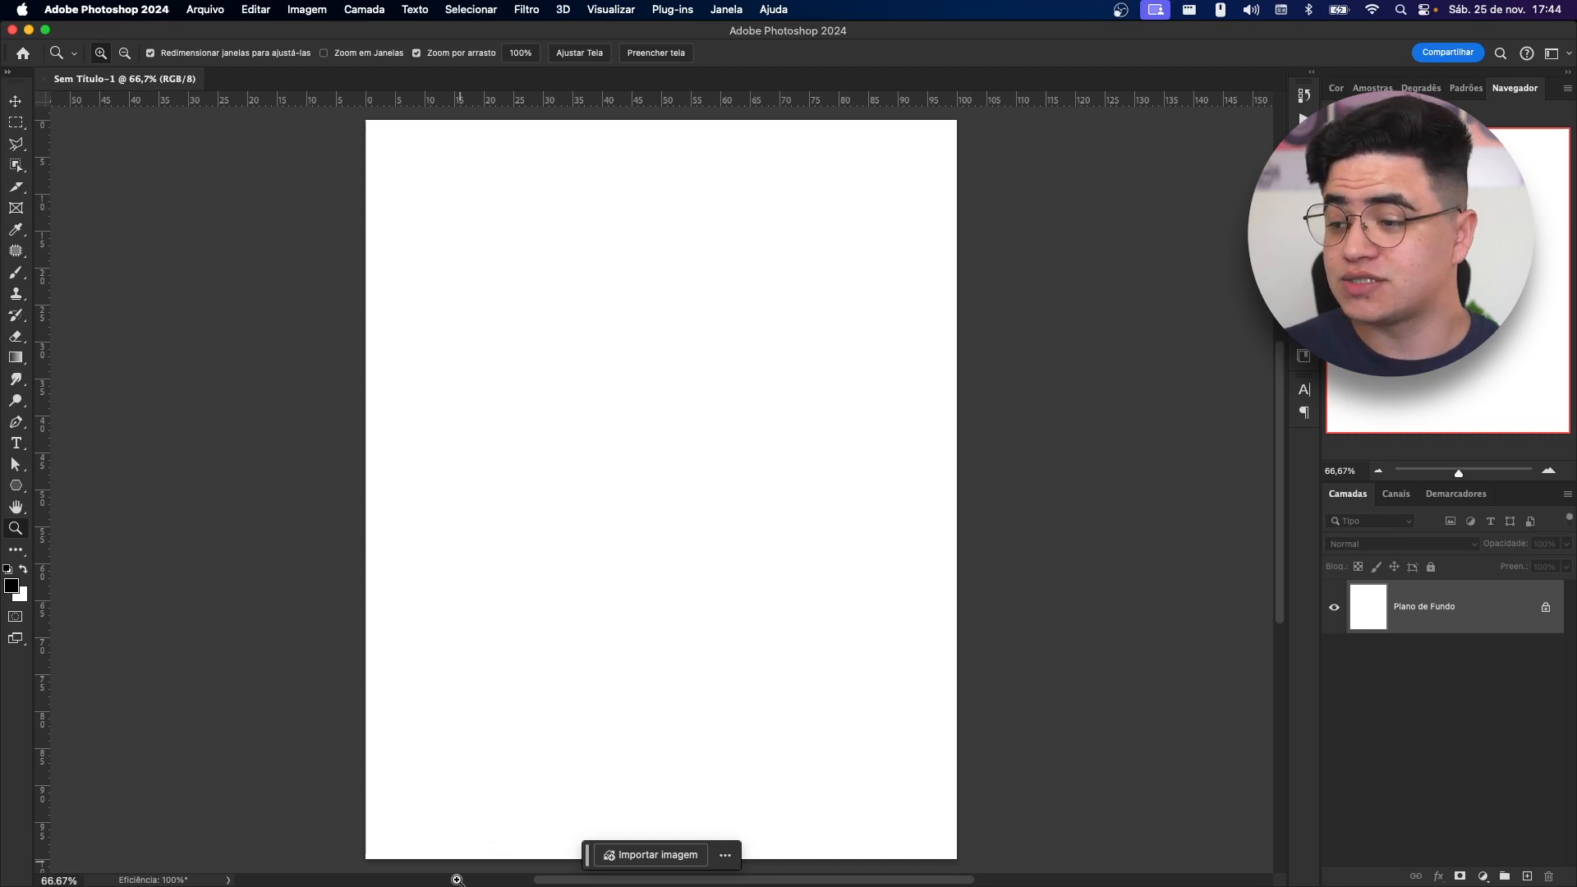
- Open the image delicious-burguer-isolated-white-background.jpg from Finder as its own document
{"action": "mouse_move", "coordinate": [199, 884]}
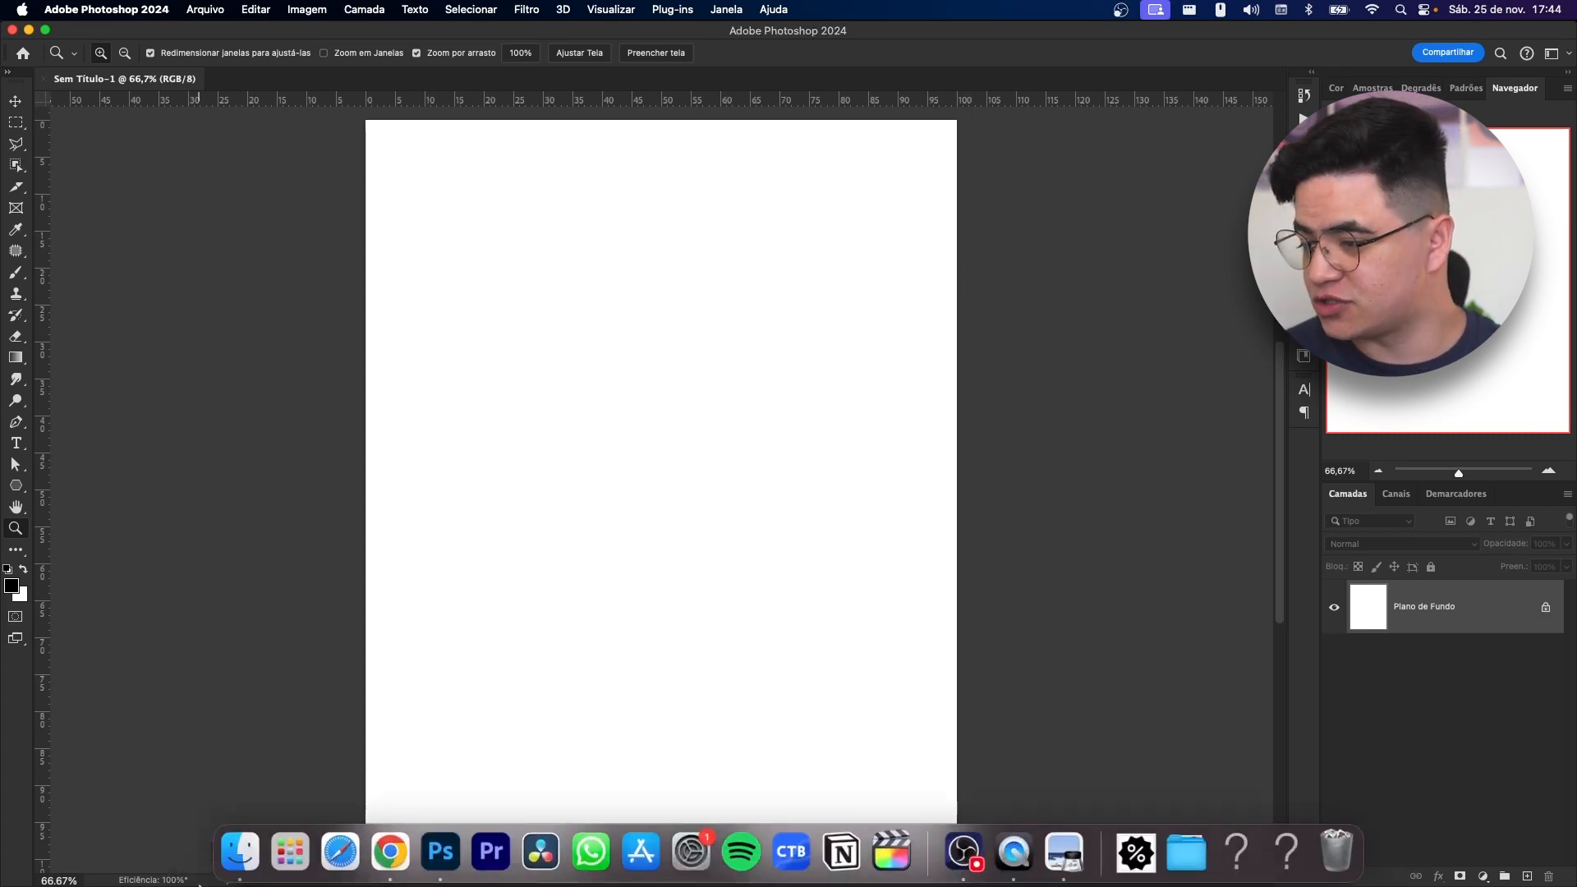
{"action": "left_click", "coordinate": [238, 846]}
{"action": "left_click", "coordinate": [1068, 559]}
{"action": "left_click_drag", "start_coordinate": [1068, 559], "coordinate": [1035, 493]}
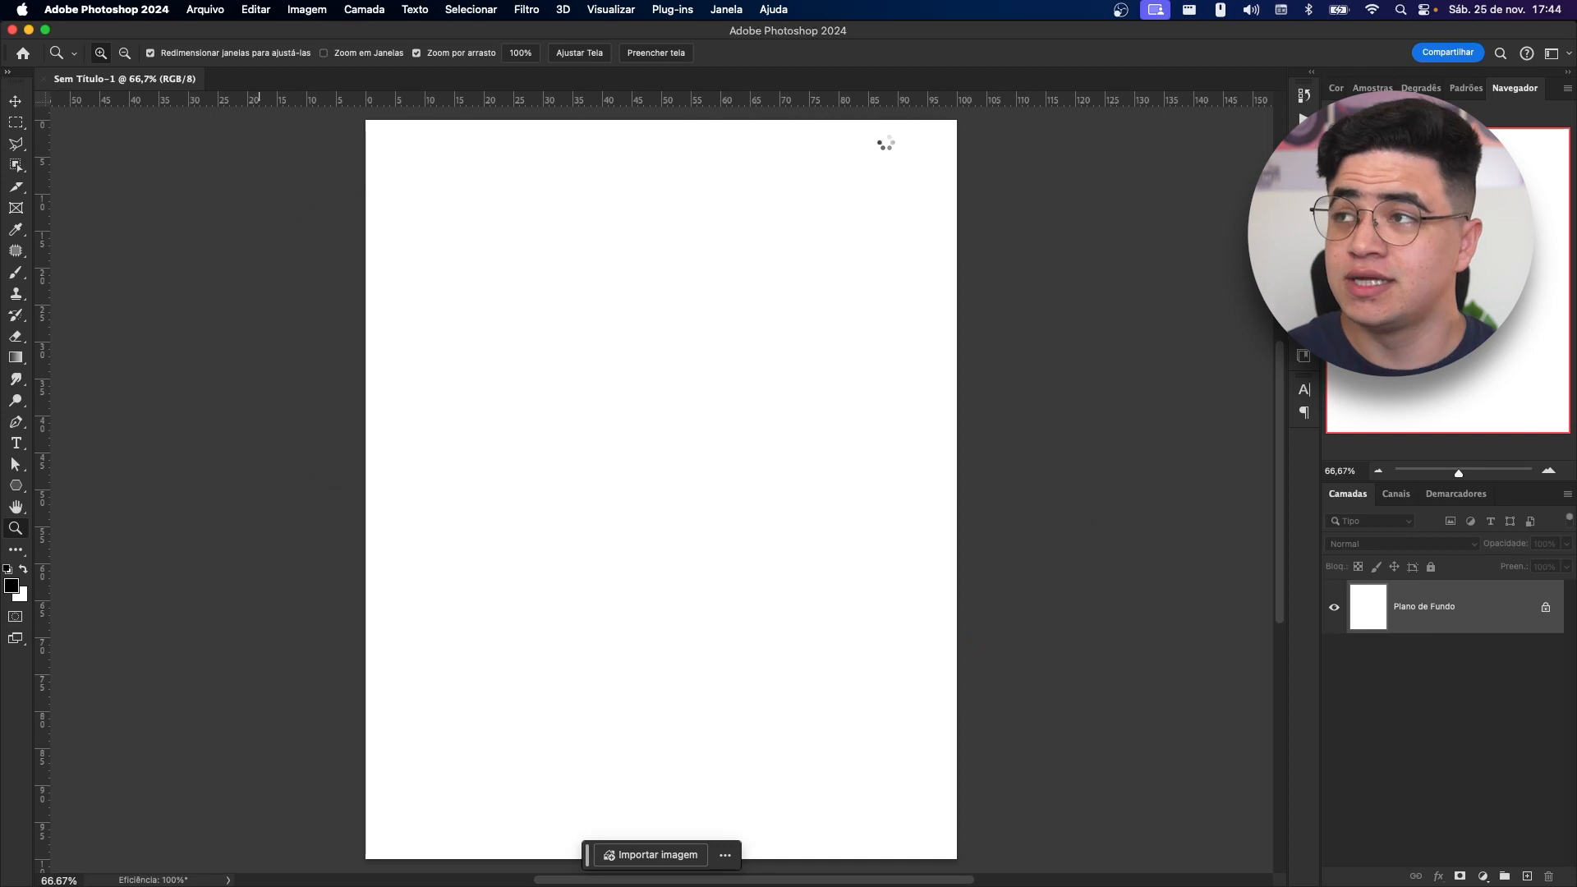
{"action": "left_click", "coordinate": [696, 422]}
{"action": "key", "text": "z"}
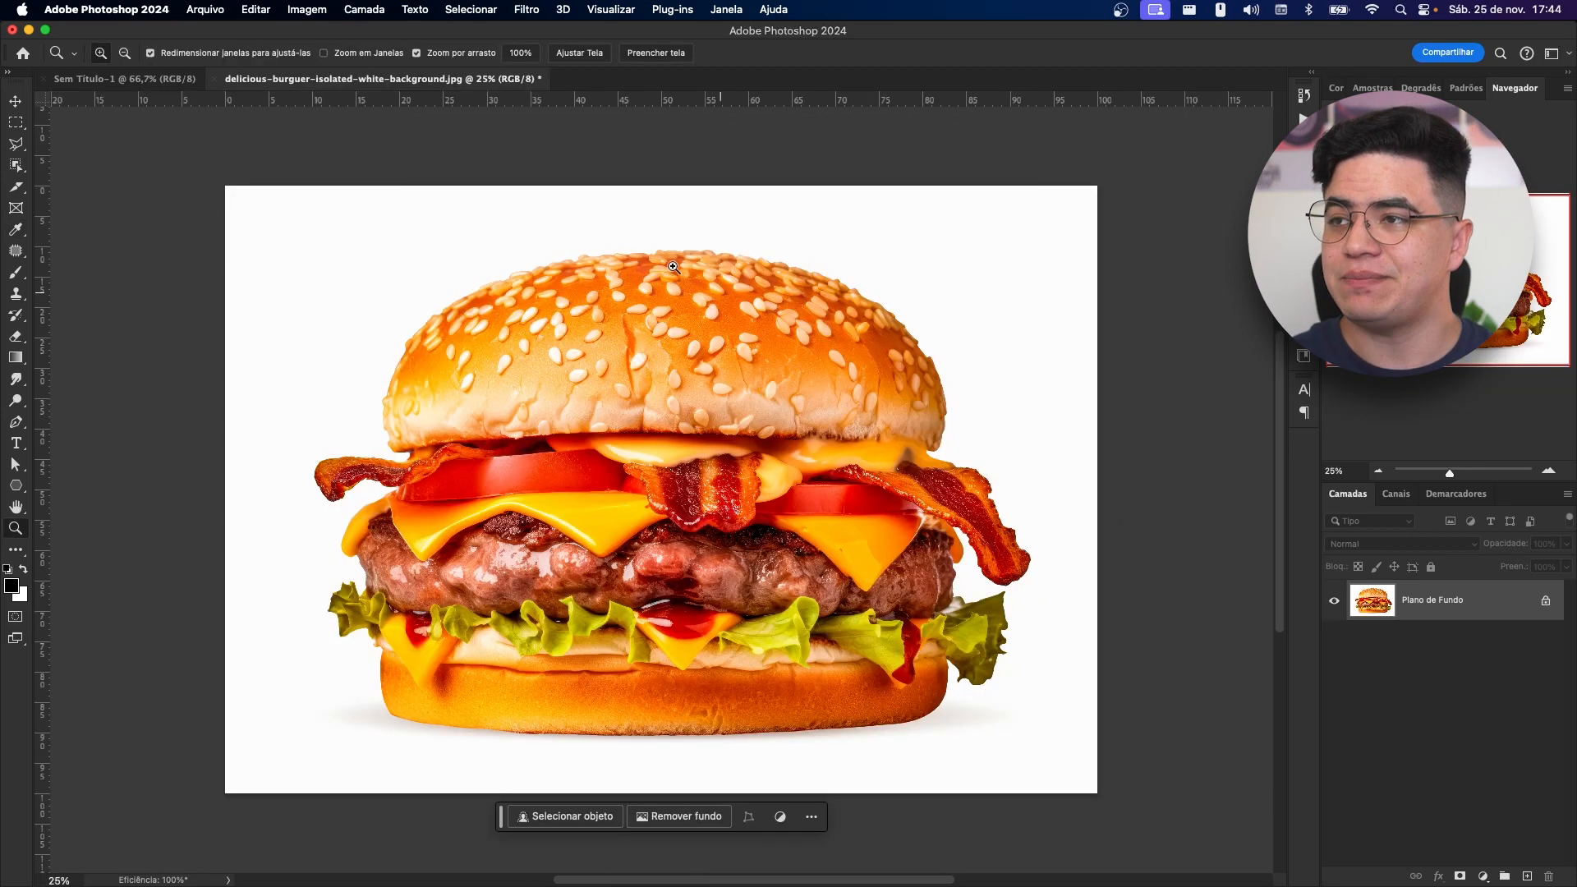
- Select the whole hamburger automatically with the Object Selection tool's Select Subject command
{"action": "key", "text": "w"}
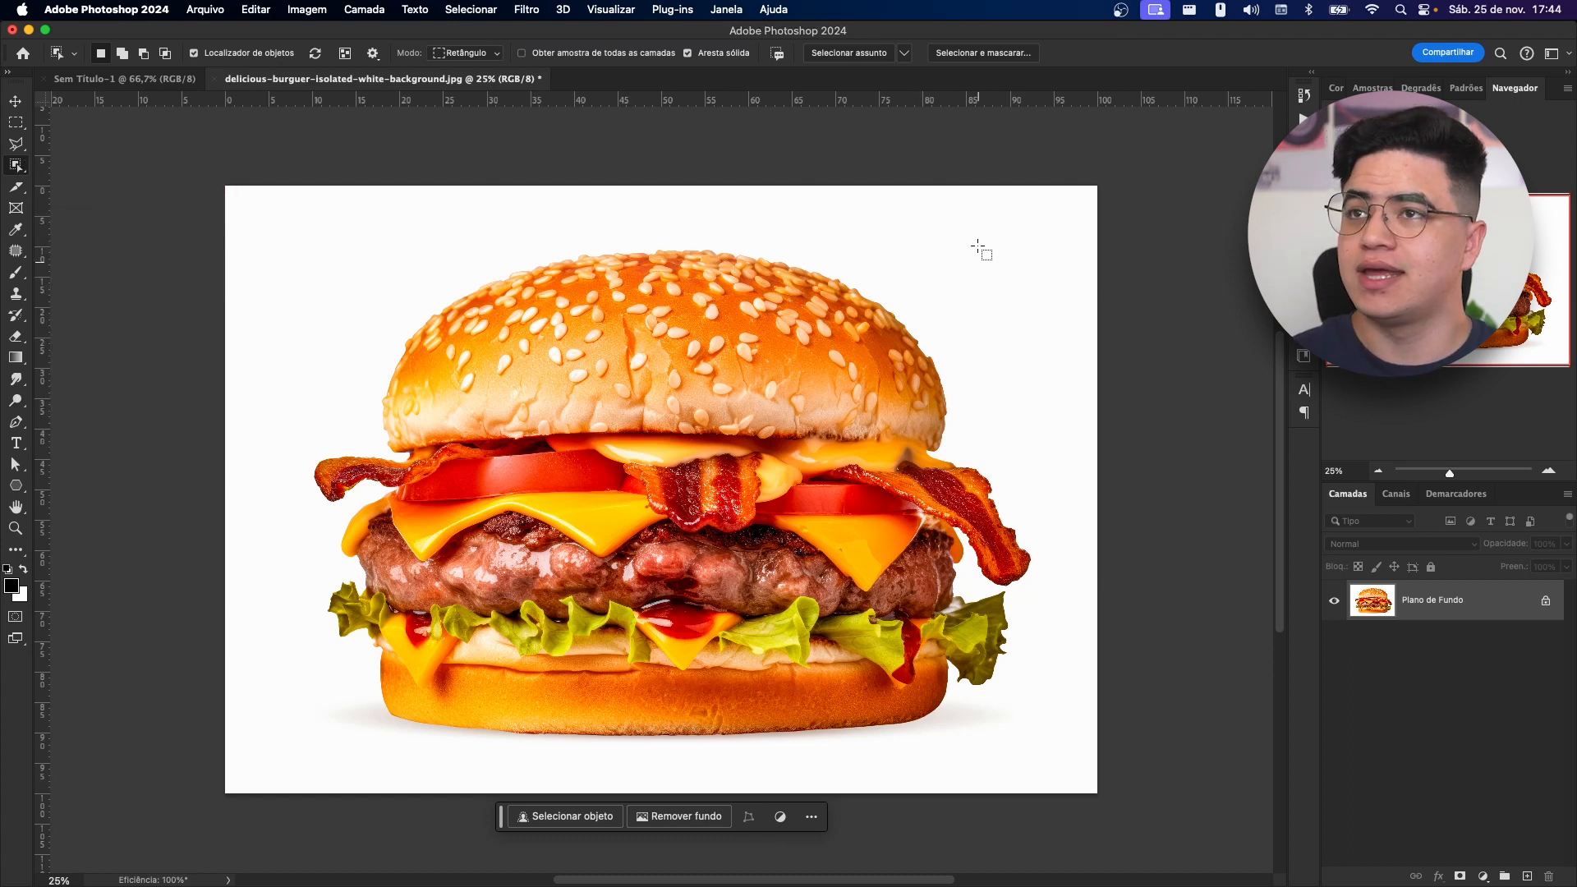
{"action": "left_click", "coordinate": [904, 56]}
{"action": "left_click", "coordinate": [944, 79]}
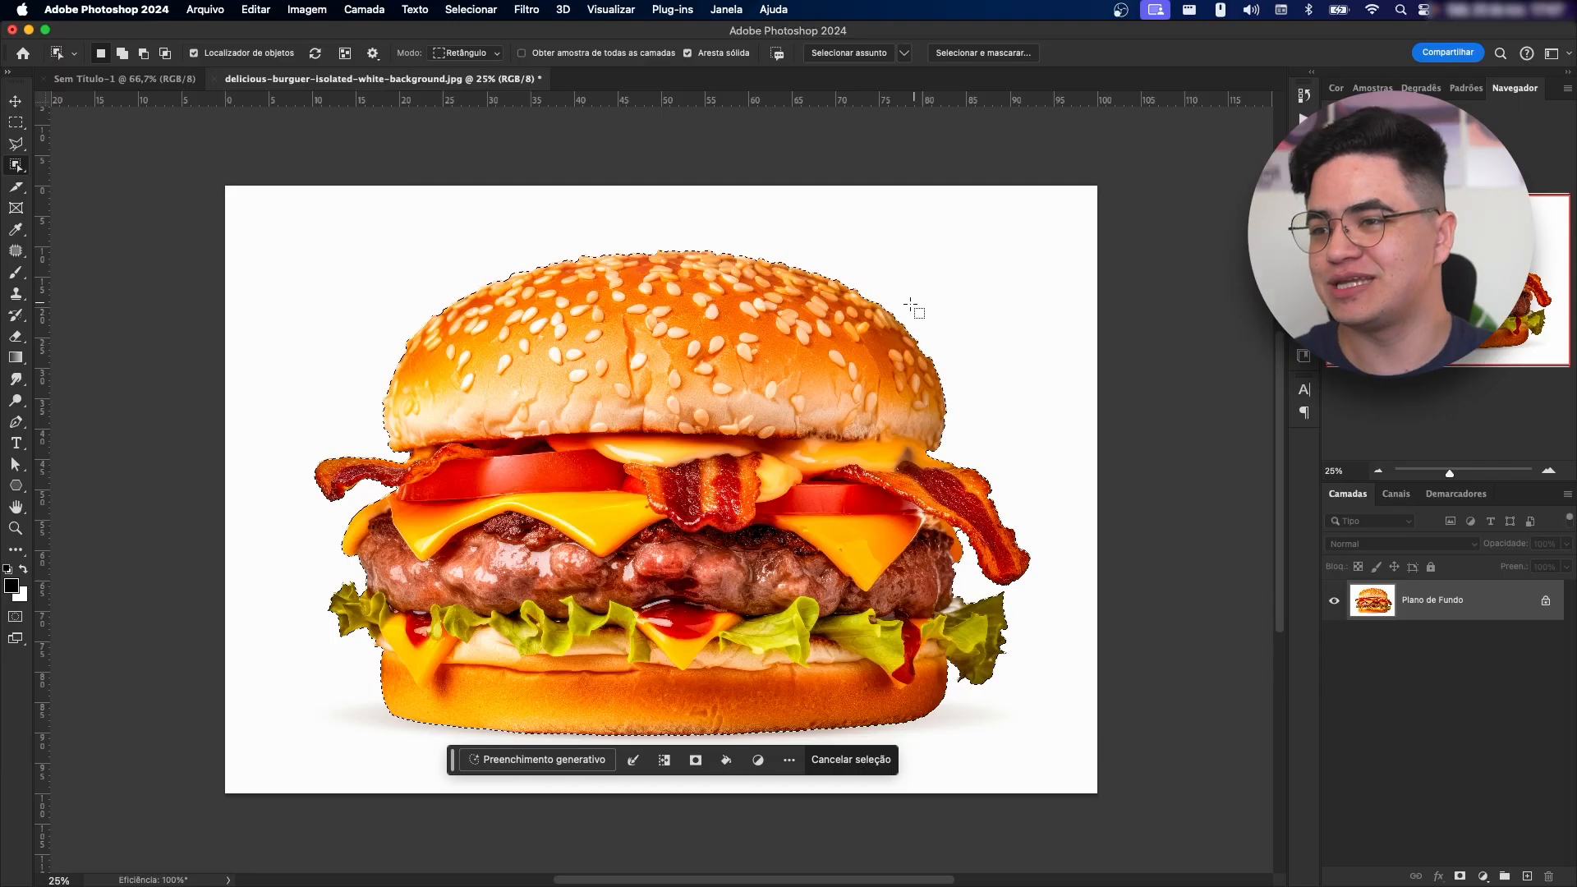
- Subtract the white gap between the bacon and the cheese from the selection with the Polygonal Lasso
{"action": "key", "text": "z"}
{"action": "left_click_drag", "start_coordinate": [858, 283], "coordinate": [912, 466]}
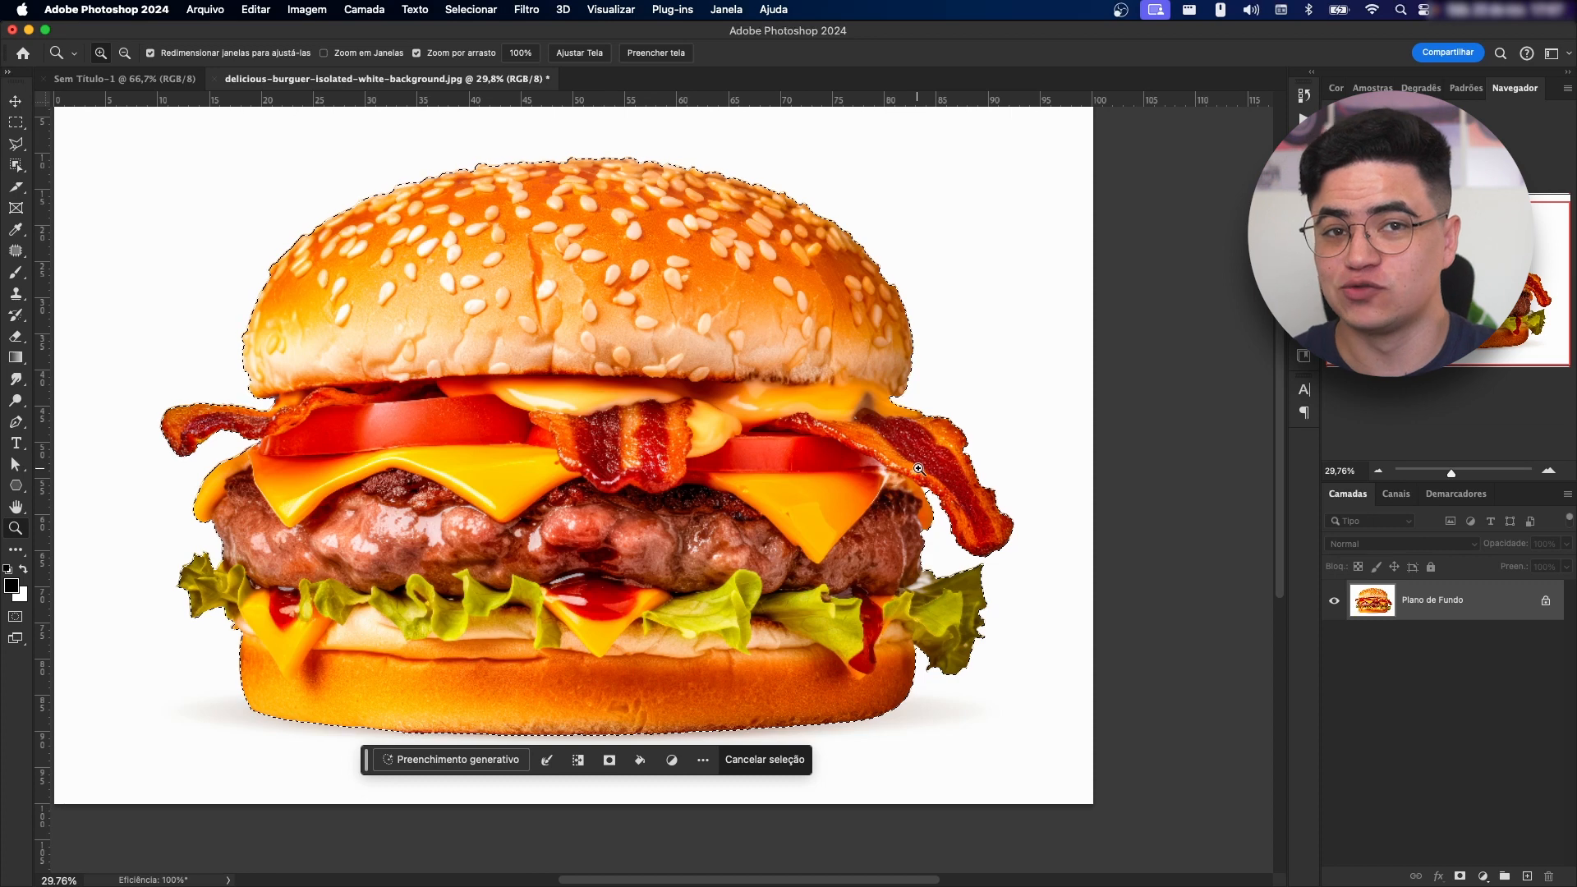
{"action": "mouse_move", "coordinate": [925, 454]}
{"action": "left_mouse_down"}
{"action": "mouse_move", "coordinate": [991, 521]}
{"action": "mouse_move", "coordinate": [938, 474]}
{"action": "left_mouse_up"}
{"action": "mouse_move", "coordinate": [872, 443]}
{"action": "left_mouse_down"}
{"action": "mouse_move", "coordinate": [945, 439]}
{"action": "mouse_move", "coordinate": [1027, 464]}
{"action": "left_mouse_up"}
{"action": "key", "text": "l"}
{"action": "left_click", "coordinate": [747, 571], "text": "alt"}
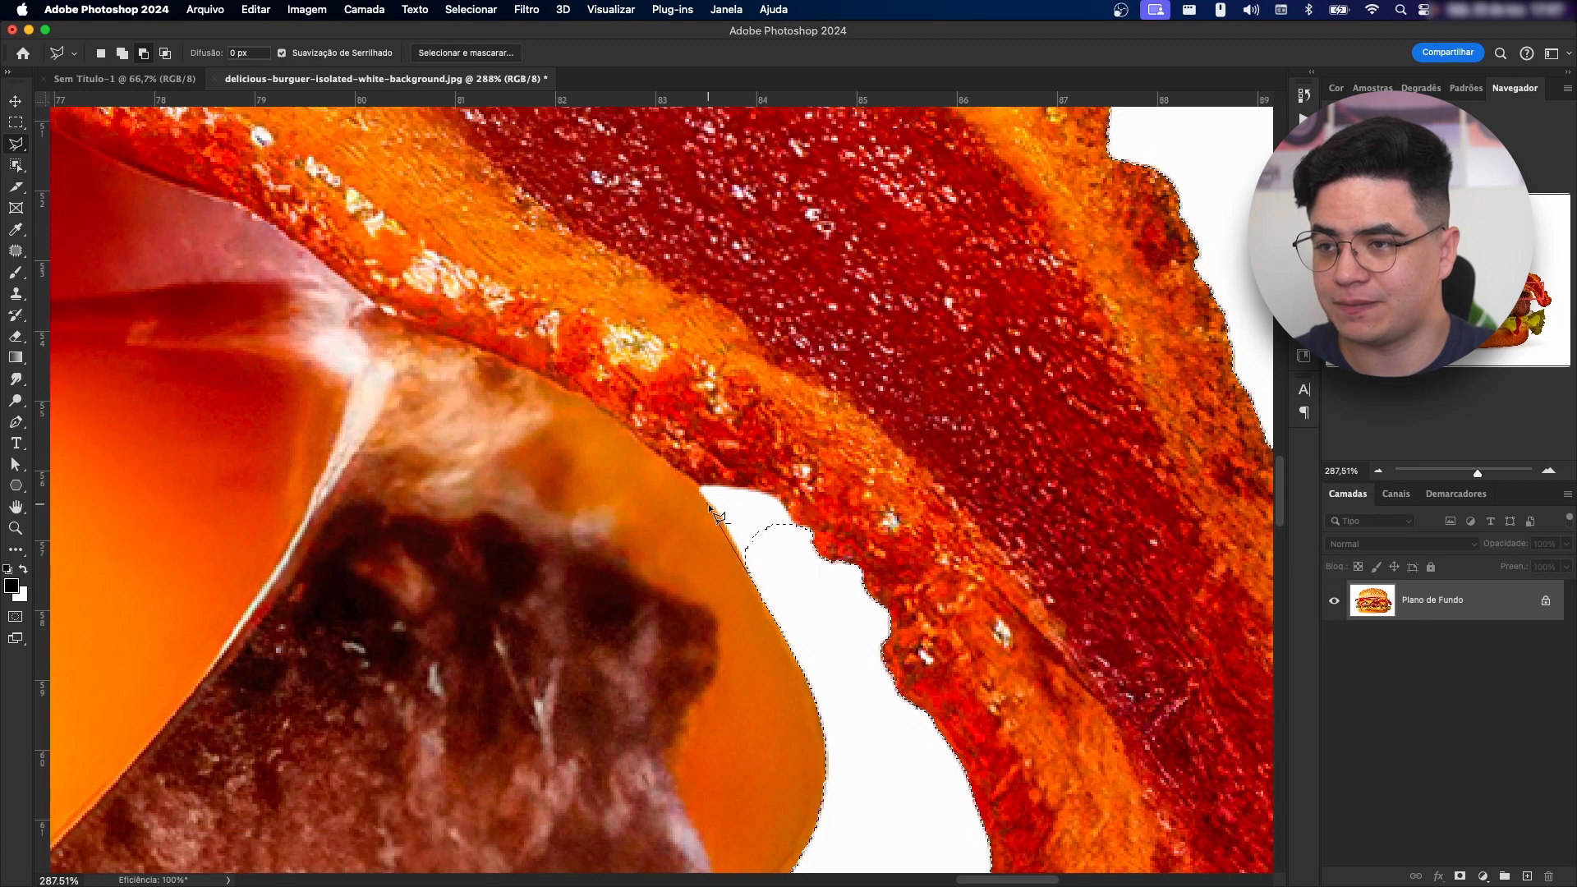
{"action": "left_click", "coordinate": [695, 479]}
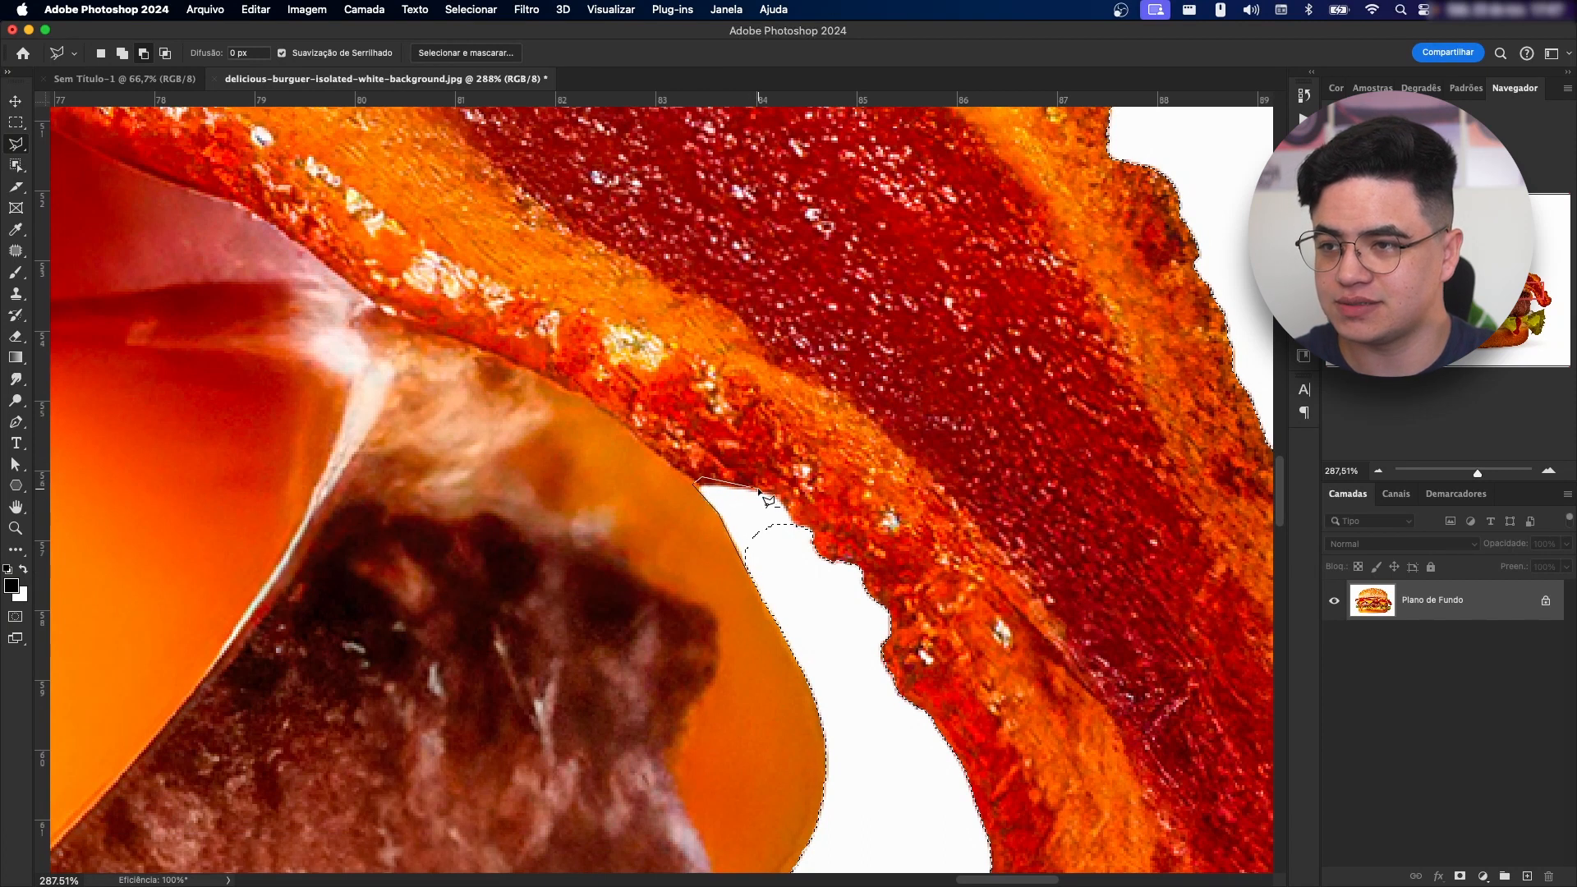
{"action": "left_click", "coordinate": [787, 500]}
{"action": "left_click", "coordinate": [796, 521]}
{"action": "left_click", "coordinate": [805, 536]}
{"action": "left_click", "coordinate": [748, 571]}
- Remove the small white area between the bottom bun and the lettuce on the burger's right side from the selection
{"action": "key", "text": "z"}
{"action": "left_click_drag", "start_coordinate": [841, 386], "coordinate": [693, 486]}
{"action": "left_click_drag", "start_coordinate": [670, 384], "coordinate": [810, 624]}
{"action": "left_click_drag", "start_coordinate": [383, 227], "coordinate": [912, 587]}
{"action": "left_click_drag", "start_coordinate": [460, 637], "coordinate": [1043, 206]}
{"action": "left_click_drag", "start_coordinate": [575, 567], "coordinate": [598, 209]}
{"action": "left_click_drag", "start_coordinate": [491, 396], "coordinate": [491, 284]}
{"action": "left_click_drag", "start_coordinate": [1183, 349], "coordinate": [527, 338]}
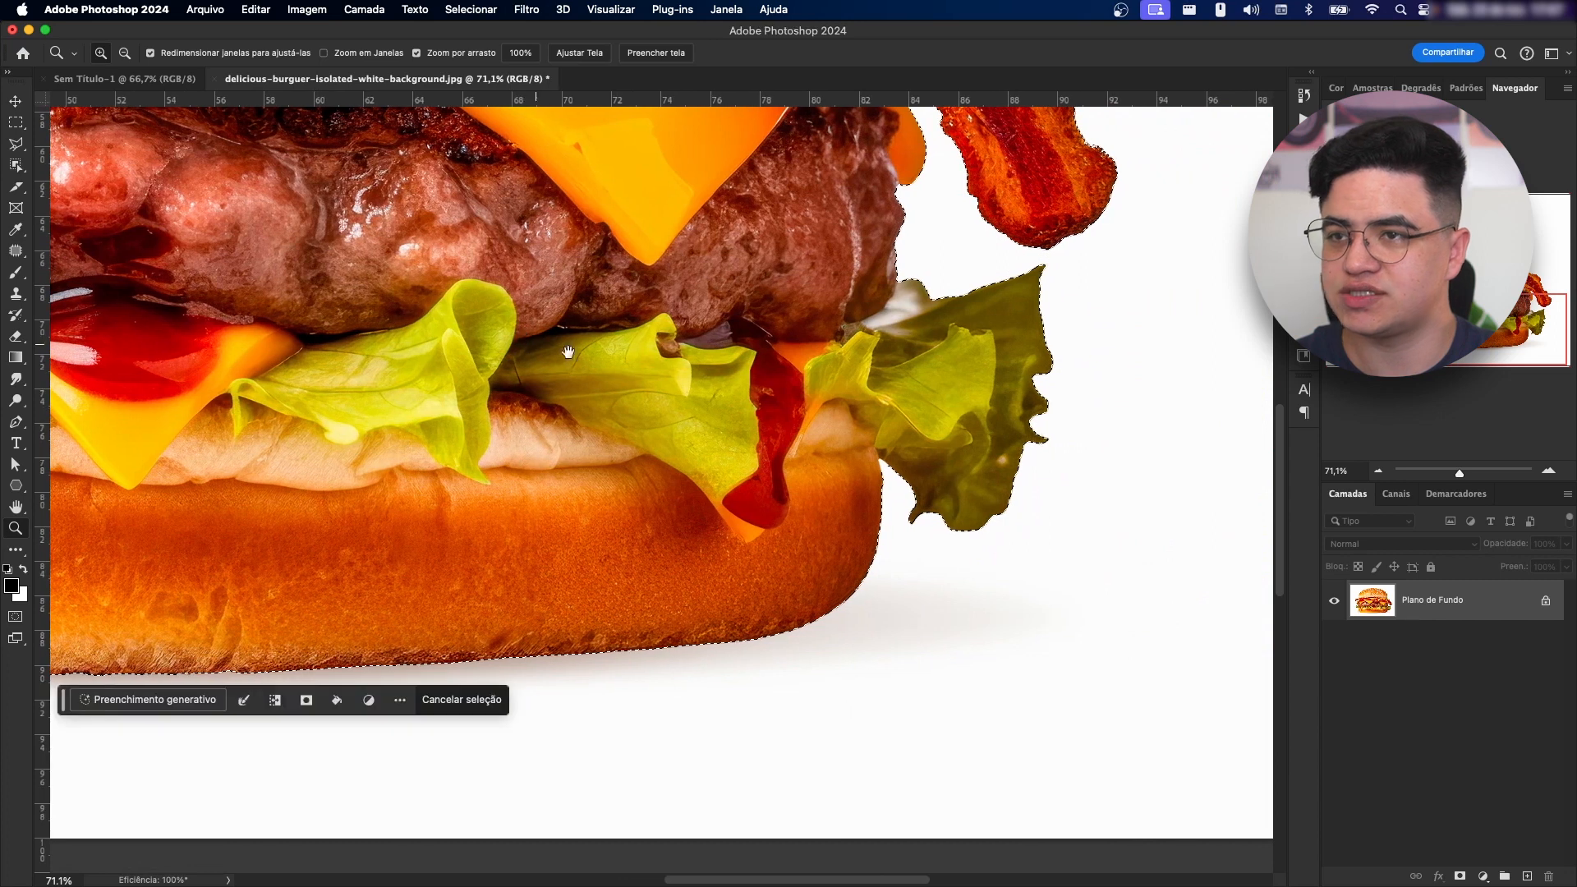
{"action": "left_click_drag", "start_coordinate": [921, 457], "coordinate": [1003, 457]}
{"action": "key", "text": "l"}
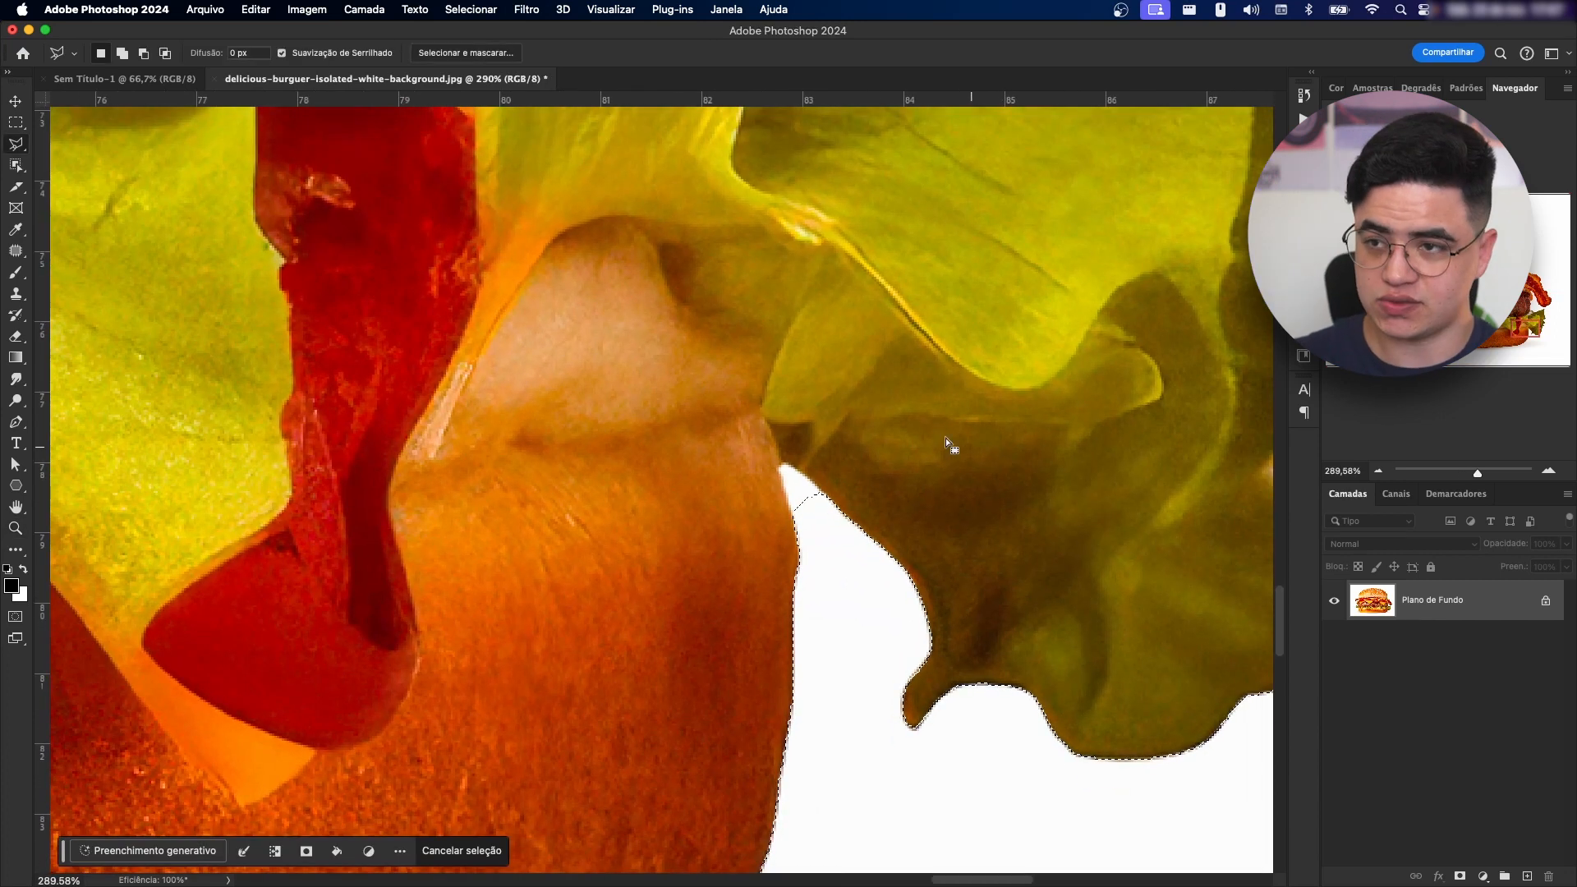
{"action": "mouse_move", "coordinate": [791, 545]}
{"action": "left_mouse_down"}
{"action": "mouse_move", "coordinate": [804, 528]}
{"action": "mouse_move", "coordinate": [781, 464]}
{"action": "mouse_move", "coordinate": [828, 495]}
{"action": "mouse_move", "coordinate": [820, 545]}
{"action": "mouse_move", "coordinate": [715, 516]}
{"action": "left_mouse_up"}
{"action": "double_click", "coordinate": [819, 543]}
{"action": "key", "text": "z"}
{"action": "mouse_move", "coordinate": [648, 364]}
{"action": "left_mouse_down"}
{"action": "mouse_move", "coordinate": [700, 528]}
{"action": "mouse_move", "coordinate": [741, 459]}
{"action": "left_mouse_up"}
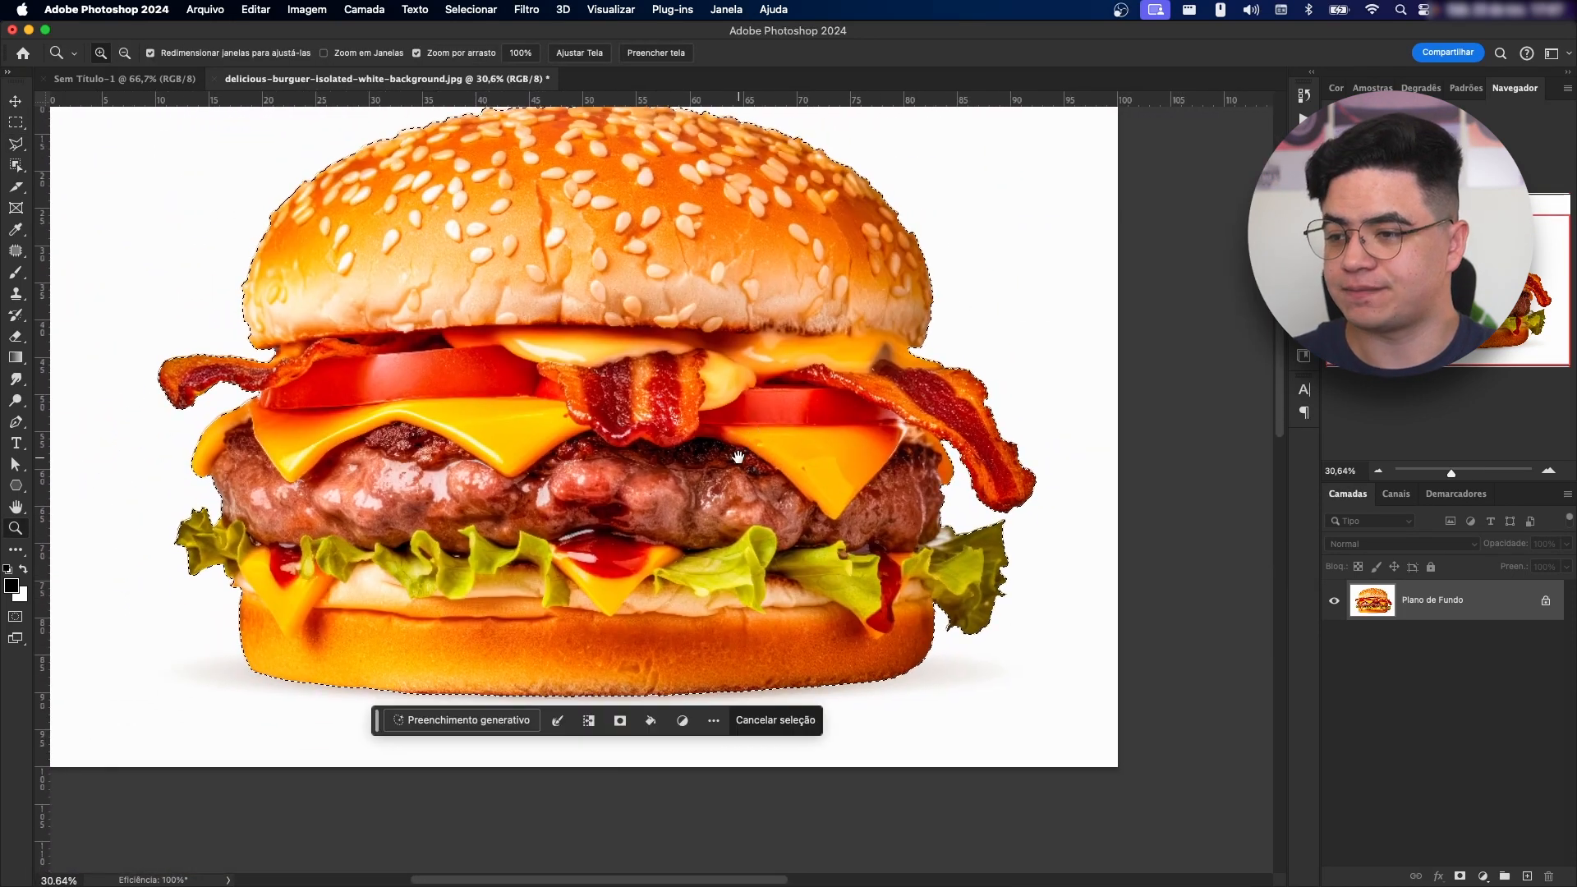
- Contract the hamburger selection by 2 pixels and check its edge along the bun
{"action": "left_click", "coordinate": [558, 722]}
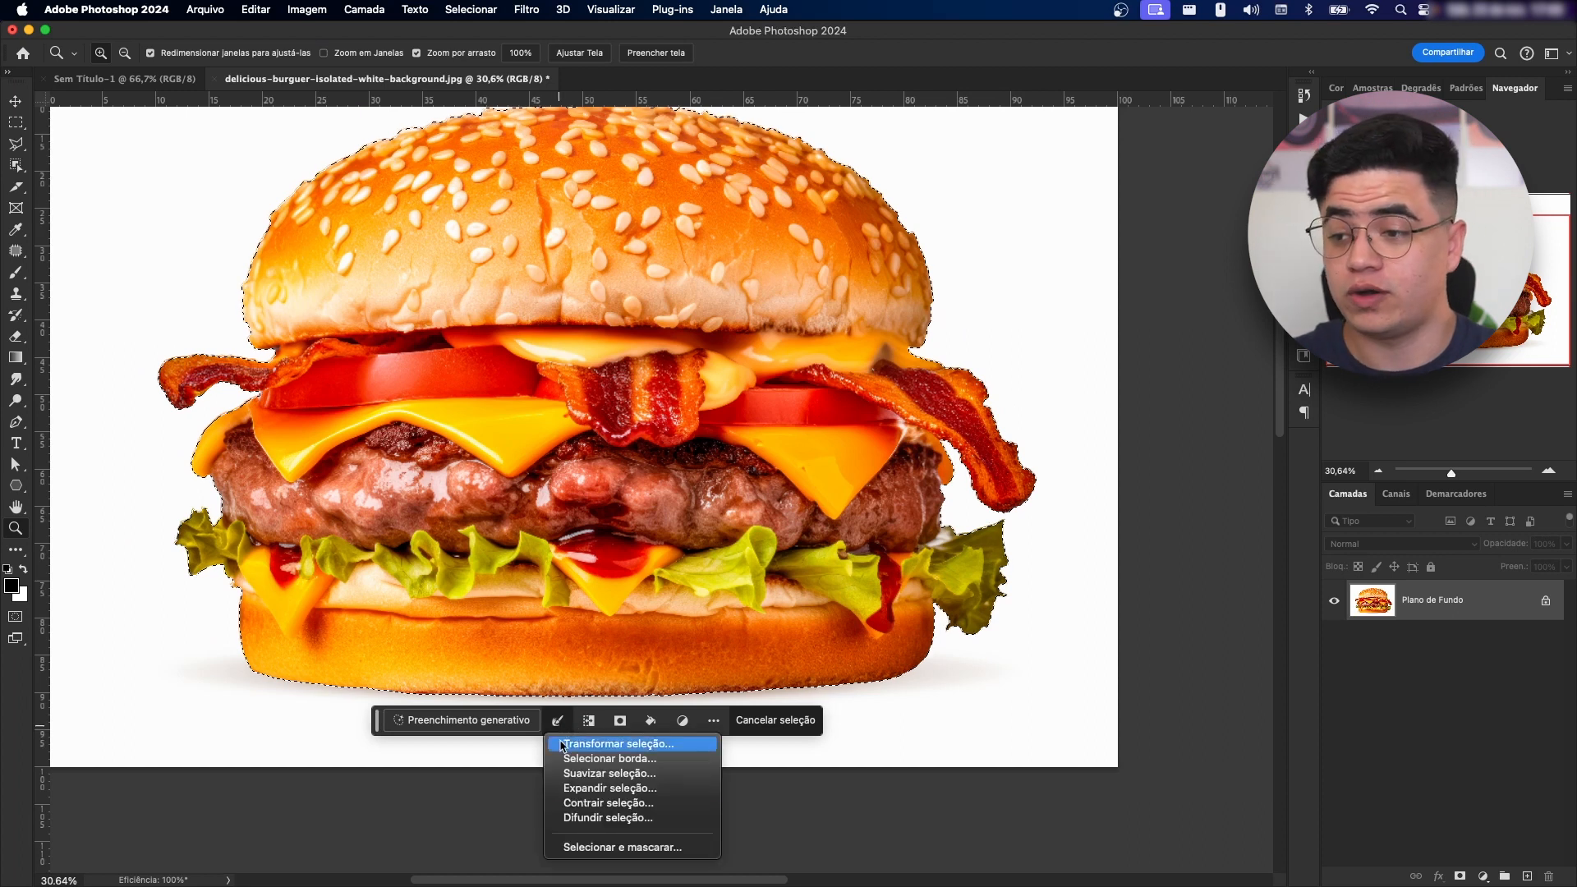
{"action": "left_click", "coordinate": [595, 803]}
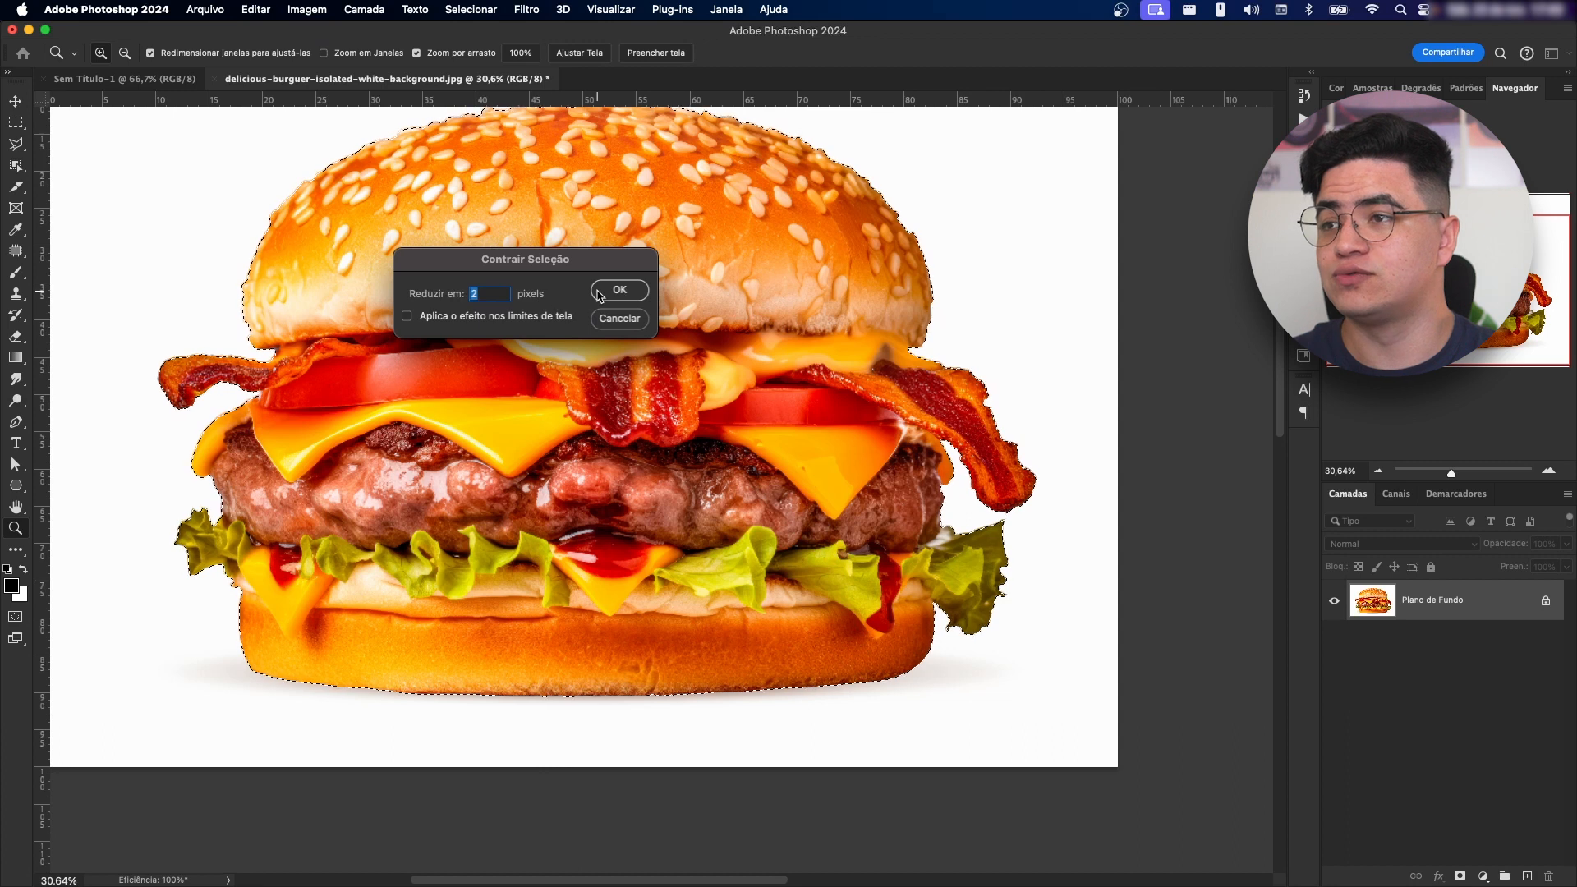
{"action": "left_click", "coordinate": [618, 290]}
{"action": "left_click_drag", "start_coordinate": [937, 244], "coordinate": [852, 415]}
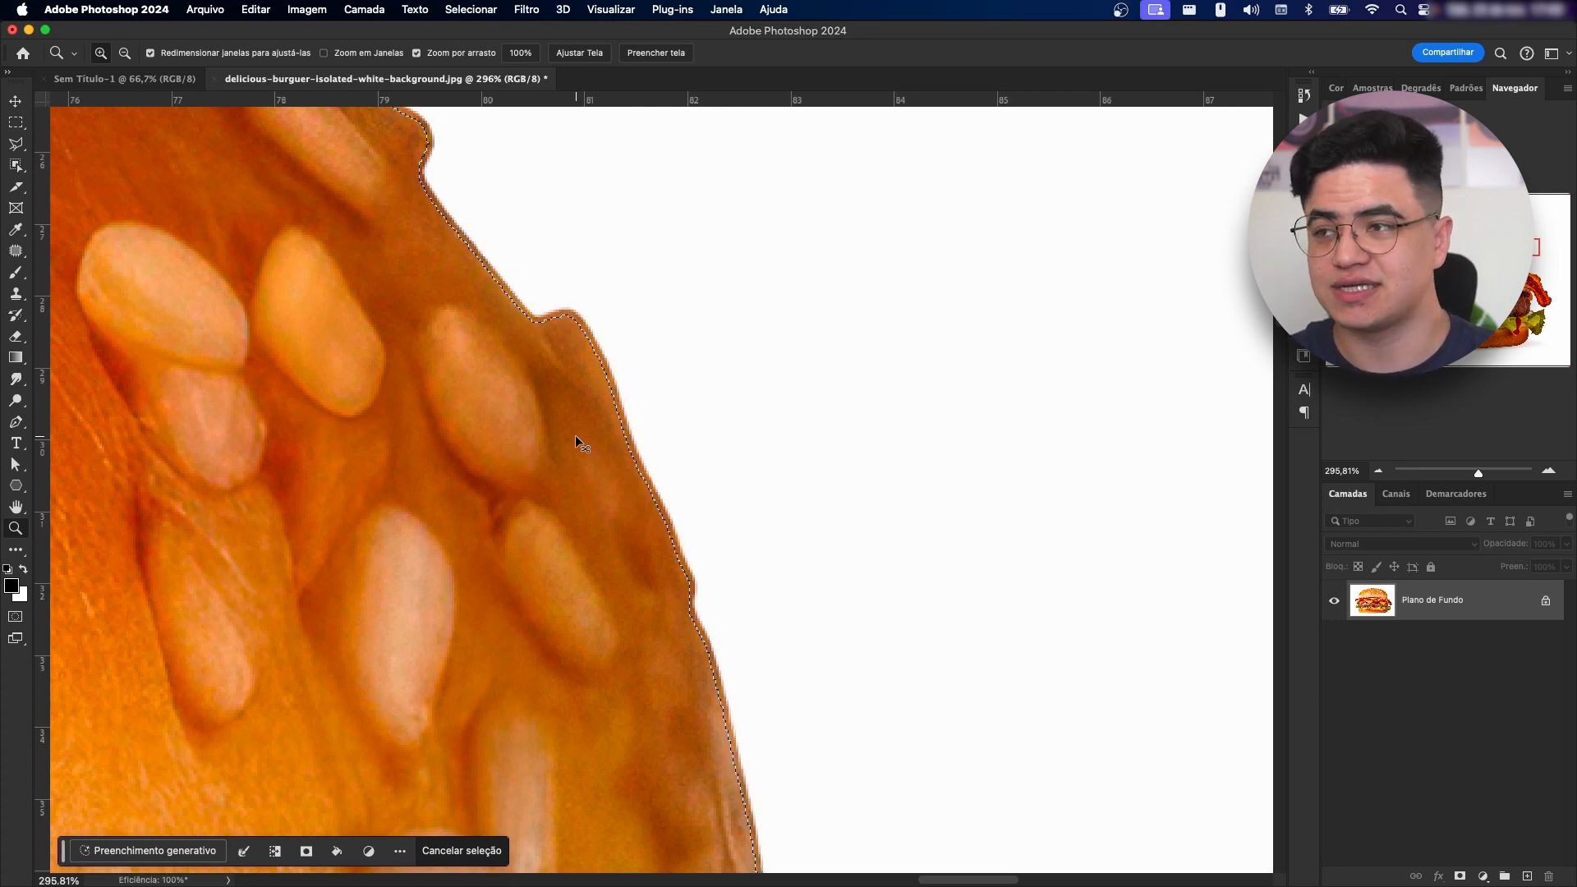
{"action": "left_click_drag", "start_coordinate": [697, 493], "coordinate": [540, 481]}
{"action": "left_click_drag", "start_coordinate": [441, 652], "coordinate": [694, 581]}
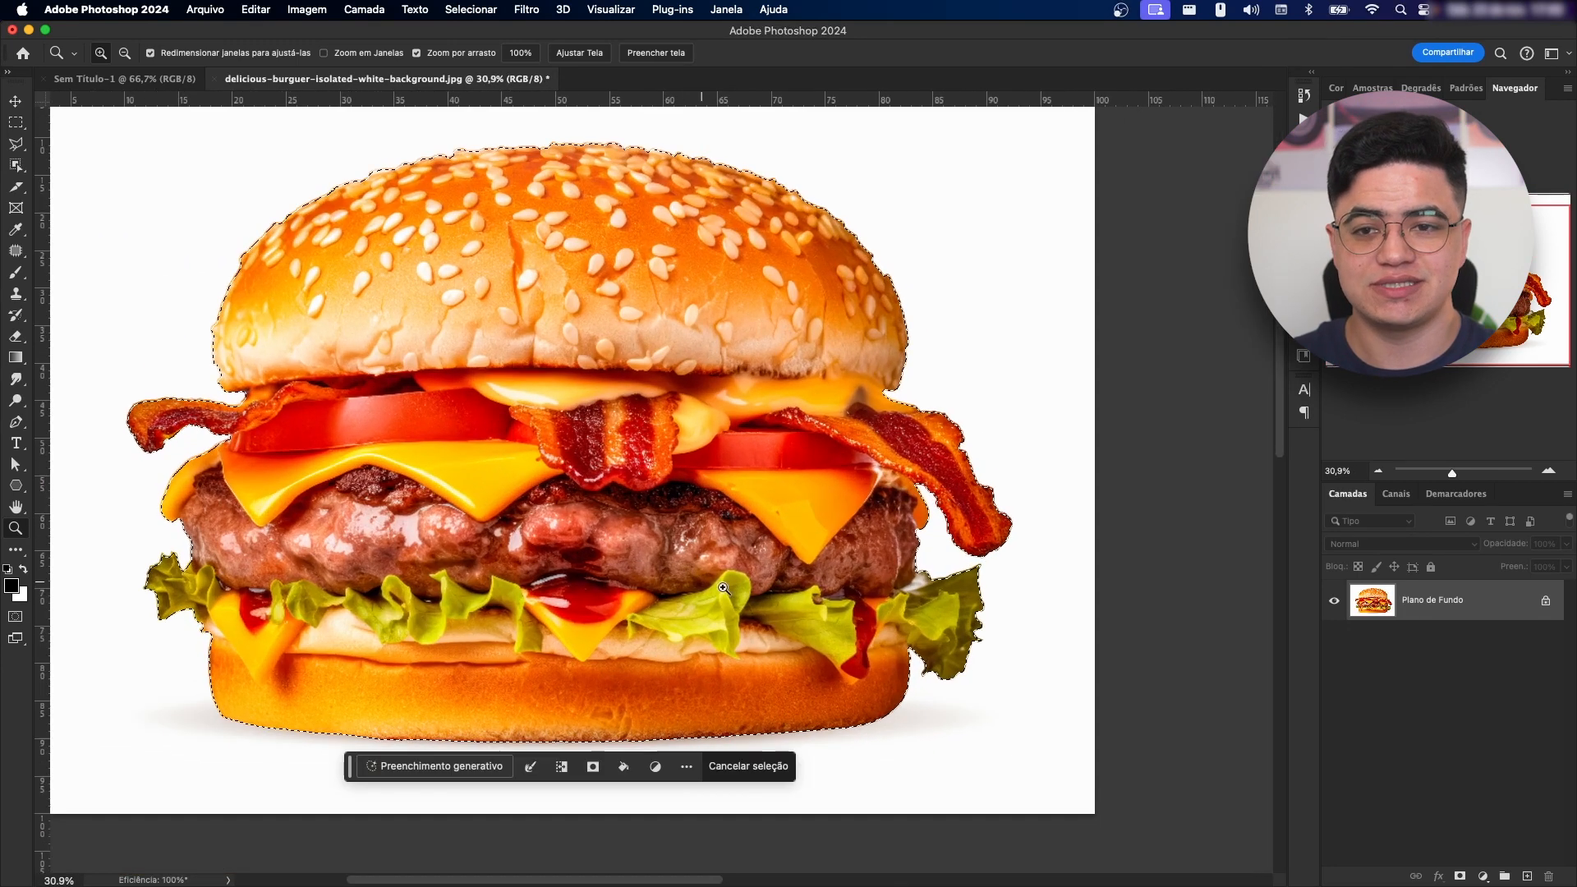
- Add a layer mask from the selection to hide the white background around the hamburger
{"action": "left_click", "coordinate": [1461, 877]}
{"action": "left_click_drag", "start_coordinate": [909, 253], "coordinate": [1387, 562]}
{"action": "left_click", "coordinate": [1439, 610]}
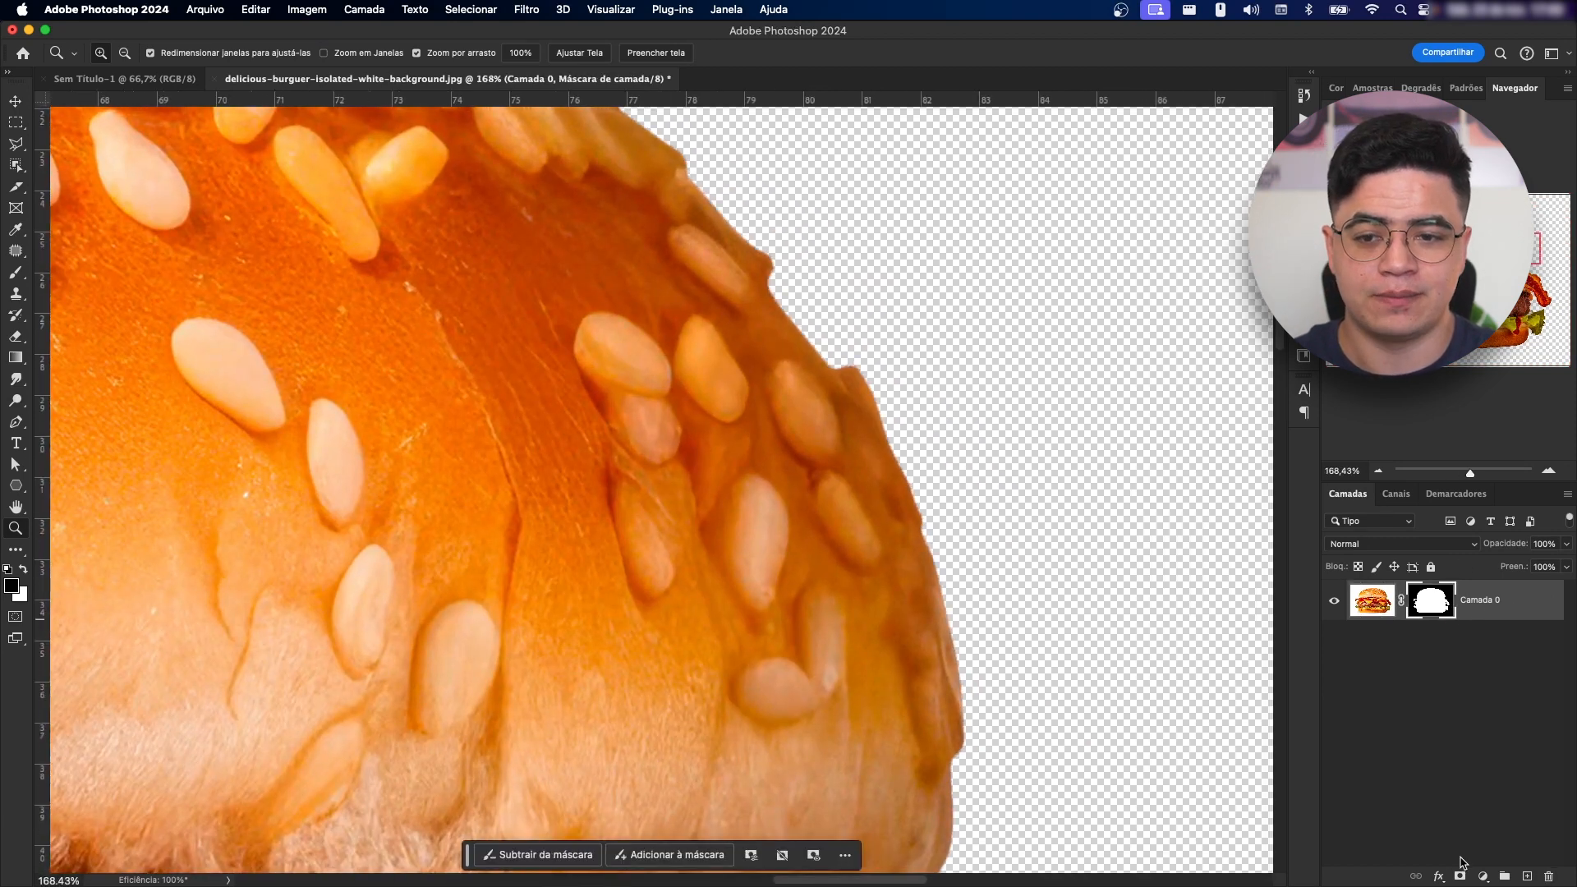
{"action": "scroll", "coordinate": [608, 492], "scroll_direction": "down", "scroll_amount": 10}
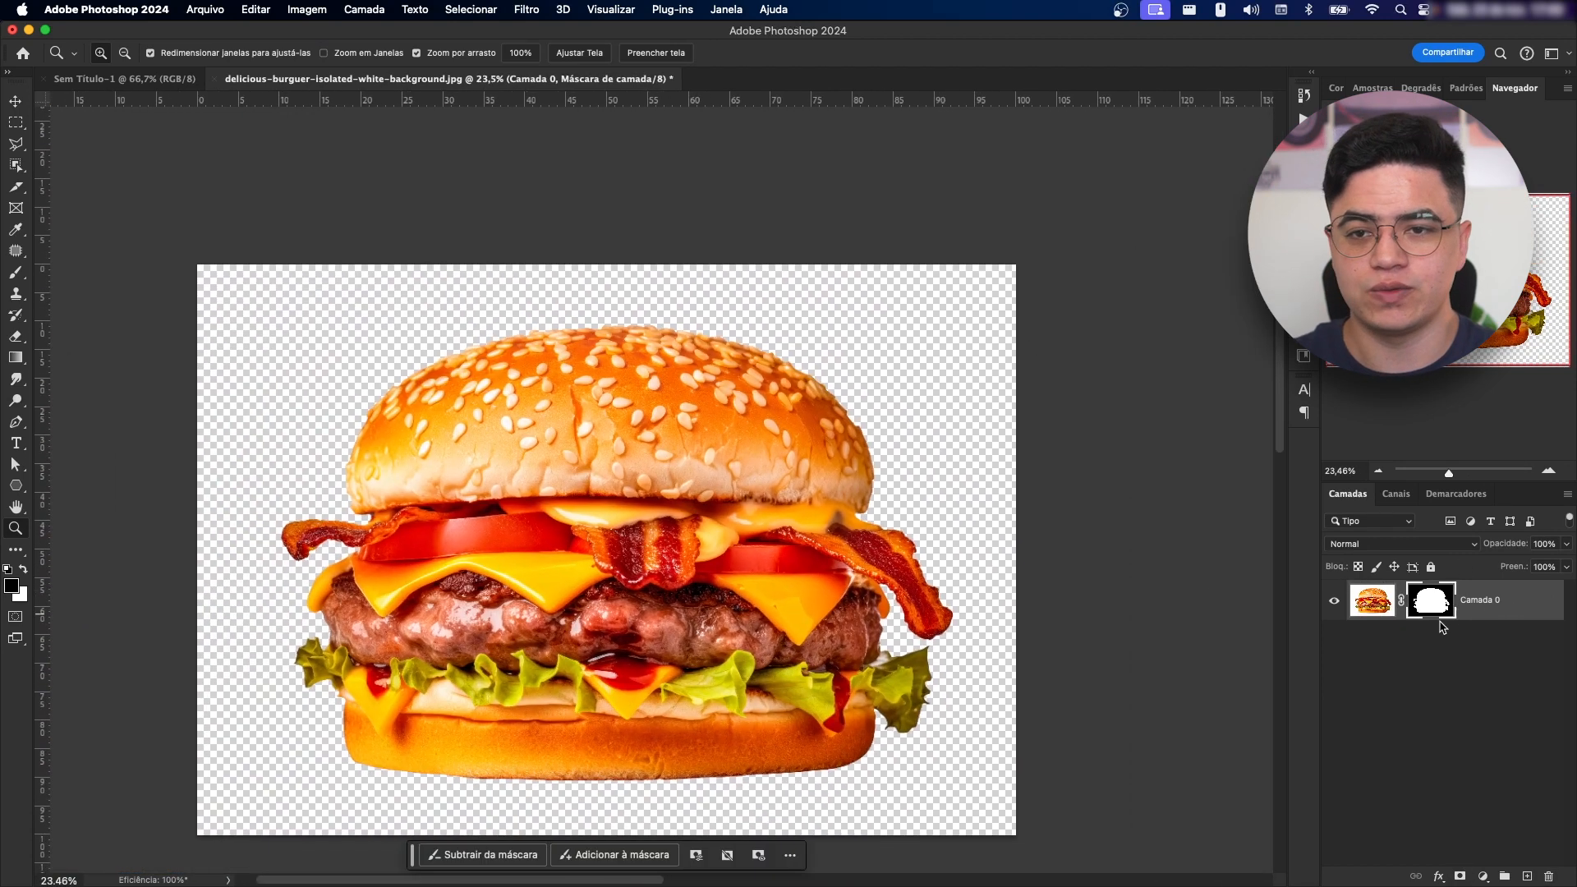
- Rename the masked burger layer as Hamburguer
{"action": "left_click", "coordinate": [1388, 612]}
{"action": "right_click", "coordinate": [1496, 606]}
{"action": "key", "text": "Escape"}
{"action": "double_click", "coordinate": [1482, 601]}
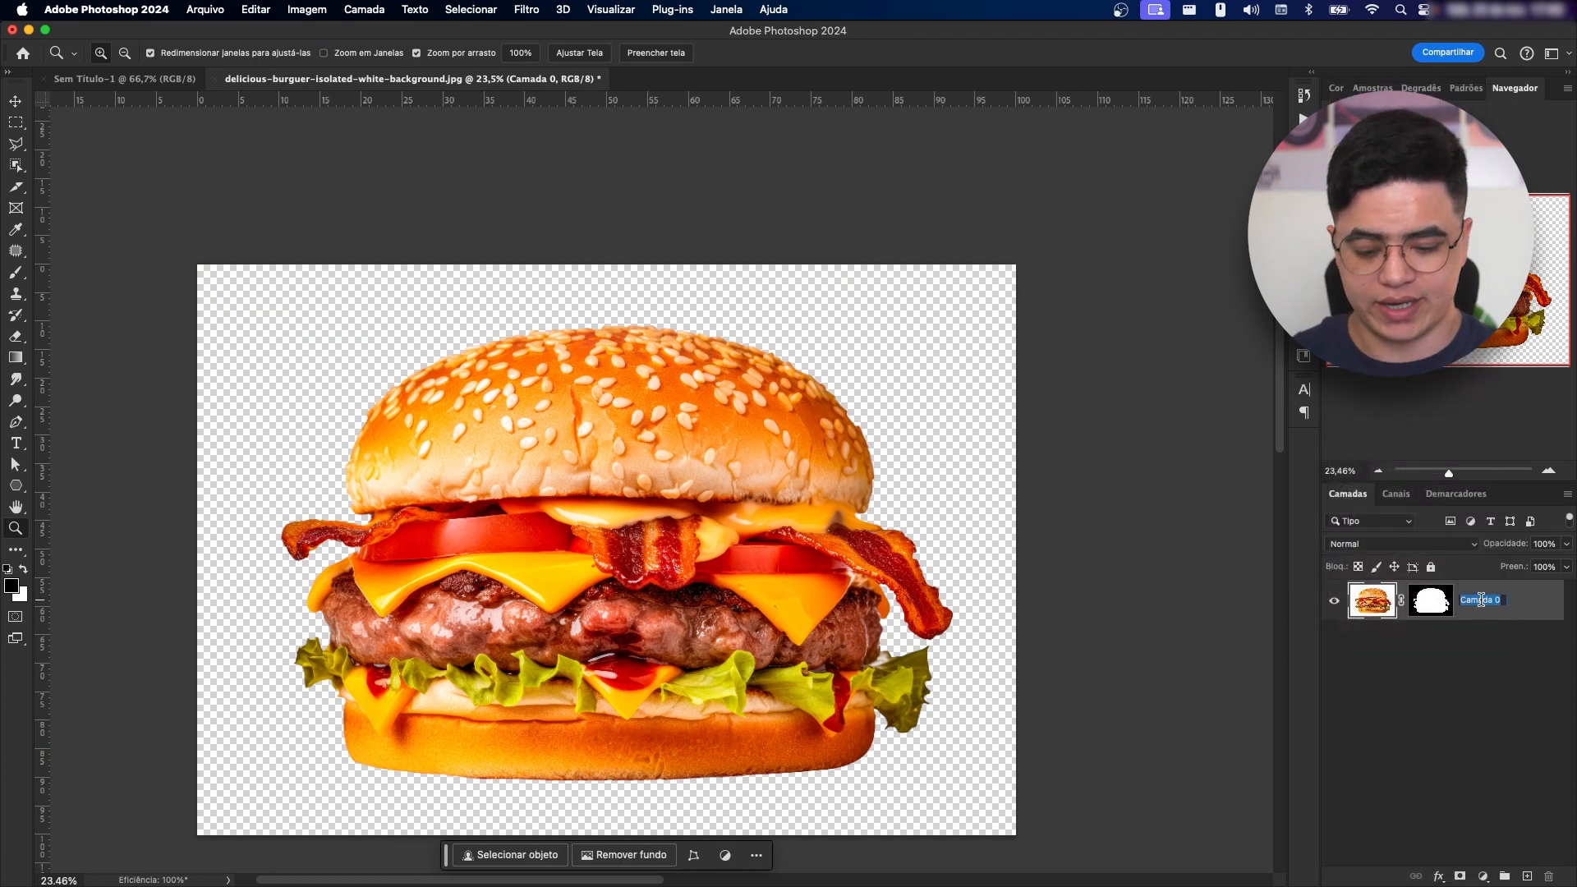
{"action": "type", "text": "HGmburguer"}
{"action": "key", "text": "Return"}
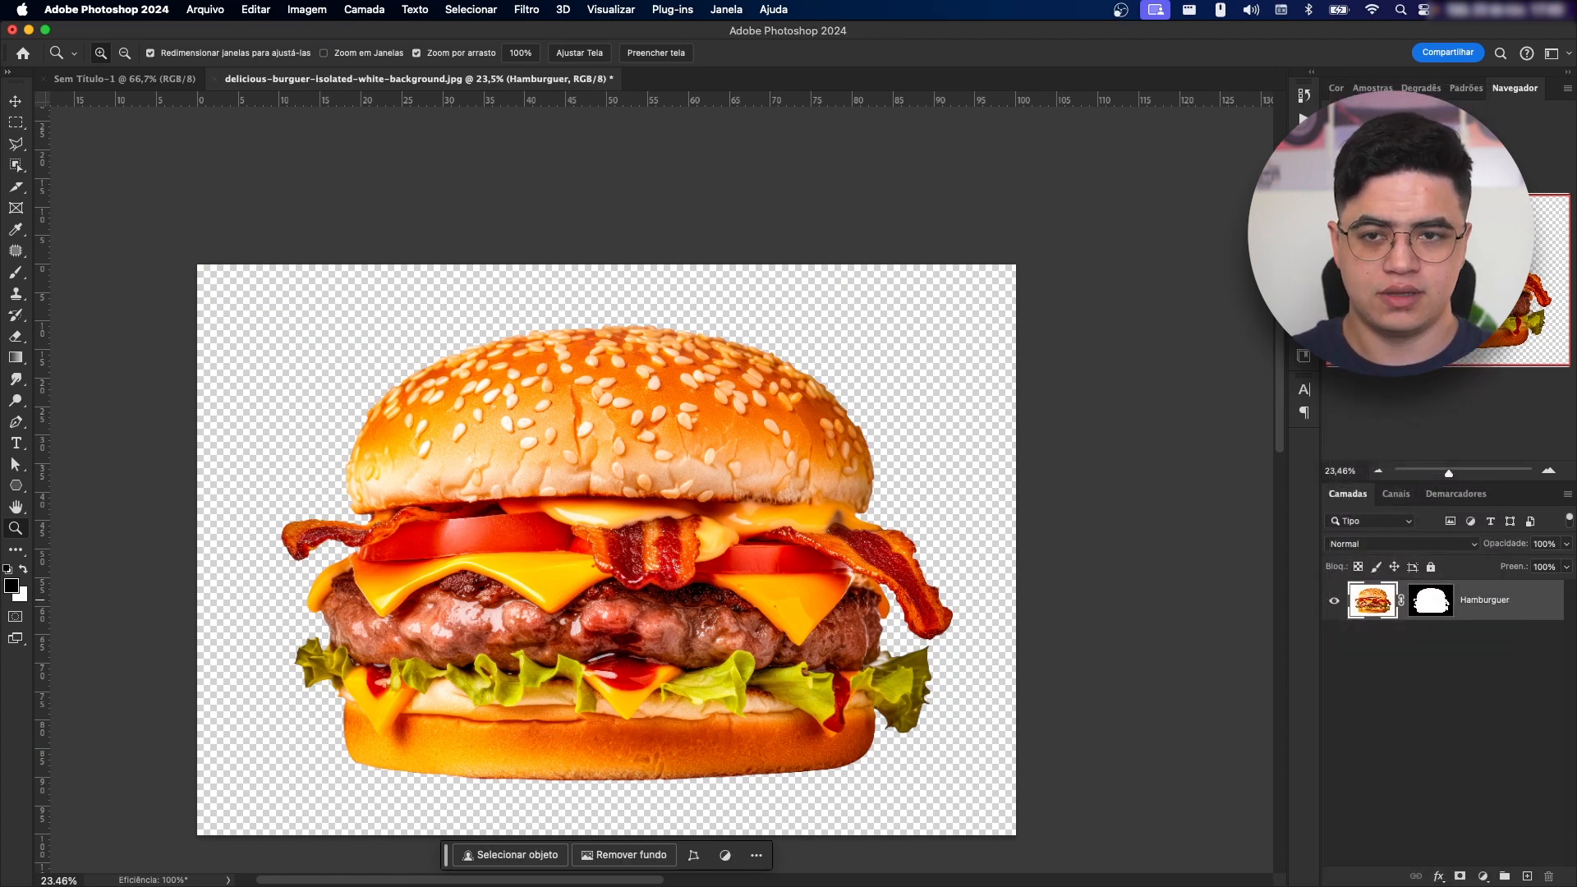
- Convert the Hamburguer layer to a smart object and give it a red colour label
{"action": "right_click", "coordinate": [1492, 606]}
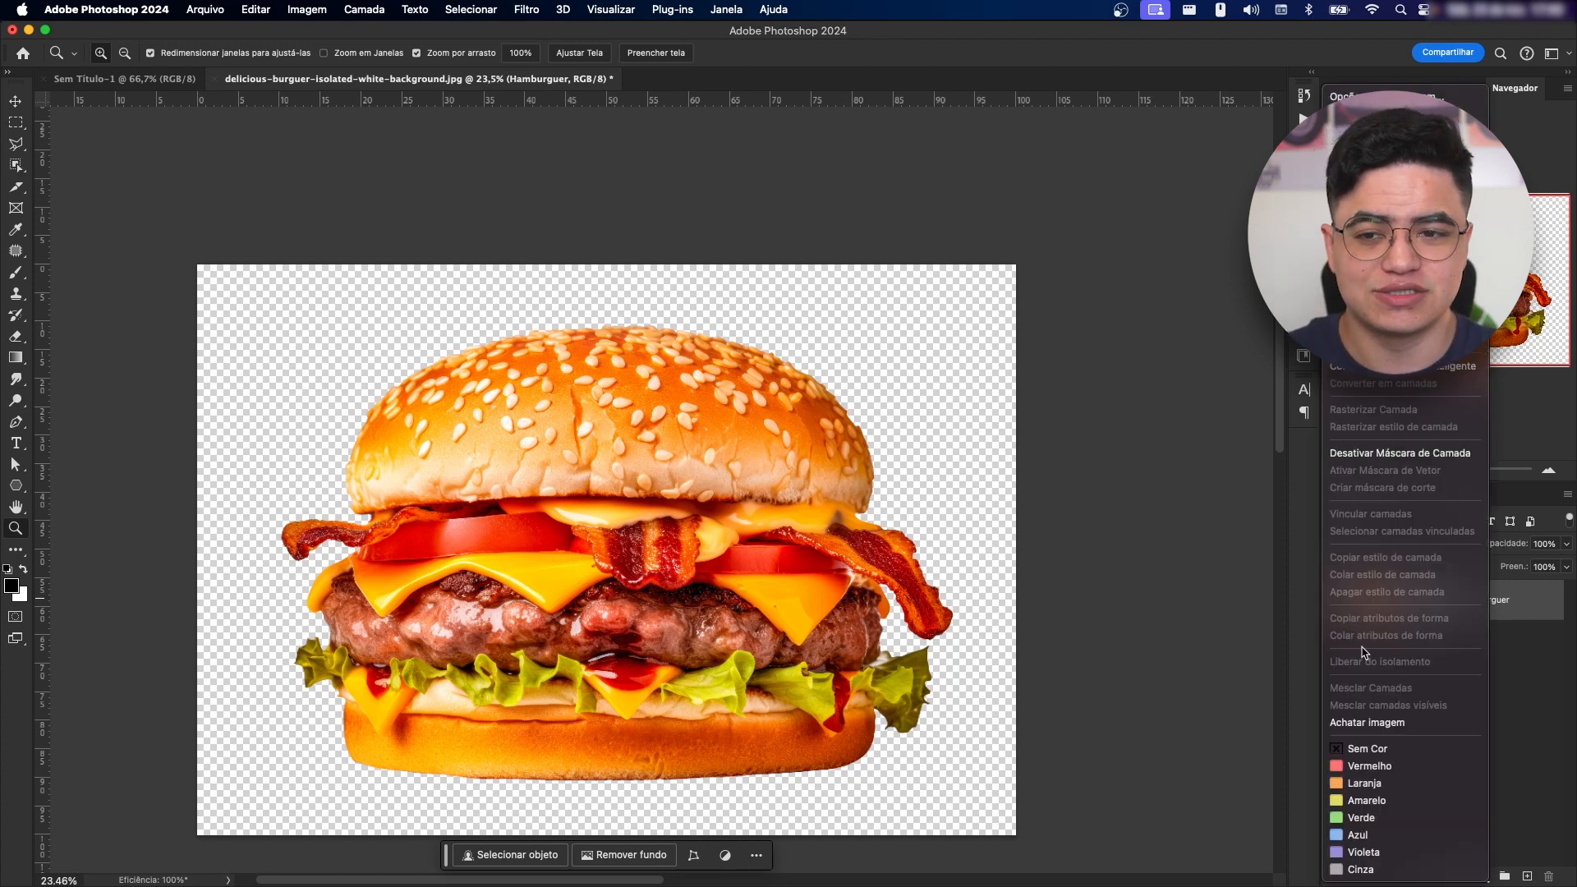
{"action": "left_click", "coordinate": [1368, 765]}
{"action": "double_click", "coordinate": [1480, 601]}
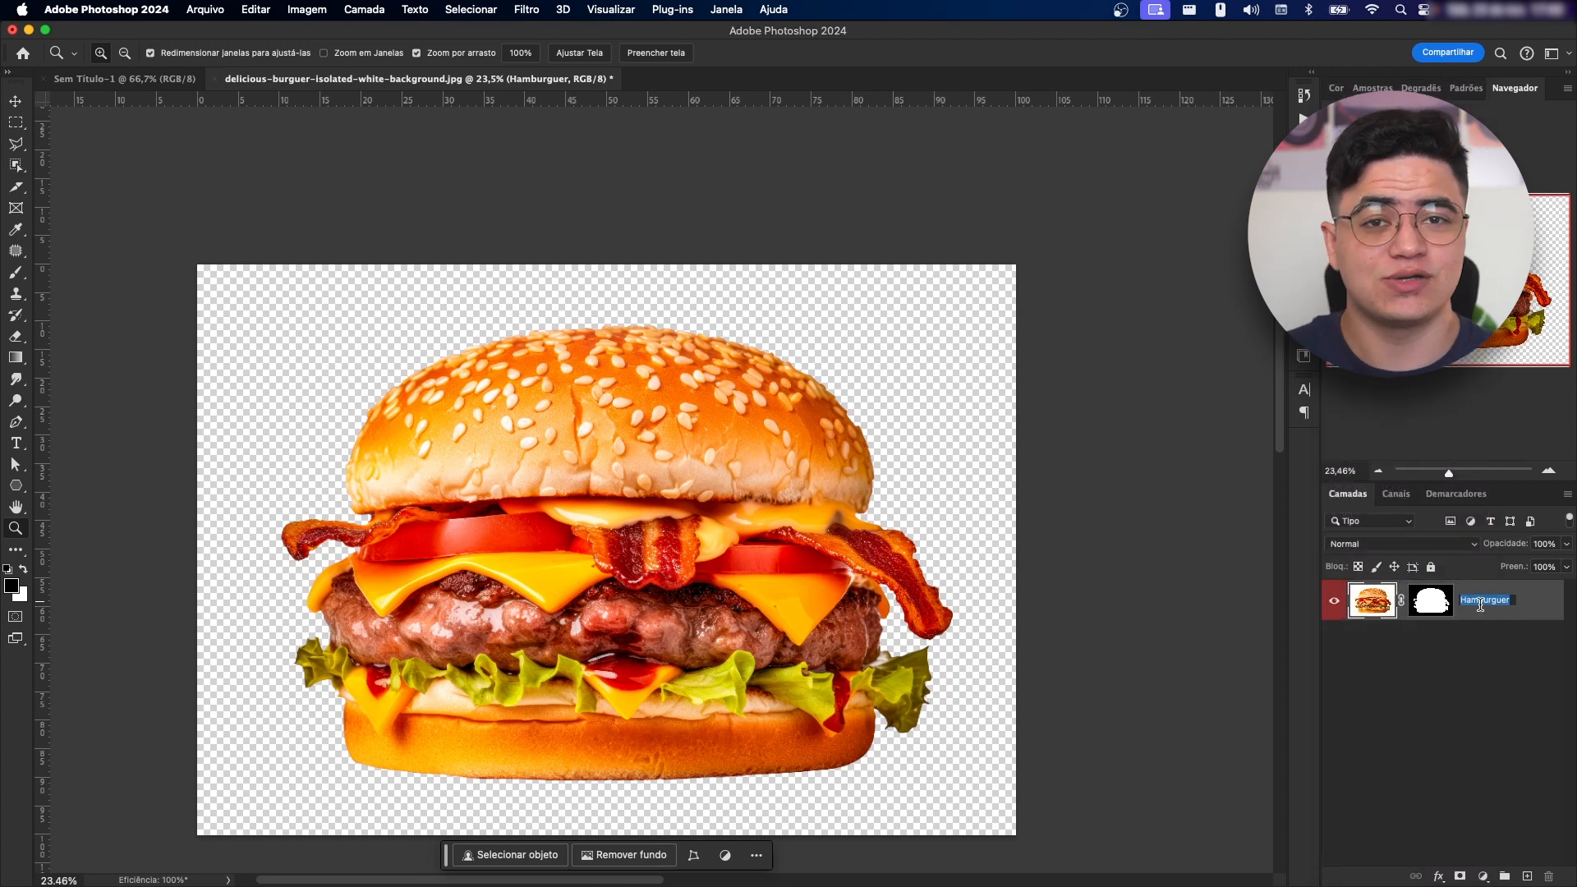
{"action": "key", "text": "super+shift+o"}
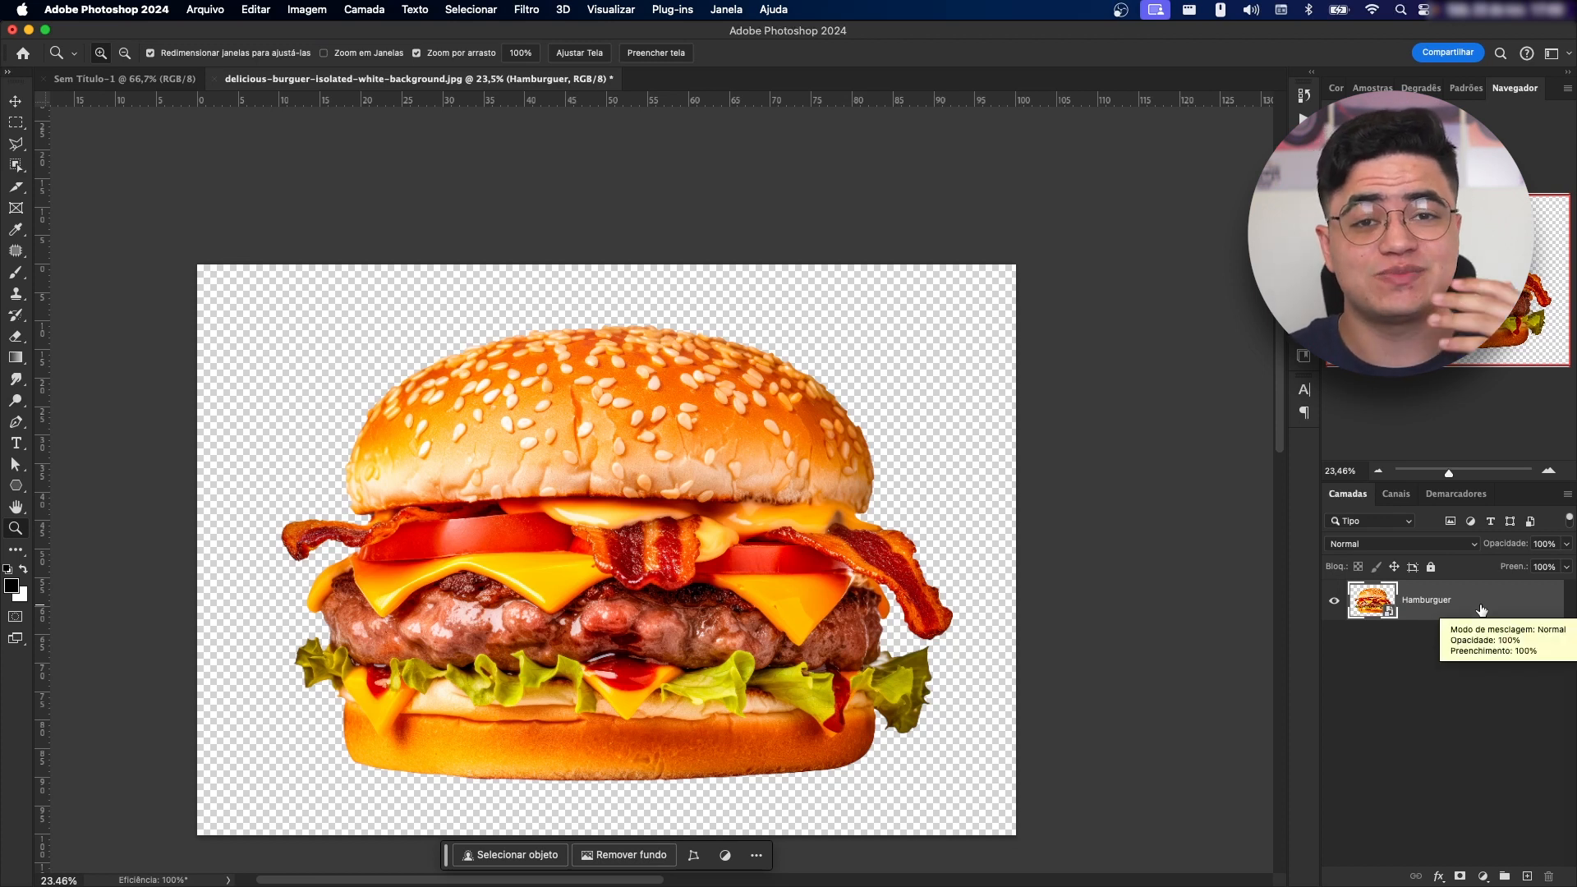
{"action": "right_click", "coordinate": [1482, 609]}
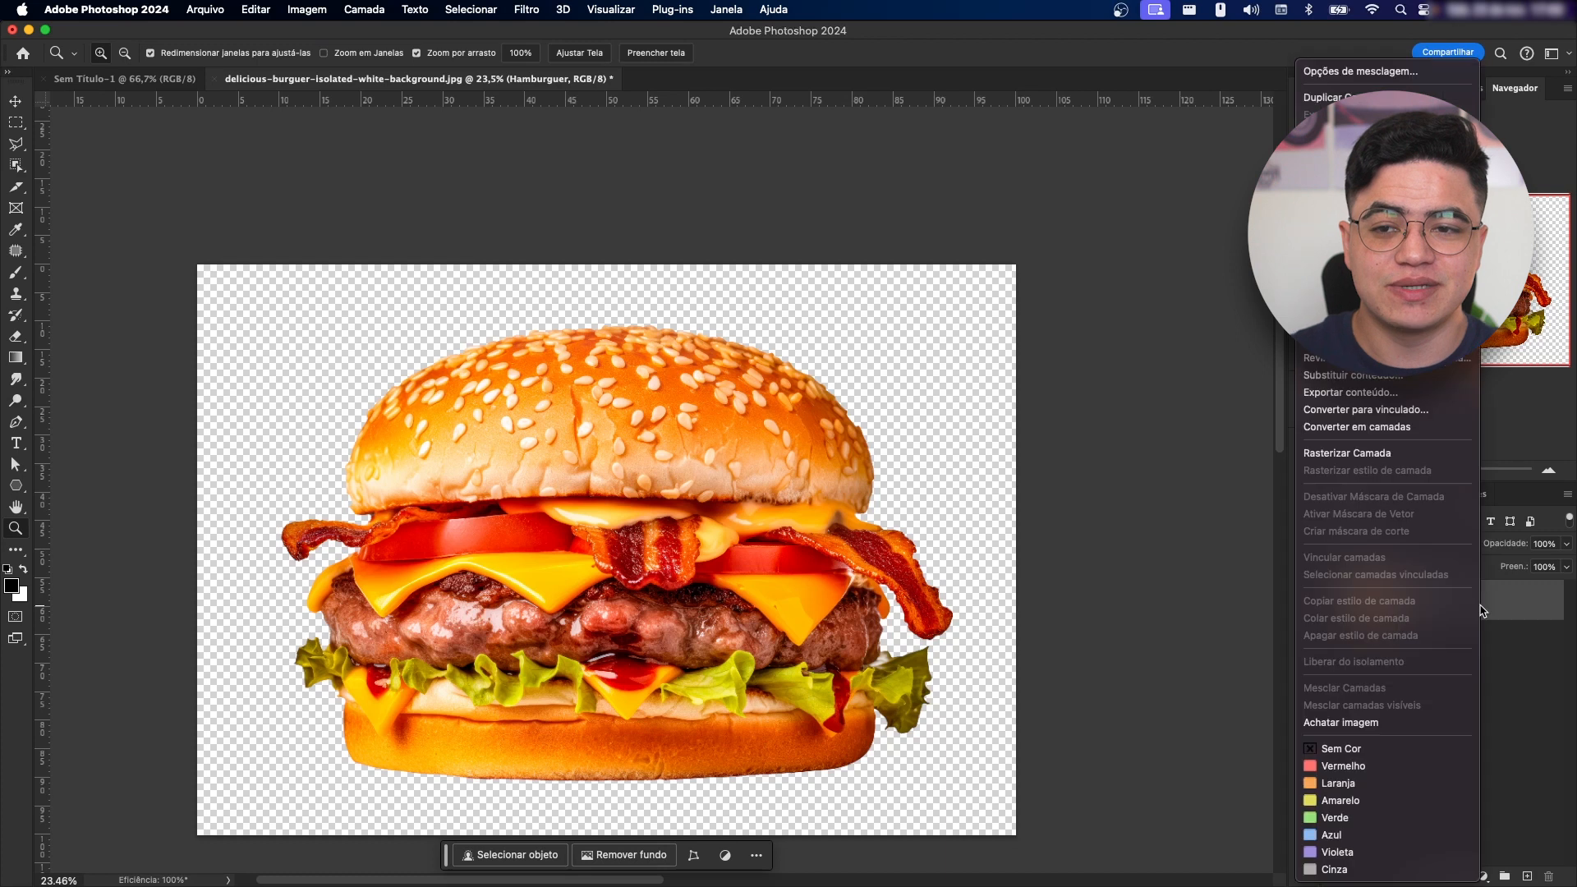
{"action": "left_click", "coordinate": [1356, 764]}
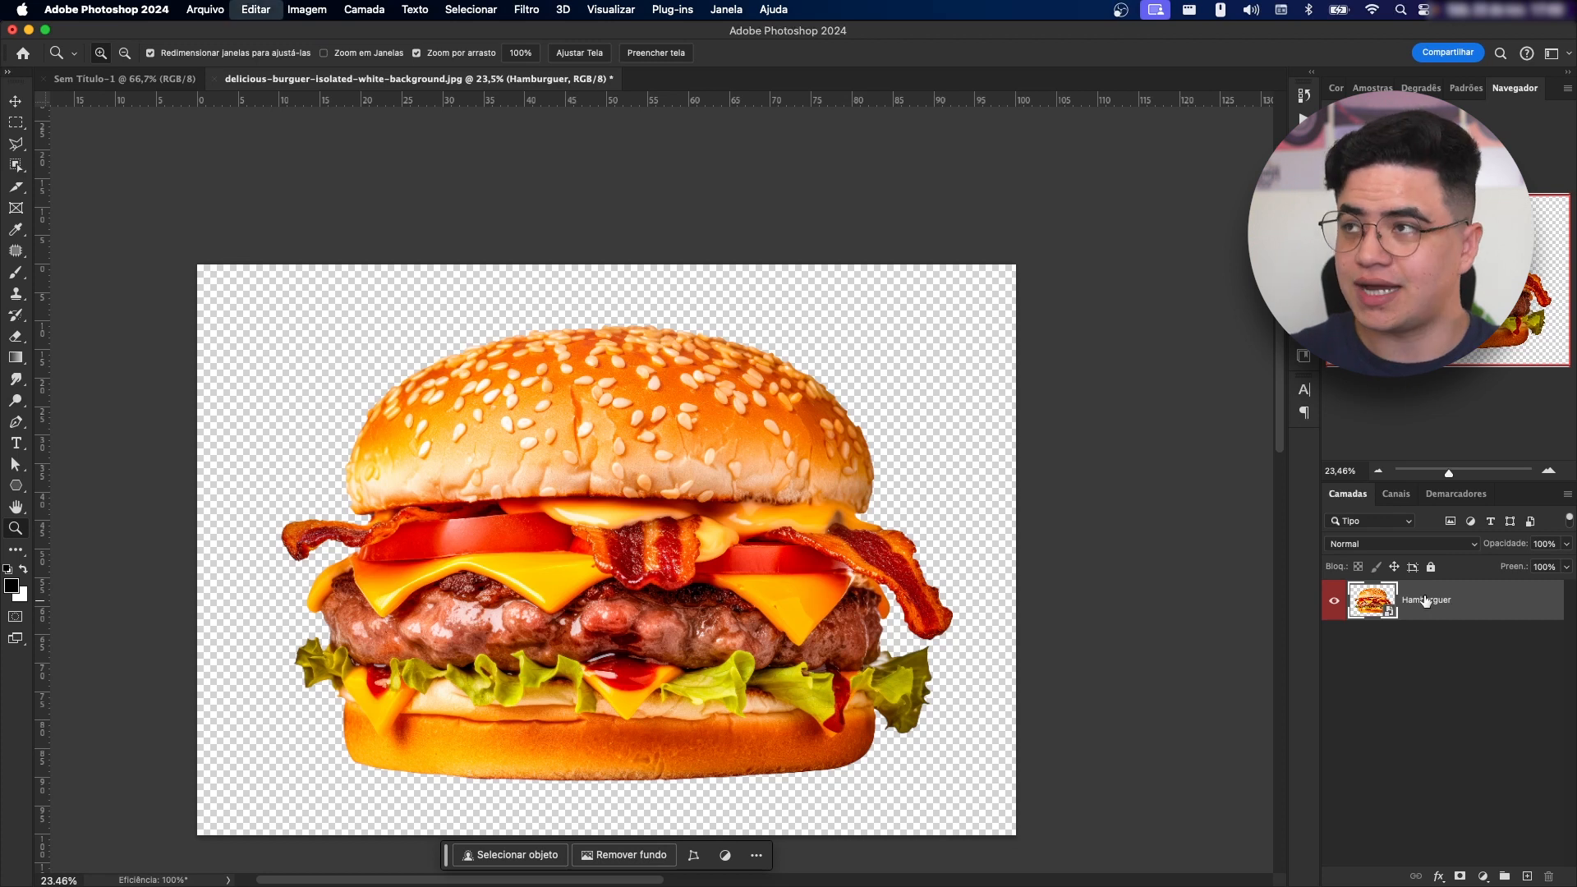
- Copy the Hamburguer layer into the blank Sem Título-1 document, scale it to 24.44%, rotate it -2.64° and centre it horizontally
{"action": "left_click", "coordinate": [123, 78]}
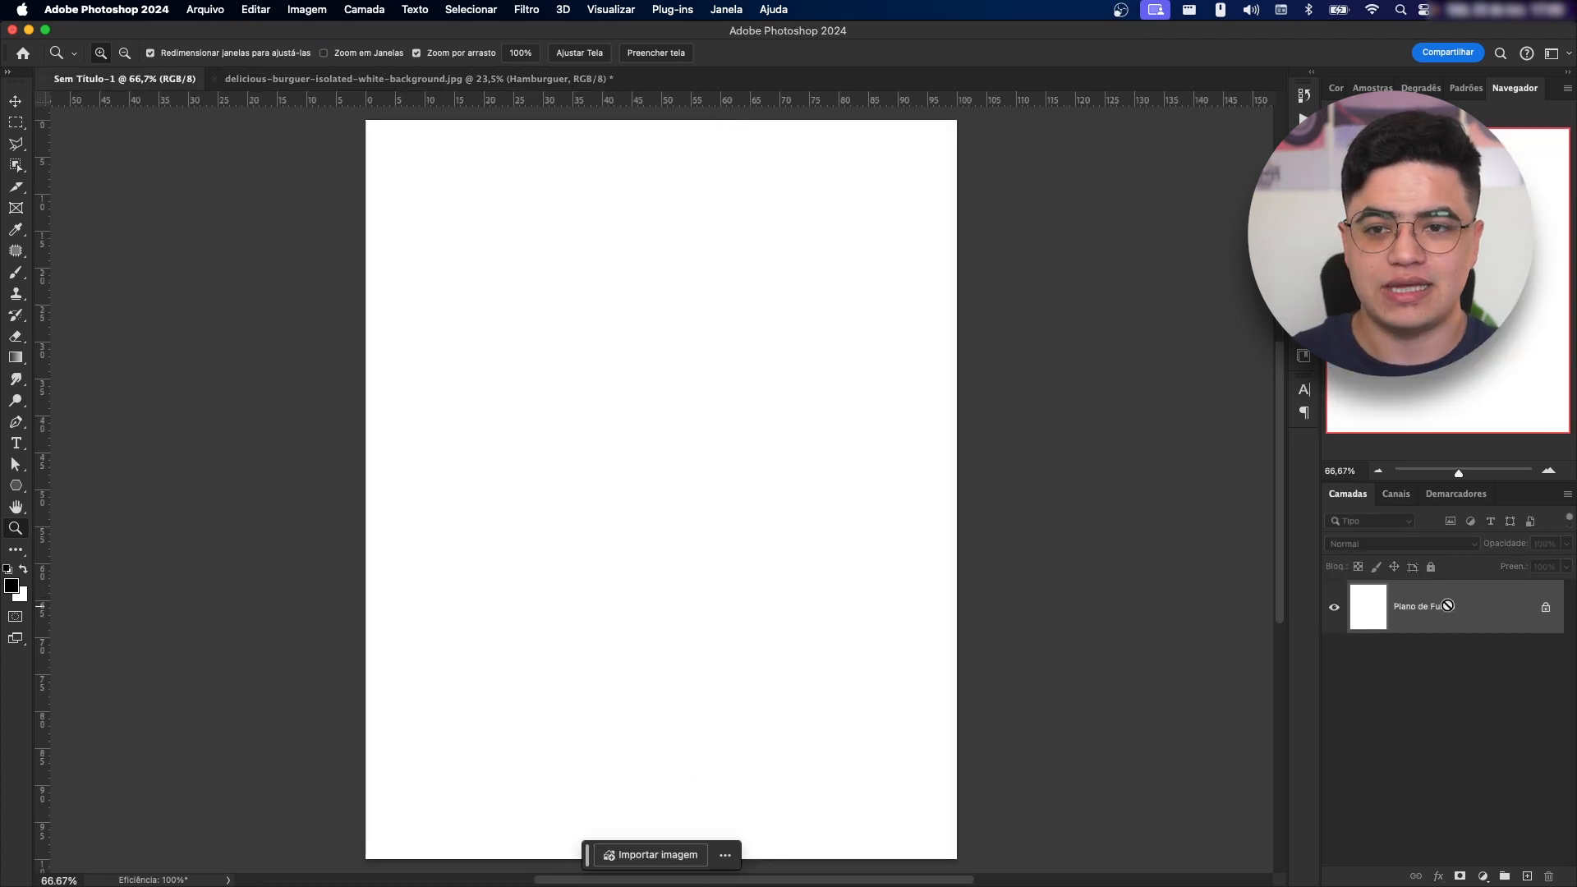
{"action": "key", "text": "super+v"}
{"action": "key", "text": "super+t"}
{"action": "left_click_drag", "start_coordinate": [1071, 579], "coordinate": [239, 249]}
{"action": "left_click_drag", "start_coordinate": [938, 378], "coordinate": [879, 468]}
{"action": "left_click_drag", "start_coordinate": [784, 479], "coordinate": [831, 499]}
{"action": "left_click_drag", "start_coordinate": [981, 502], "coordinate": [905, 479]}
{"action": "mouse_move", "coordinate": [780, 503]}
{"action": "left_mouse_down"}
{"action": "mouse_move", "coordinate": [773, 521]}
{"action": "mouse_move", "coordinate": [773, 491]}
{"action": "left_mouse_up"}
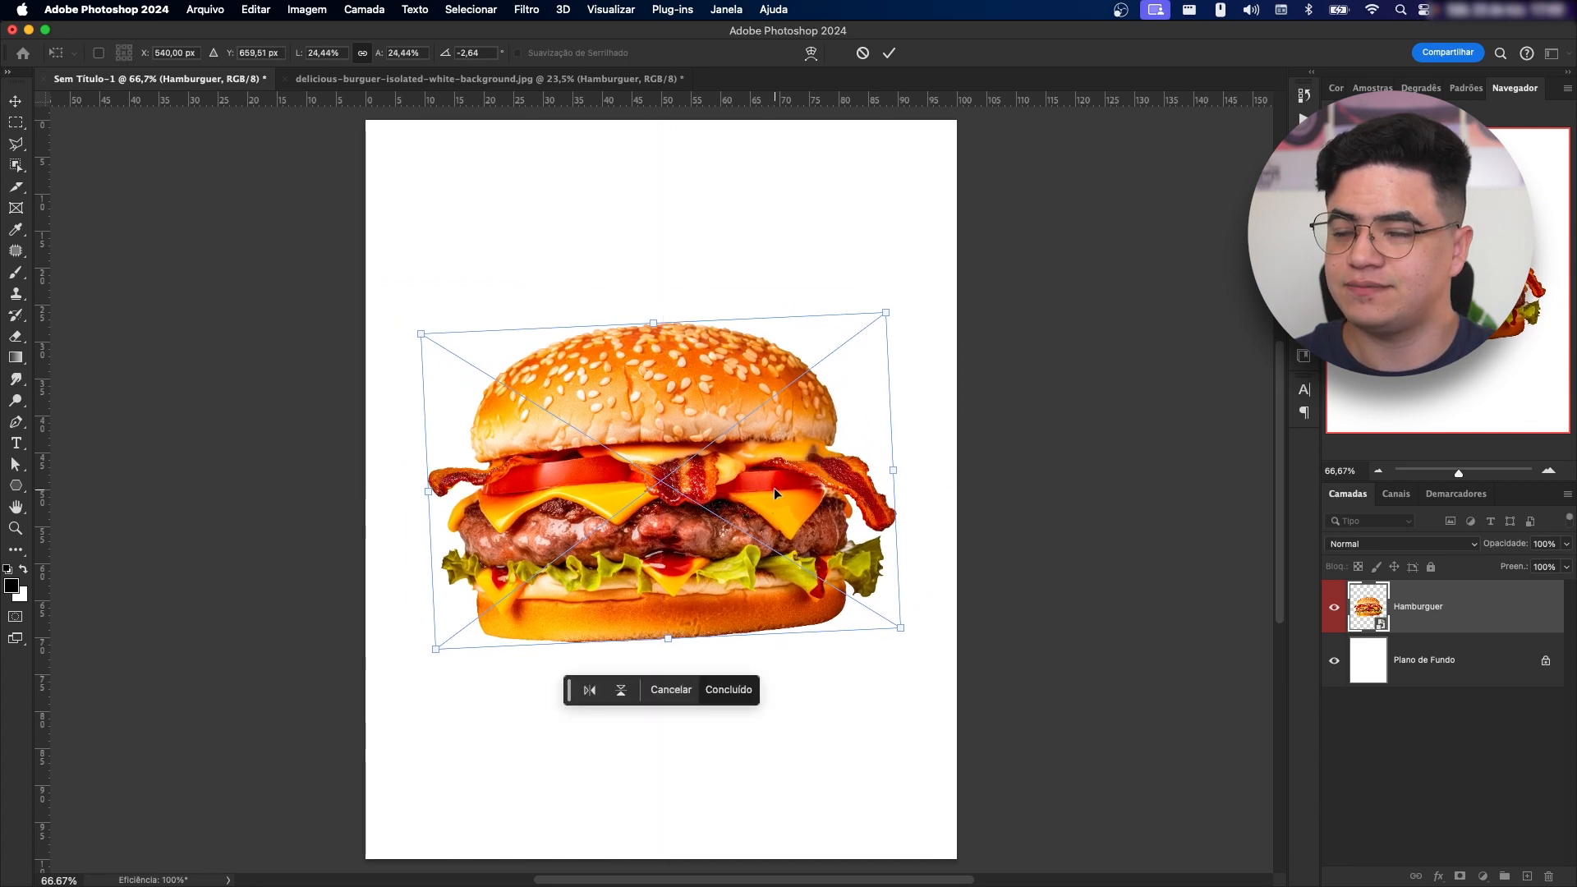
{"action": "left_click", "coordinate": [889, 54]}
- Add a solid colour fill layer directly above the Plano de Fundo layer, beneath the hamburger
{"action": "key", "text": "super+Tab"}
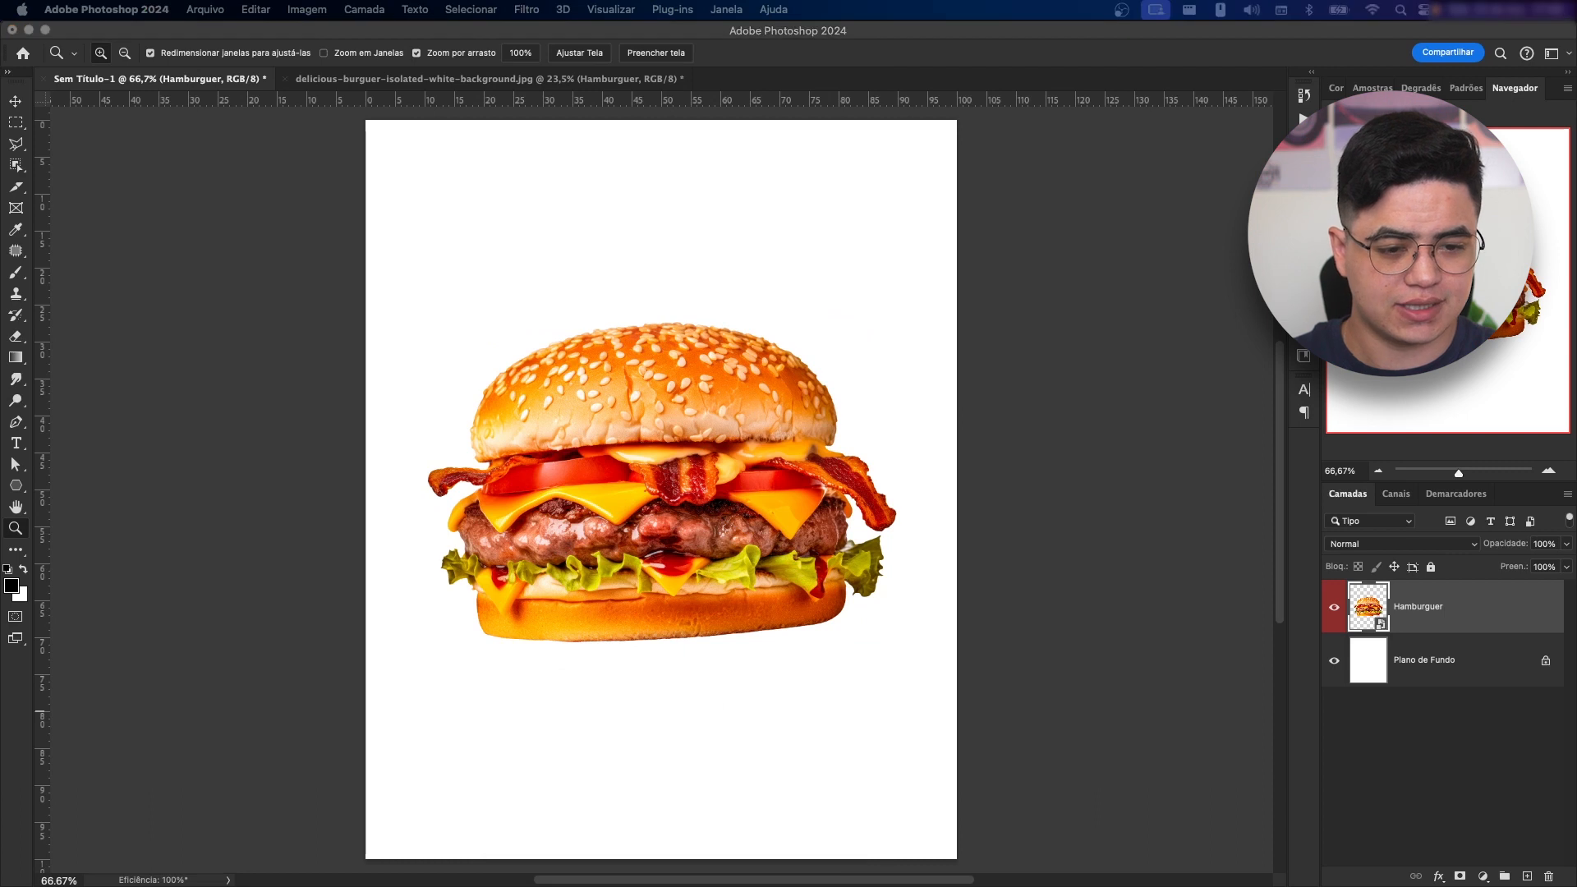
{"action": "left_click", "coordinate": [986, 531]}
{"action": "key", "text": "v"}
{"action": "left_click_drag", "start_coordinate": [680, 470], "coordinate": [671, 479]}
{"action": "left_click", "coordinate": [1483, 876]}
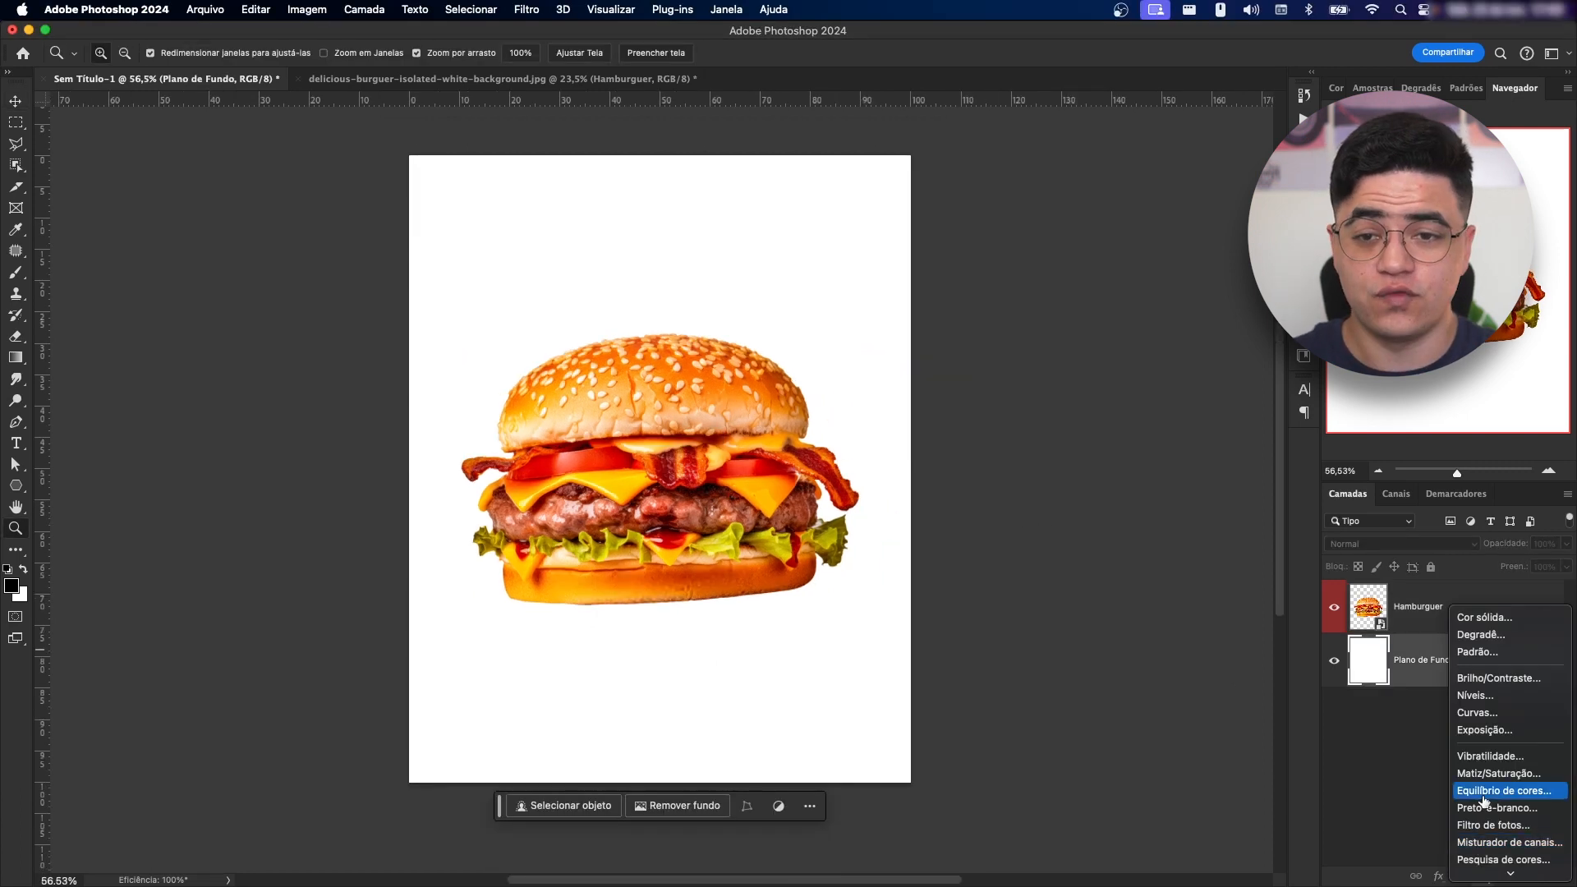
{"action": "left_click", "coordinate": [1488, 617]}
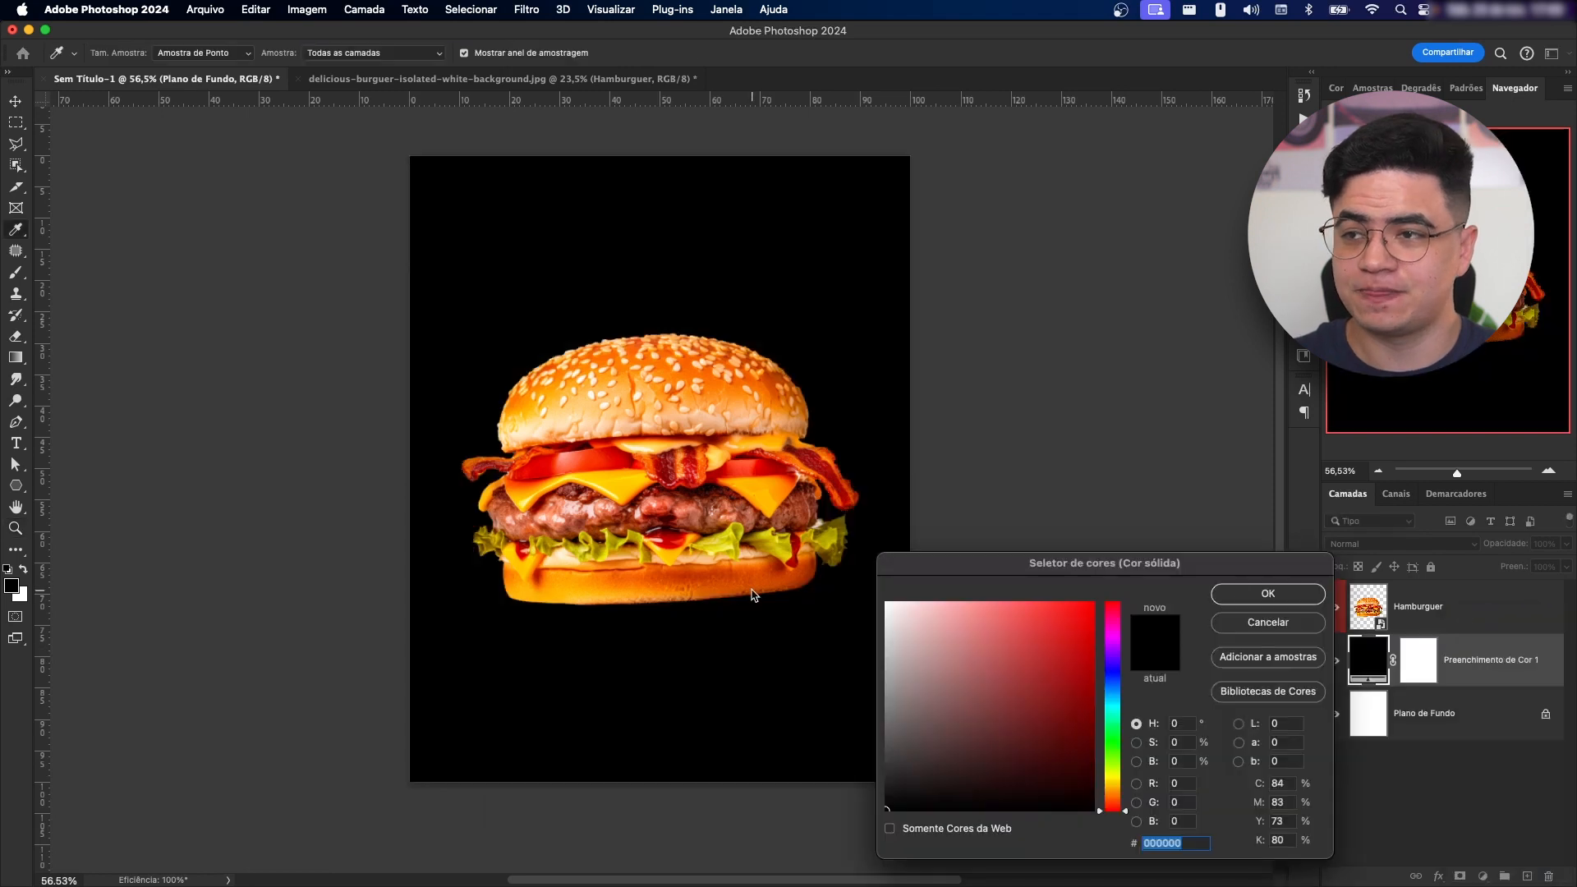
- Set the solid fill layer's colour to orange #ff9630
{"action": "left_click", "coordinate": [1114, 801]}
{"action": "left_click_drag", "start_coordinate": [1117, 803], "coordinate": [1122, 793]}
{"action": "left_click", "coordinate": [1072, 602]}
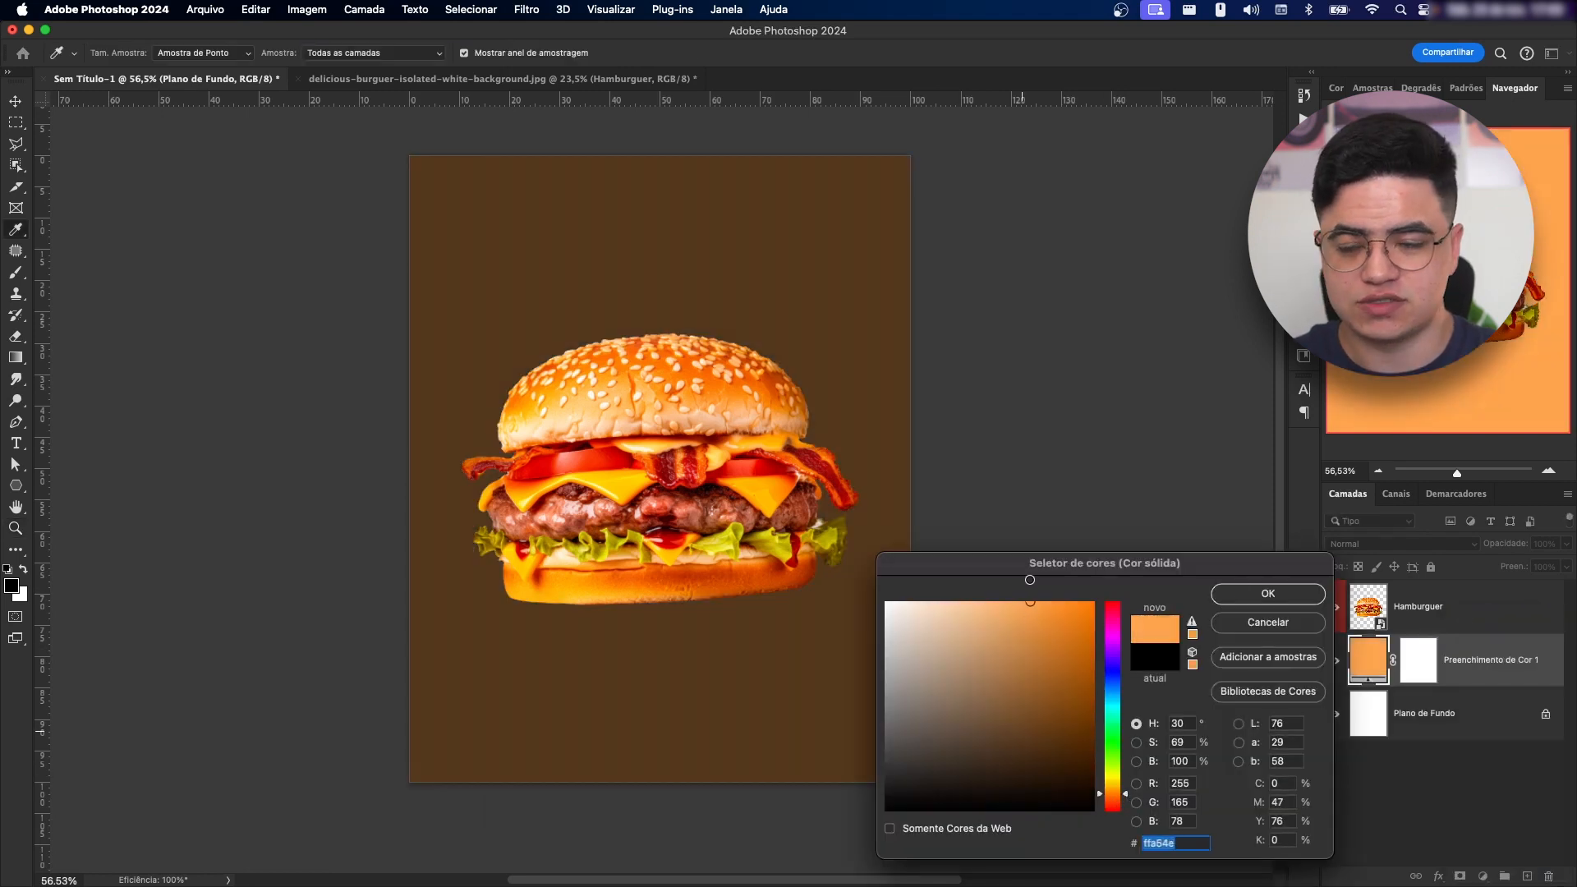
{"action": "left_click", "coordinate": [1068, 600]}
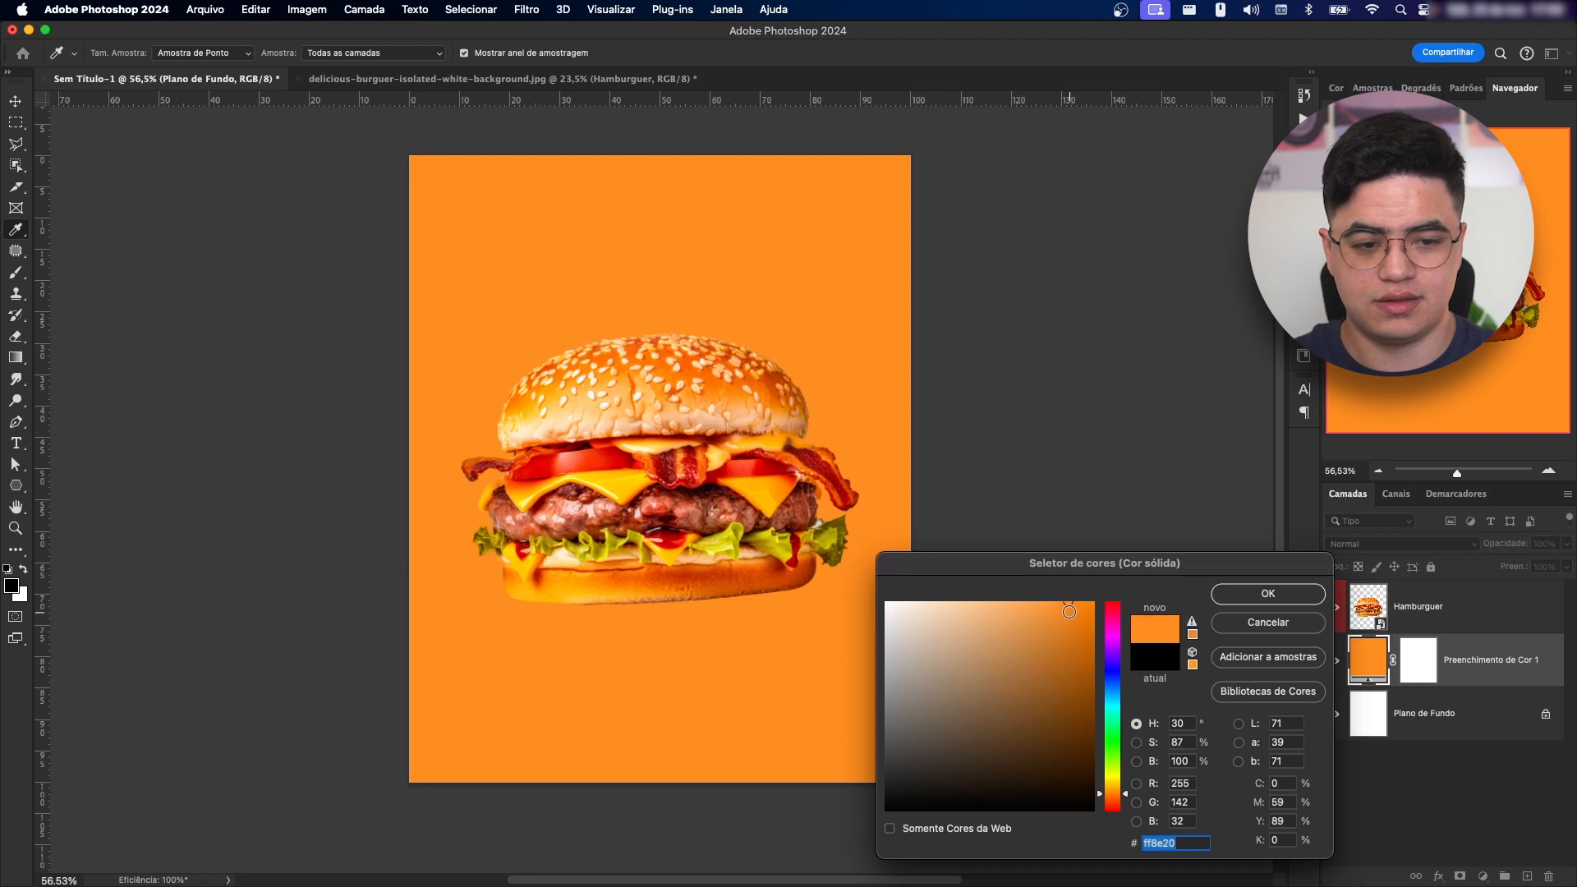
{"action": "left_click_drag", "start_coordinate": [1065, 606], "coordinate": [1055, 593]}
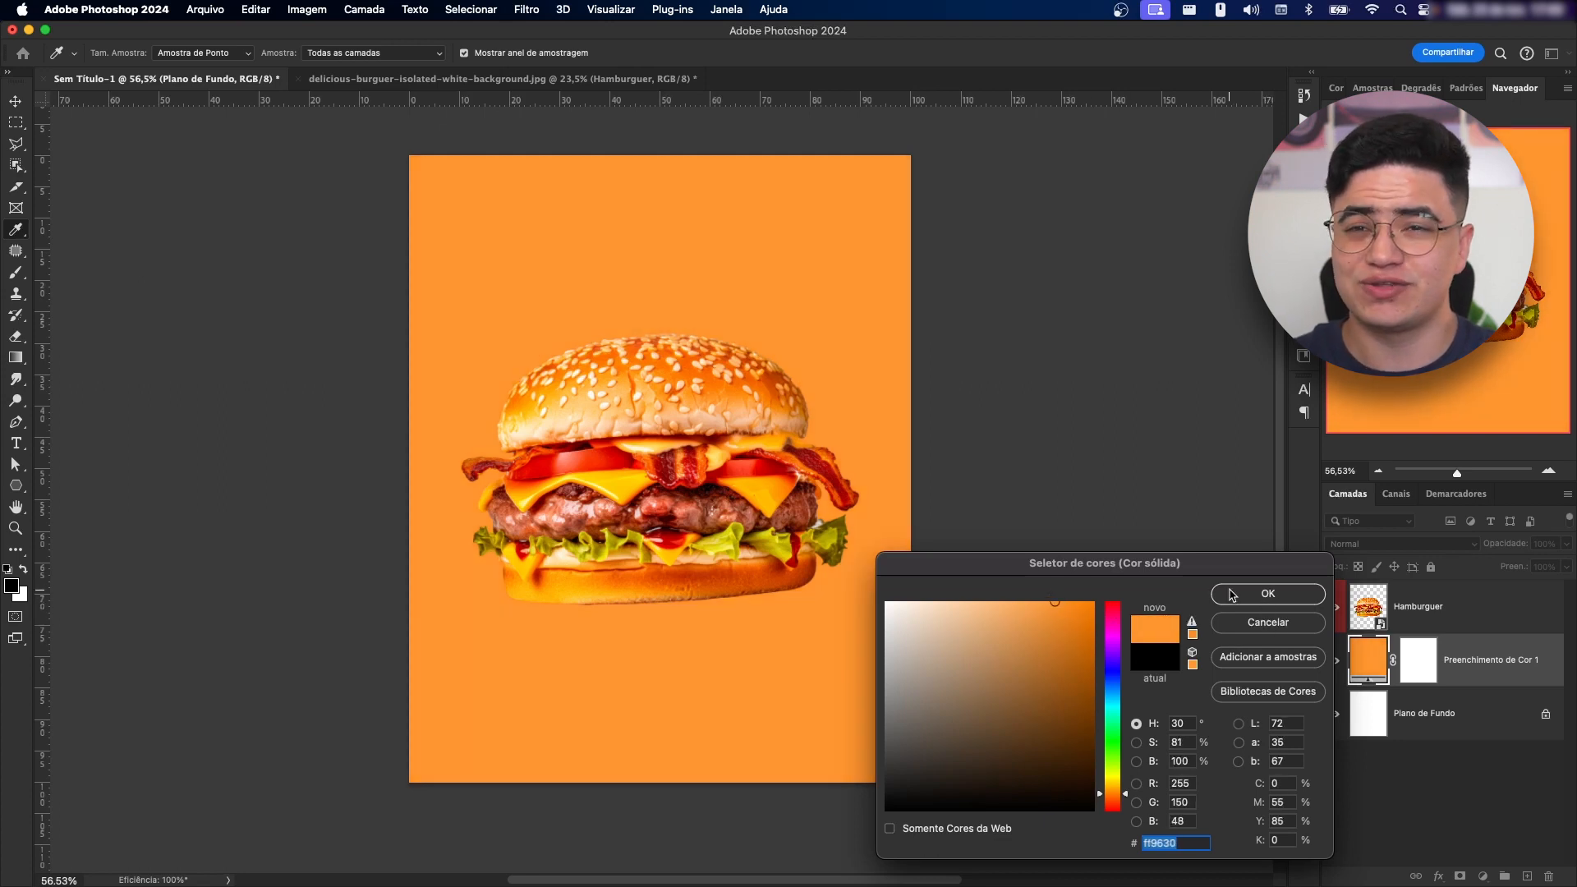
{"action": "left_click", "coordinate": [1268, 593]}
{"action": "key", "text": "z"}
{"action": "left_click", "coordinate": [1483, 876]}
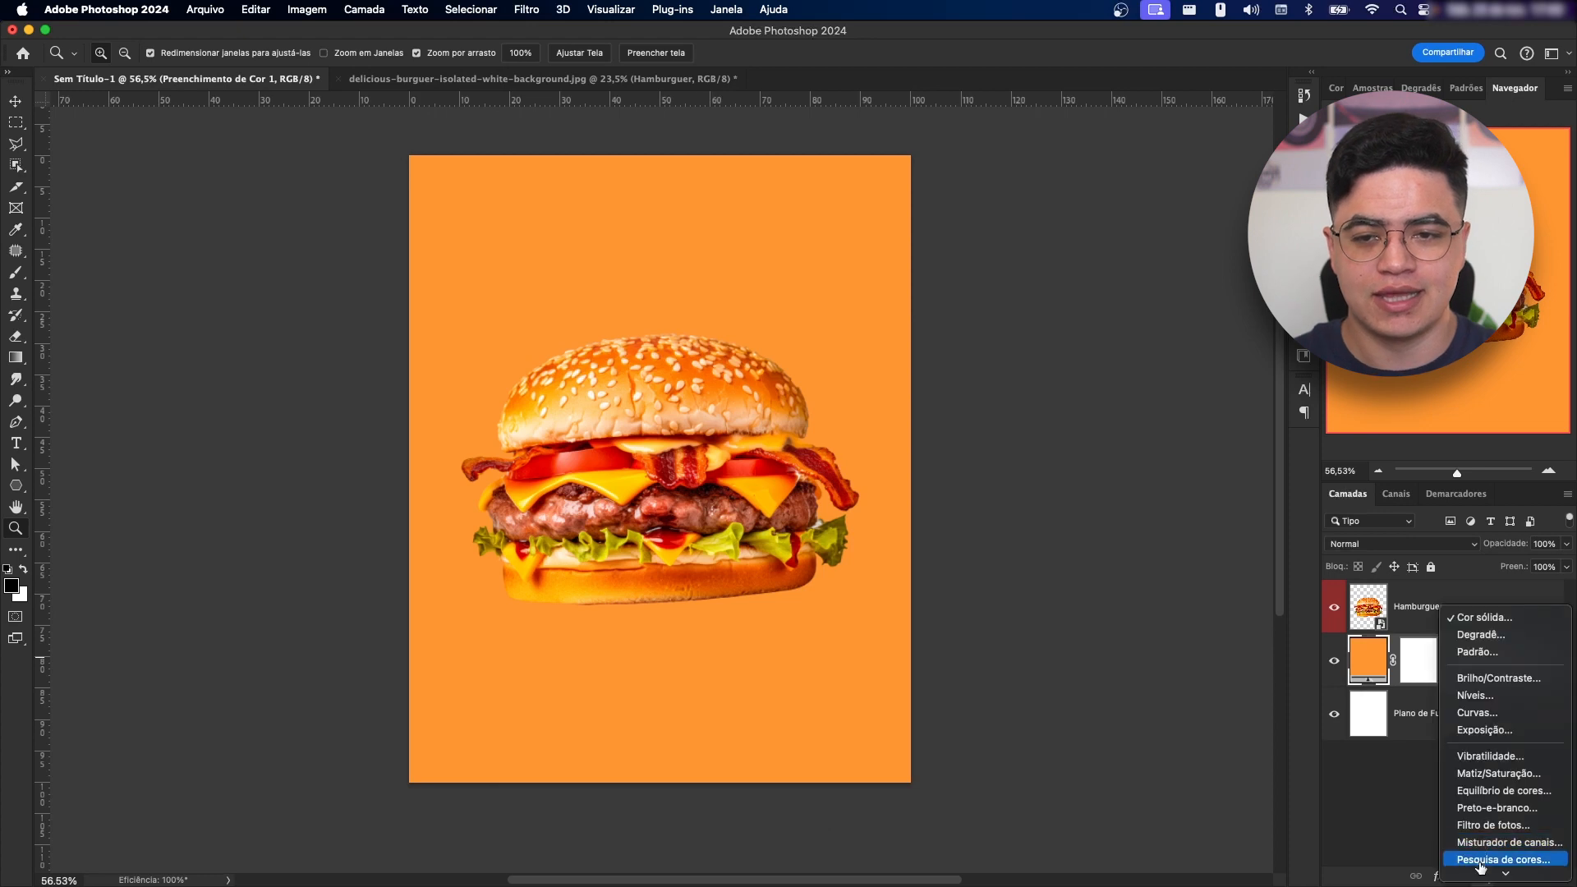
{"action": "left_click", "coordinate": [1433, 684]}
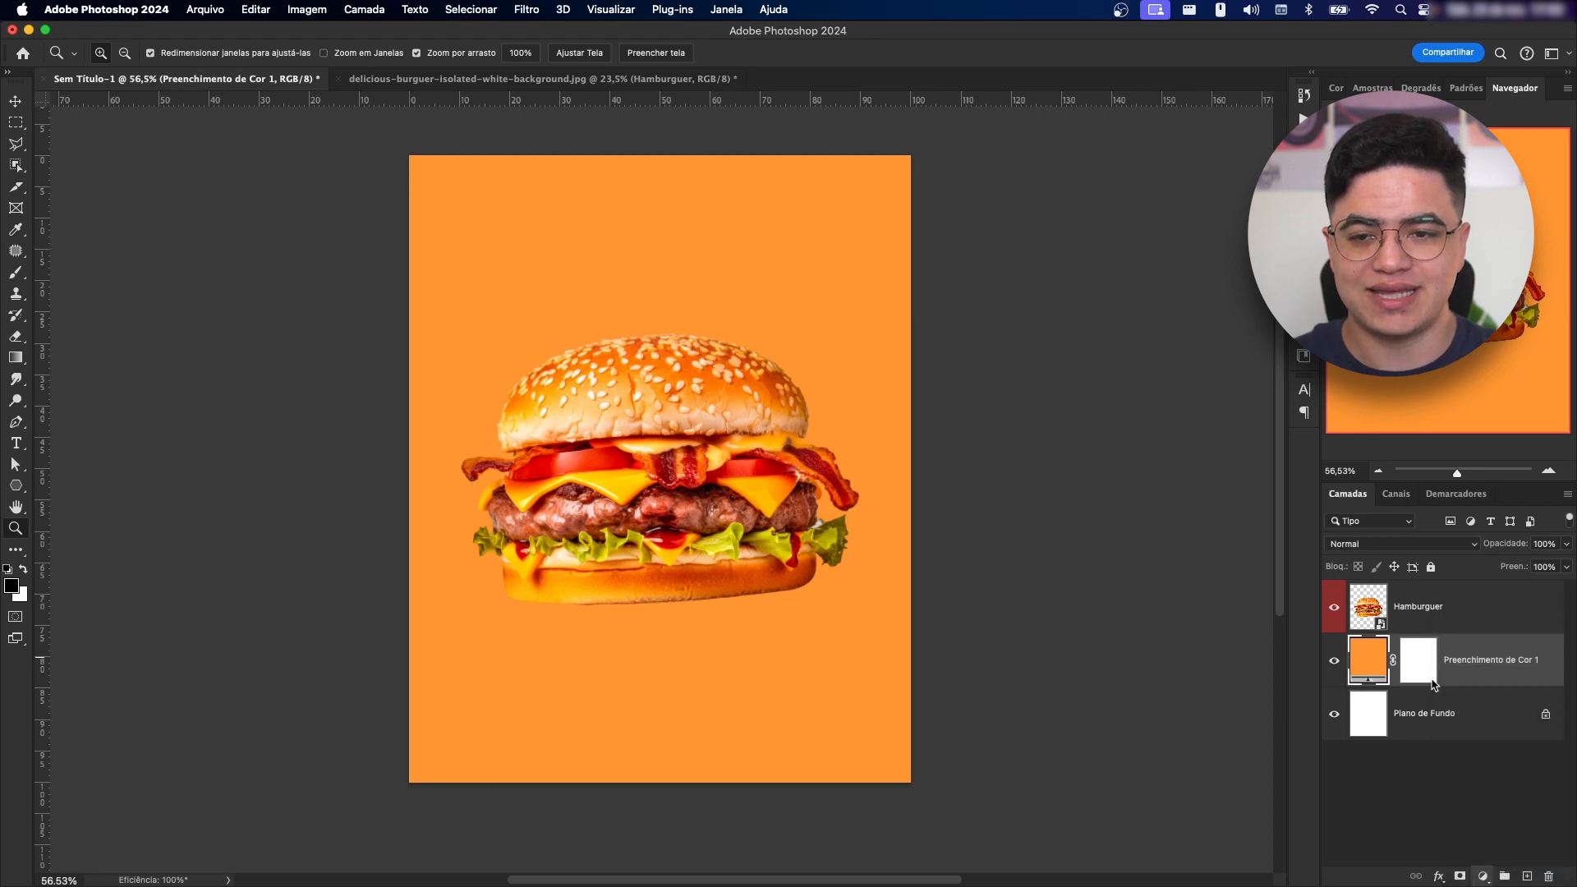
{"action": "left_click", "coordinate": [1485, 875]}
{"action": "key", "text": "Escape"}
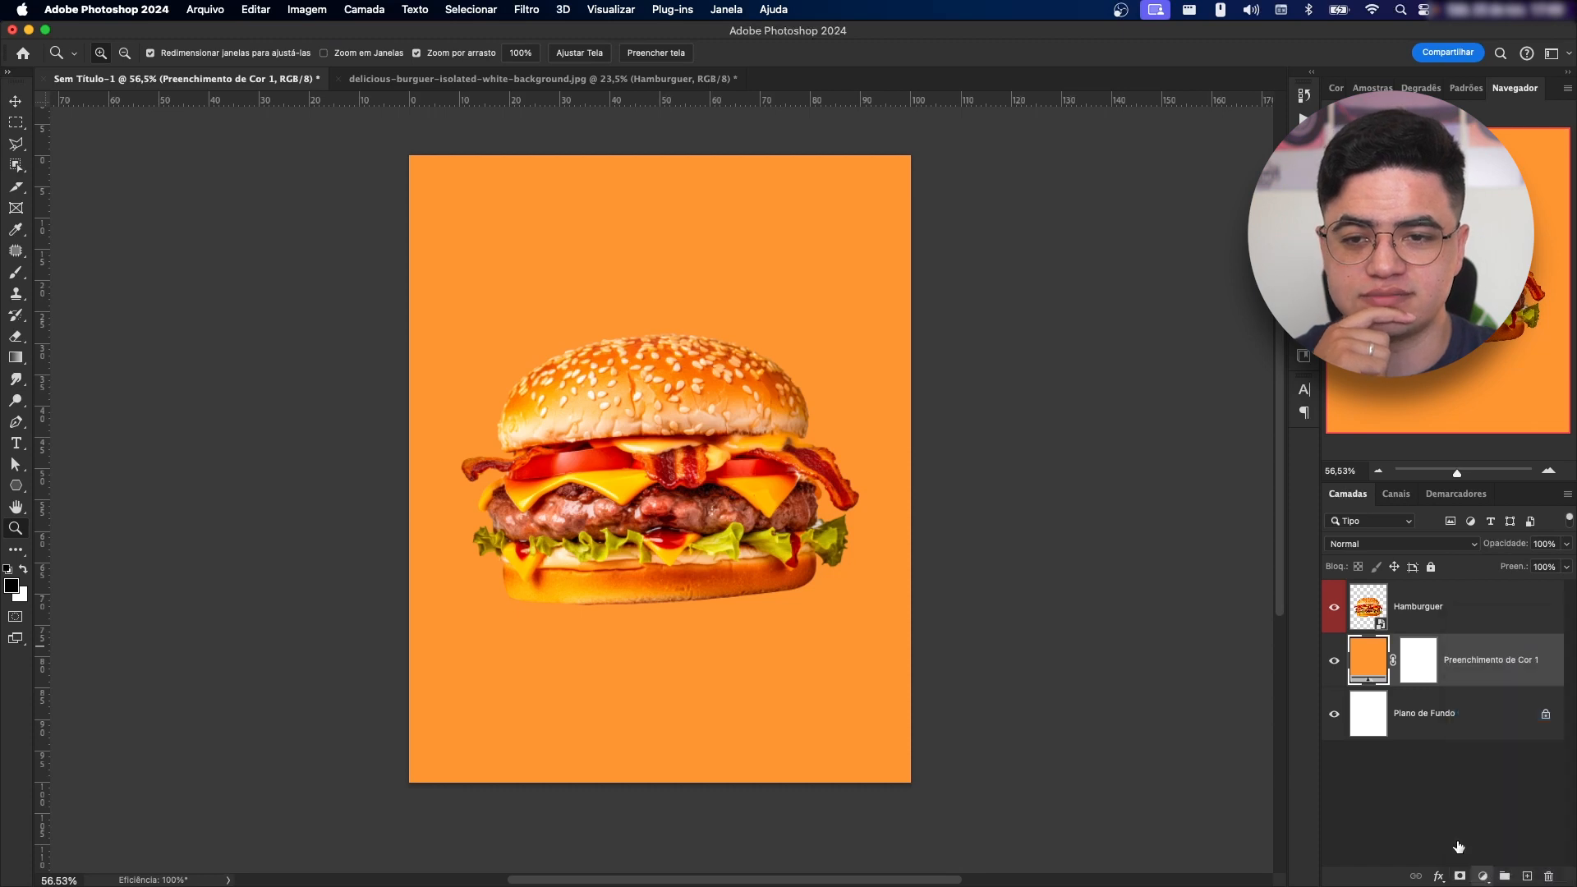
- Darken the artwork beneath the hamburger with a Curves adjustment, setting the white point's output to 193 and mapping input 77 to output 41
{"action": "left_click_drag", "start_coordinate": [1256, 389], "coordinate": [1304, 440]}
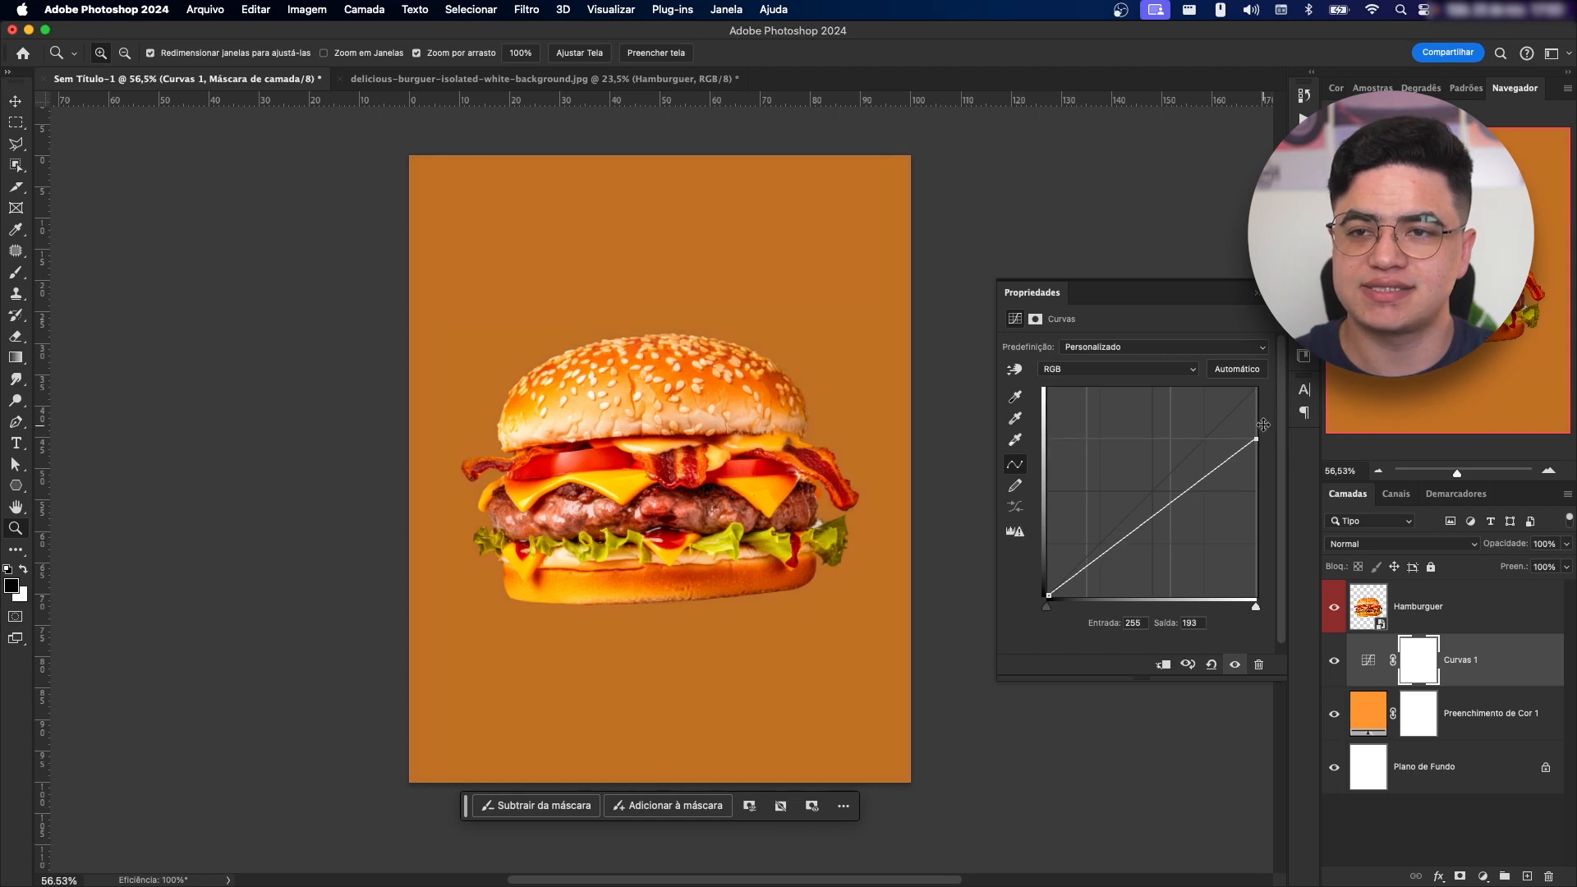
{"action": "left_click_drag", "start_coordinate": [1103, 557], "coordinate": [1111, 562]}
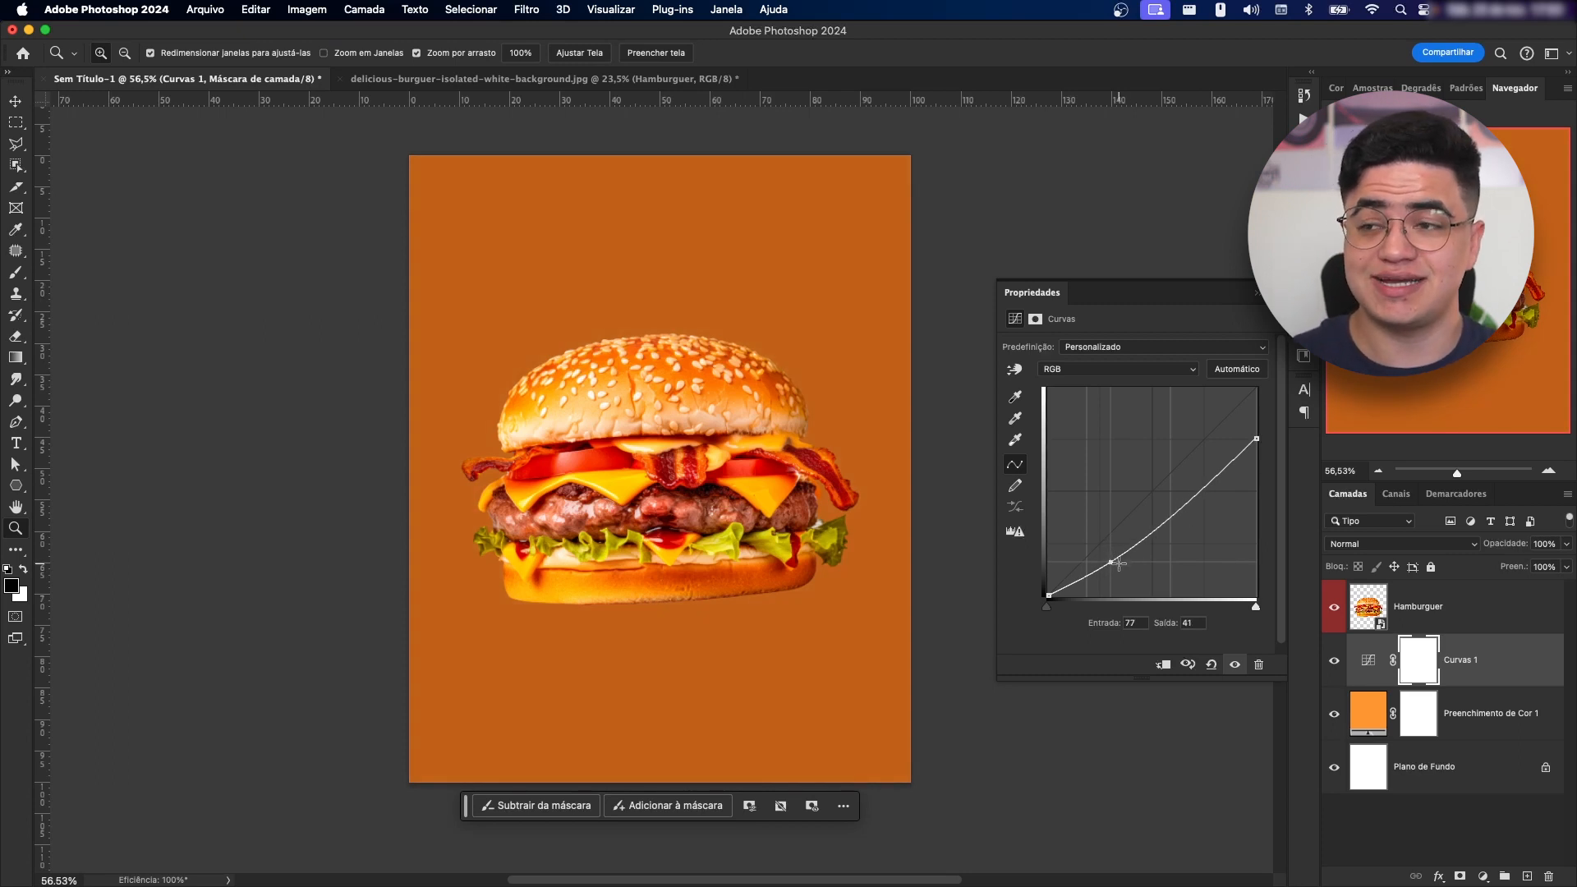
- Invert the Curvas 1 mask to black and paint white around all canvas edges with a 663 px brush to build a vignette
{"action": "left_click", "coordinate": [1412, 667]}
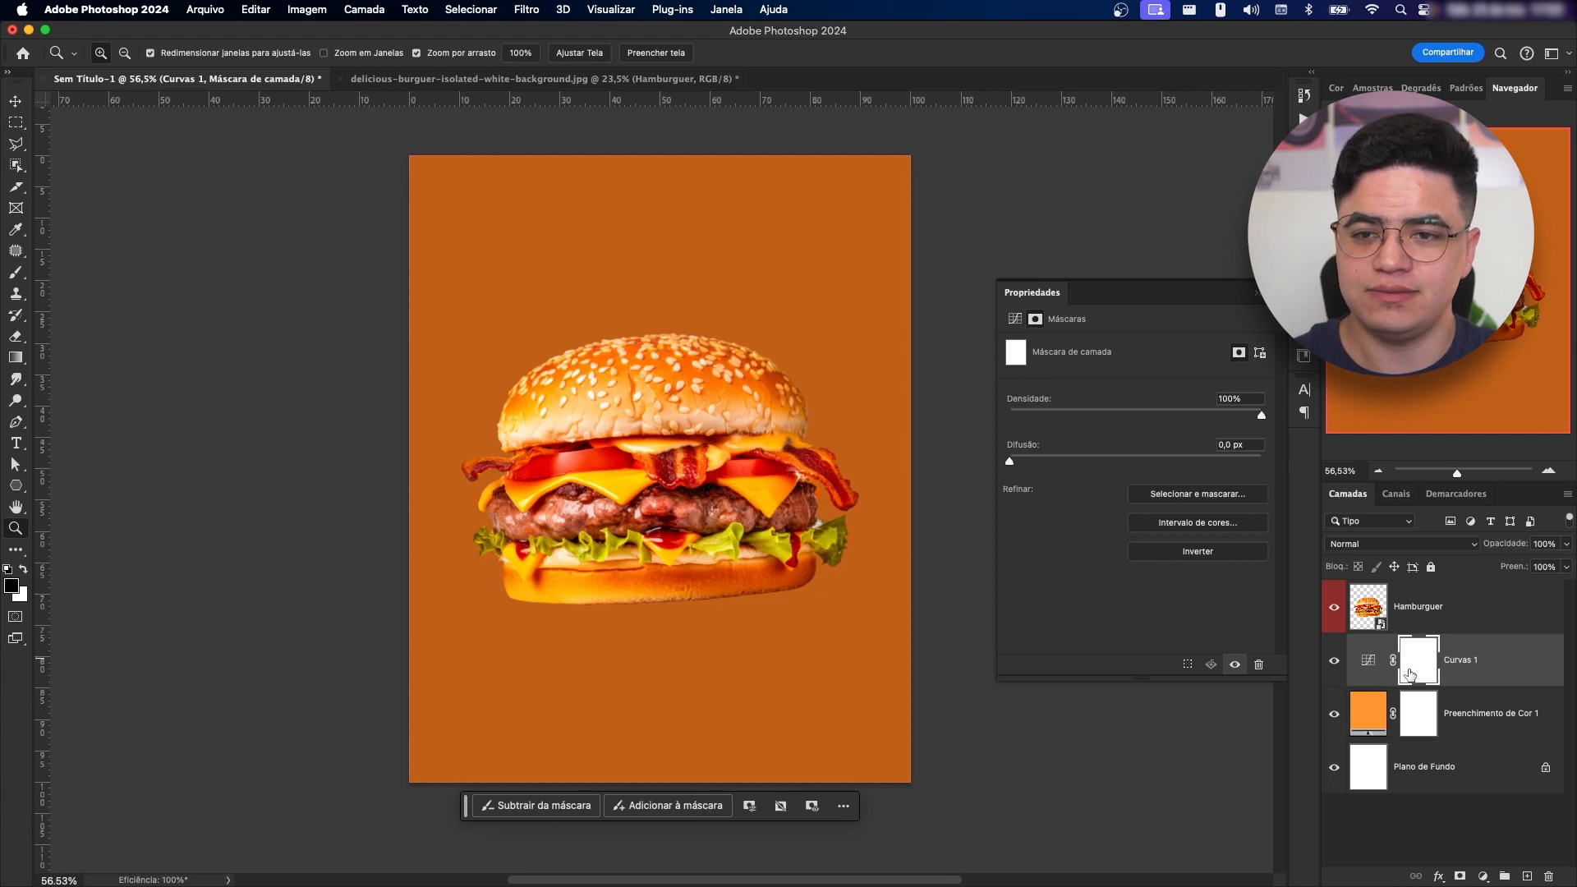
{"action": "key", "text": "super+i"}
{"action": "key", "text": "b"}
{"action": "mouse_move", "coordinate": [670, 353]}
{"action": "left_mouse_down", "text": "ctrl+alt"}
{"action": "mouse_move", "coordinate": [670, 303]}
{"action": "mouse_move", "coordinate": [627, 337]}
{"action": "mouse_move", "coordinate": [607, 403]}
{"action": "left_mouse_up", "text": "ctrl+alt"}
{"action": "mouse_move", "coordinate": [719, 445]}
{"action": "left_mouse_down"}
{"action": "mouse_move", "coordinate": [716, 346]}
{"action": "mouse_move", "coordinate": [805, 437]}
{"action": "left_mouse_up"}
{"action": "key", "text": "x"}
{"action": "left_click_drag", "start_coordinate": [638, 149], "coordinate": [912, 280]}
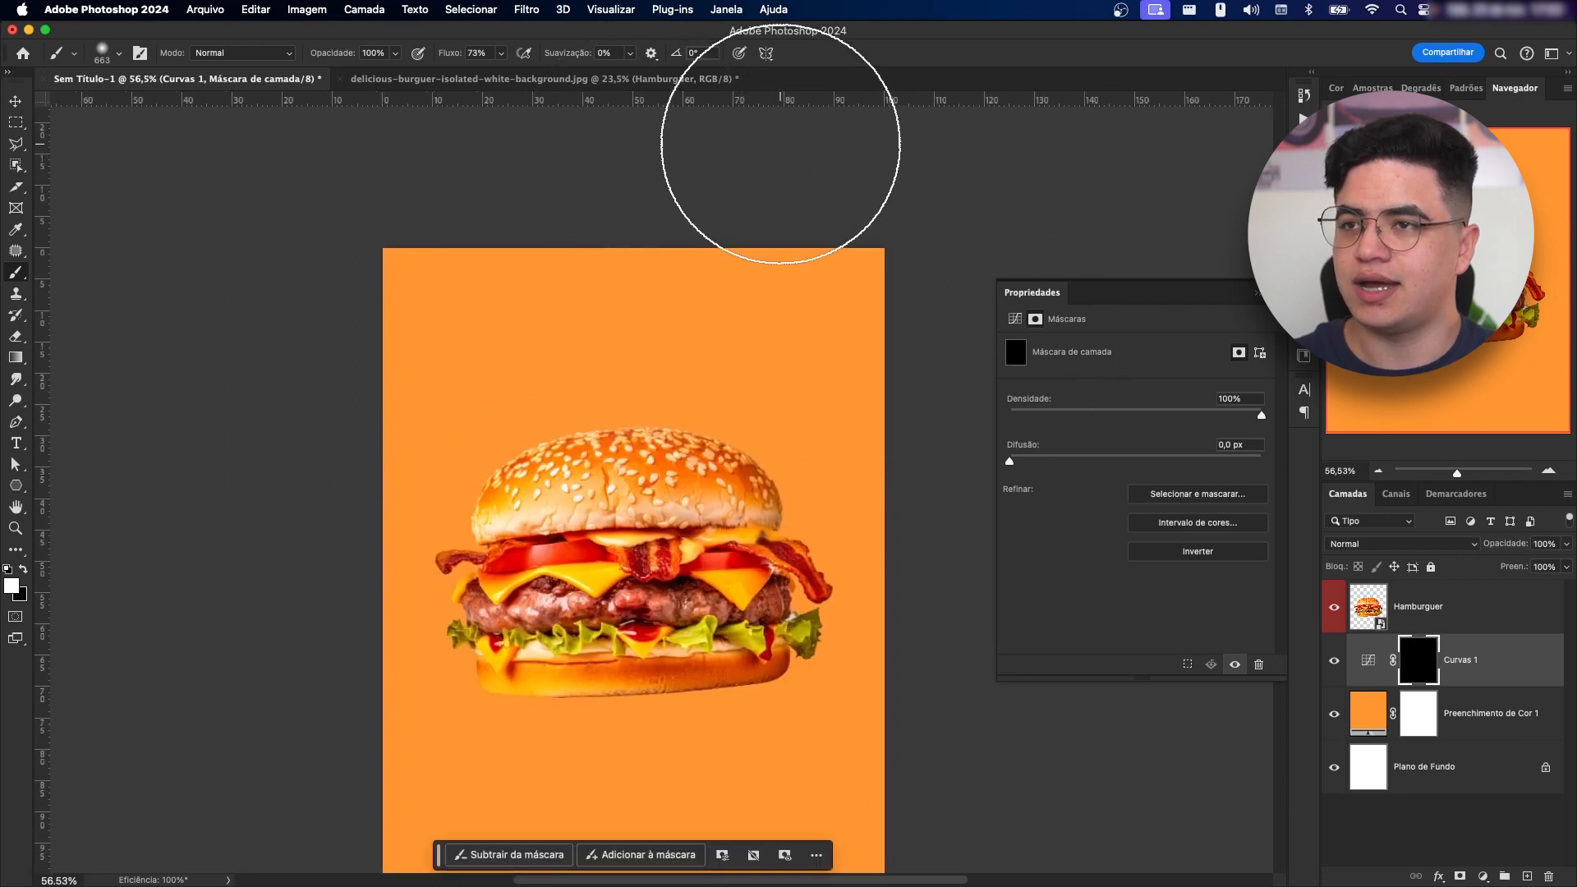
{"action": "mouse_move", "coordinate": [950, 195]}
{"action": "left_mouse_down"}
{"action": "mouse_move", "coordinate": [1000, 491]}
{"action": "mouse_move", "coordinate": [993, 675]}
{"action": "mouse_move", "coordinate": [966, 690]}
{"action": "left_mouse_up"}
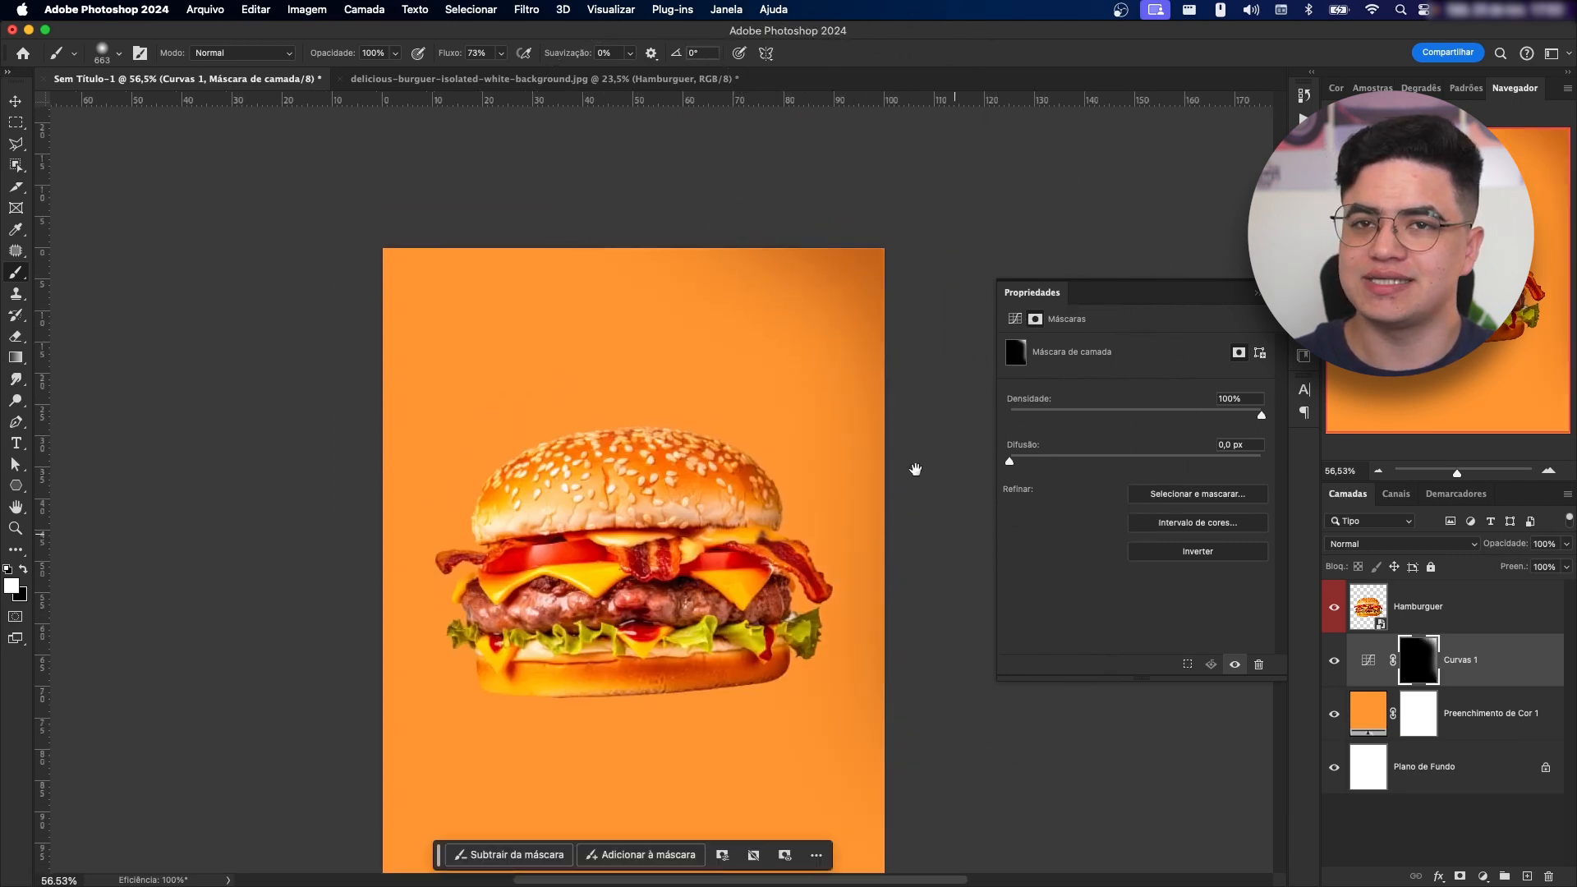
{"action": "left_click_drag", "start_coordinate": [839, 333], "coordinate": [876, 387]}
{"action": "mouse_move", "coordinate": [598, 167]}
{"action": "left_mouse_down"}
{"action": "mouse_move", "coordinate": [362, 211]}
{"action": "mouse_move", "coordinate": [232, 461]}
{"action": "mouse_move", "coordinate": [267, 559]}
{"action": "left_mouse_up"}
{"action": "left_click_drag", "start_coordinate": [288, 391], "coordinate": [257, 239]}
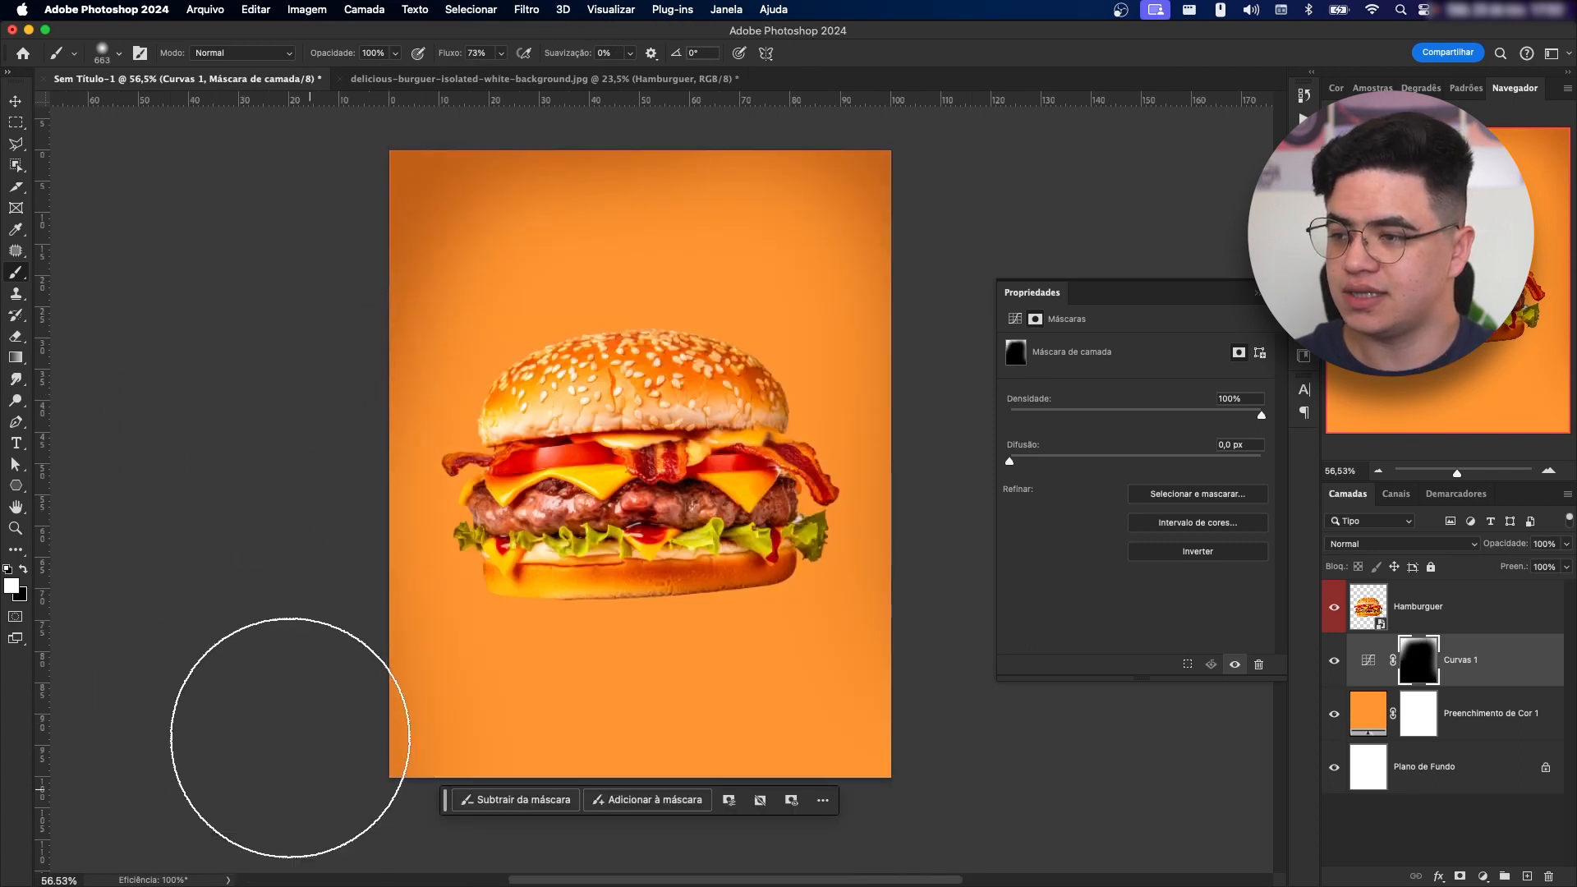
{"action": "left_click_drag", "start_coordinate": [207, 527], "coordinate": [142, 347]}
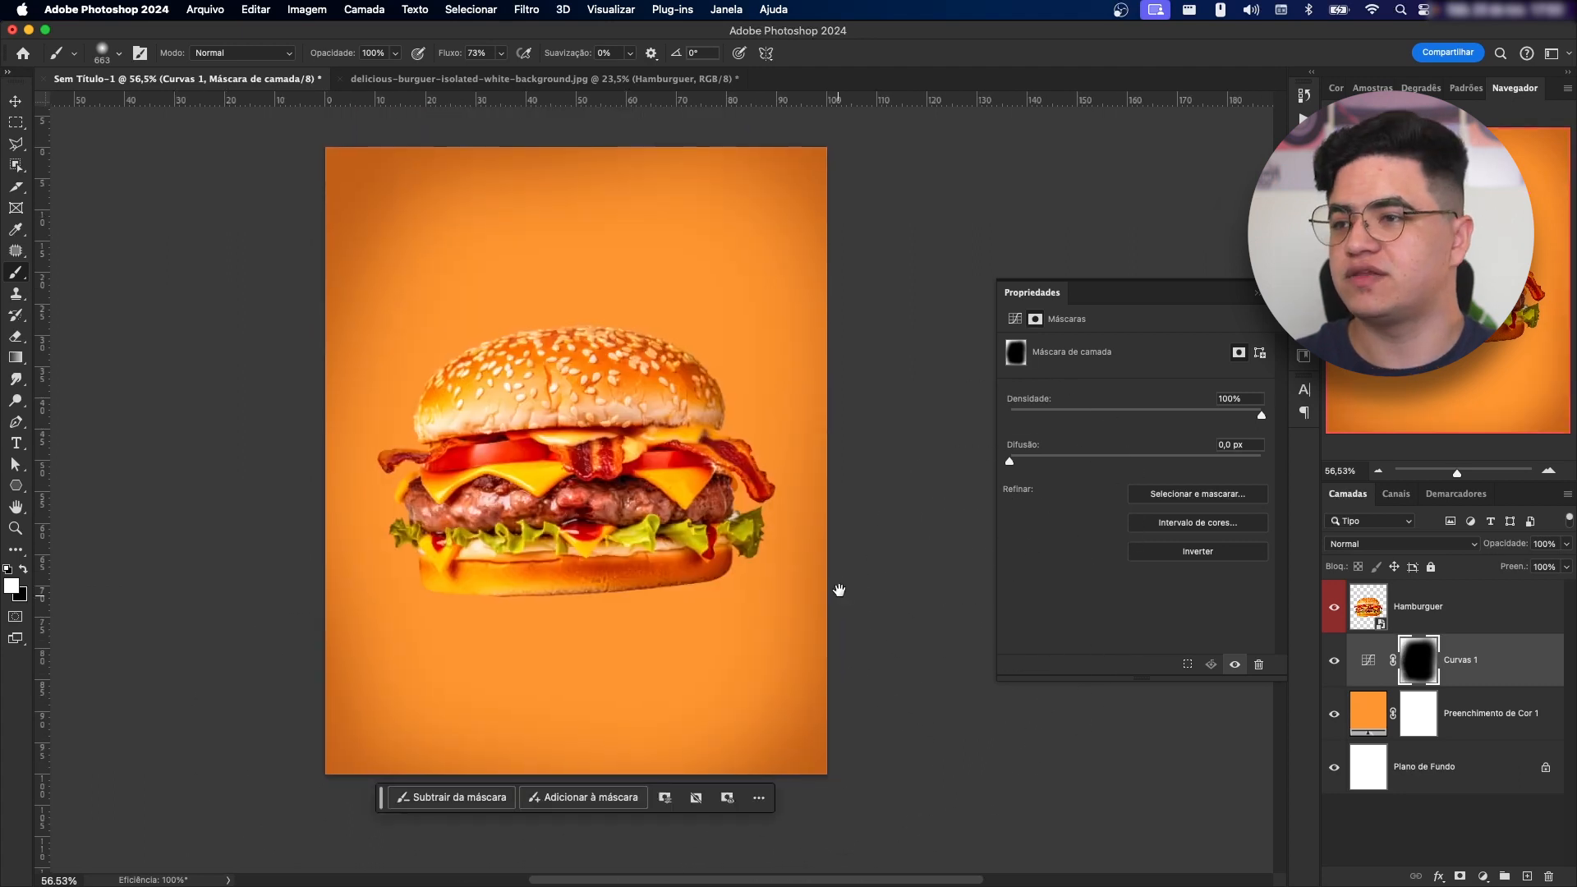
- Paint black over the middle of the vignette mask with a 1541 px brush to confine the darkening to the outer edges
{"action": "left_click_drag", "start_coordinate": [838, 591], "coordinate": [833, 567]}
{"action": "left_click_drag", "start_coordinate": [600, 474], "coordinate": [693, 455]}
{"action": "key", "text": "x"}
{"action": "left_click_drag", "start_coordinate": [557, 392], "coordinate": [623, 395]}
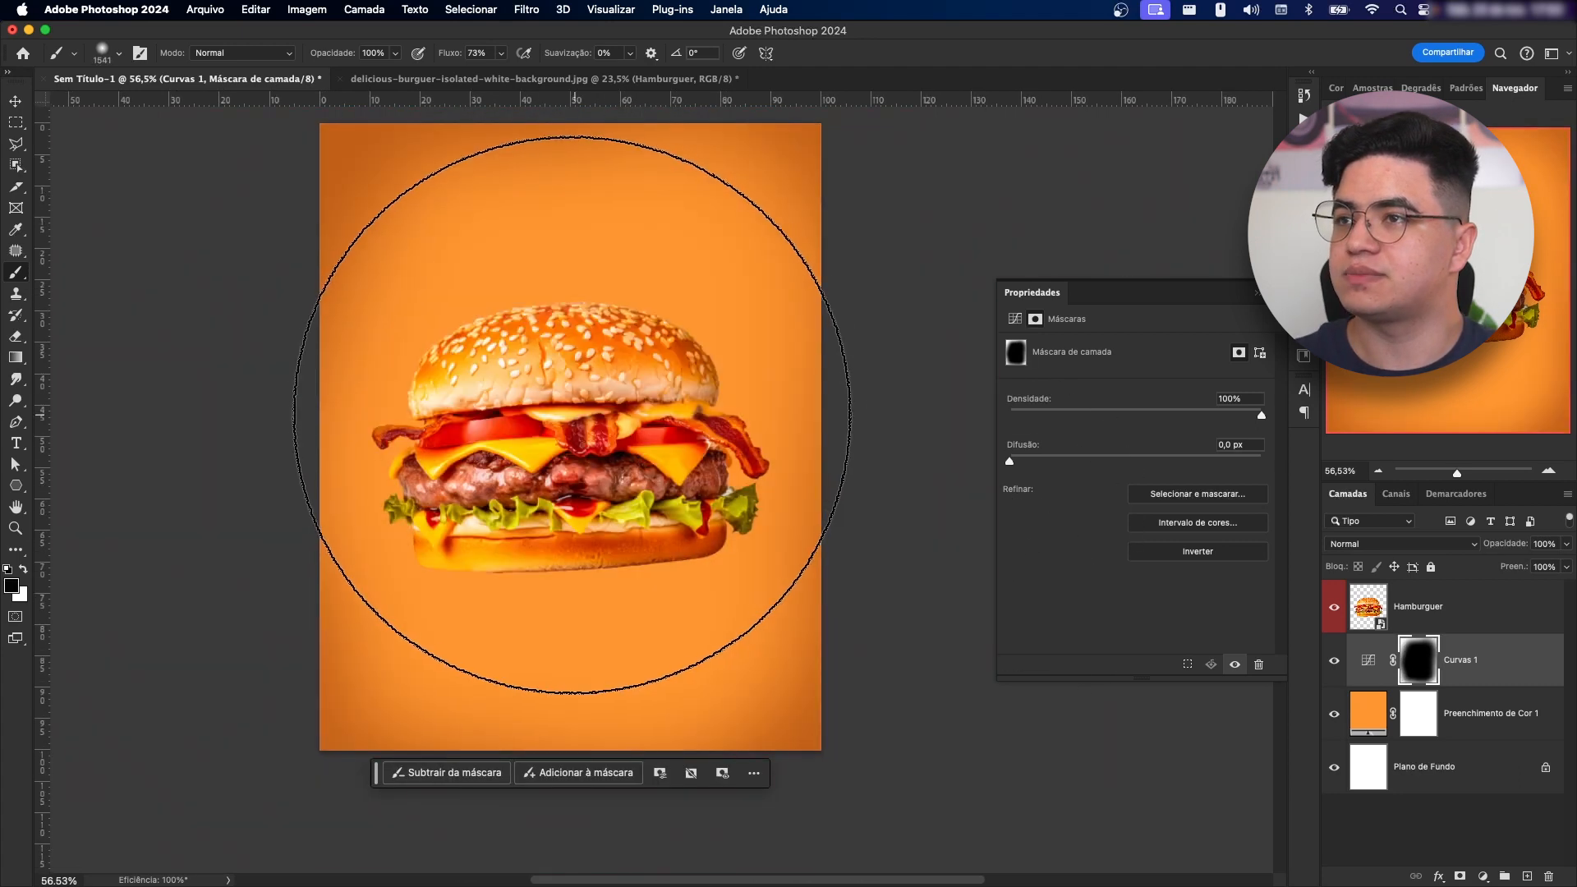
{"action": "left_click", "coordinate": [572, 423]}
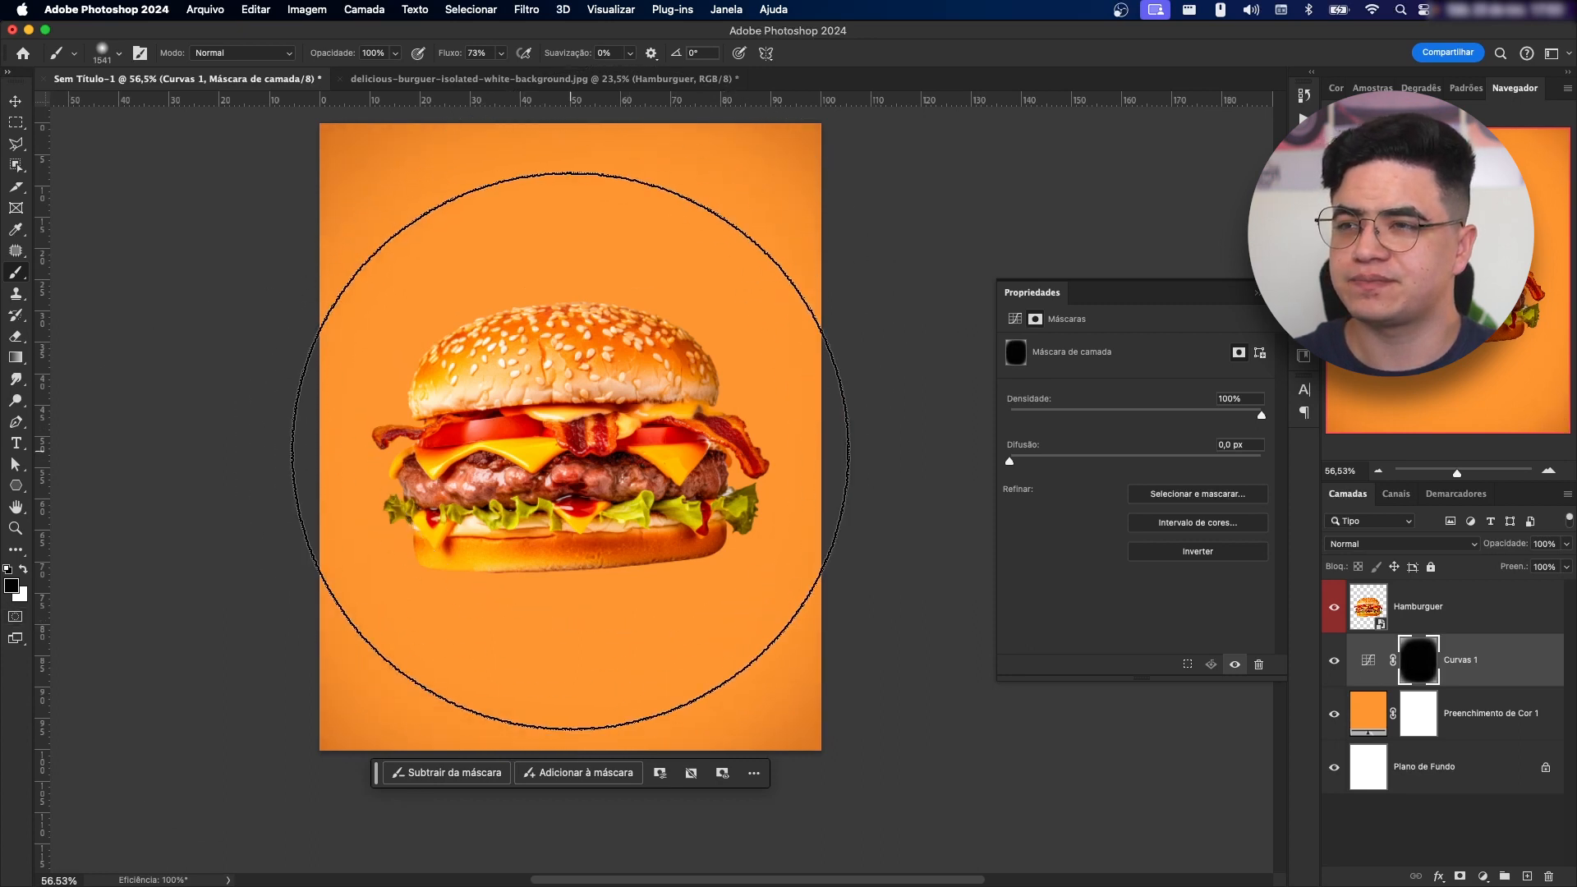
{"action": "left_click_drag", "start_coordinate": [779, 282], "coordinate": [712, 306]}
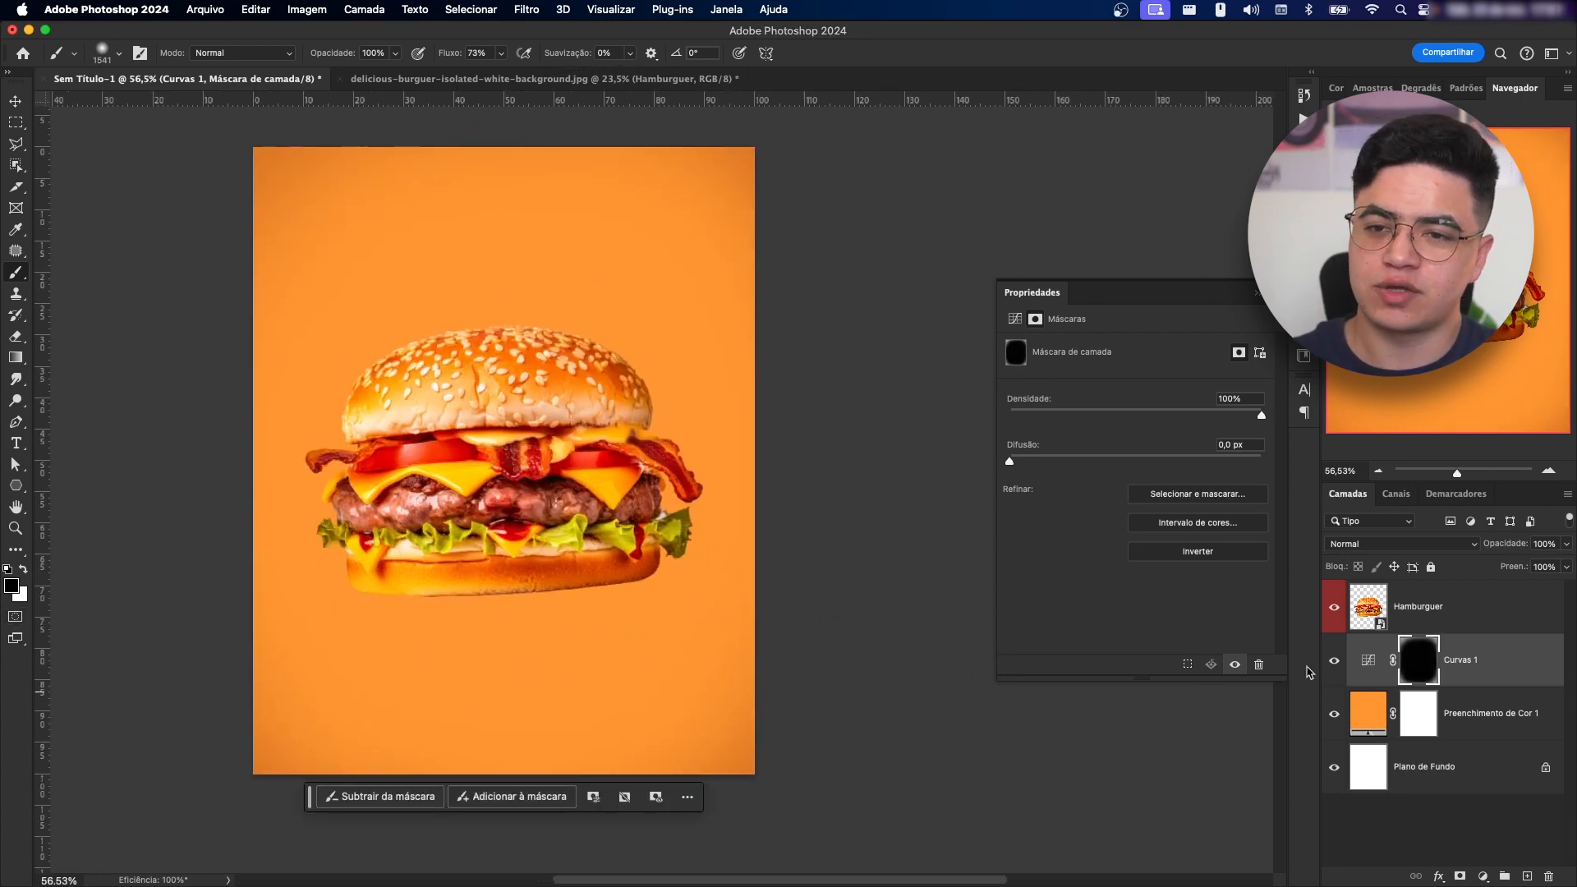
- Darken the vignette curve further by lowering the white point's output to 160 and pulling down the shadow point
{"action": "left_click", "coordinate": [1365, 662]}
{"action": "left_click_drag", "start_coordinate": [1257, 429], "coordinate": [1256, 464]}
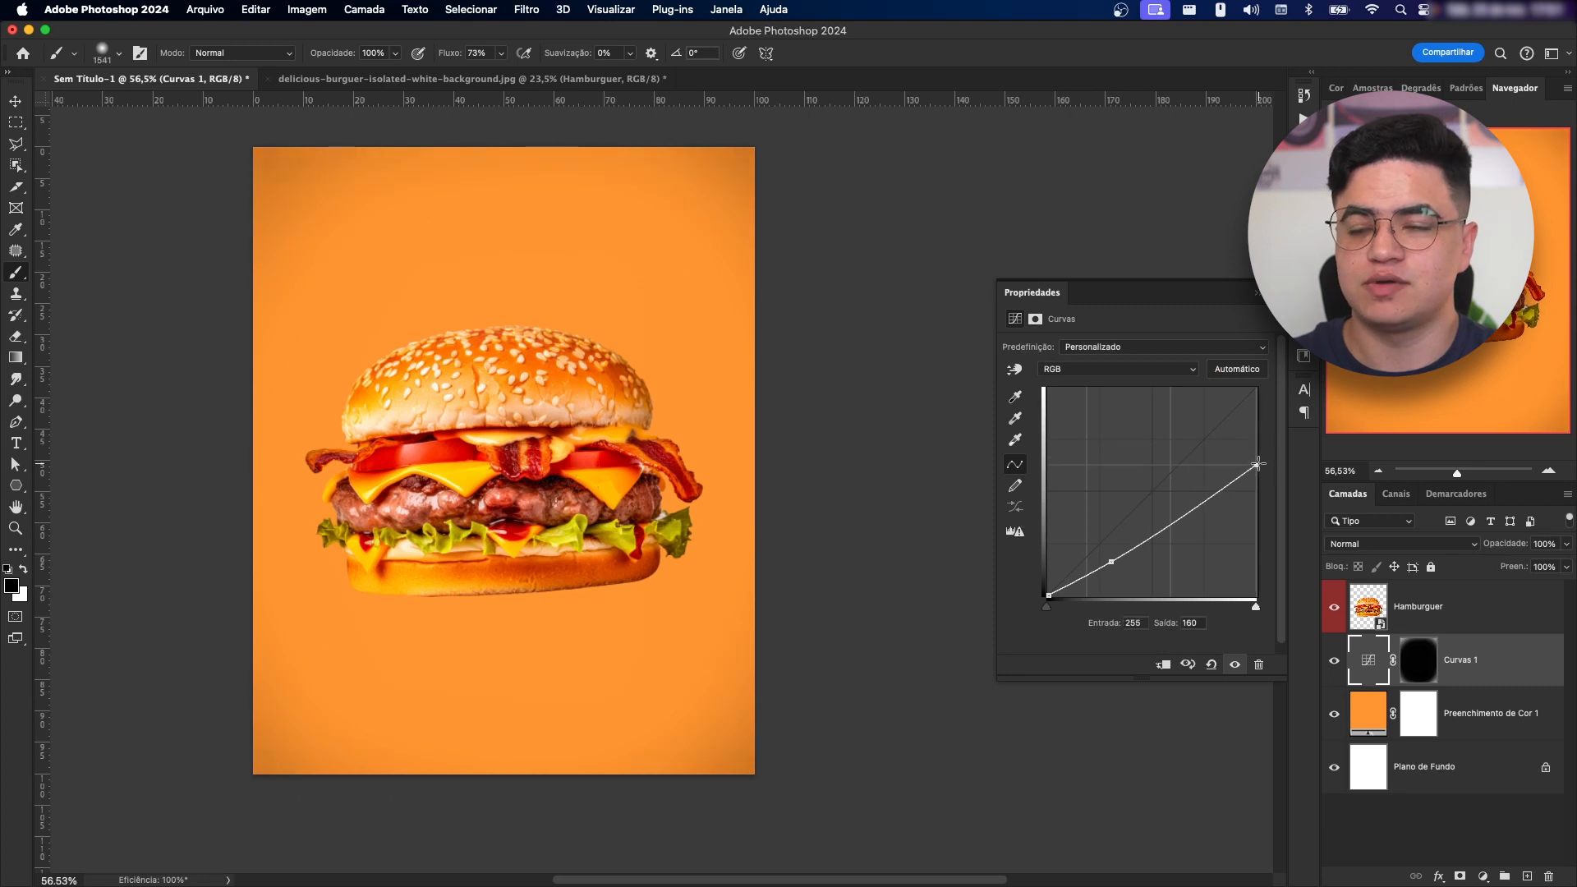
{"action": "left_click_drag", "start_coordinate": [1111, 562], "coordinate": [1119, 566]}
- Rename the Curvas 1 adjustment layer as vinheta
{"action": "left_click", "coordinate": [1497, 655]}
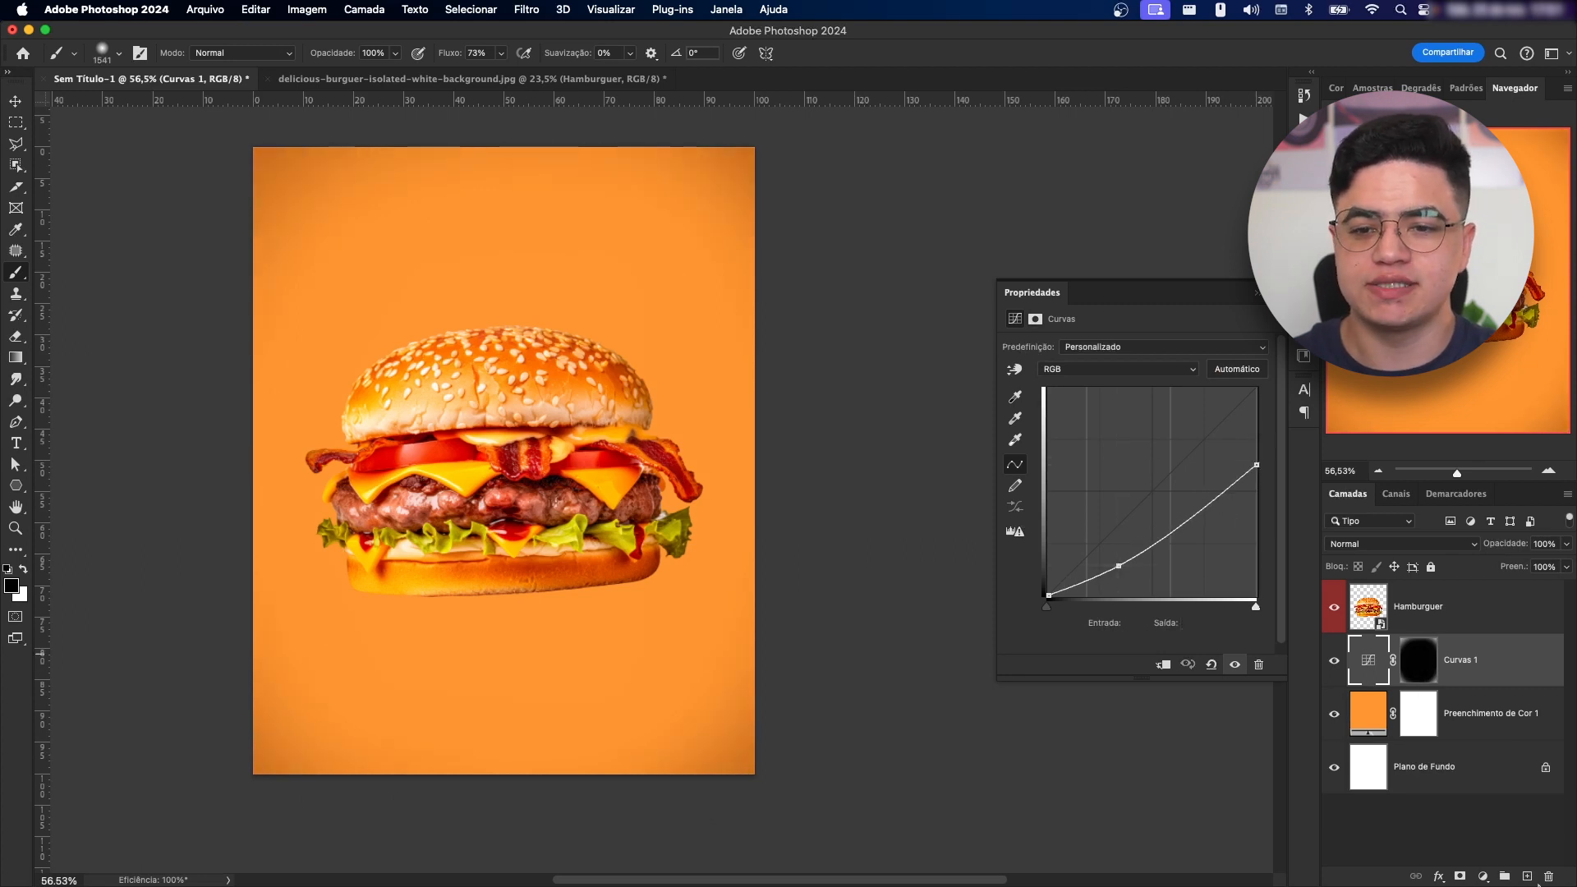
{"action": "double_click", "coordinate": [1466, 662]}
{"action": "type", "text": "vinheta"}
{"action": "key", "text": "Return"}
- Add a brightening Curves adjustment above the vinheta layer, with the white point's input at 186 and the shadows raised
{"action": "left_click", "coordinate": [1482, 876]}
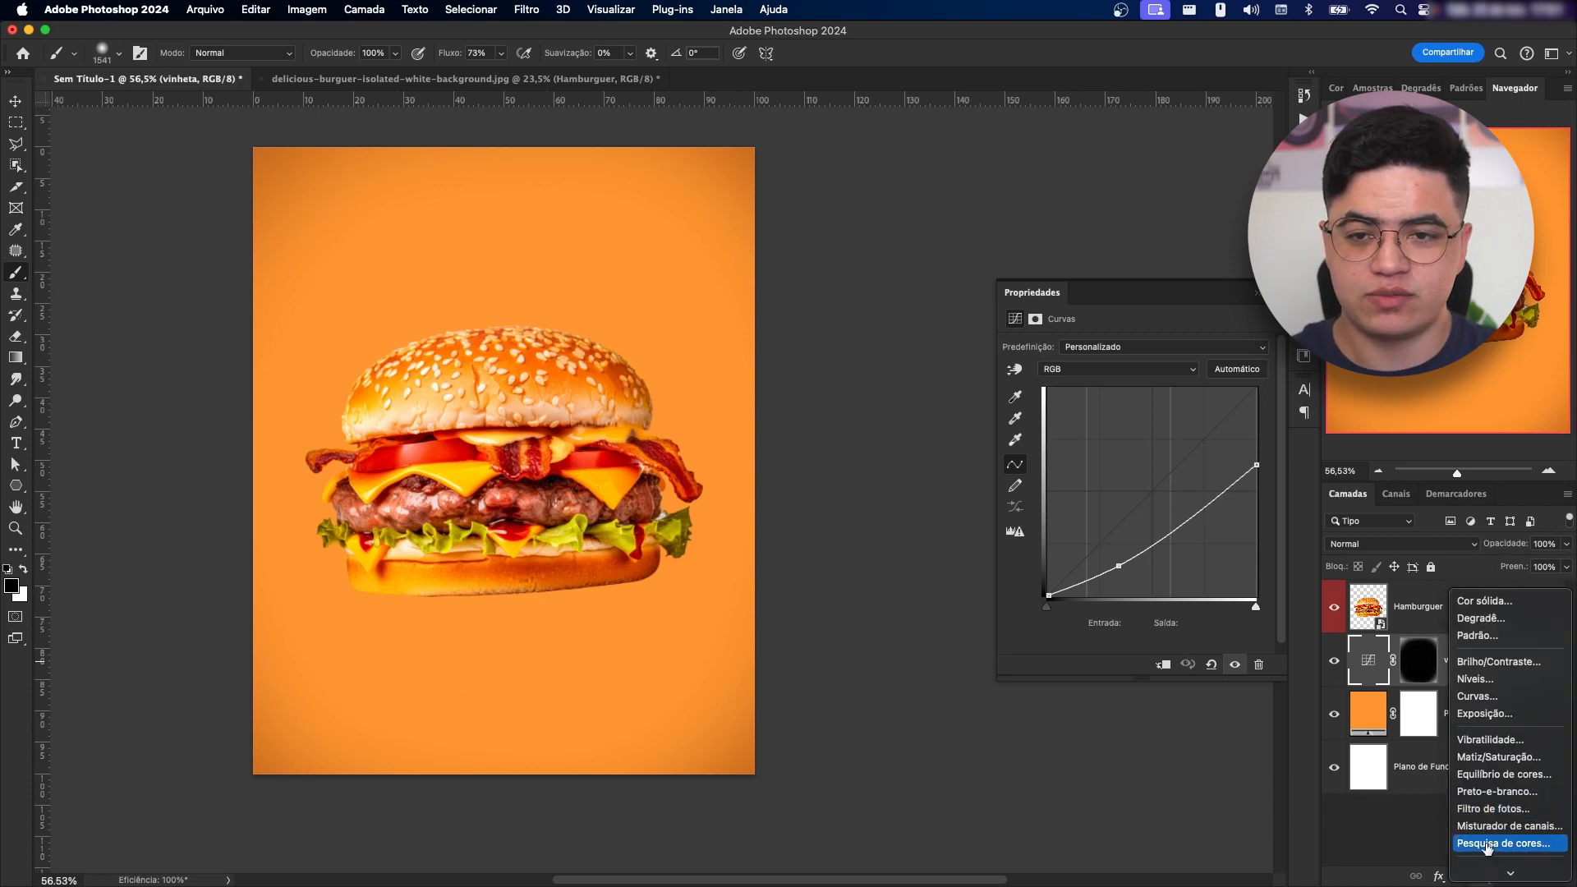
{"action": "left_click", "coordinate": [1475, 699]}
{"action": "left_click_drag", "start_coordinate": [1256, 388], "coordinate": [1199, 383]}
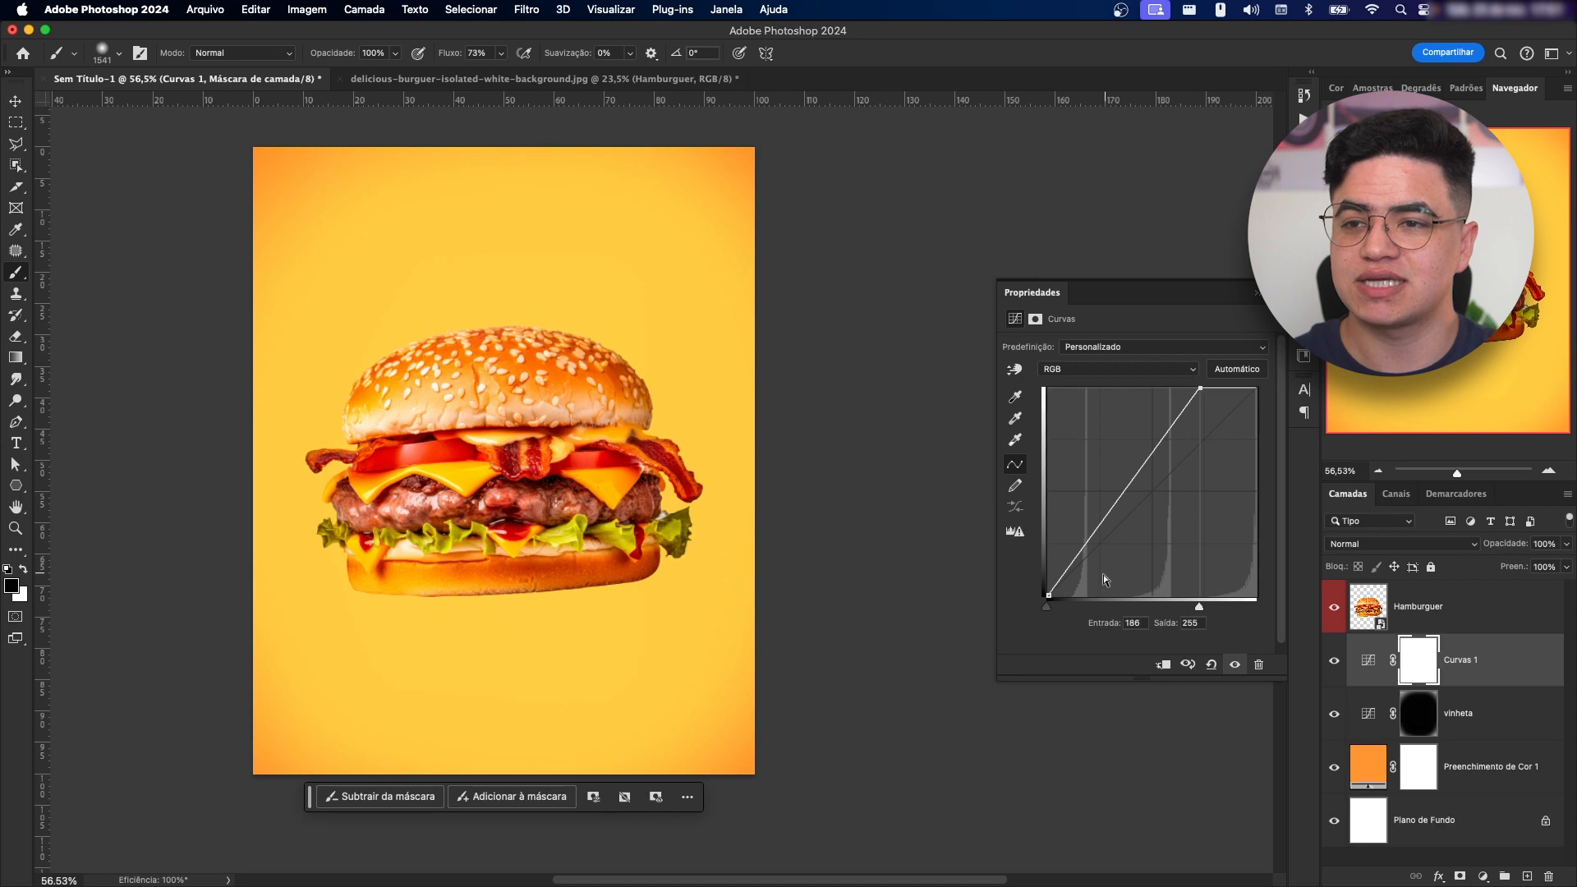
{"action": "left_click_drag", "start_coordinate": [1093, 533], "coordinate": [1076, 521]}
- Invert the new Curves mask and paint a white spot behind the burger with a 1174 px brush to create a central glow
{"action": "left_click", "coordinate": [1413, 669]}
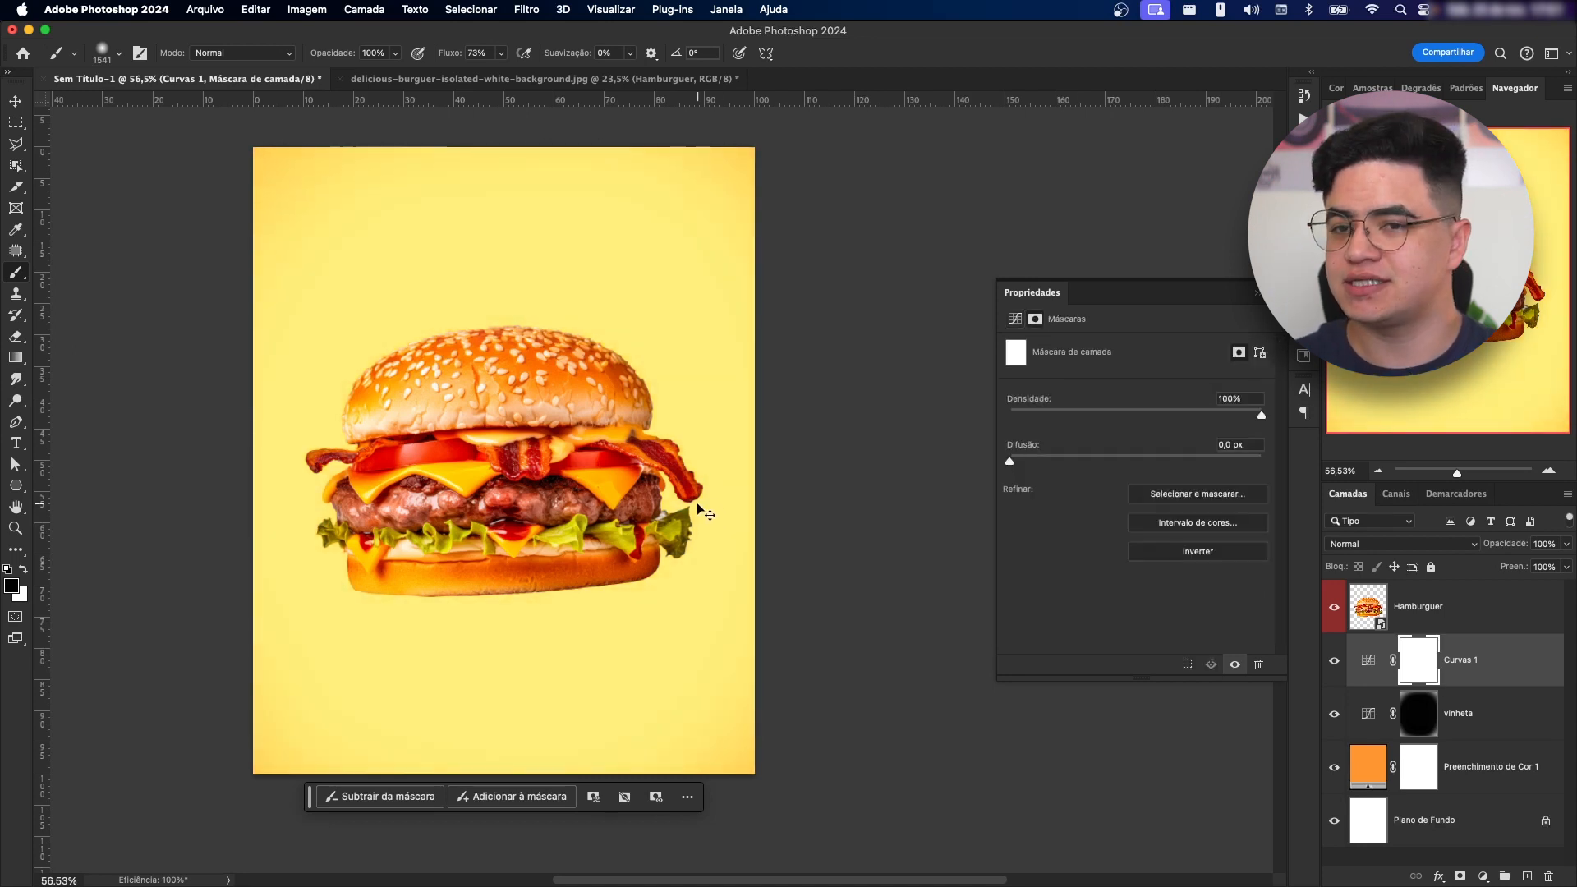
{"action": "key", "text": "super+i"}
{"action": "mouse_move", "coordinate": [566, 503]}
{"action": "left_mouse_down"}
{"action": "mouse_move", "coordinate": [460, 502]}
{"action": "mouse_move", "coordinate": [520, 491]}
{"action": "mouse_move", "coordinate": [503, 494]}
{"action": "left_mouse_up"}
{"action": "key", "text": "x"}
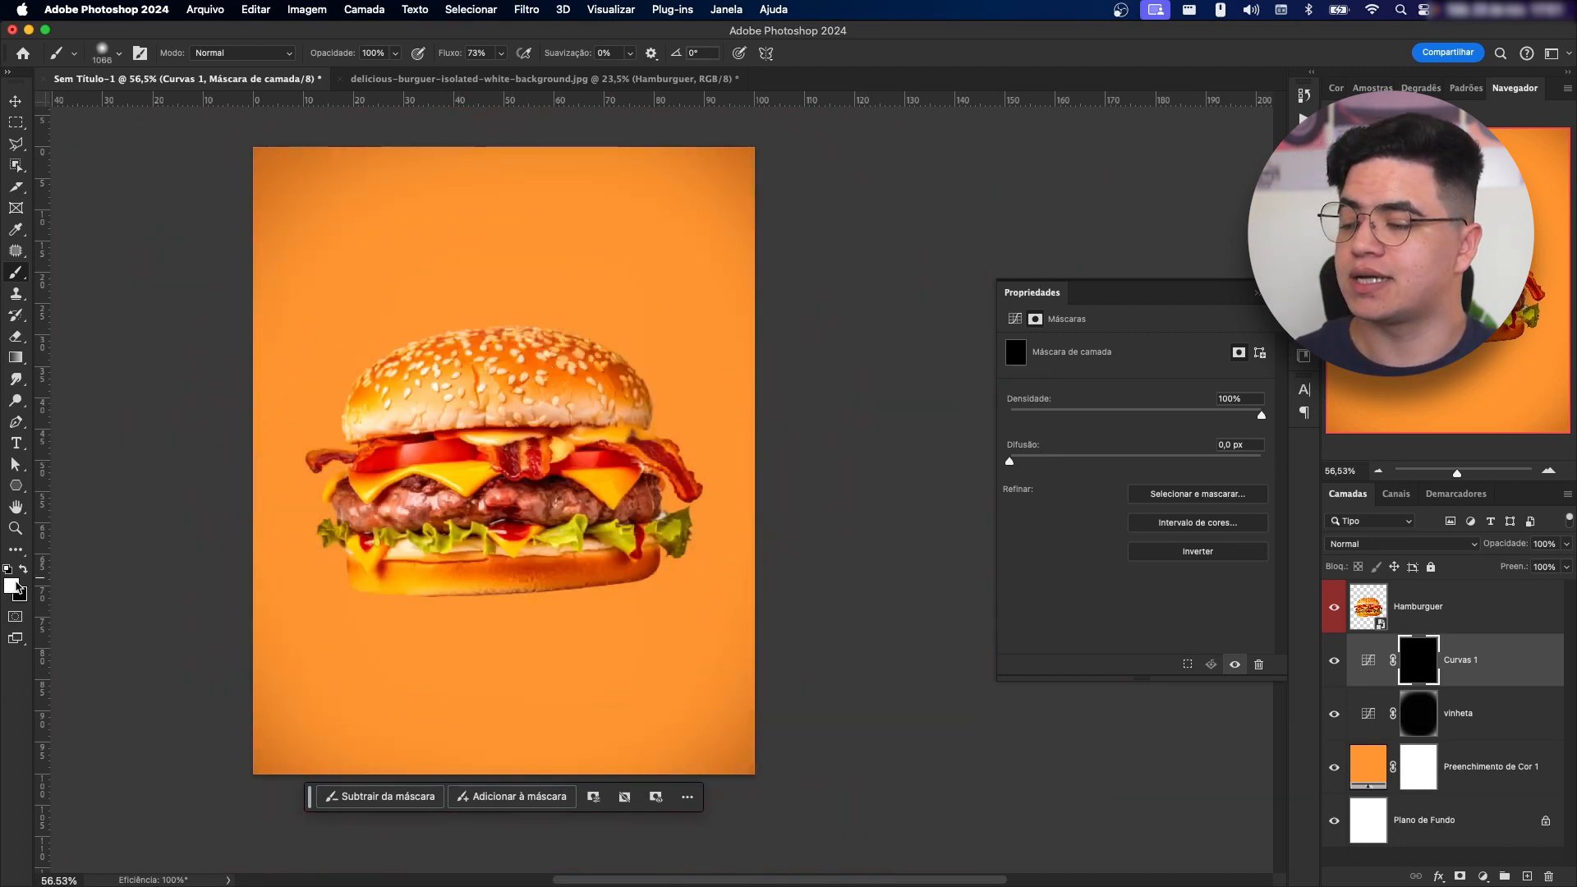
{"action": "mouse_move", "coordinate": [487, 462]}
{"action": "left_mouse_down"}
{"action": "mouse_move", "coordinate": [514, 465]}
{"action": "mouse_move", "coordinate": [451, 651]}
{"action": "mouse_move", "coordinate": [510, 458]}
{"action": "mouse_move", "coordinate": [679, 507]}
{"action": "mouse_move", "coordinate": [534, 444]}
{"action": "left_mouse_up"}
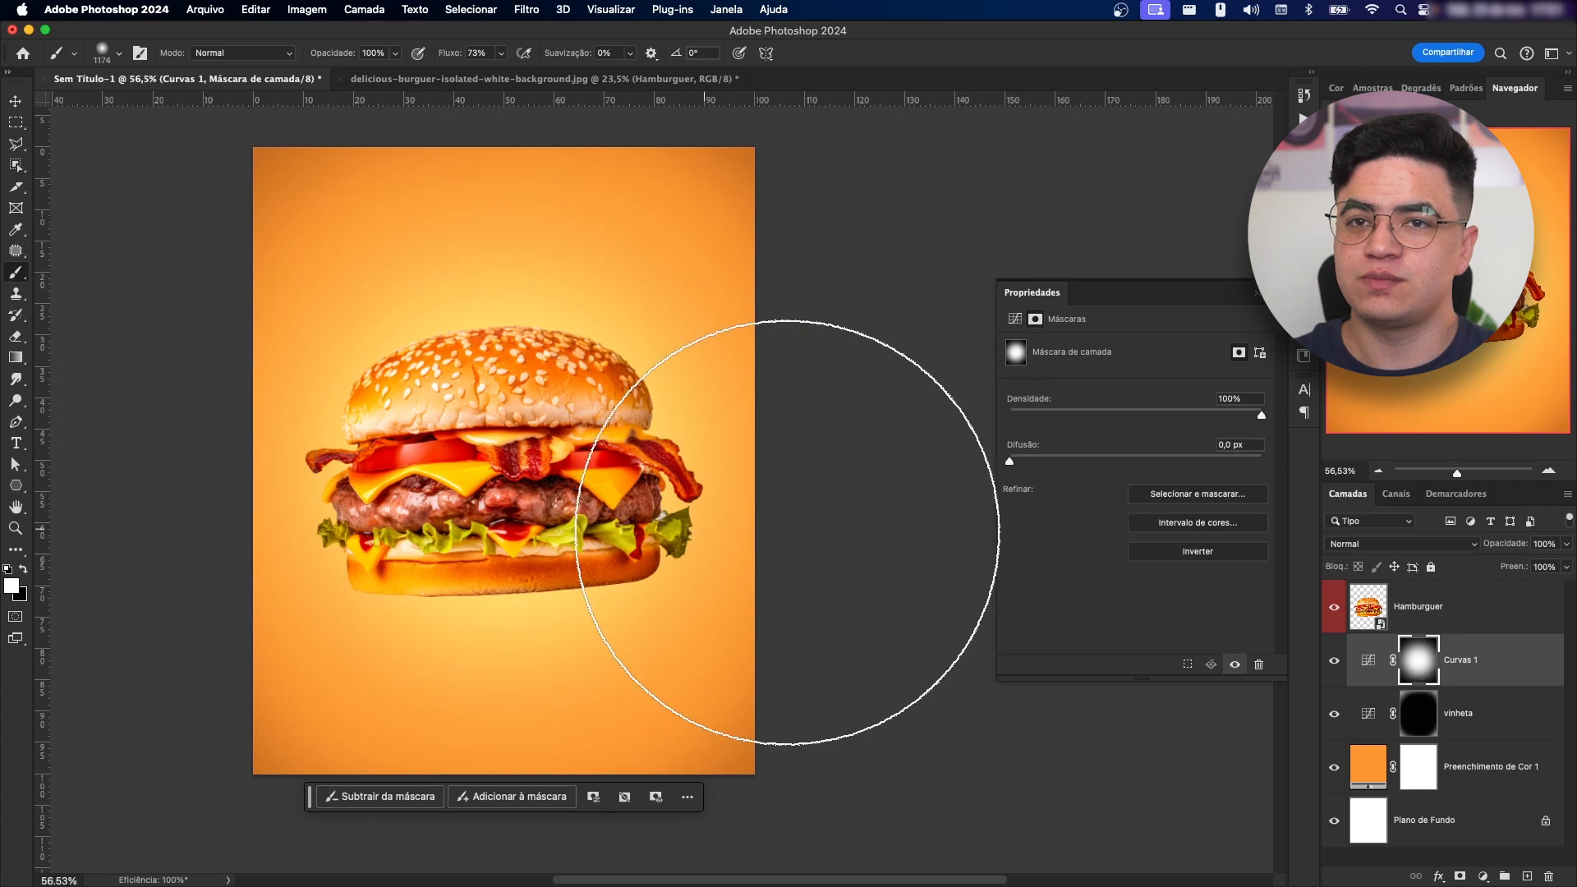
- Add a second brightening Curves adjustment above Curvas 1, with the white point's input at 193 and input 42 mapped to output 85
{"action": "key", "text": "z"}
{"action": "left_click_drag", "start_coordinate": [515, 457], "coordinate": [538, 477]}
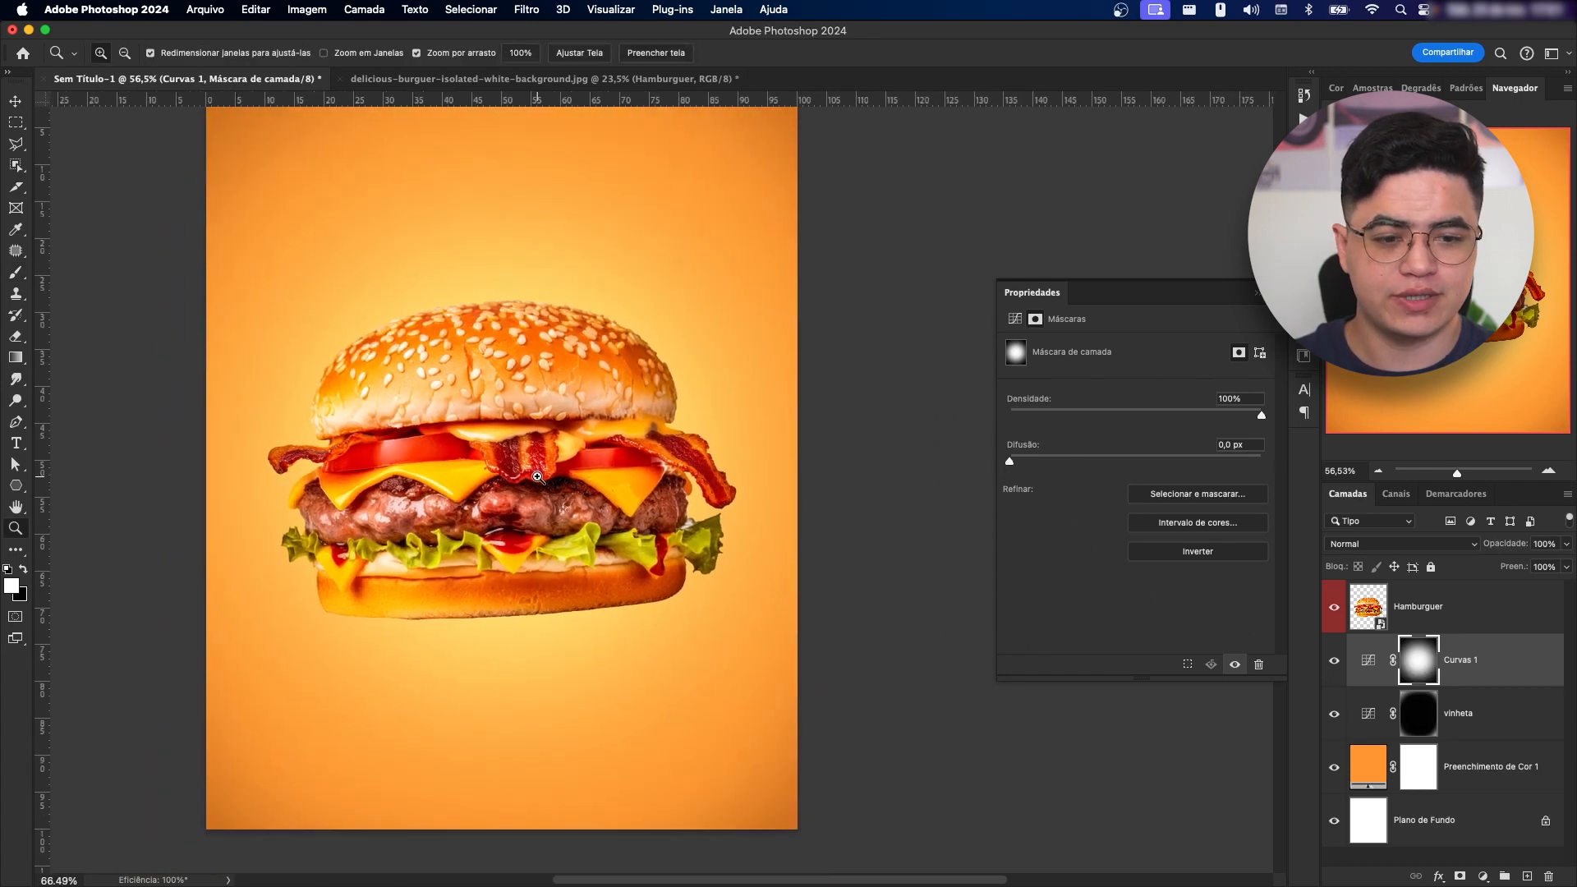
{"action": "left_click", "coordinate": [1368, 659]}
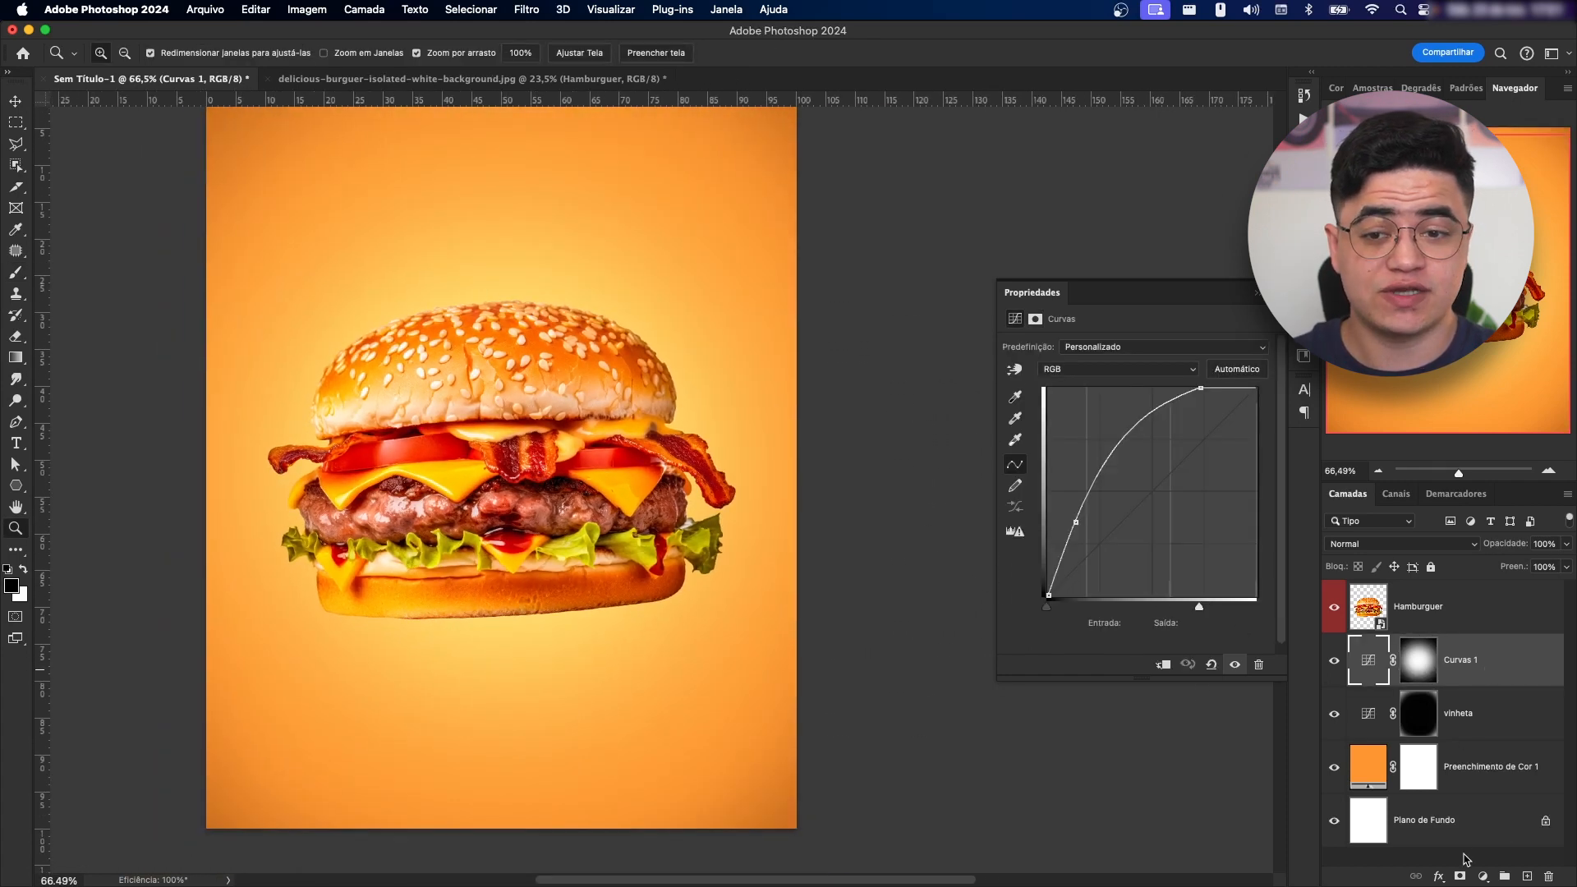
{"action": "left_click", "coordinate": [1483, 878]}
{"action": "left_click", "coordinate": [1488, 715]}
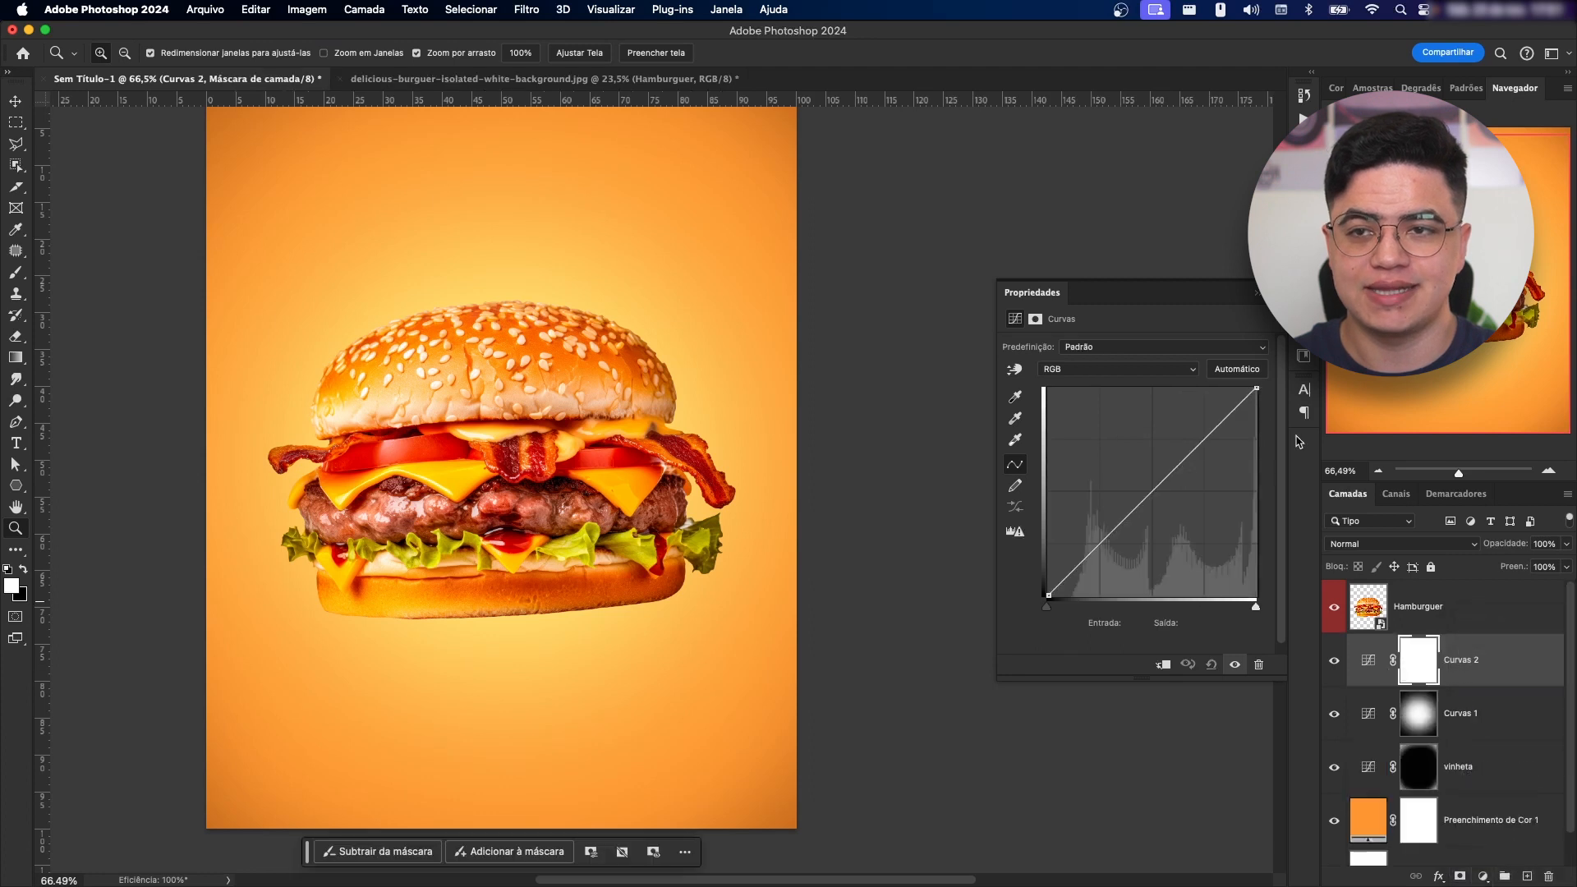
{"action": "left_click_drag", "start_coordinate": [1256, 390], "coordinate": [1205, 387]}
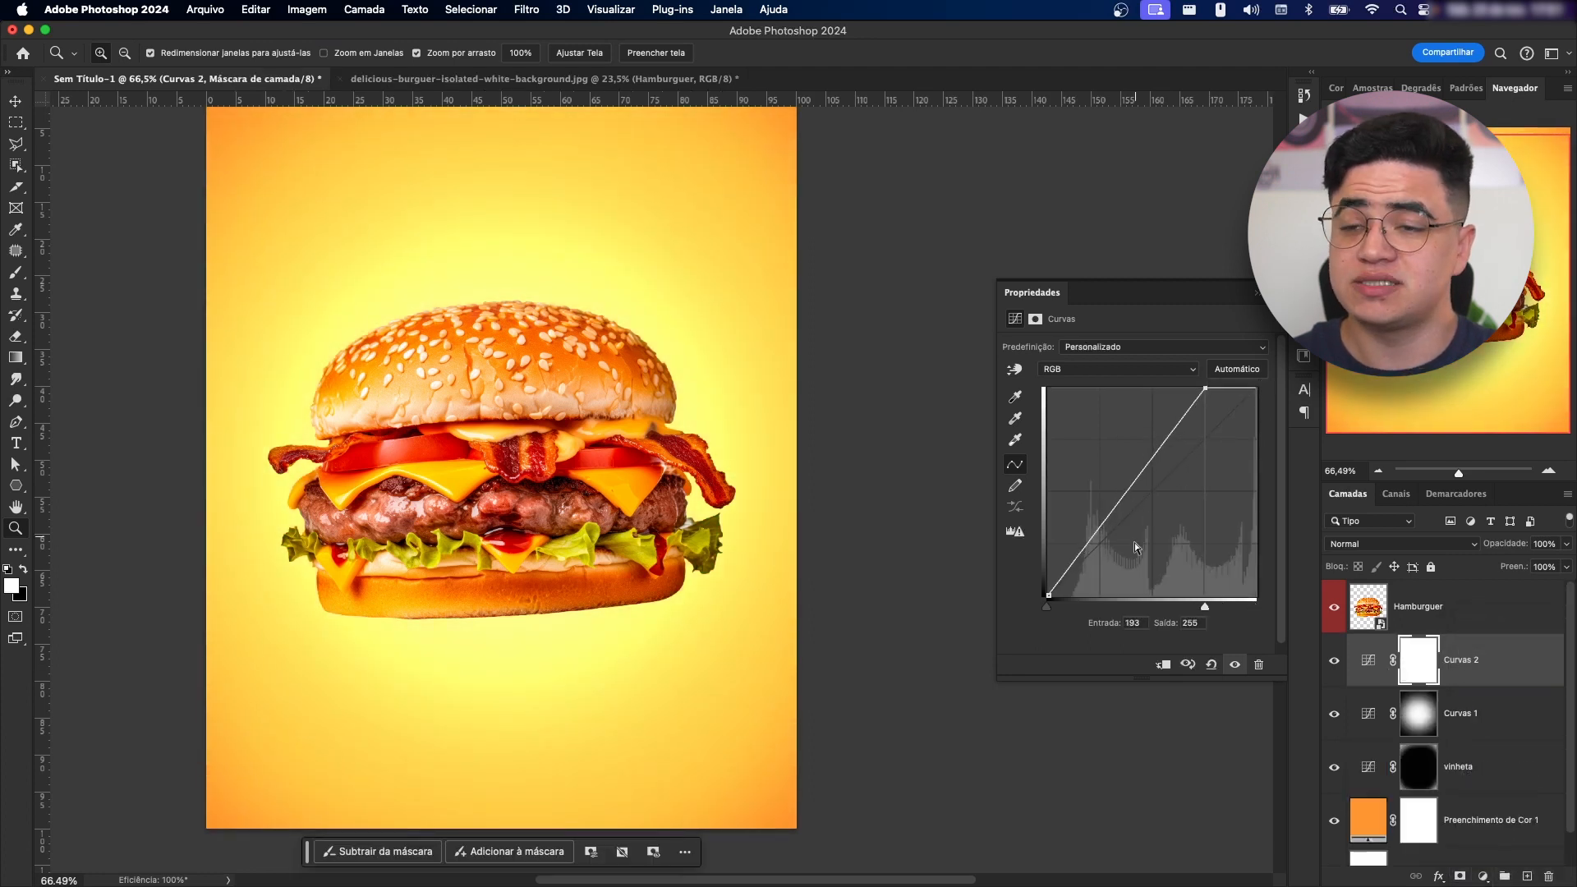
{"action": "left_click_drag", "start_coordinate": [1092, 535], "coordinate": [1083, 522]}
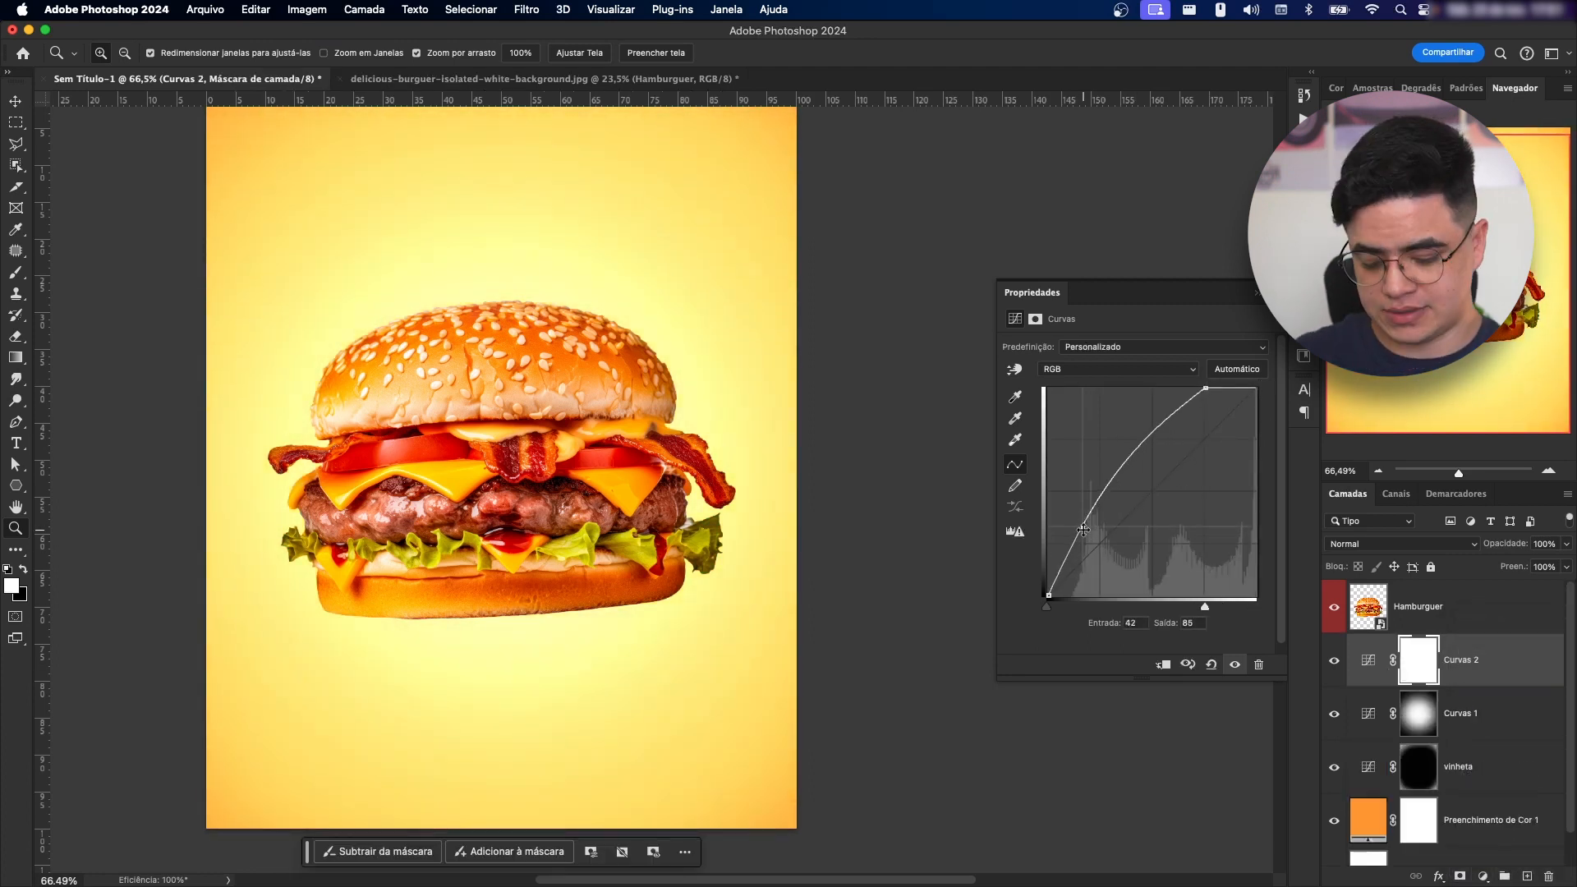
- Invert the Curvas 2 mask and paint white with a 190 px brush behind the burger's right side and along the top bun
{"action": "key", "text": "super+i"}
{"action": "left_click_drag", "start_coordinate": [683, 417], "coordinate": [723, 416]}
{"action": "key", "text": "b"}
{"action": "mouse_move", "coordinate": [544, 483]}
{"action": "left_mouse_down"}
{"action": "mouse_move", "coordinate": [90, 503]}
{"action": "mouse_move", "coordinate": [143, 509]}
{"action": "left_mouse_up"}
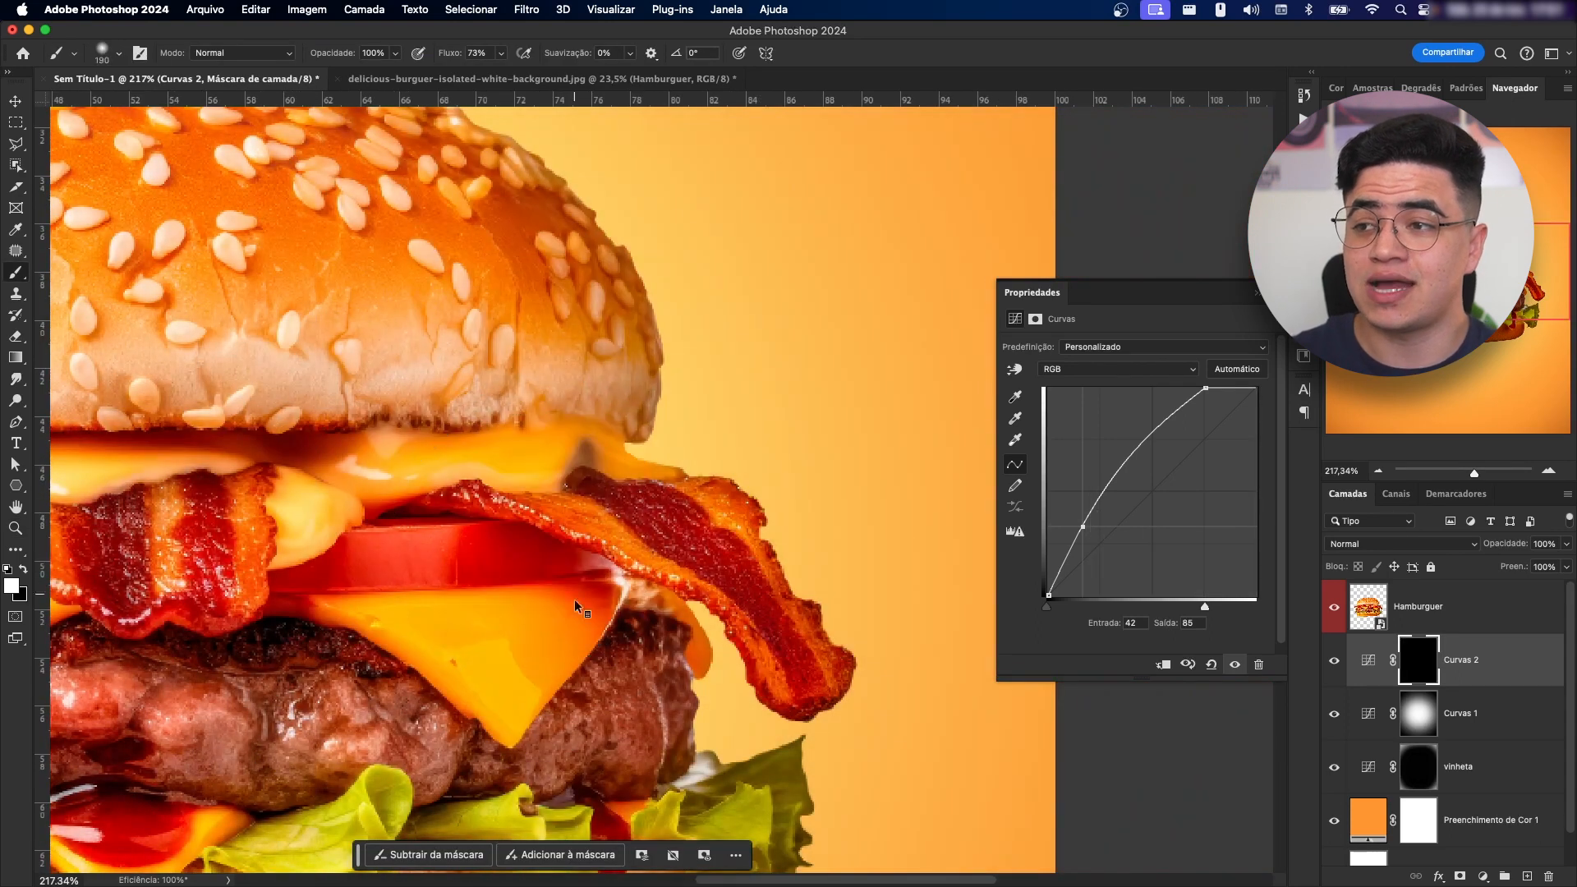
{"action": "mouse_move", "coordinate": [516, 444]}
{"action": "left_mouse_down"}
{"action": "mouse_move", "coordinate": [521, 458]}
{"action": "mouse_move", "coordinate": [508, 449]}
{"action": "left_mouse_up"}
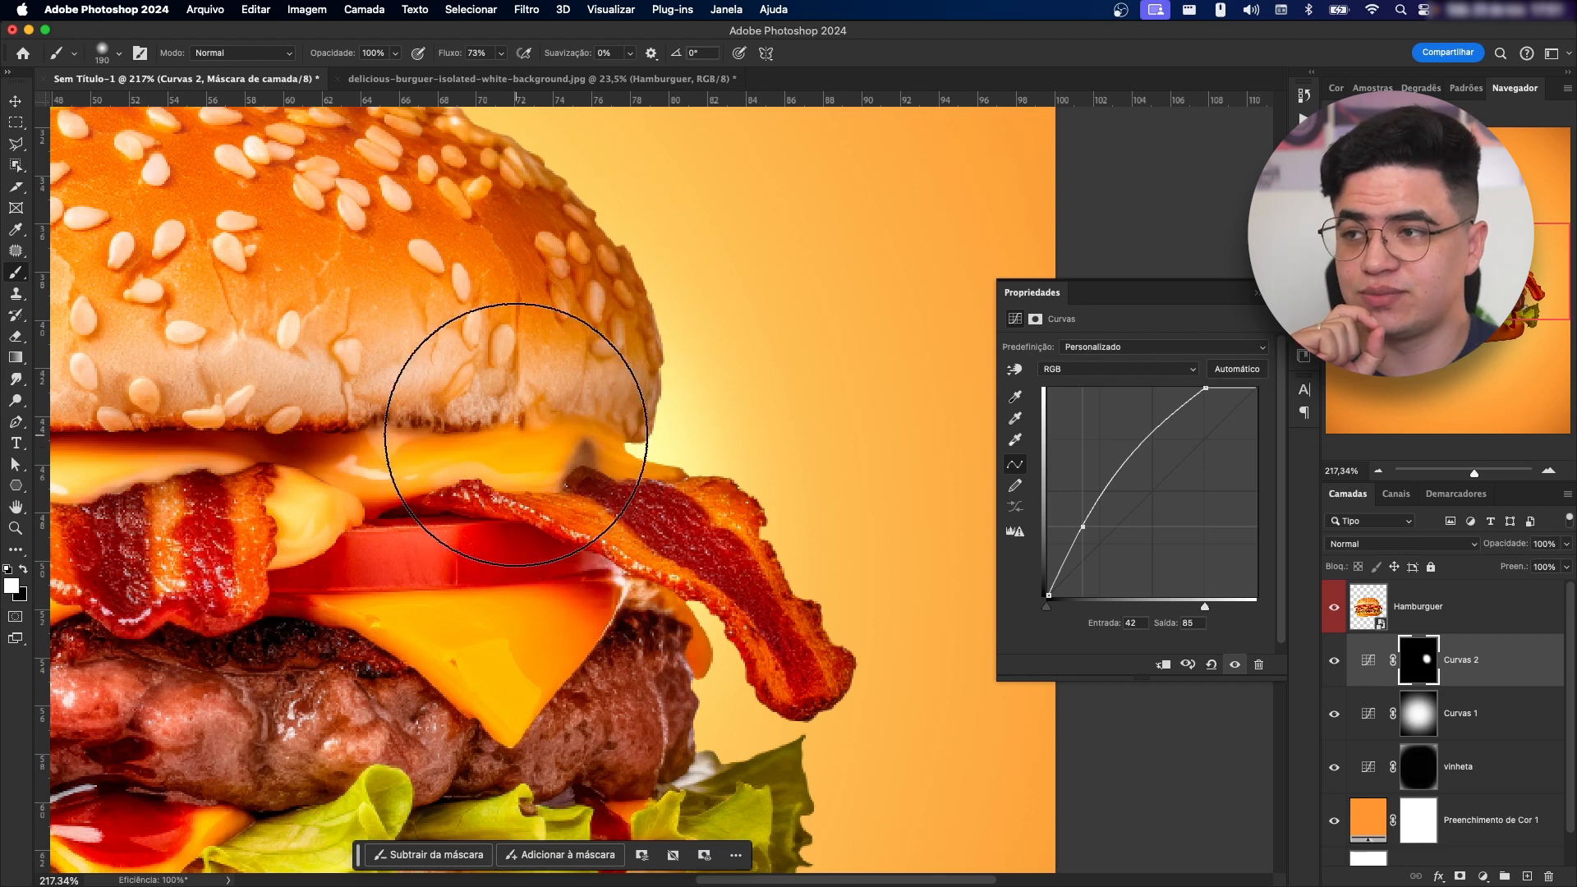
{"action": "scroll", "coordinate": [723, 559], "scroll_direction": "up", "scroll_amount": 5}
{"action": "scroll", "coordinate": [723, 559], "scroll_direction": "left", "scroll_amount": 4}
{"action": "mouse_move", "coordinate": [497, 405]}
{"action": "left_mouse_down"}
{"action": "mouse_move", "coordinate": [539, 436]}
{"action": "mouse_move", "coordinate": [856, 440]}
{"action": "left_mouse_up"}
{"action": "mouse_move", "coordinate": [629, 422]}
{"action": "left_mouse_down"}
{"action": "mouse_move", "coordinate": [422, 427]}
{"action": "mouse_move", "coordinate": [617, 375]}
{"action": "left_mouse_up"}
{"action": "left_click_drag", "start_coordinate": [442, 373], "coordinate": [288, 521]}
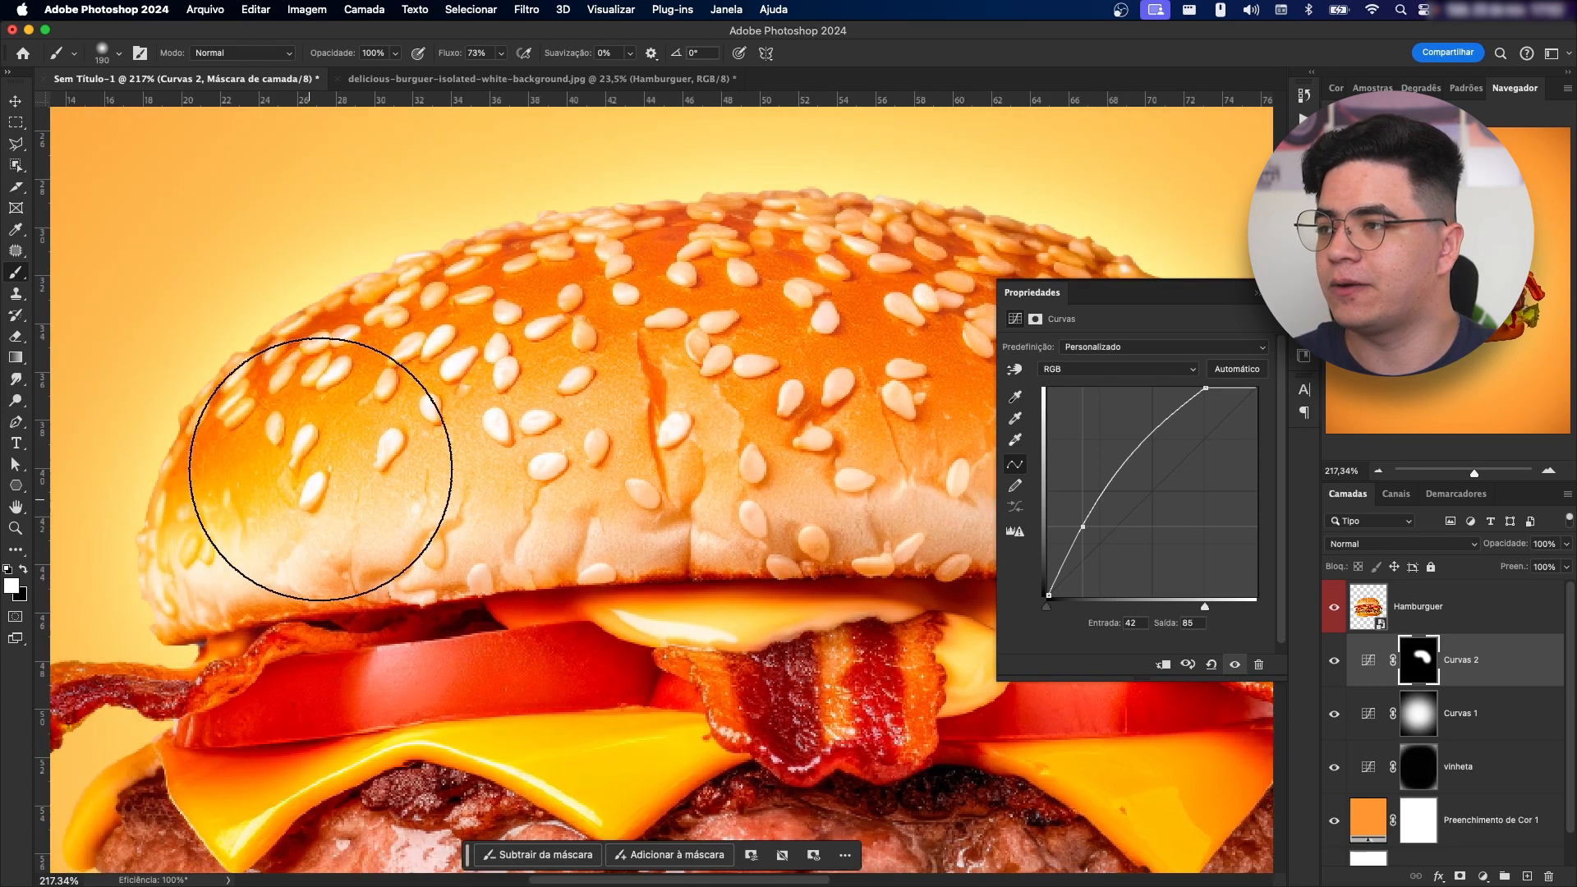
- Continue painting white on the Curvas 2 mask down the burger's left side, under the bottom bun and up the right side
{"action": "scroll", "coordinate": [288, 520], "scroll_direction": "down", "scroll_amount": 5}
{"action": "scroll", "coordinate": [288, 521], "scroll_direction": "left", "scroll_amount": 7}
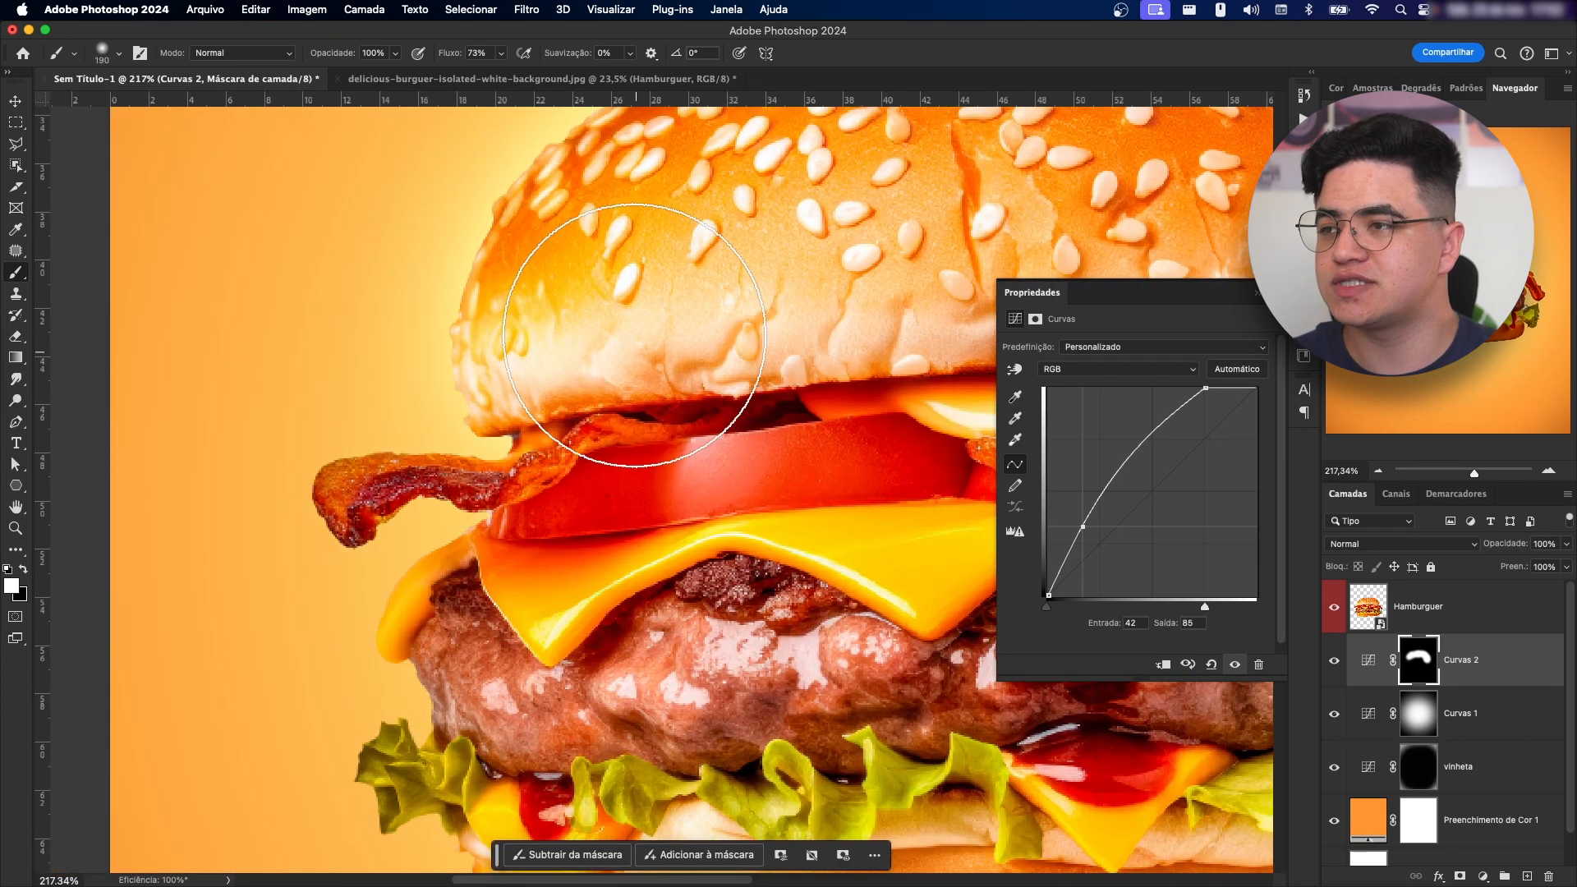
{"action": "scroll", "coordinate": [582, 511], "scroll_direction": "up", "scroll_amount": 5}
{"action": "scroll", "coordinate": [582, 511], "scroll_direction": "right", "scroll_amount": 4}
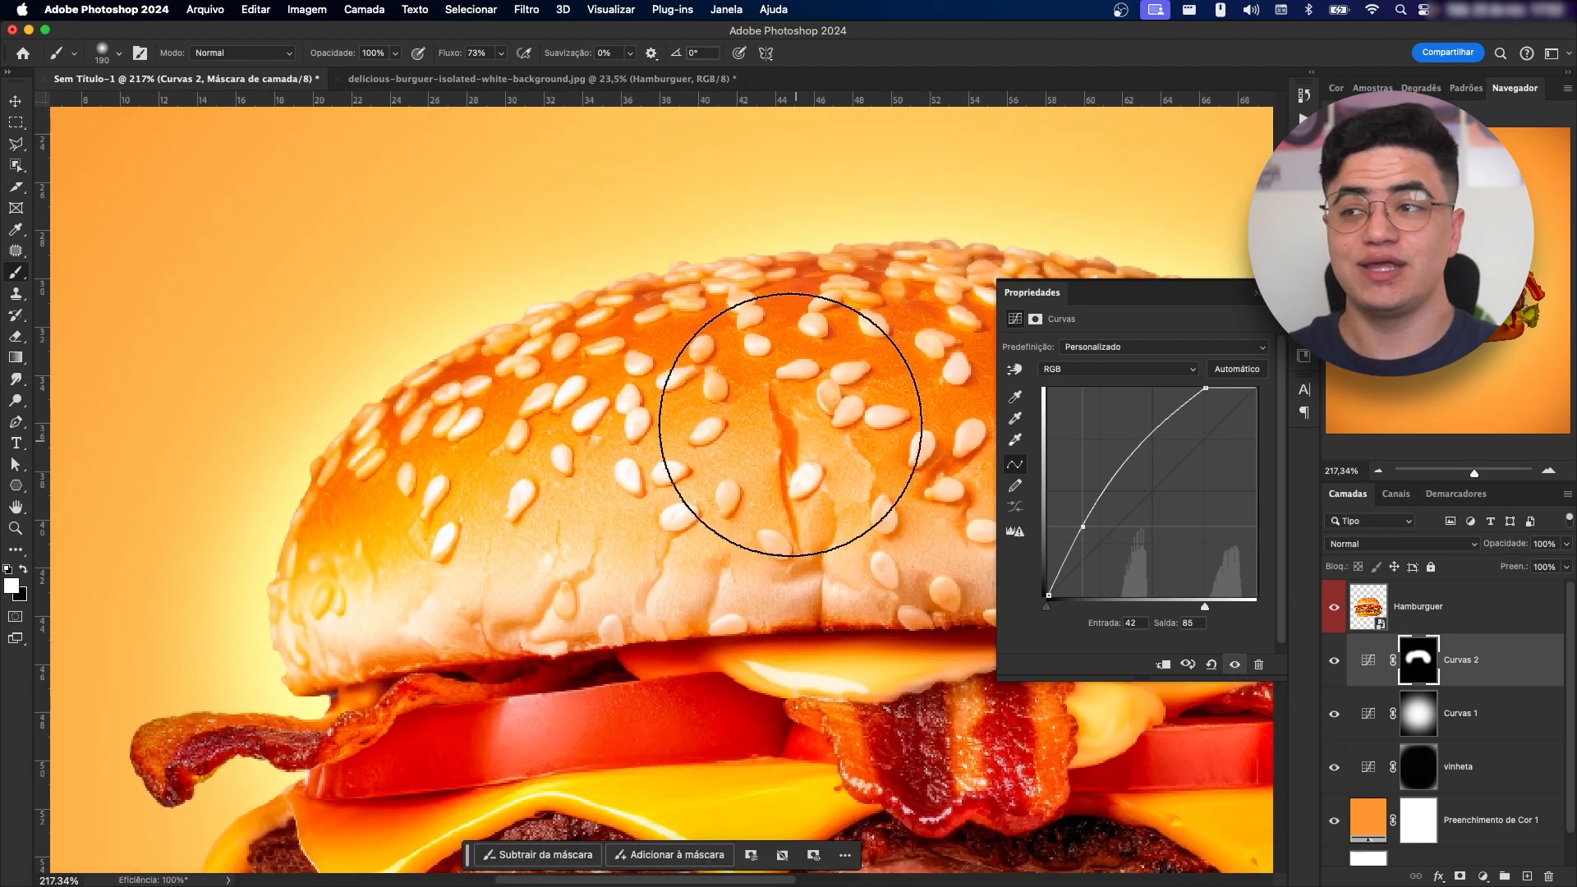
{"action": "scroll", "coordinate": [478, 632], "scroll_direction": "down", "scroll_amount": 6}
{"action": "scroll", "coordinate": [477, 633], "scroll_direction": "left", "scroll_amount": 3}
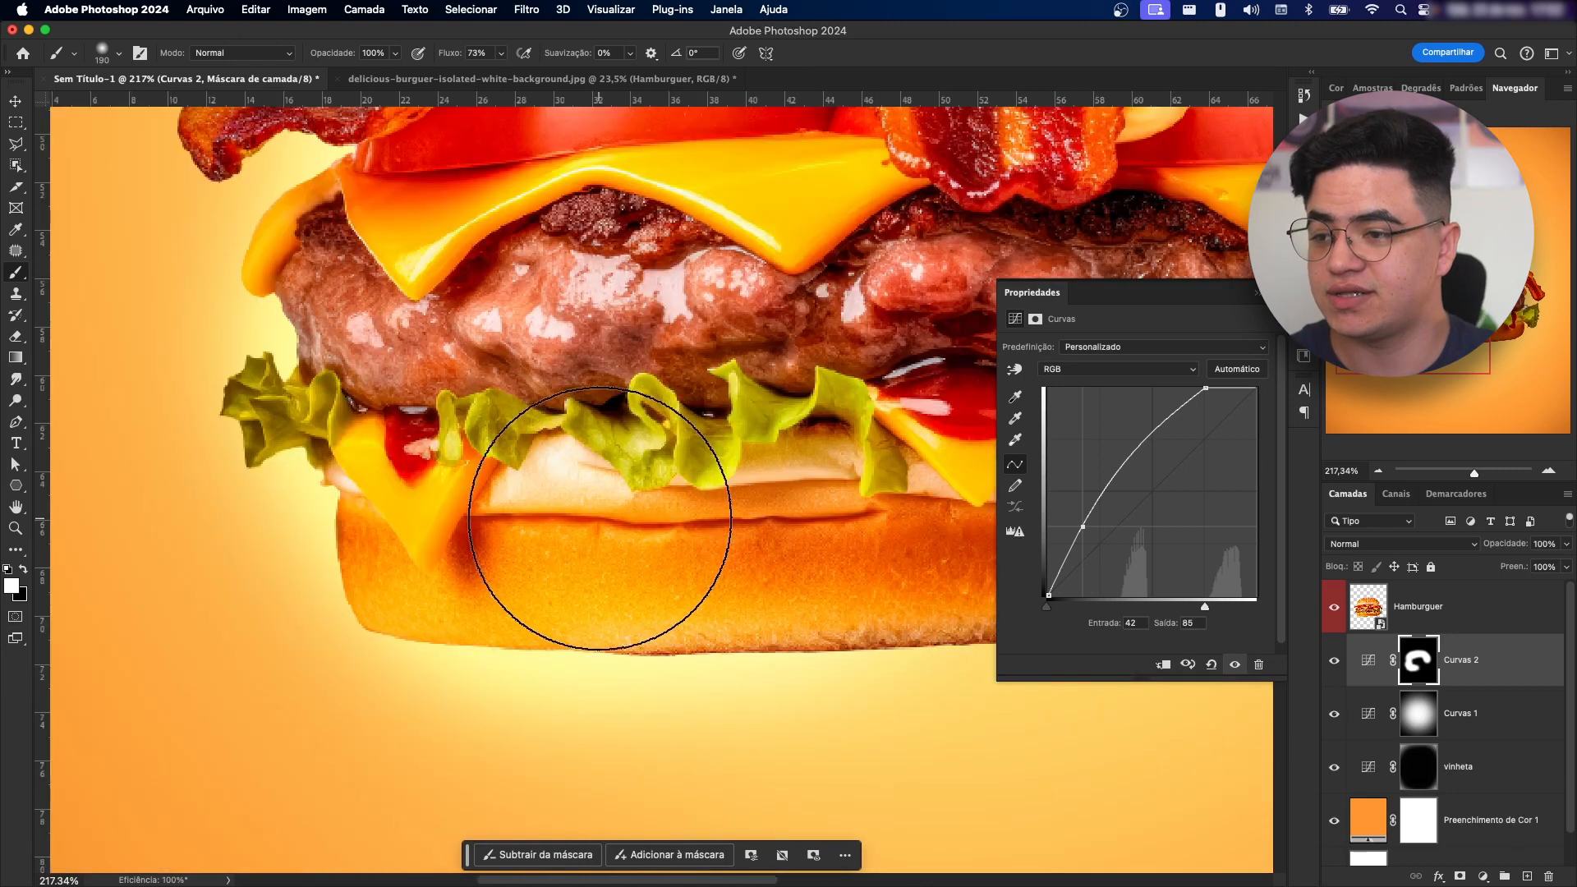
{"action": "left_click_drag", "start_coordinate": [711, 481], "coordinate": [437, 454]}
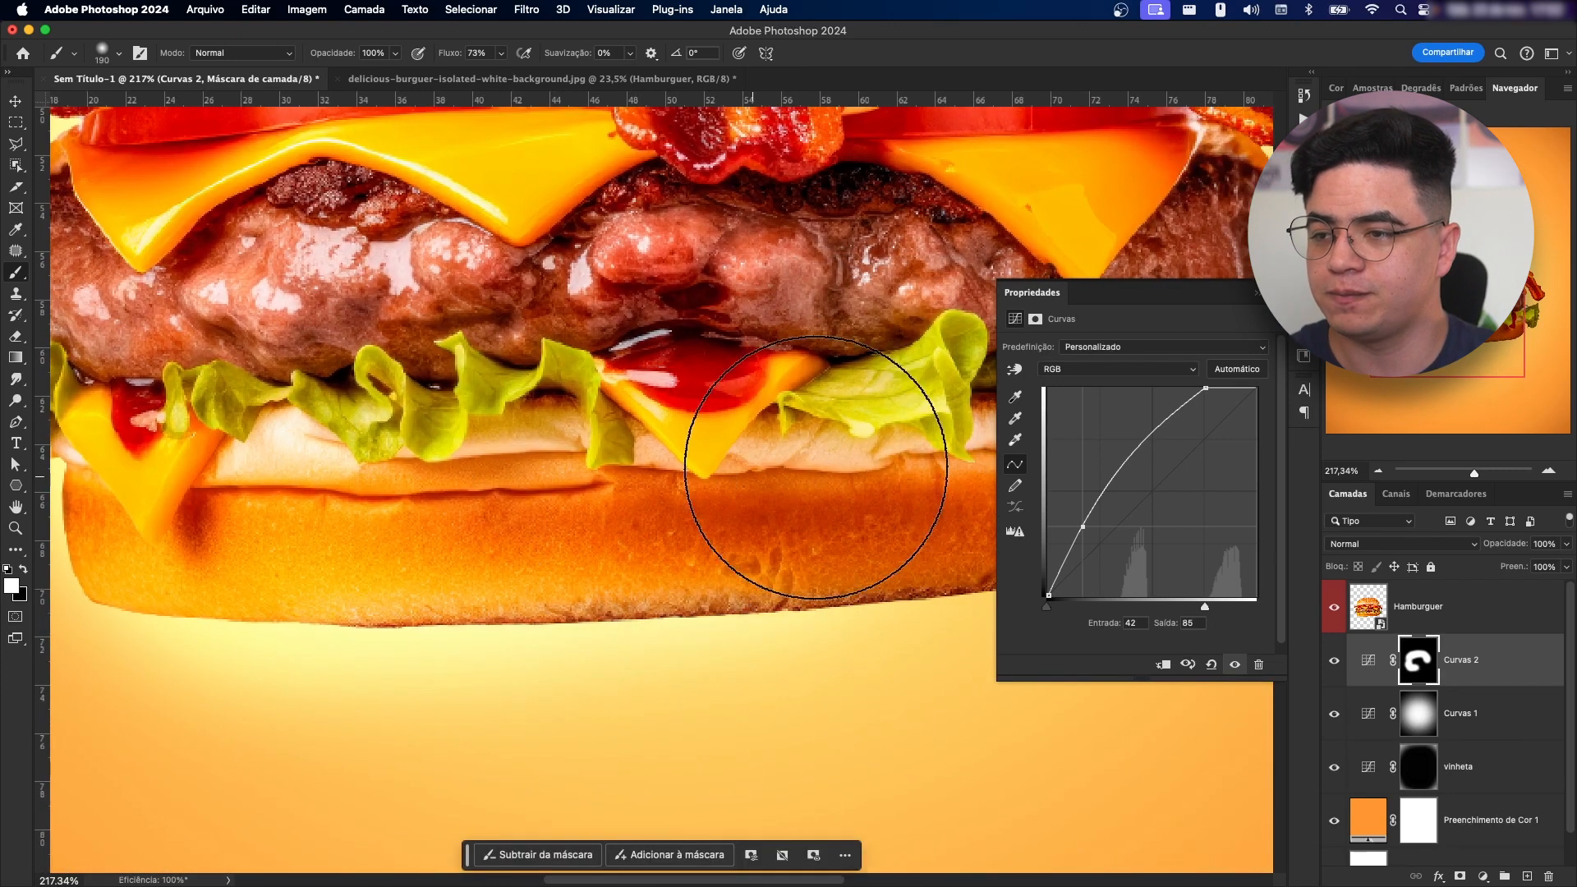
{"action": "left_click_drag", "start_coordinate": [788, 451], "coordinate": [306, 461]}
{"action": "mouse_move", "coordinate": [235, 502]}
{"action": "left_mouse_down"}
{"action": "mouse_move", "coordinate": [556, 472]}
{"action": "mouse_move", "coordinate": [704, 417]}
{"action": "mouse_move", "coordinate": [711, 262]}
{"action": "left_mouse_up"}
{"action": "left_click_drag", "start_coordinate": [700, 193], "coordinate": [687, 411]}
- Feather the Curvas 2 mask by about 158.8 px and the Curvas 1 mask by 14.5 px
{"action": "key", "text": "z"}
{"action": "left_click_drag", "start_coordinate": [613, 484], "coordinate": [618, 542]}
{"action": "left_click_drag", "start_coordinate": [597, 548], "coordinate": [630, 560]}
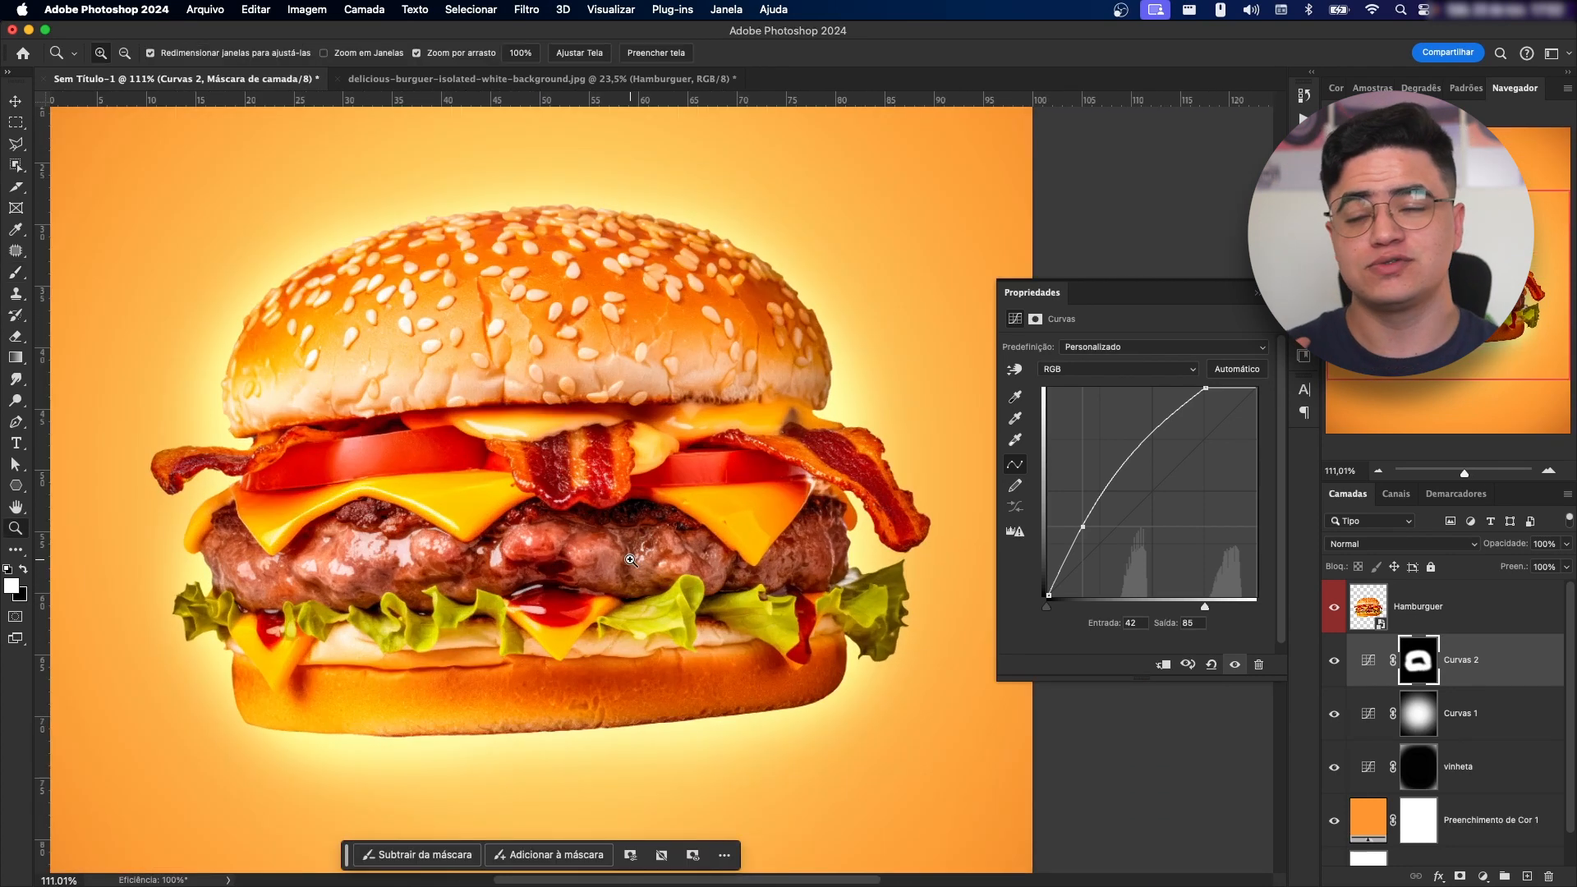
{"action": "mouse_move", "coordinate": [674, 532]}
{"action": "left_mouse_down"}
{"action": "mouse_move", "coordinate": [608, 531]}
{"action": "mouse_move", "coordinate": [701, 519]}
{"action": "left_mouse_up"}
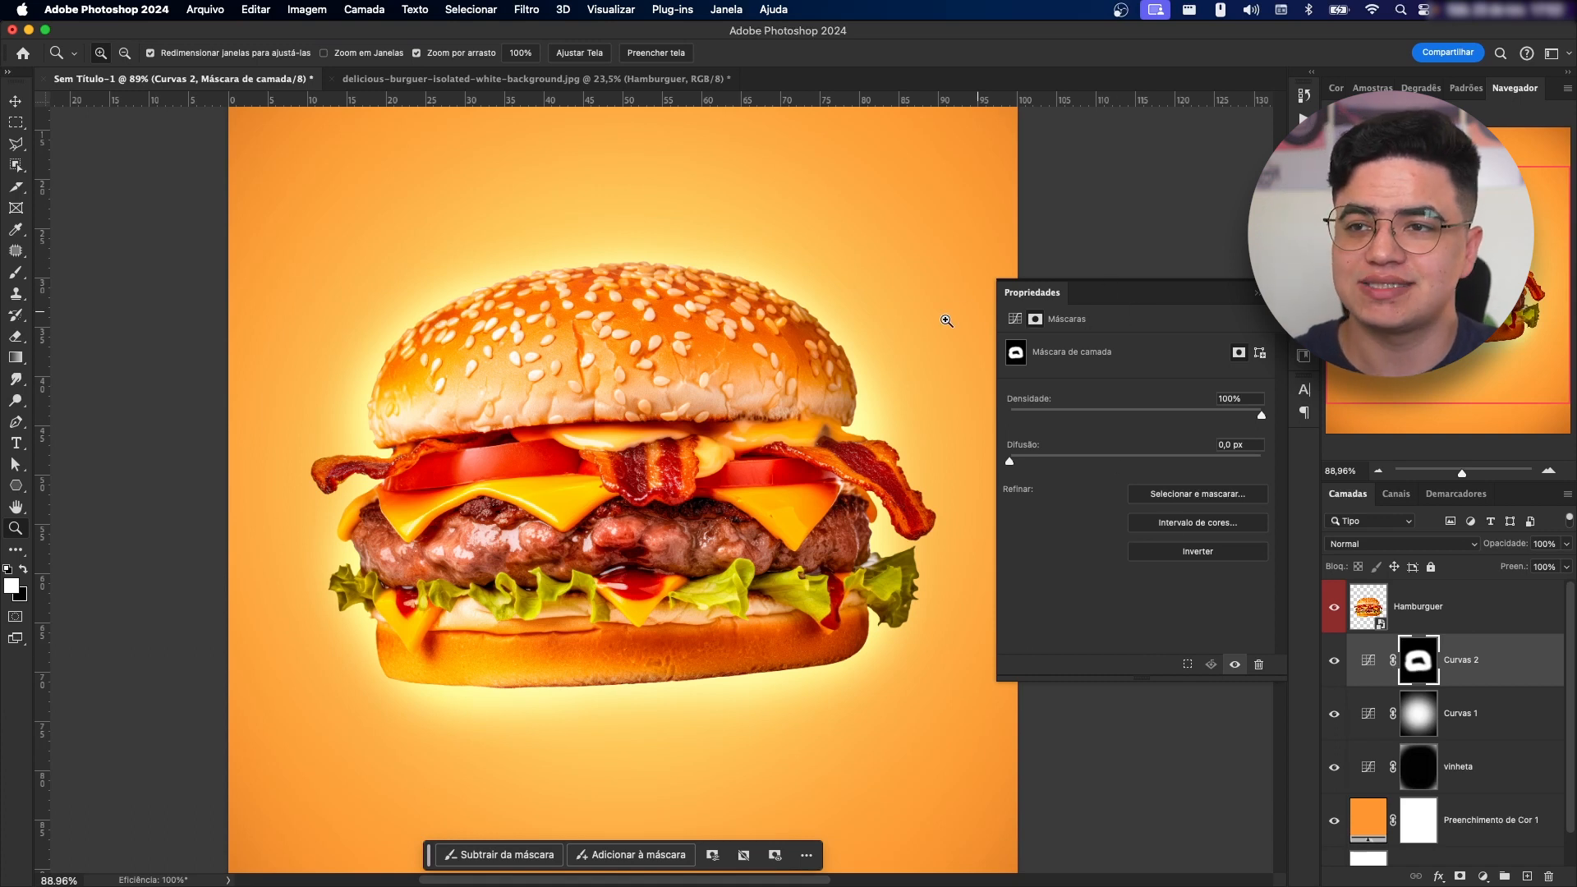
{"action": "left_click_drag", "start_coordinate": [1016, 463], "coordinate": [1204, 468]}
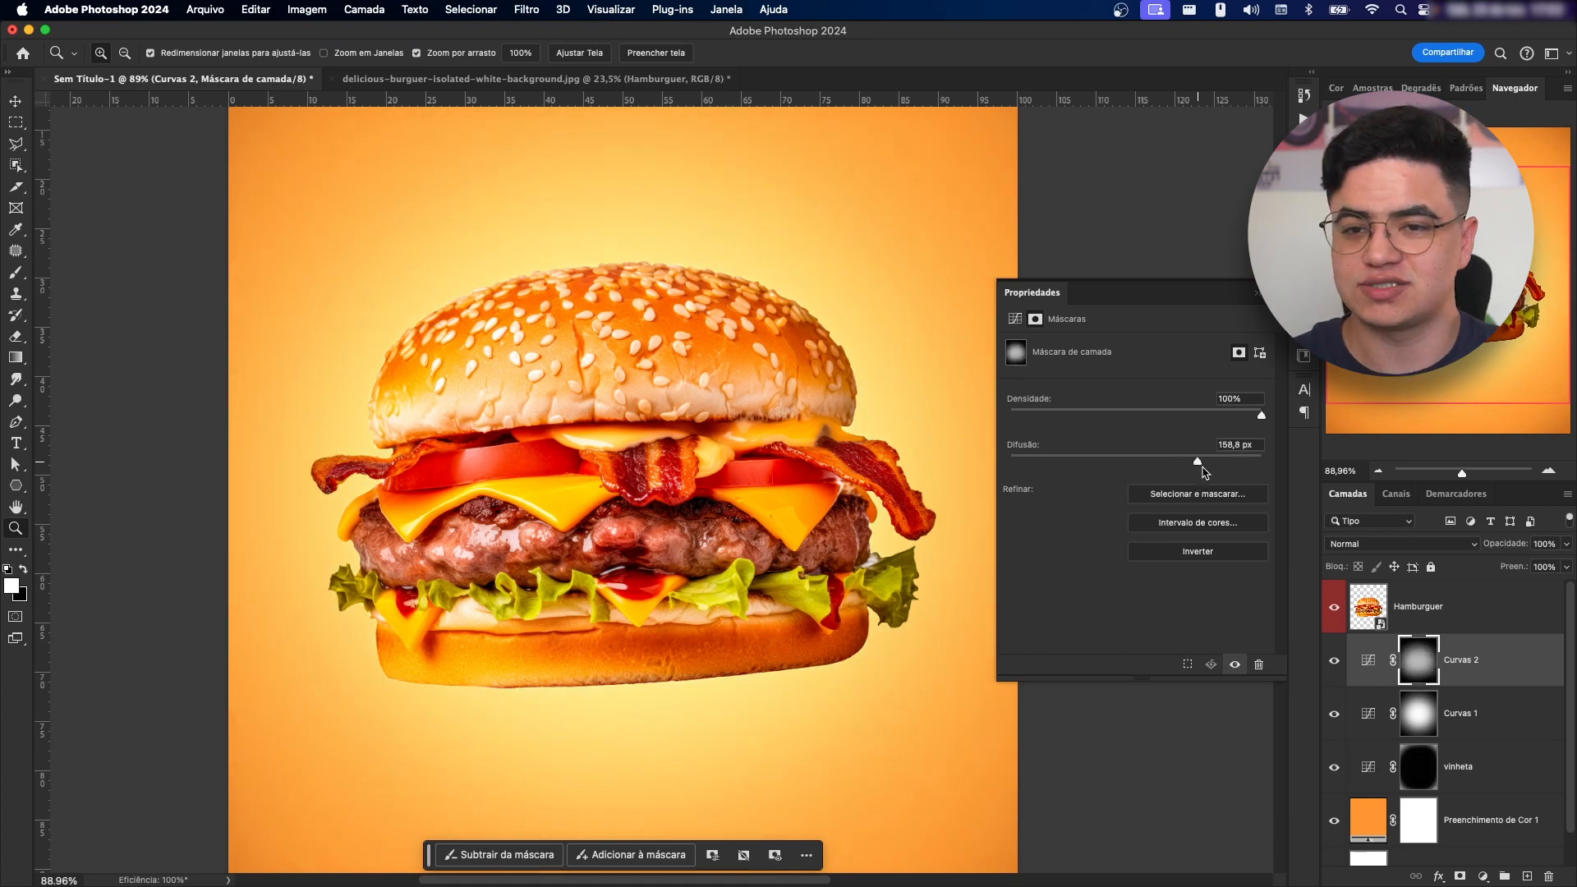
{"action": "left_click", "coordinate": [1403, 708]}
{"action": "left_click_drag", "start_coordinate": [1032, 465], "coordinate": [1109, 511]}
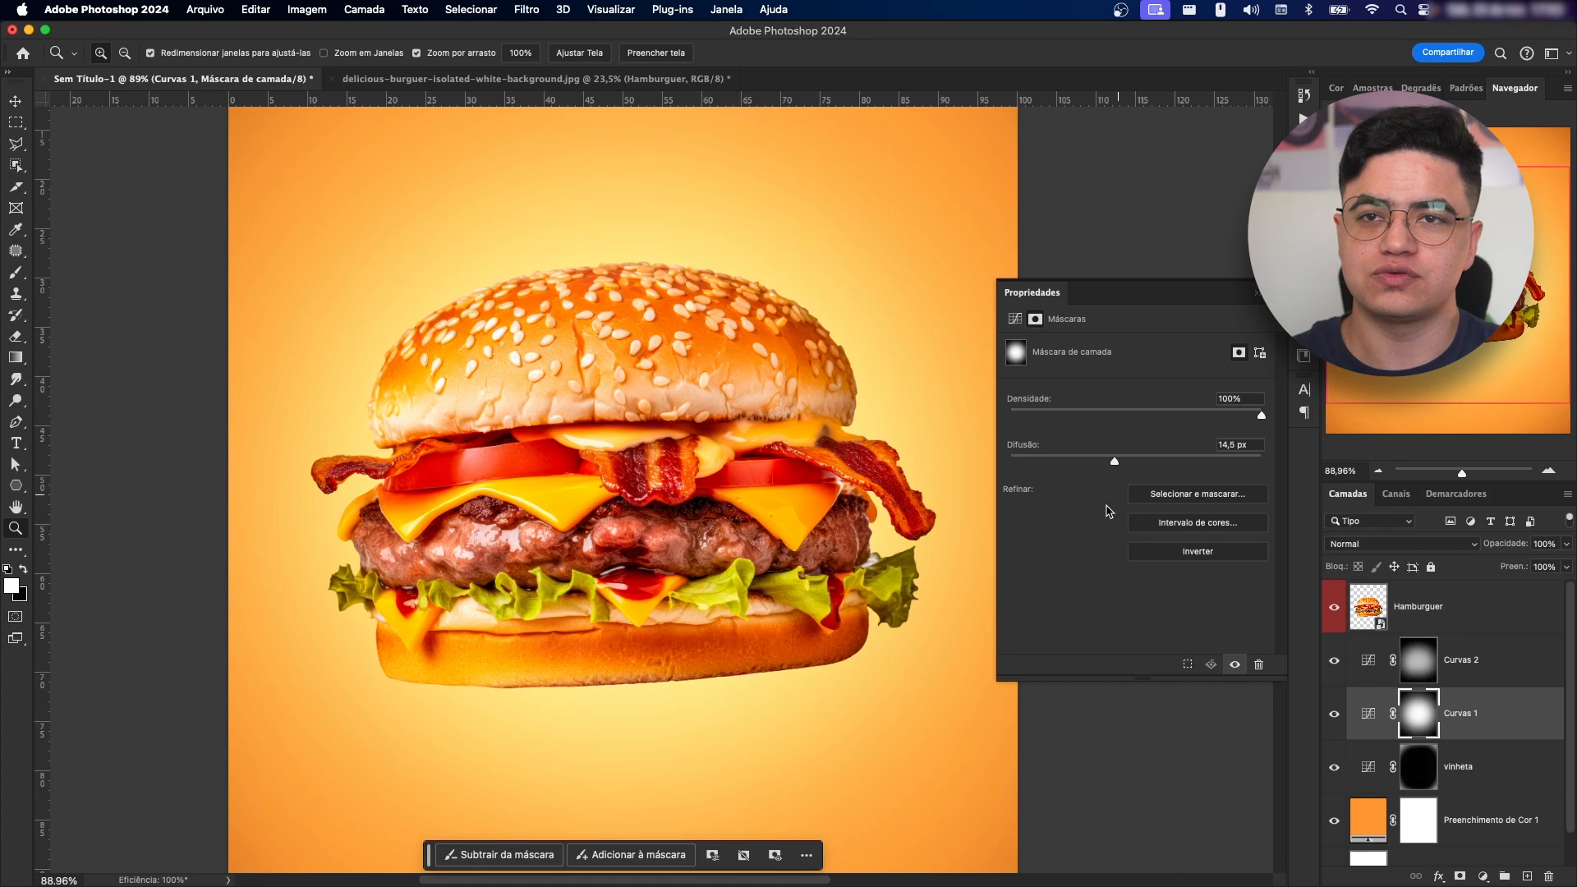
- Hide and show the Curvas 1 and Curvas 2 layers to compare the background with and without the glow
{"action": "left_click", "coordinate": [1333, 714]}
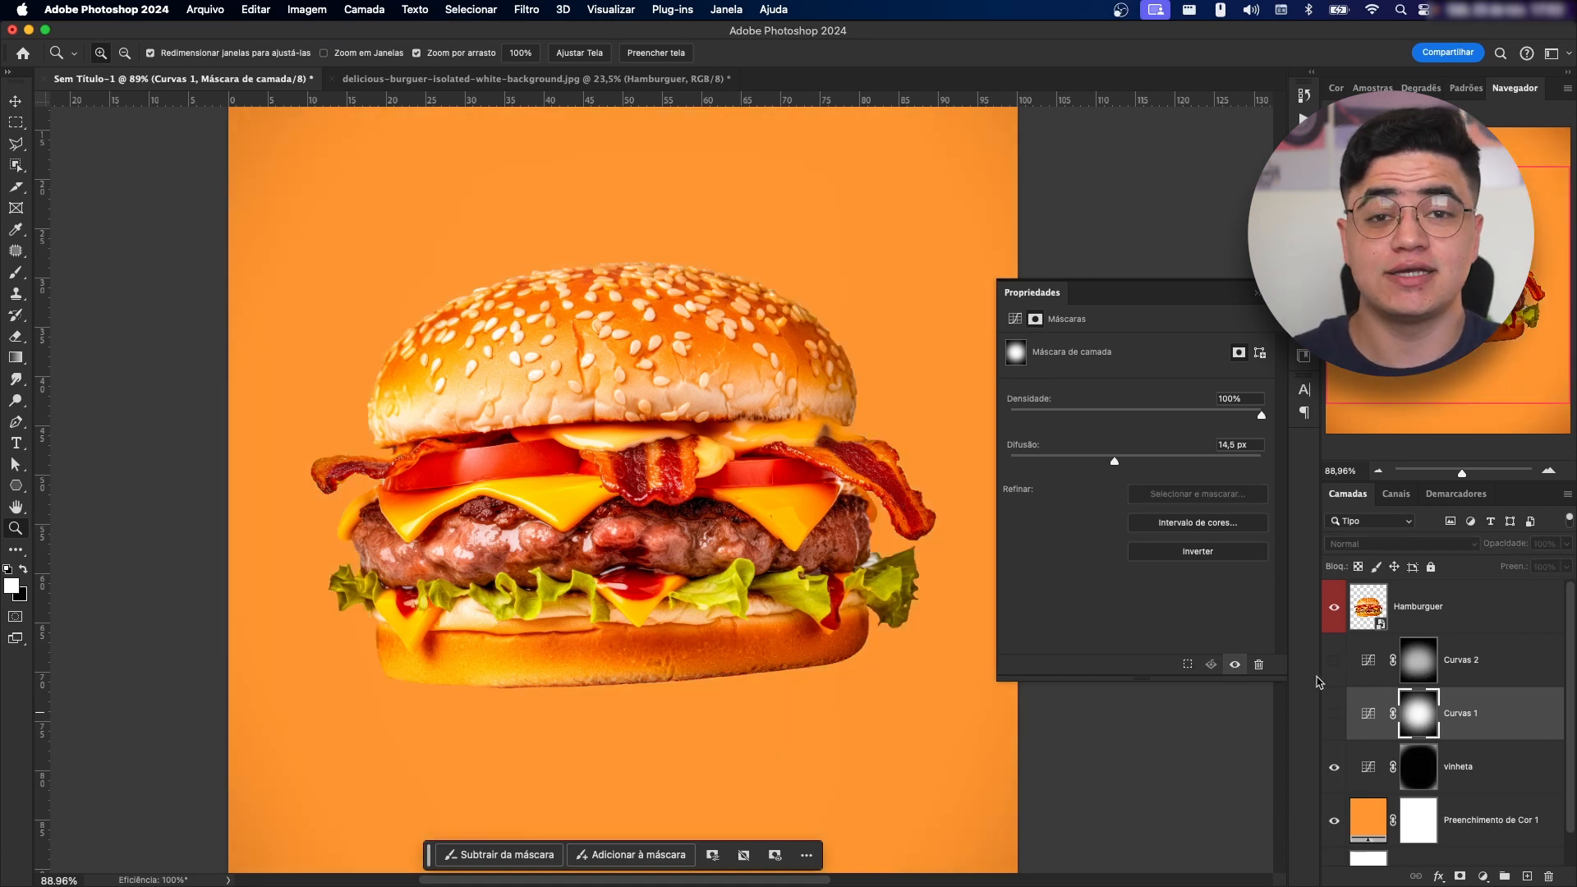
{"action": "left_click_drag", "start_coordinate": [1333, 715], "coordinate": [1332, 660]}
{"action": "mouse_move", "coordinate": [876, 512]}
{"action": "left_mouse_down"}
{"action": "mouse_move", "coordinate": [760, 511]}
{"action": "mouse_move", "coordinate": [850, 525]}
{"action": "left_mouse_up"}
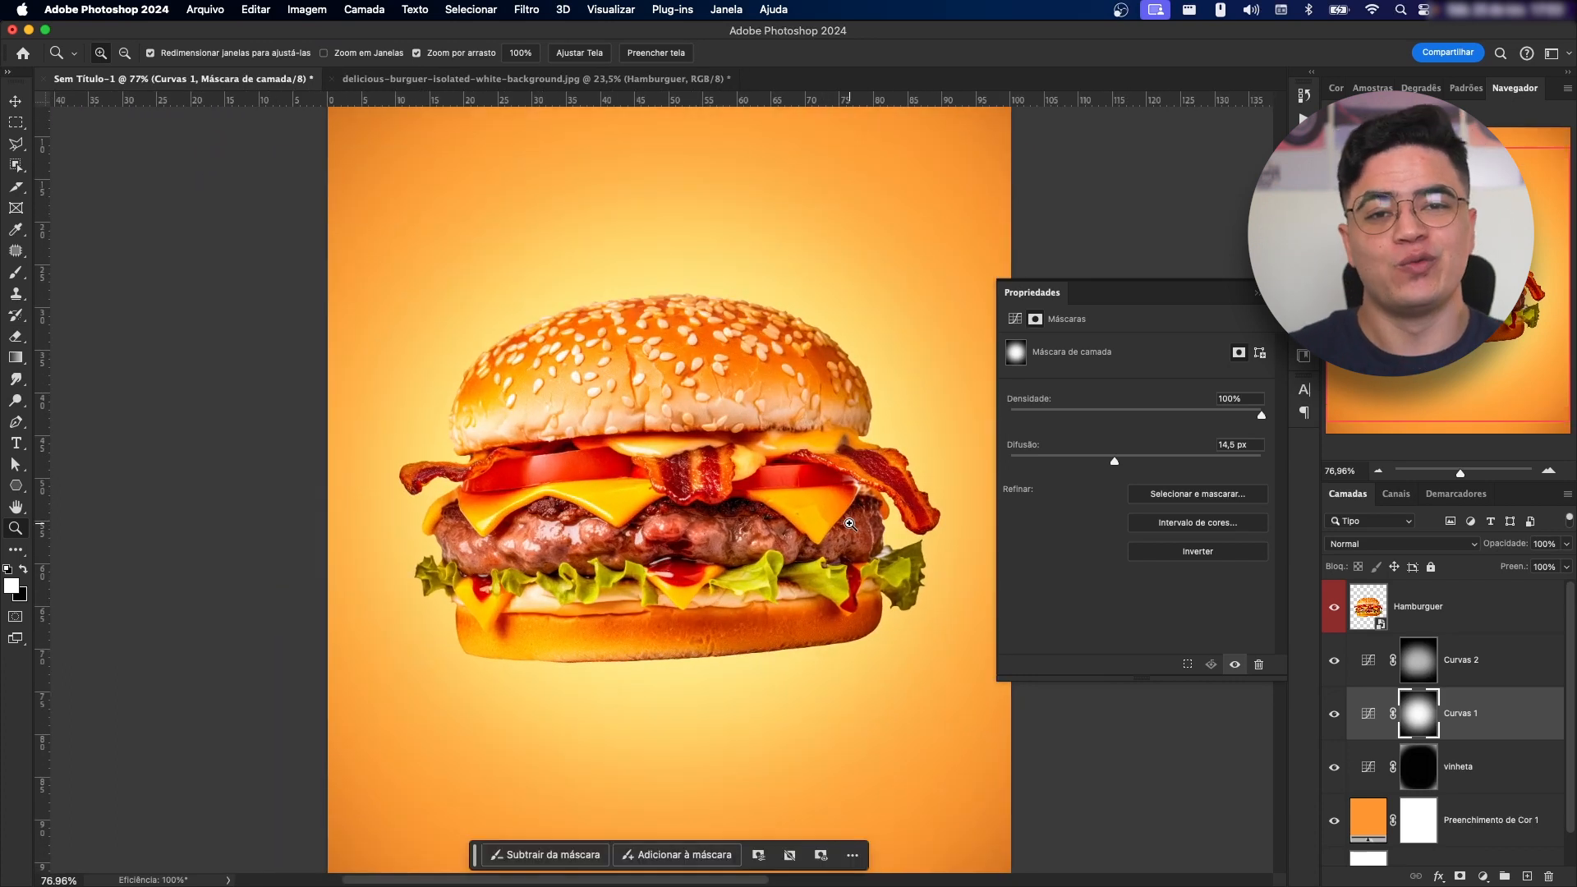
- Open the Camera Raw filter on the Hamburguer layer
{"action": "key", "text": "v"}
{"action": "left_click", "coordinate": [566, 432]}
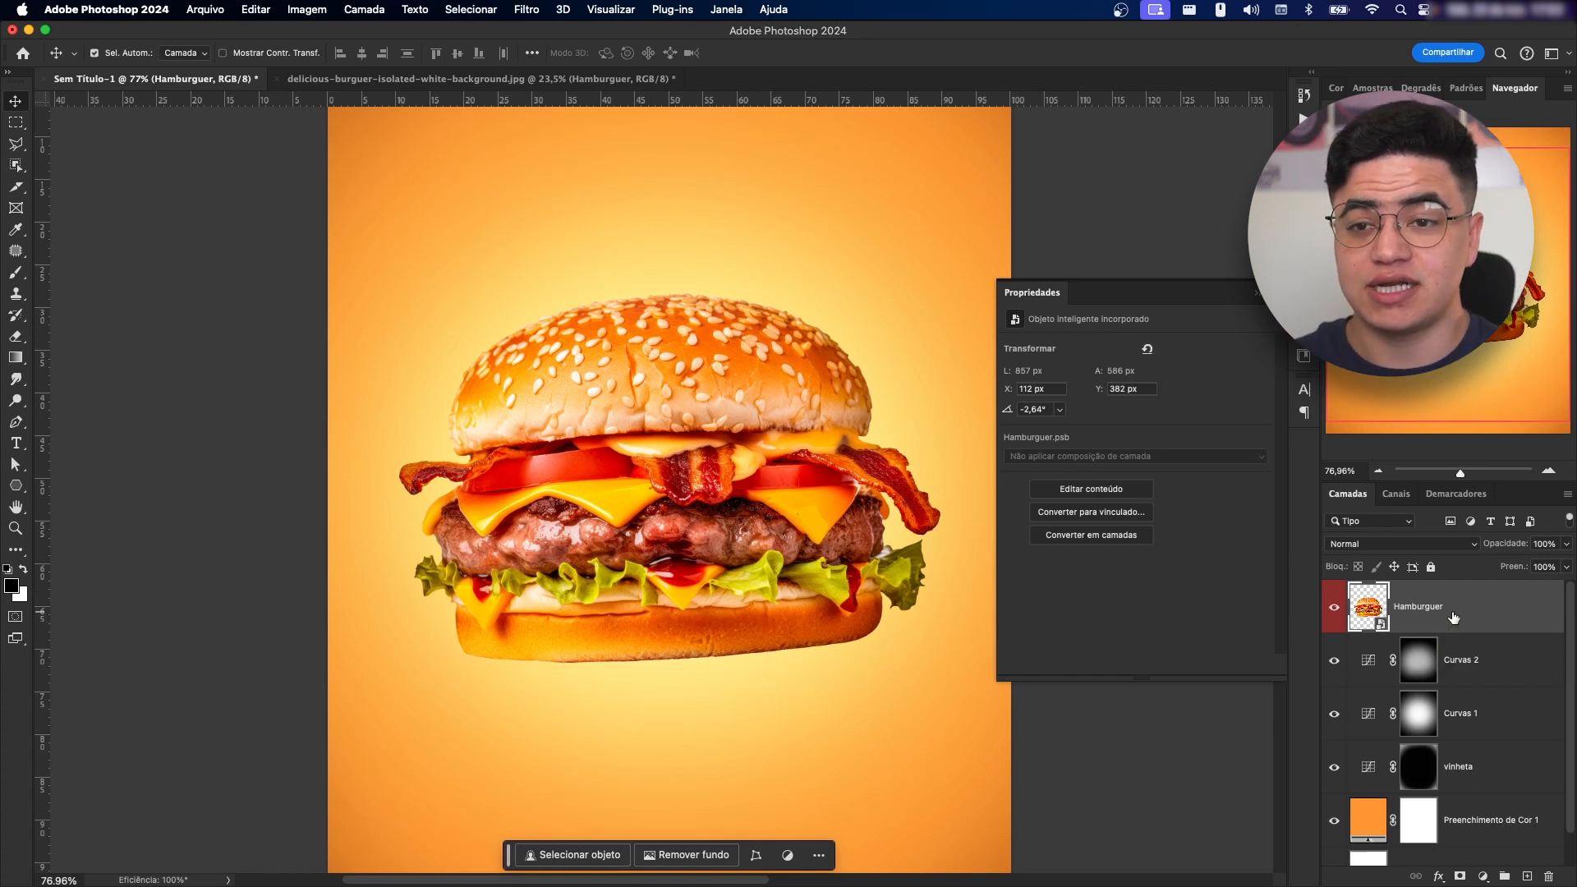
{"action": "key", "text": "super+shift+a"}
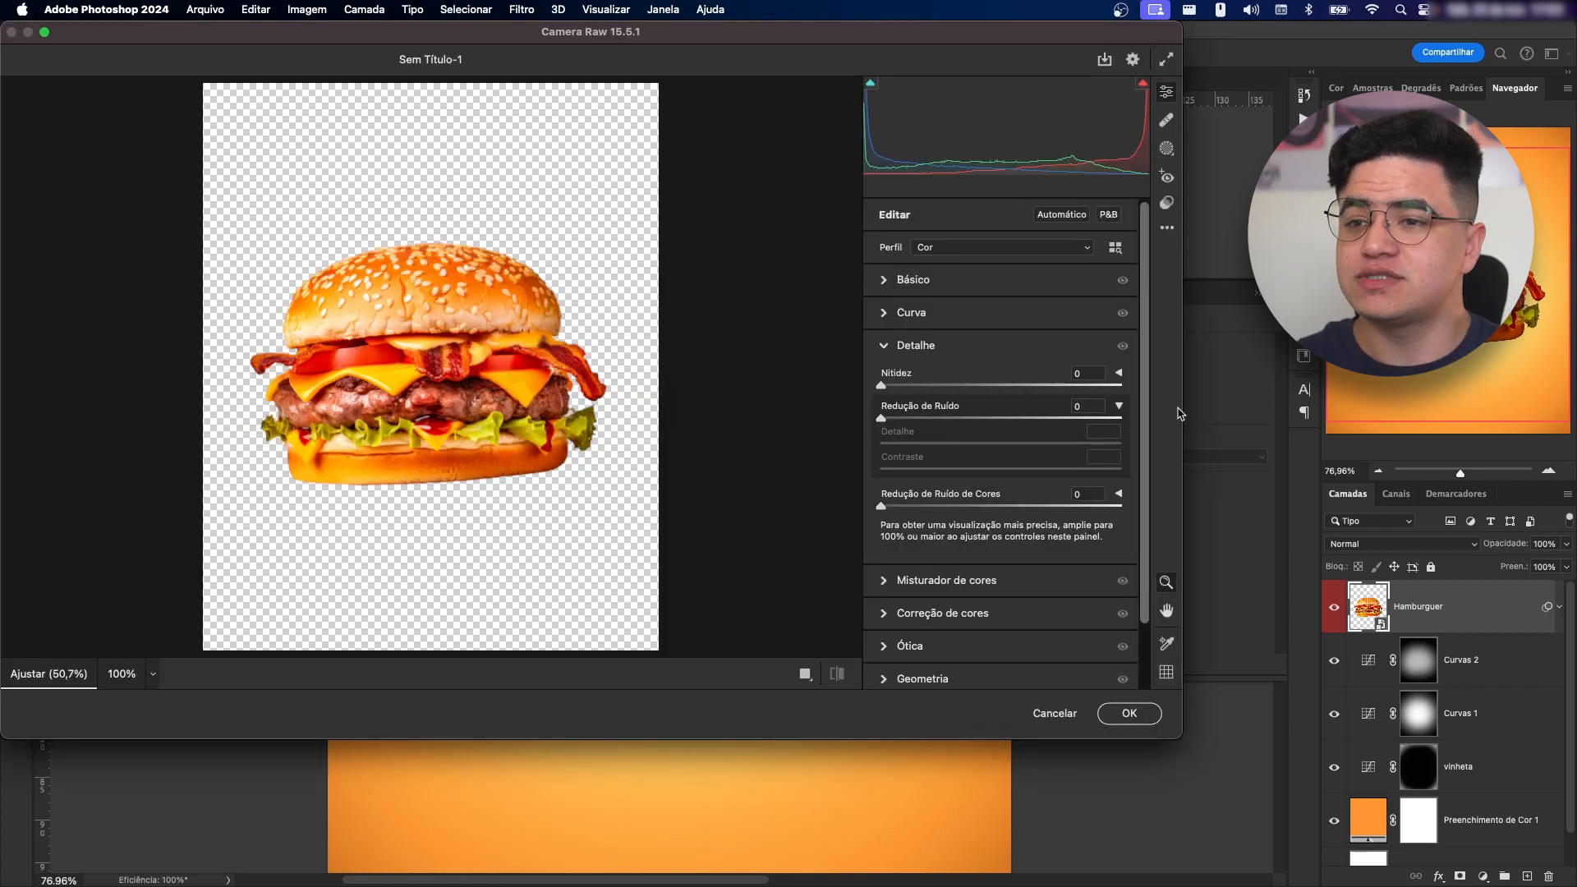
{"action": "left_click", "coordinate": [1055, 713]}
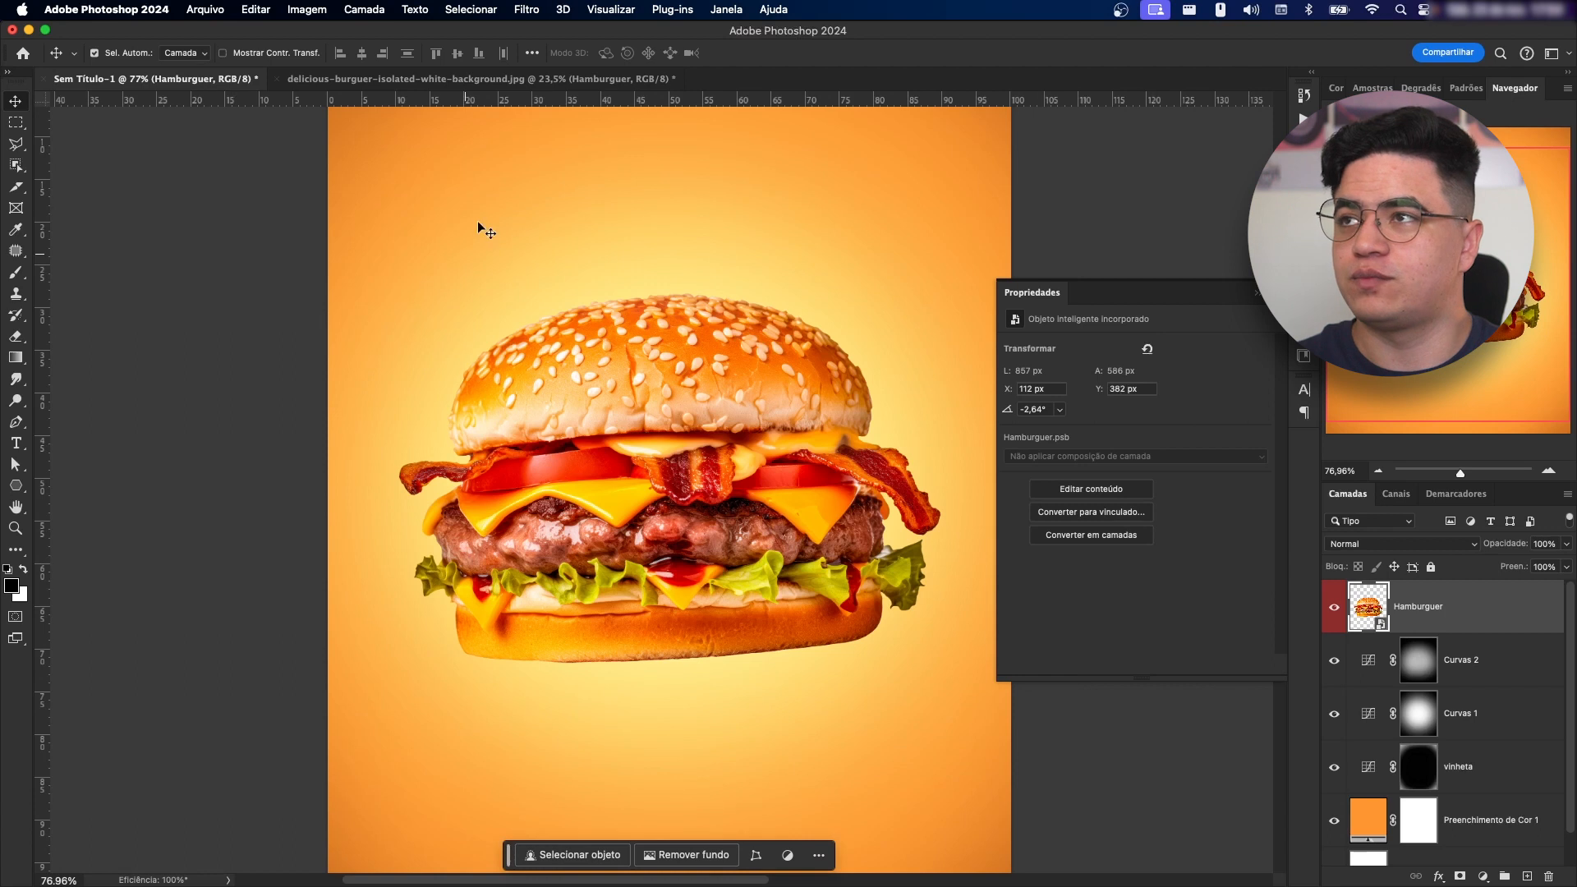
{"action": "left_click", "coordinate": [528, 11]}
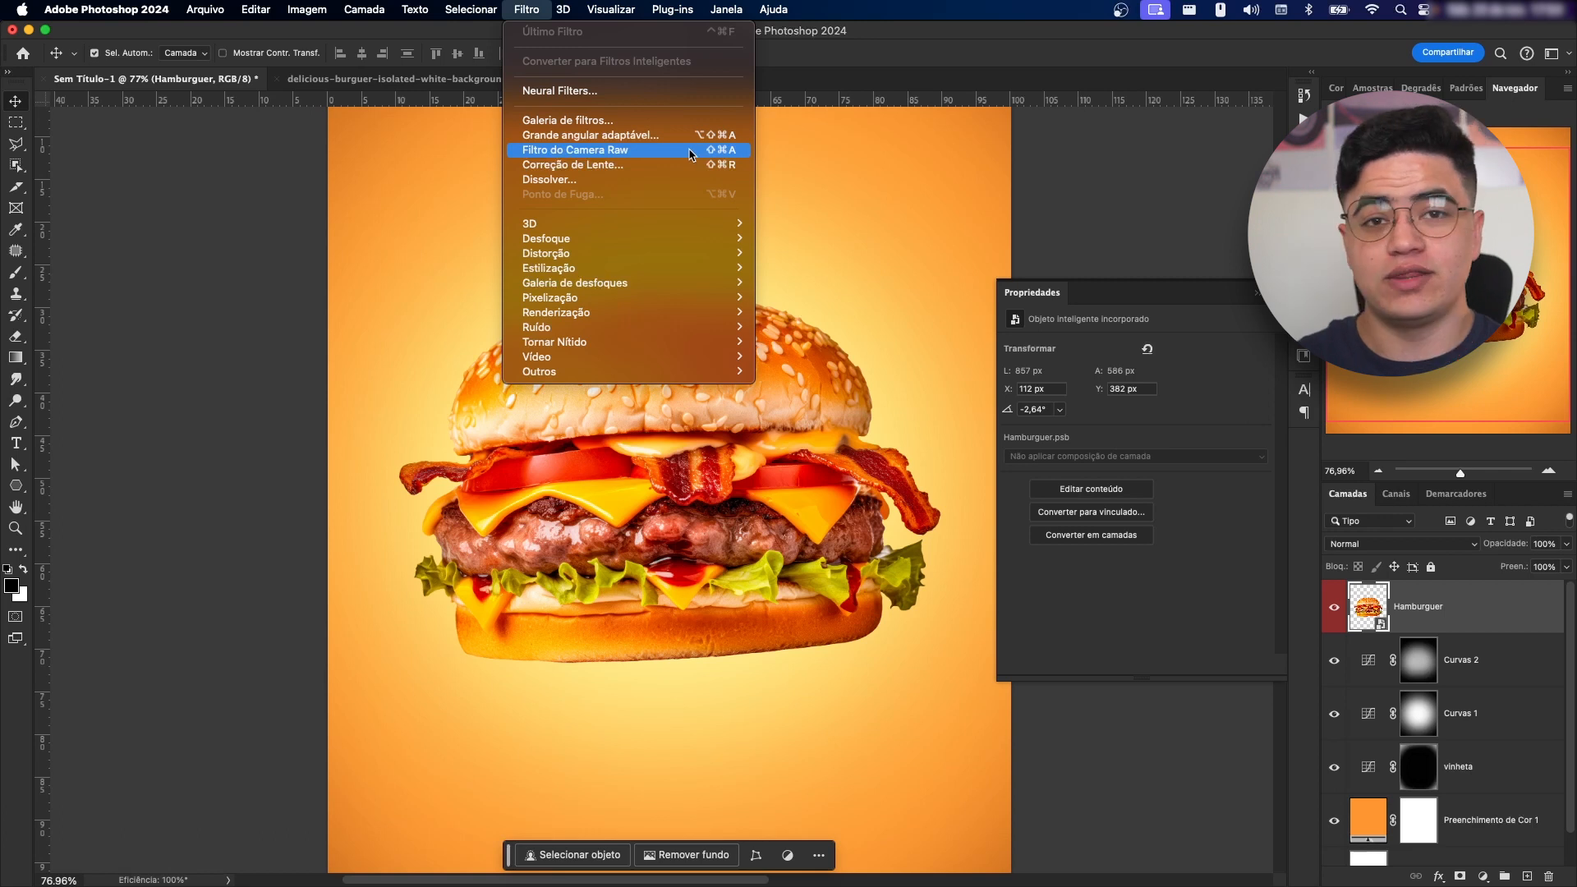
{"action": "left_click", "coordinate": [625, 149]}
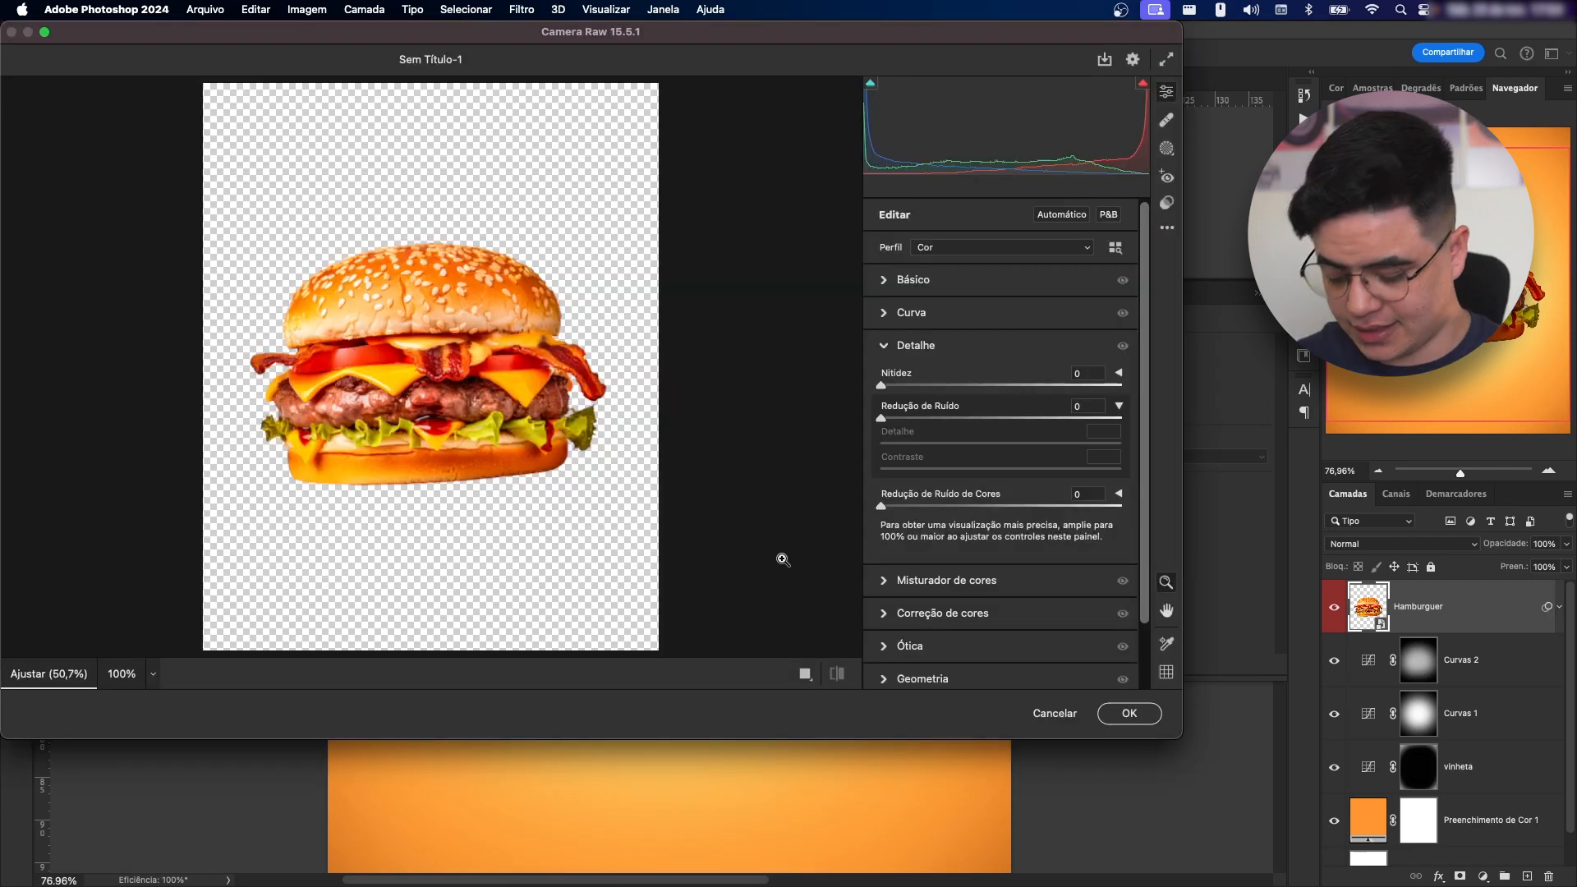
- Set the burger's Textura to +22 and Claridade to +34 in the basic adjustments
{"action": "left_click_drag", "start_coordinate": [515, 362], "coordinate": [636, 383]}
{"action": "left_click", "coordinate": [912, 280]}
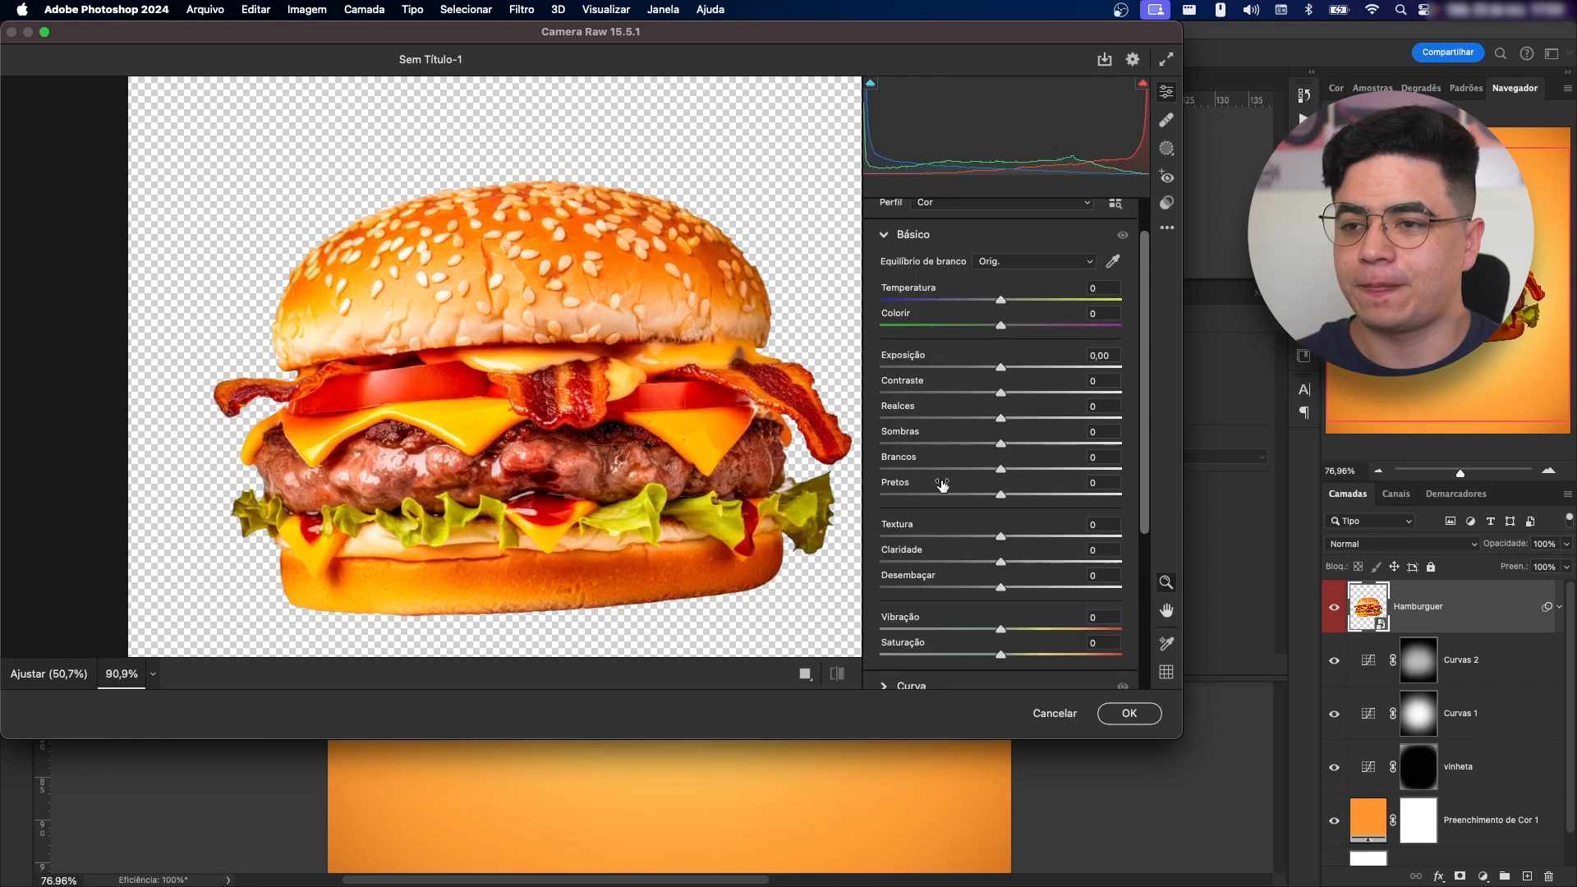
{"action": "left_click_drag", "start_coordinate": [1000, 563], "coordinate": [1023, 567]}
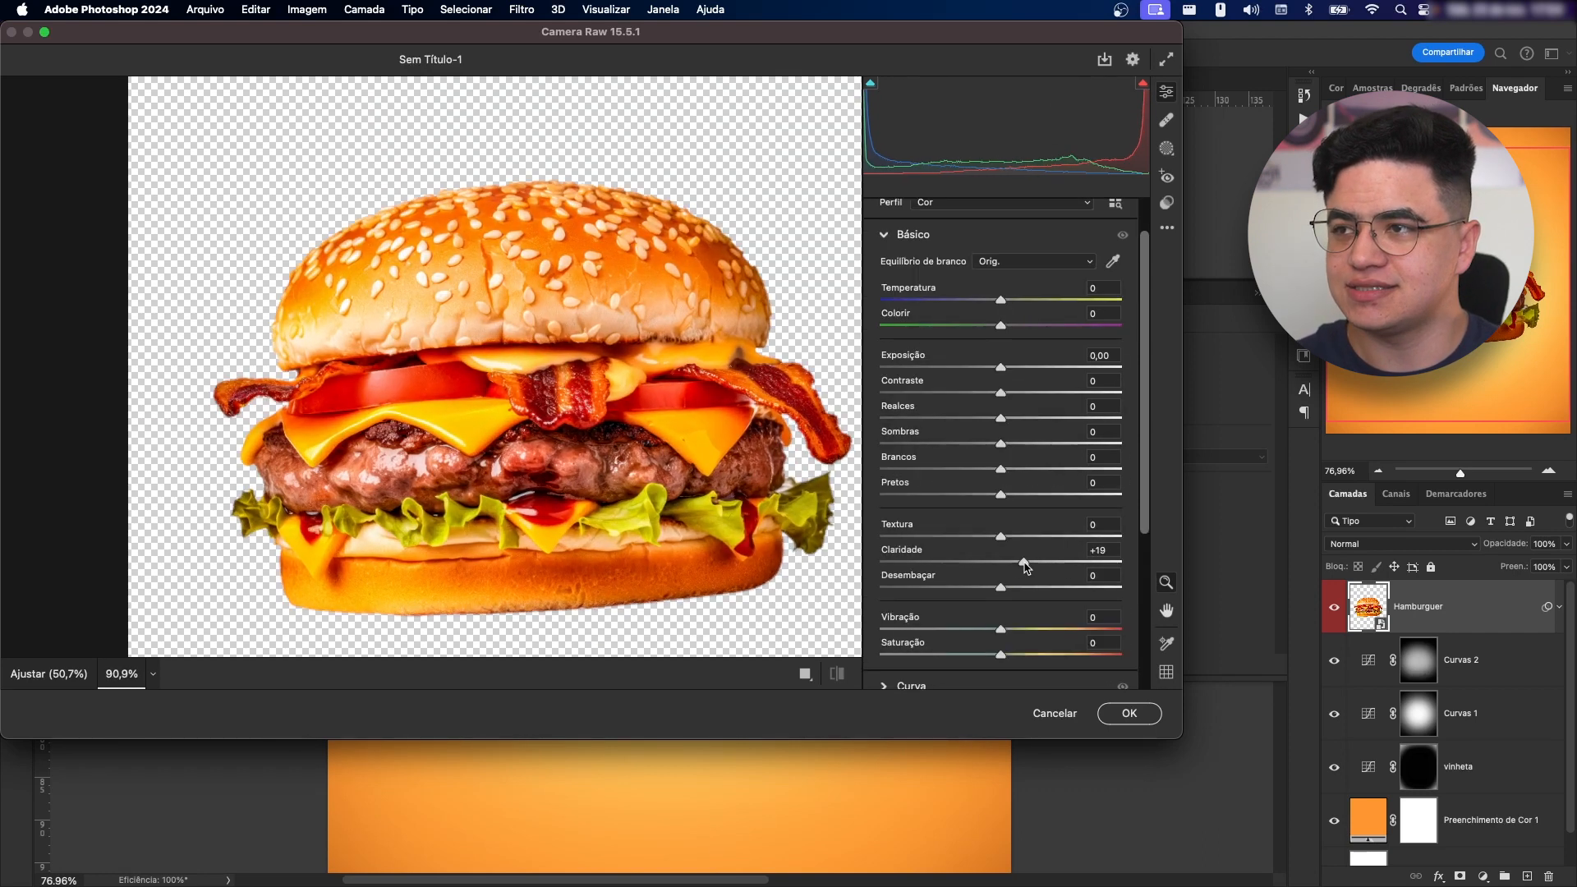
{"action": "left_click_drag", "start_coordinate": [1033, 567], "coordinate": [1041, 566]}
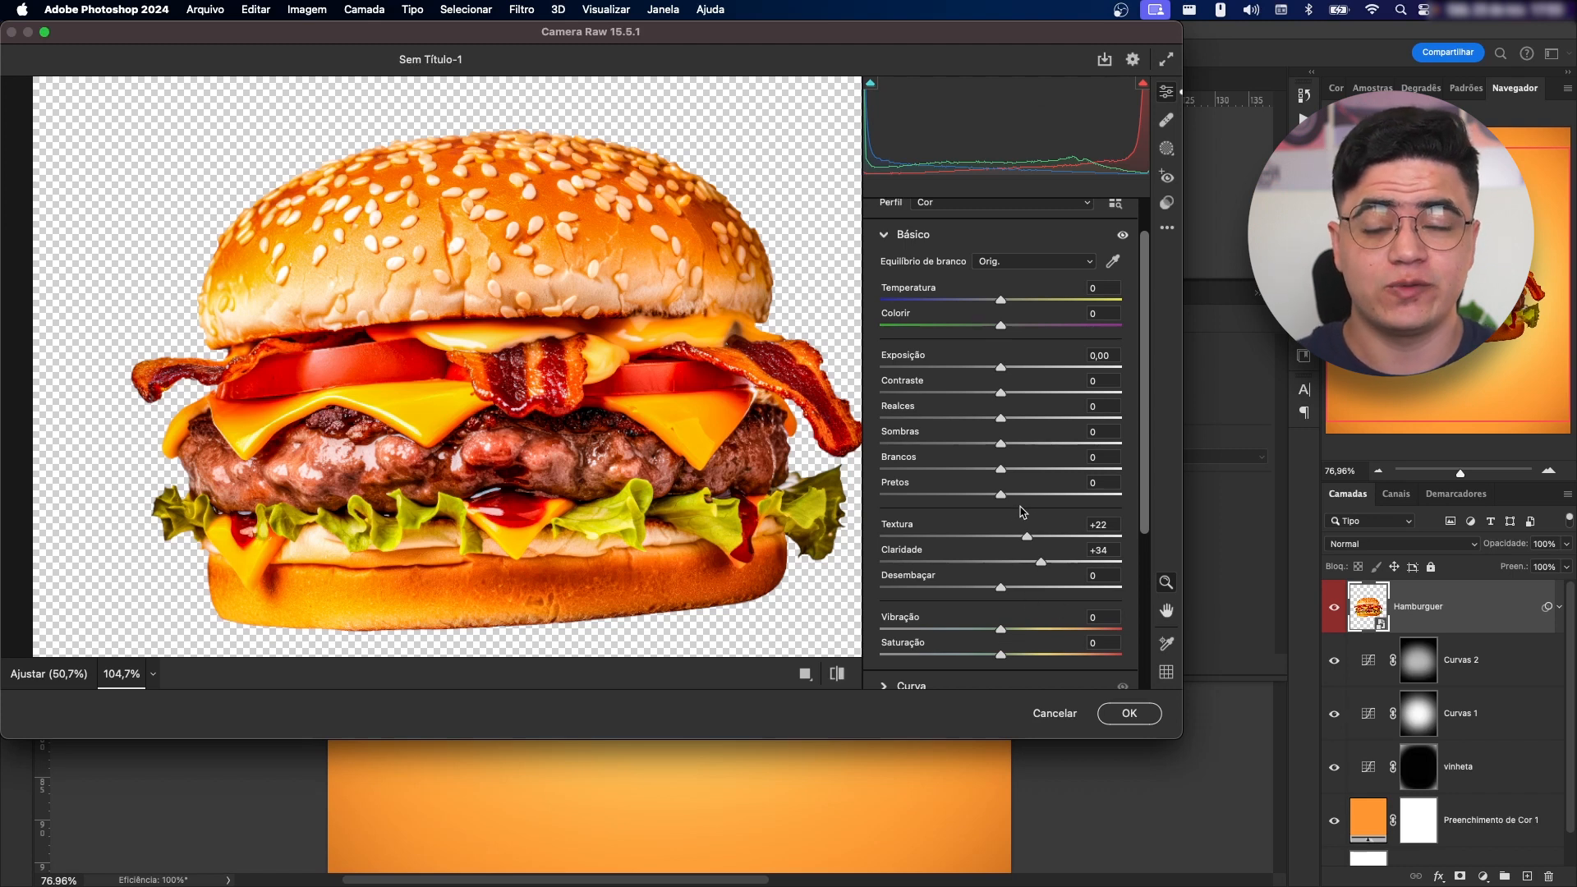
- Raise the burger's Sombras to +55 and Brancos to +29, and apply the Camera Raw filter
{"action": "scroll", "coordinate": [559, 233], "scroll_direction": "up", "scroll_amount": 3}
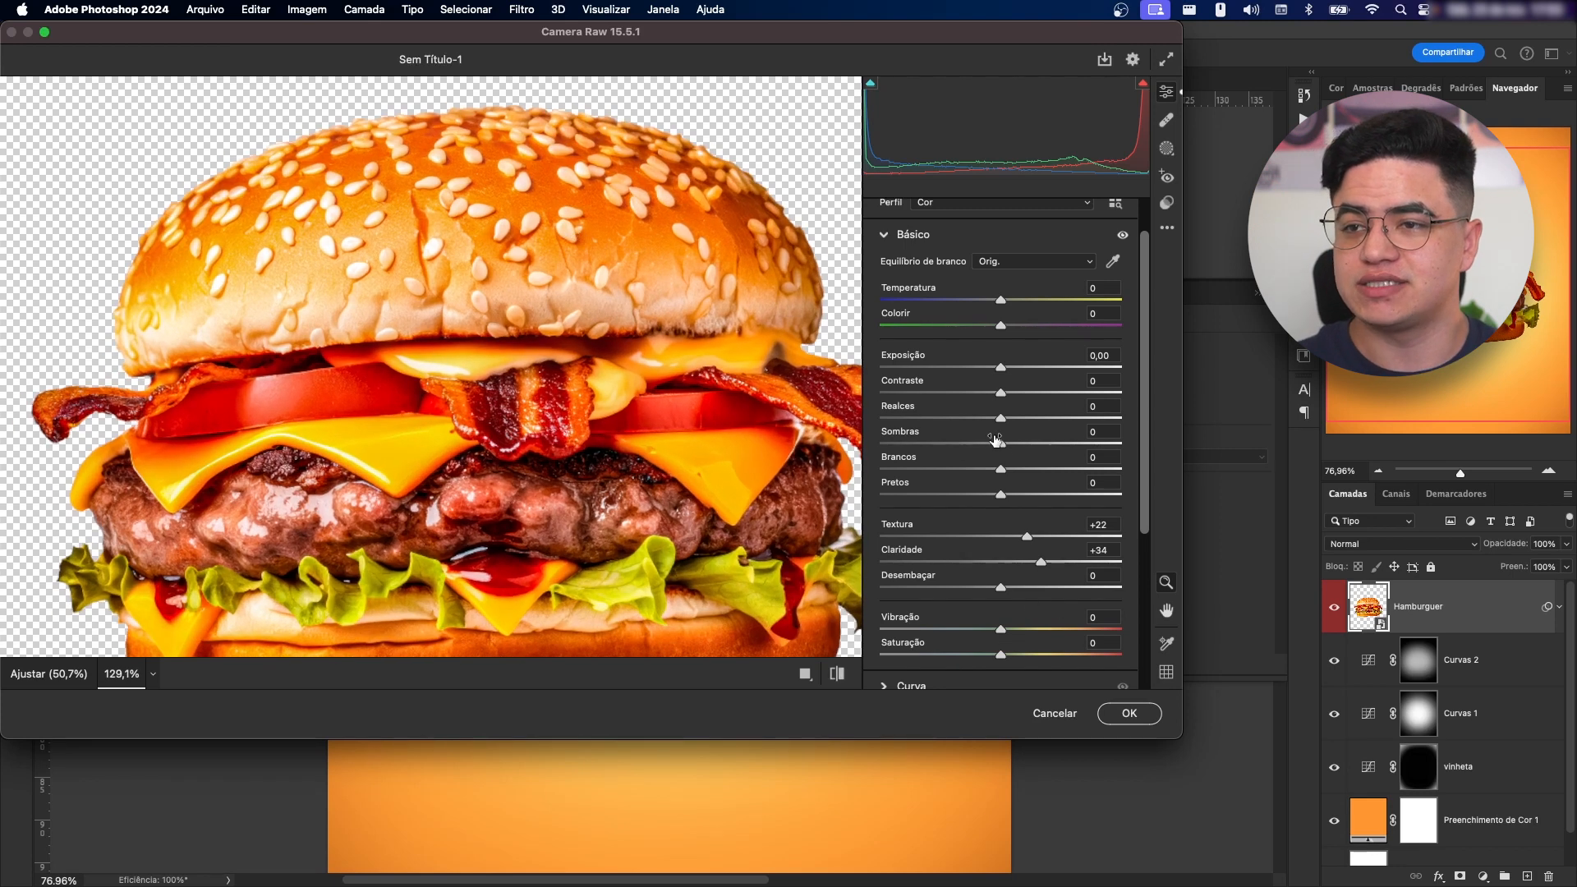
{"action": "left_click_drag", "start_coordinate": [1004, 446], "coordinate": [1070, 460]}
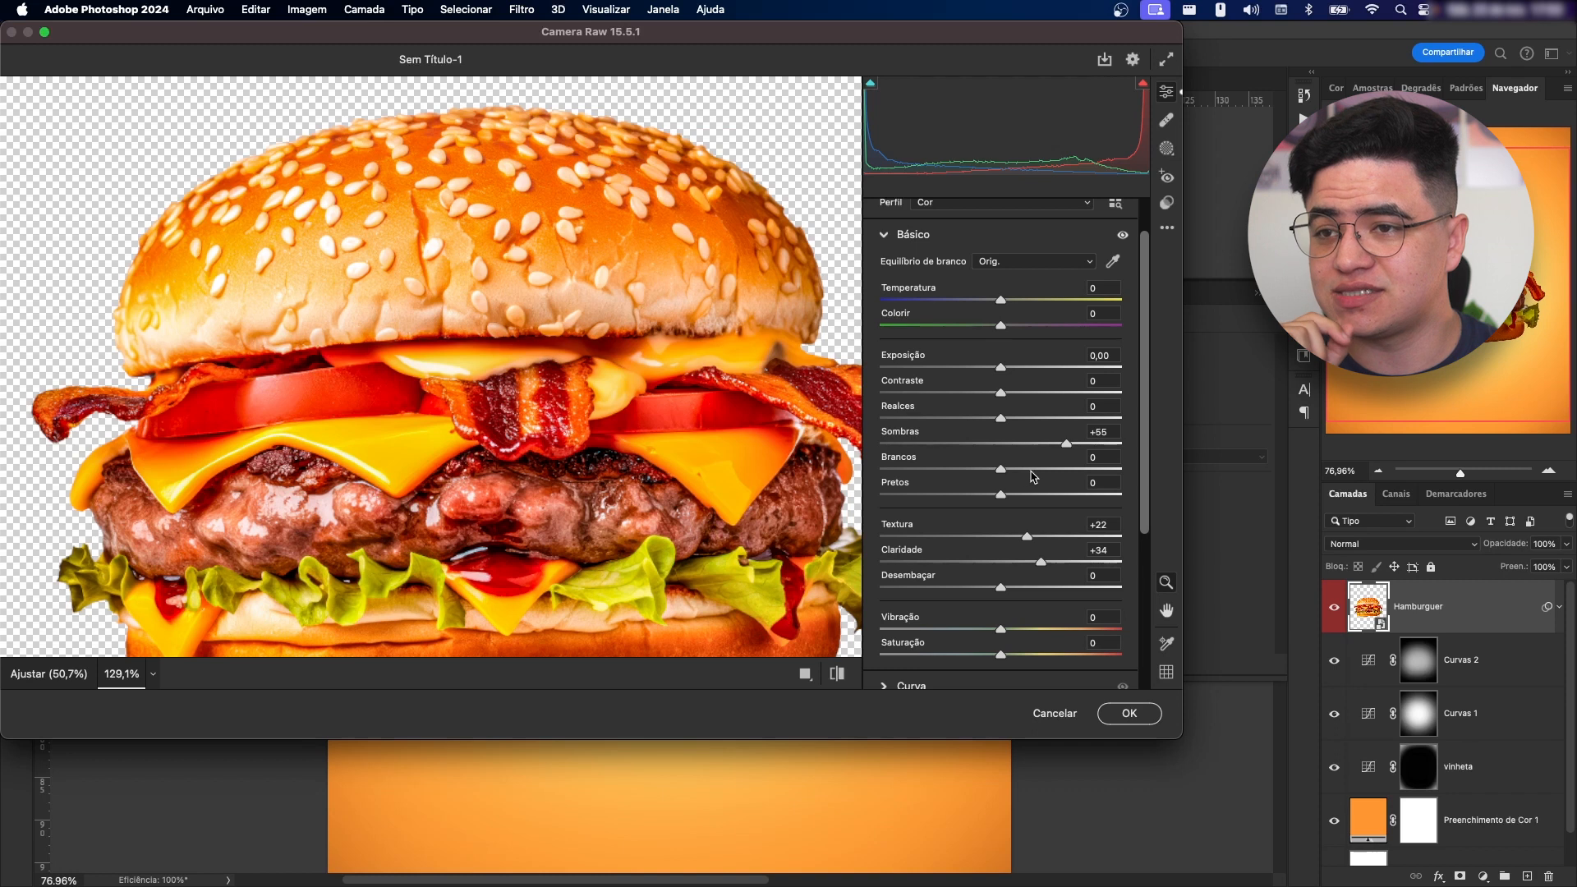
{"action": "left_click_drag", "start_coordinate": [1002, 474], "coordinate": [1040, 470]}
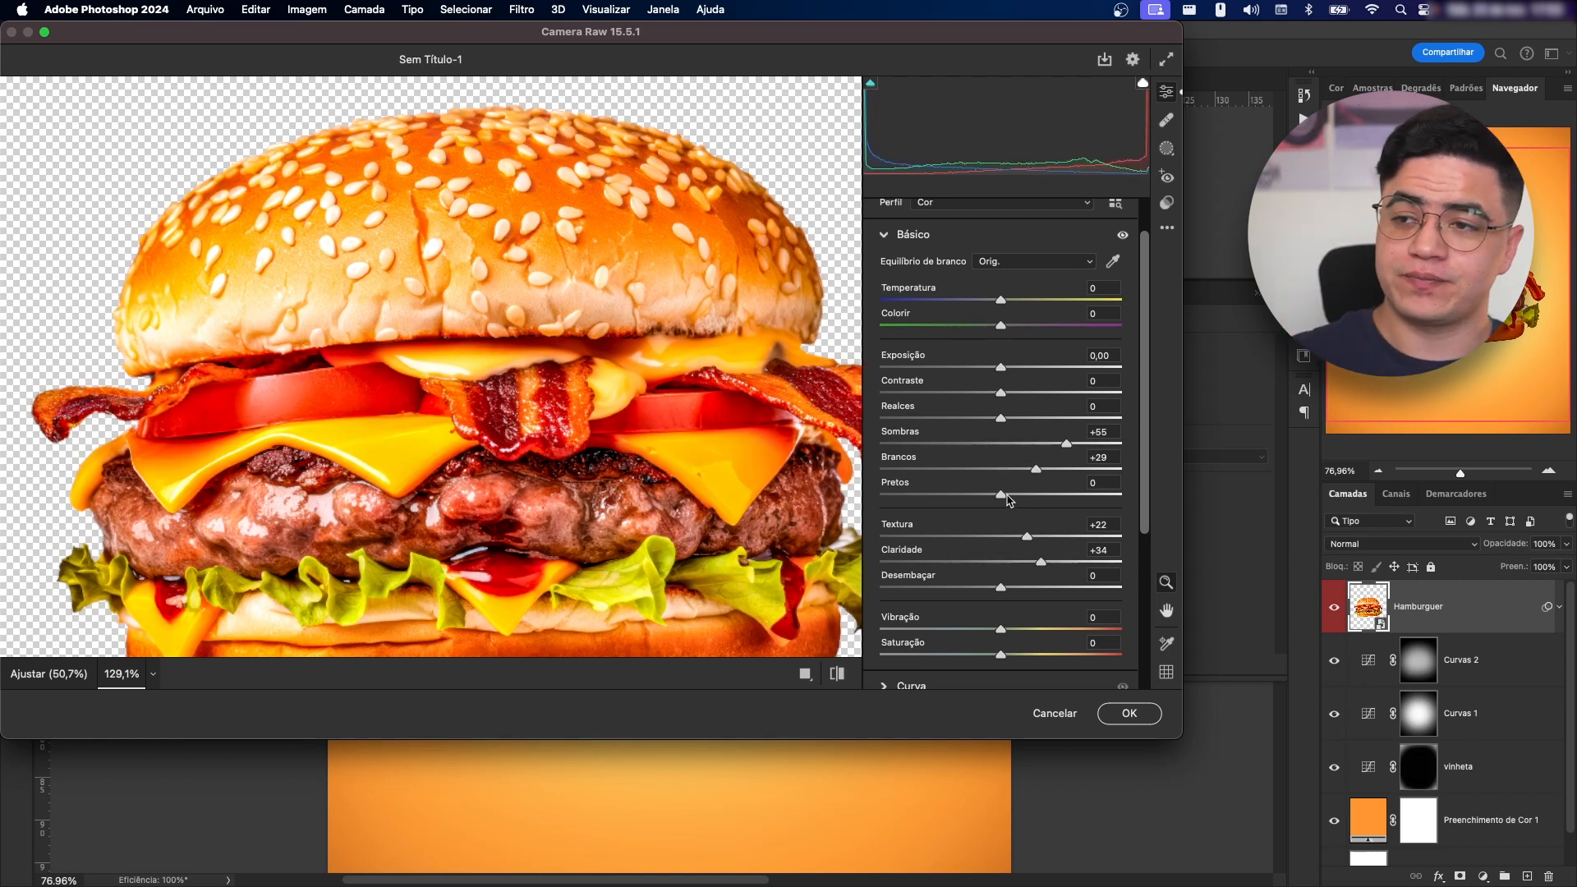
{"action": "scroll", "coordinate": [1009, 590], "scroll_direction": "down", "scroll_amount": 2}
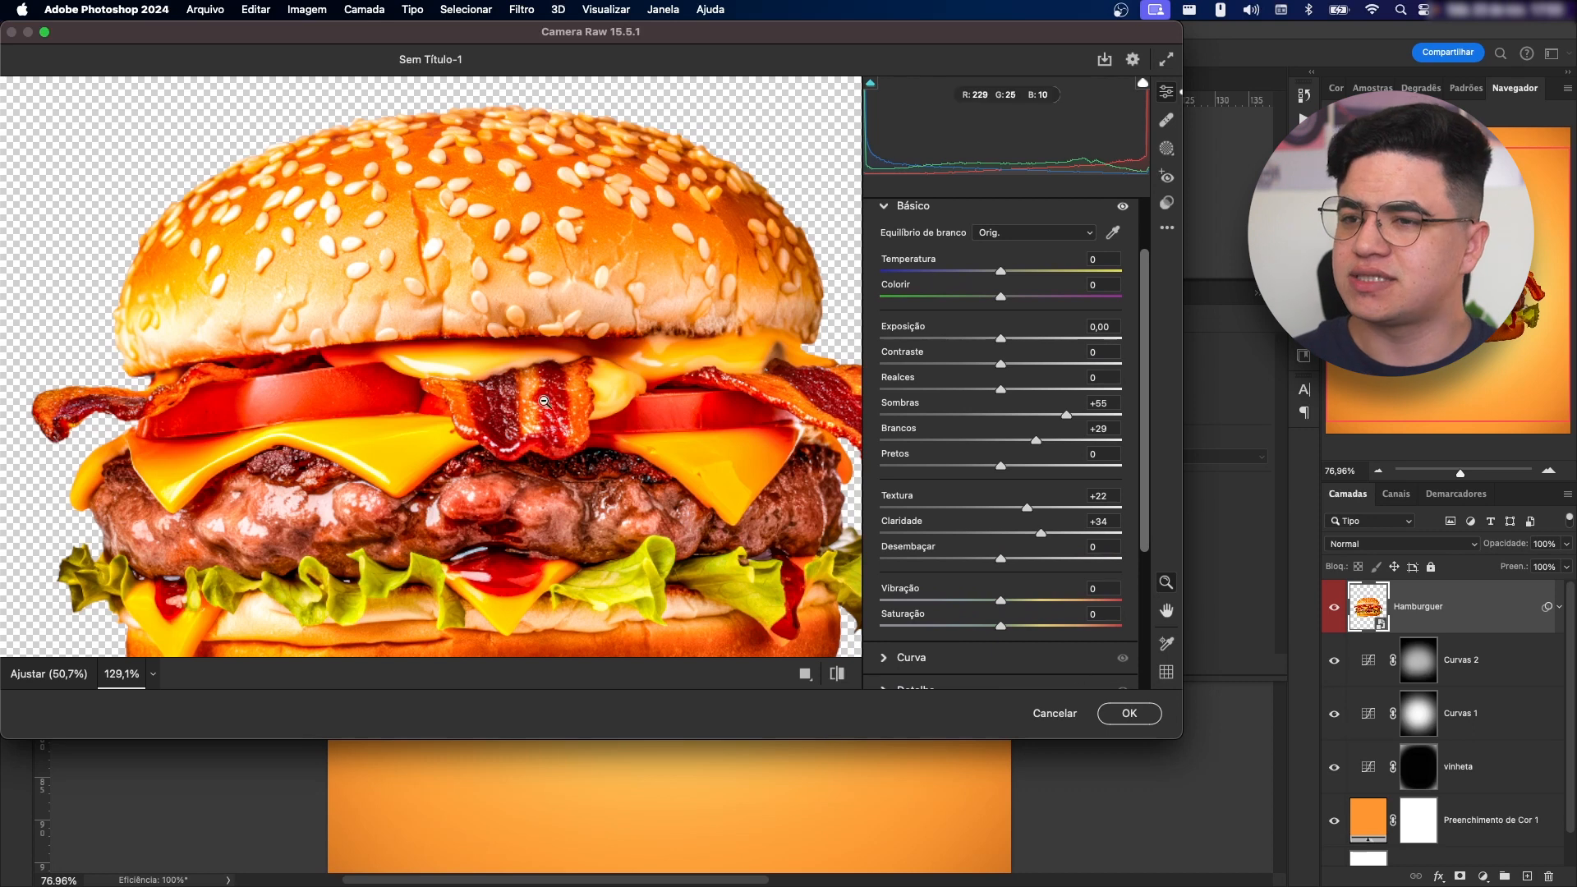
{"action": "scroll", "coordinate": [601, 411], "scroll_direction": "down", "scroll_amount": 3}
{"action": "left_click", "coordinate": [1130, 713]}
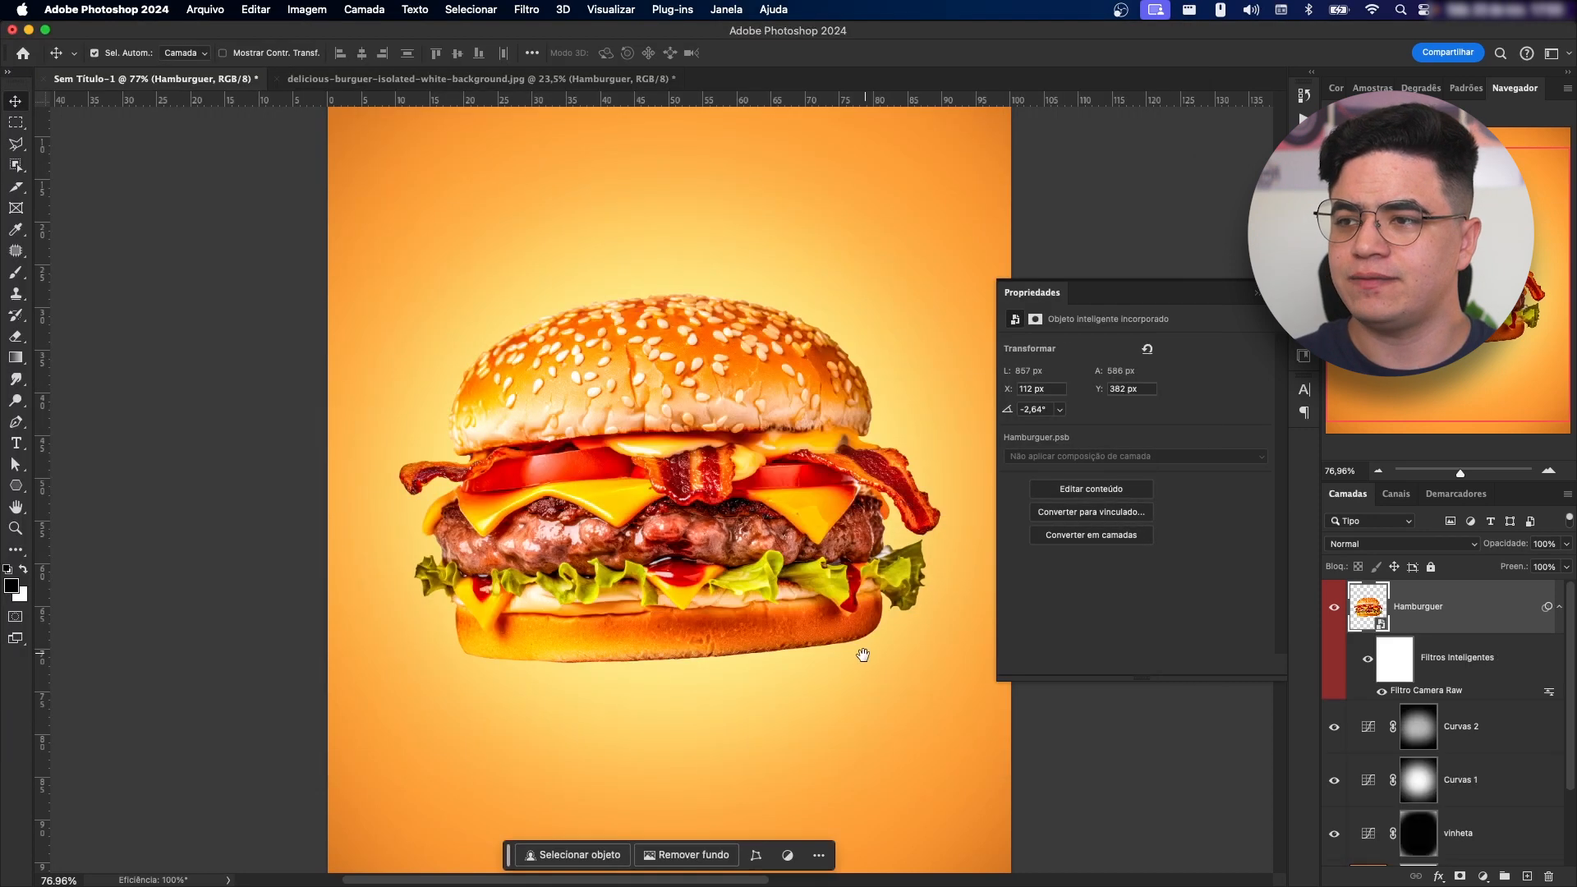
- Hide and show the Hamburguer layer and its smart filters to compare the burger with and without the Camera Raw adjustments
{"action": "key", "text": "z"}
{"action": "left_click_drag", "start_coordinate": [698, 465], "coordinate": [770, 466]}
{"action": "left_click", "coordinate": [1335, 609]}
{"action": "left_click", "coordinate": [1335, 609]}
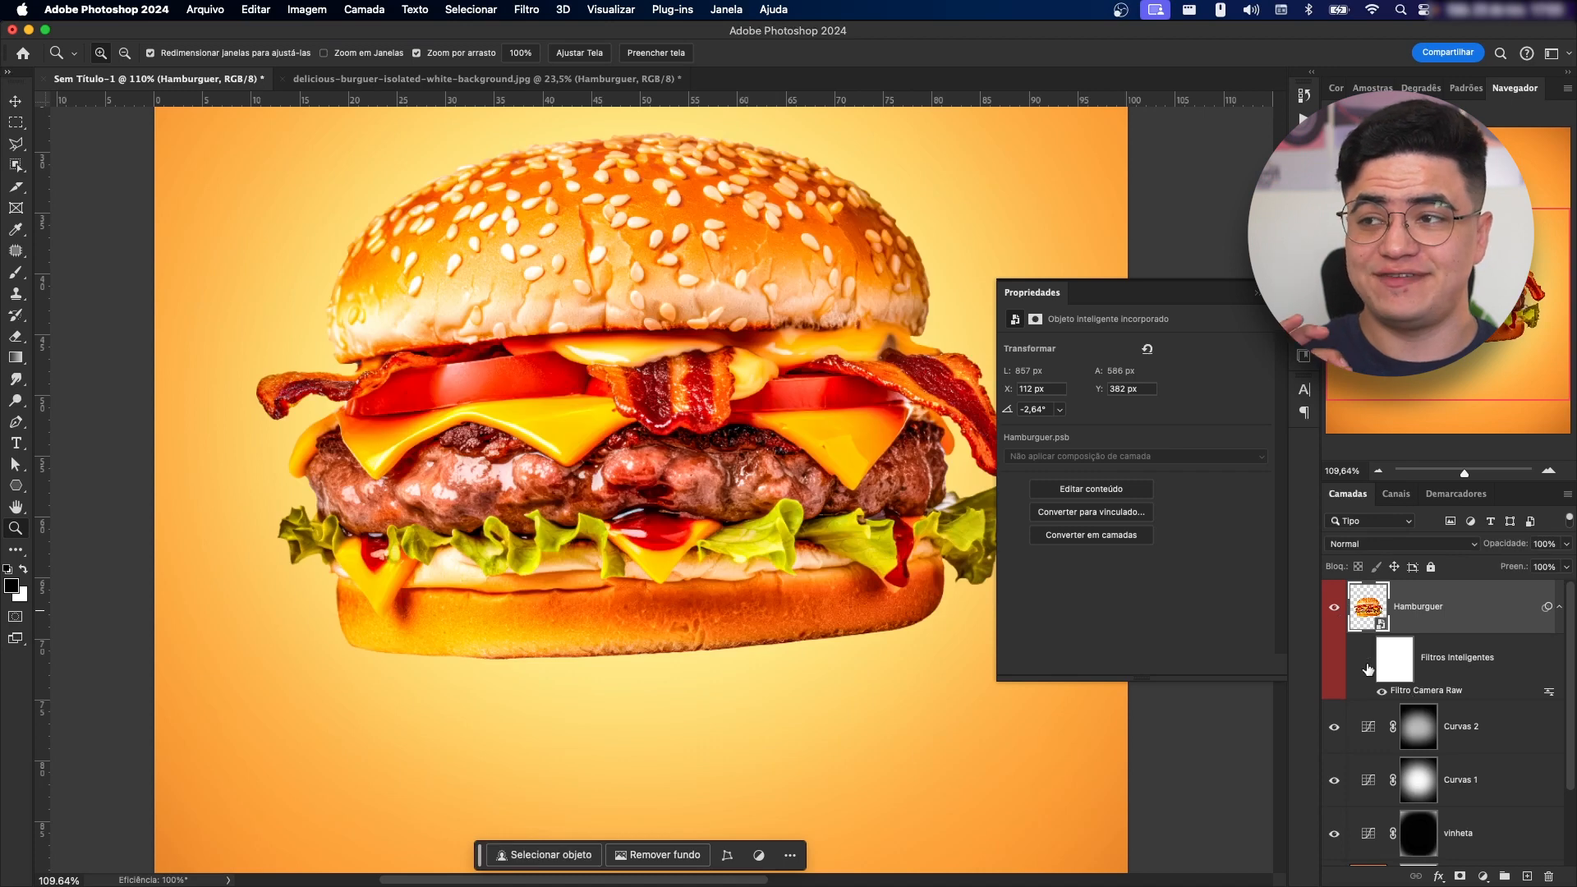
{"action": "left_click", "coordinate": [1367, 663]}
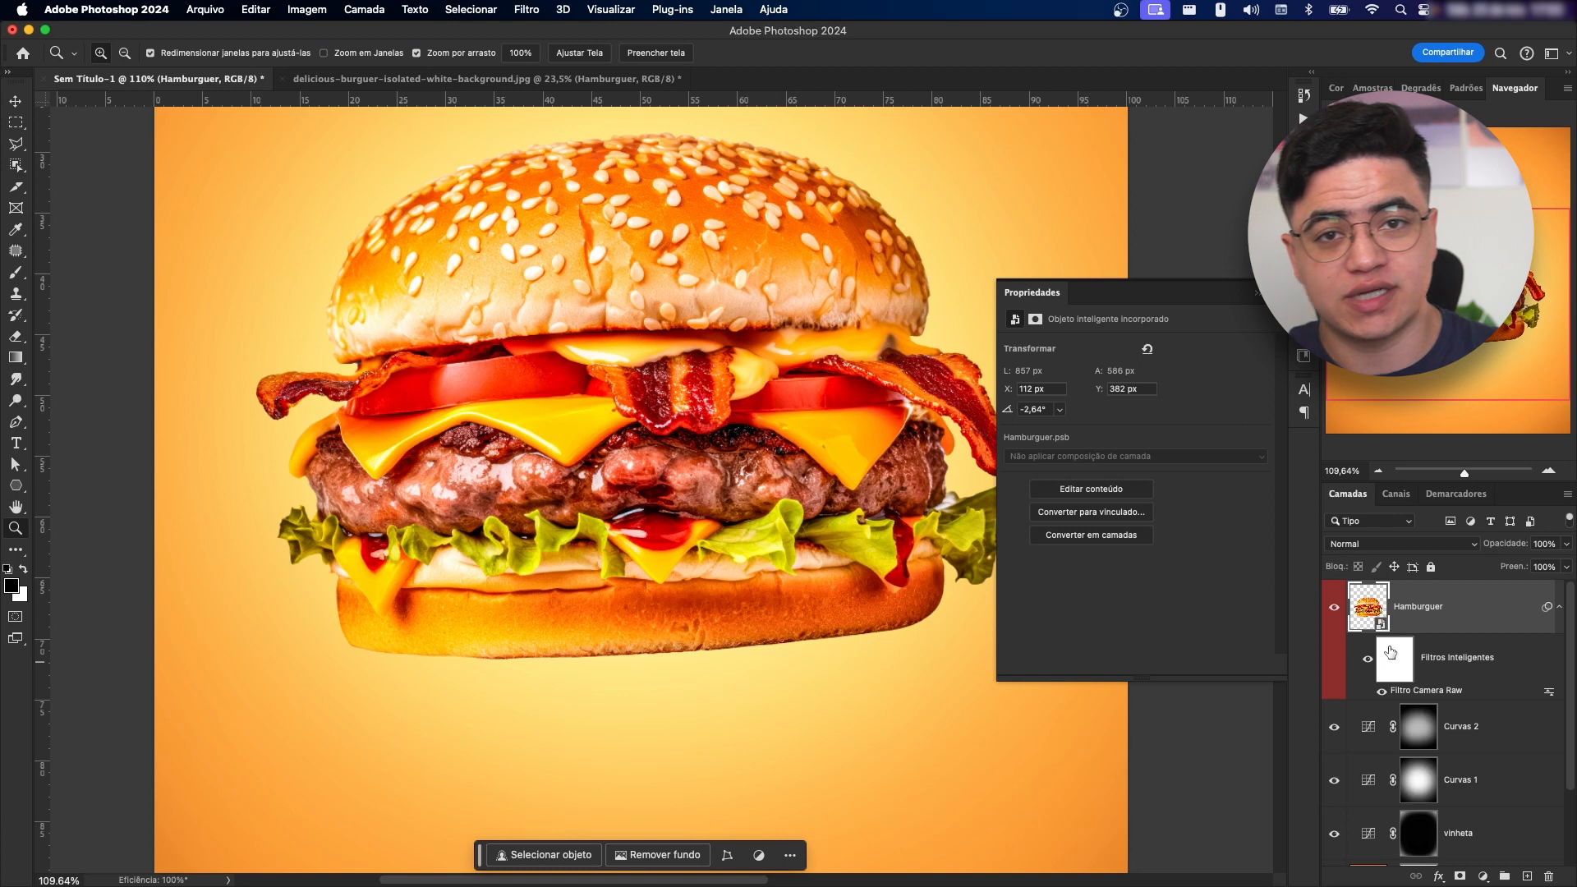
{"action": "mouse_move", "coordinate": [590, 493]}
{"action": "left_mouse_down"}
{"action": "mouse_move", "coordinate": [552, 486]}
{"action": "mouse_move", "coordinate": [579, 490]}
{"action": "left_mouse_up"}
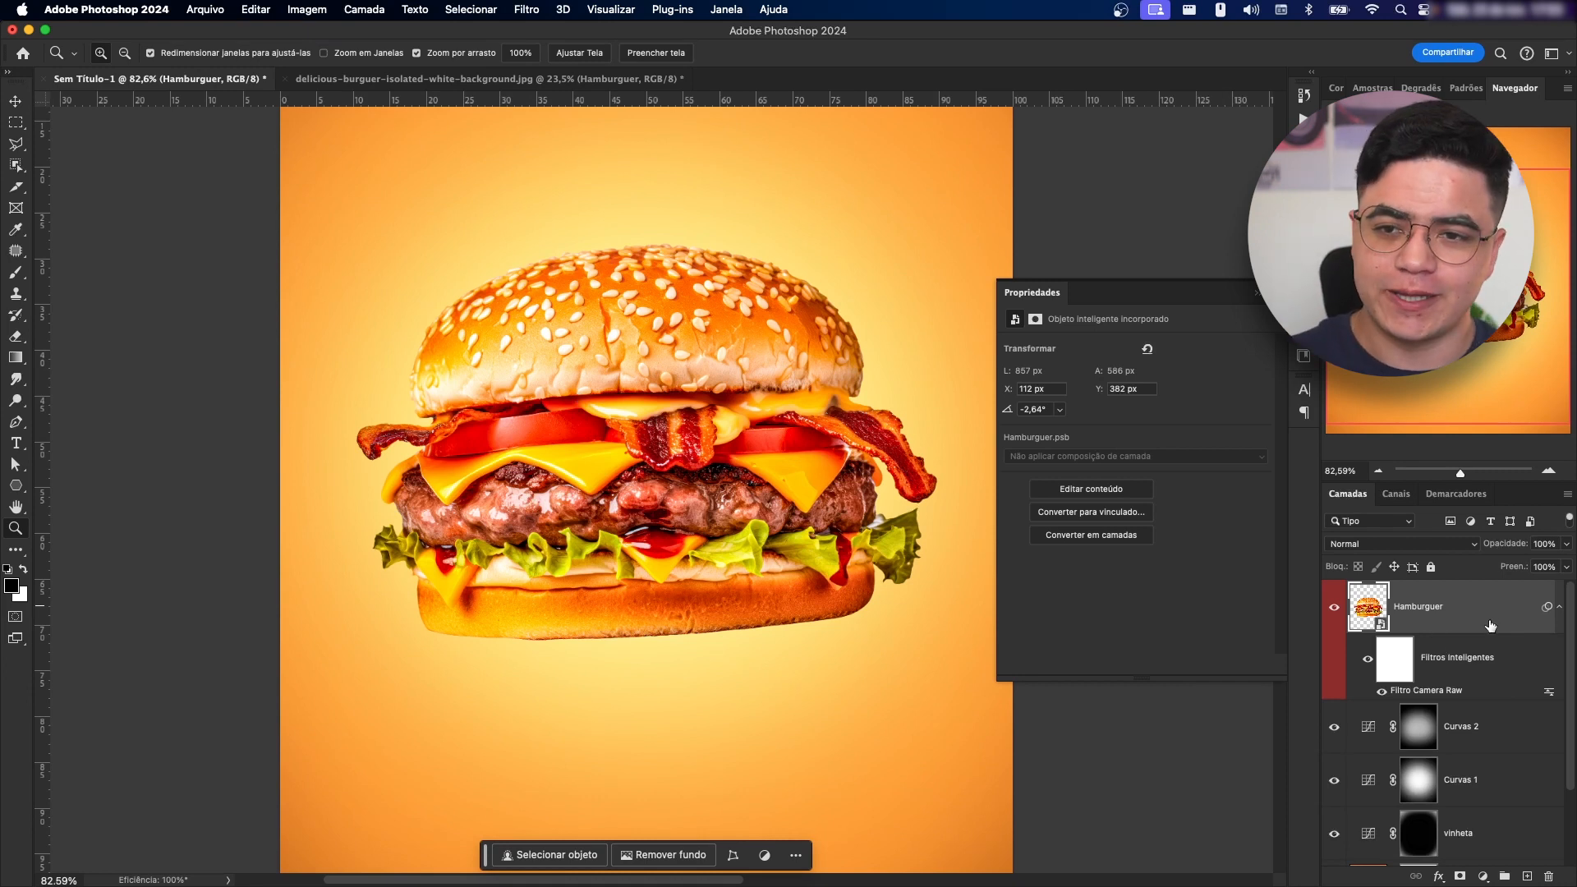
- Create a new empty layer above Hamburguer and clip it to the burger
{"action": "left_click", "coordinate": [1483, 877]}
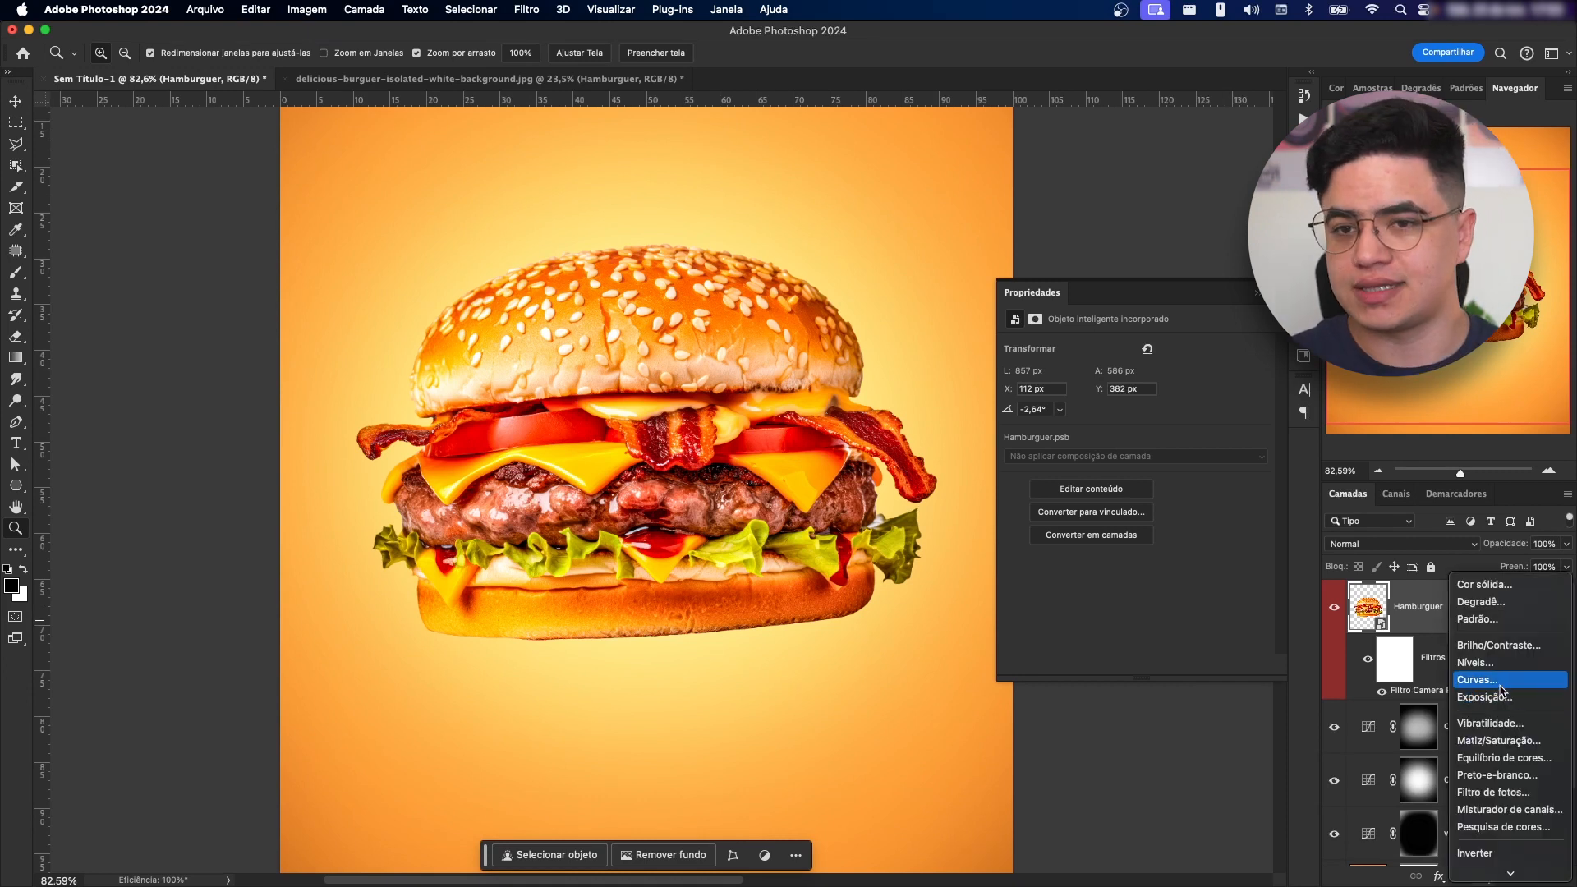
{"action": "left_click", "coordinate": [1443, 698]}
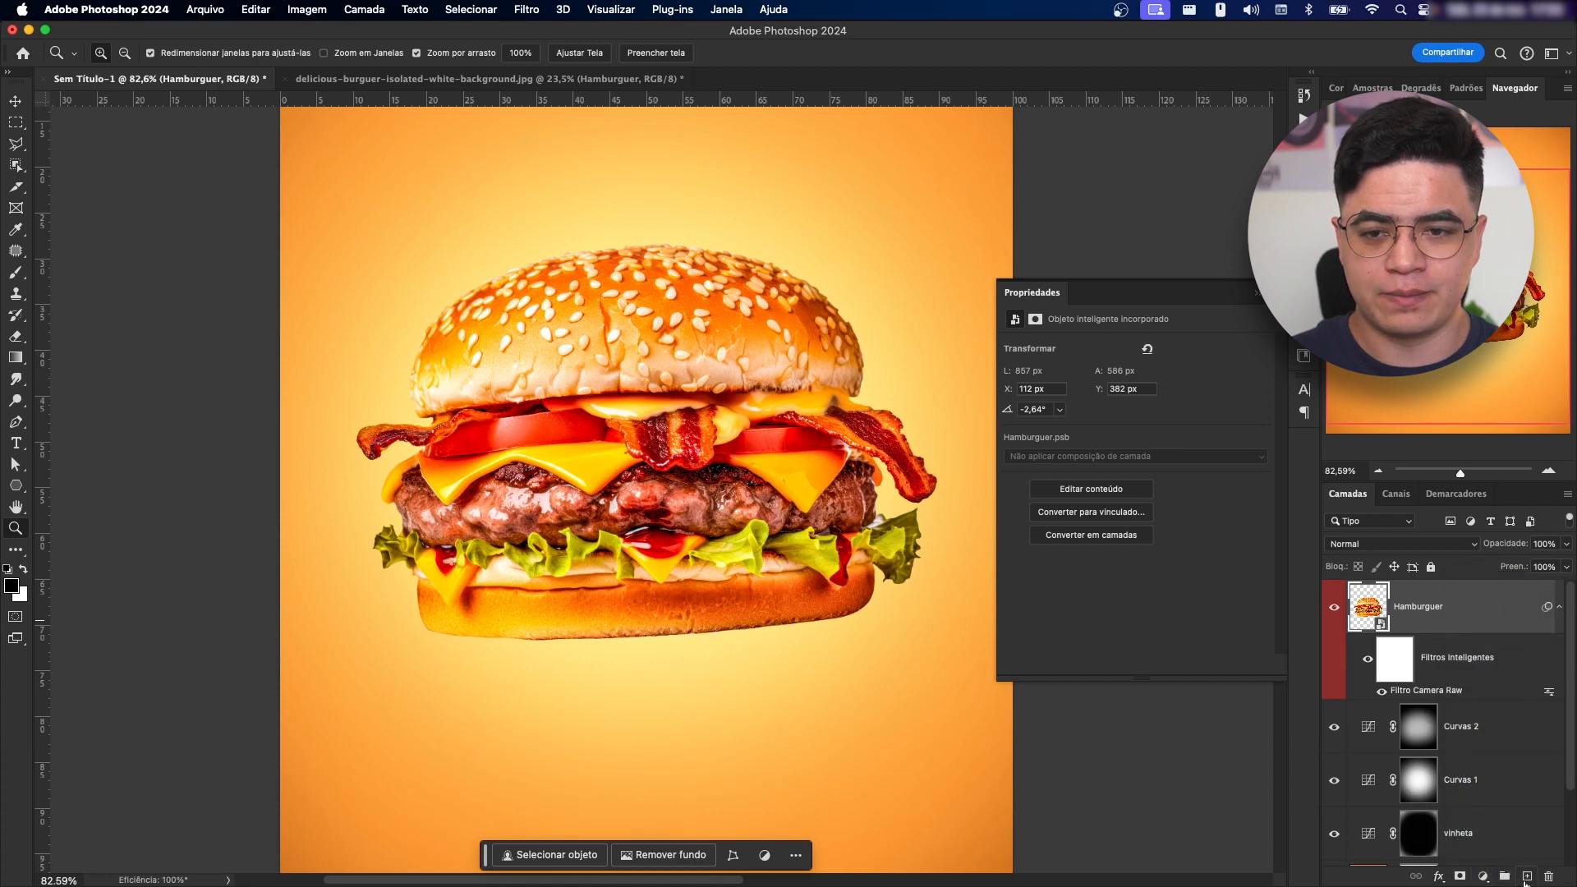
{"action": "left_click", "coordinate": [1526, 878]}
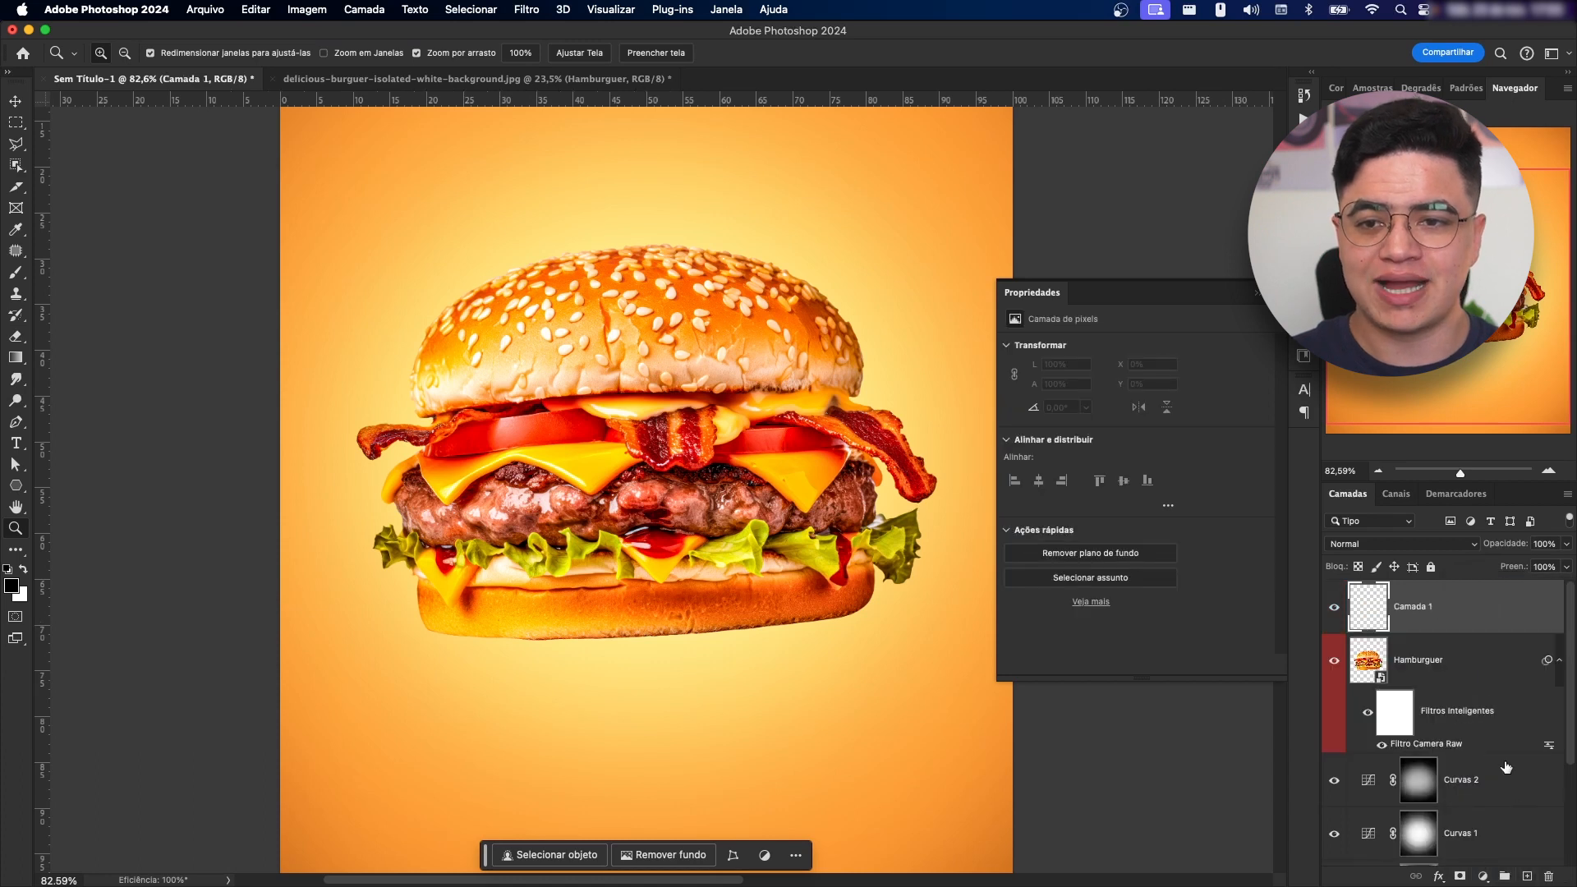
{"action": "left_click", "coordinate": [1455, 629], "text": "alt"}
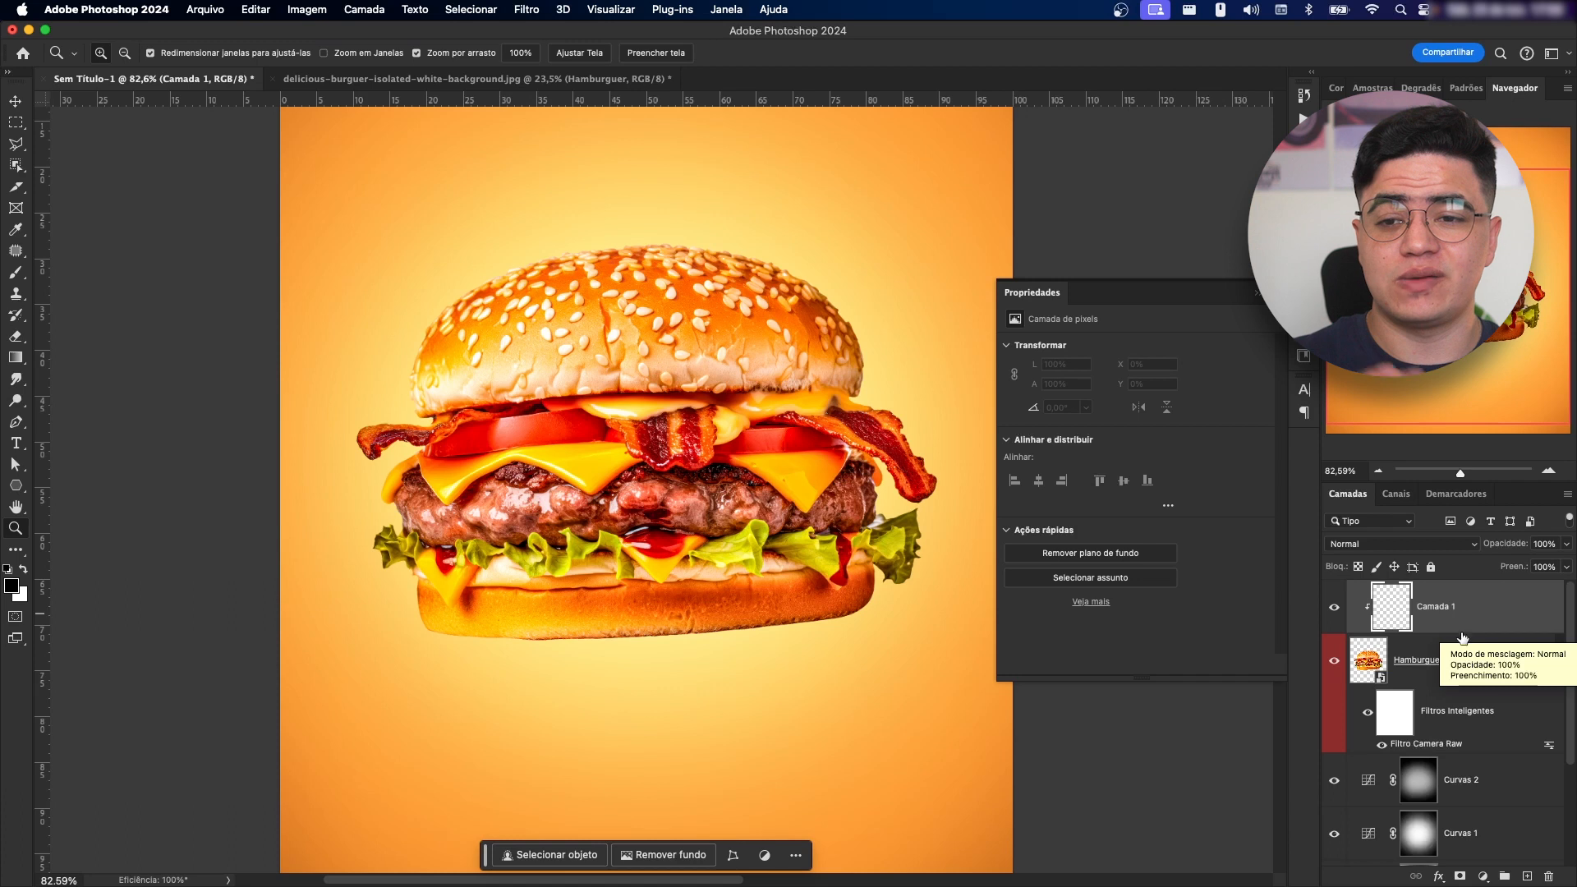
{"action": "left_click", "coordinate": [1419, 670]}
{"action": "left_click", "coordinate": [1449, 615]}
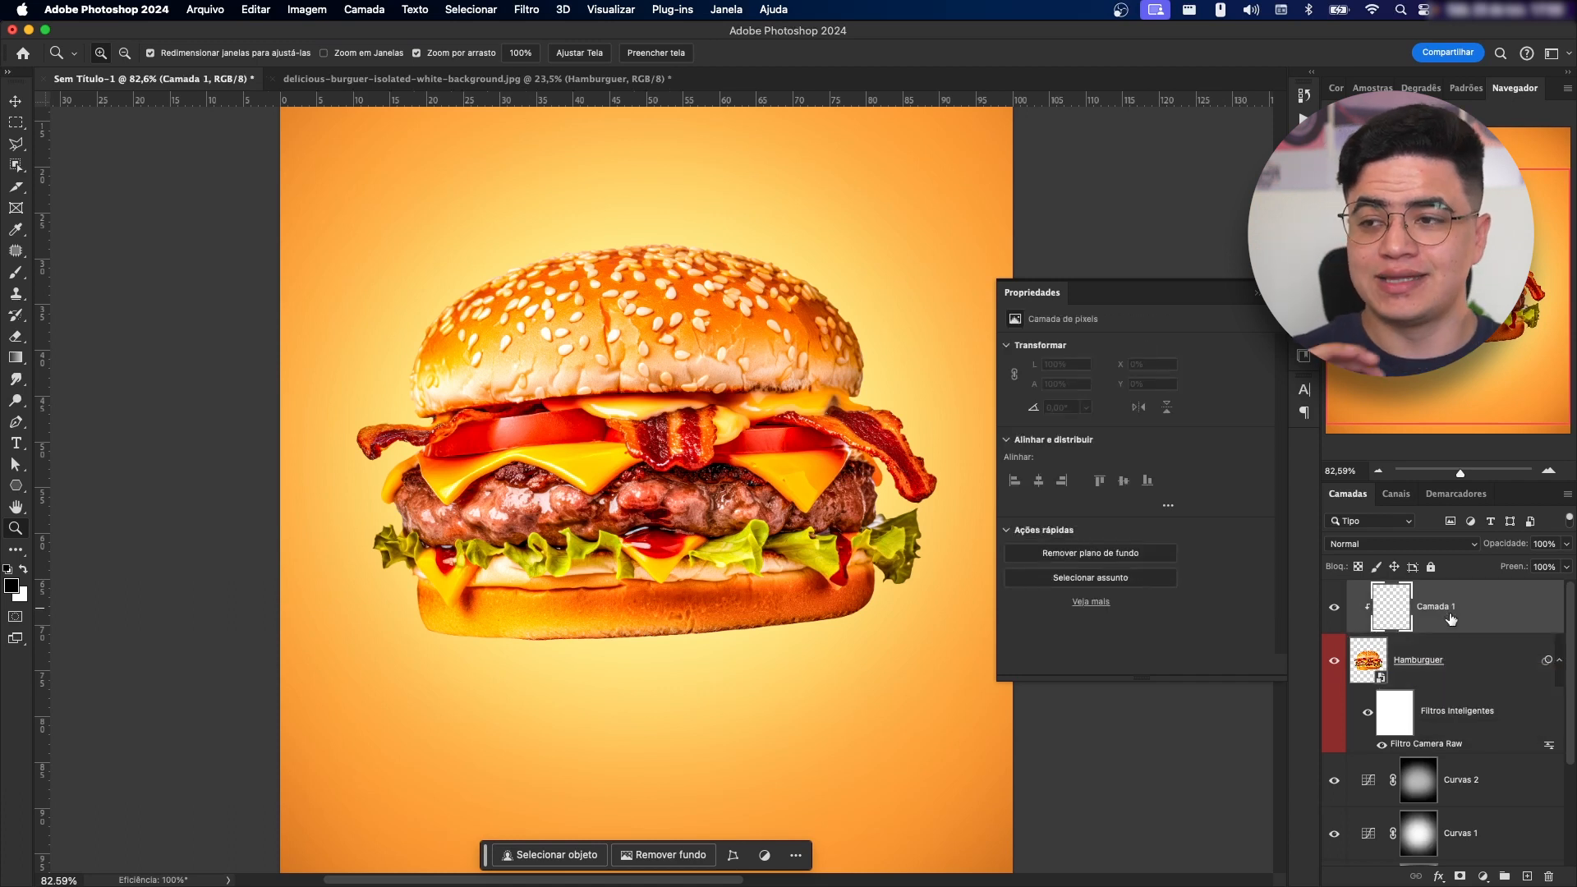
- Activate the Brush tool and set the clipped layer's blend mode to Sobrepor
{"action": "left_click_drag", "start_coordinate": [516, 387], "coordinate": [683, 382]}
{"action": "left_click_drag", "start_coordinate": [682, 382], "coordinate": [586, 521]}
{"action": "key", "text": "b"}
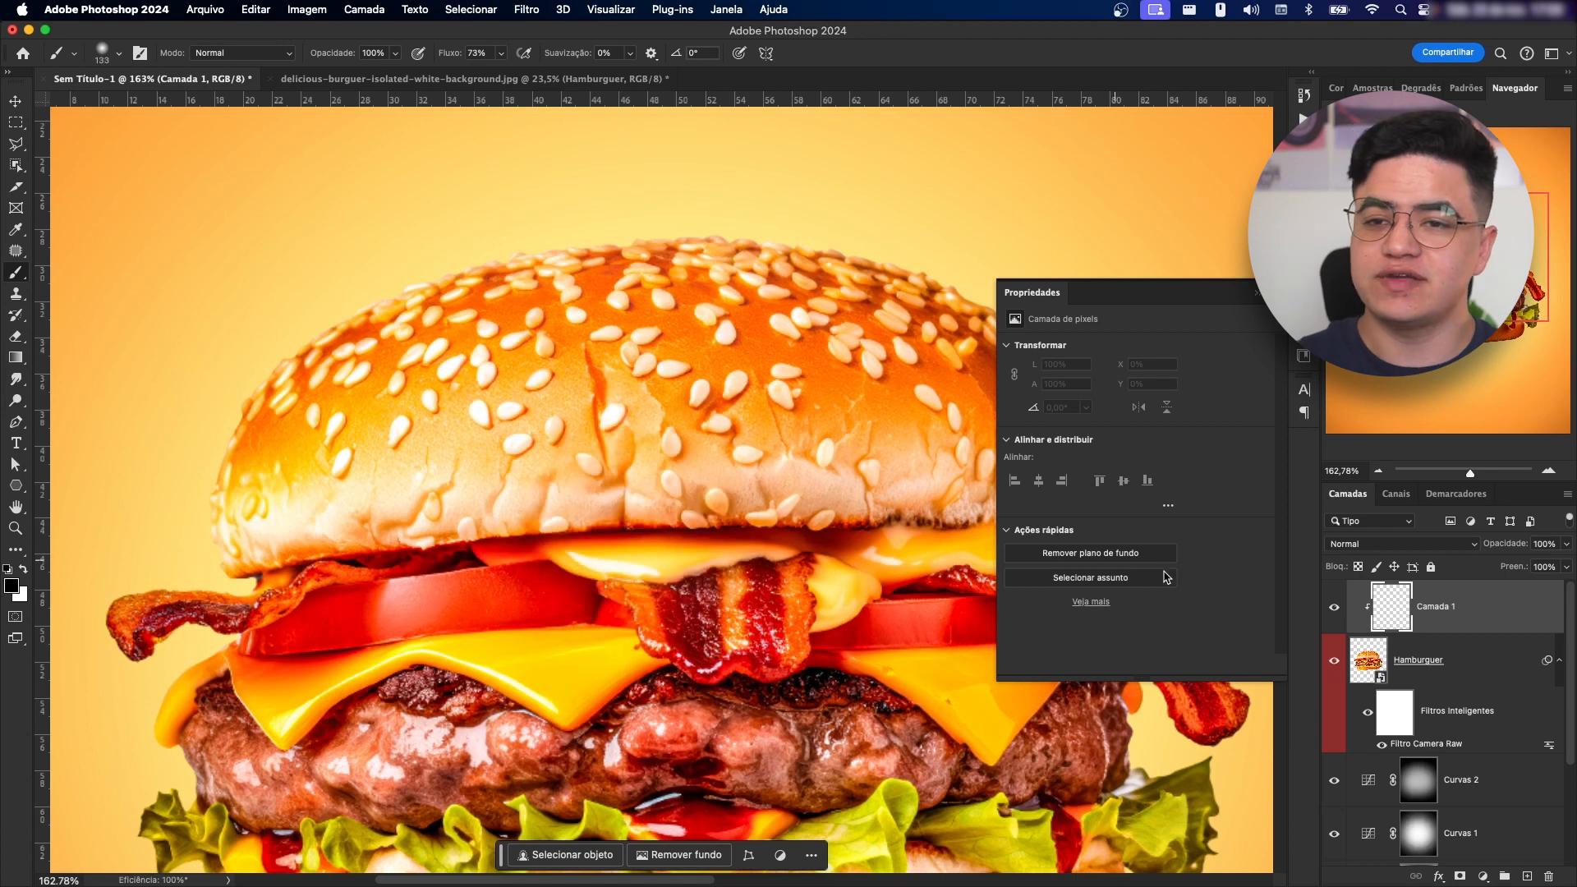
{"action": "left_click", "coordinate": [1431, 546]}
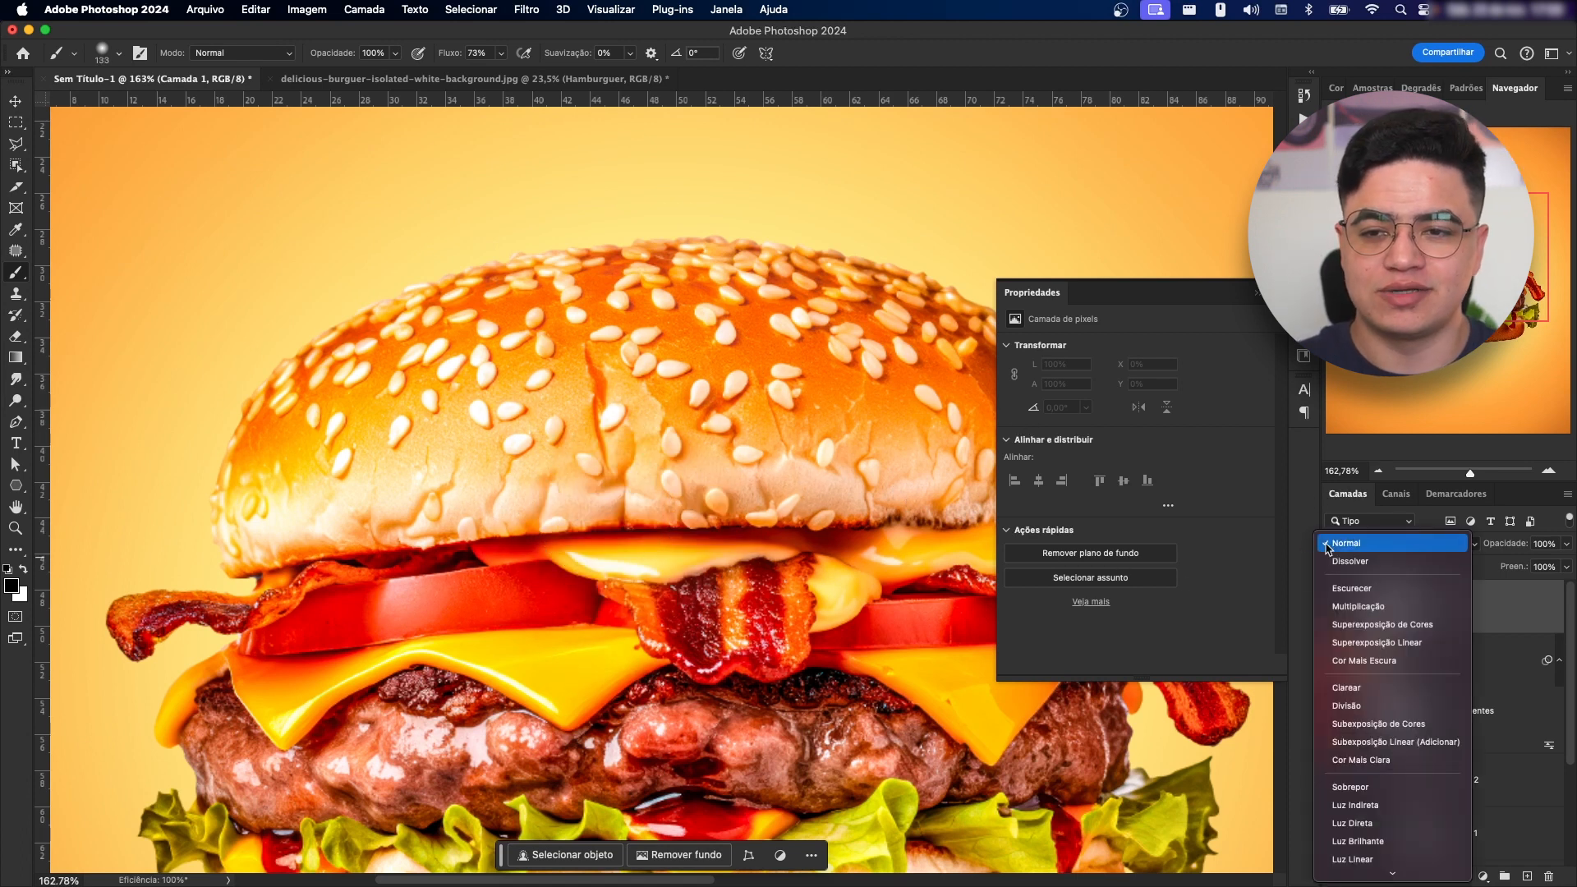
{"action": "left_click", "coordinate": [1375, 788]}
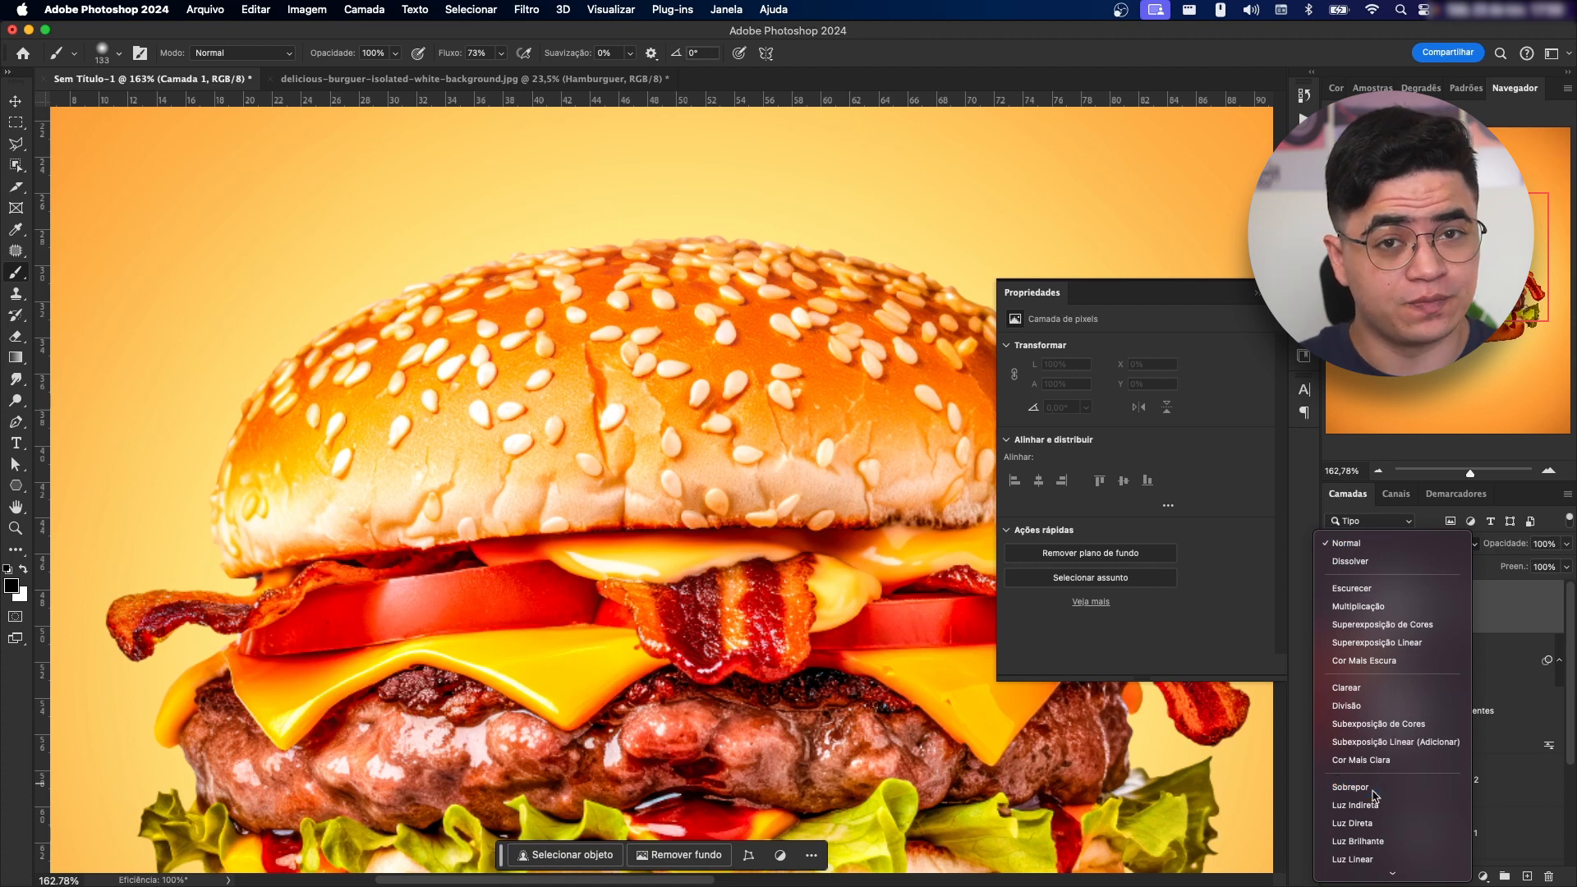
{"action": "left_click_drag", "start_coordinate": [510, 548], "coordinate": [513, 477]}
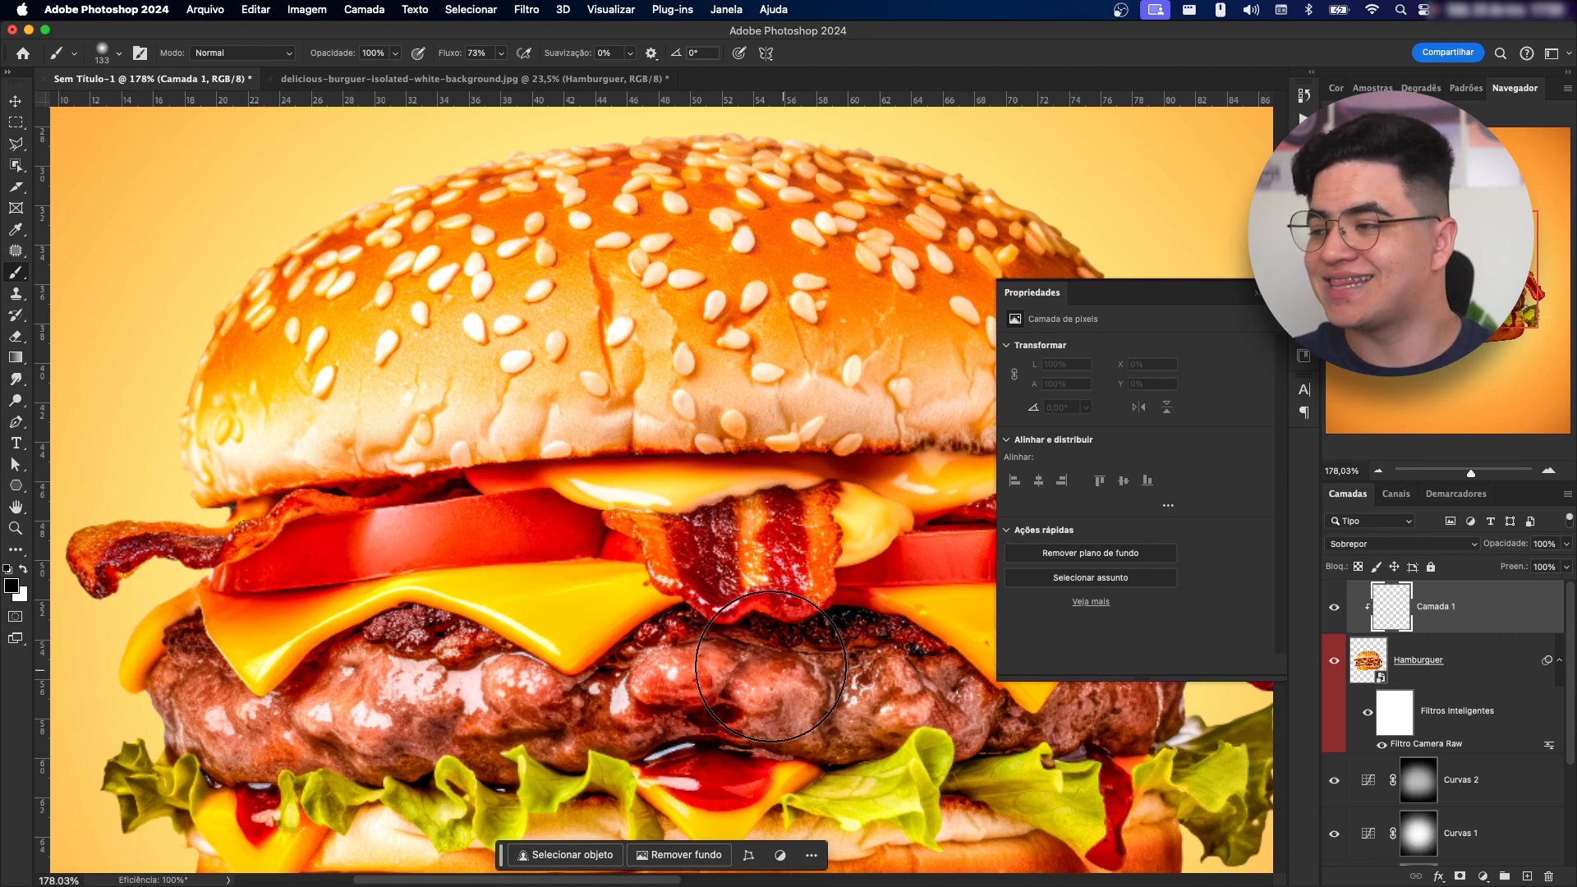
{"action": "left_click", "coordinate": [10, 588]}
{"action": "left_click", "coordinate": [1080, 611]}
{"action": "left_click", "coordinate": [1303, 594]}
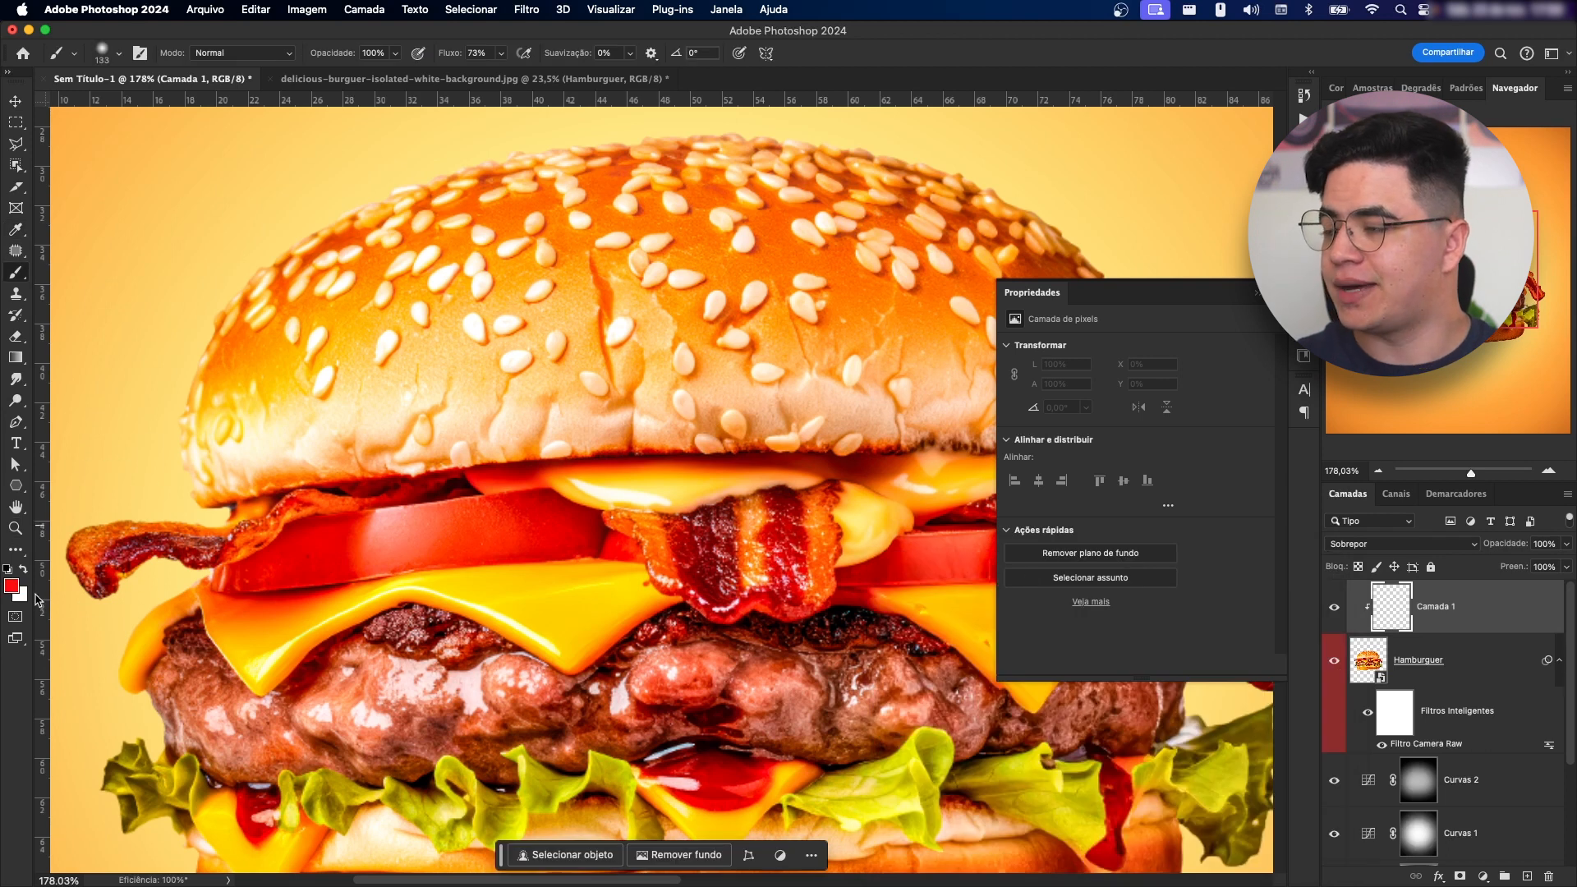
{"action": "left_click", "coordinate": [8, 569]}
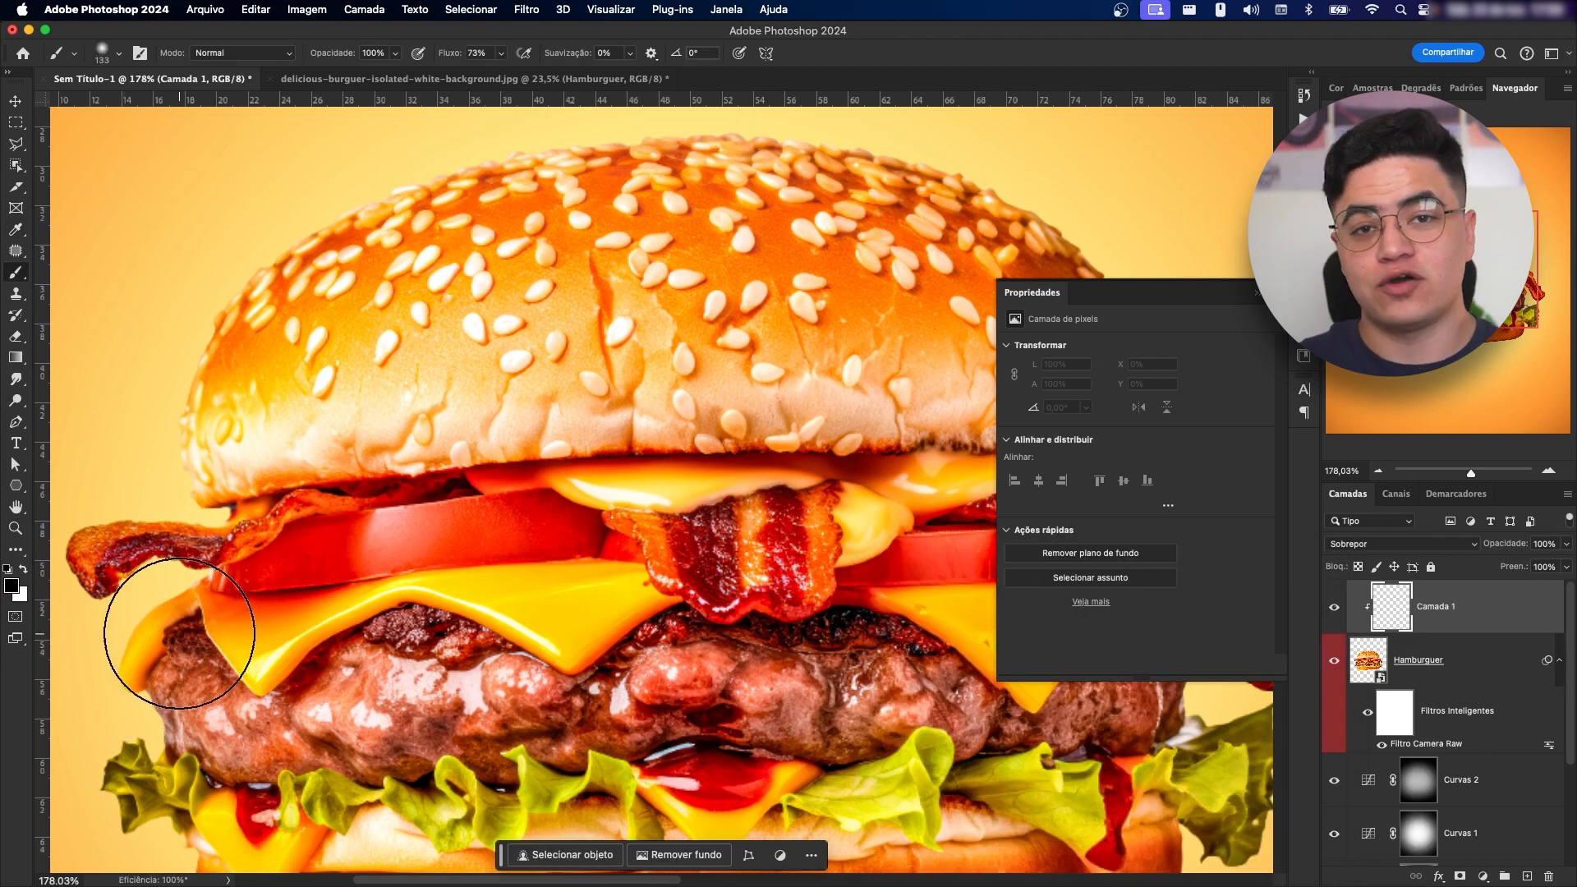
- Reduce the brush flow to 14% and its opacity to 23%
{"action": "left_click_drag", "start_coordinate": [487, 390], "coordinate": [445, 533]}
{"action": "left_click_drag", "start_coordinate": [575, 456], "coordinate": [608, 448]}
{"action": "left_click", "coordinate": [502, 53]}
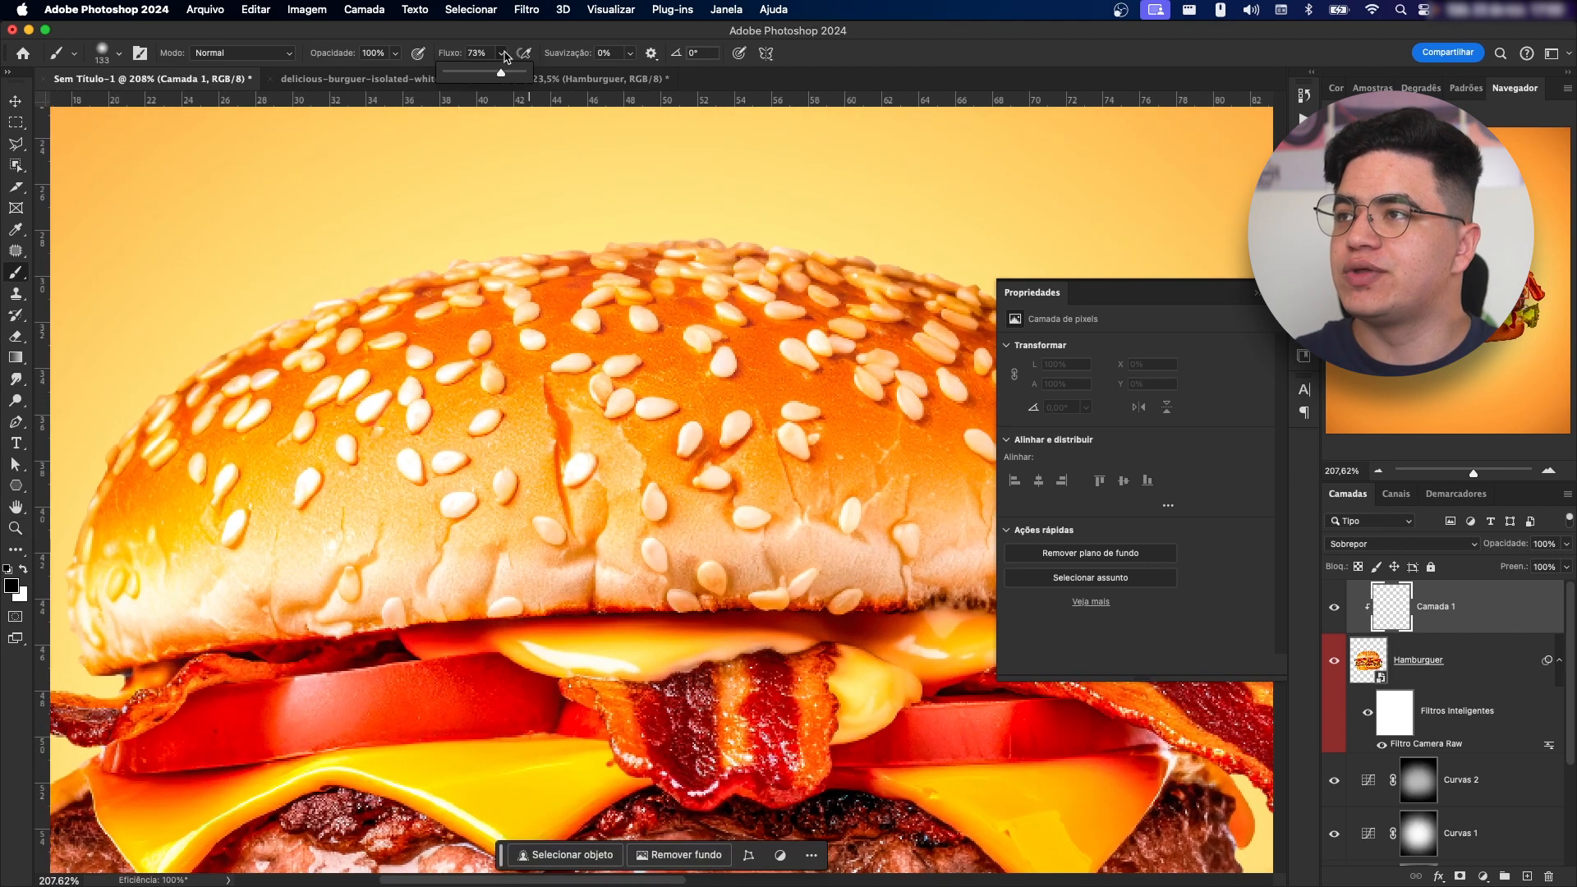
{"action": "left_click", "coordinate": [395, 54]}
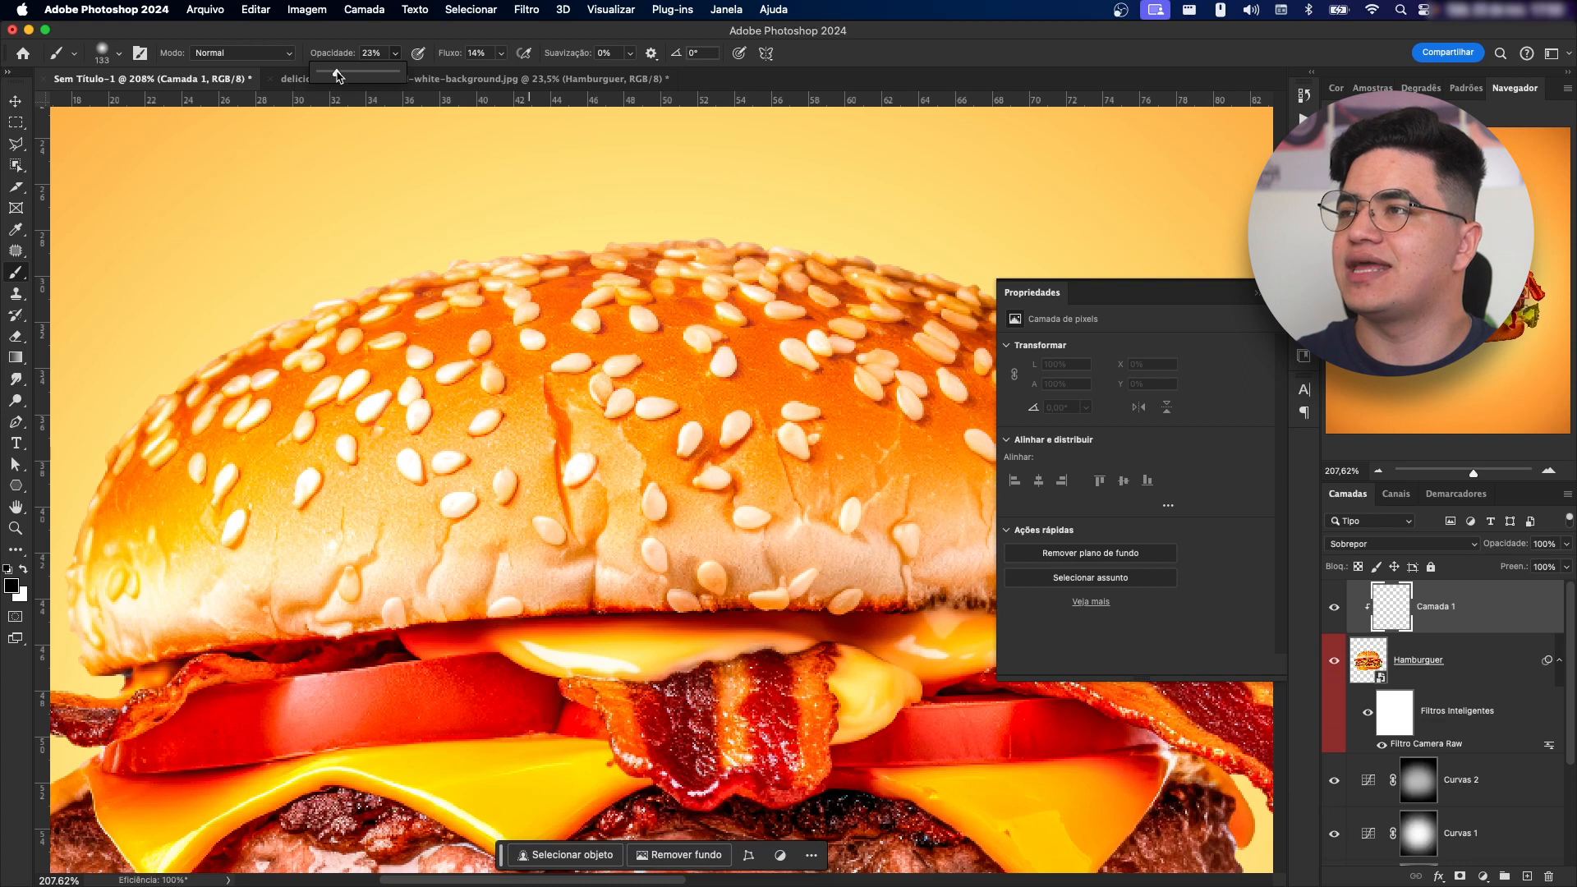
- Paint soft white highlights along the lower part of the top bun on the clipped layer, reducing the brush to 53 px
{"action": "left_click_drag", "start_coordinate": [614, 497], "coordinate": [552, 557]}
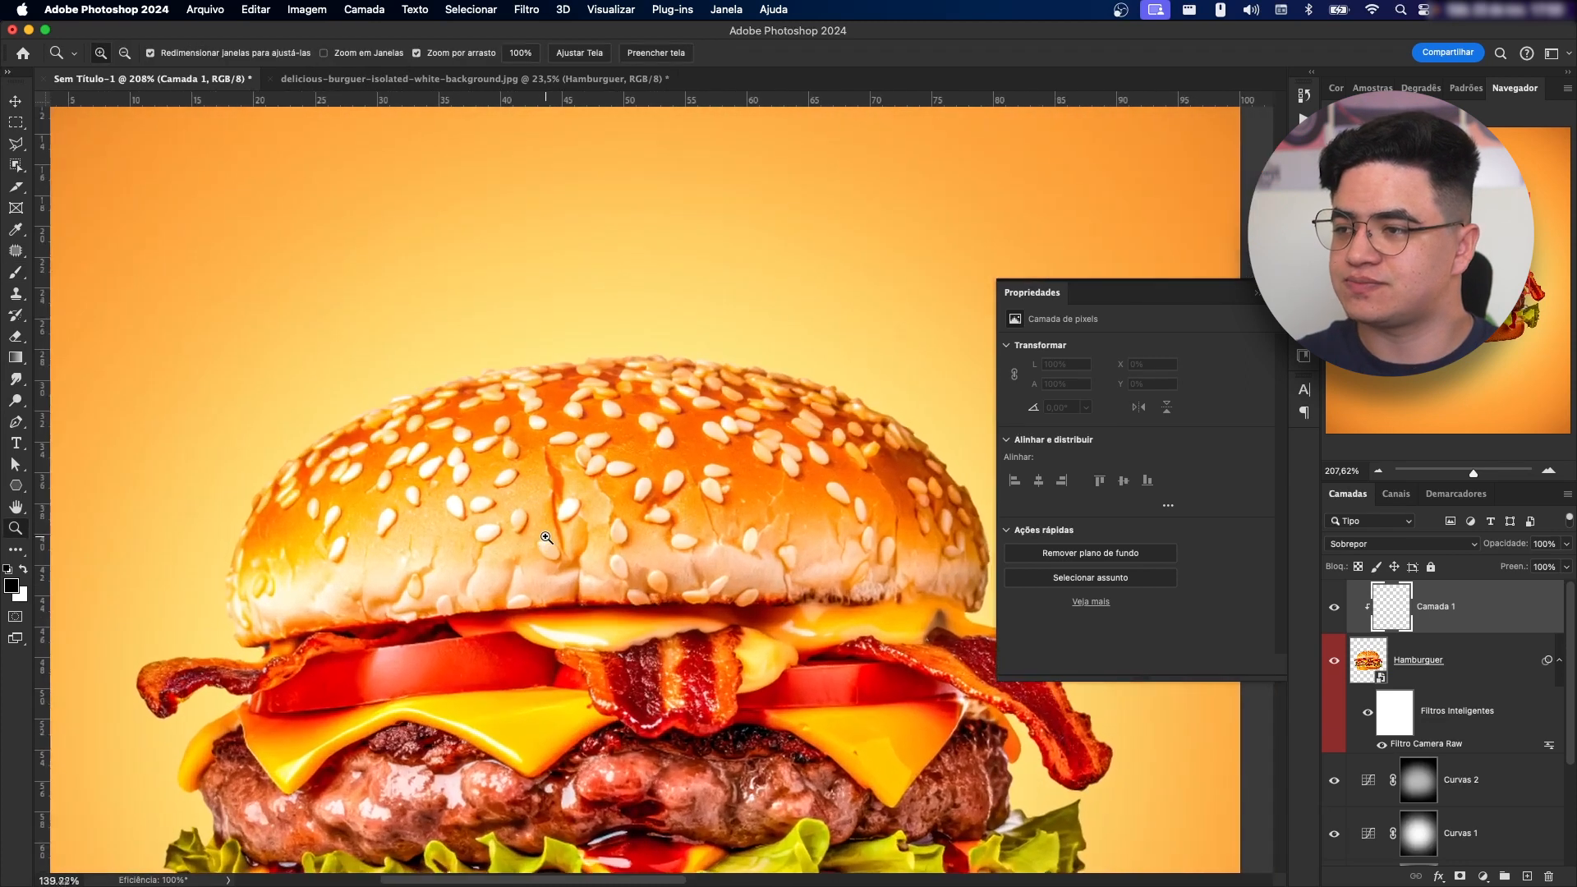
{"action": "scroll", "coordinate": [553, 558], "scroll_direction": "up", "scroll_amount": 3}
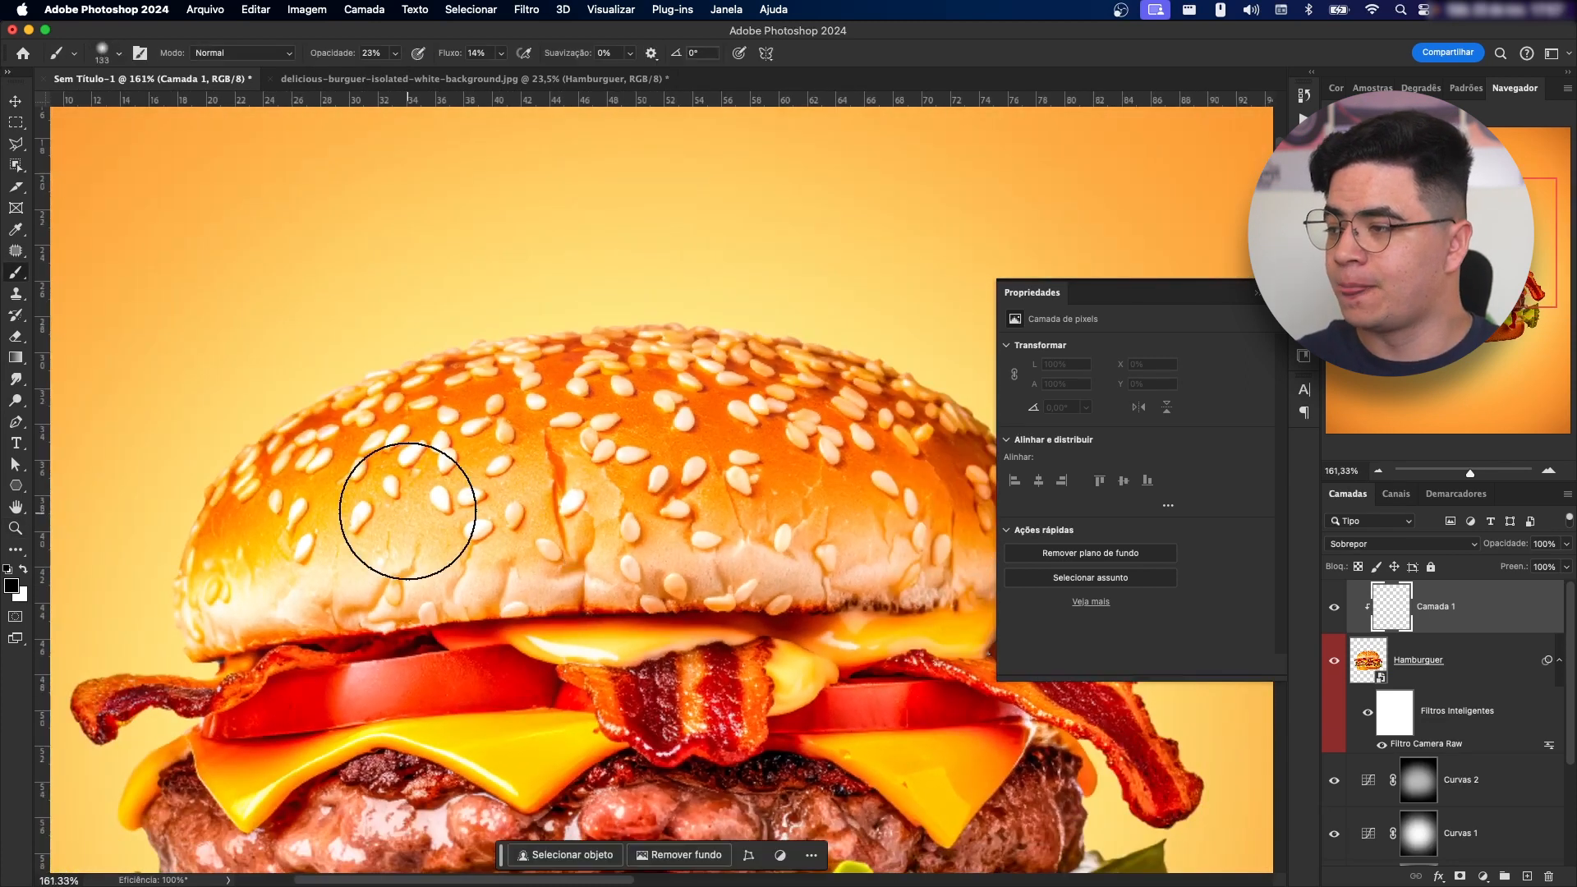
{"action": "mouse_move", "coordinate": [407, 511]}
{"action": "left_mouse_down"}
{"action": "mouse_move", "coordinate": [368, 509]}
{"action": "mouse_move", "coordinate": [381, 511]}
{"action": "left_mouse_up"}
{"action": "key", "text": "x"}
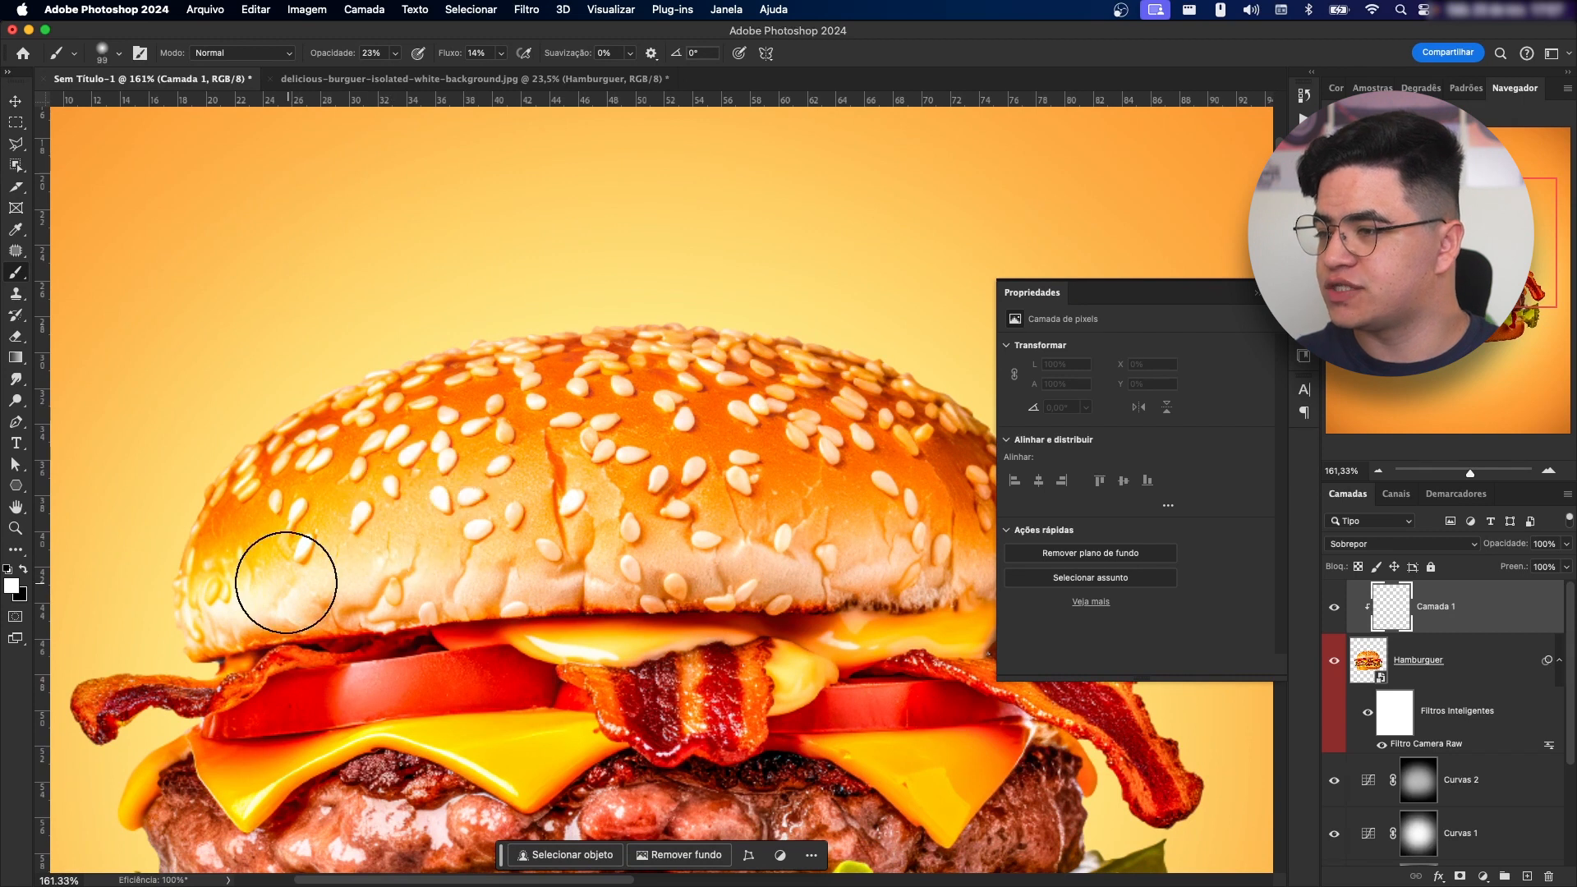
{"action": "key", "text": "bracketleft"}
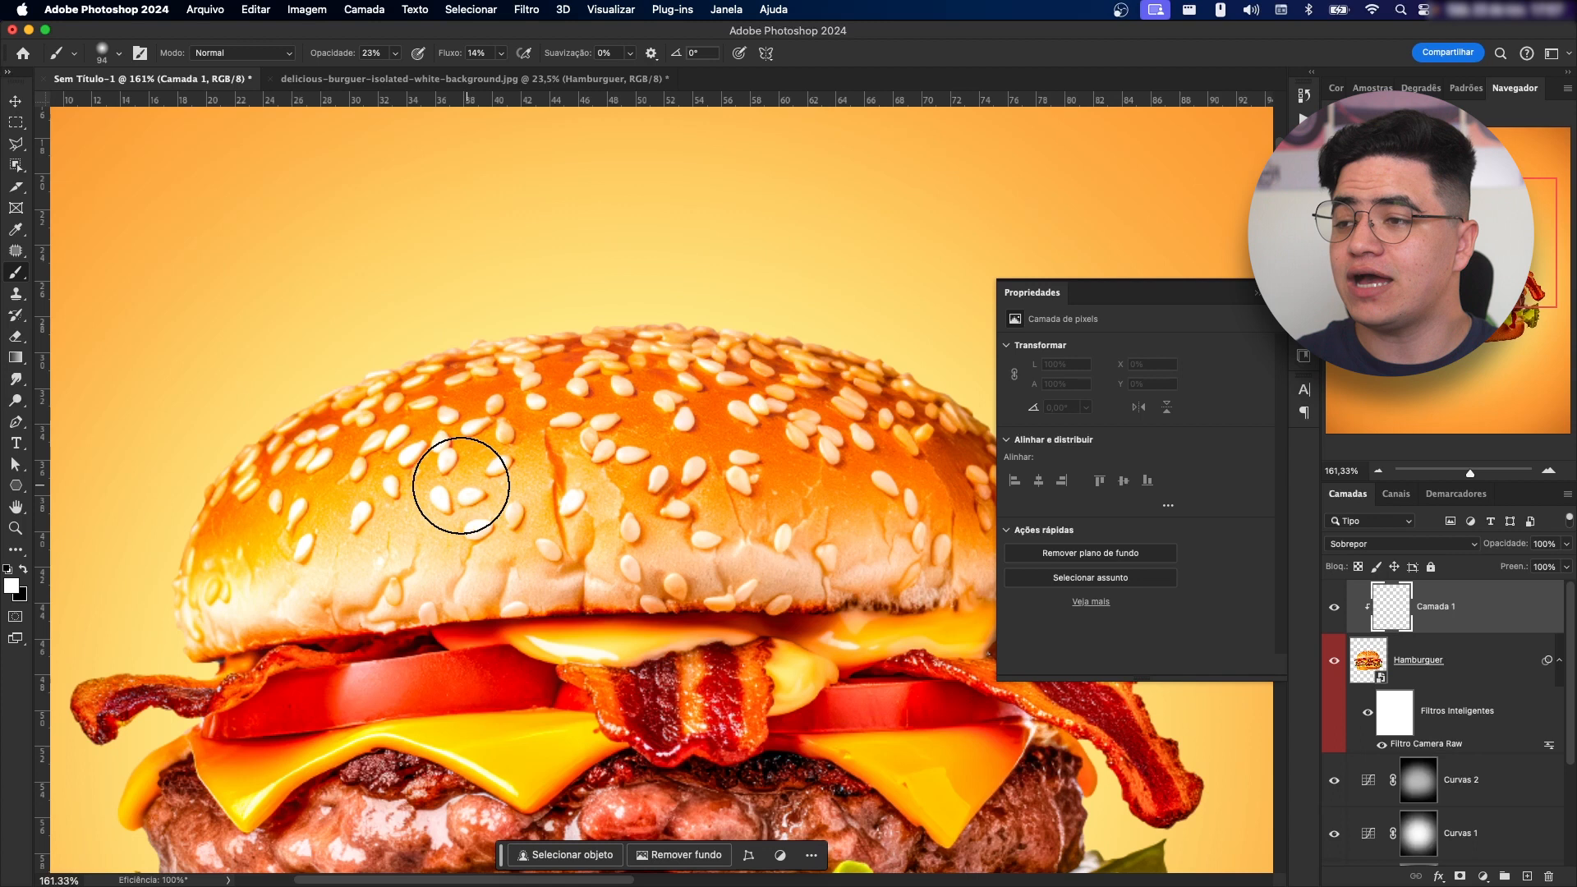
{"action": "left_click_drag", "start_coordinate": [866, 553], "coordinate": [854, 546]}
{"action": "scroll", "coordinate": [668, 535], "scroll_direction": "right", "scroll_amount": 5}
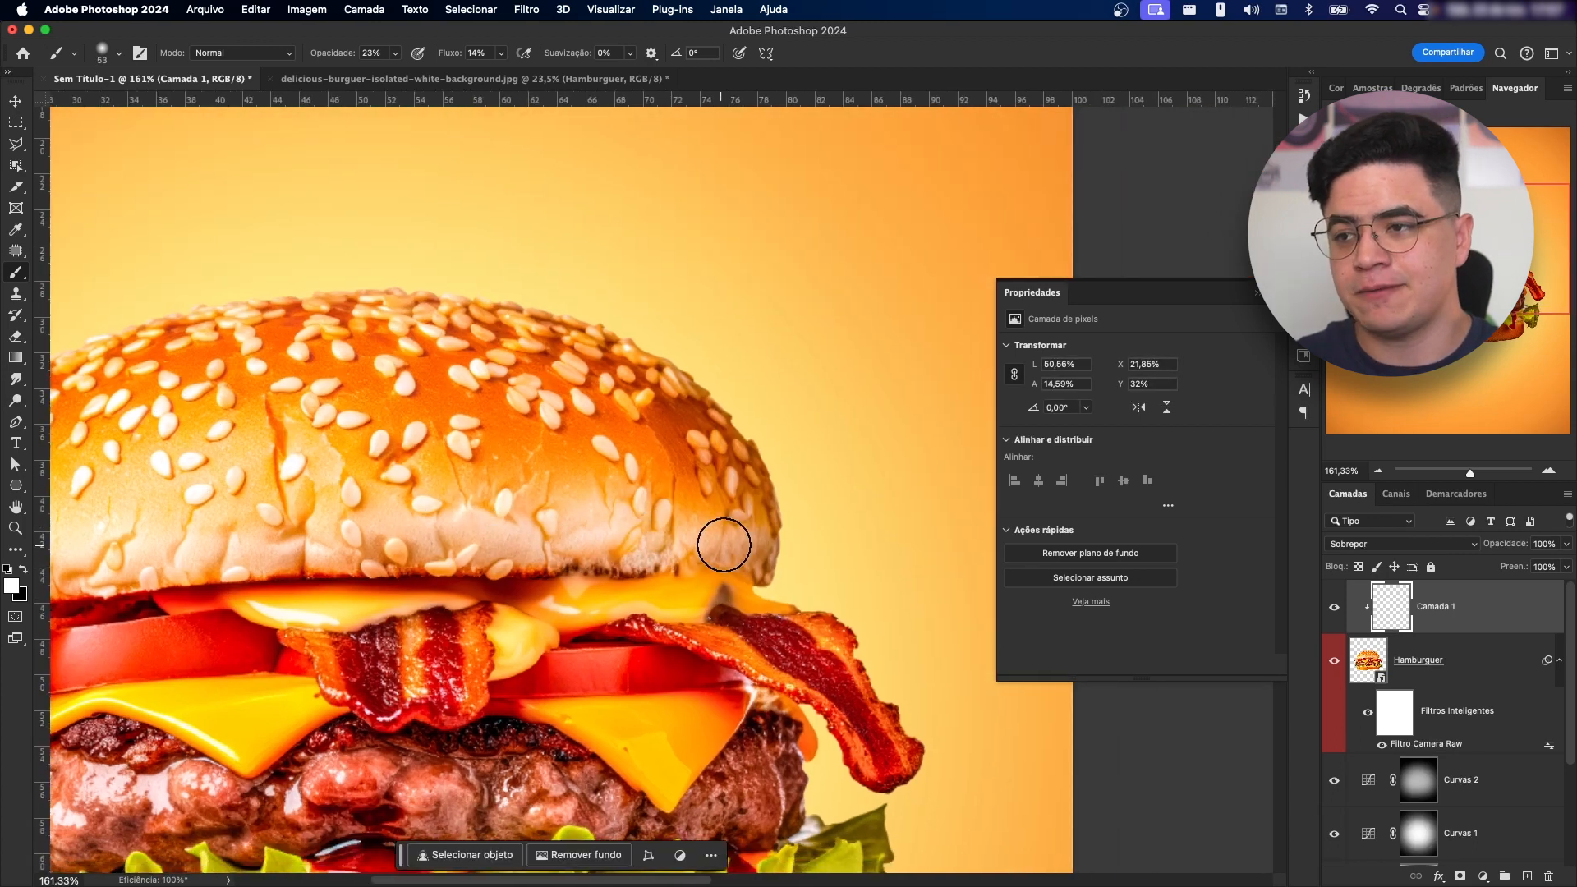
{"action": "scroll", "coordinate": [456, 522], "scroll_direction": "left", "scroll_amount": 5}
{"action": "scroll", "coordinate": [456, 522], "scroll_direction": "up", "scroll_amount": 2}
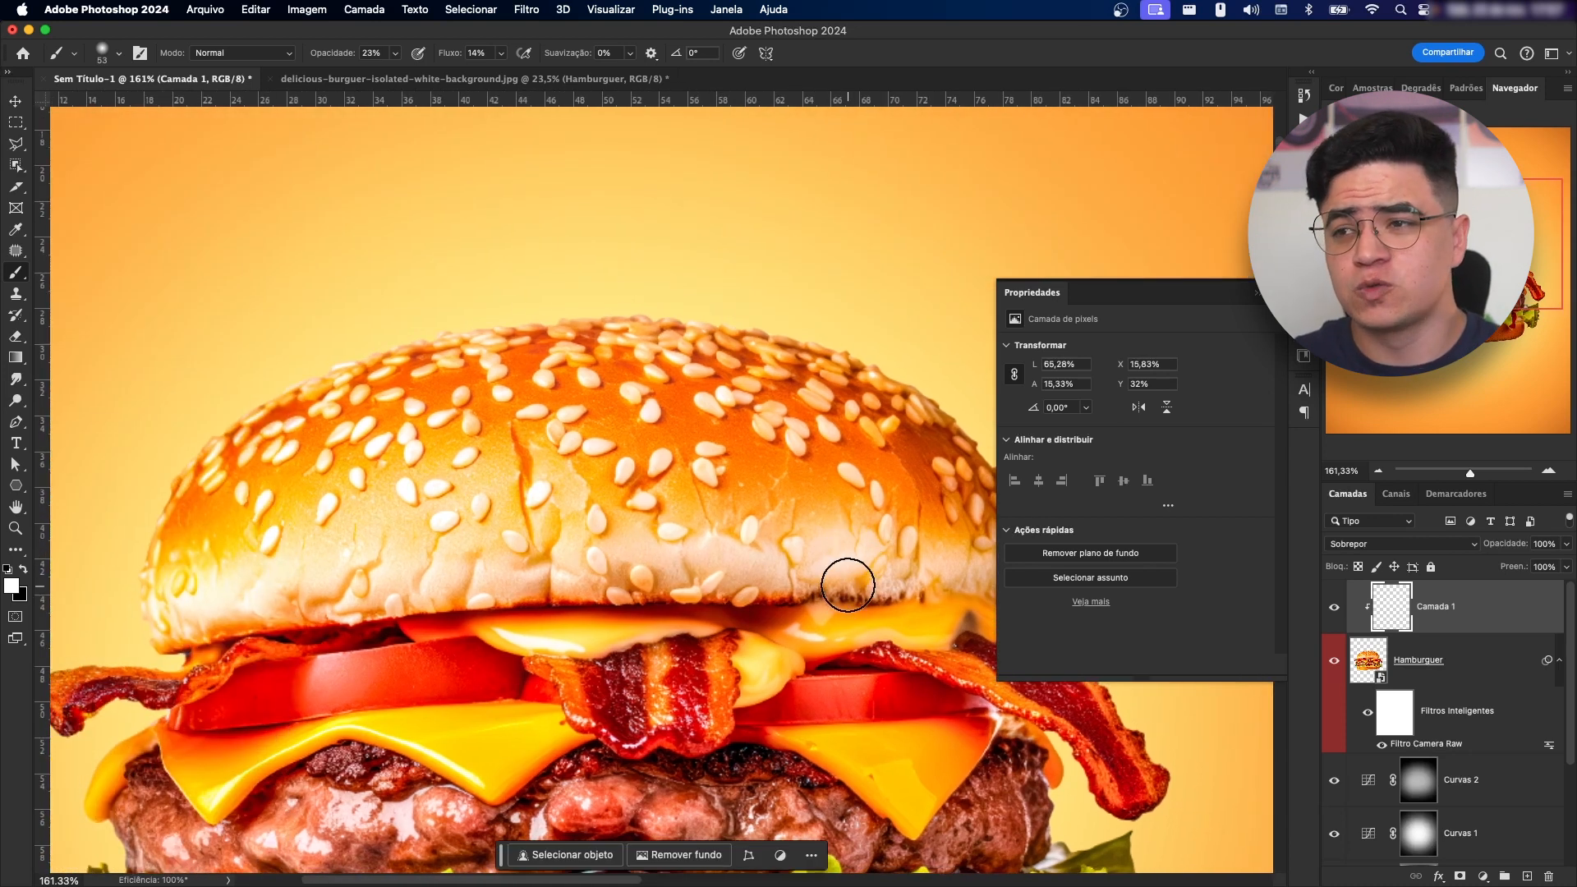
- Finish the white highlight on the top bun, then paint soft black shadows over the bun and meat patty with a 50 px brush
{"action": "scroll", "coordinate": [847, 590], "scroll_direction": "up", "scroll_amount": 4}
{"action": "left_click_drag", "start_coordinate": [797, 540], "coordinate": [808, 539]}
{"action": "key", "text": "x"}
{"action": "mouse_move", "coordinate": [477, 319]}
{"action": "left_mouse_down"}
{"action": "mouse_move", "coordinate": [262, 337]}
{"action": "mouse_move", "coordinate": [733, 334]}
{"action": "mouse_move", "coordinate": [626, 337]}
{"action": "mouse_move", "coordinate": [149, 493]}
{"action": "mouse_move", "coordinate": [472, 298]}
{"action": "mouse_move", "coordinate": [374, 460]}
{"action": "left_mouse_up"}
{"action": "left_click_drag", "start_coordinate": [497, 510], "coordinate": [444, 276]}
{"action": "left_click_drag", "start_coordinate": [547, 490], "coordinate": [539, 490]}
{"action": "left_click_drag", "start_coordinate": [477, 567], "coordinate": [351, 440]}
{"action": "left_click_drag", "start_coordinate": [682, 608], "coordinate": [668, 608]}
{"action": "mouse_move", "coordinate": [826, 525]}
{"action": "left_mouse_down"}
{"action": "mouse_move", "coordinate": [660, 450]}
{"action": "mouse_move", "coordinate": [672, 439]}
{"action": "left_mouse_up"}
{"action": "mouse_move", "coordinate": [804, 512]}
{"action": "left_mouse_down"}
{"action": "mouse_move", "coordinate": [477, 509]}
{"action": "mouse_move", "coordinate": [490, 509]}
{"action": "left_mouse_up"}
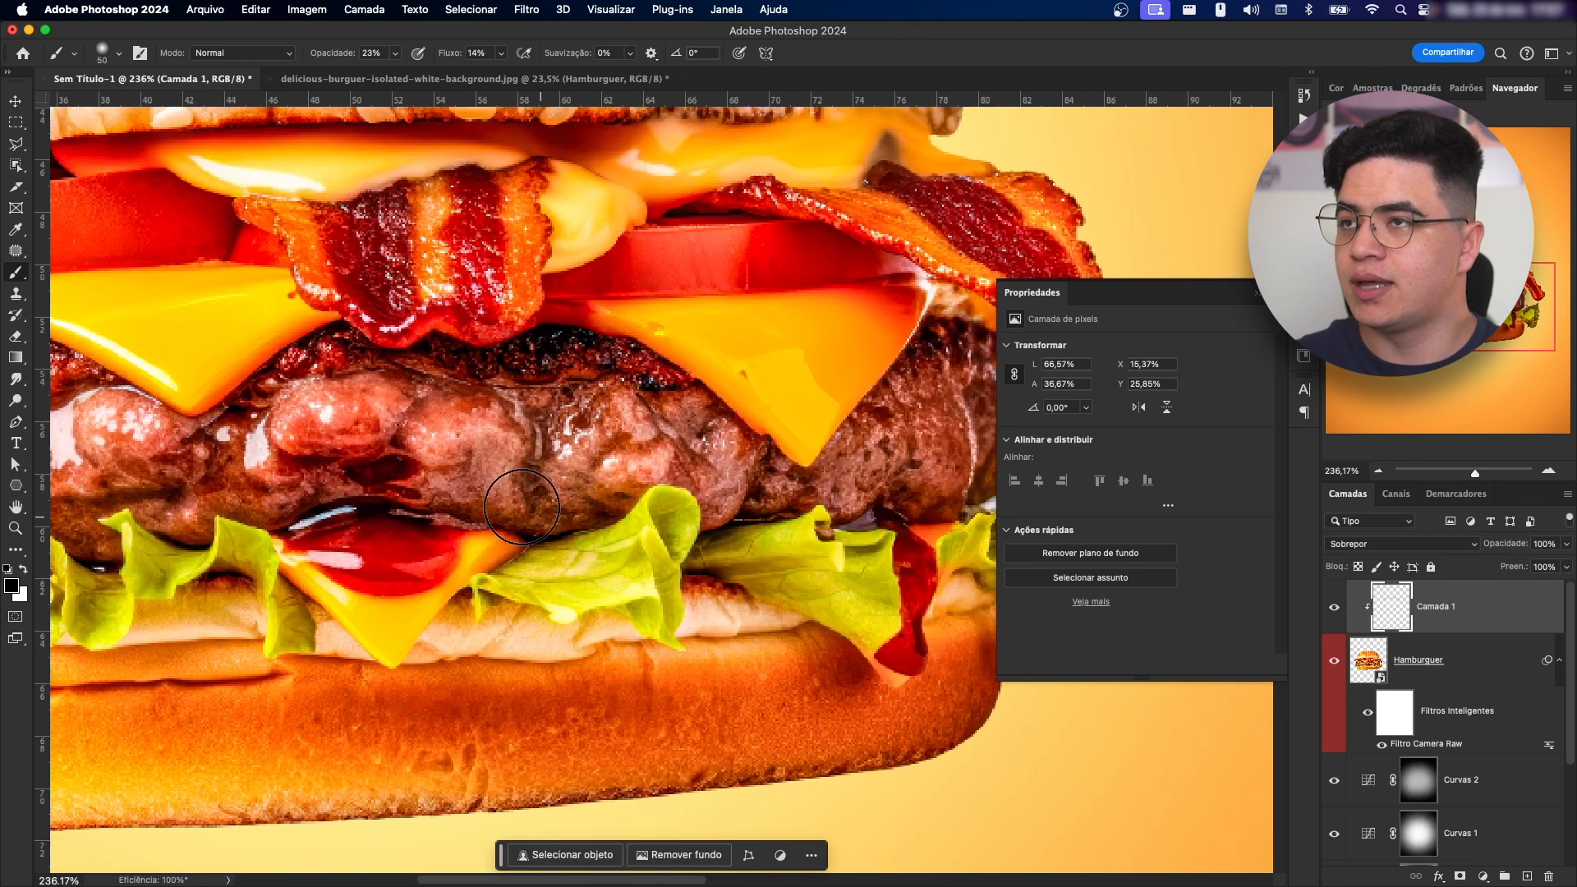
- Raise the brush flow to 22% and paint shading and white highlights around the central tomato and melted cheese at 38 px
{"action": "left_click", "coordinate": [502, 53]}
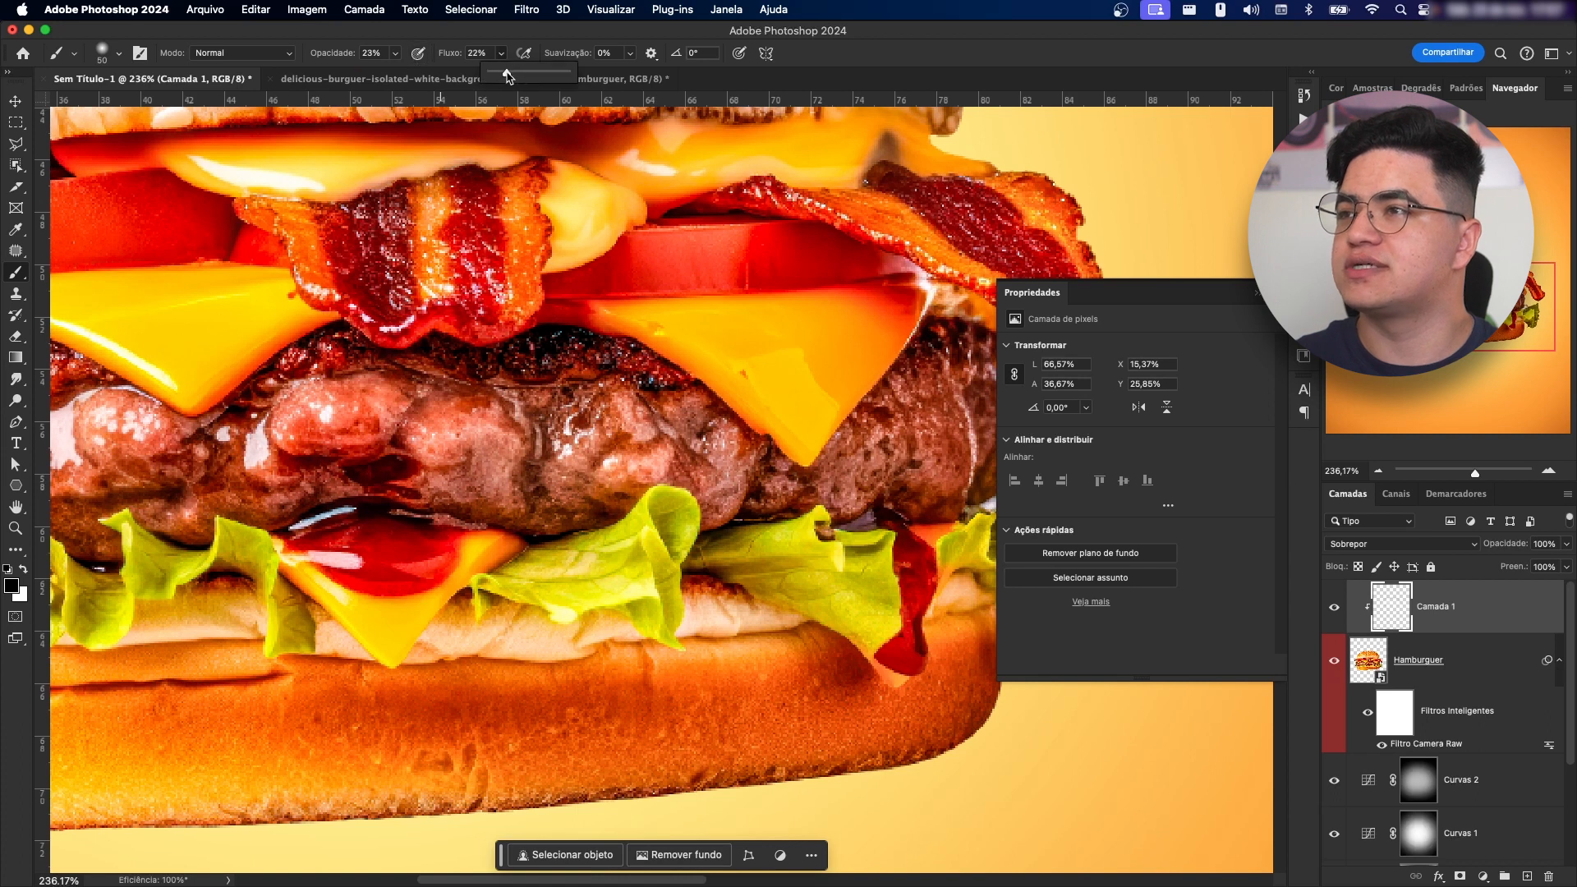
{"action": "mouse_move", "coordinate": [860, 547]}
{"action": "left_mouse_down"}
{"action": "mouse_move", "coordinate": [662, 536]}
{"action": "mouse_move", "coordinate": [796, 468]}
{"action": "mouse_move", "coordinate": [759, 316]}
{"action": "mouse_move", "coordinate": [775, 289]}
{"action": "left_mouse_up"}
{"action": "mouse_move", "coordinate": [591, 227]}
{"action": "left_mouse_down"}
{"action": "mouse_move", "coordinate": [778, 362]}
{"action": "mouse_move", "coordinate": [754, 331]}
{"action": "mouse_move", "coordinate": [722, 370]}
{"action": "mouse_move", "coordinate": [767, 367]}
{"action": "mouse_move", "coordinate": [543, 380]}
{"action": "left_mouse_up"}
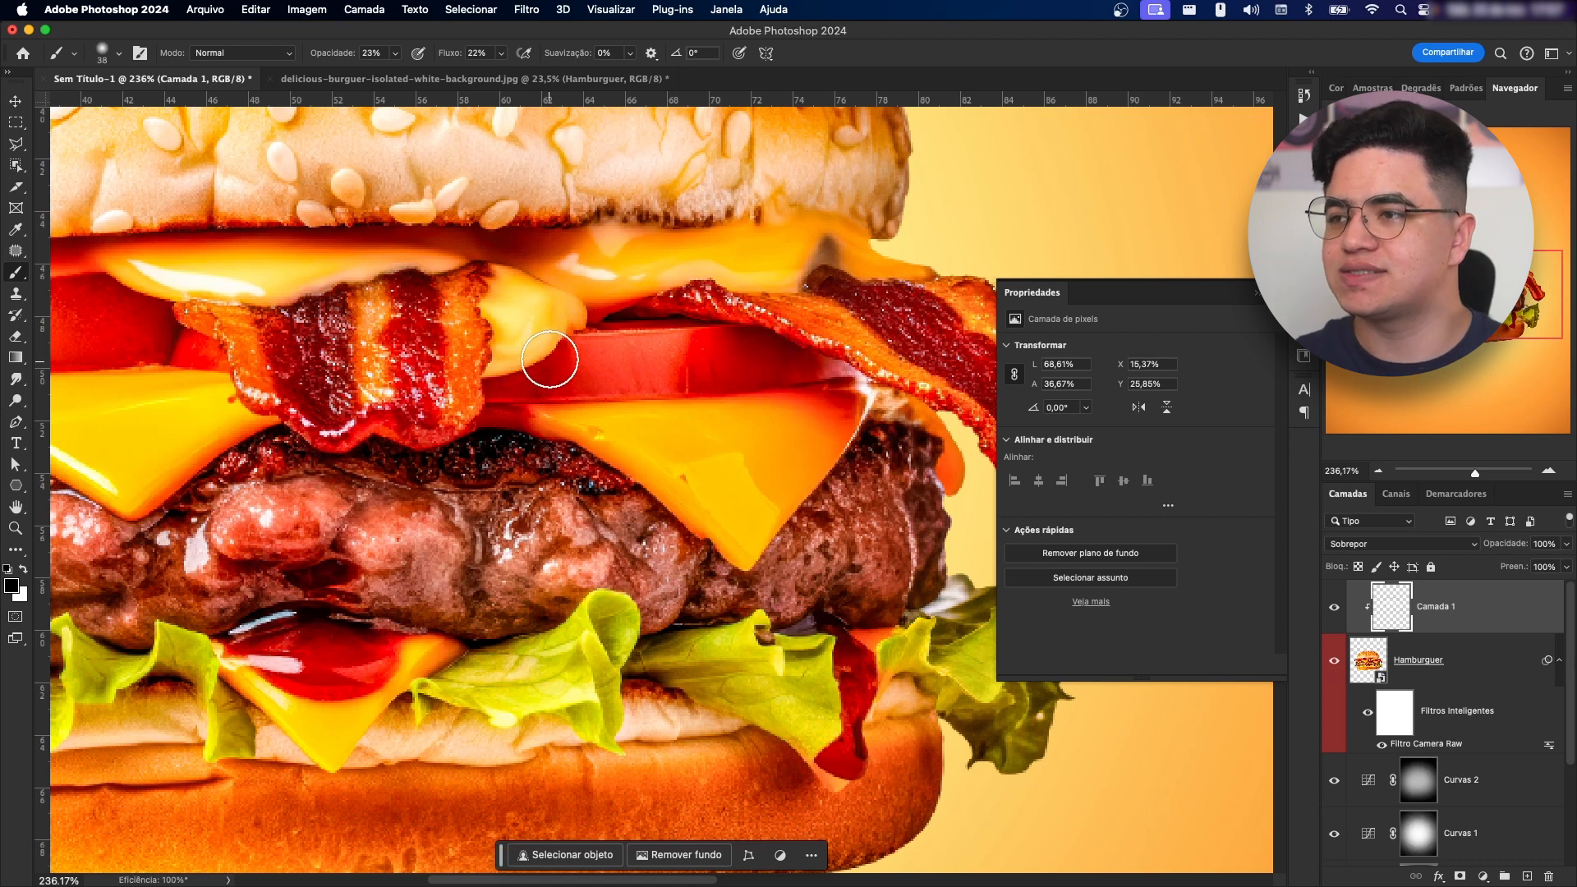
{"action": "key", "text": "x"}
{"action": "mouse_move", "coordinate": [676, 337]}
{"action": "left_mouse_down"}
{"action": "mouse_move", "coordinate": [632, 333]}
{"action": "mouse_move", "coordinate": [632, 366]}
{"action": "mouse_move", "coordinate": [657, 381]}
{"action": "mouse_move", "coordinate": [690, 336]}
{"action": "mouse_move", "coordinate": [638, 332]}
{"action": "mouse_move", "coordinate": [657, 471]}
{"action": "mouse_move", "coordinate": [634, 360]}
{"action": "left_mouse_up"}
- Toggle the visibility of Camada 1 to compare the burger with and without the painted light and shadow
{"action": "left_click", "coordinate": [1336, 611]}
{"action": "left_click", "coordinate": [1337, 611]}
{"action": "left_click", "coordinate": [1337, 611]}
{"action": "left_click", "coordinate": [1337, 610]}
{"action": "left_click", "coordinate": [1337, 610]}
{"action": "left_click", "coordinate": [1337, 610]}
- Paint dark and light accents along the bacon strip on the burger's right side, reducing the brush to 19 px
{"action": "mouse_move", "coordinate": [772, 505]}
{"action": "left_mouse_down"}
{"action": "mouse_move", "coordinate": [756, 480]}
{"action": "mouse_move", "coordinate": [553, 521]}
{"action": "left_mouse_up"}
{"action": "left_click_drag", "start_coordinate": [589, 474], "coordinate": [614, 474]}
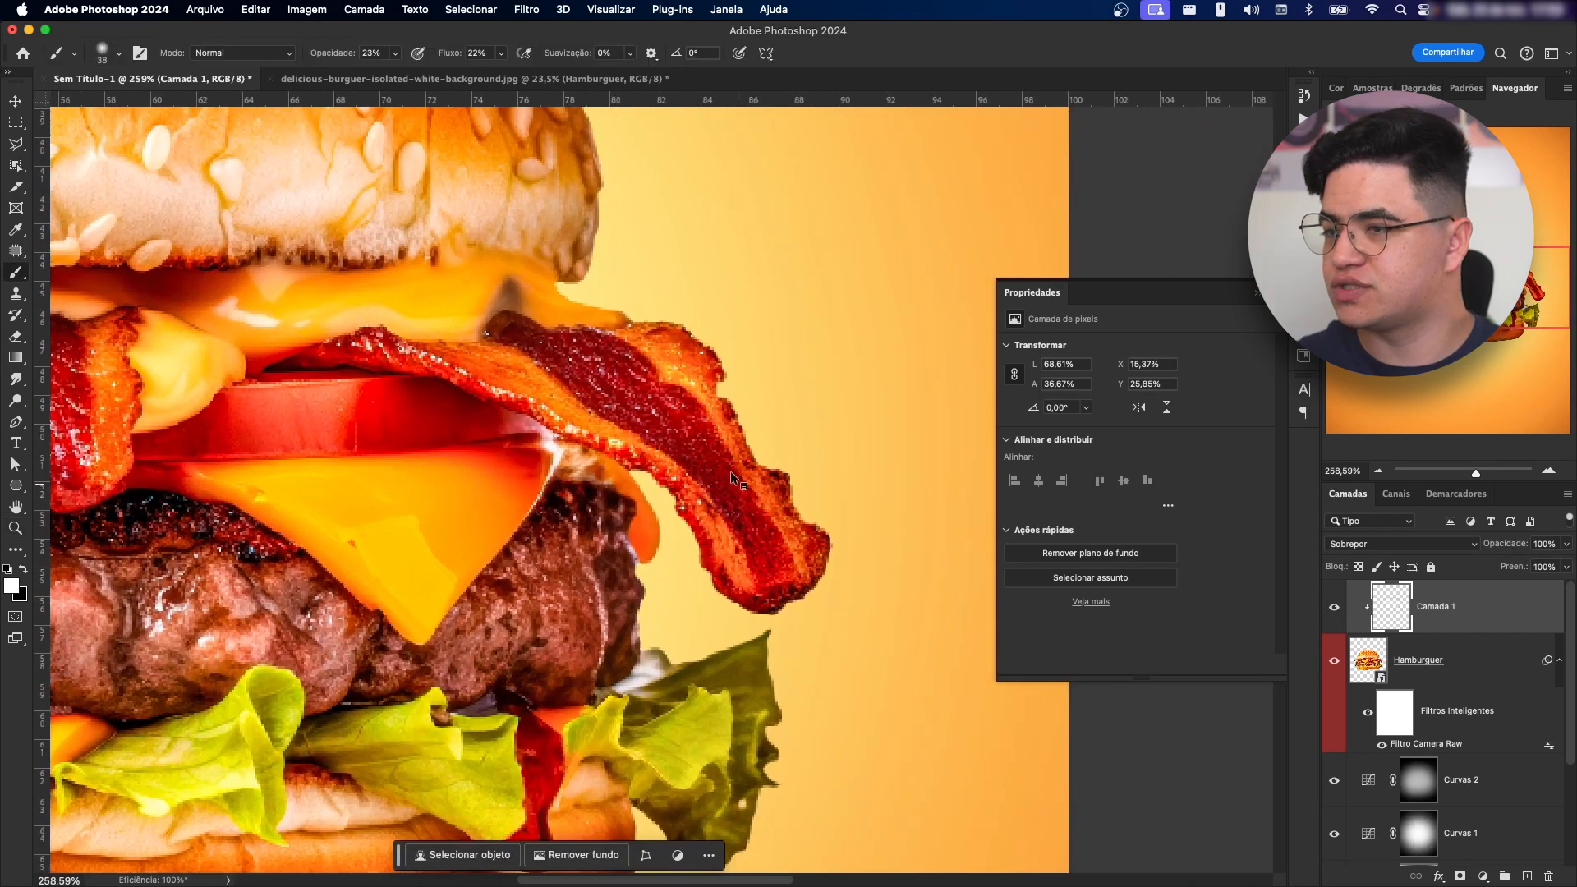
{"action": "left_click_drag", "start_coordinate": [605, 410], "coordinate": [593, 410]}
{"action": "key", "text": "x"}
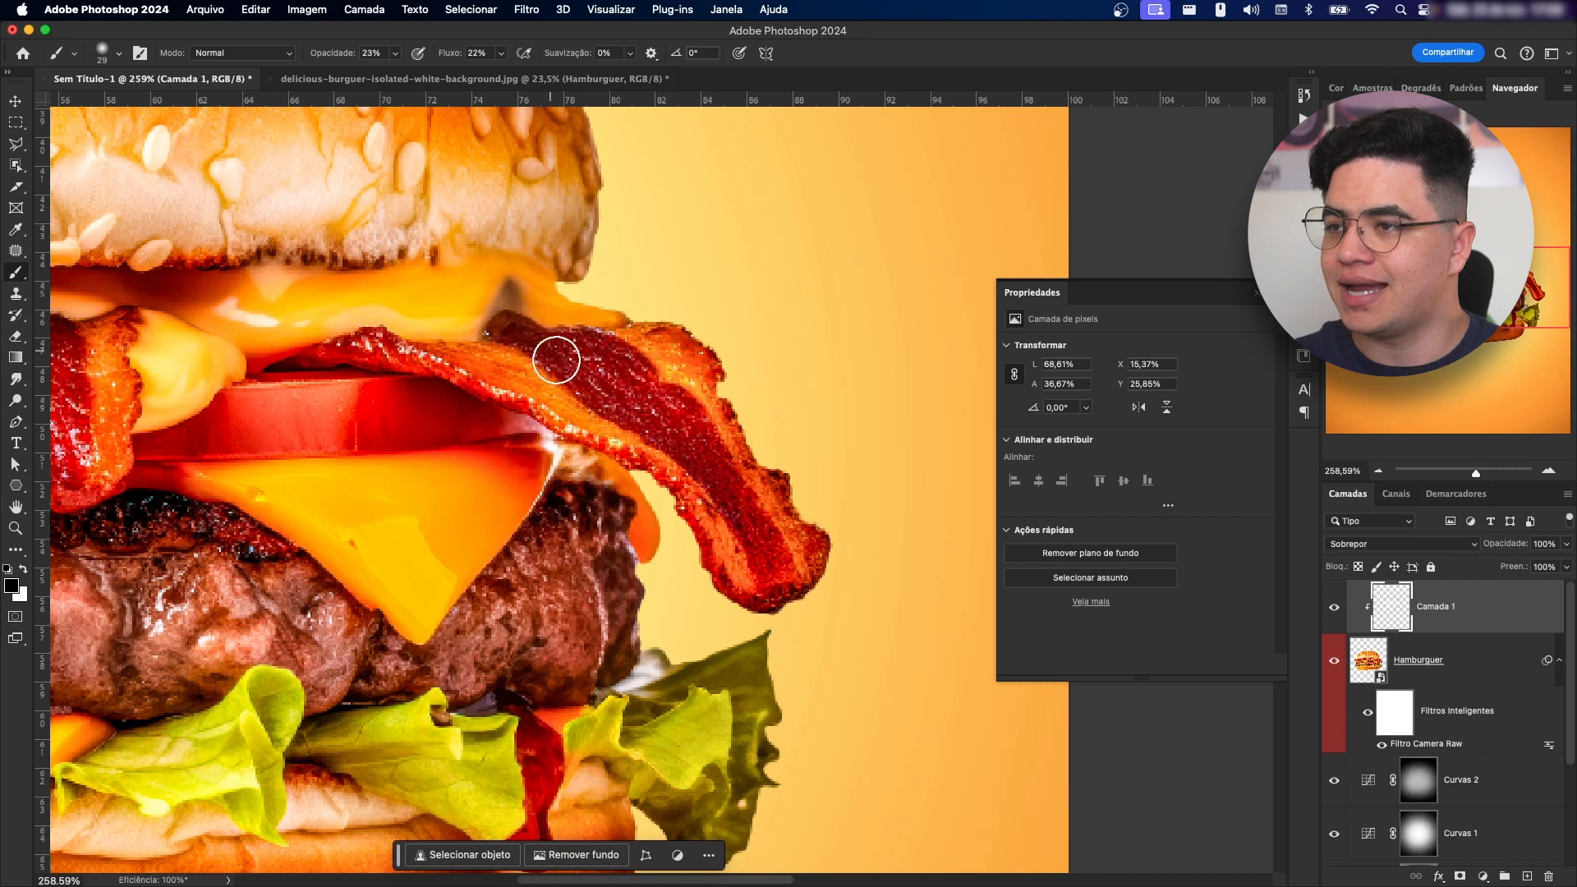
{"action": "key", "text": "x"}
{"action": "mouse_move", "coordinate": [672, 412]}
{"action": "left_mouse_down"}
{"action": "mouse_move", "coordinate": [652, 399]}
{"action": "mouse_move", "coordinate": [660, 359]}
{"action": "left_mouse_up"}
{"action": "left_click_drag", "start_coordinate": [692, 390], "coordinate": [672, 346]}
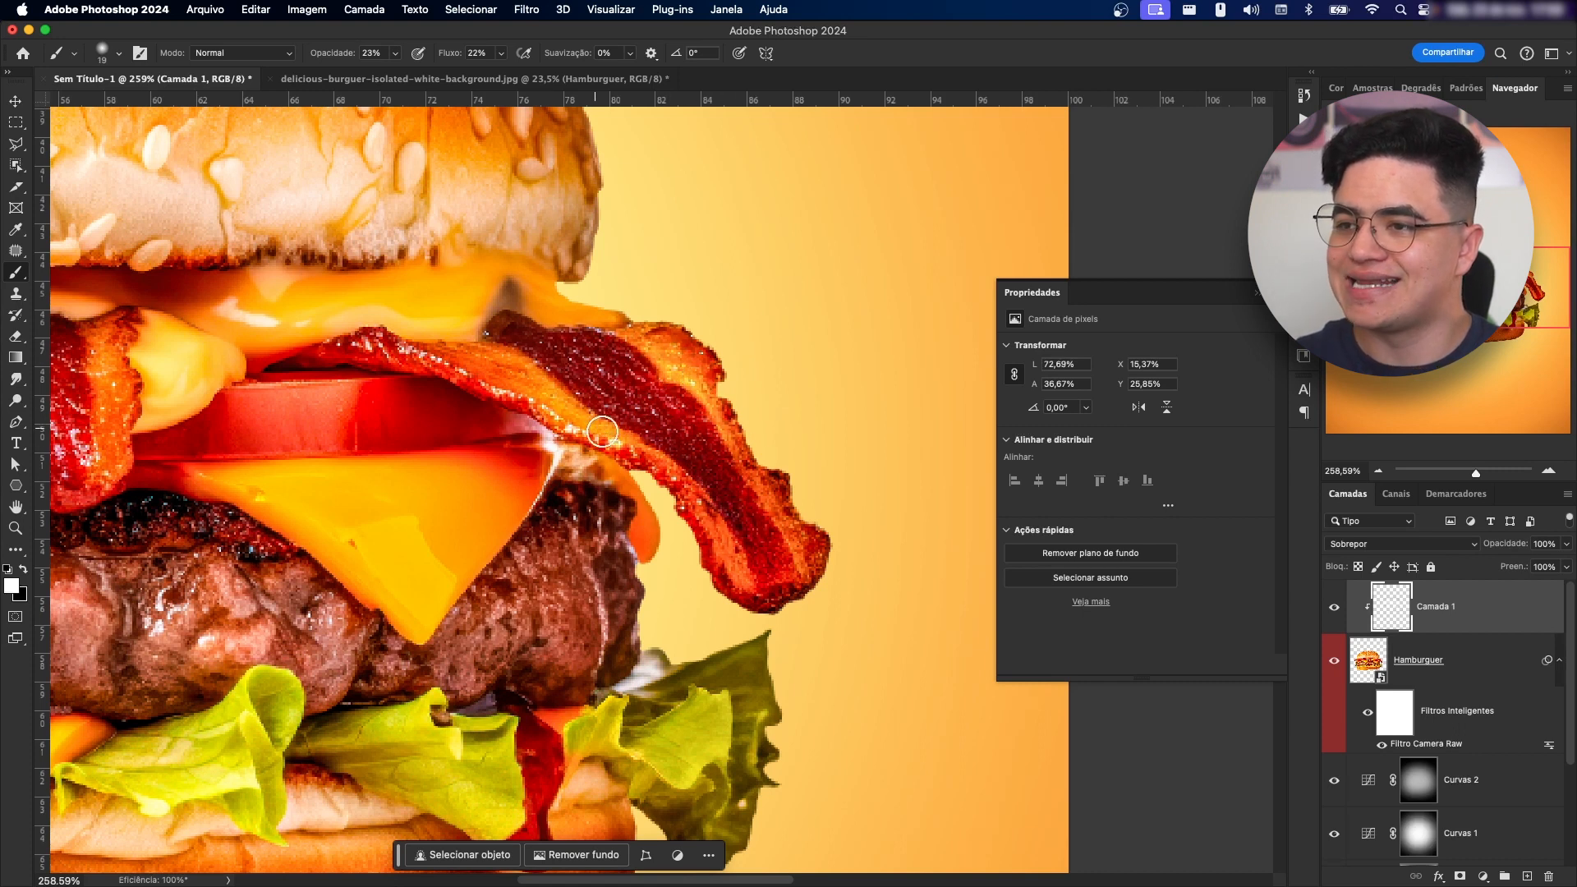
- Paint white highlights on the melted cheese and cheese slices from the burger's right side to its left with a 22 px brush
{"action": "left_click_drag", "start_coordinate": [144, 395], "coordinate": [729, 462]}
{"action": "left_click_drag", "start_coordinate": [893, 387], "coordinate": [610, 399]}
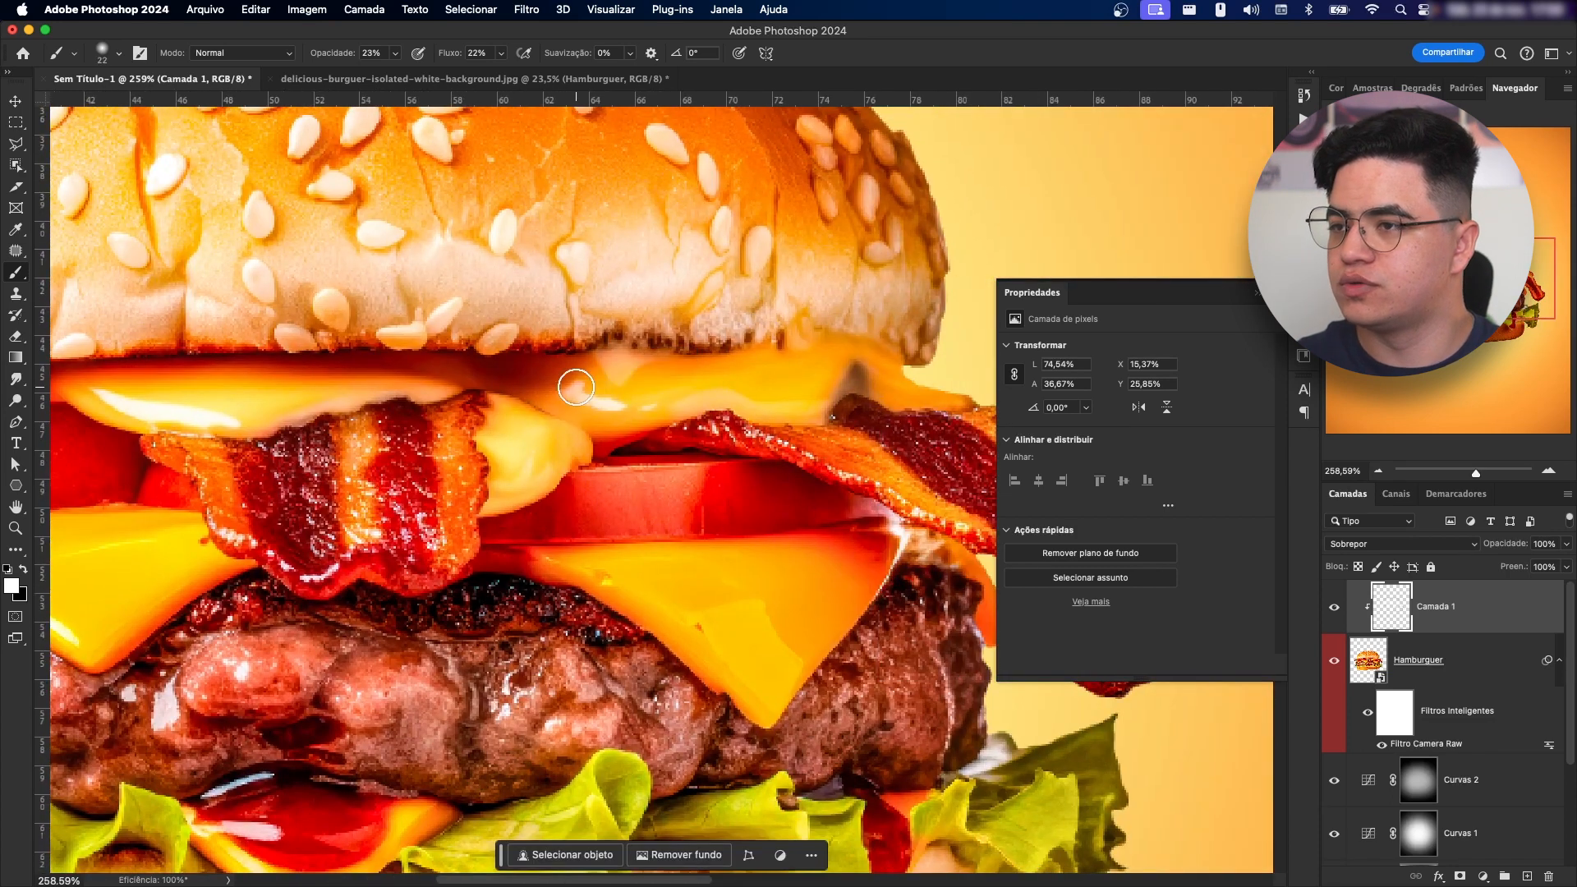
{"action": "scroll", "coordinate": [687, 387], "scroll_direction": "left", "scroll_amount": 5}
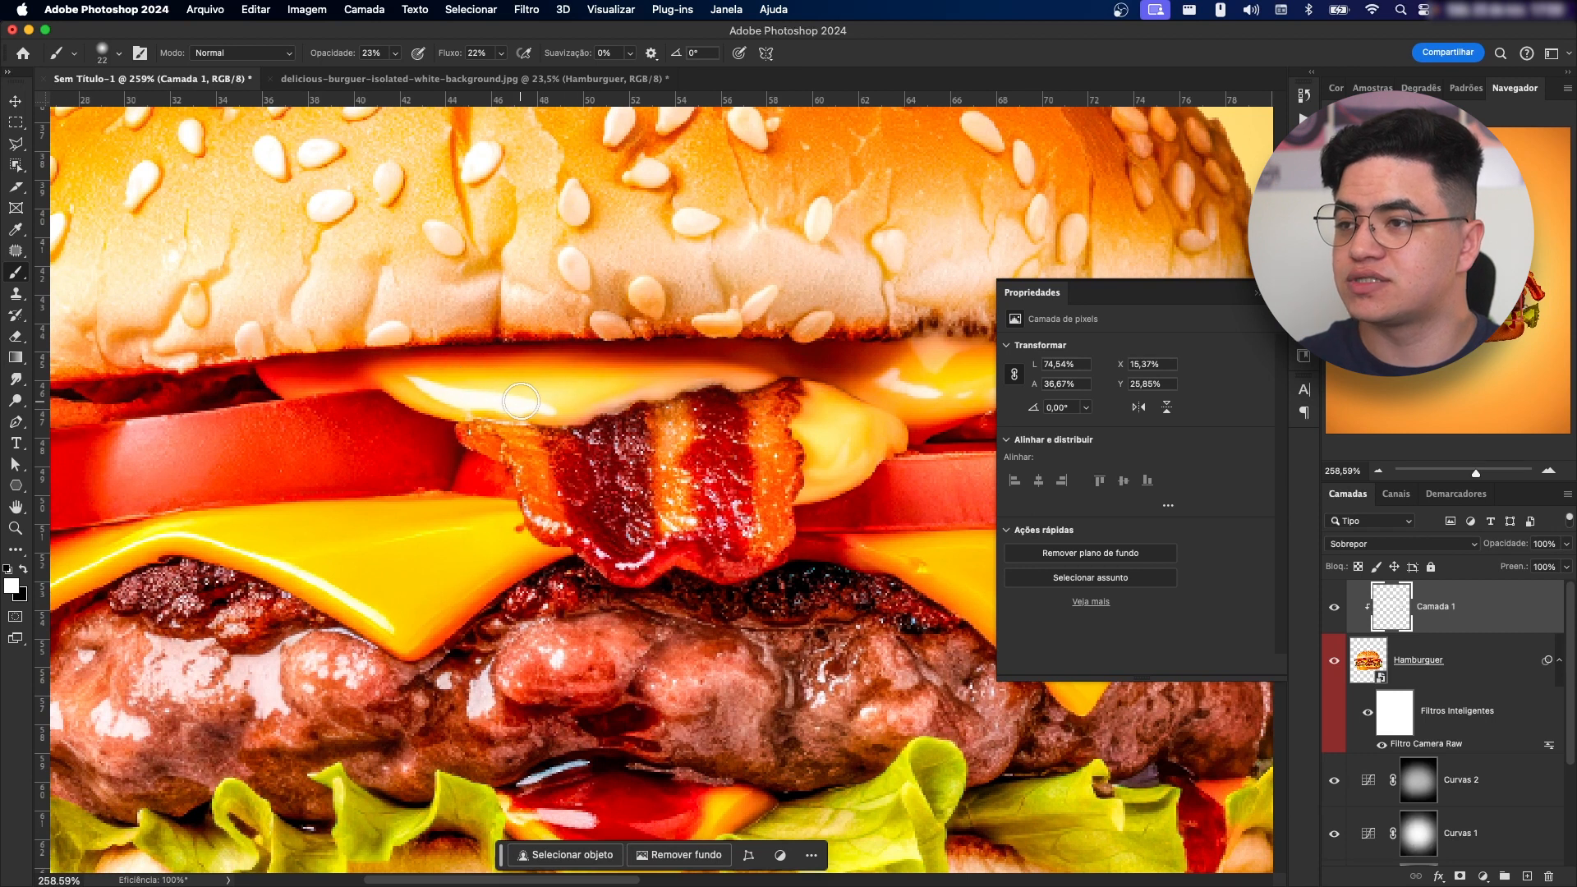
{"action": "left_click_drag", "start_coordinate": [426, 450], "coordinate": [588, 394]}
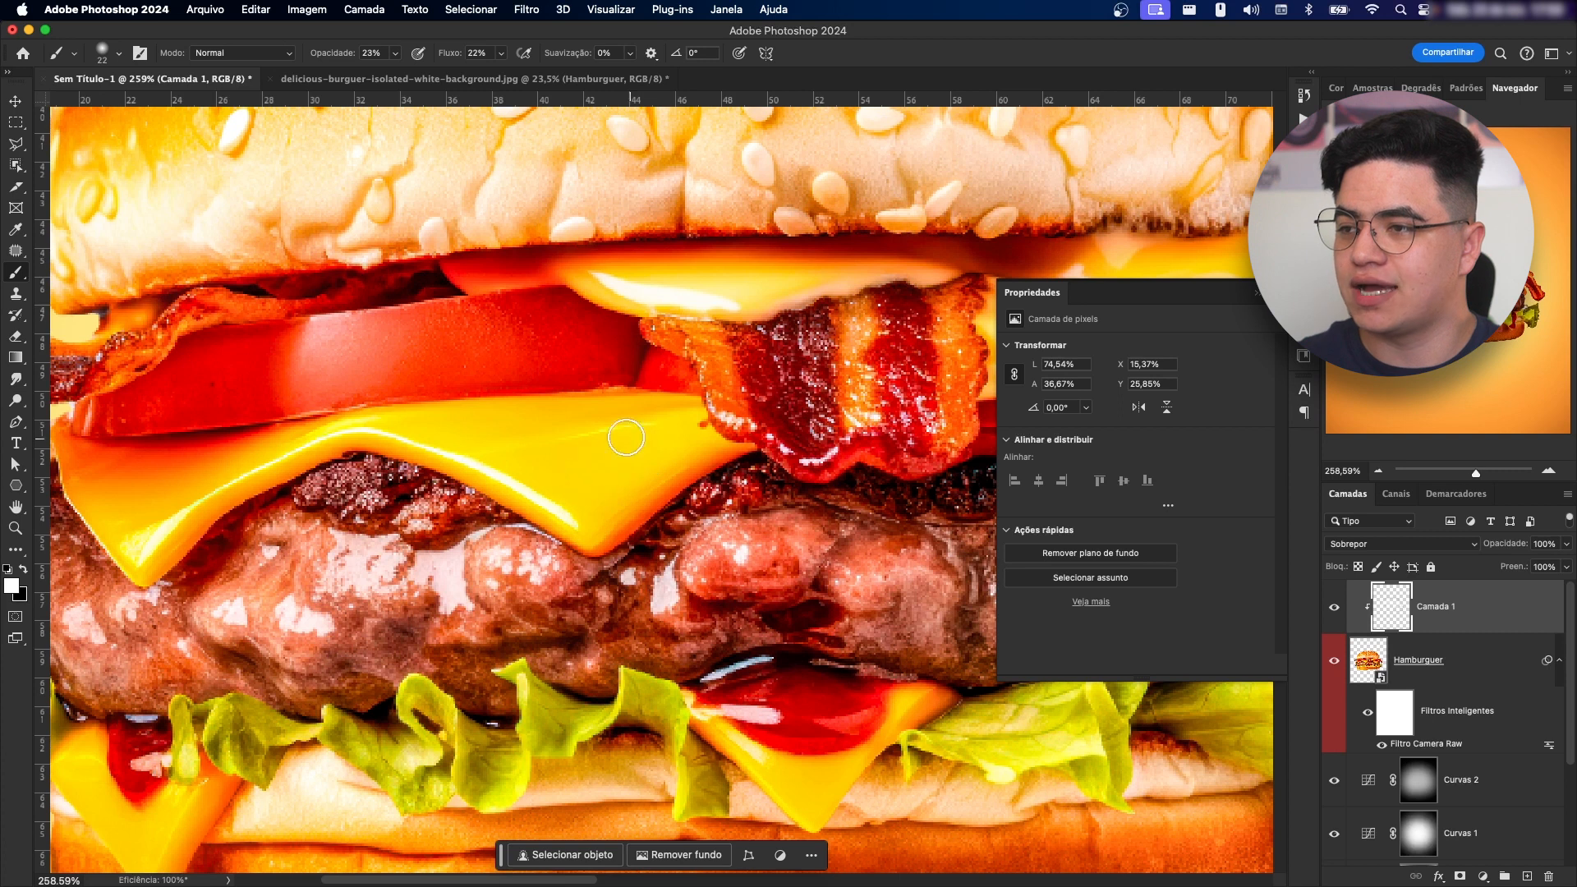
{"action": "scroll", "coordinate": [650, 468], "scroll_direction": "left", "scroll_amount": 6}
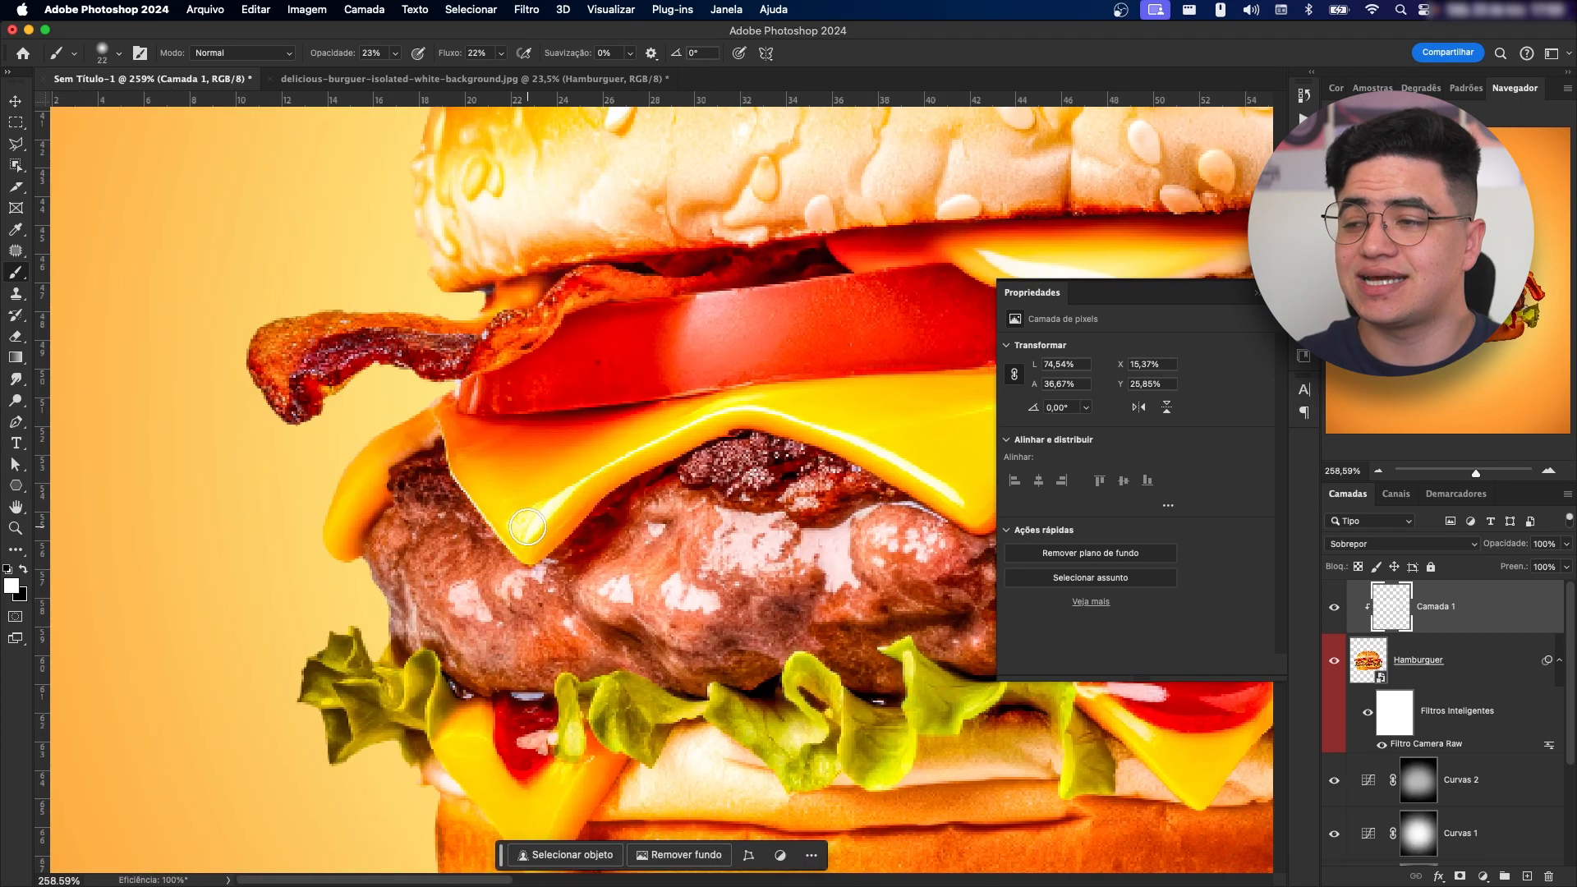
- Paint fine light and black shadow along the folded cheese edge on the burger's left side with a 9 px brush
{"action": "left_click_drag", "start_coordinate": [252, 499], "coordinate": [315, 504]}
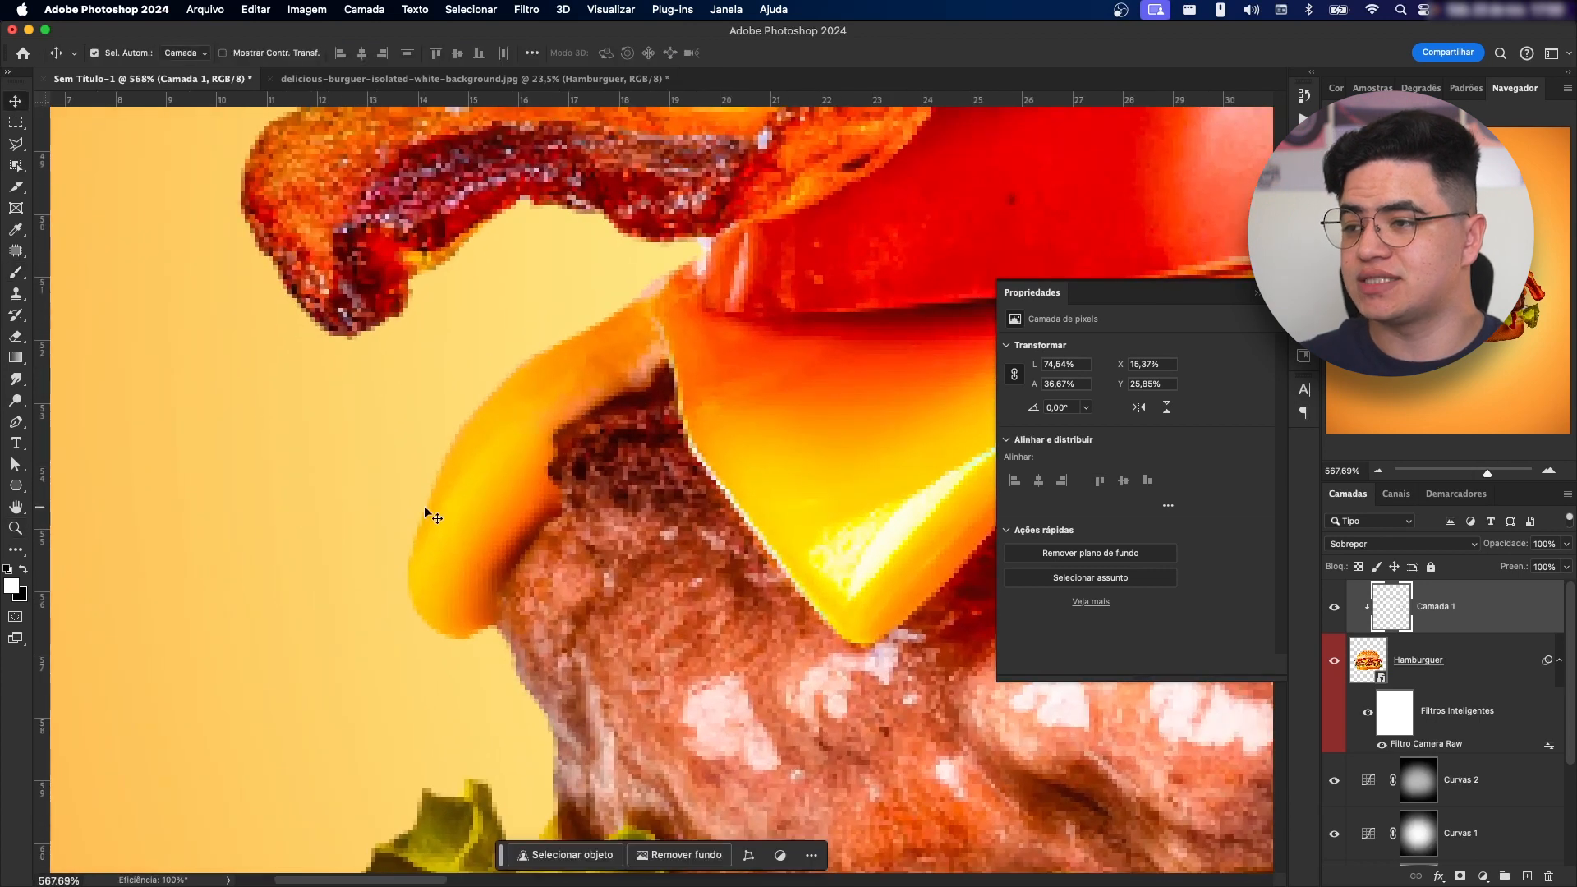
{"action": "left_click_drag", "start_coordinate": [504, 498], "coordinate": [444, 491]}
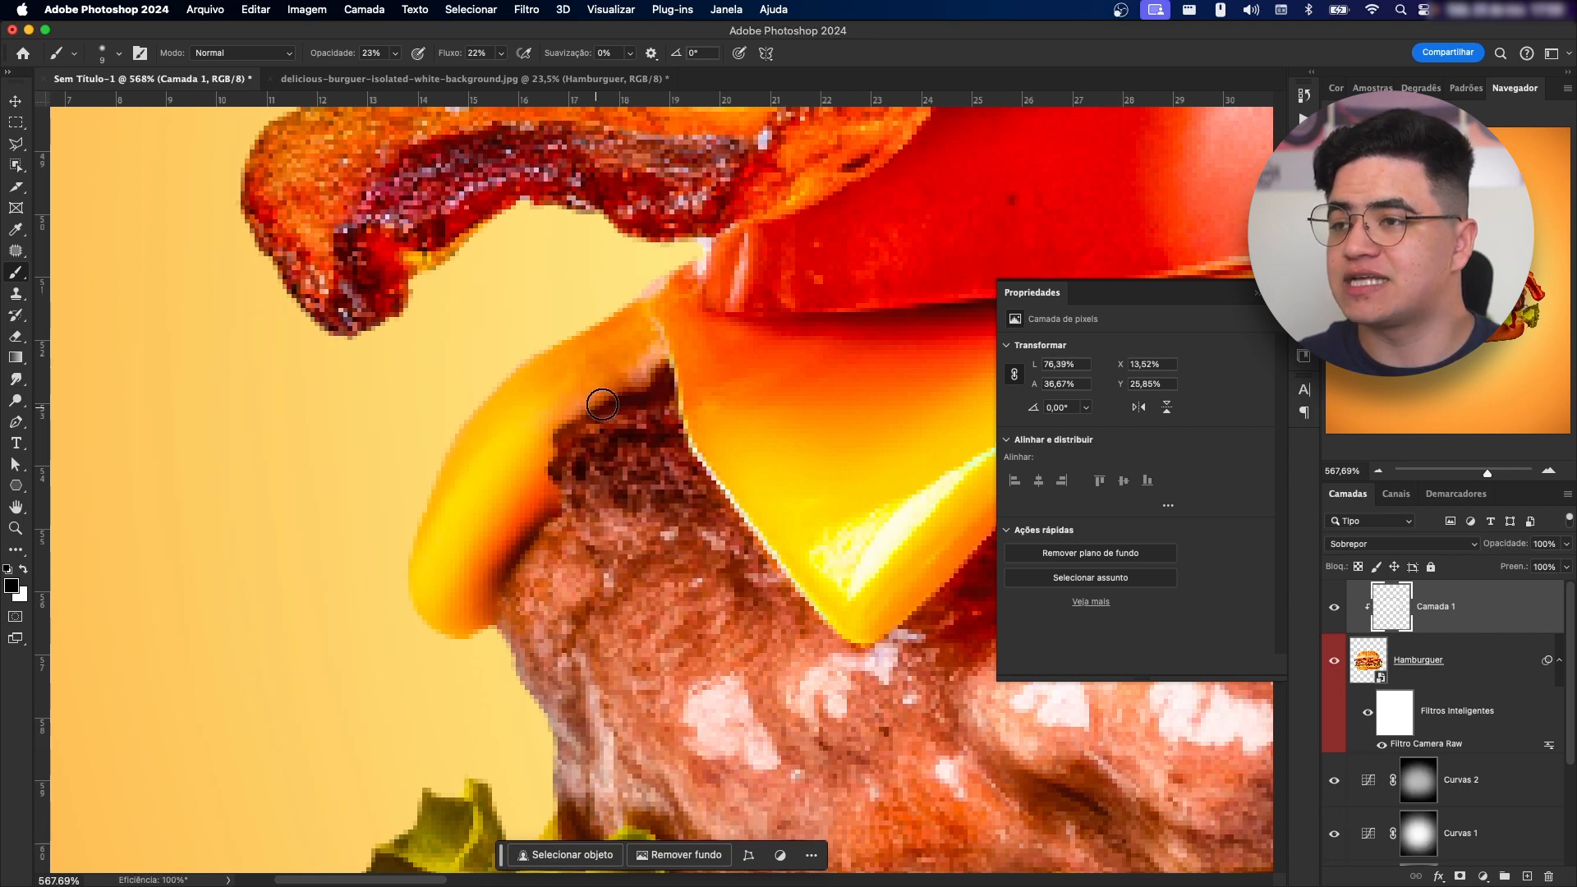
{"action": "left_click_drag", "start_coordinate": [620, 374], "coordinate": [526, 395]}
{"action": "mouse_move", "coordinate": [402, 473]}
{"action": "left_mouse_down"}
{"action": "mouse_move", "coordinate": [447, 465]}
{"action": "mouse_move", "coordinate": [454, 410]}
{"action": "left_mouse_up"}
{"action": "key", "text": "x"}
{"action": "key", "text": "x"}
- Paint black shadow on the tomato slice under the bacon and melted cheese with a 17 px brush
{"action": "mouse_move", "coordinate": [499, 359]}
{"action": "left_mouse_down"}
{"action": "mouse_move", "coordinate": [427, 356]}
{"action": "mouse_move", "coordinate": [419, 447]}
{"action": "mouse_move", "coordinate": [567, 394]}
{"action": "mouse_move", "coordinate": [474, 352]}
{"action": "mouse_move", "coordinate": [416, 359]}
{"action": "mouse_move", "coordinate": [720, 394]}
{"action": "left_mouse_up"}
{"action": "key", "text": "x"}
{"action": "key", "text": "x"}
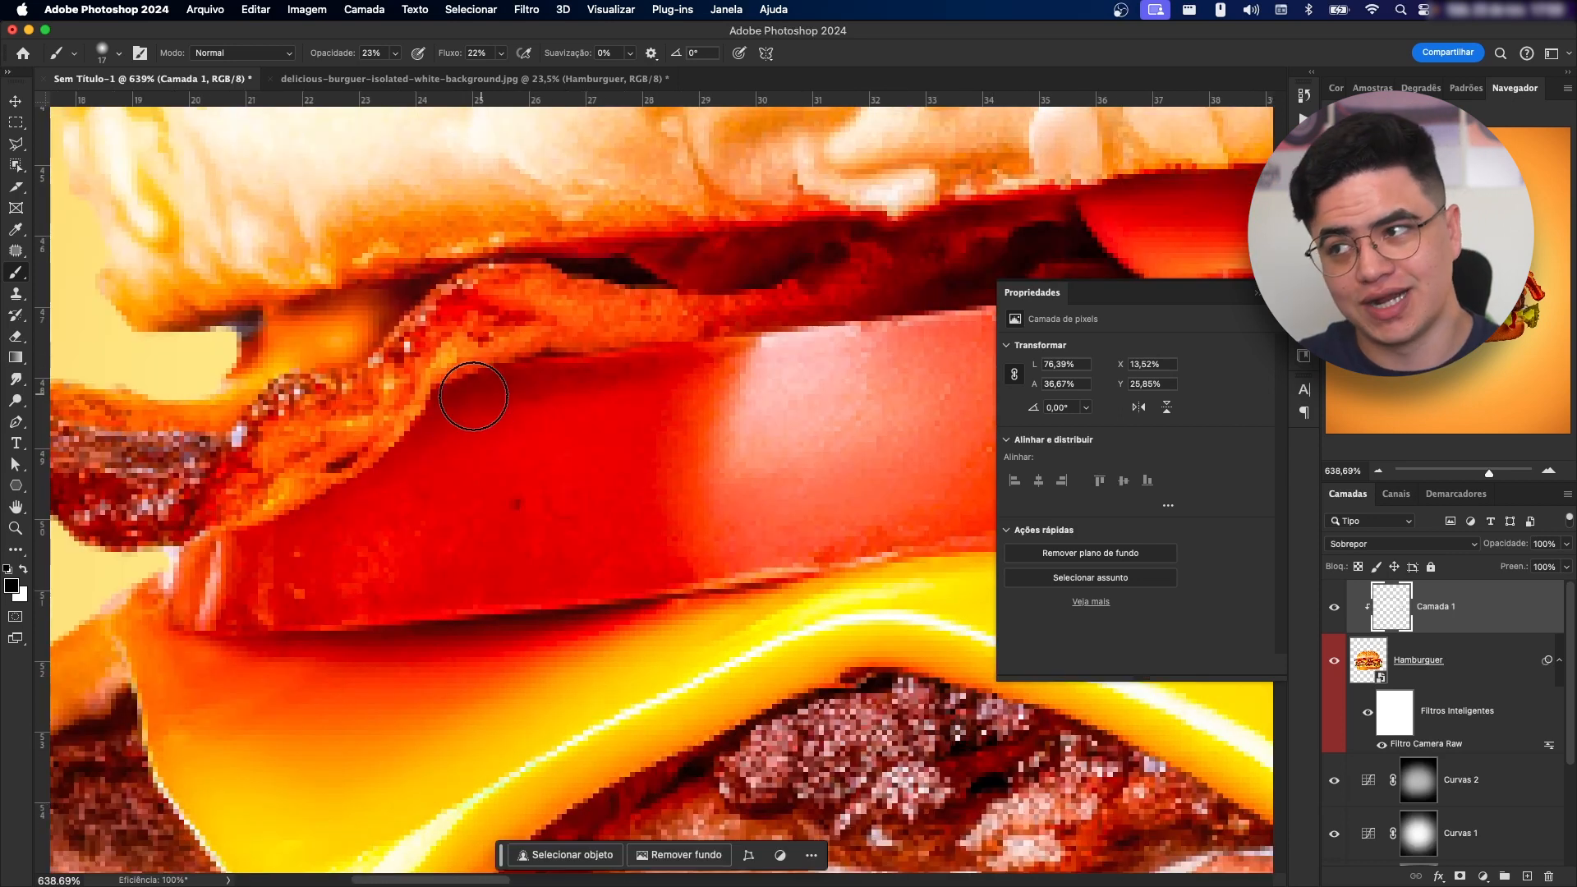
{"action": "scroll", "coordinate": [266, 581], "scroll_direction": "right", "scroll_amount": 10}
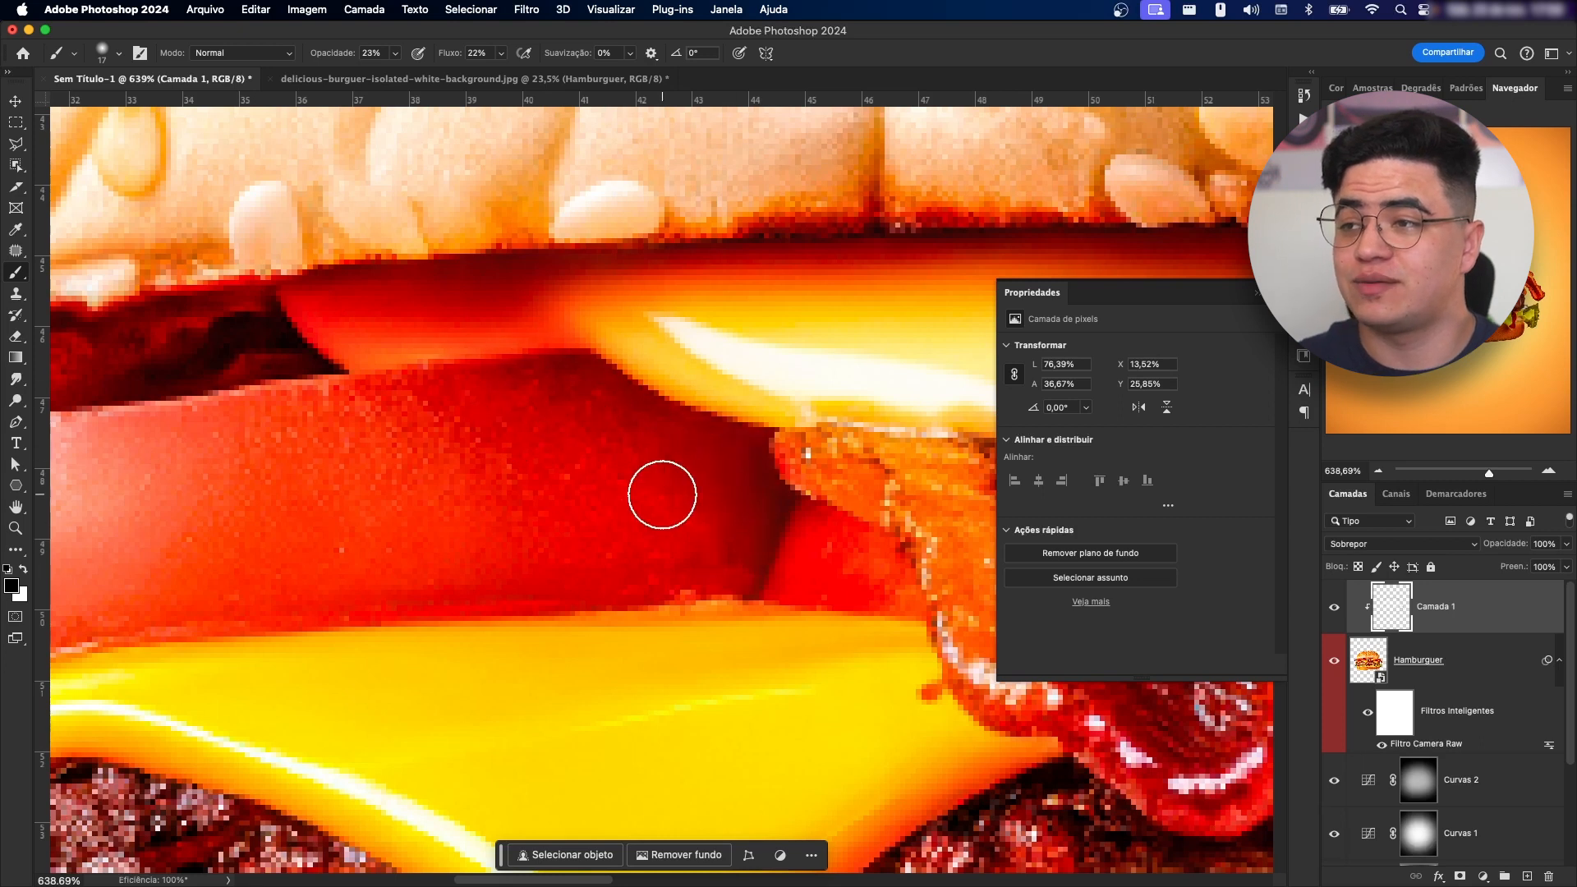
- Reduce the brush to 16 px and paint black shadow on the bottom bun beneath the hanging cheese corner on the left
{"action": "key", "text": "z"}
{"action": "mouse_move", "coordinate": [704, 475]}
{"action": "left_mouse_down"}
{"action": "mouse_move", "coordinate": [557, 486]}
{"action": "mouse_move", "coordinate": [664, 492]}
{"action": "mouse_move", "coordinate": [440, 412]}
{"action": "mouse_move", "coordinate": [565, 450]}
{"action": "left_mouse_up"}
{"action": "left_click_drag", "start_coordinate": [700, 430], "coordinate": [793, 430]}
{"action": "left_click_drag", "start_coordinate": [690, 723], "coordinate": [742, 380]}
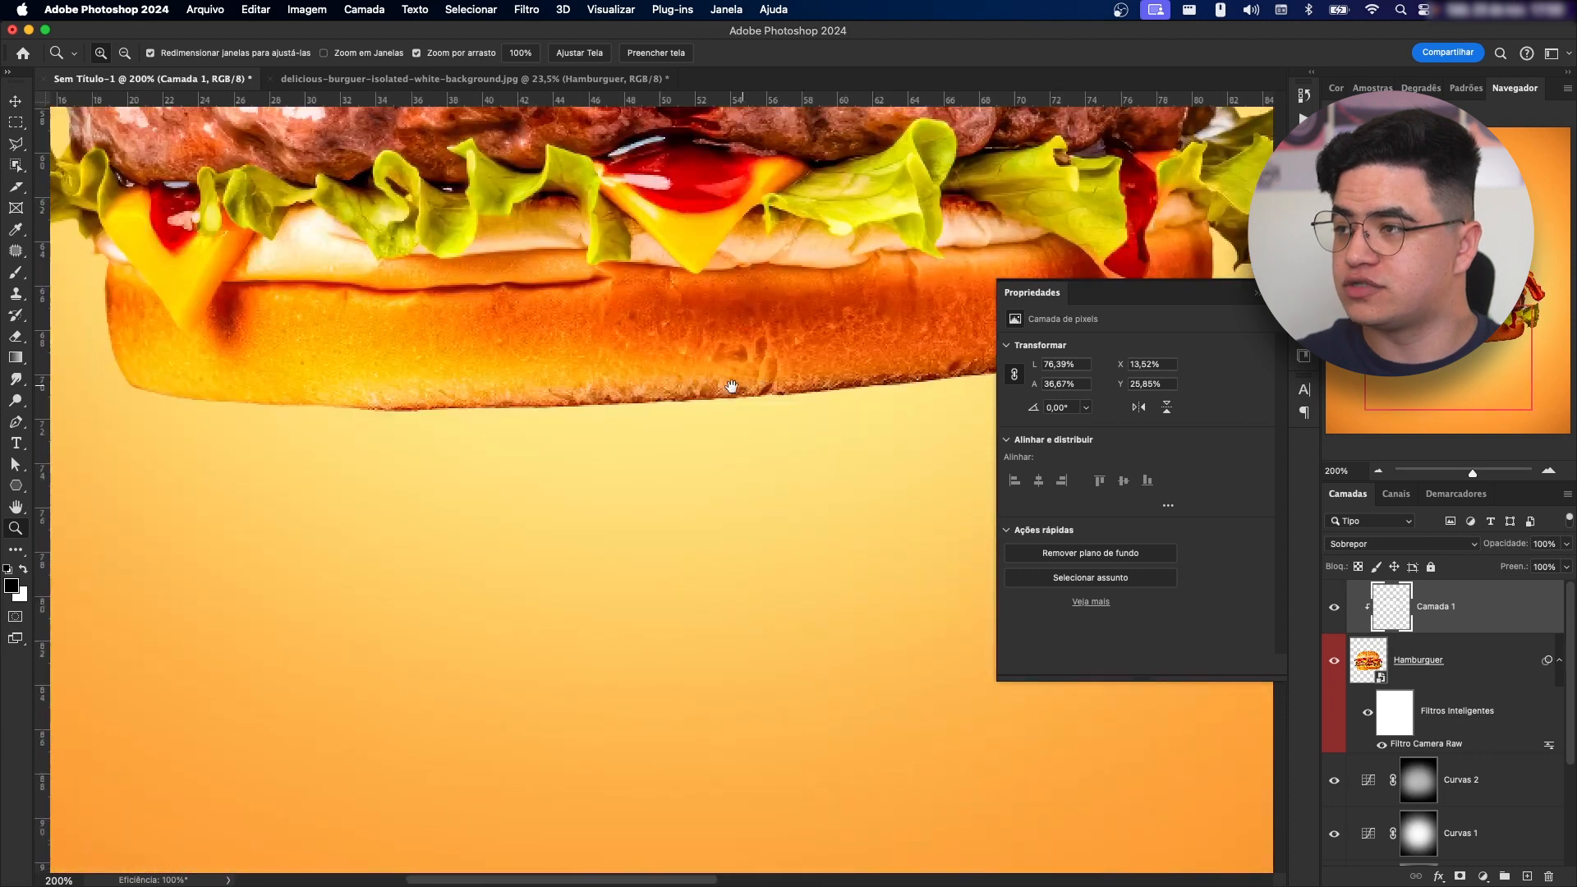
{"action": "left_click_drag", "start_coordinate": [325, 310], "coordinate": [359, 310]}
{"action": "key", "text": "b"}
{"action": "left_click_drag", "start_coordinate": [289, 377], "coordinate": [316, 380]}
{"action": "key", "text": "bracketleft"}
{"action": "key", "text": "bracketleft"}
{"action": "key", "text": "bracketleft"}
{"action": "key", "text": "bracketleft"}
{"action": "key", "text": "bracketleft"}
{"action": "key", "text": "bracketleft"}
{"action": "mouse_move", "coordinate": [169, 300]}
{"action": "left_mouse_down"}
{"action": "mouse_move", "coordinate": [384, 335]}
{"action": "mouse_move", "coordinate": [313, 292]}
{"action": "mouse_move", "coordinate": [316, 247]}
{"action": "mouse_move", "coordinate": [324, 275]}
{"action": "left_mouse_up"}
- Switch to white and paint highlights on the bottom bun, lettuce and cheese on the burger's right side, enlarging the brush to 23 px
{"action": "key", "text": "x"}
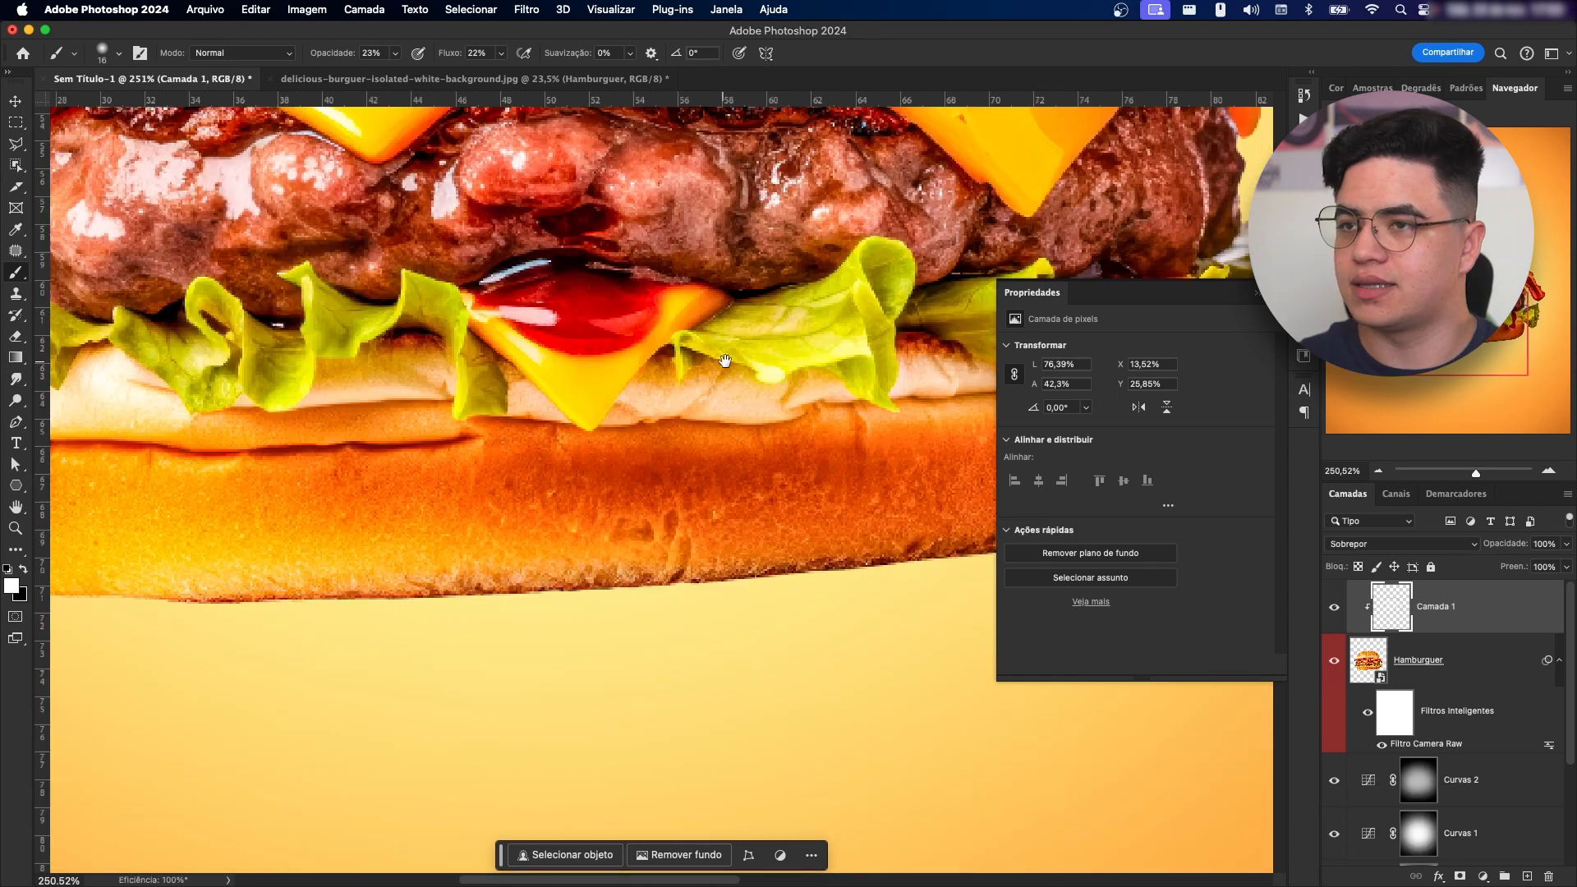
{"action": "mouse_move", "coordinate": [725, 359]}
{"action": "left_mouse_down"}
{"action": "mouse_move", "coordinate": [444, 490]}
{"action": "mouse_move", "coordinate": [238, 494]}
{"action": "left_mouse_up"}
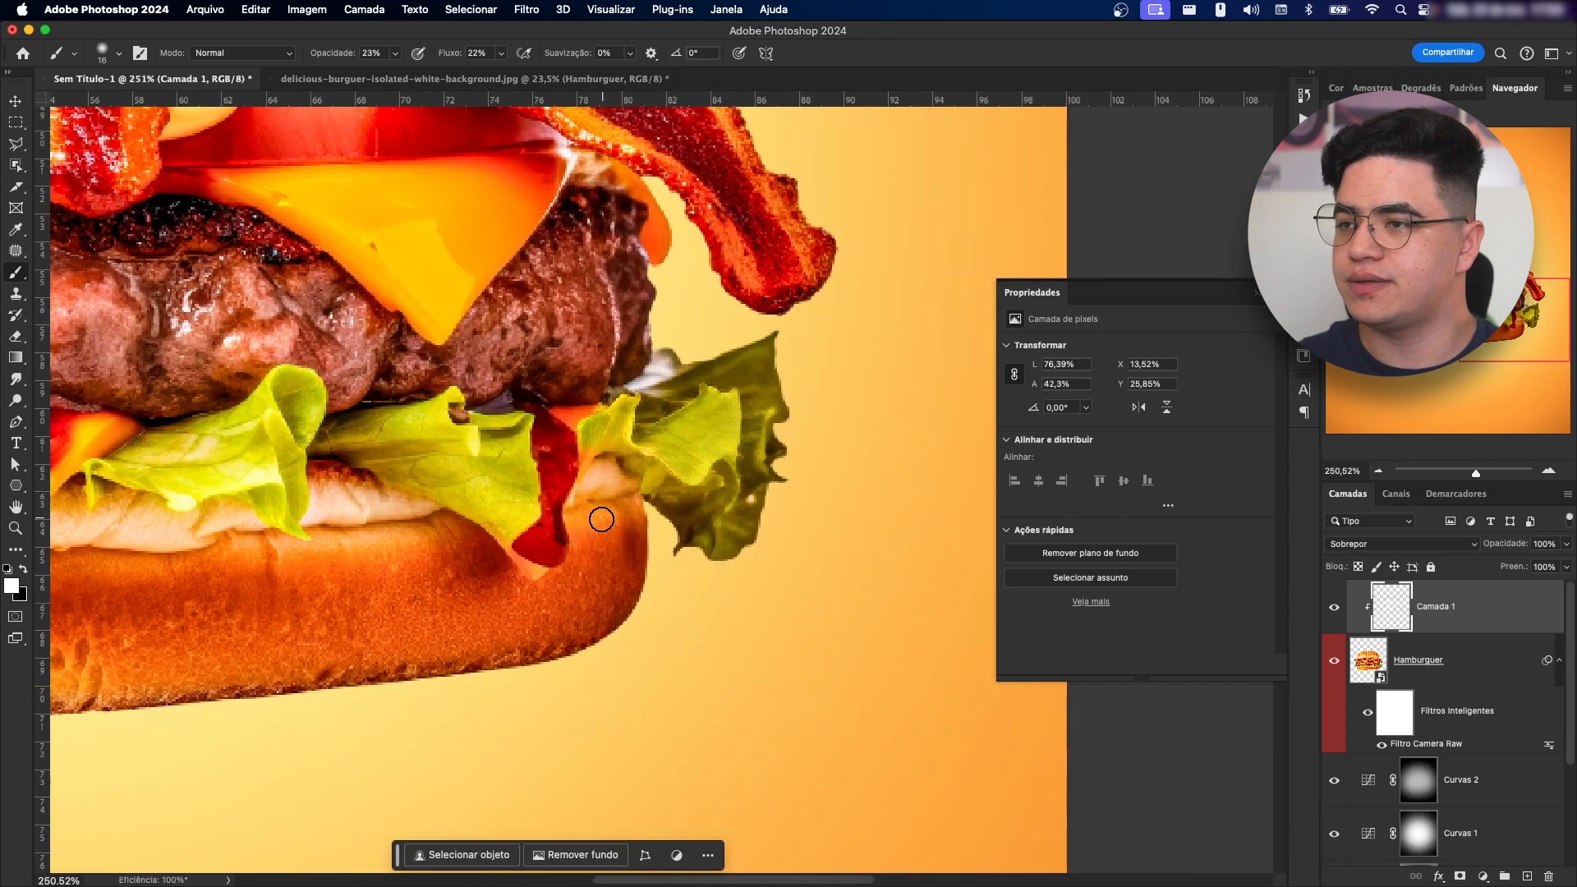
{"action": "left_click_drag", "start_coordinate": [787, 453], "coordinate": [885, 746]}
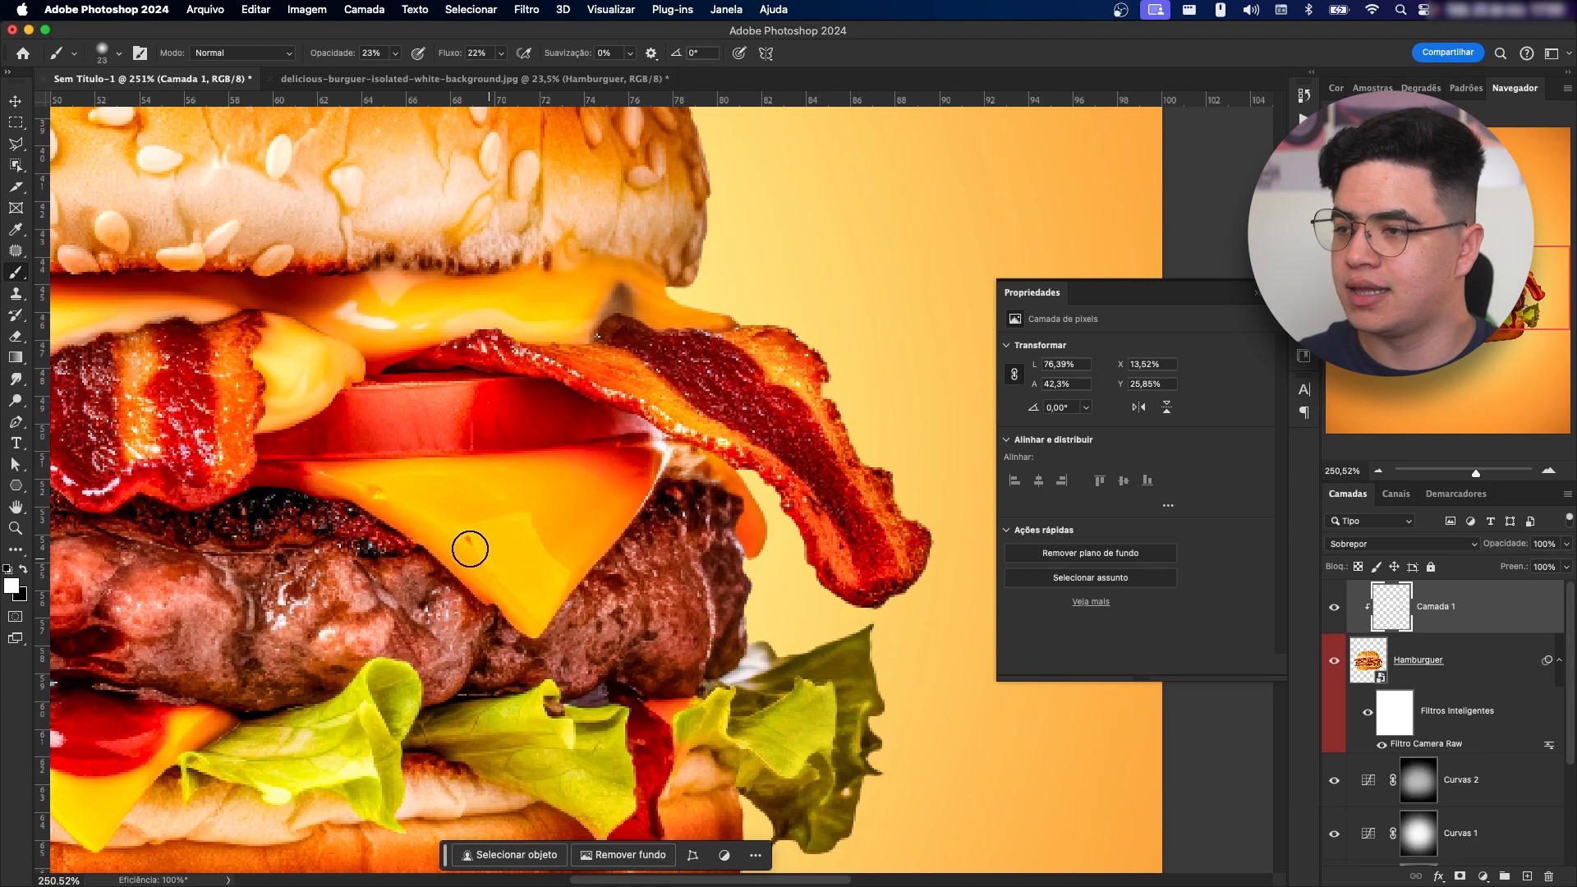
{"action": "left_click_drag", "start_coordinate": [639, 600], "coordinate": [739, 493]}
- Review the whole burger with Camada 1 hidden and shown to judge the finished hand-painted shading
{"action": "left_click", "coordinate": [1335, 607]}
{"action": "left_click", "coordinate": [1337, 606]}
{"action": "left_click", "coordinate": [1337, 606]}
{"action": "left_click", "coordinate": [1336, 606]}
{"action": "left_click_drag", "start_coordinate": [870, 529], "coordinate": [809, 526]}
{"action": "left_click_drag", "start_coordinate": [852, 524], "coordinate": [792, 477]}
{"action": "left_click", "coordinate": [1331, 614]}
{"action": "left_click", "coordinate": [1332, 615]}
{"action": "left_click", "coordinate": [1332, 614]}
{"action": "left_click", "coordinate": [1331, 620]}
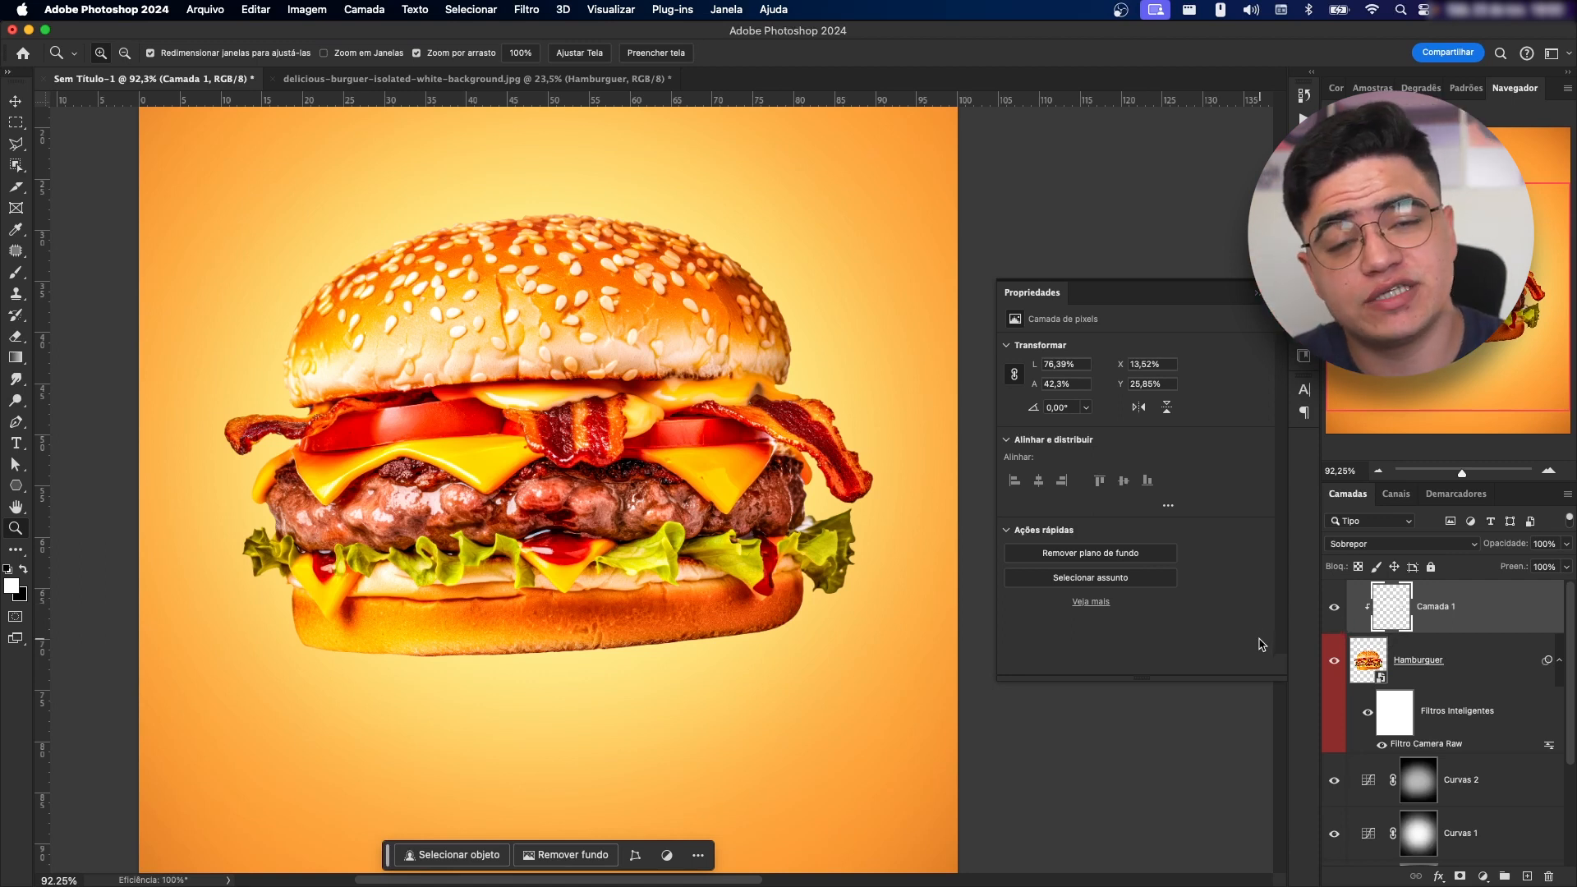
- Open the layer styles of the Hamburguer layer, disable Brilho Interno and enable Sombra Interna
{"action": "left_click", "coordinate": [1481, 653]}
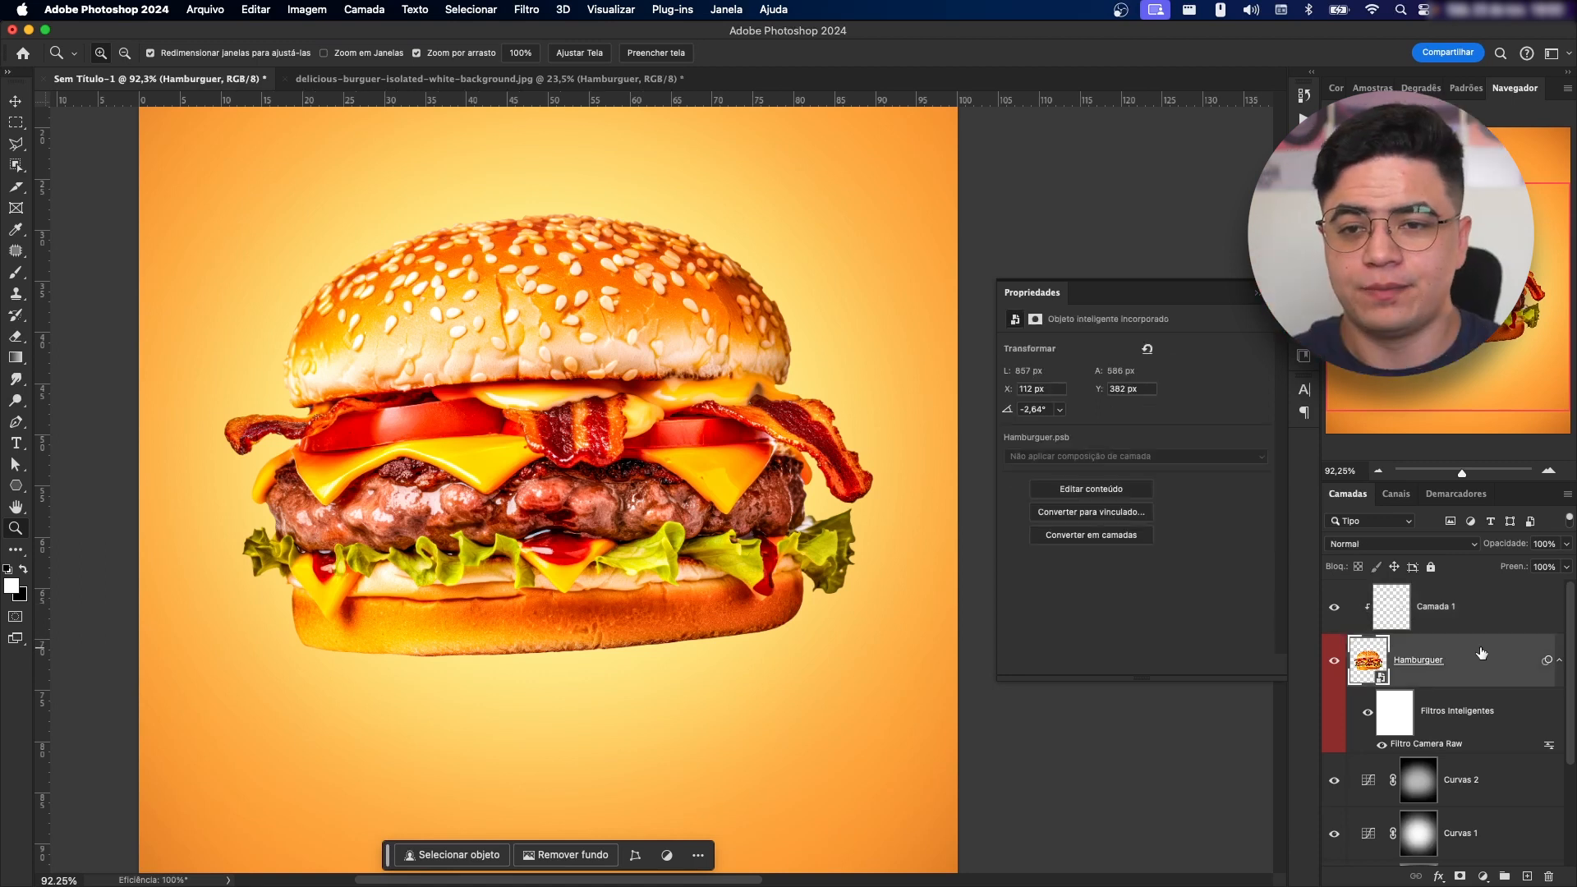
{"action": "left_click", "coordinate": [1447, 602]}
{"action": "left_click", "coordinate": [1451, 662]}
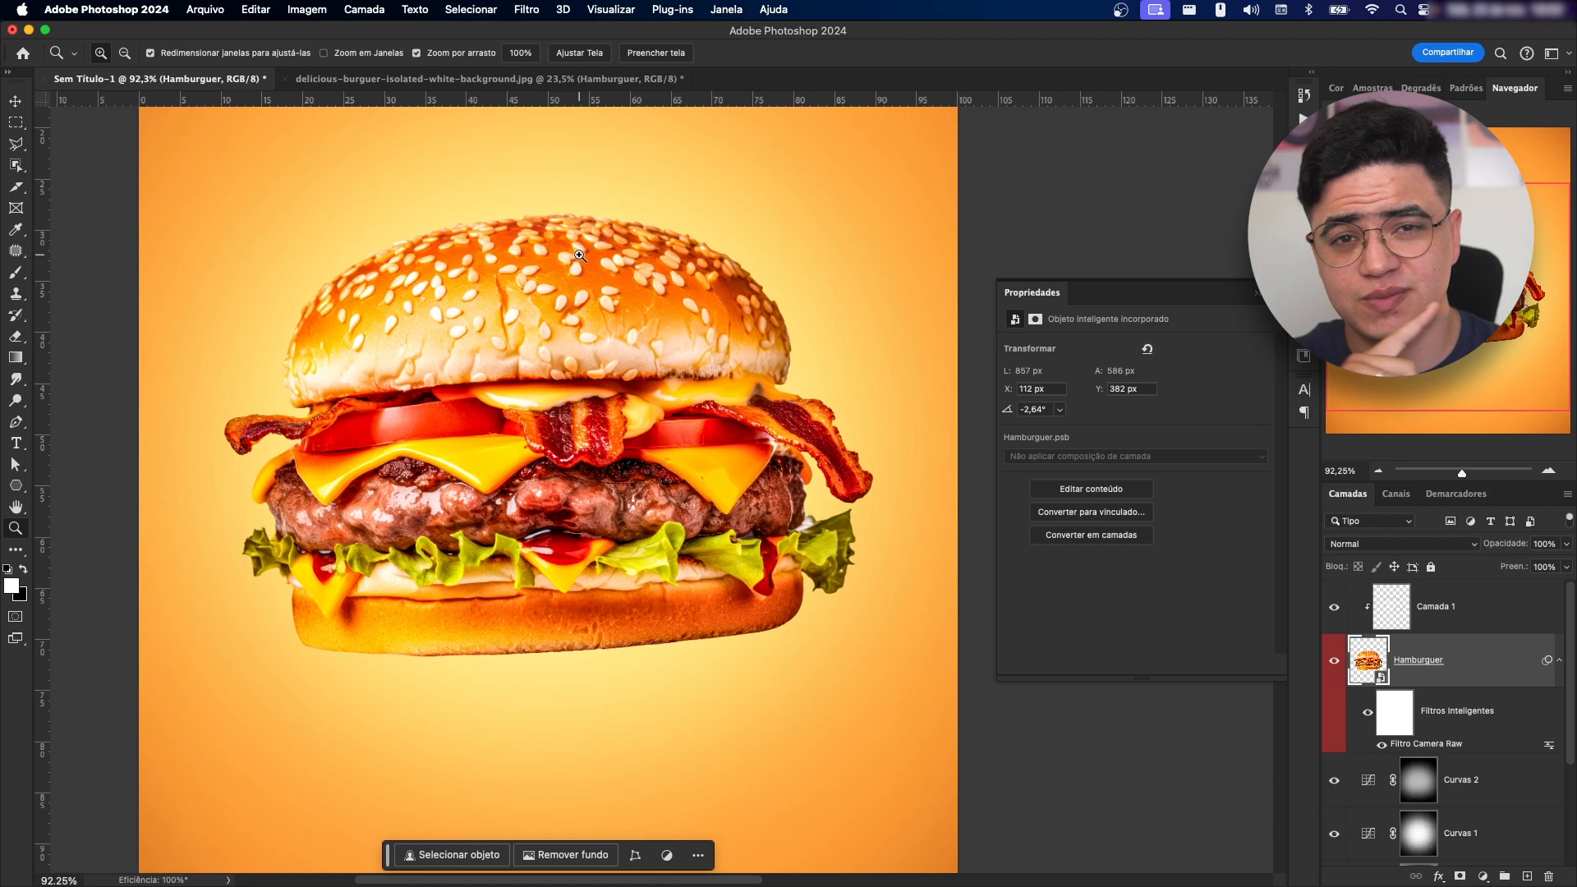
{"action": "left_click", "coordinate": [1455, 609]}
{"action": "left_click", "coordinate": [1448, 660]}
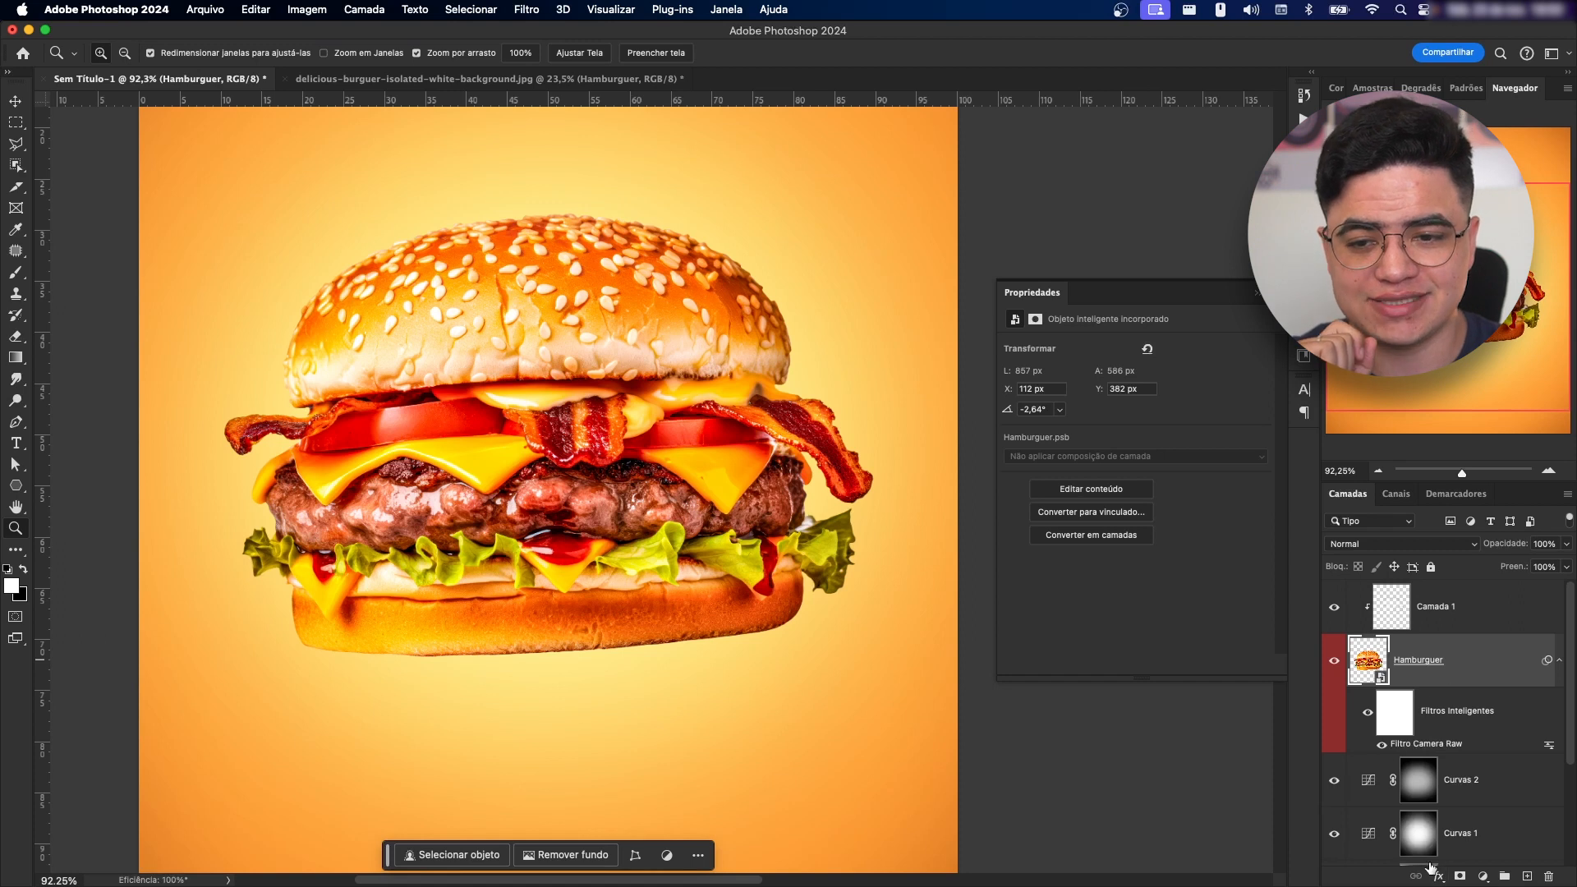
{"action": "left_click", "coordinate": [1439, 875]}
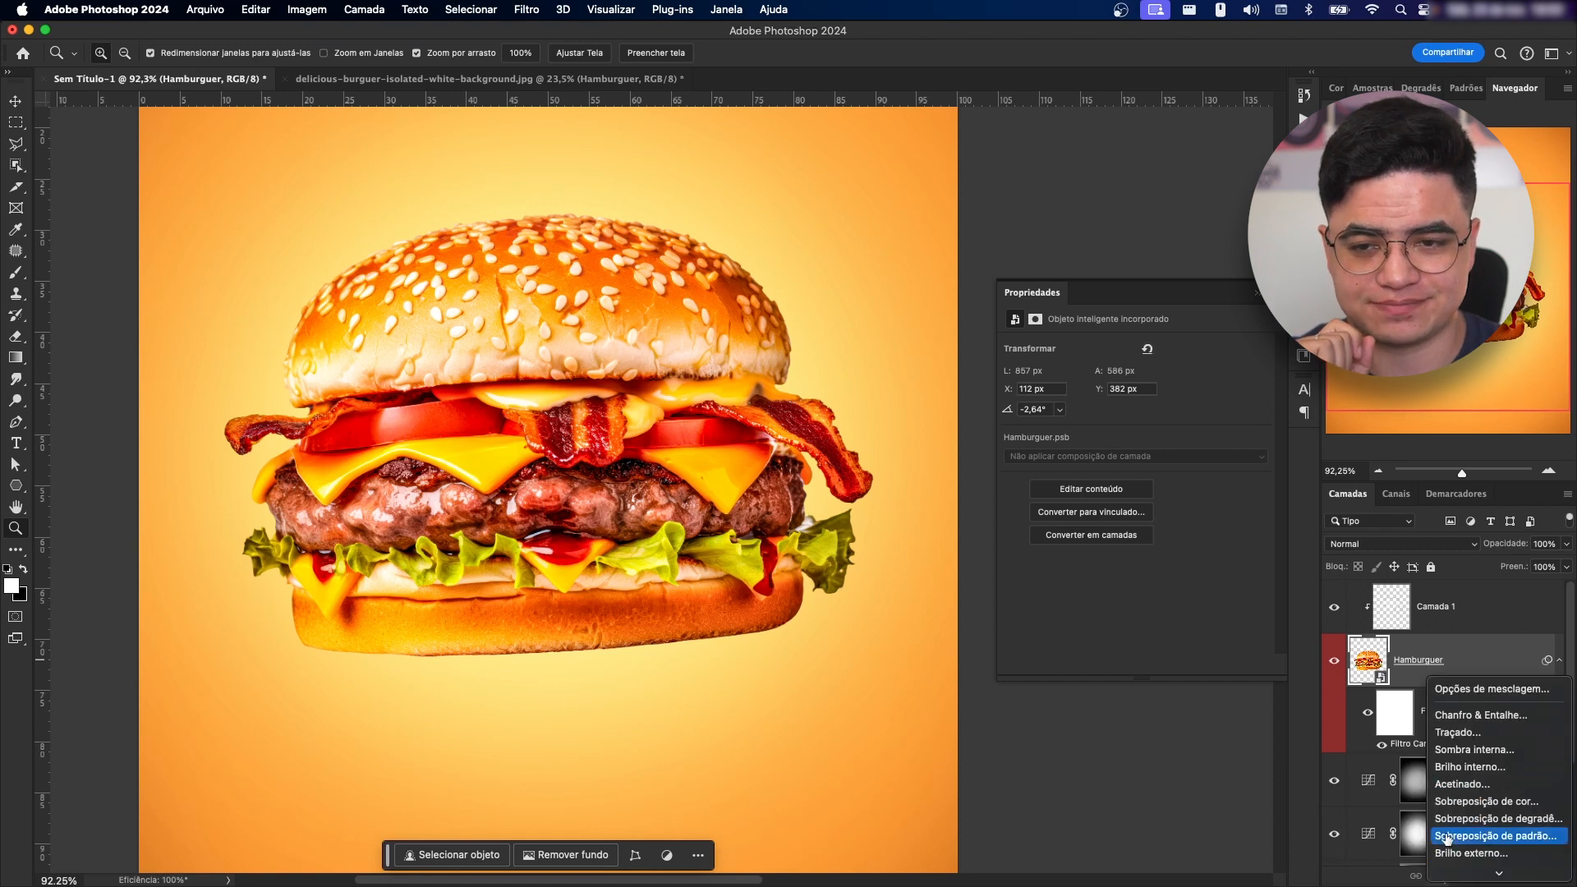
{"action": "left_click", "coordinate": [1468, 767]}
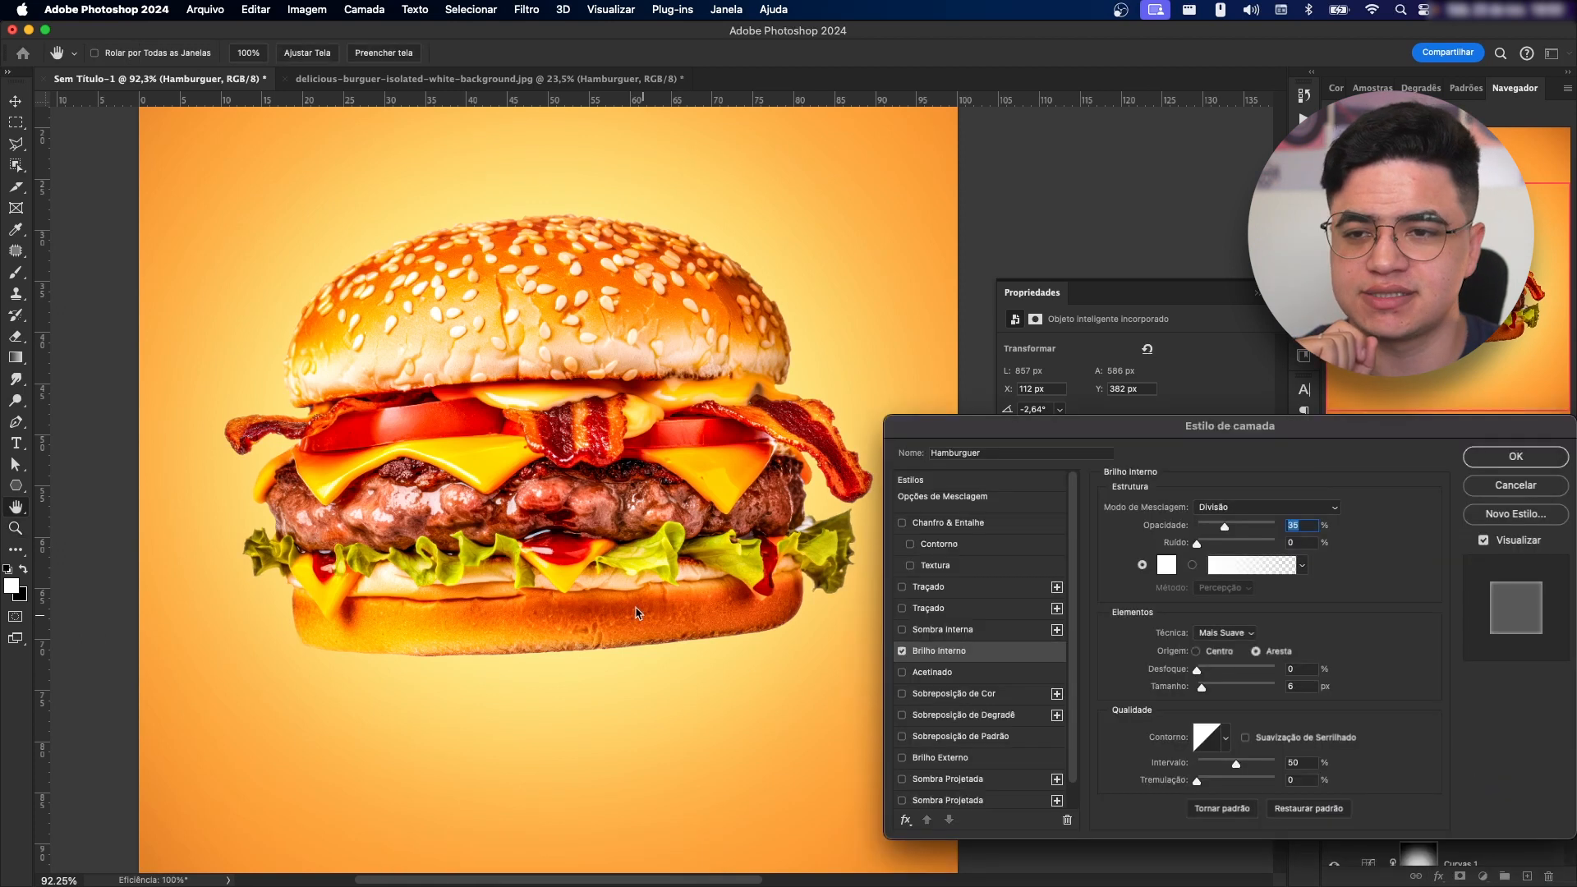
{"action": "left_click", "coordinate": [902, 651]}
{"action": "left_click", "coordinate": [902, 629]}
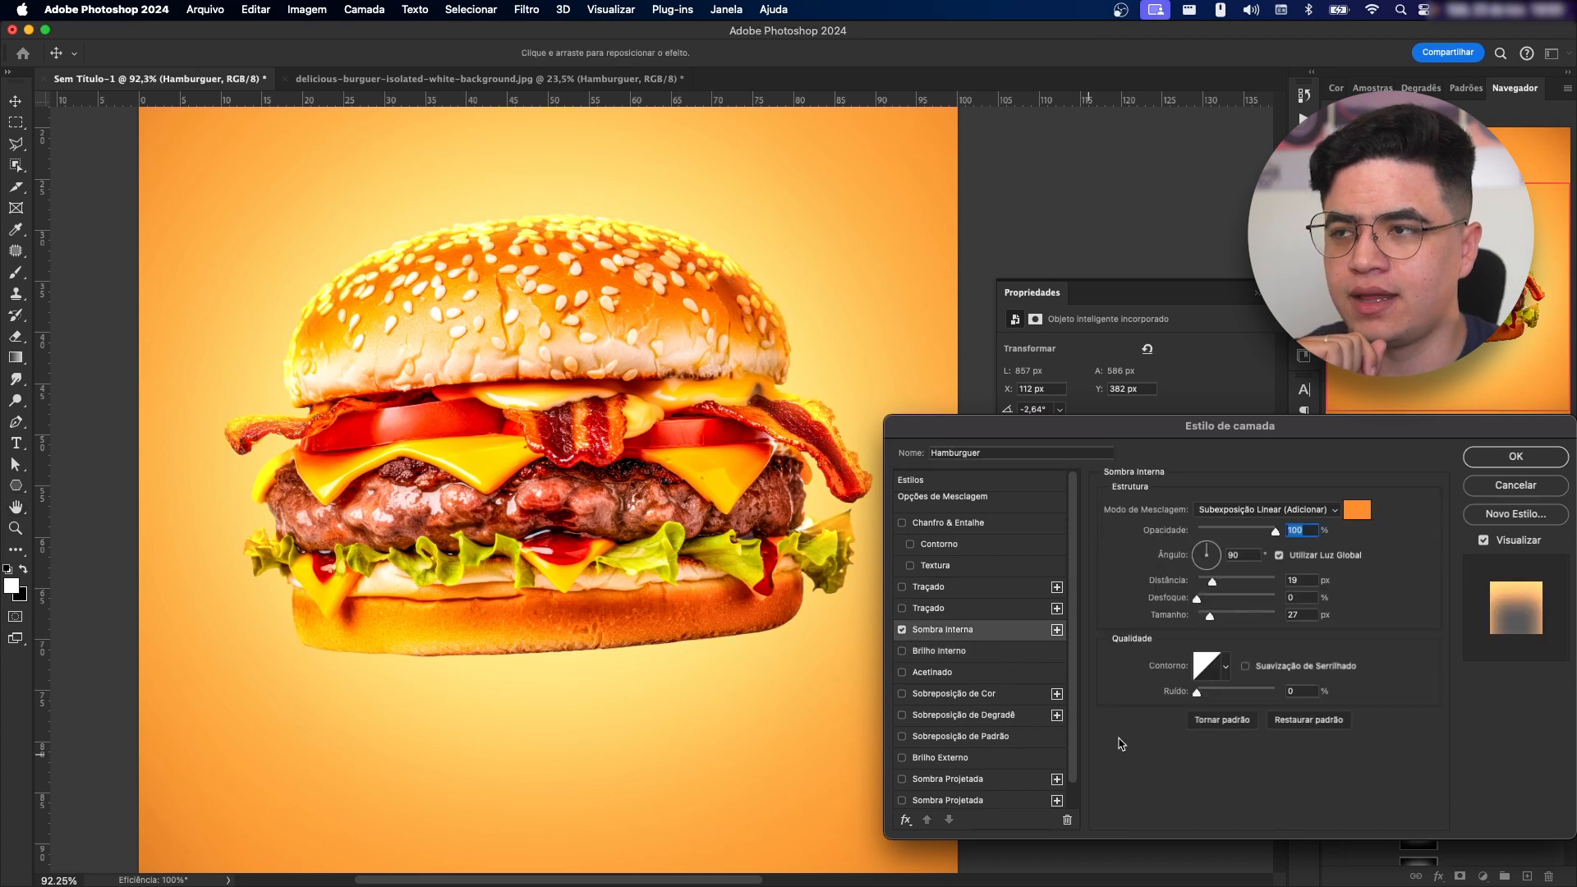
- Set the inner shadow colour to the yellow-orange #fec85d sampled from the glowing background beside the bun
{"action": "left_click", "coordinate": [1362, 512]}
{"action": "left_click", "coordinate": [828, 315]}
{"action": "left_click", "coordinate": [793, 309]}
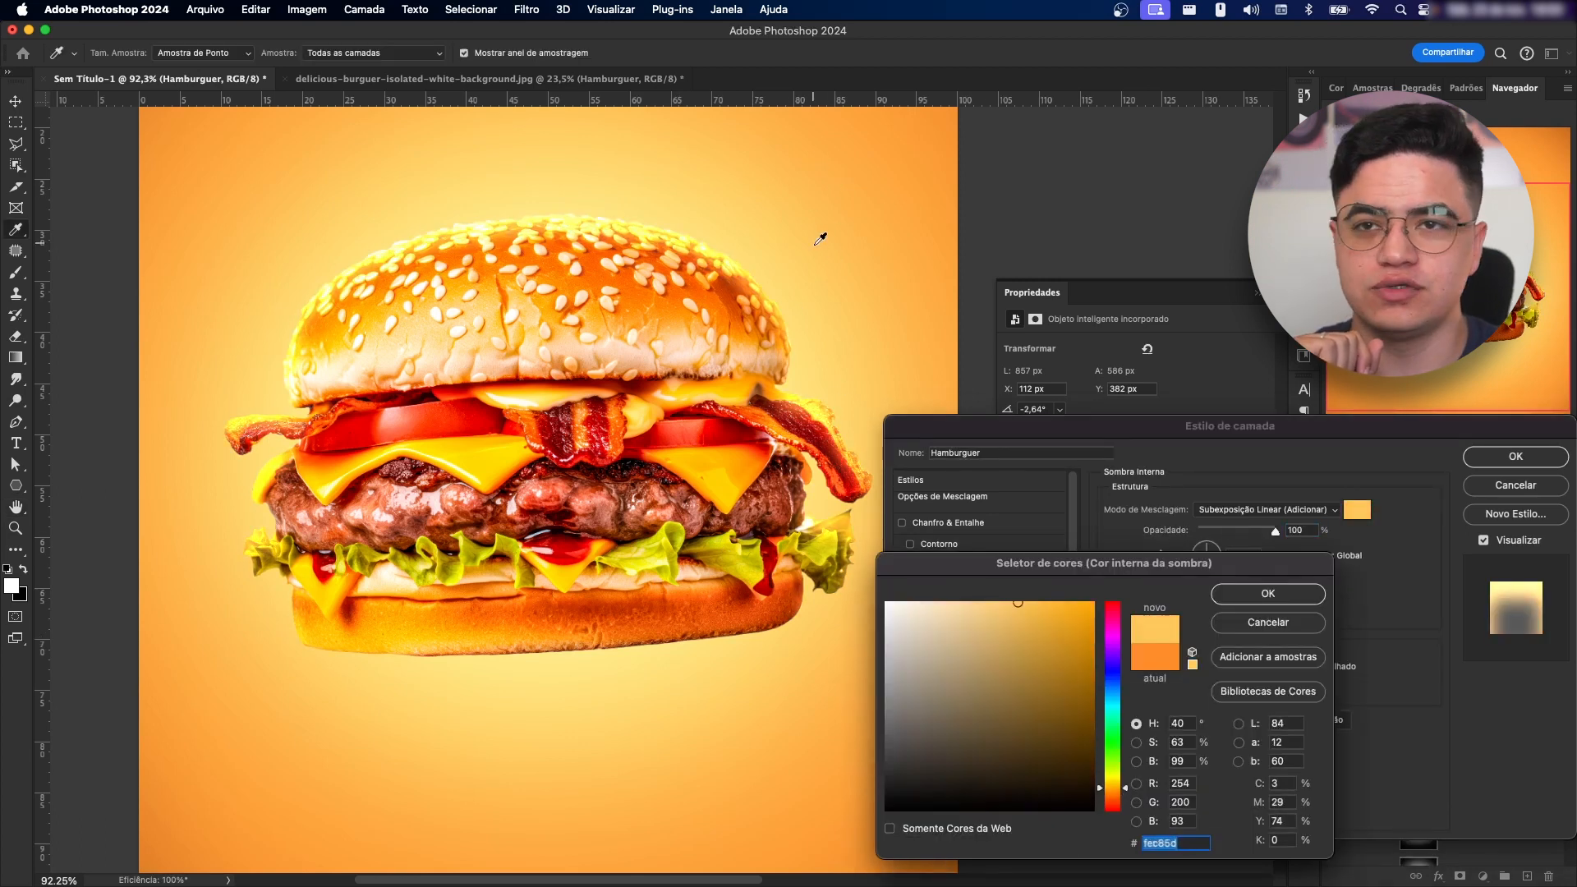
{"action": "left_click", "coordinate": [1265, 595]}
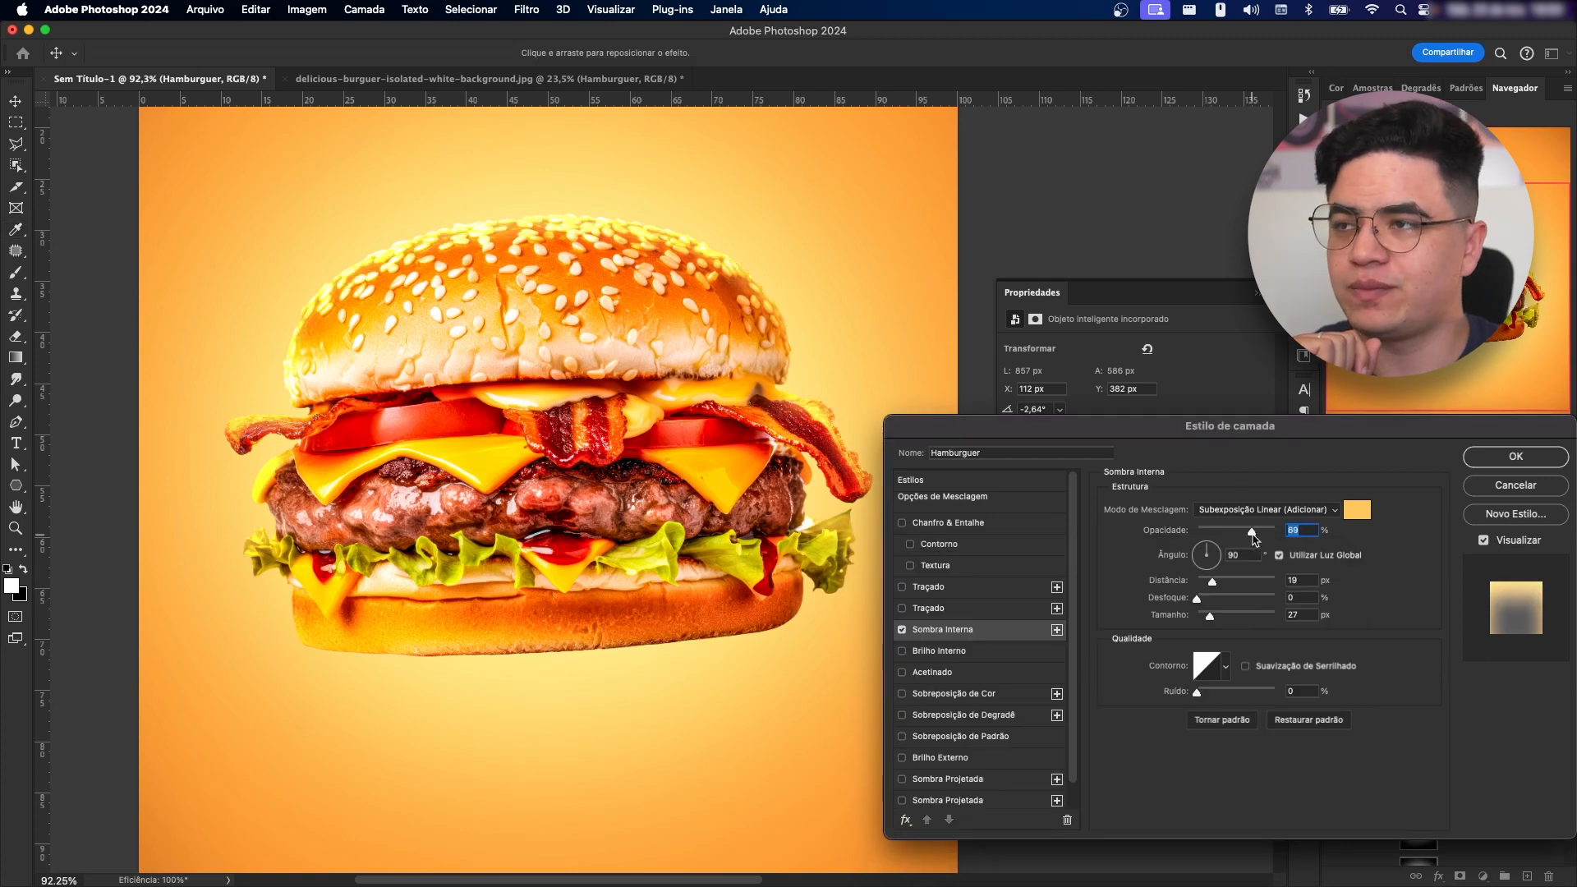
- Set the inner shadow's opacity to 74%, distance to 7 px and size to 21 px
{"action": "left_click_drag", "start_coordinate": [1270, 539], "coordinate": [1258, 540]}
{"action": "mouse_move", "coordinate": [1217, 622]}
{"action": "left_mouse_down"}
{"action": "mouse_move", "coordinate": [1206, 585]}
{"action": "mouse_move", "coordinate": [1207, 622]}
{"action": "left_mouse_up"}
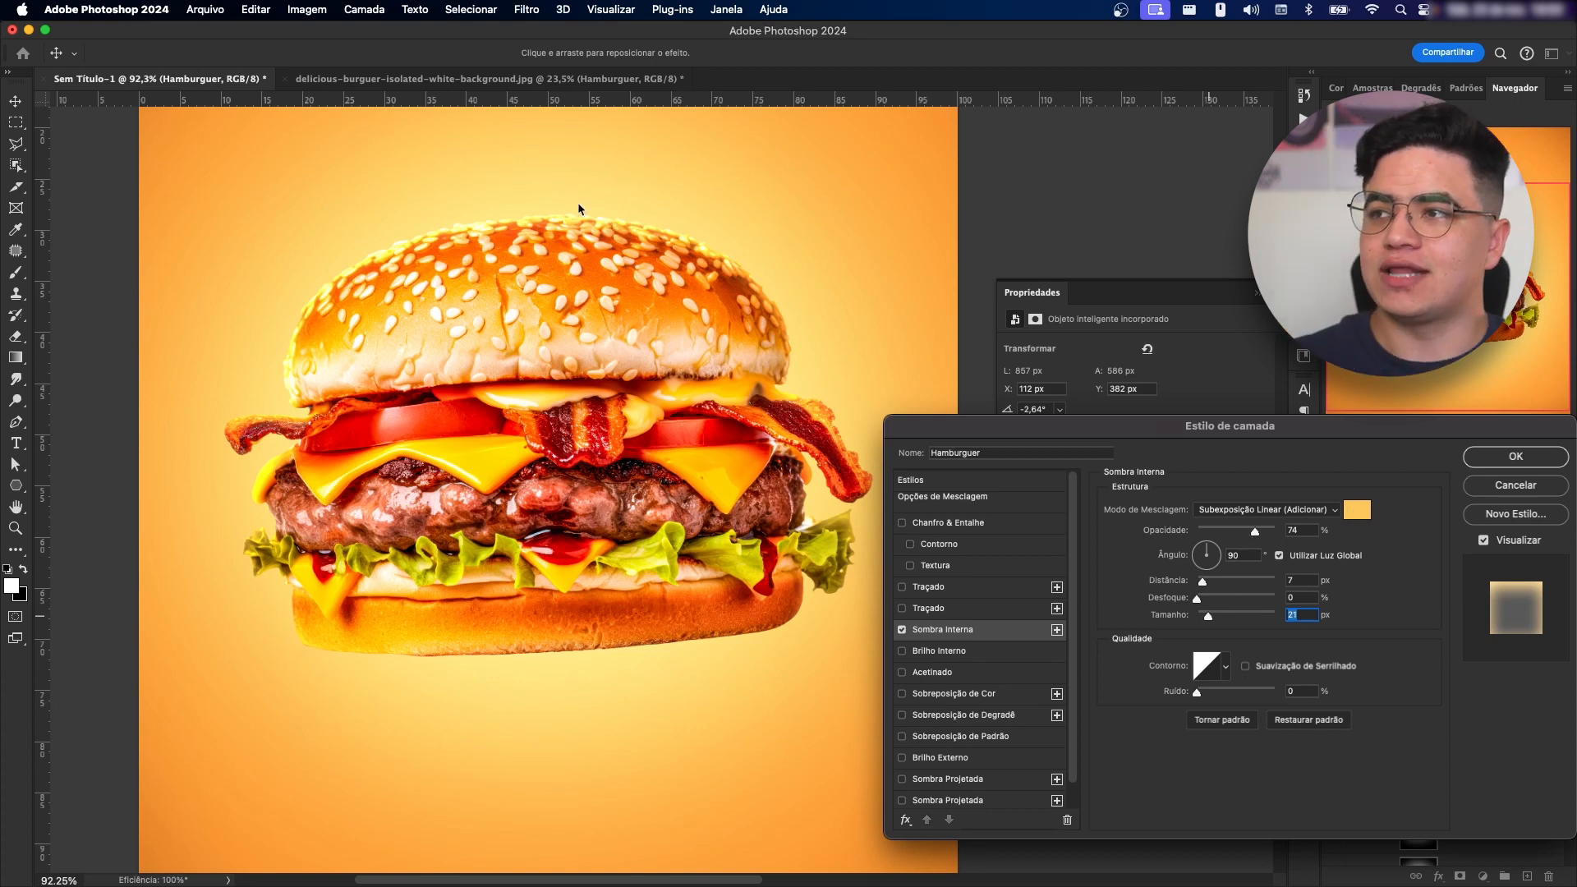
{"action": "left_click_drag", "start_coordinate": [569, 219], "coordinate": [546, 305]}
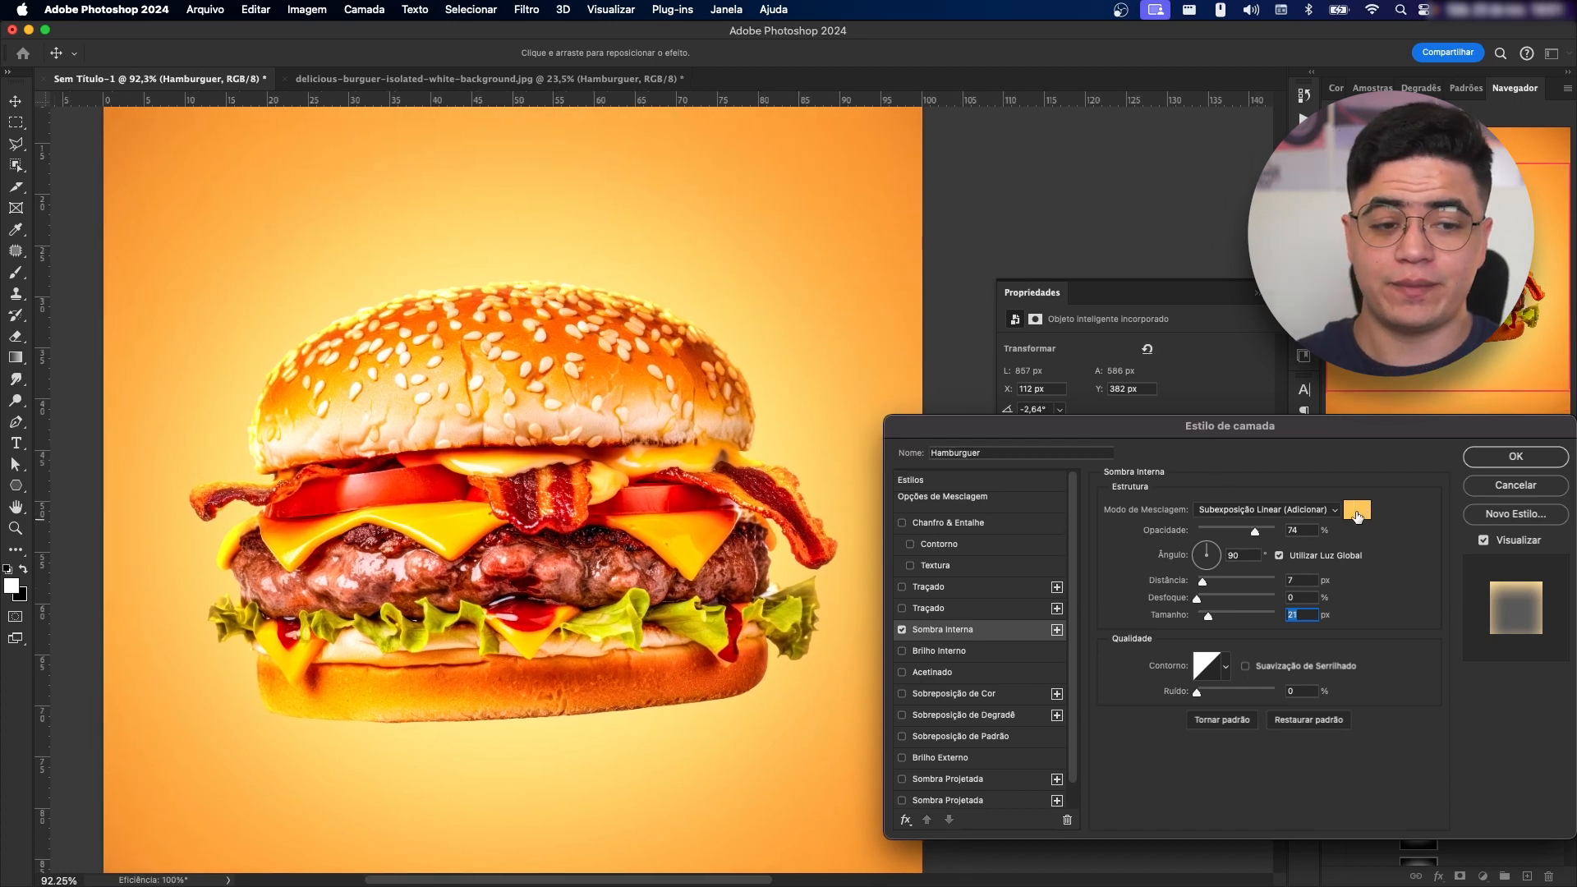
- Change the inner shadow colour to pale beige #e4cea4, compare the effect on and off, and apply the layer style
{"action": "left_click", "coordinate": [1357, 510]}
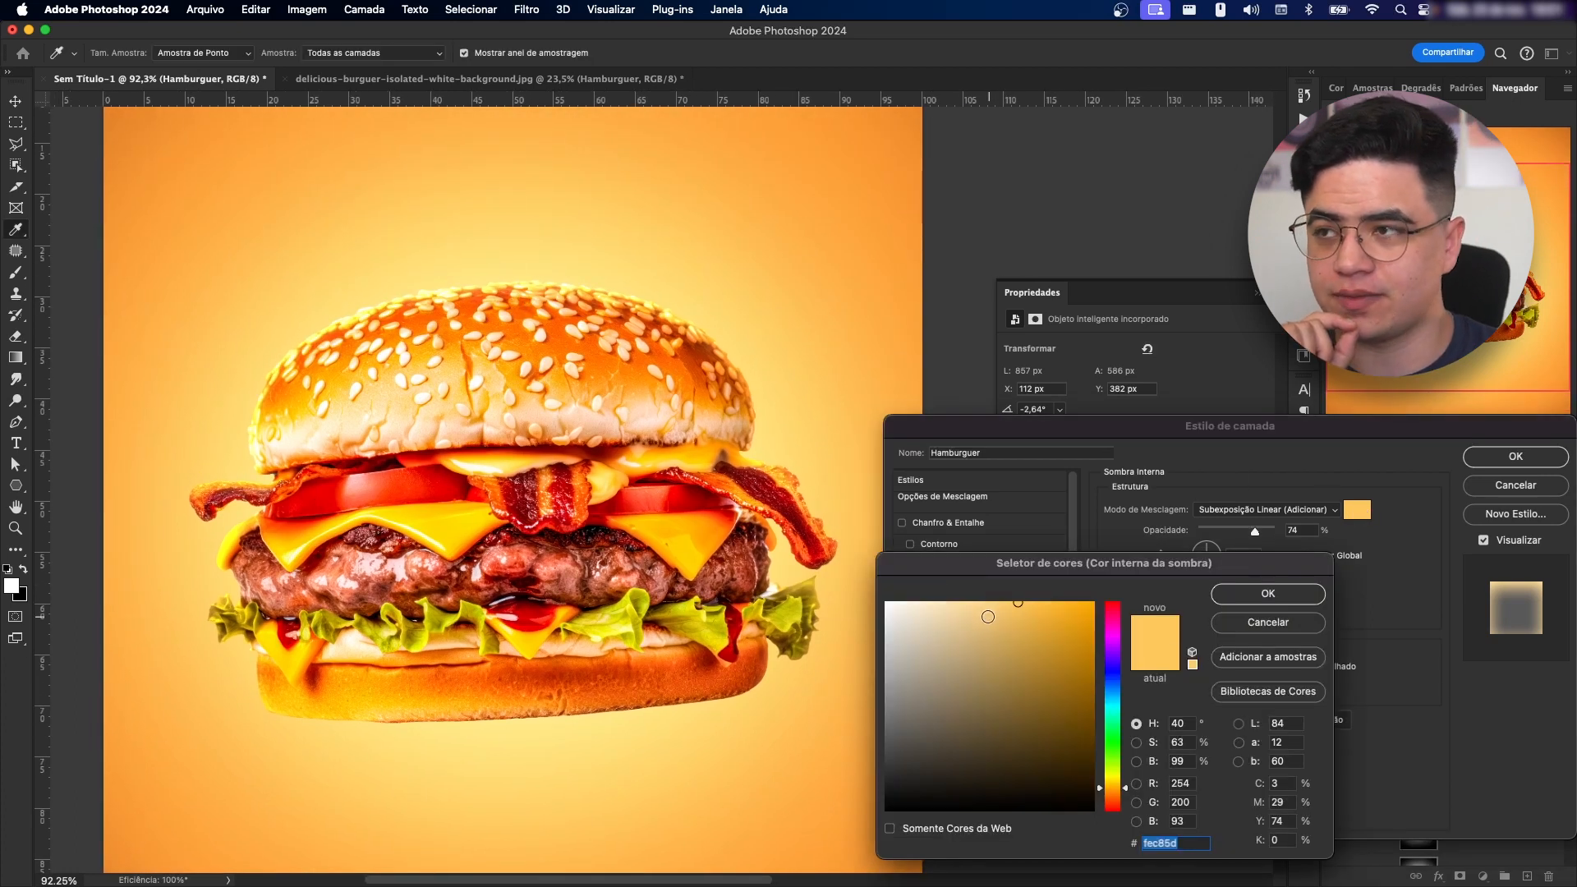
{"action": "left_click", "coordinate": [934, 602]}
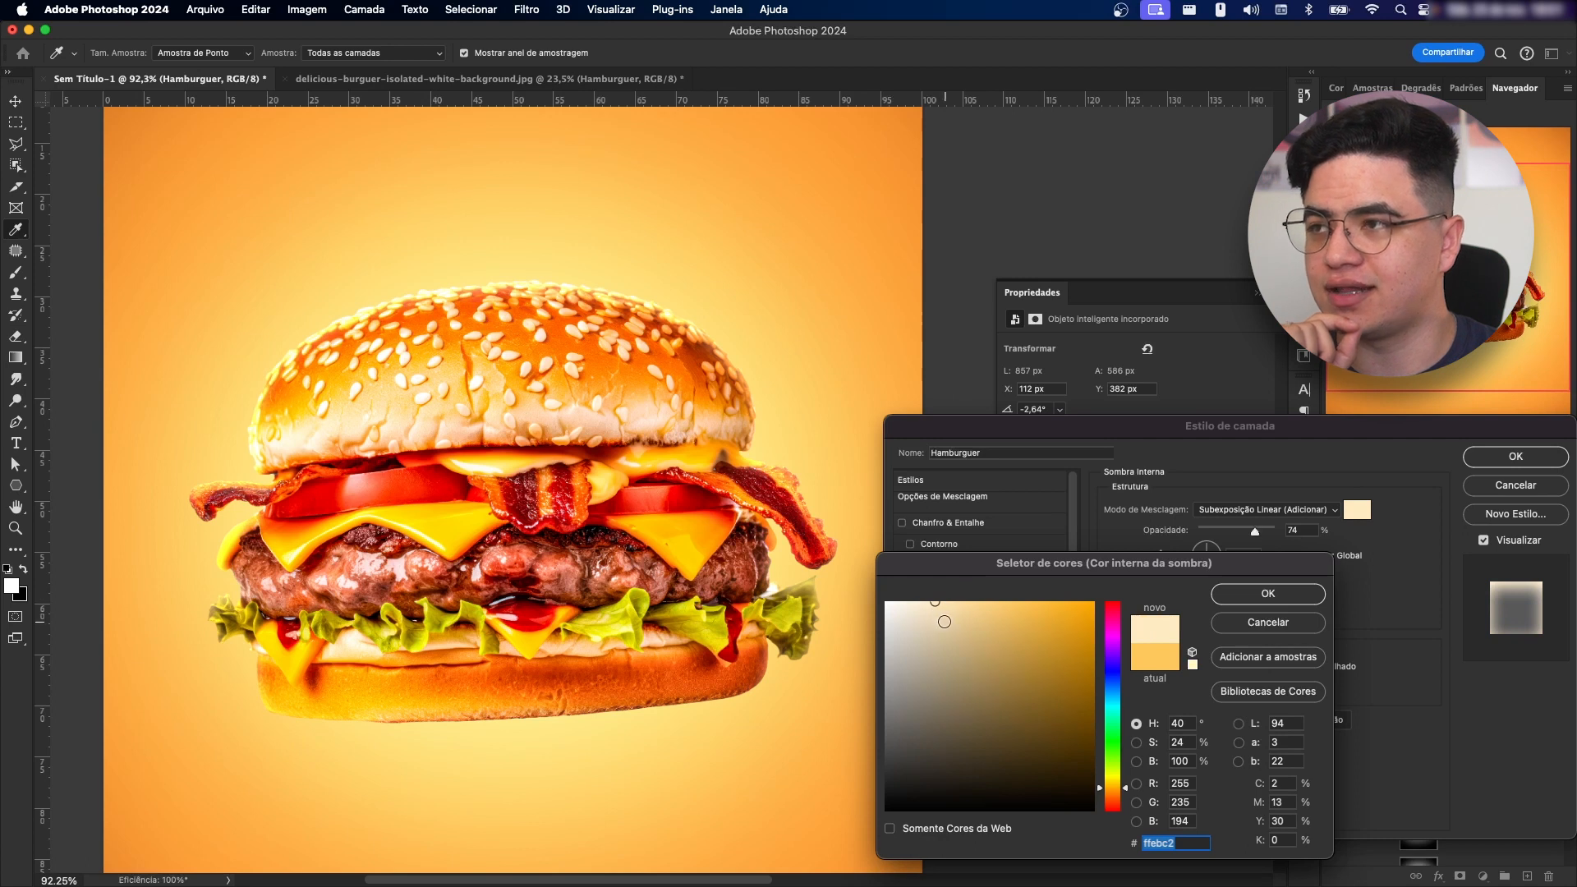
{"action": "left_click", "coordinate": [944, 624]}
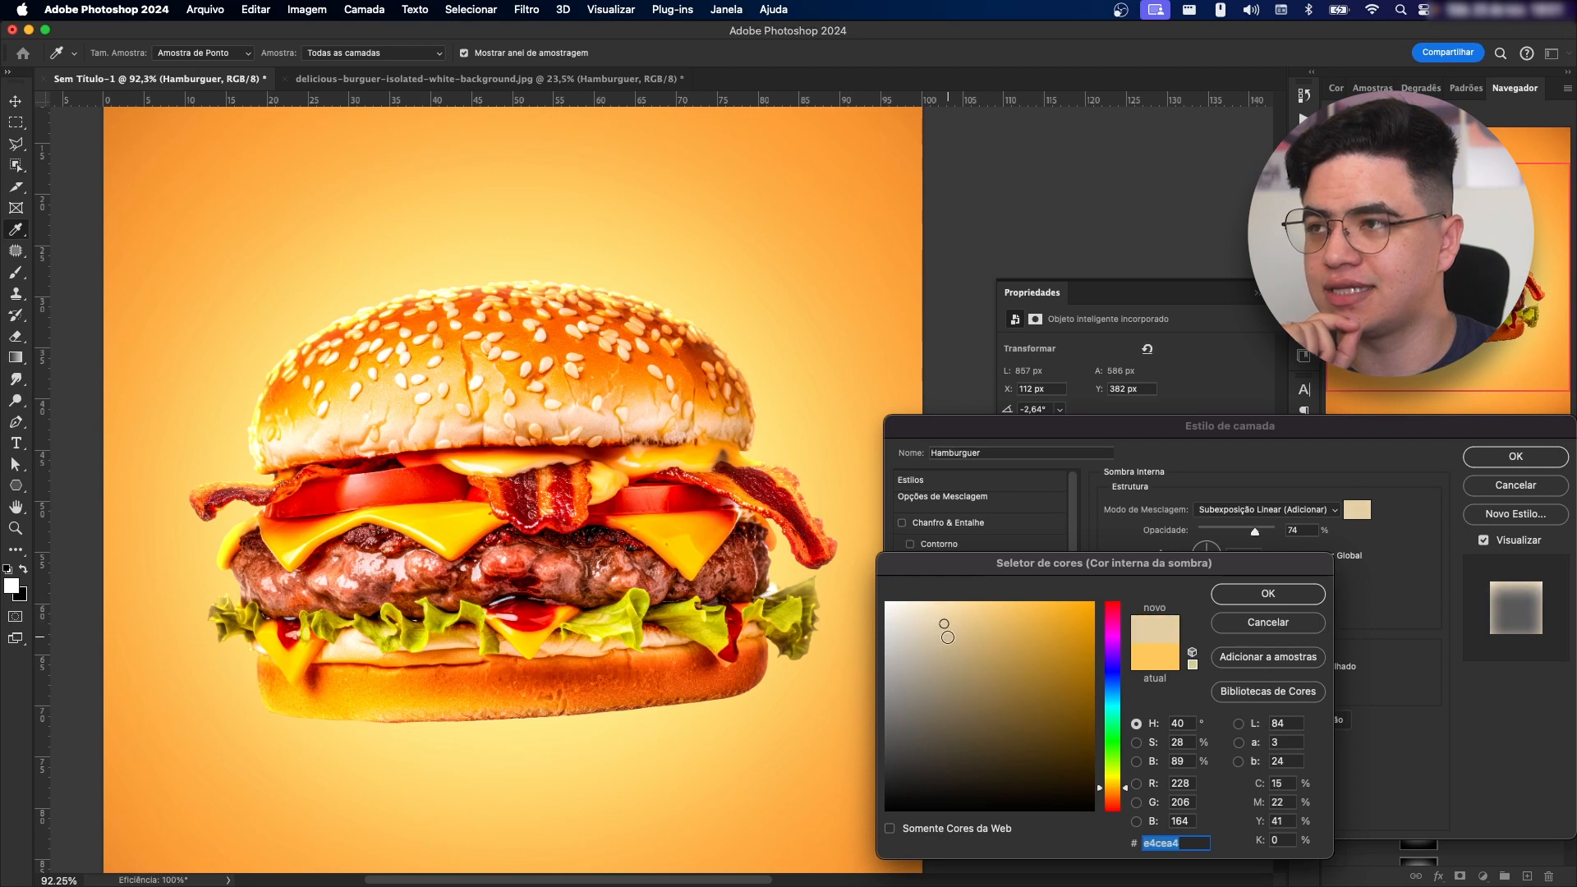
{"action": "left_click", "coordinate": [1284, 596]}
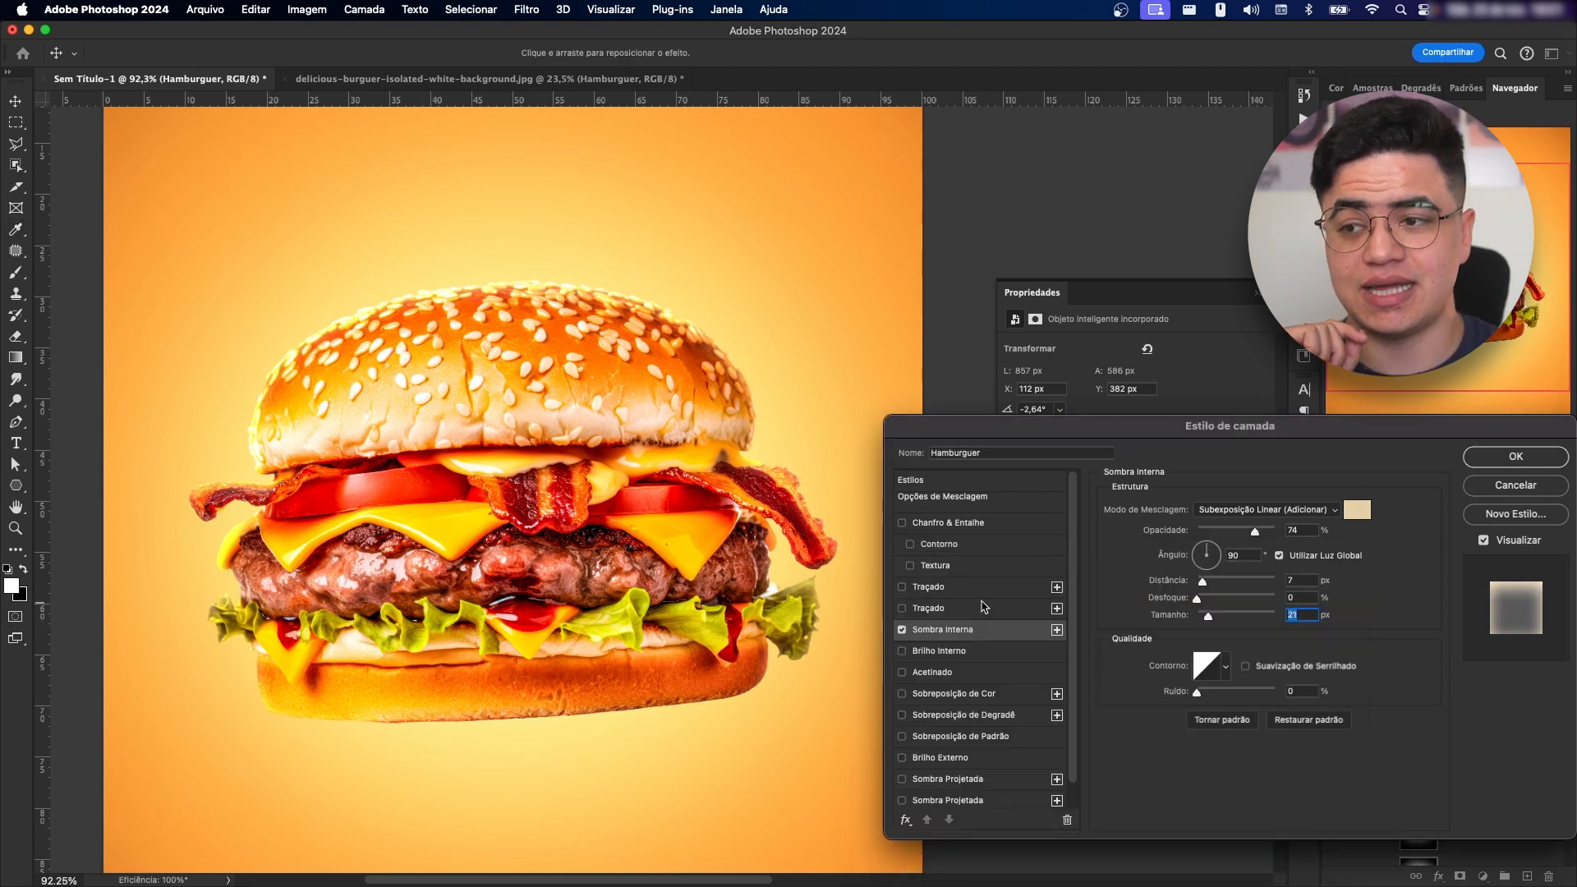
{"action": "left_click", "coordinate": [902, 630]}
{"action": "left_click", "coordinate": [902, 630]}
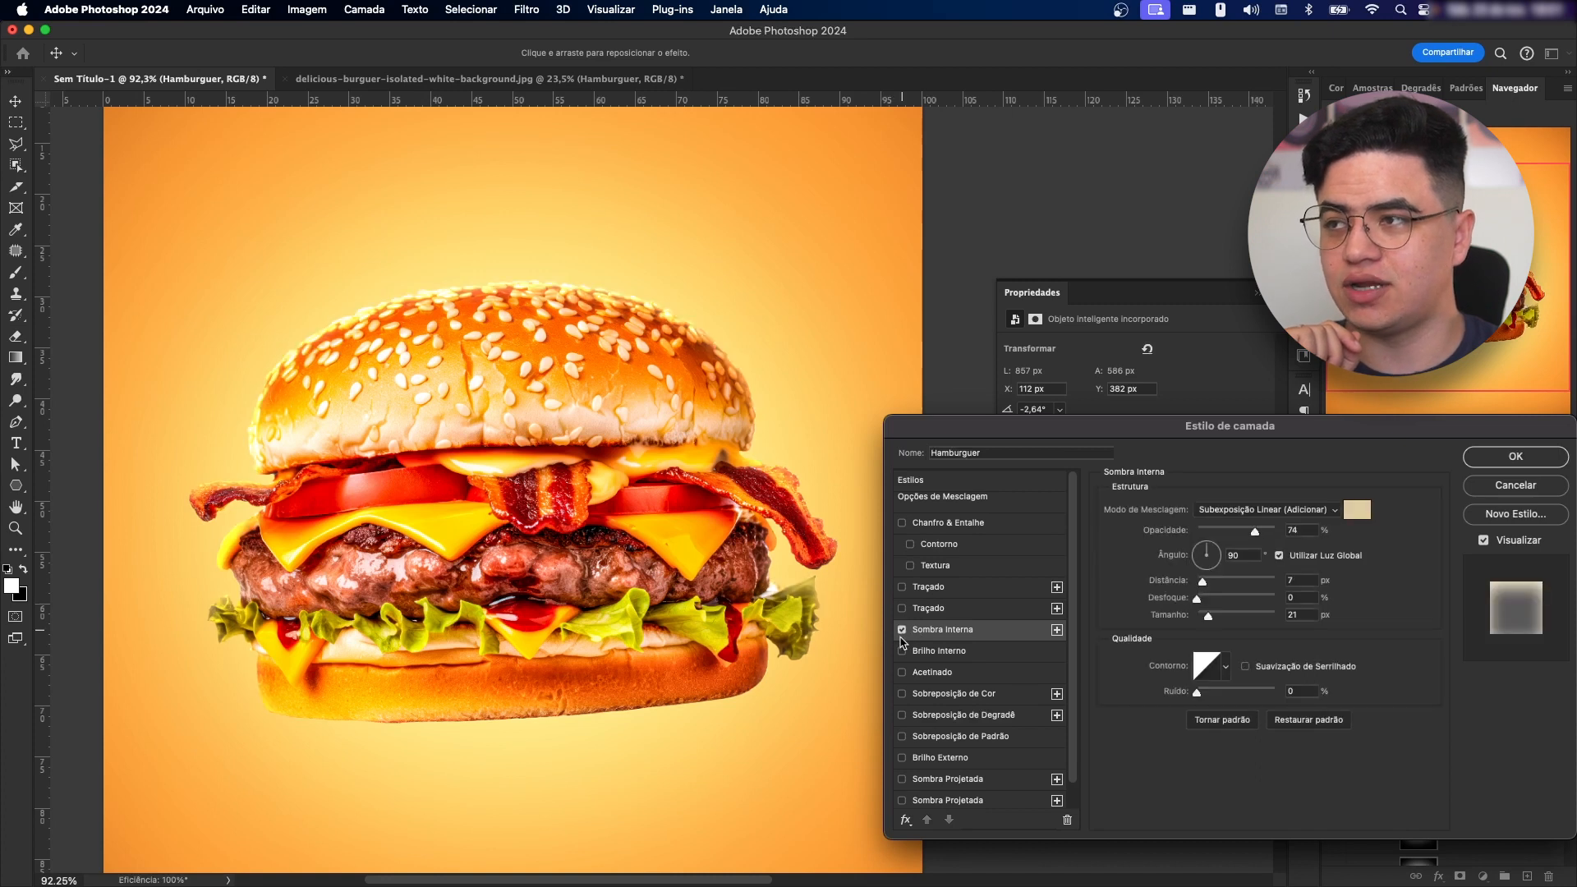
{"action": "left_click", "coordinate": [1513, 458]}
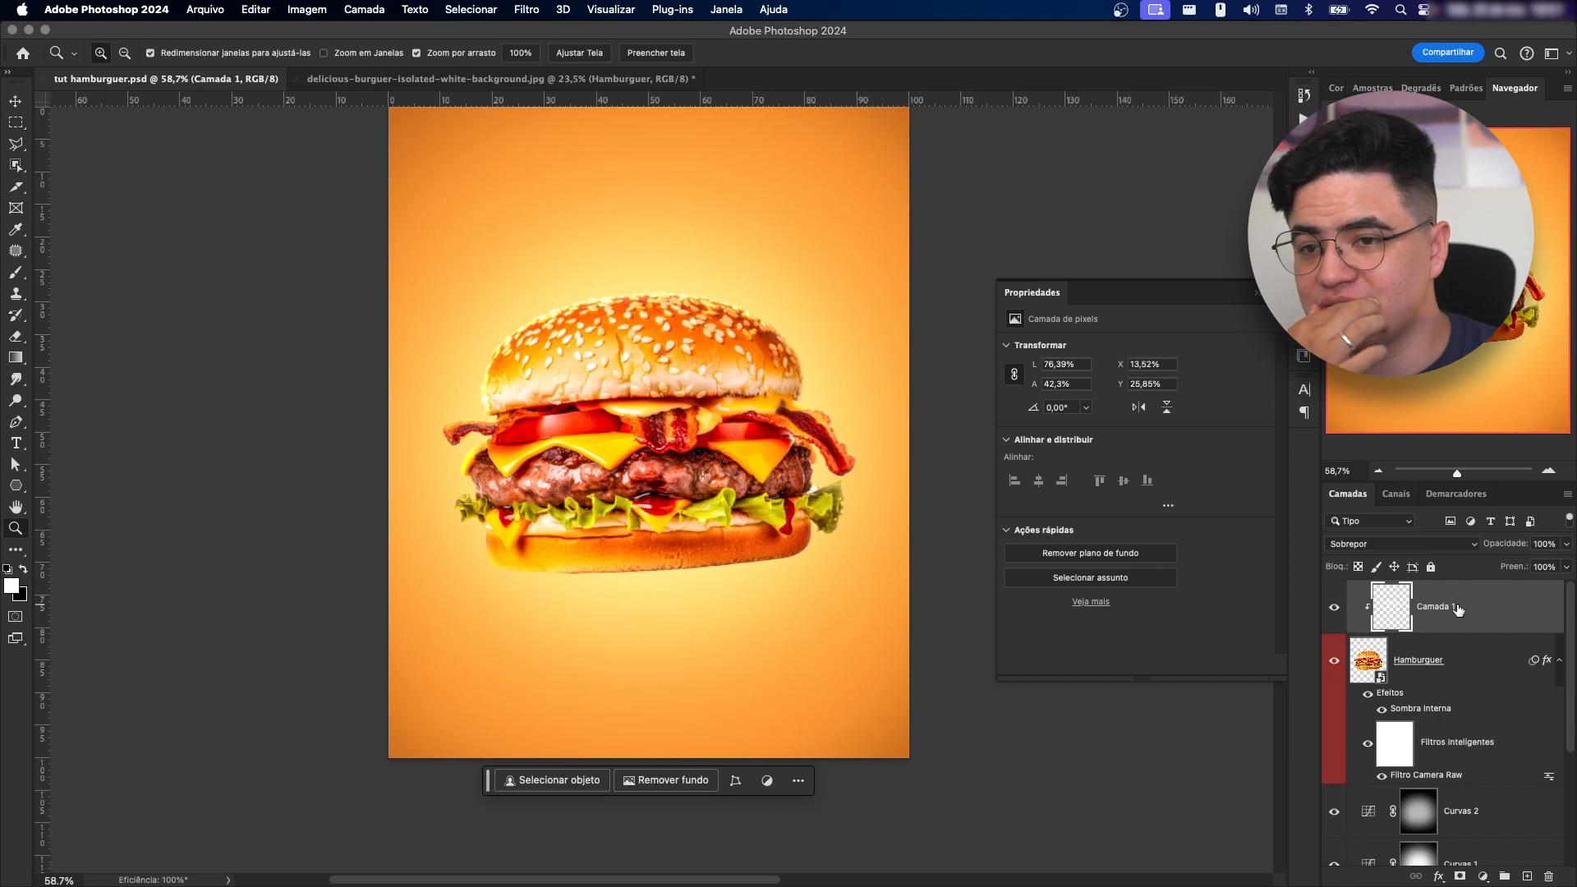
- Select the full-width rectangular background area below the burger with the Rectangular Marquee and target the Curvas 1 layer mask
{"action": "scroll", "coordinate": [1460, 698], "scroll_direction": "down", "scroll_amount": 4}
{"action": "left_click", "coordinate": [1490, 657]}
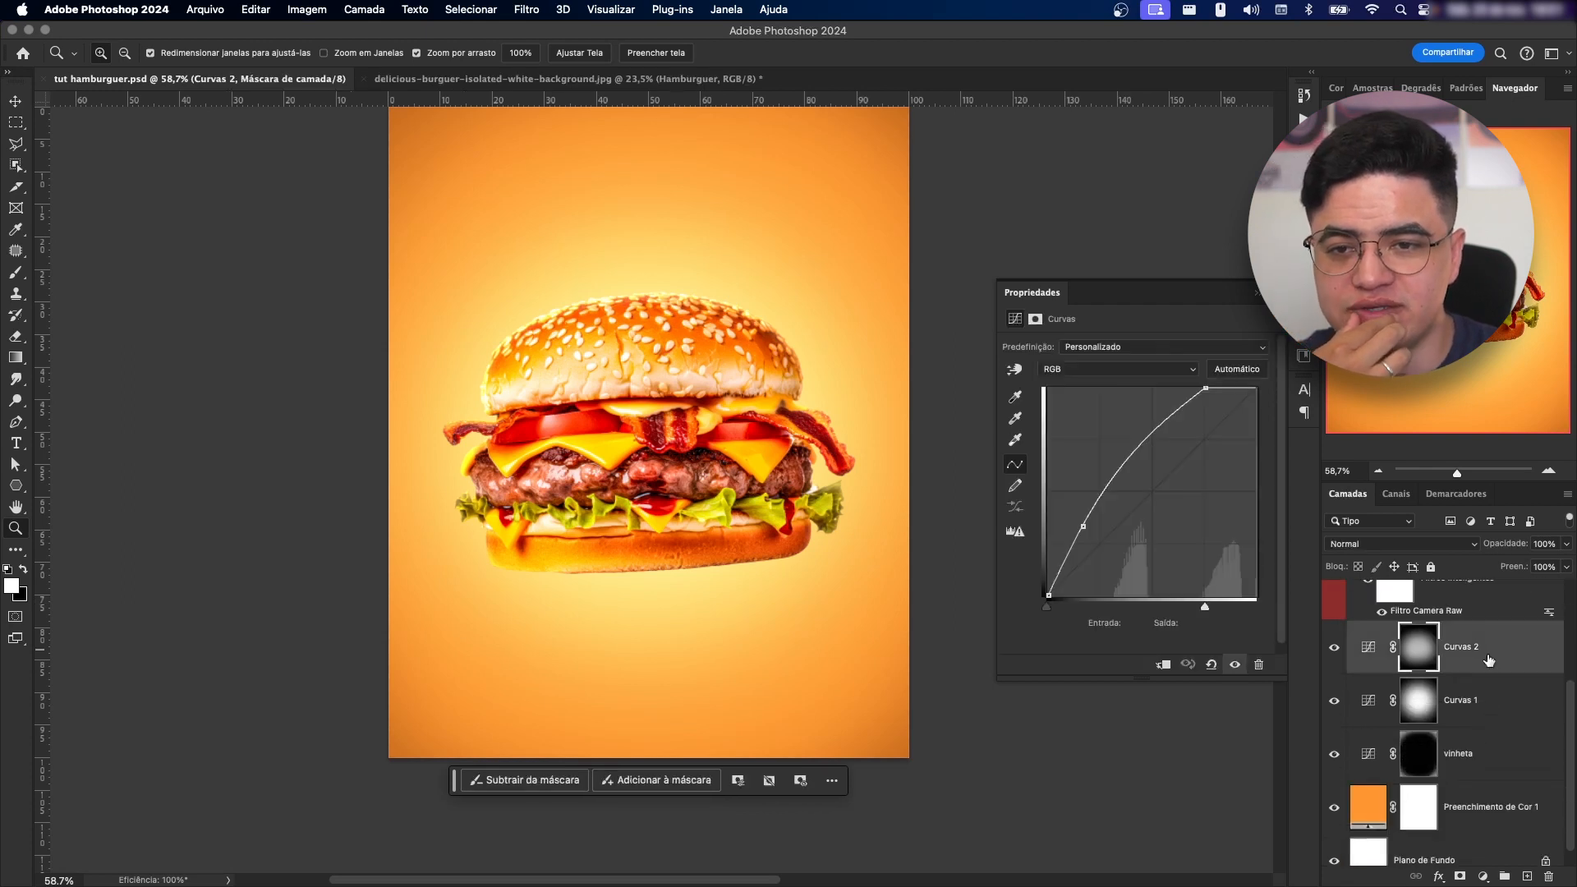
{"action": "scroll", "coordinate": [1490, 647], "scroll_direction": "up", "scroll_amount": 4}
{"action": "scroll", "coordinate": [1491, 635], "scroll_direction": "down", "scroll_amount": 5}
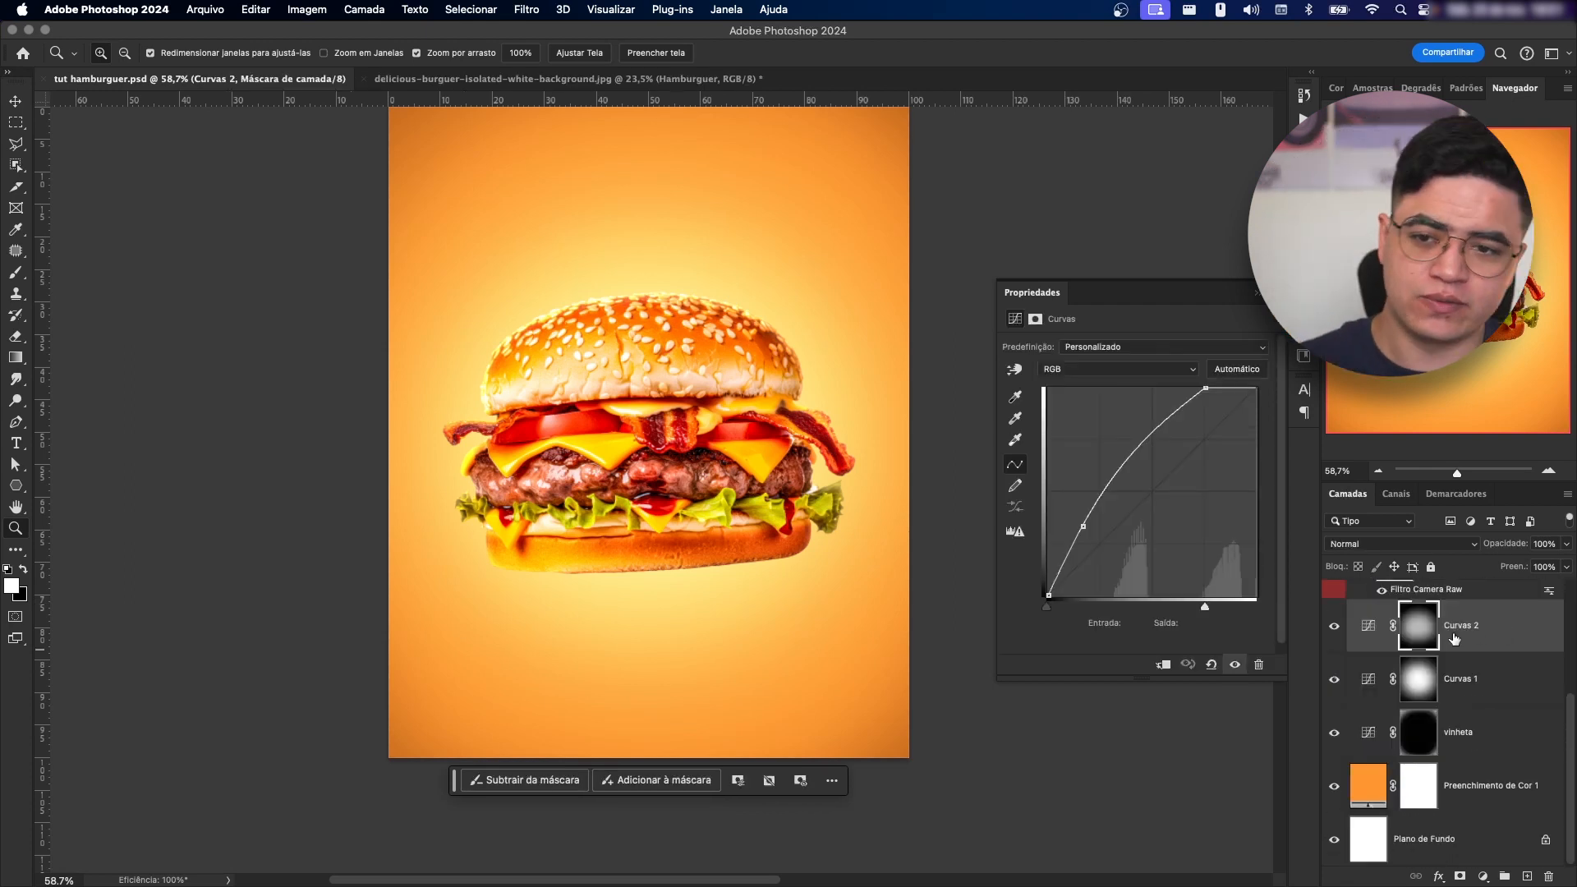
{"action": "left_click", "coordinate": [1458, 784]}
{"action": "key", "text": "m"}
{"action": "left_click_drag", "start_coordinate": [384, 586], "coordinate": [937, 759]}
{"action": "left_click", "coordinate": [1421, 684]}
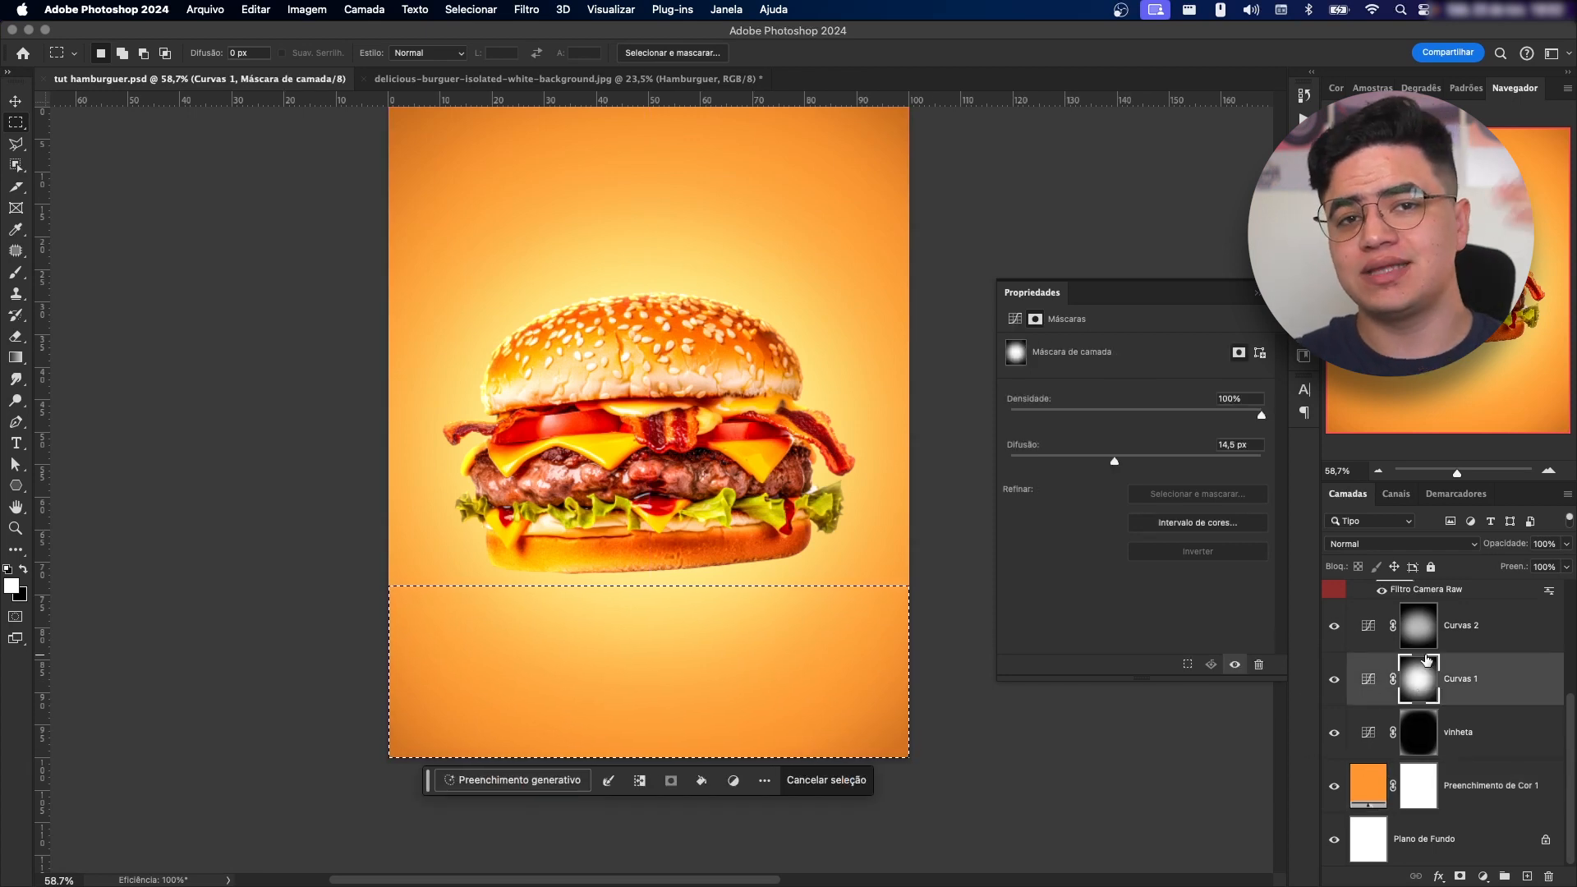
- Paint black over the selected area of the Curvas 1 mask with a soft 644 px brush at 100% opacity and 67% flow
{"action": "key", "text": "b"}
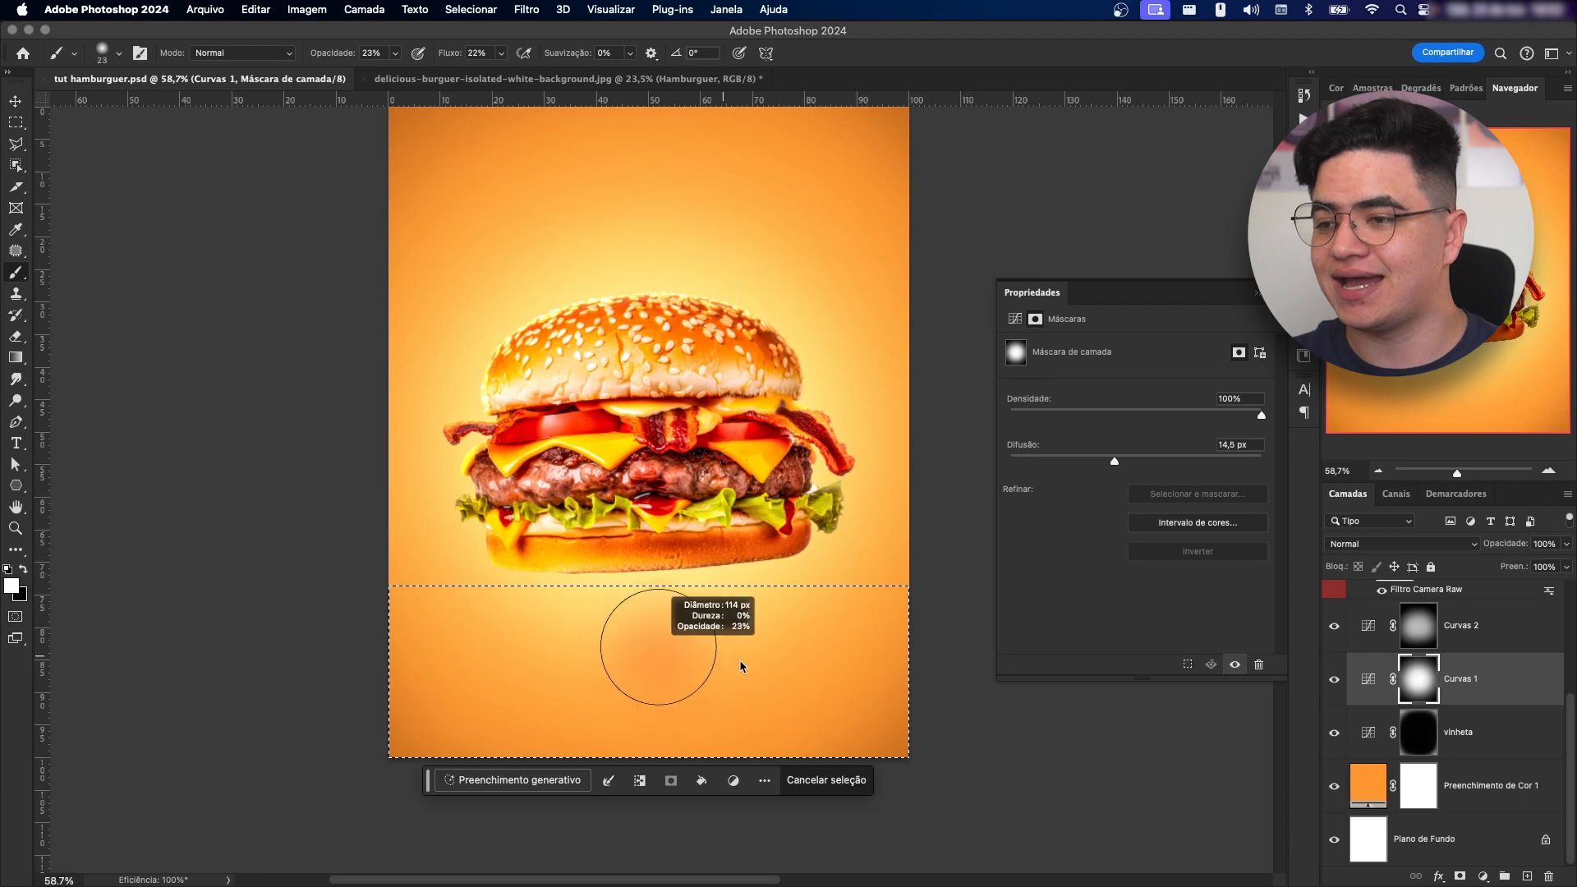
{"action": "left_click", "coordinate": [395, 52]}
{"action": "mouse_move", "coordinate": [395, 72]}
{"action": "left_mouse_down"}
{"action": "mouse_move", "coordinate": [558, 74]}
{"action": "mouse_move", "coordinate": [534, 73]}
{"action": "left_mouse_up"}
{"action": "left_click", "coordinate": [501, 52]}
{"action": "left_click_drag", "start_coordinate": [509, 460], "coordinate": [468, 460]}
{"action": "key", "text": "x"}
{"action": "left_click_drag", "start_coordinate": [429, 616], "coordinate": [470, 616]}
{"action": "left_click_drag", "start_coordinate": [755, 703], "coordinate": [865, 673]}
{"action": "left_click_drag", "start_coordinate": [729, 714], "coordinate": [628, 694]}
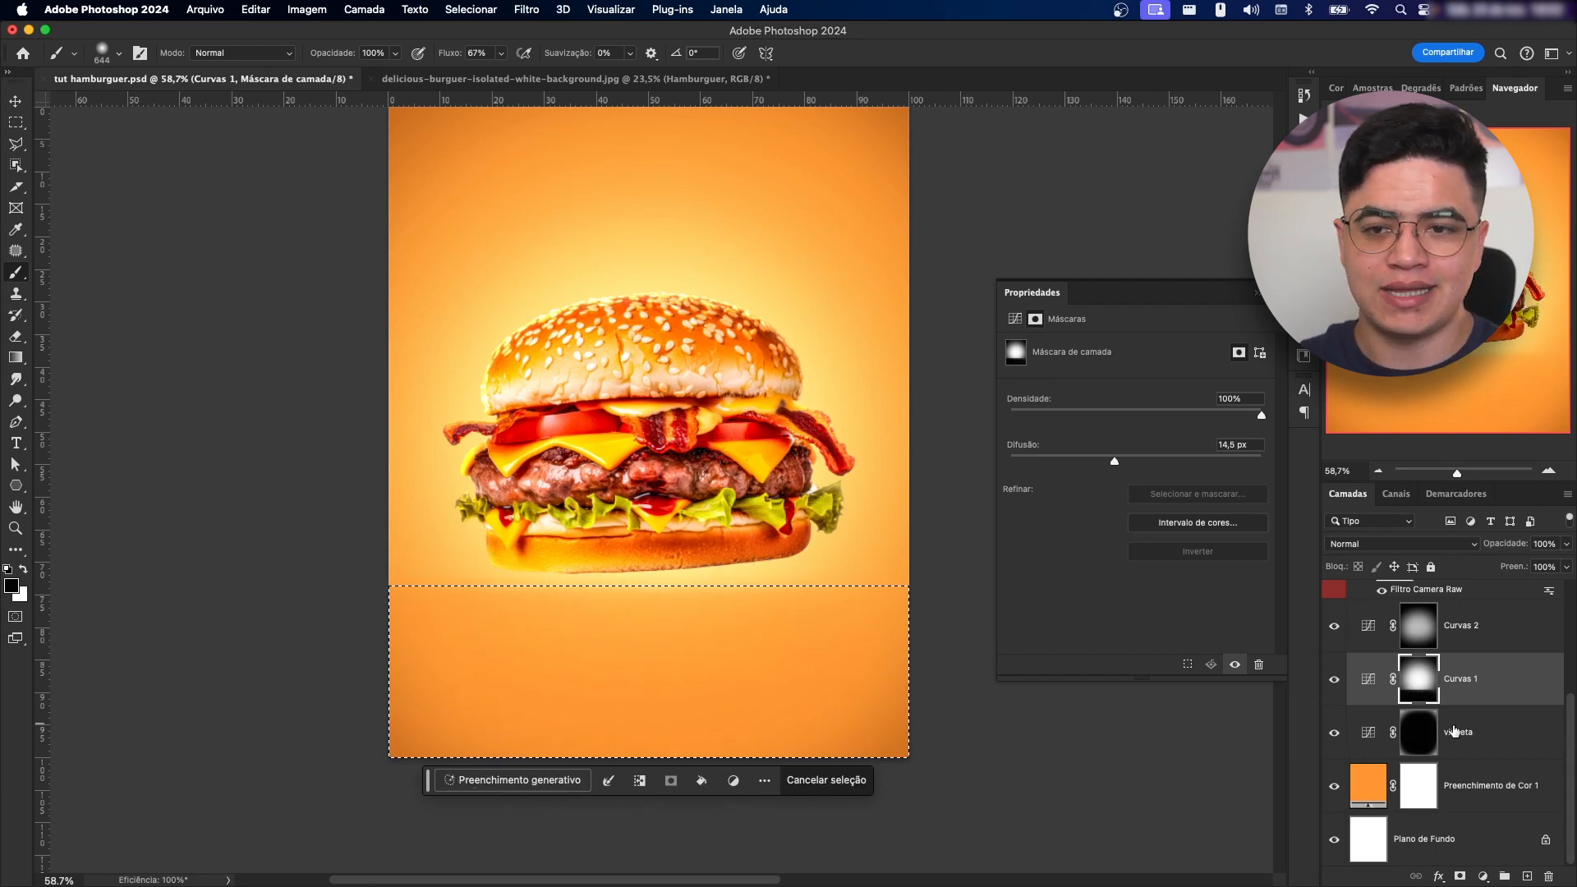
- Compare the Curvas 1 layer on and off and set its mask's feather to 3,9 px
{"action": "key", "text": "alt+bracketright"}
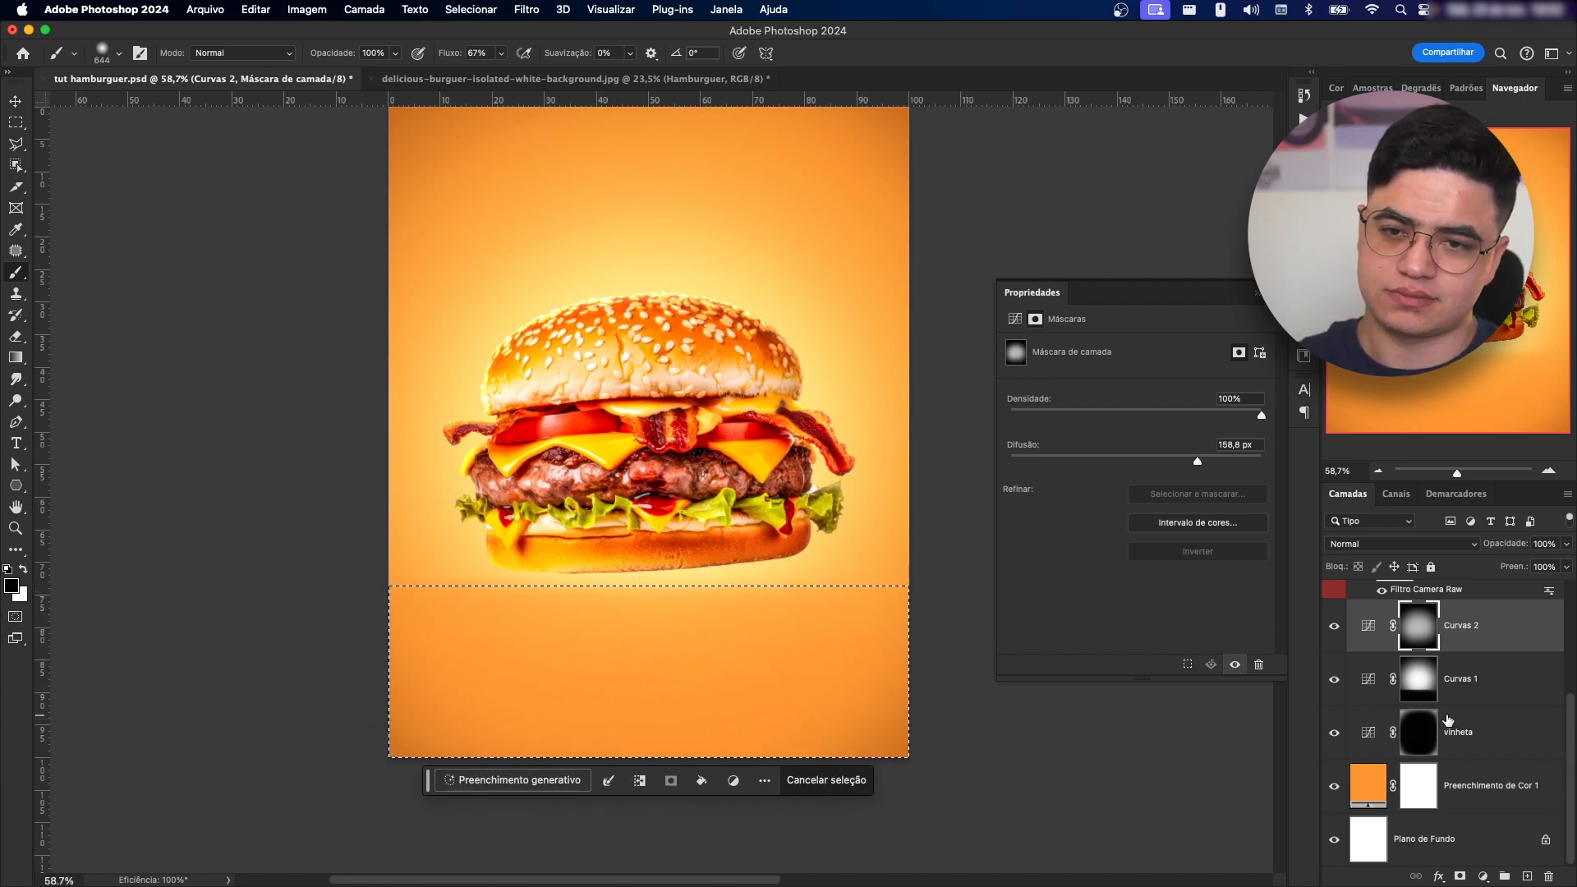
{"action": "left_click", "coordinate": [1348, 683]}
{"action": "left_click", "coordinate": [1334, 680]}
{"action": "left_click", "coordinate": [1335, 679]}
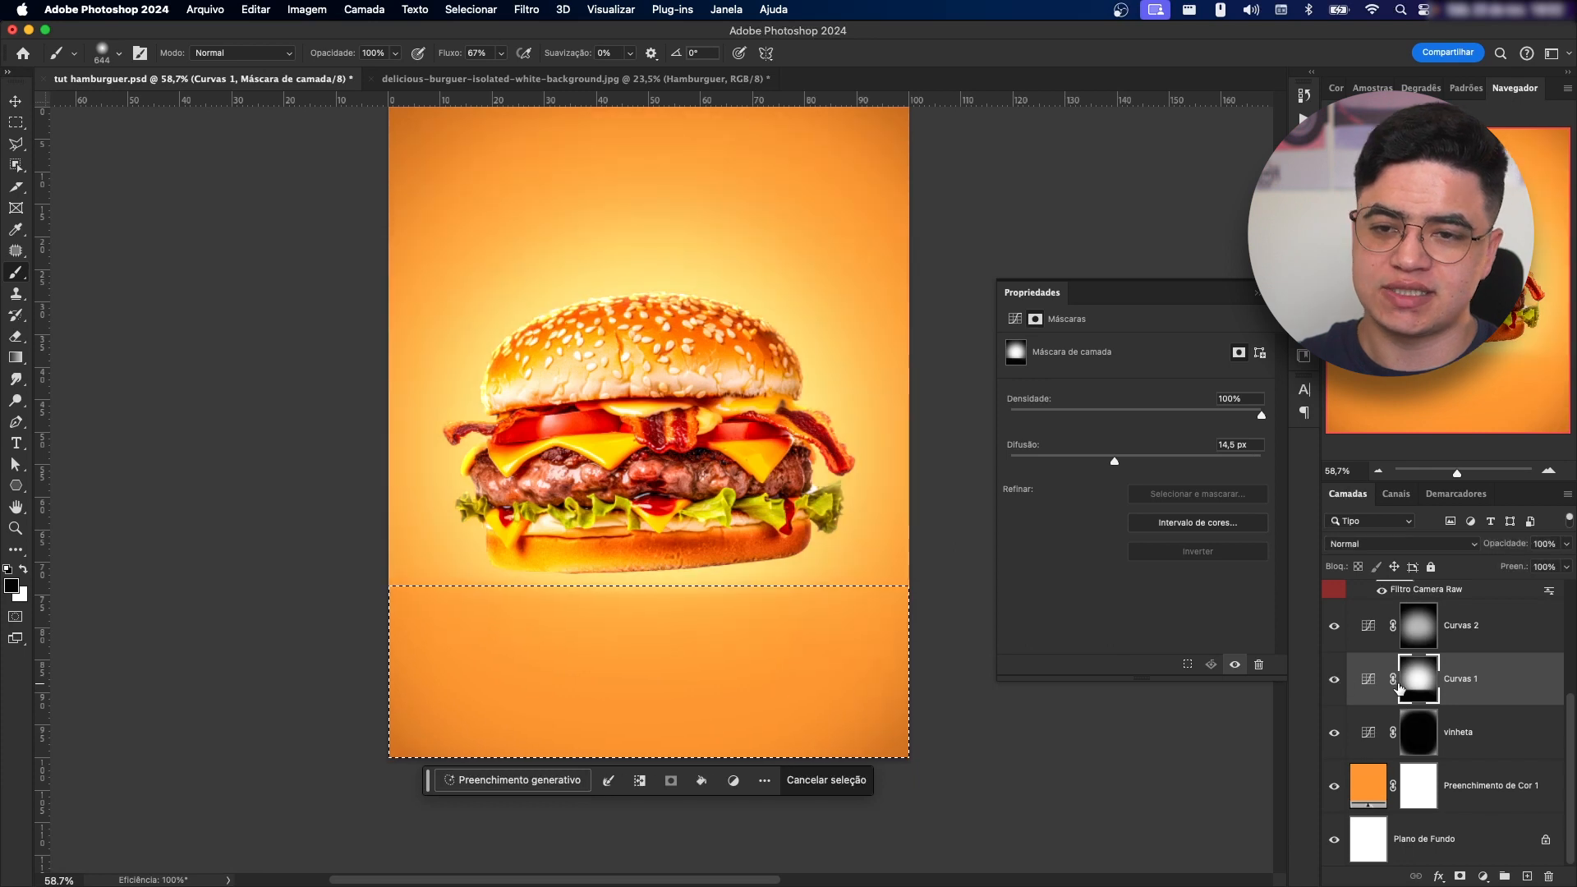
{"action": "left_click", "coordinate": [1368, 679]}
{"action": "left_click", "coordinate": [1419, 678]}
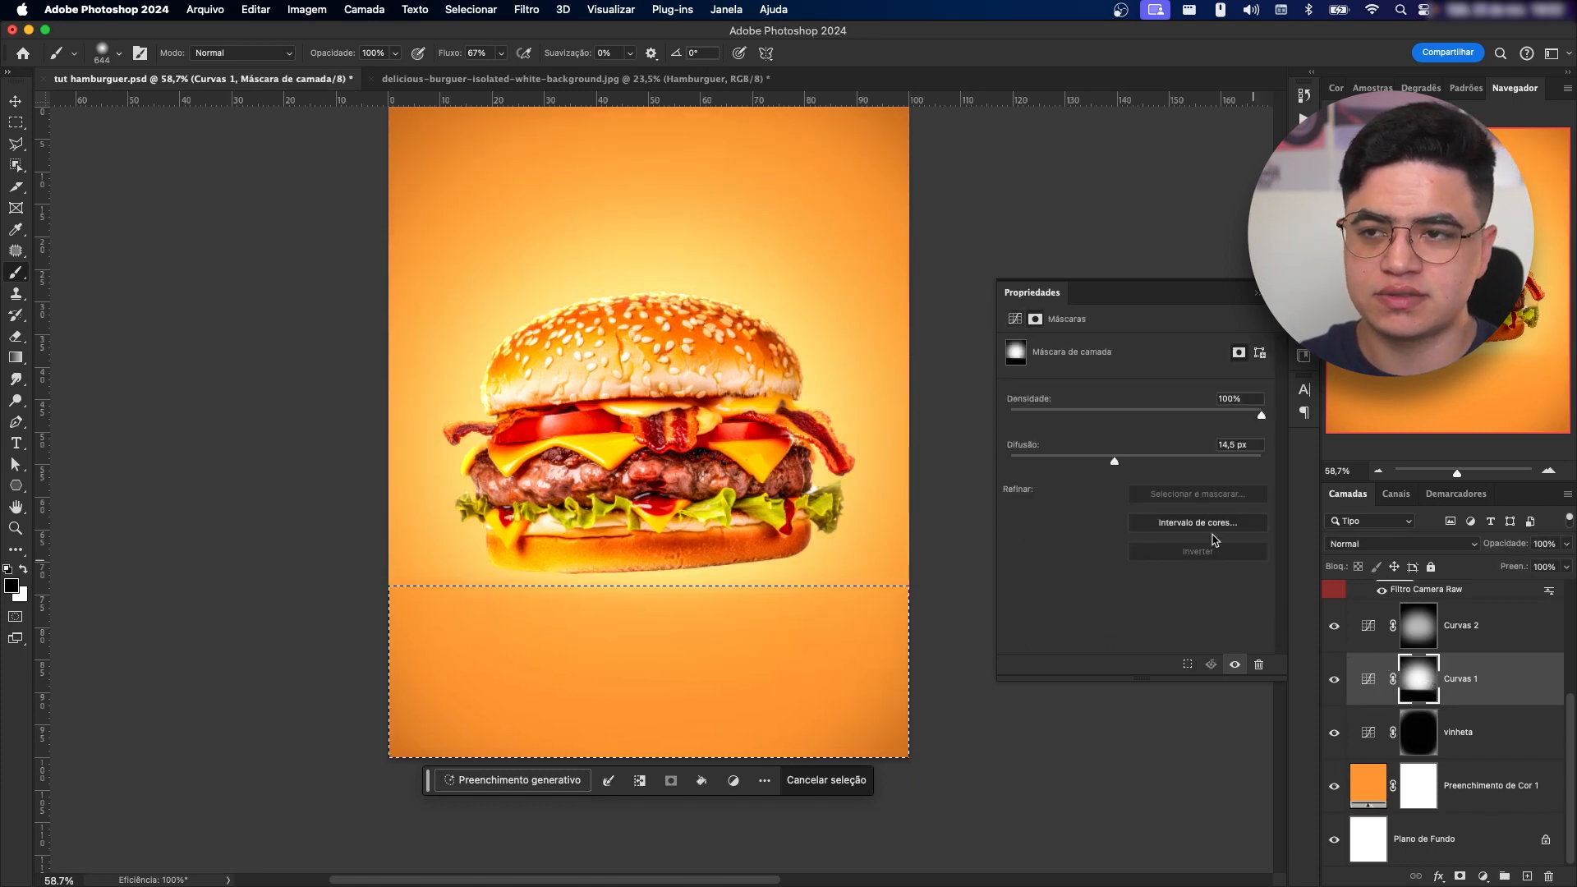
{"action": "left_click_drag", "start_coordinate": [1111, 462], "coordinate": [1061, 462]}
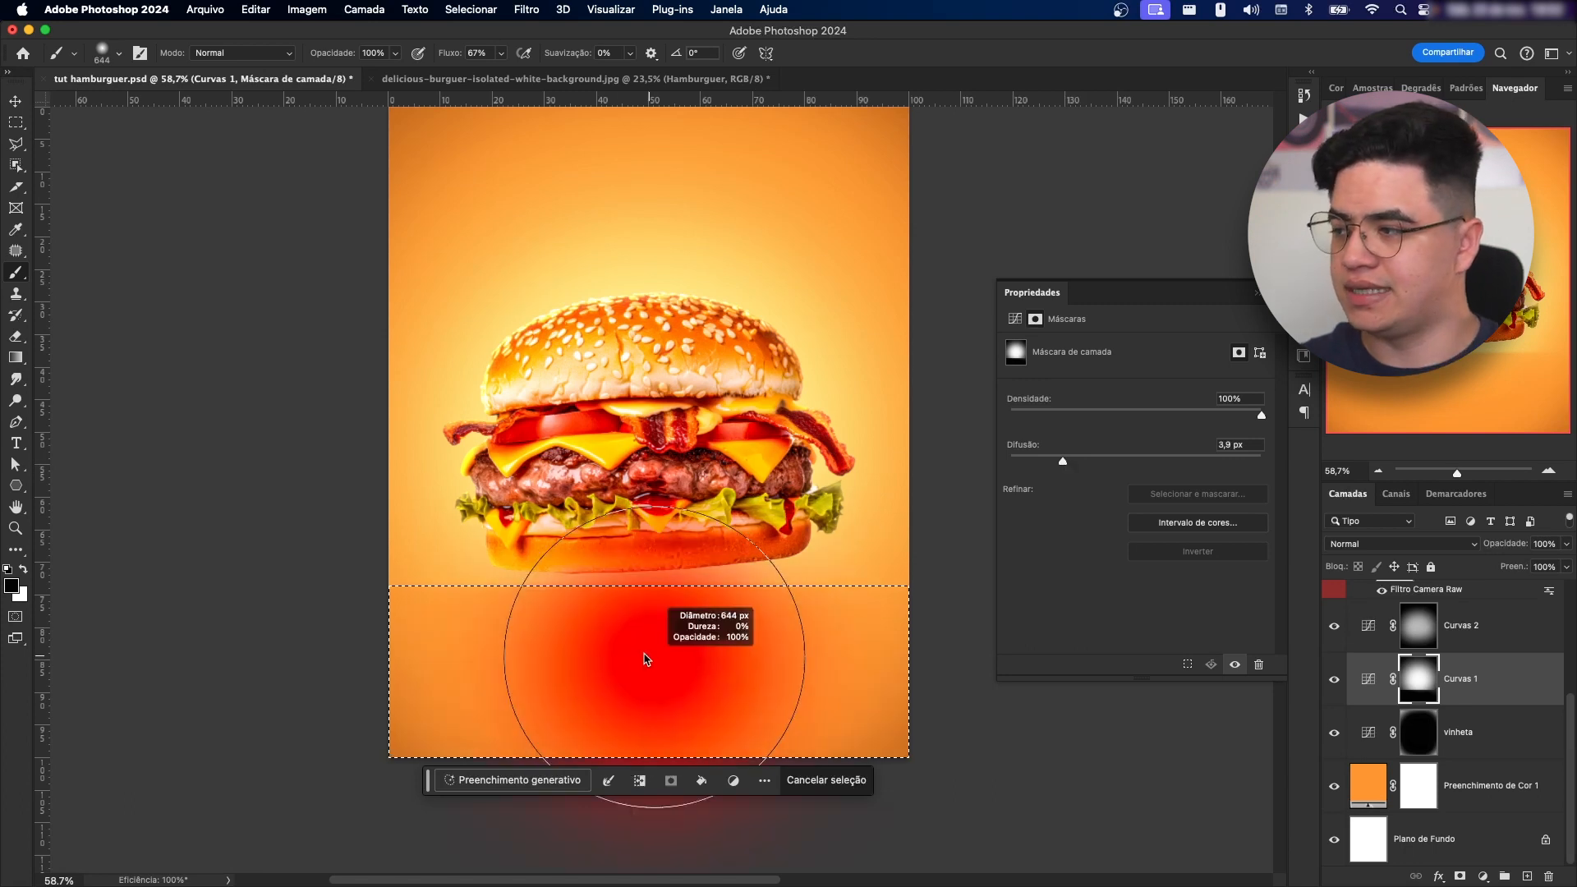
- Reshape the soft brush tip into an ellipse angled at -87°, enlarge it to 1639 px and switch the foreground colour to white
{"action": "right_click", "coordinate": [685, 544]}
{"action": "left_click_drag", "start_coordinate": [791, 581], "coordinate": [727, 645]}
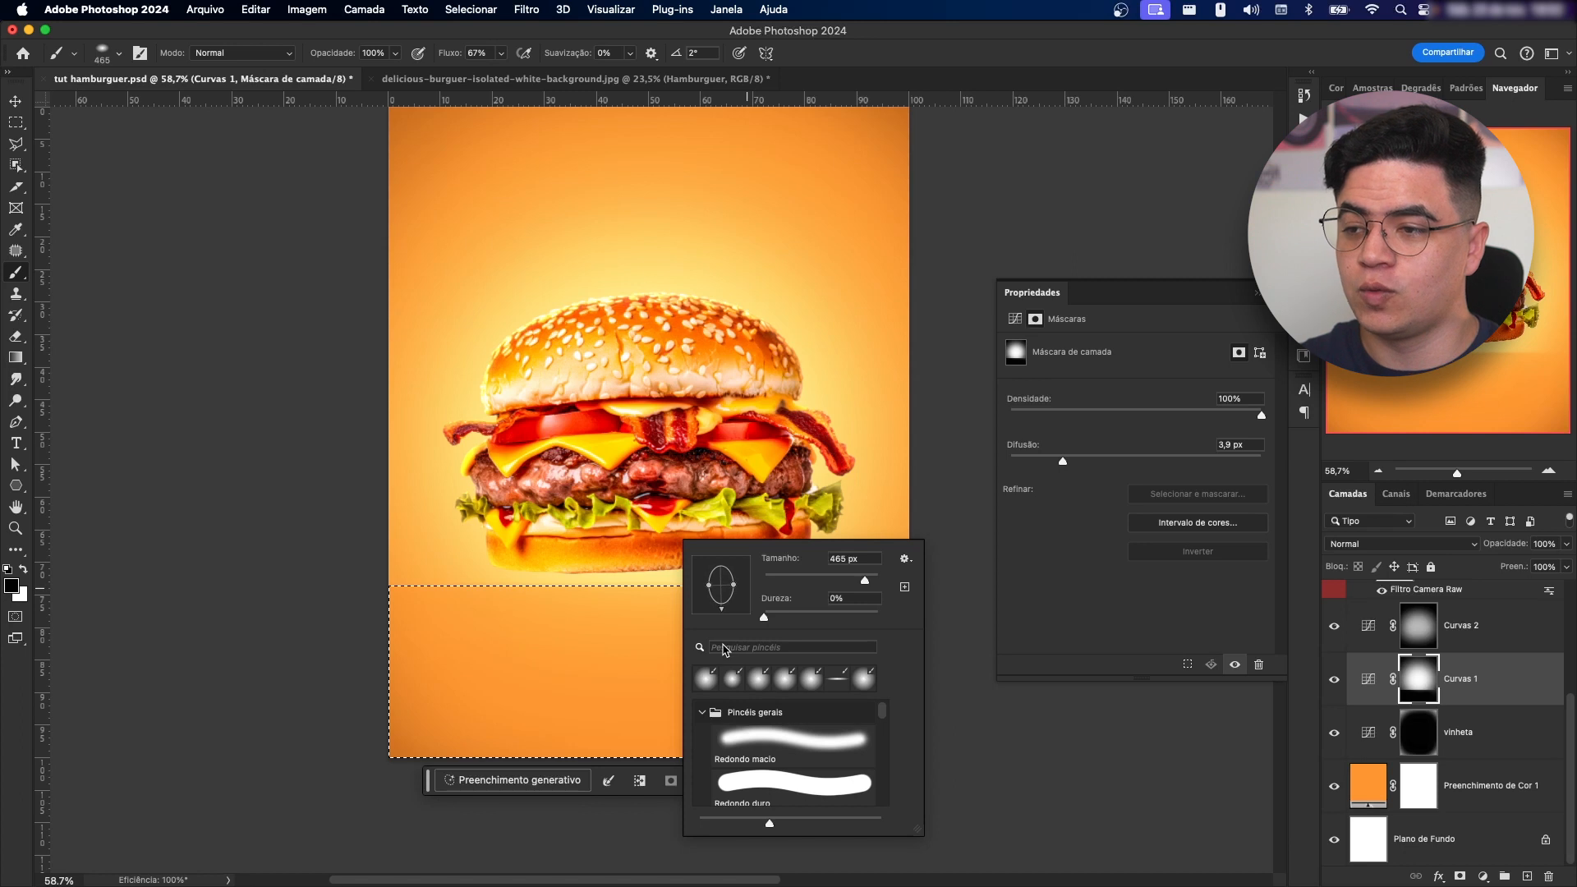
{"action": "mouse_move", "coordinate": [617, 670]}
{"action": "left_mouse_down"}
{"action": "mouse_move", "coordinate": [718, 687]}
{"action": "mouse_move", "coordinate": [672, 569]}
{"action": "mouse_move", "coordinate": [649, 564]}
{"action": "left_mouse_up"}
{"action": "right_click", "coordinate": [674, 570]}
{"action": "key", "text": "x"}
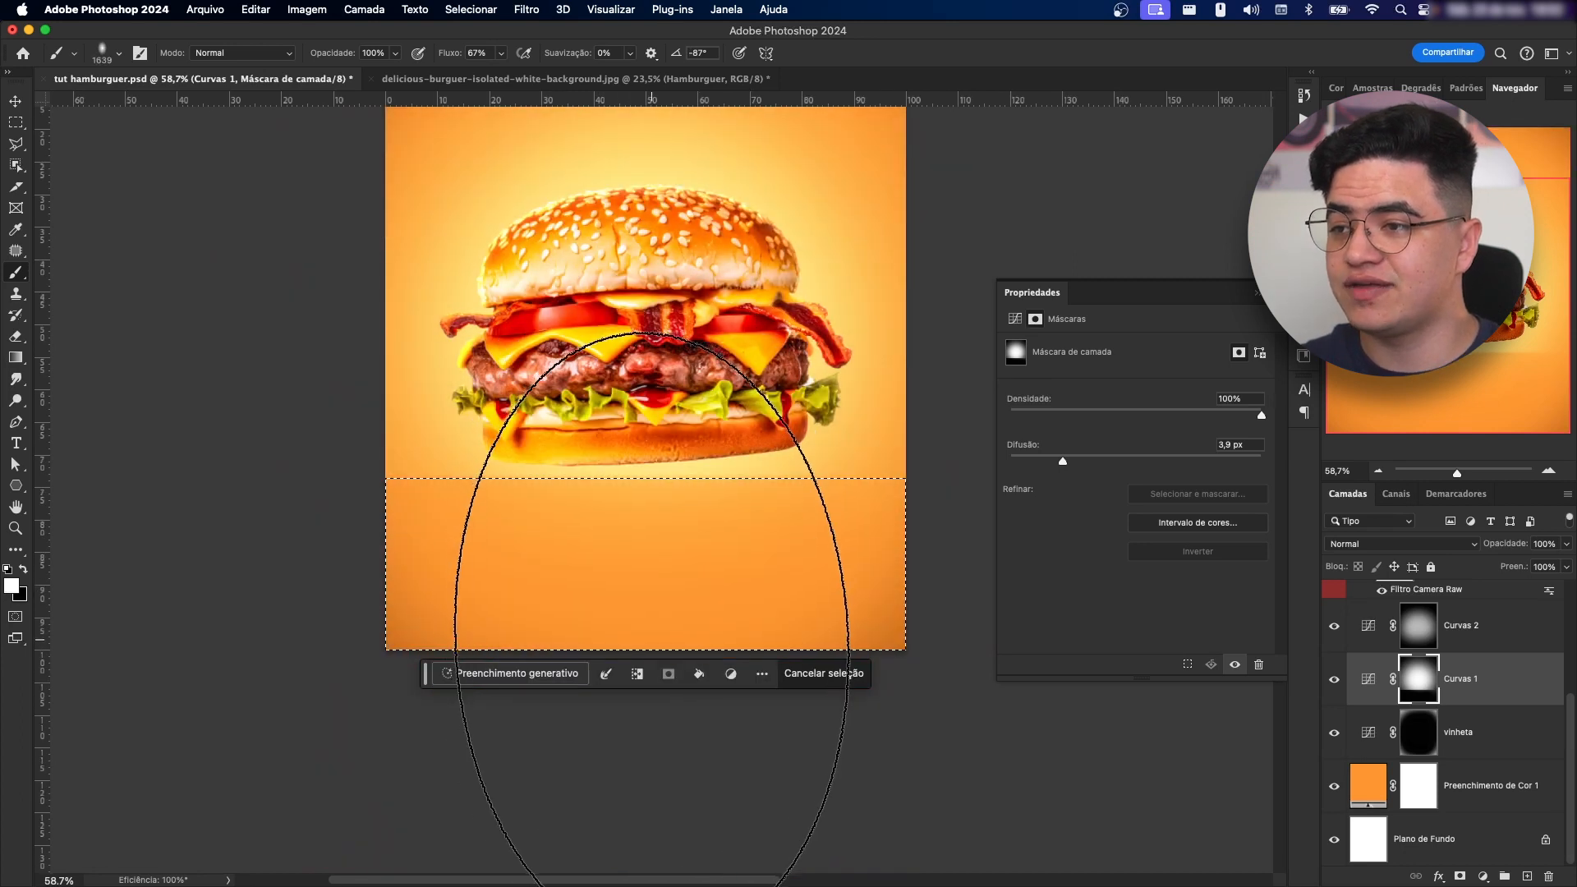
- Dab white light on the Curvas 1 mask within the selected floor area at 19% flow, and clear the selection
{"action": "left_click", "coordinate": [500, 53]}
{"action": "left_click_drag", "start_coordinate": [498, 74], "coordinate": [462, 73]}
{"action": "mouse_move", "coordinate": [652, 616]}
{"action": "left_mouse_down"}
{"action": "mouse_move", "coordinate": [669, 616]}
{"action": "mouse_move", "coordinate": [654, 616]}
{"action": "left_mouse_up"}
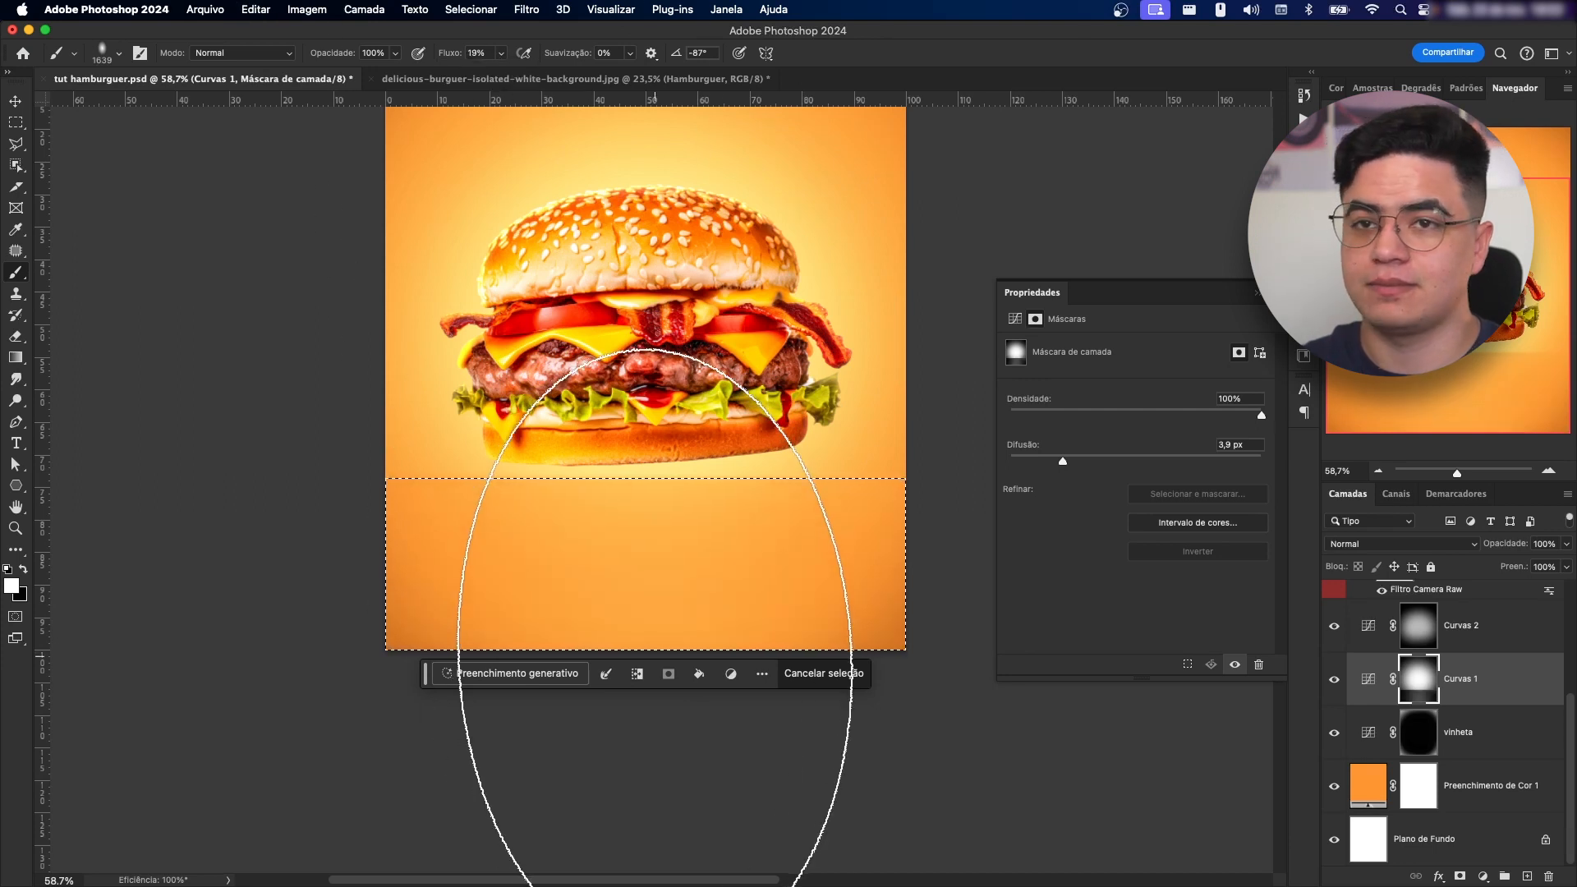
{"action": "left_click", "coordinate": [652, 649]}
{"action": "left_click", "coordinate": [652, 649]}
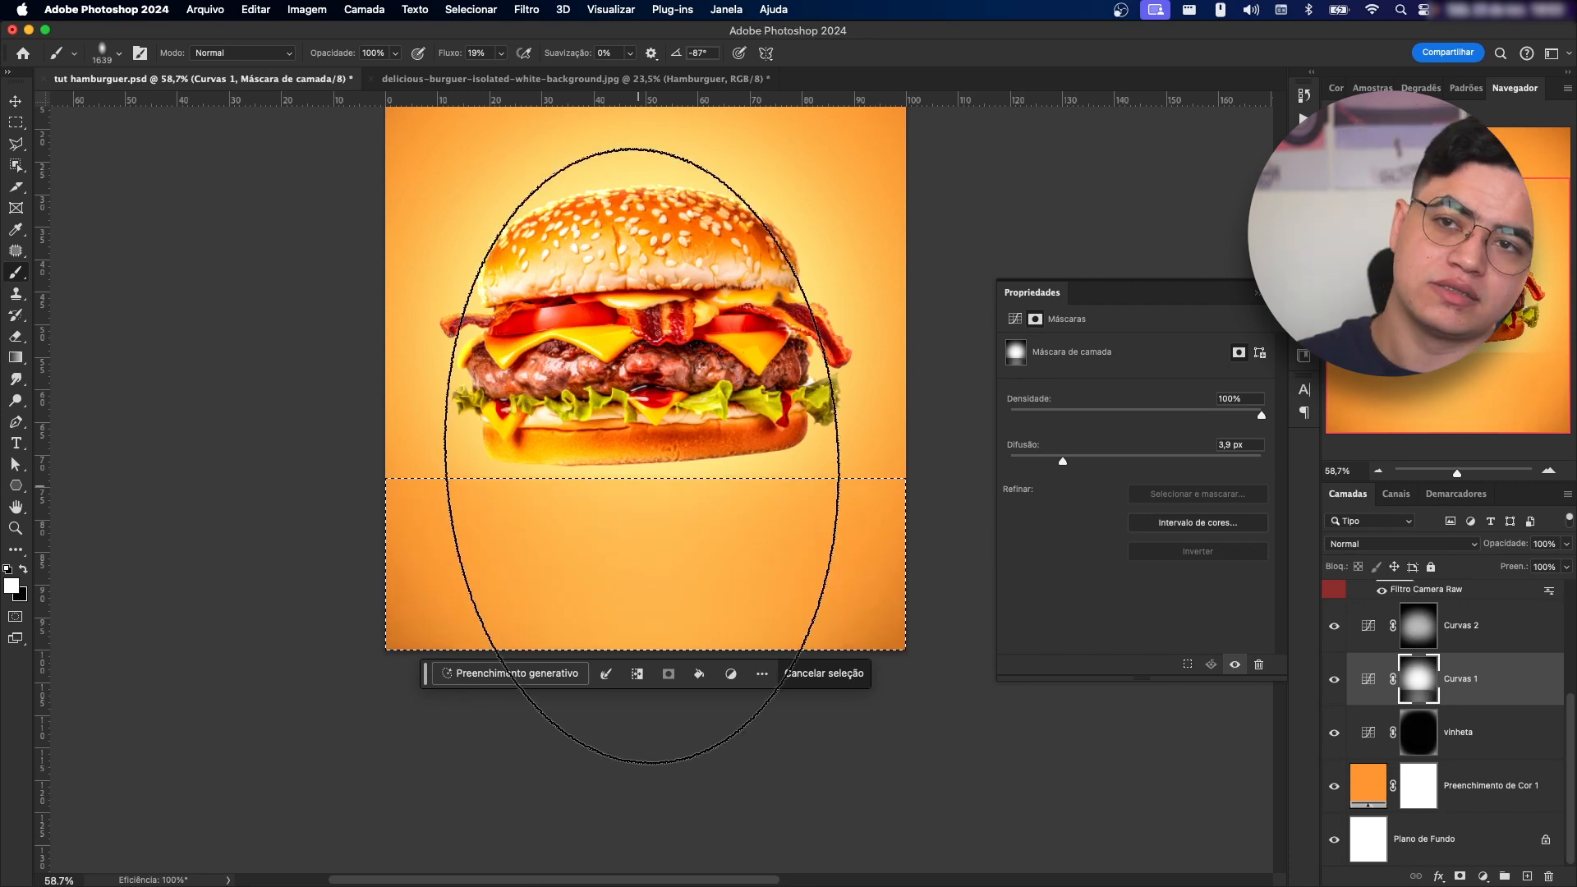
{"action": "left_click_drag", "start_coordinate": [651, 408], "coordinate": [673, 441]}
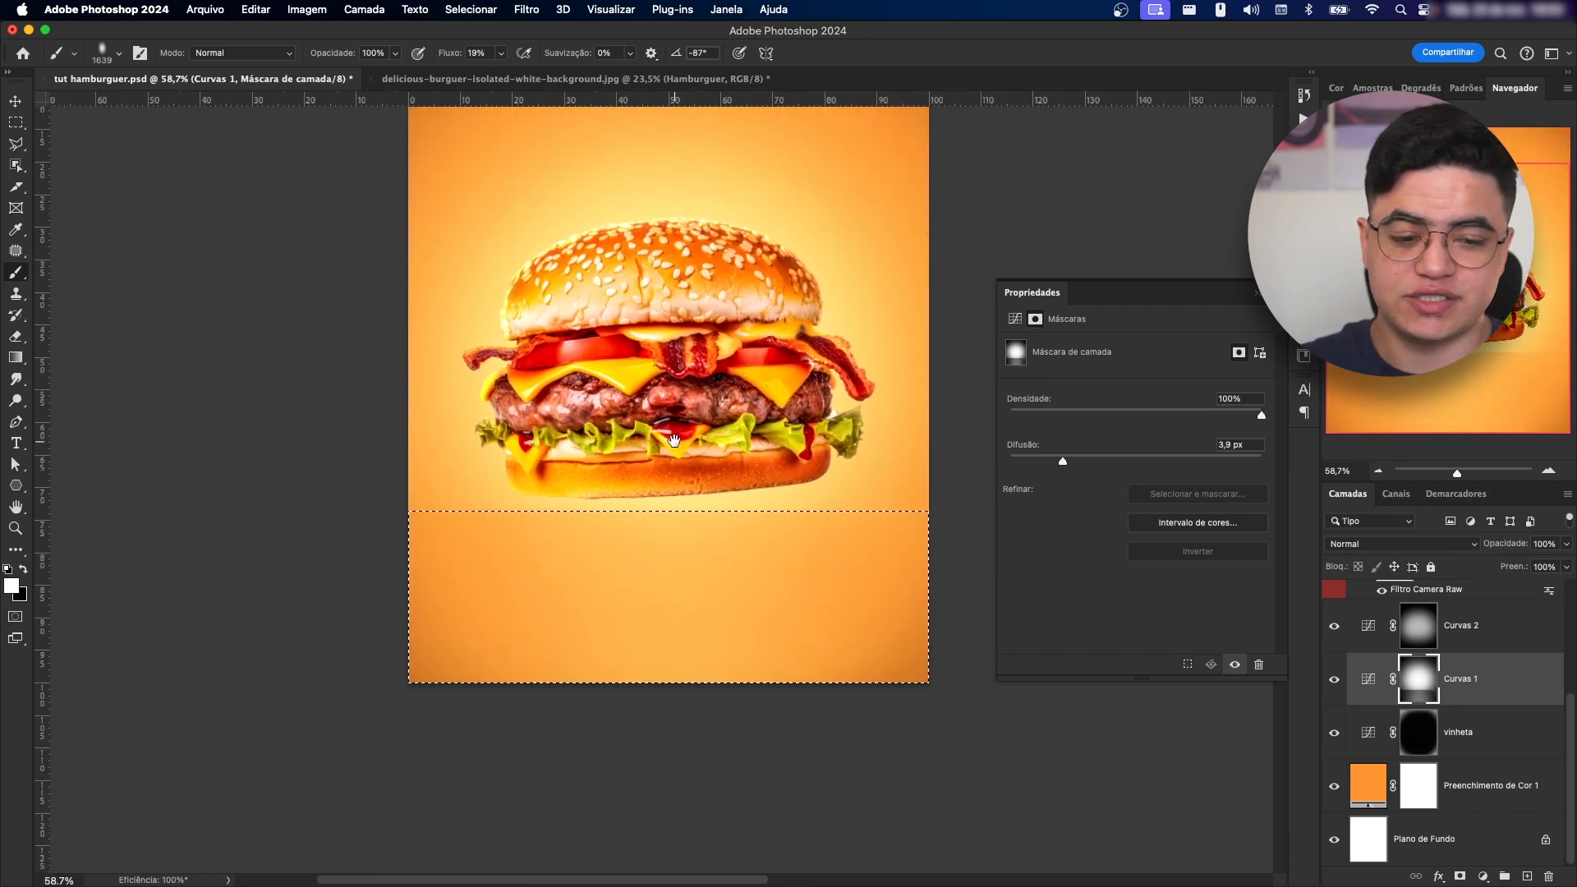
{"action": "key", "text": "z"}
{"action": "left_click_drag", "start_coordinate": [640, 525], "coordinate": [669, 535]}
{"action": "key", "text": "super+d"}
- Add a Curves adjustment above Curvas 2, lower its white point and set a midtone point at input 84, output 54
{"action": "left_click", "coordinate": [1453, 643]}
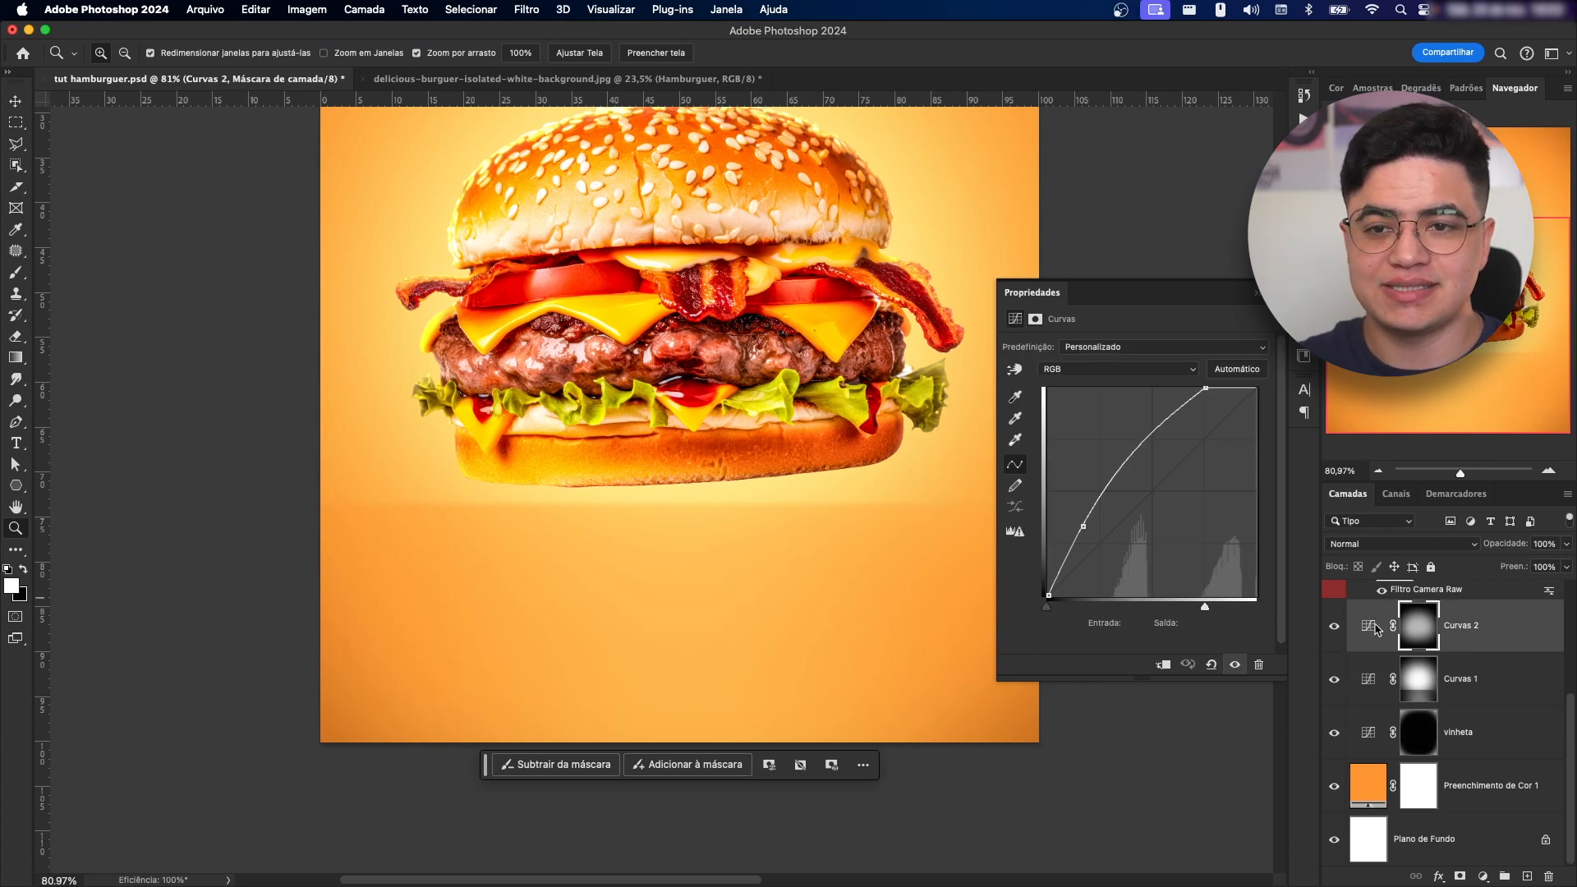
{"action": "scroll", "coordinate": [1520, 679], "scroll_direction": "up", "scroll_amount": 2}
{"action": "left_click", "coordinate": [1492, 694]}
{"action": "scroll", "coordinate": [1492, 694], "scroll_direction": "up", "scroll_amount": 1}
{"action": "scroll", "coordinate": [1488, 702], "scroll_direction": "down", "scroll_amount": 1}
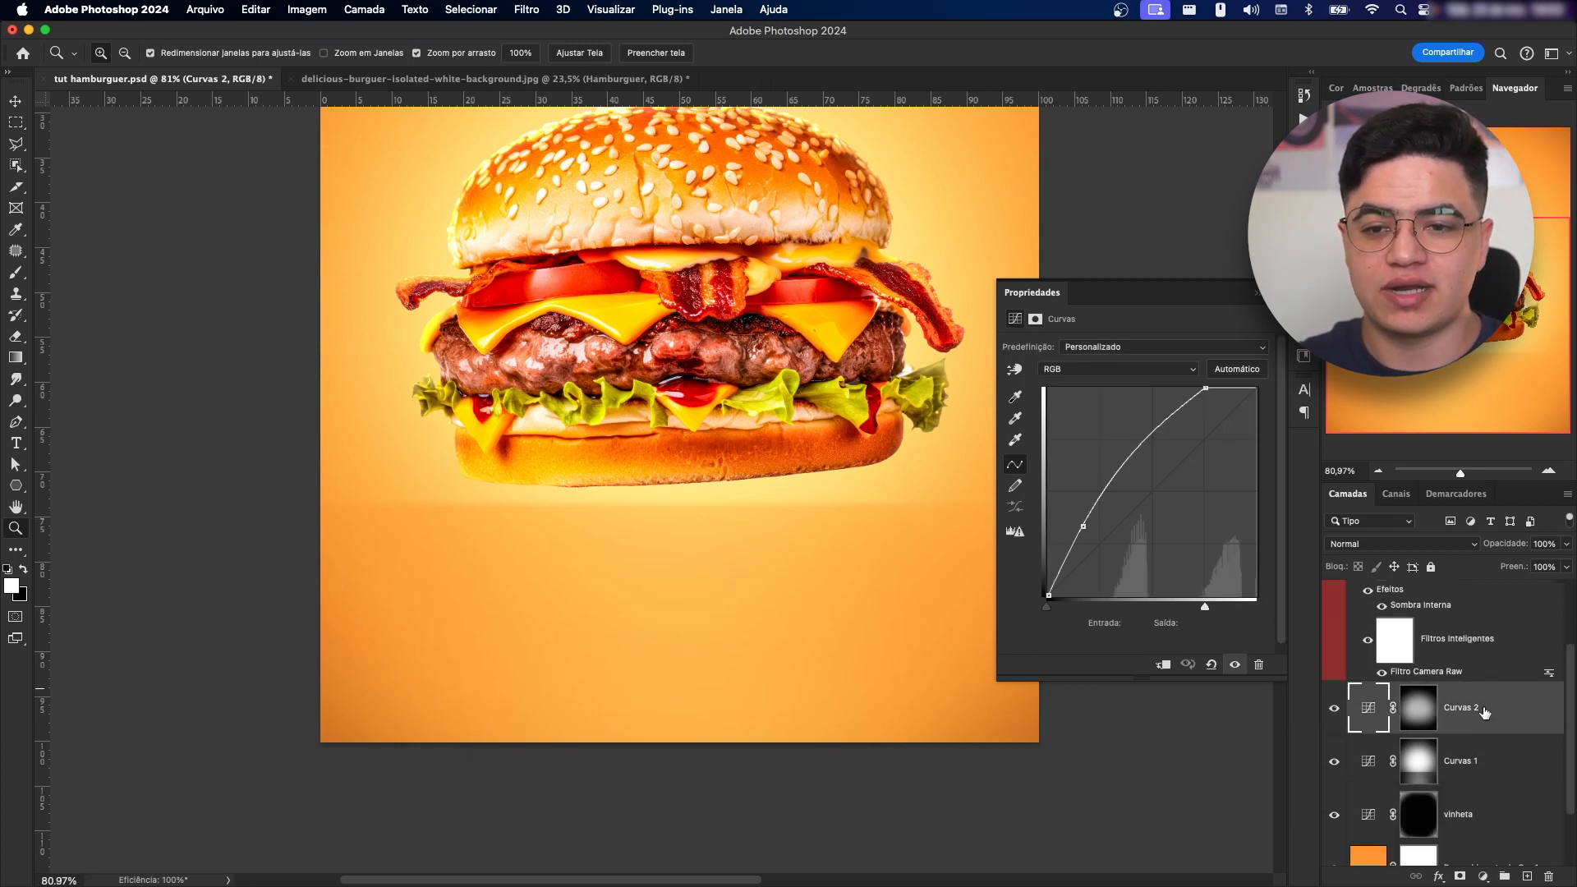
{"action": "left_click", "coordinate": [1482, 876]}
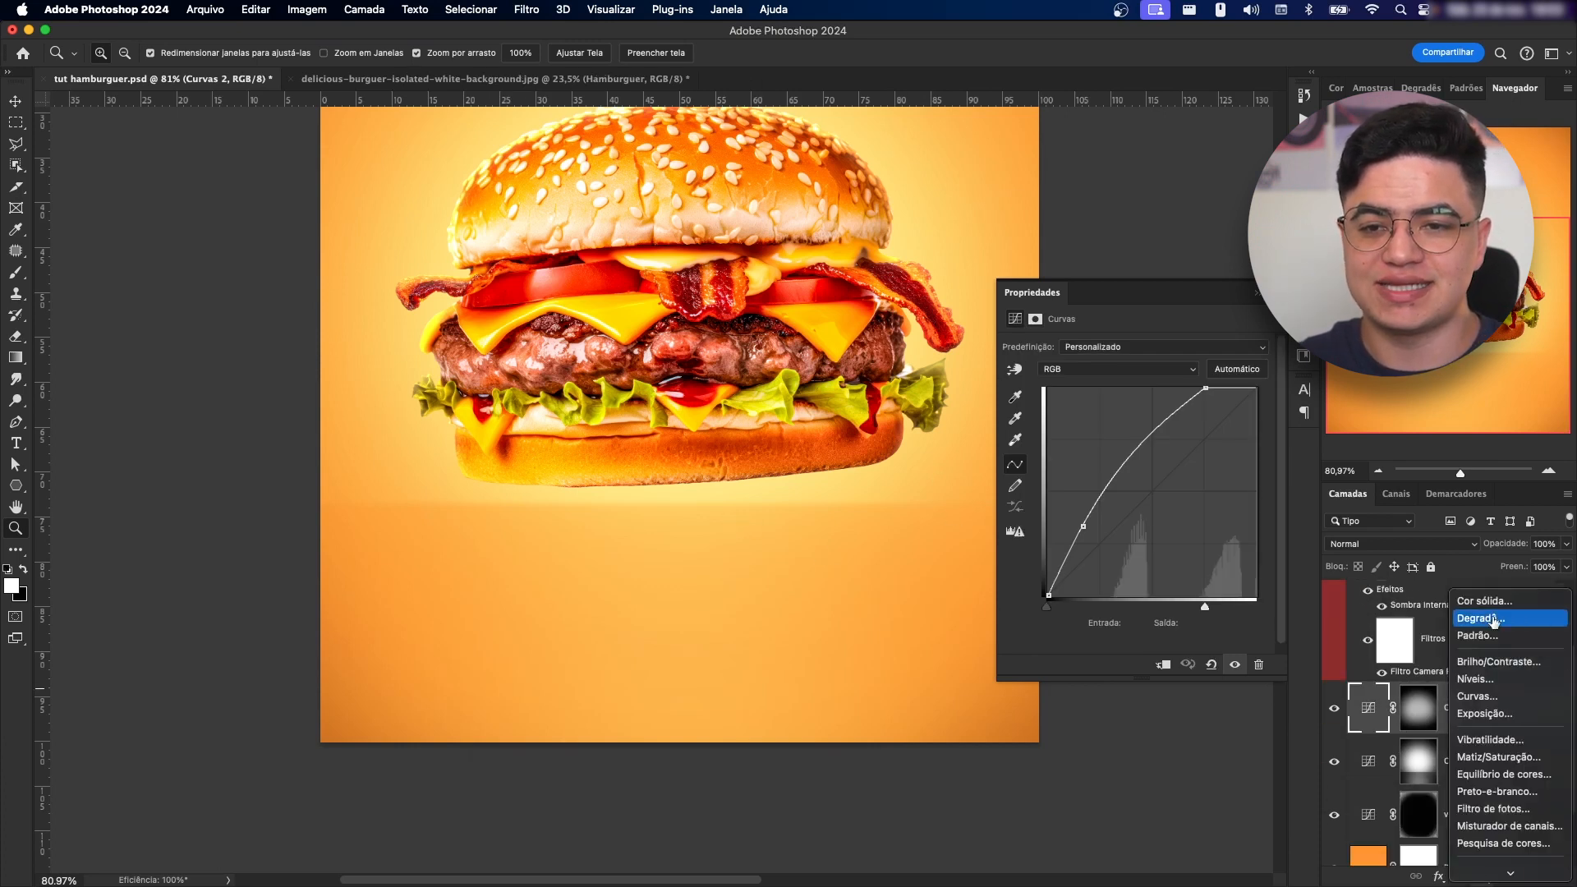
{"action": "left_click", "coordinate": [1501, 696]}
{"action": "left_click_drag", "start_coordinate": [1256, 389], "coordinate": [1262, 441]}
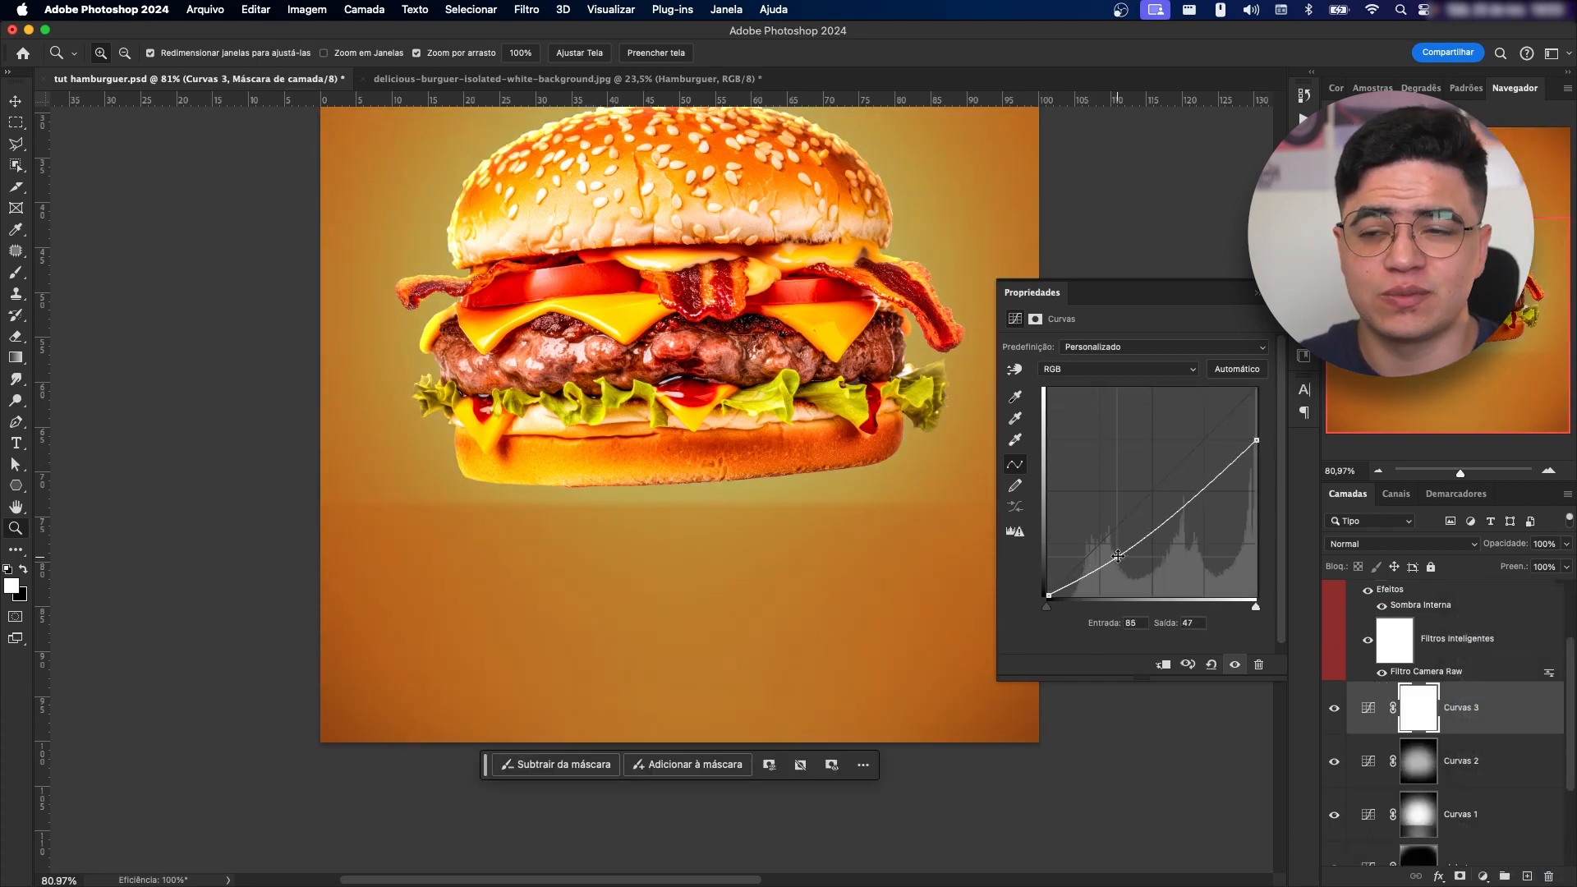
{"action": "left_click_drag", "start_coordinate": [1118, 555], "coordinate": [1112, 537]}
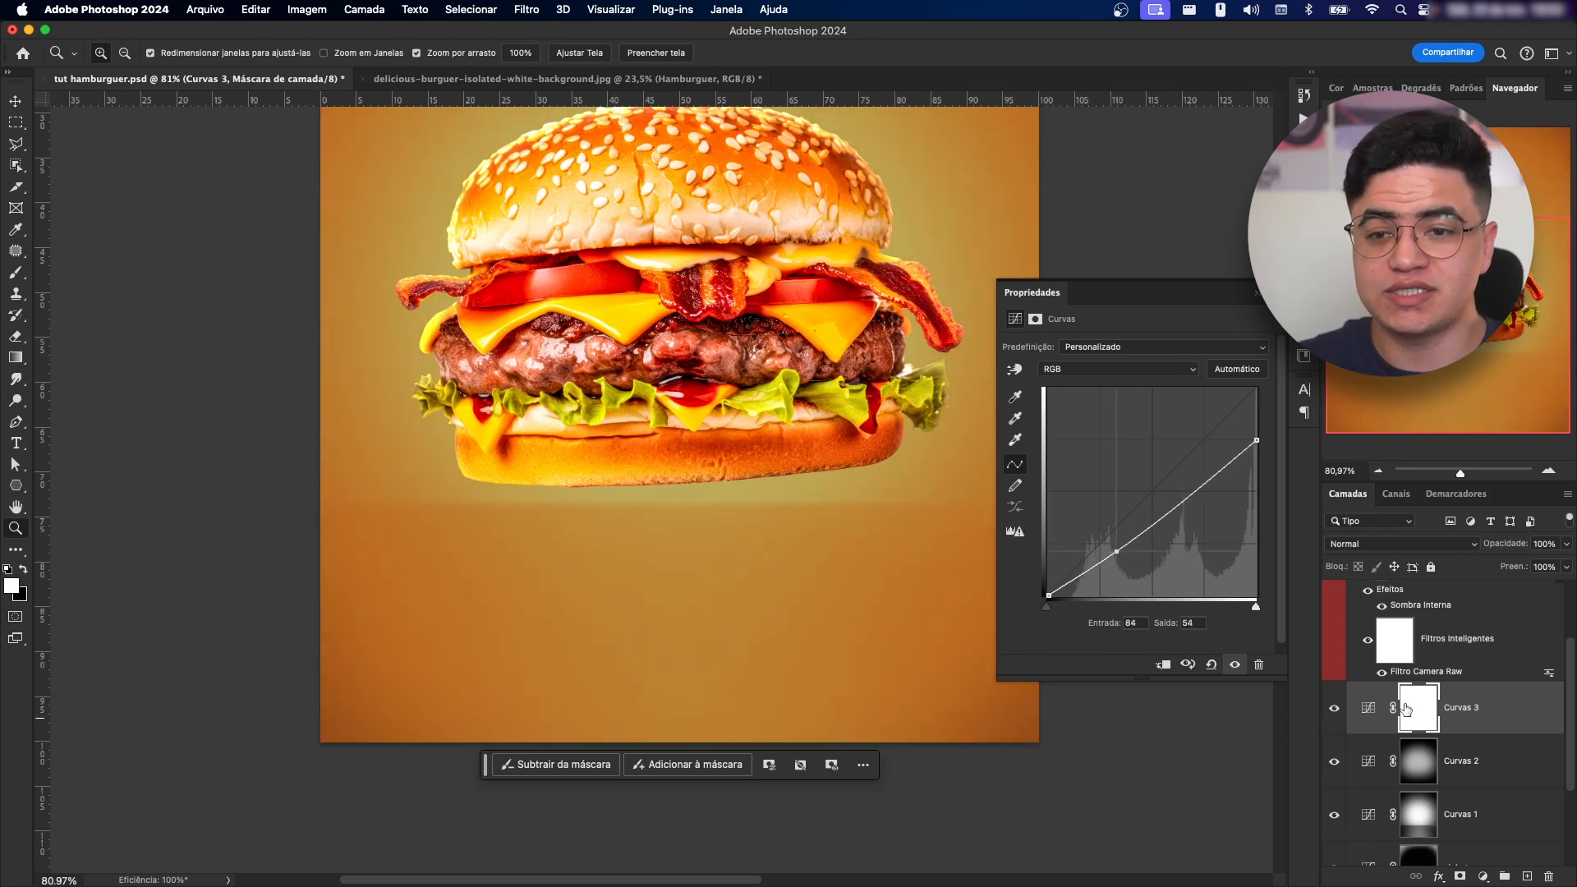
- Invert the Curvas 3 mask to black and shape a flat horizontal elliptical soft brush of 605 px at 0° and 67% flow
{"action": "left_click", "coordinate": [1406, 710]}
{"action": "key", "text": "super+i"}
{"action": "key", "text": "b"}
{"action": "right_click", "coordinate": [759, 563]}
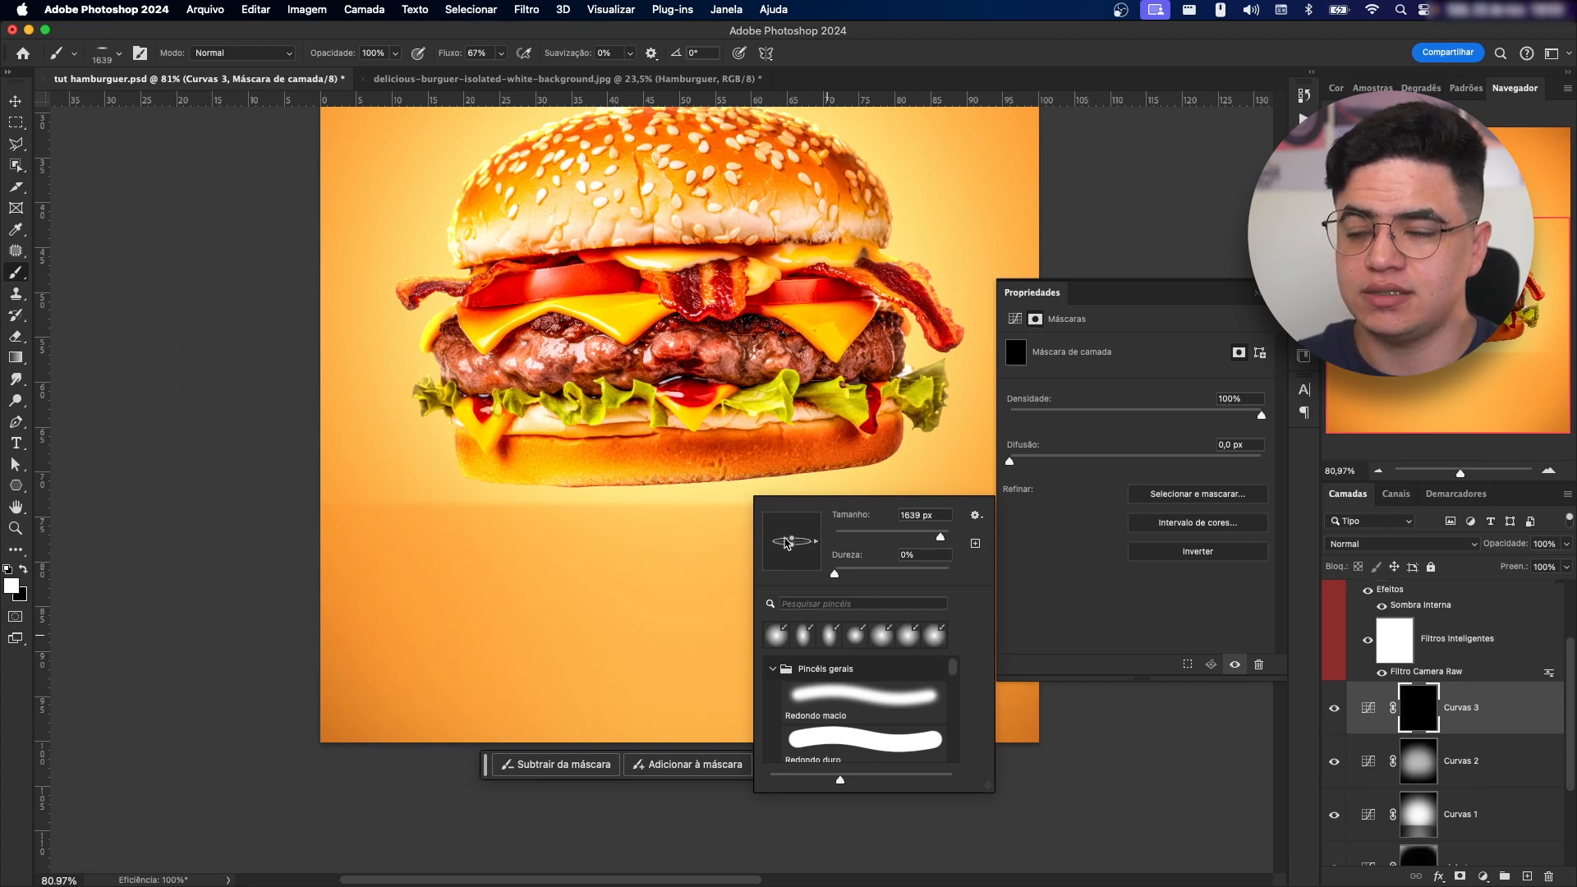
{"action": "mouse_move", "coordinate": [626, 580]}
{"action": "left_mouse_down"}
{"action": "mouse_move", "coordinate": [387, 580]}
{"action": "mouse_move", "coordinate": [647, 578]}
{"action": "mouse_move", "coordinate": [691, 553]}
{"action": "left_mouse_up"}
{"action": "key", "text": "x"}
{"action": "key", "text": "x"}
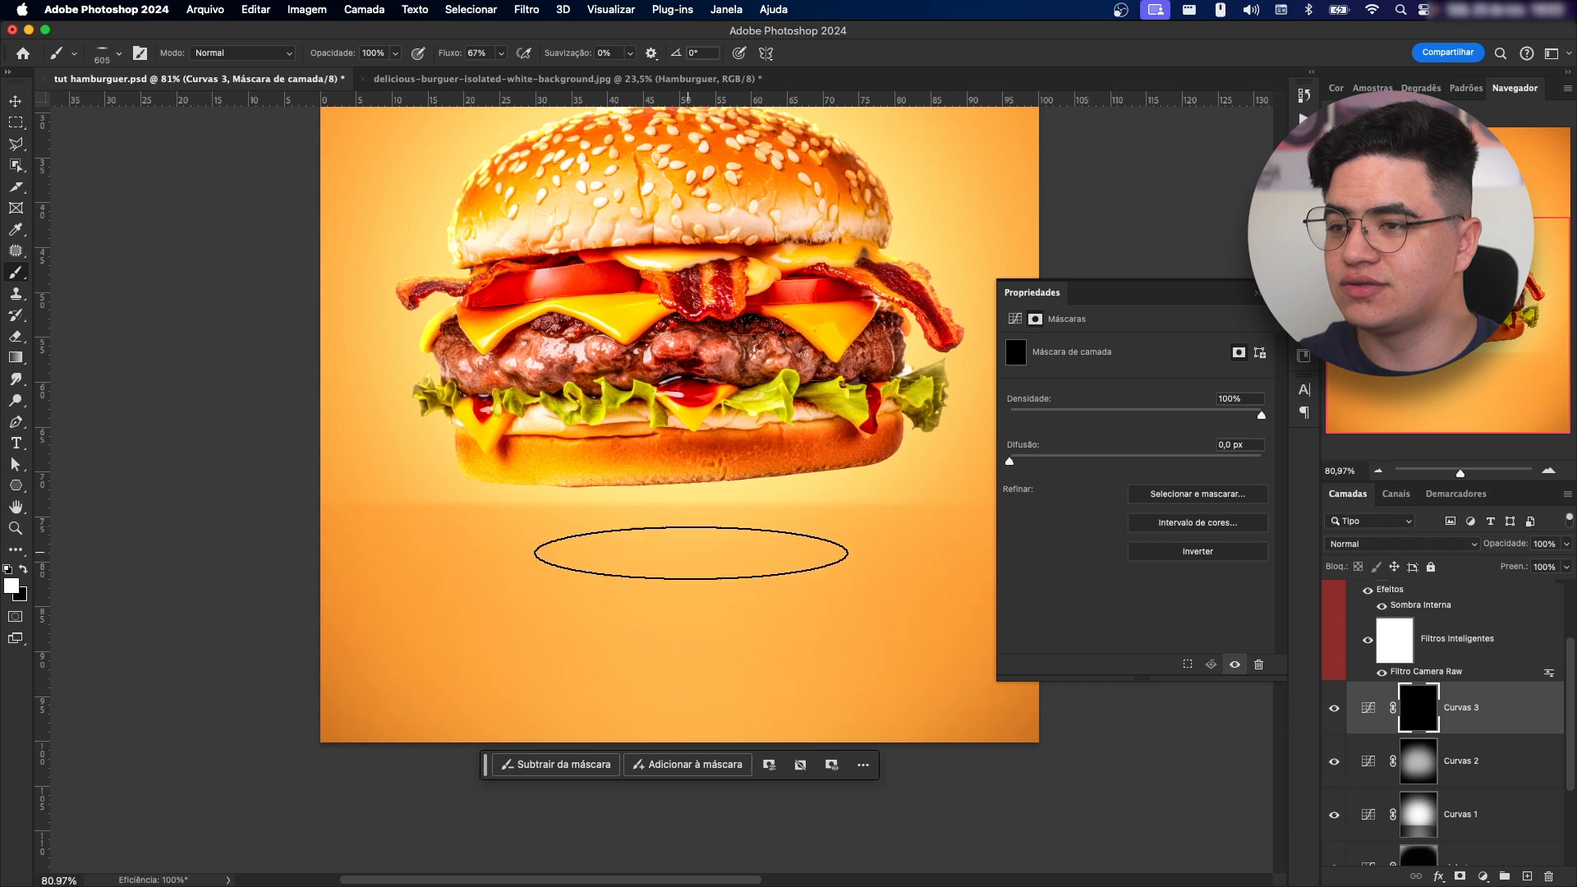
- Paint a soft elliptical shadow in white on the Curvas 3 mask beneath the burger, enlarging the brush to 737 px
{"action": "left_click", "coordinate": [691, 553]}
{"action": "left_click", "coordinate": [689, 556]}
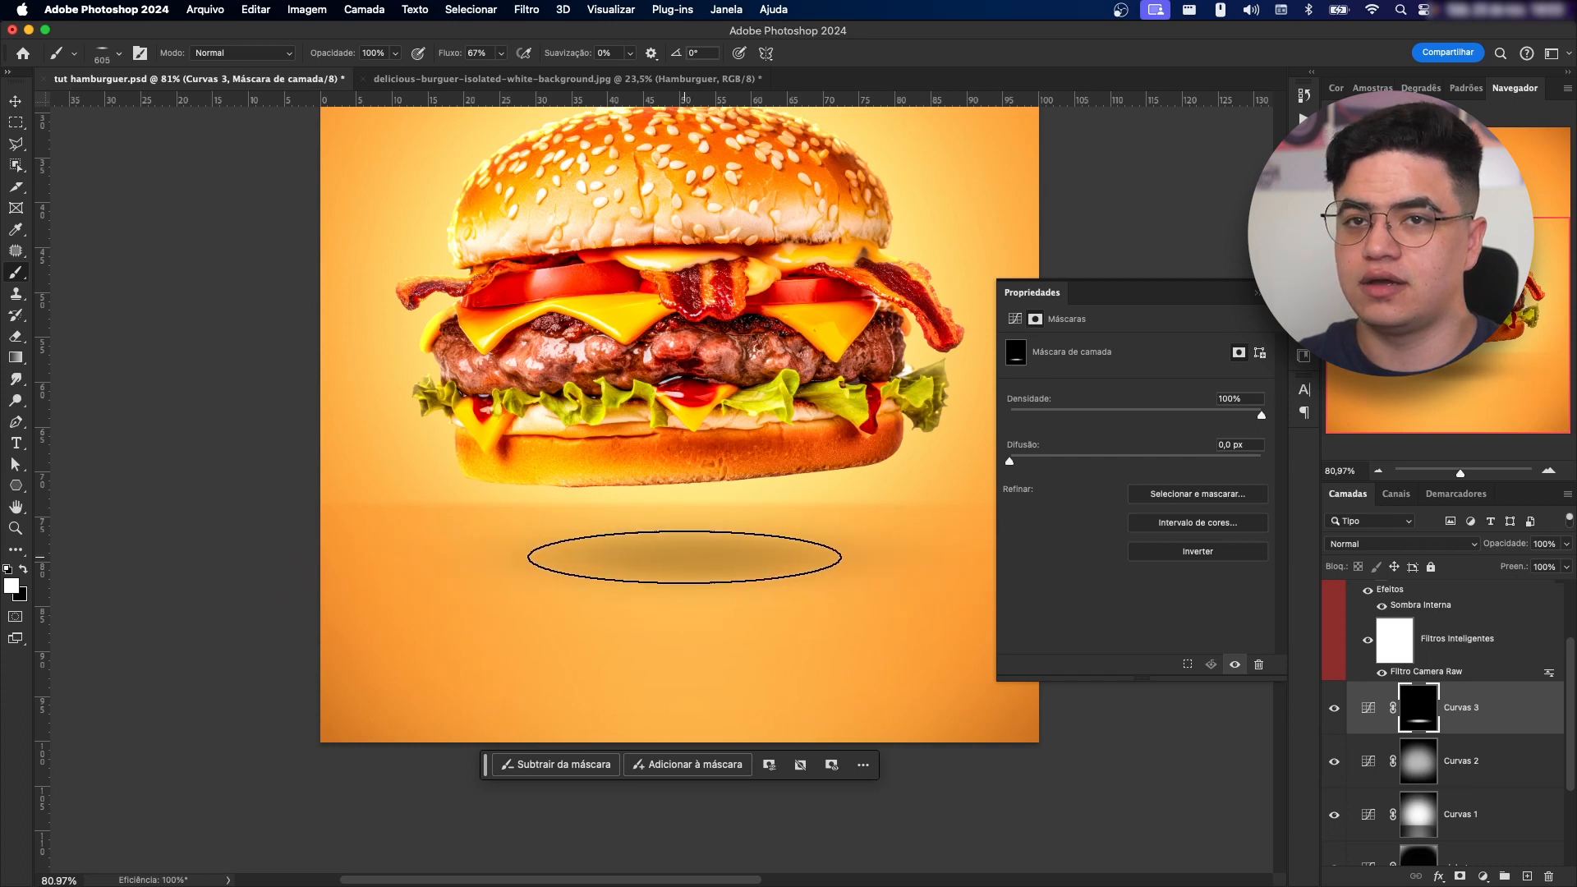
{"action": "left_click_drag", "start_coordinate": [685, 557], "coordinate": [700, 559]}
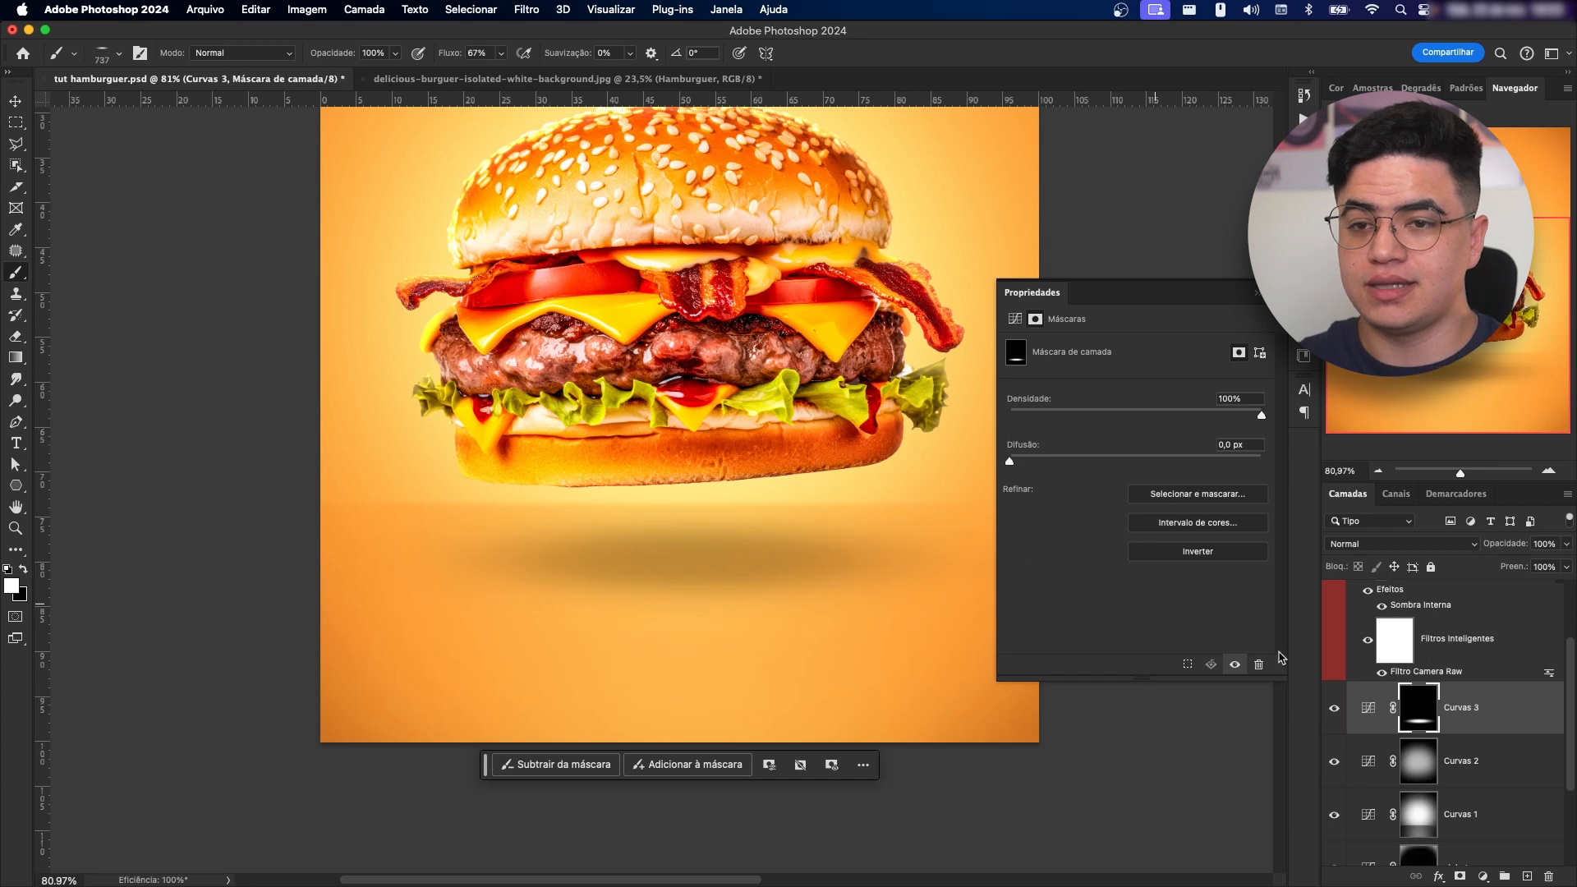
- Deepen the shadow by lowering the Curvas 3 midtone point, set the layer's opacity to 70% and check it against the whole layout
{"action": "left_click", "coordinate": [1368, 707]}
{"action": "left_click_drag", "start_coordinate": [1114, 553], "coordinate": [1122, 566]}
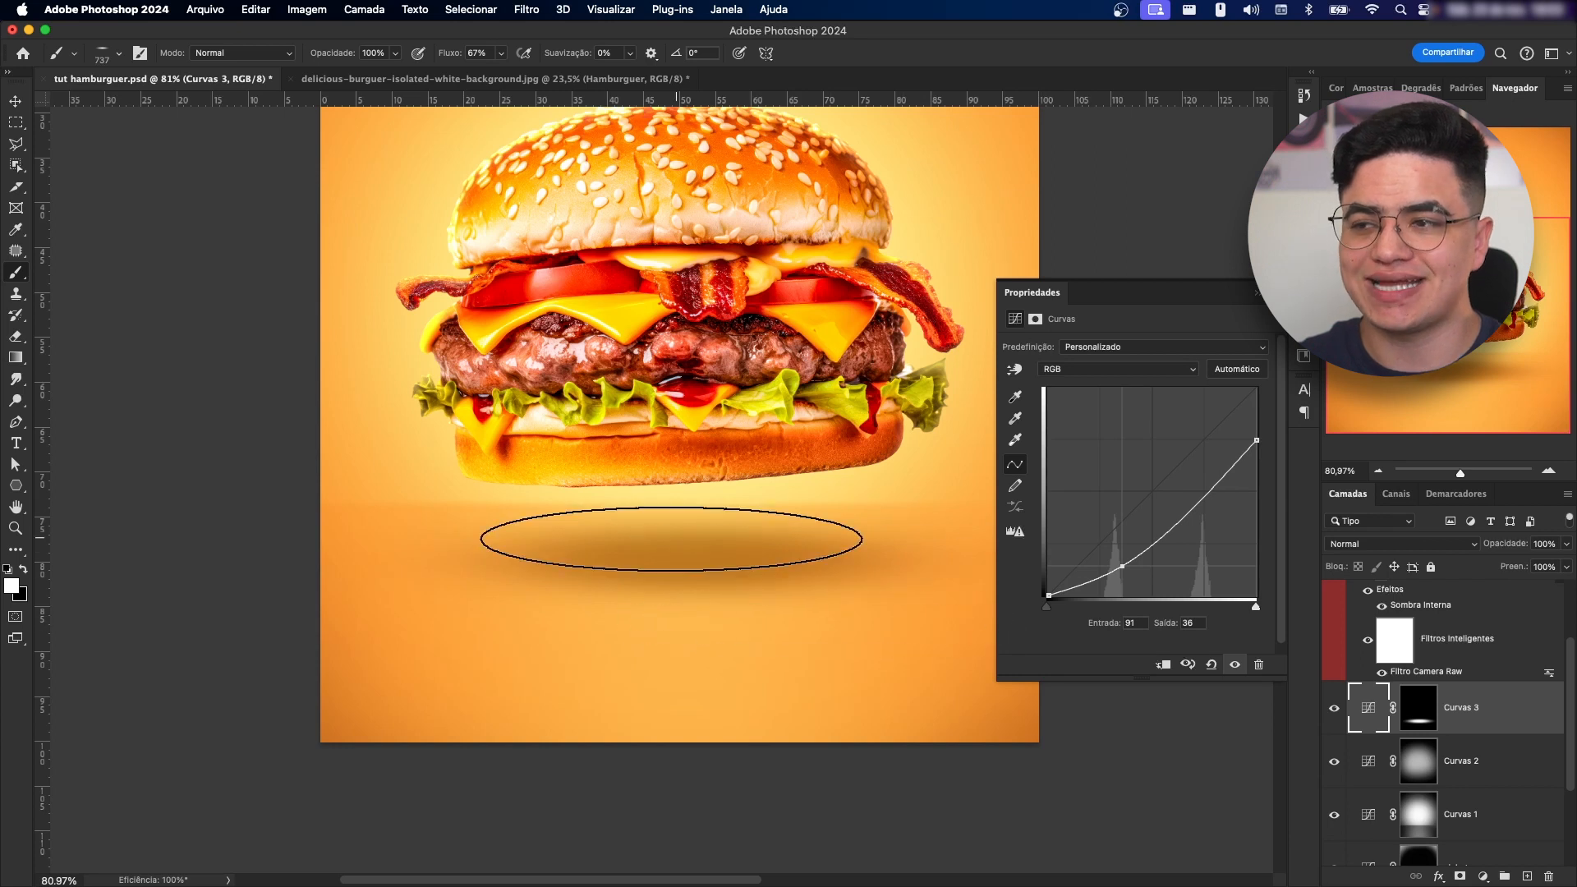
{"action": "left_click_drag", "start_coordinate": [1122, 566], "coordinate": [1130, 567]}
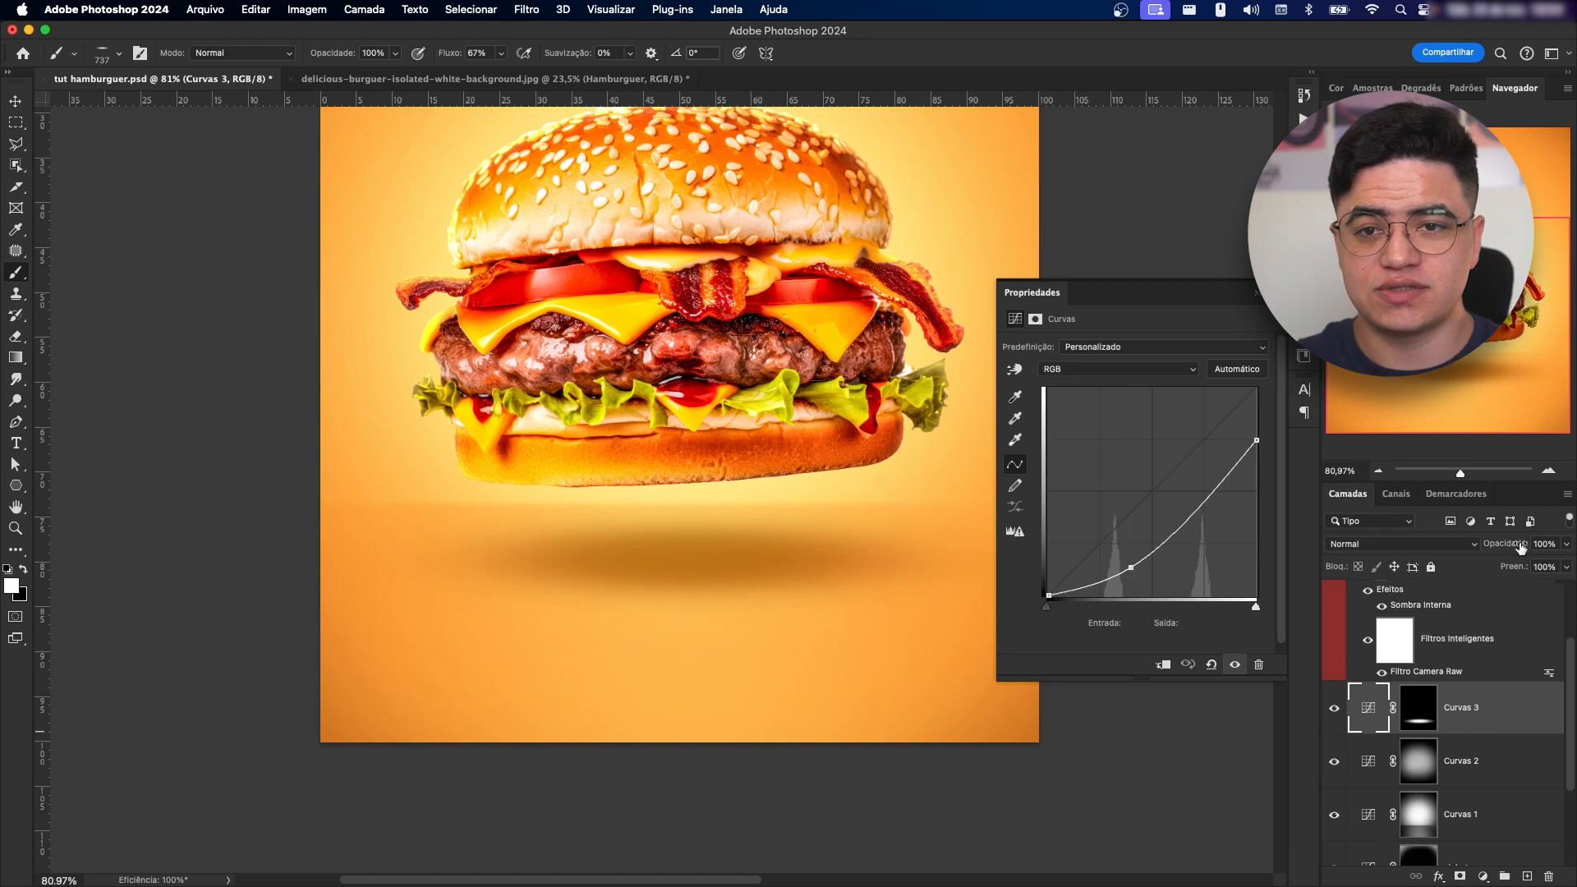
{"action": "left_click_drag", "start_coordinate": [1501, 547], "coordinate": [1475, 545]}
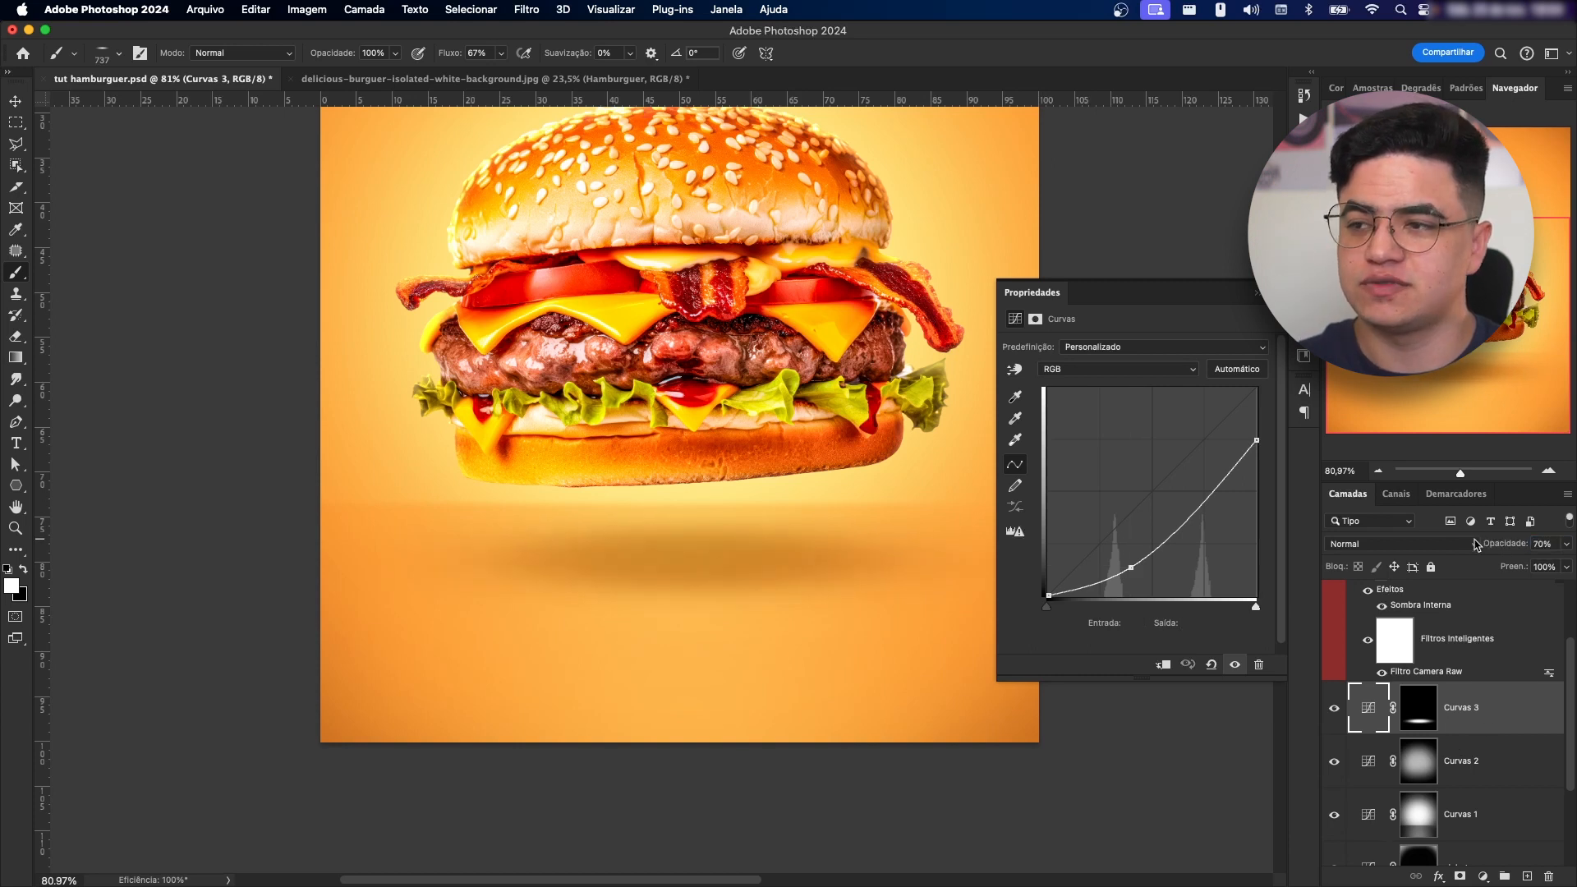
{"action": "left_click", "coordinate": [1334, 720]}
{"action": "left_click_drag", "start_coordinate": [755, 416], "coordinate": [700, 455]}
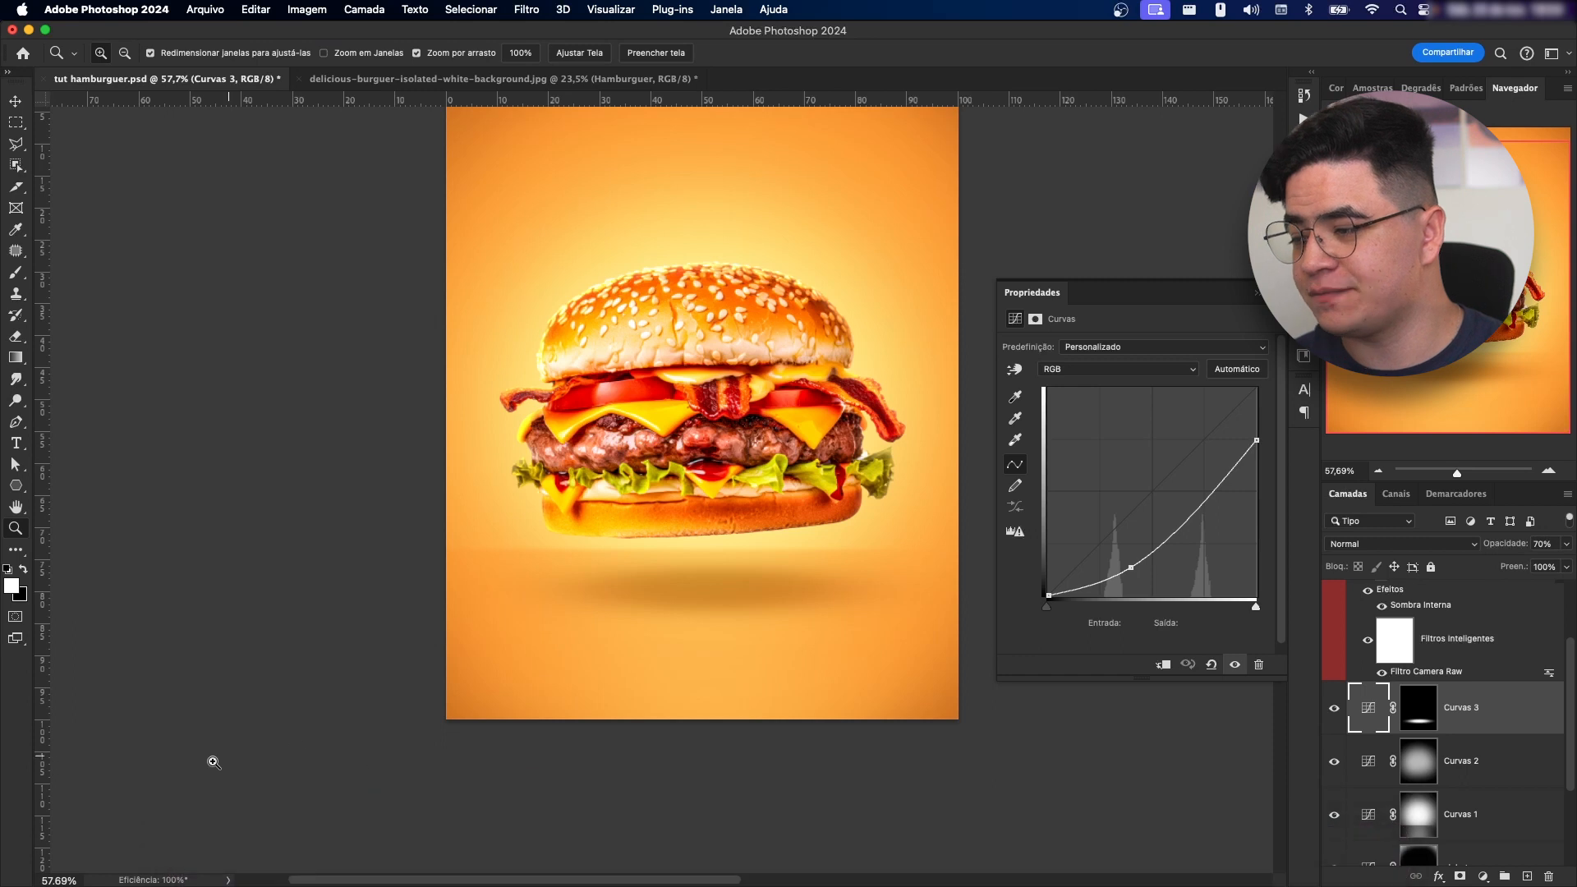
- Open french-fries-levitate-white-background.jpg from the Tut Hamburguer folder as a separate document
{"action": "key", "text": "ctrl+Up"}
{"action": "left_click", "coordinate": [1248, 715]}
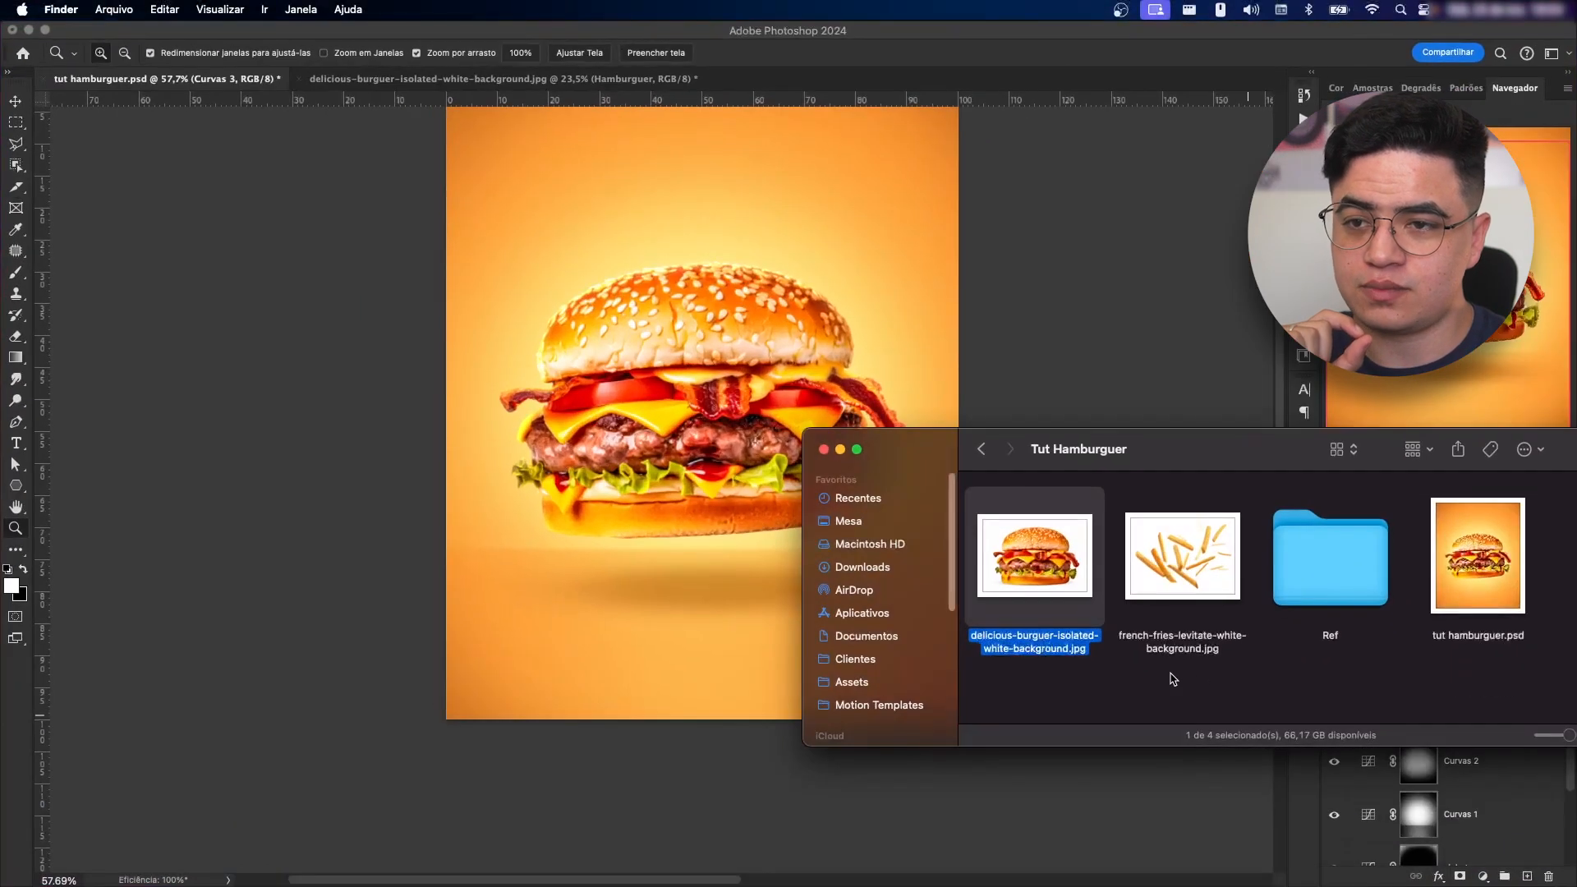
{"action": "left_click", "coordinate": [1173, 680]}
{"action": "left_click_drag", "start_coordinate": [1214, 599], "coordinate": [787, 97]}
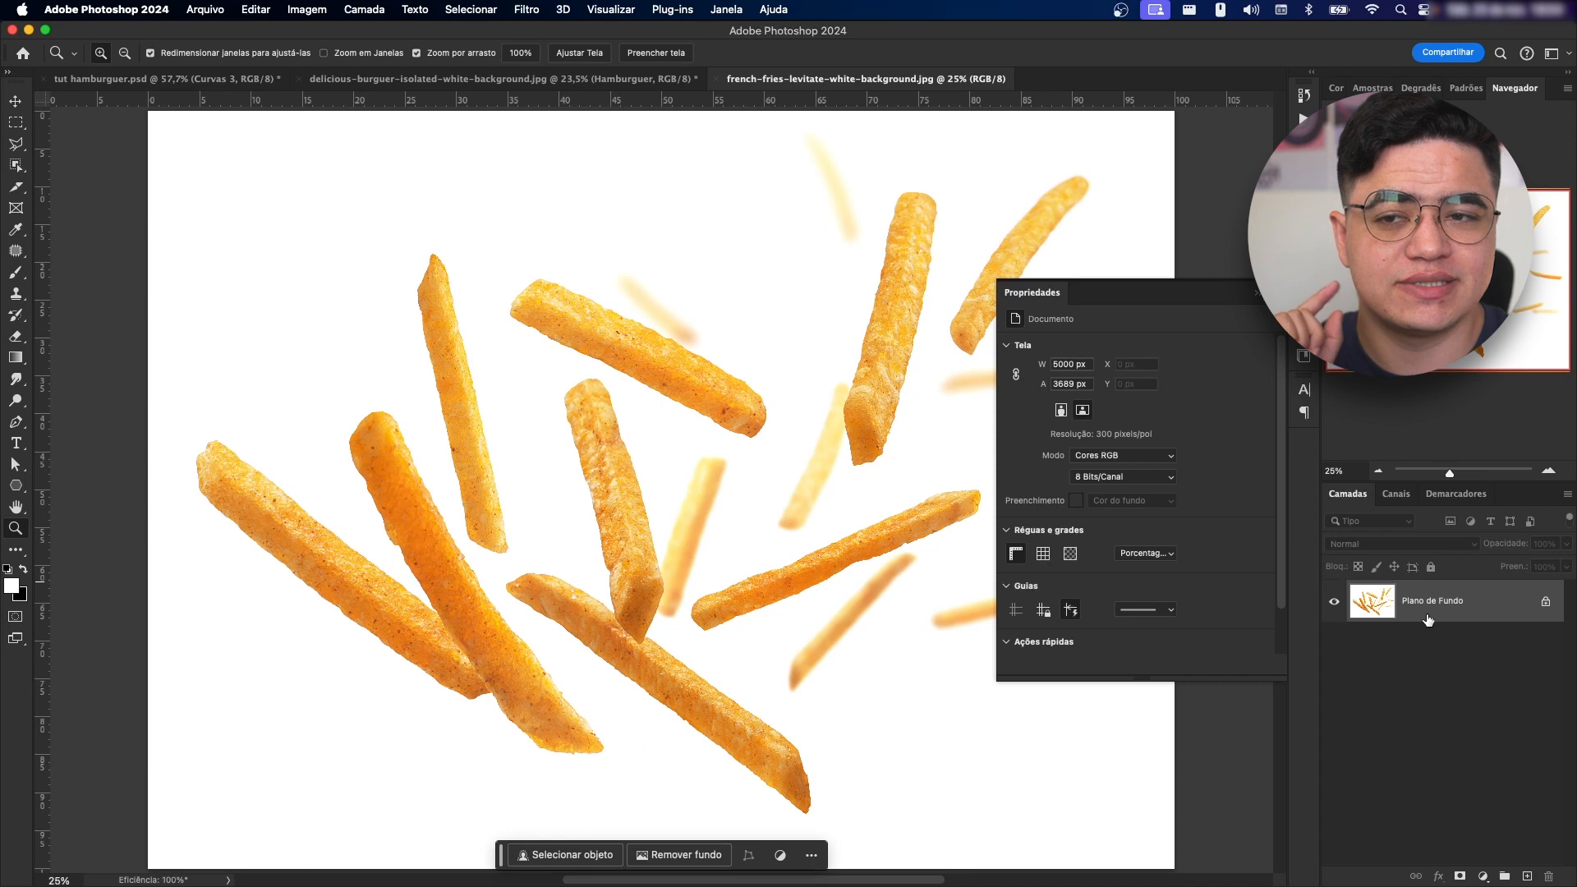
- Compare the individual colour channels of the french fries image and select the Azul channel
{"action": "left_click", "coordinate": [1396, 494]}
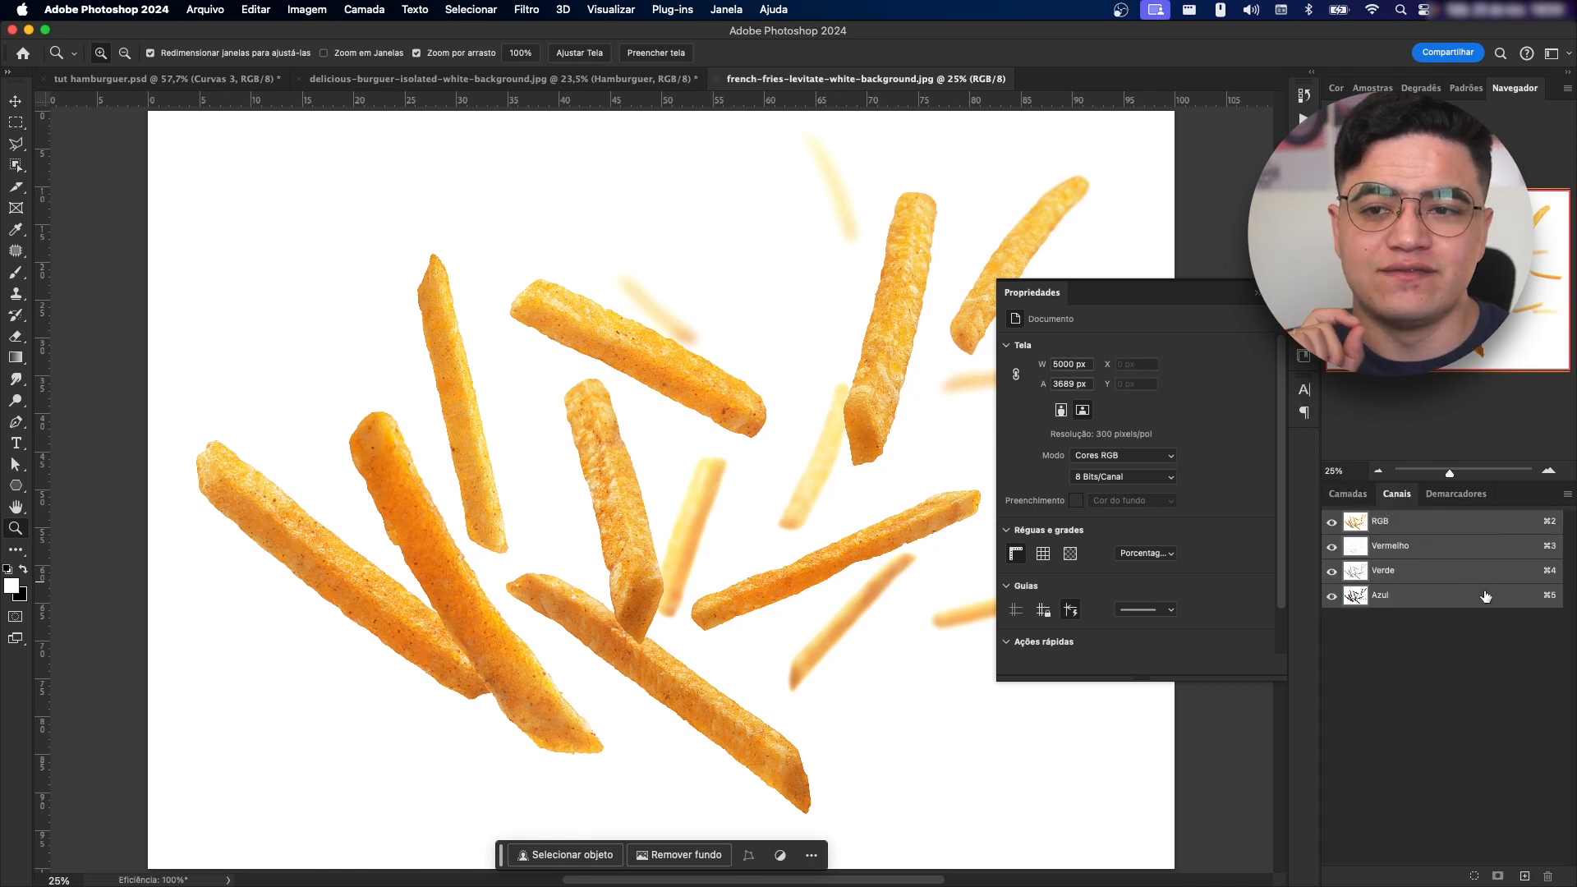
{"action": "left_click", "coordinate": [1348, 494]}
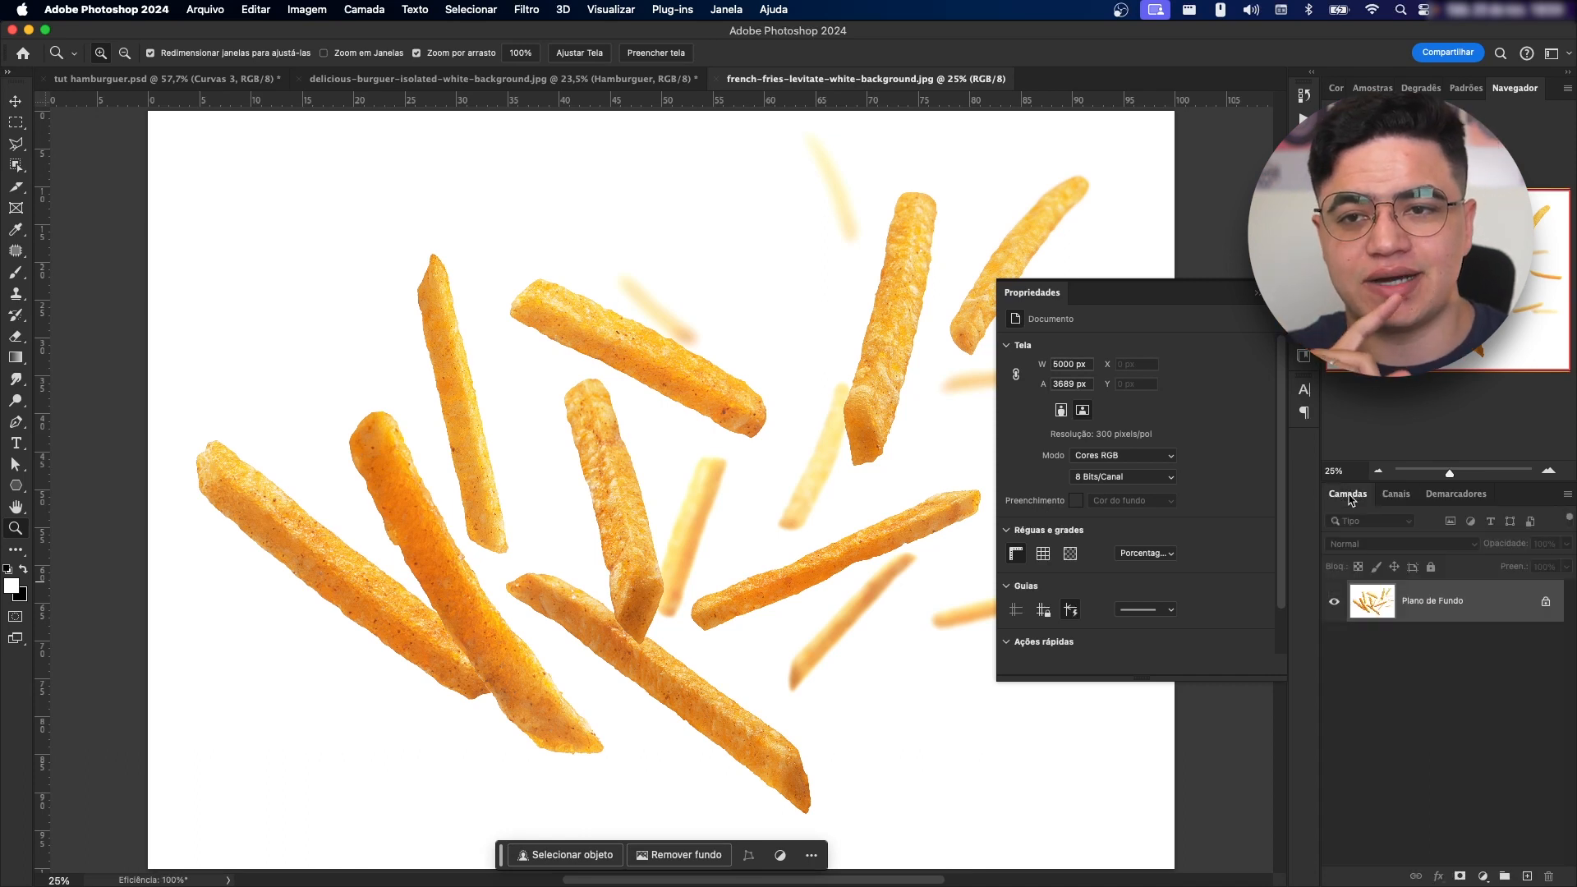
{"action": "left_click", "coordinate": [1396, 495]}
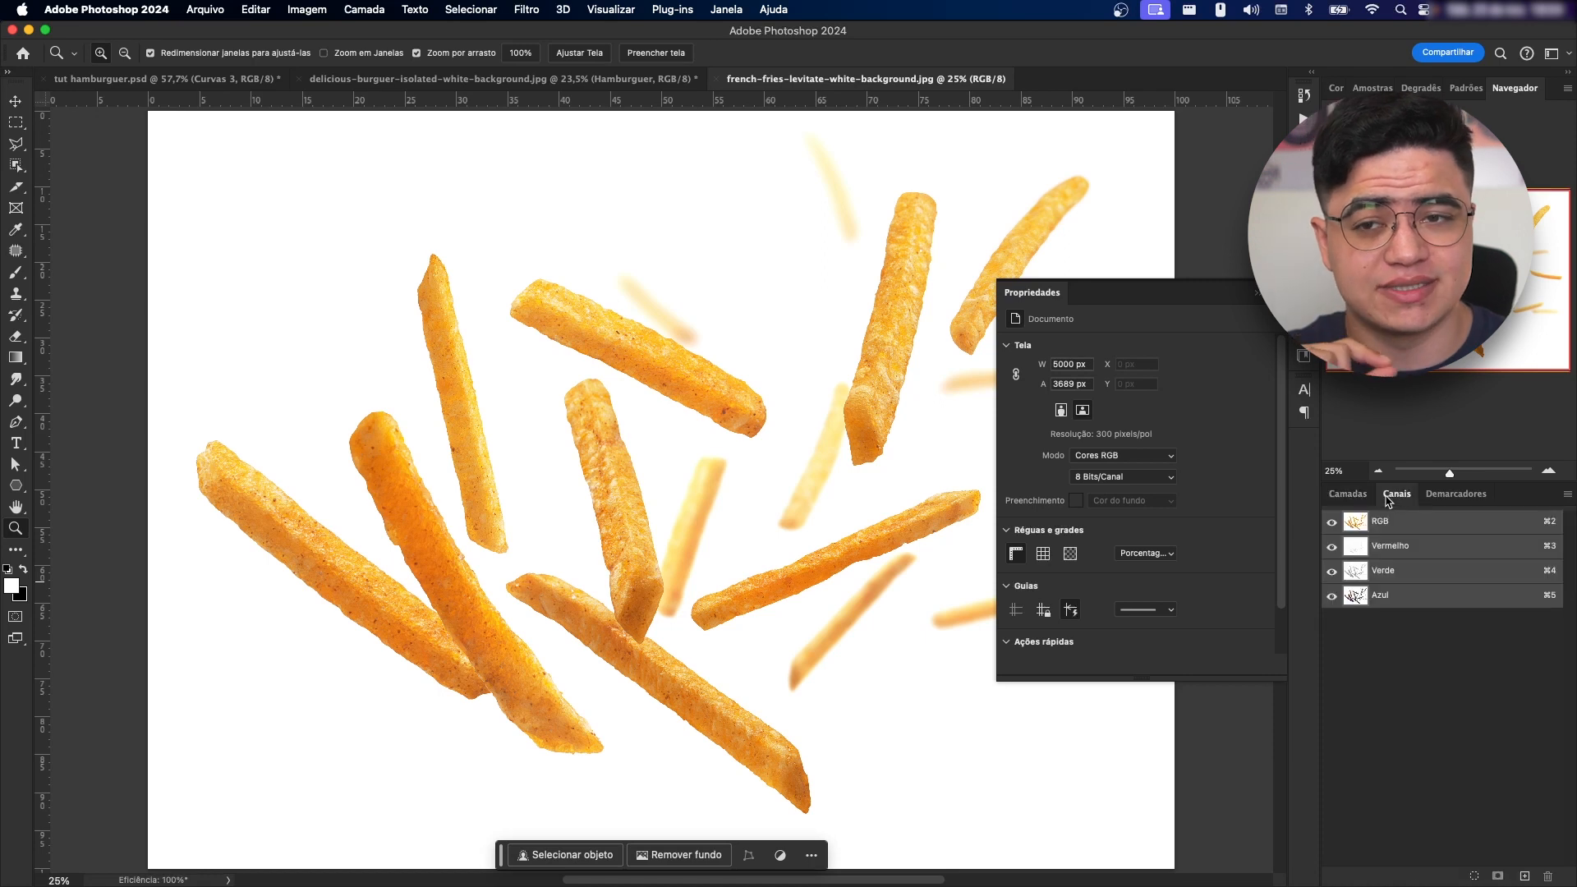
{"action": "left_click", "coordinate": [1415, 595]}
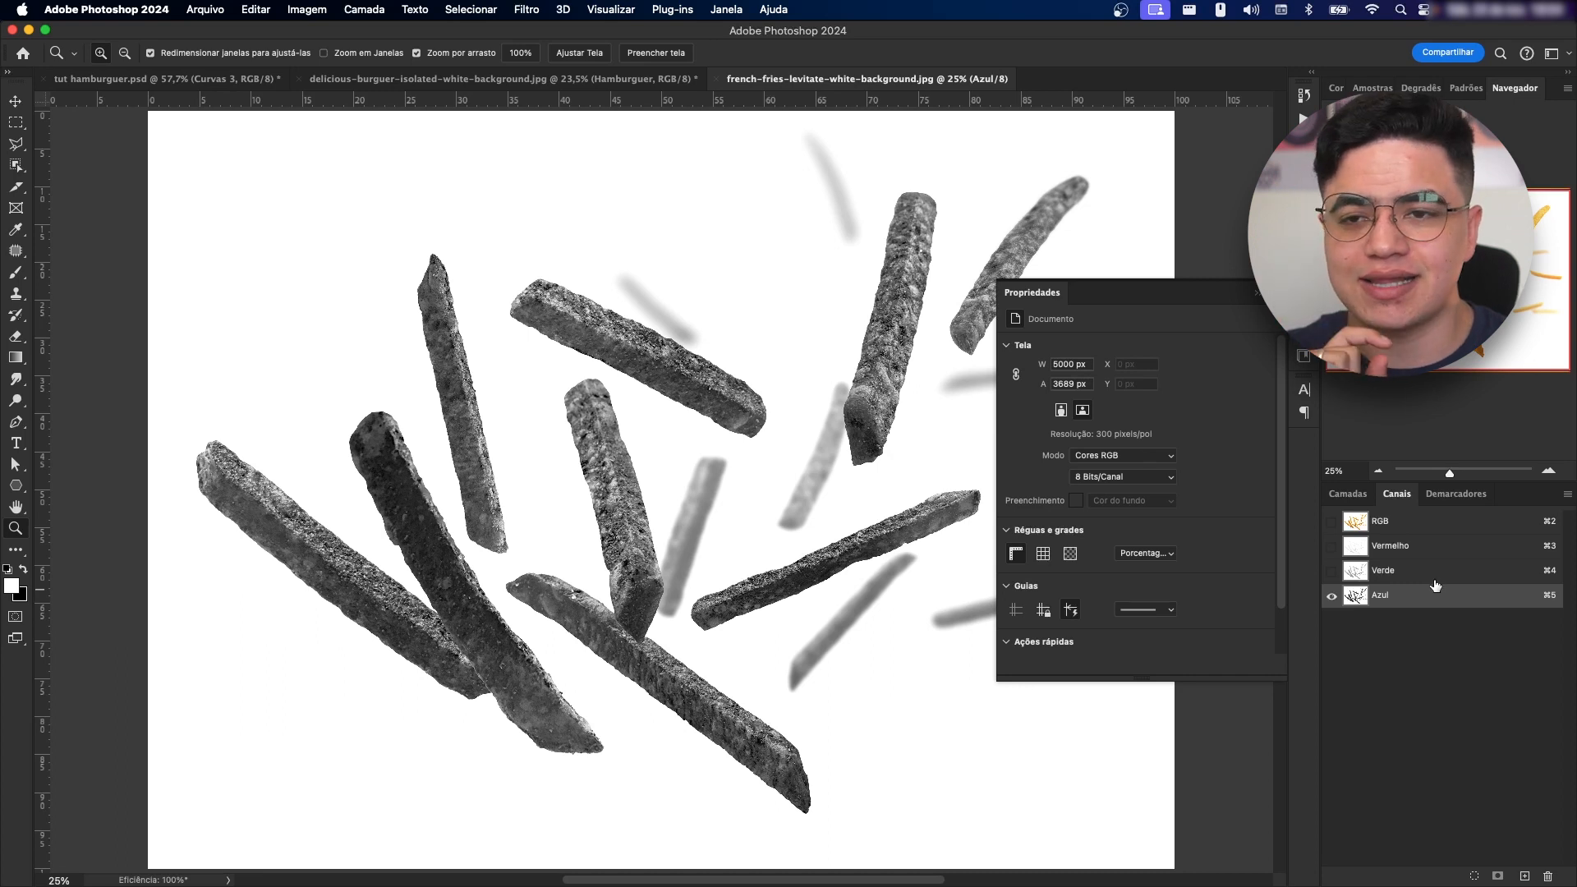
{"action": "left_click", "coordinate": [1413, 575]}
{"action": "key", "text": "super+3"}
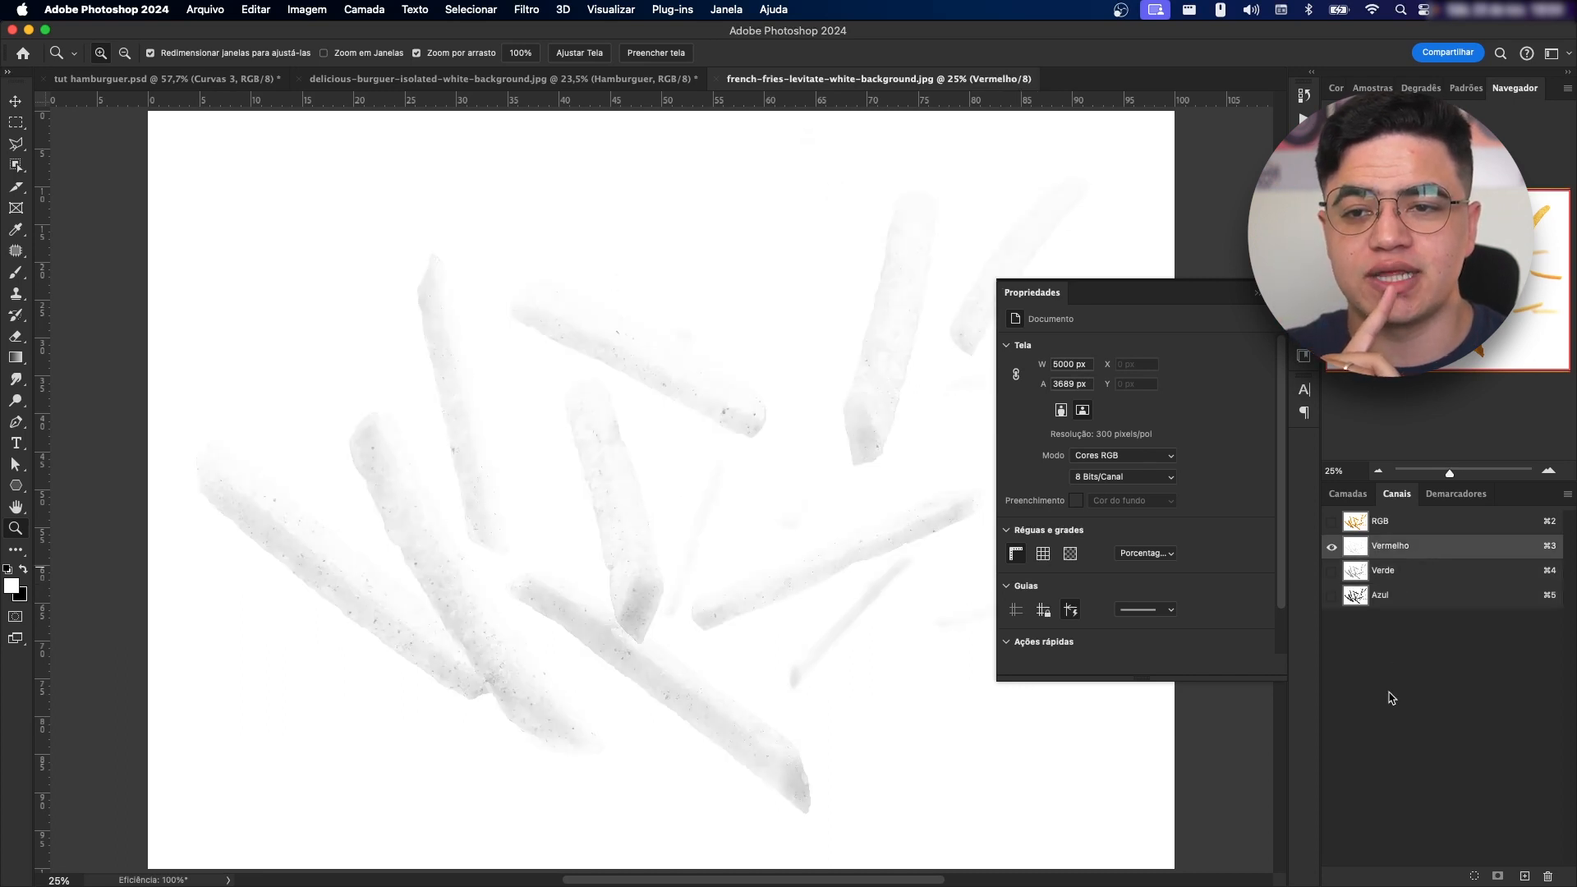
{"action": "left_click", "coordinate": [1408, 603]}
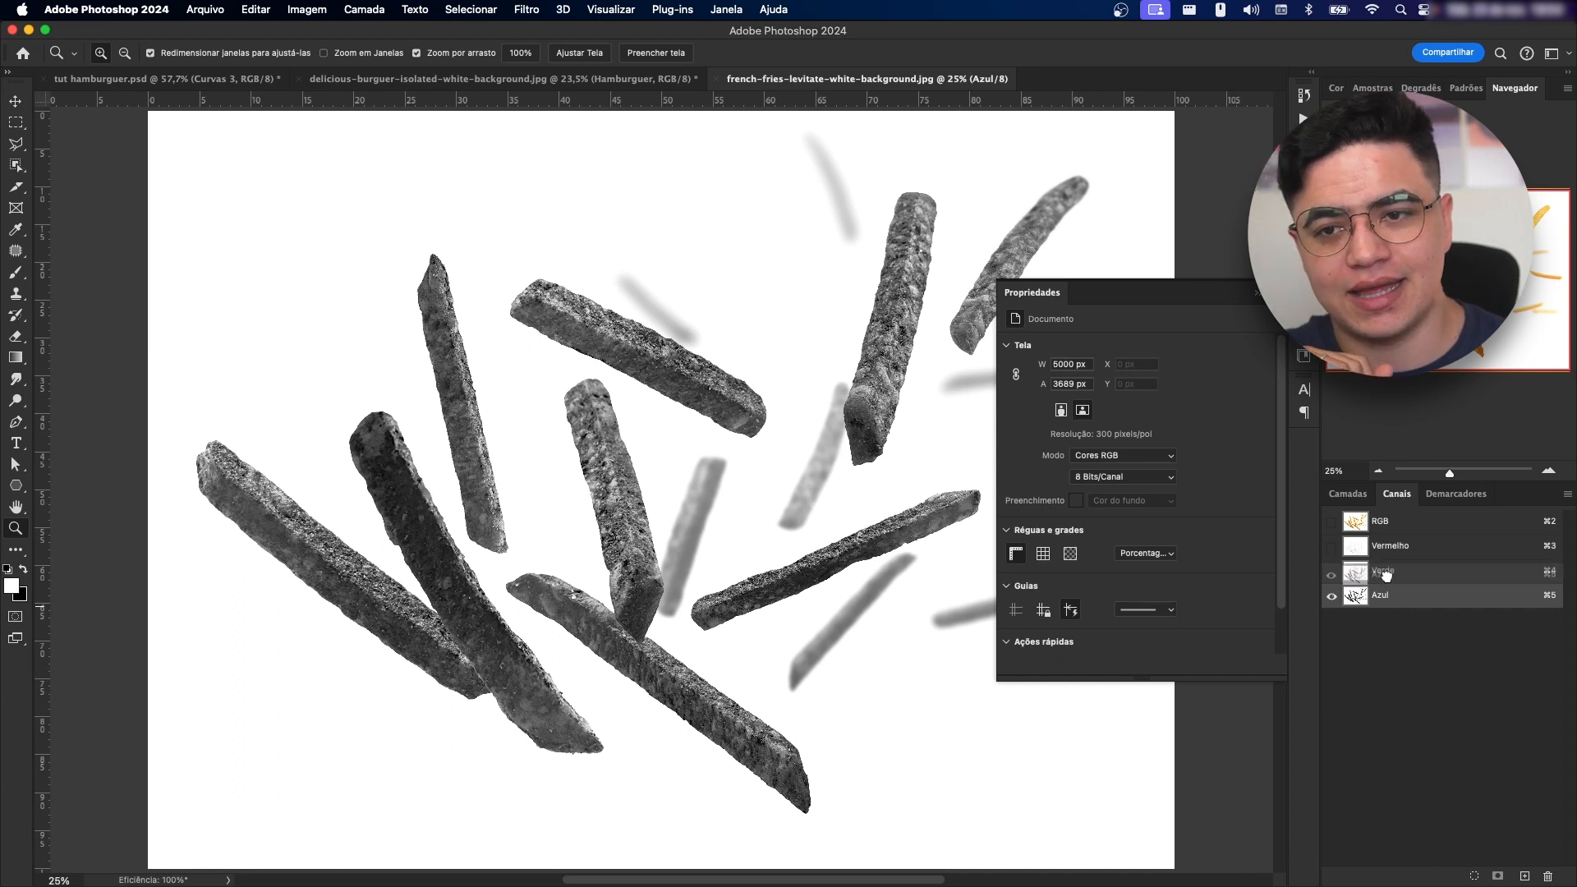
- Duplicate the Azul channel and turn its fries solid black with Curves, moving the black point to input 251, output 0
{"action": "left_click_drag", "start_coordinate": [1411, 600], "coordinate": [1527, 876]}
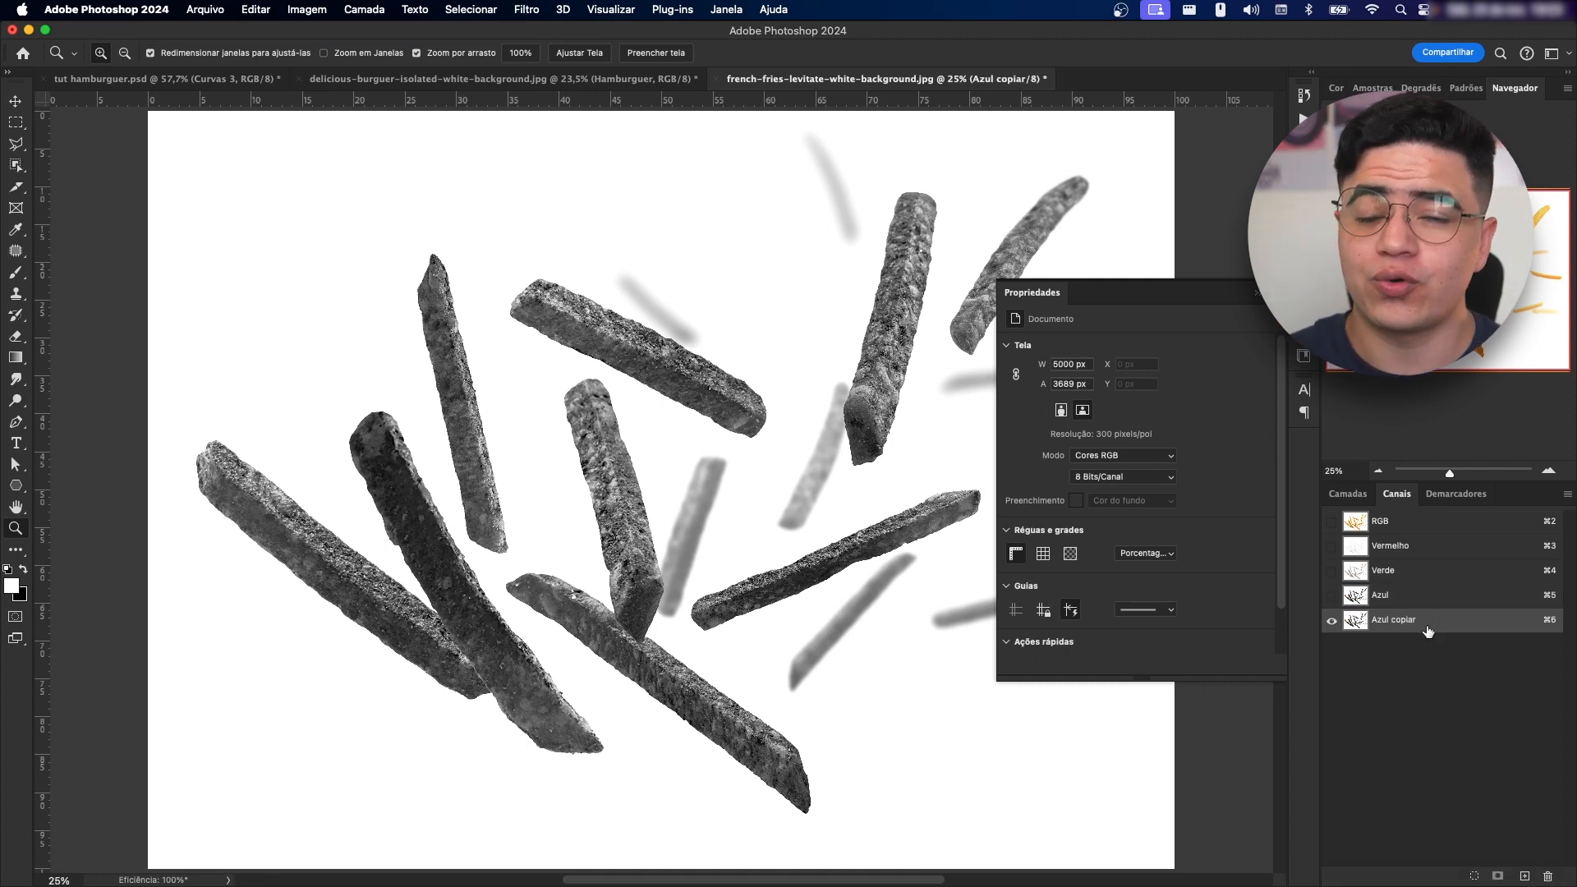
{"action": "key", "text": "super+m"}
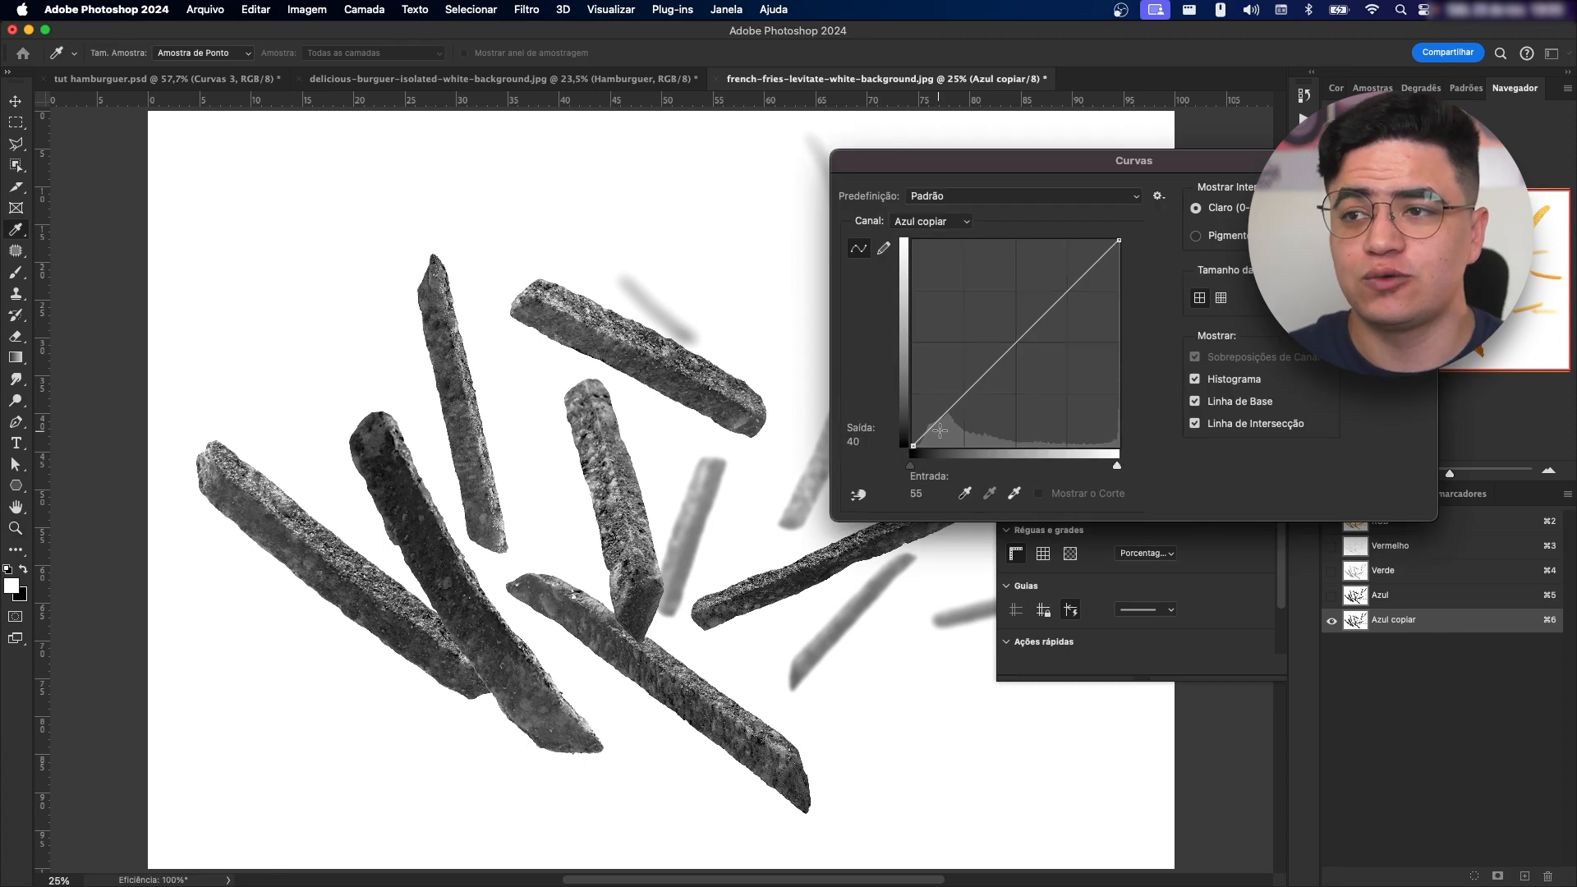
{"action": "left_click_drag", "start_coordinate": [914, 446], "coordinate": [1126, 507]}
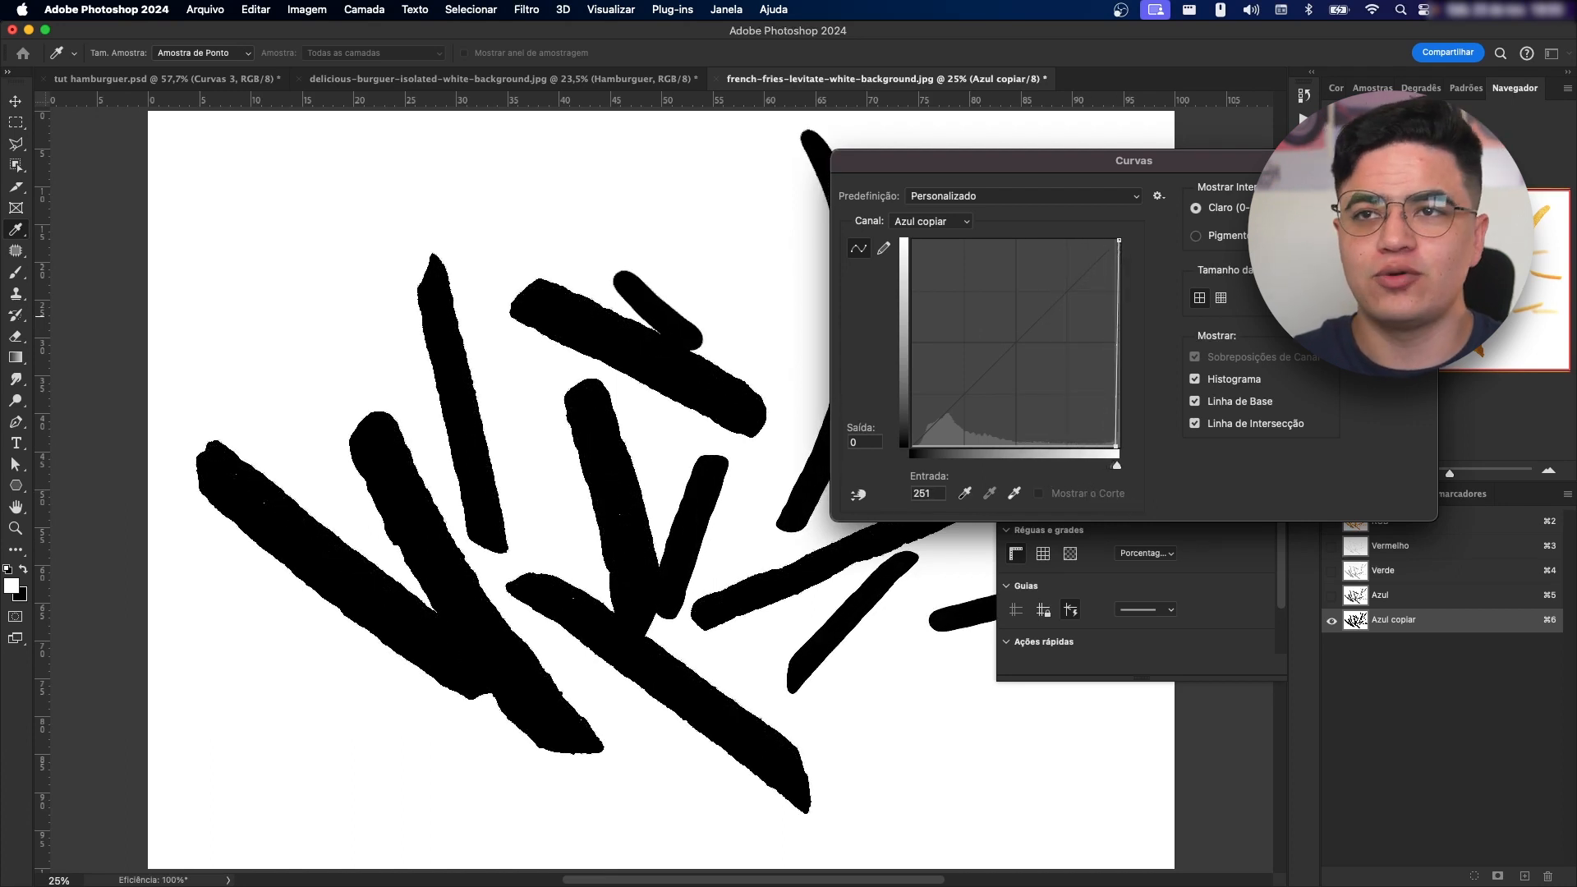
{"action": "left_click", "coordinate": [1388, 195]}
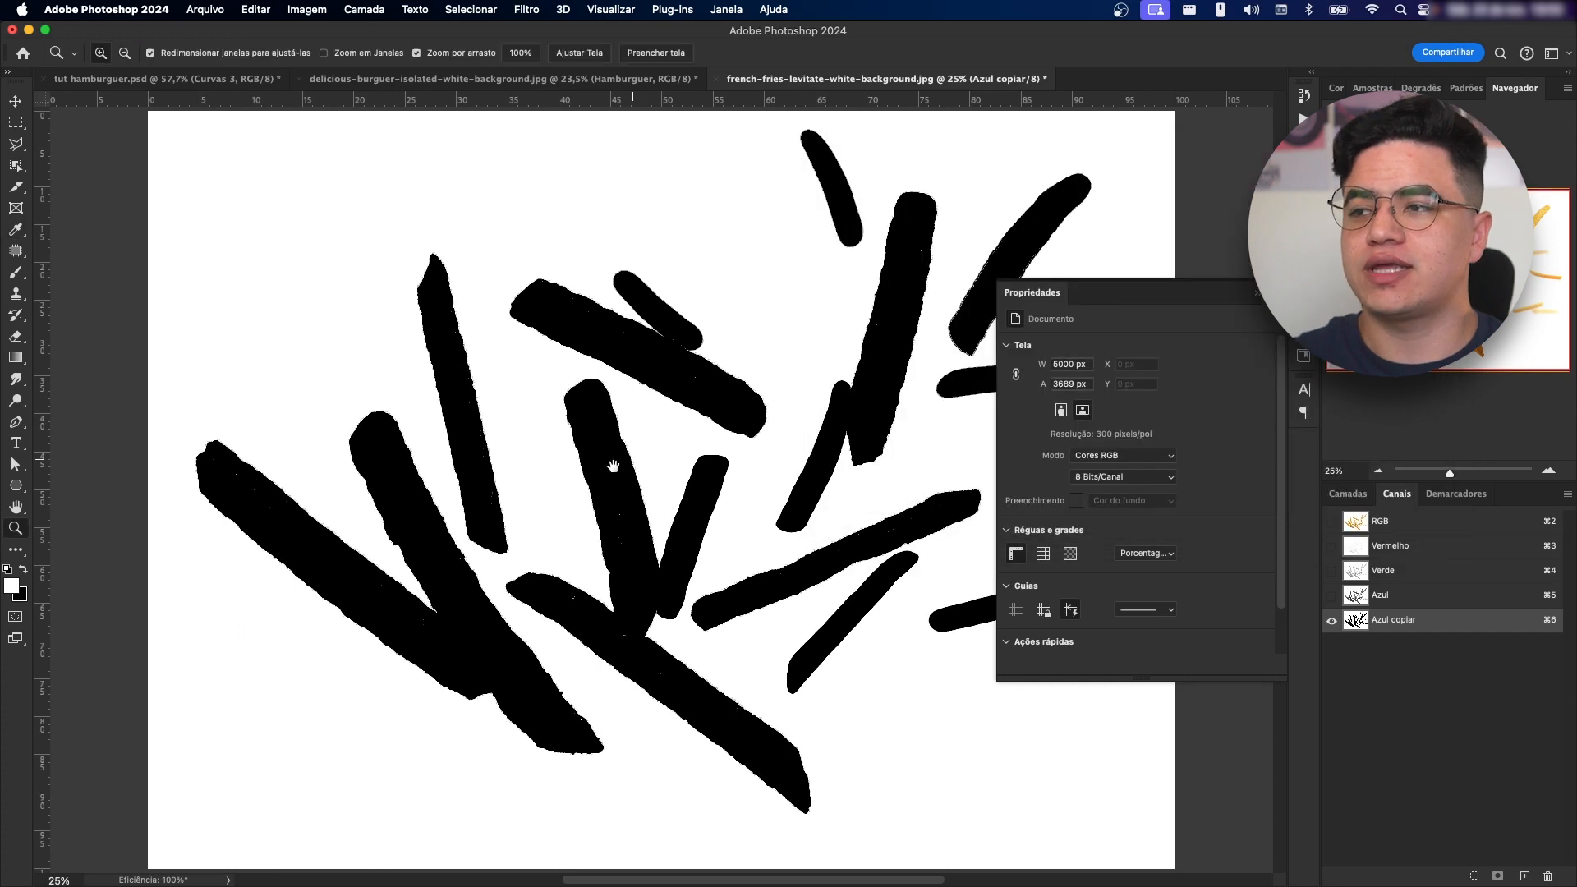
- Inspect the black silhouettes, load the Azul copiar channel as a selection and return to the RGB composite
{"action": "left_click_drag", "start_coordinate": [612, 465], "coordinate": [677, 330]}
{"action": "left_click_drag", "start_coordinate": [374, 344], "coordinate": [406, 359]}
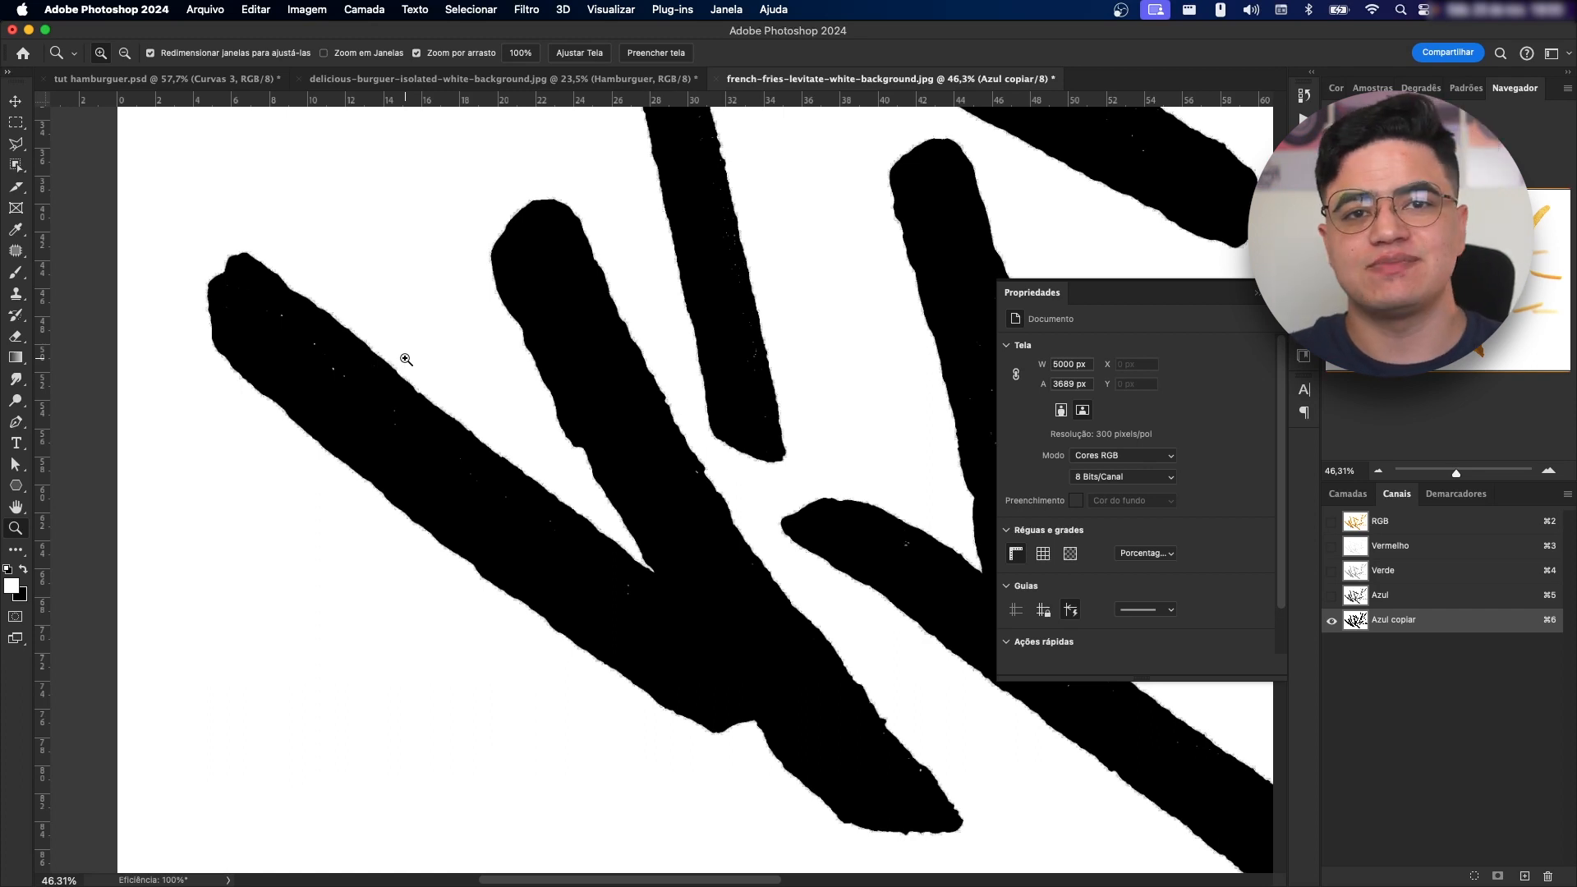
{"action": "left_click_drag", "start_coordinate": [406, 359], "coordinate": [376, 359]}
{"action": "left_click_drag", "start_coordinate": [775, 434], "coordinate": [762, 519]}
{"action": "left_click_drag", "start_coordinate": [785, 519], "coordinate": [651, 524]}
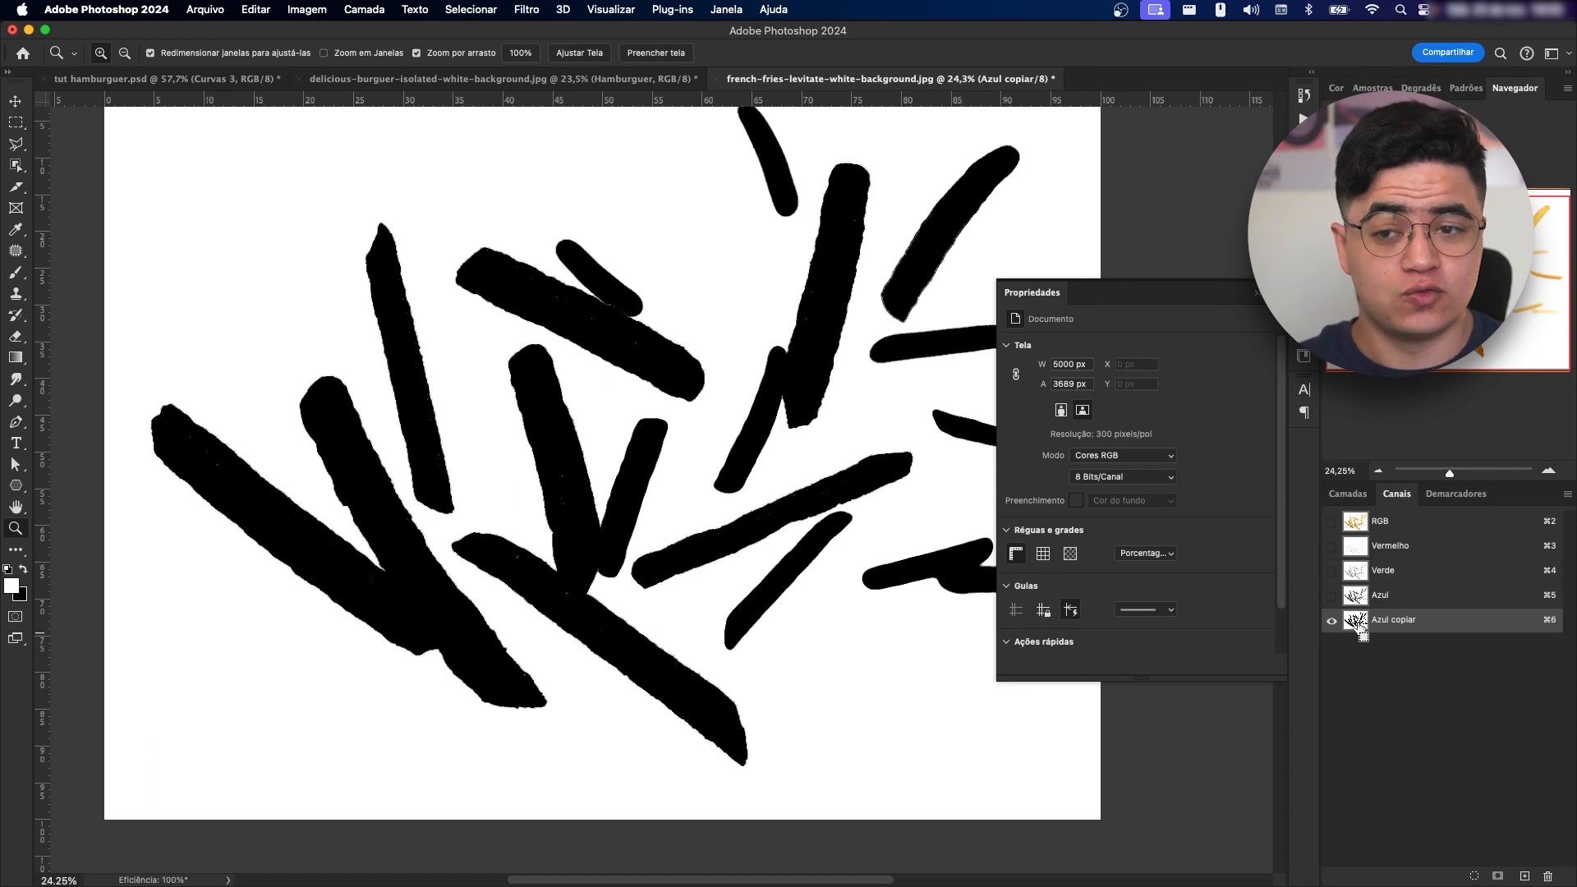
{"action": "left_click", "coordinate": [1357, 632], "text": "super"}
{"action": "left_click", "coordinate": [1400, 522]}
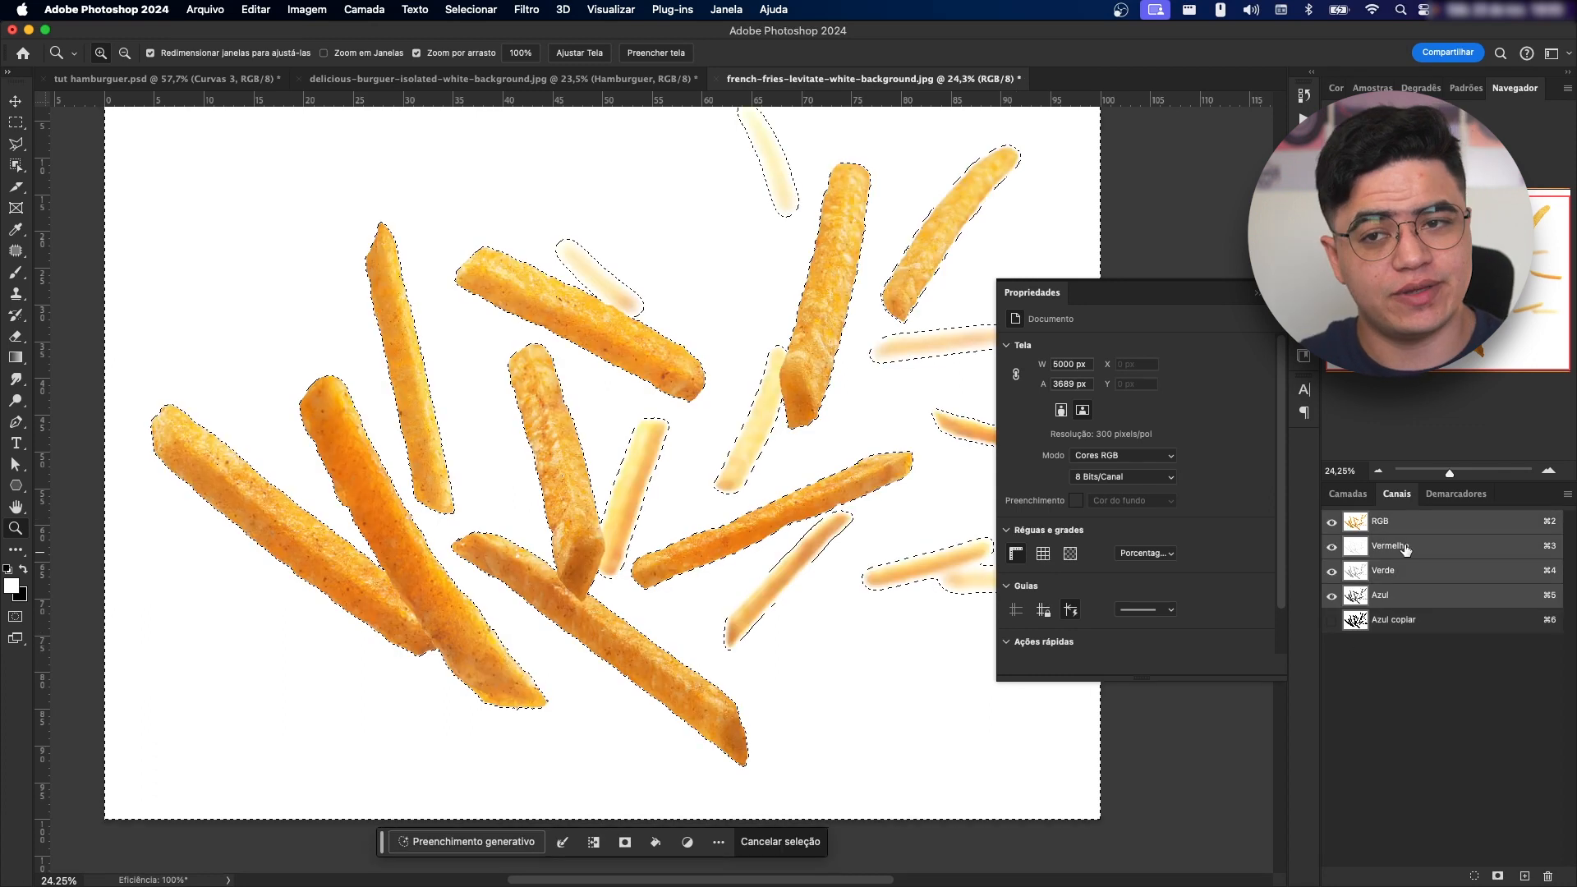
- Invert the selection so that it covers the fries instead of the white background
{"action": "left_click_drag", "start_coordinate": [357, 520], "coordinate": [845, 430]}
{"action": "left_click_drag", "start_coordinate": [788, 280], "coordinate": [609, 512]}
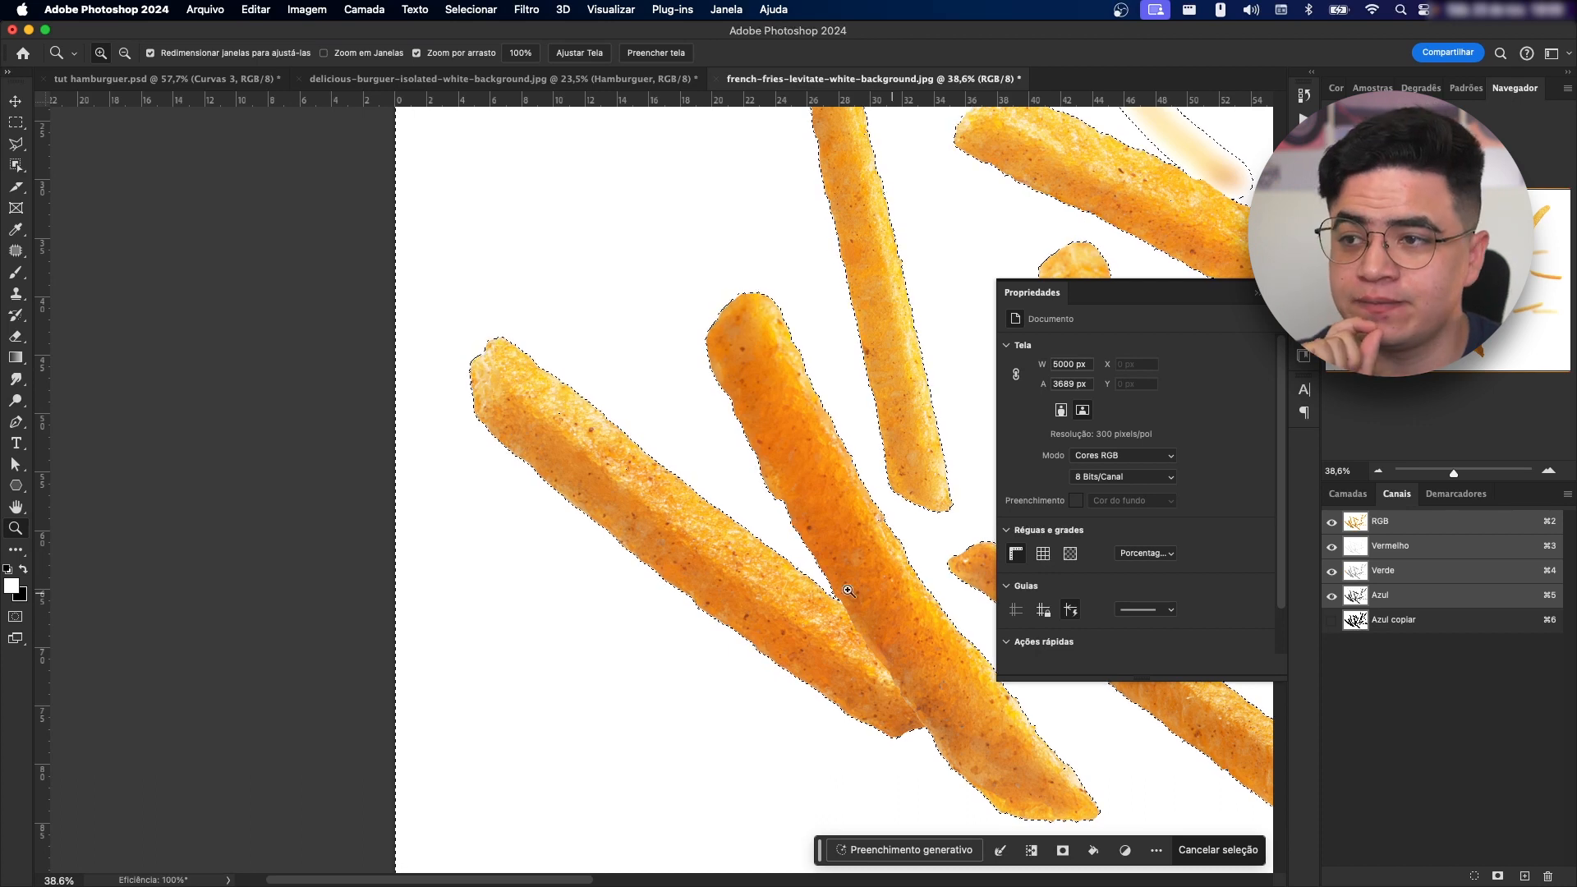
{"action": "key", "text": "w"}
{"action": "scroll", "coordinate": [608, 420], "scroll_direction": "right", "scroll_amount": 5}
{"action": "right_click", "coordinate": [584, 376]}
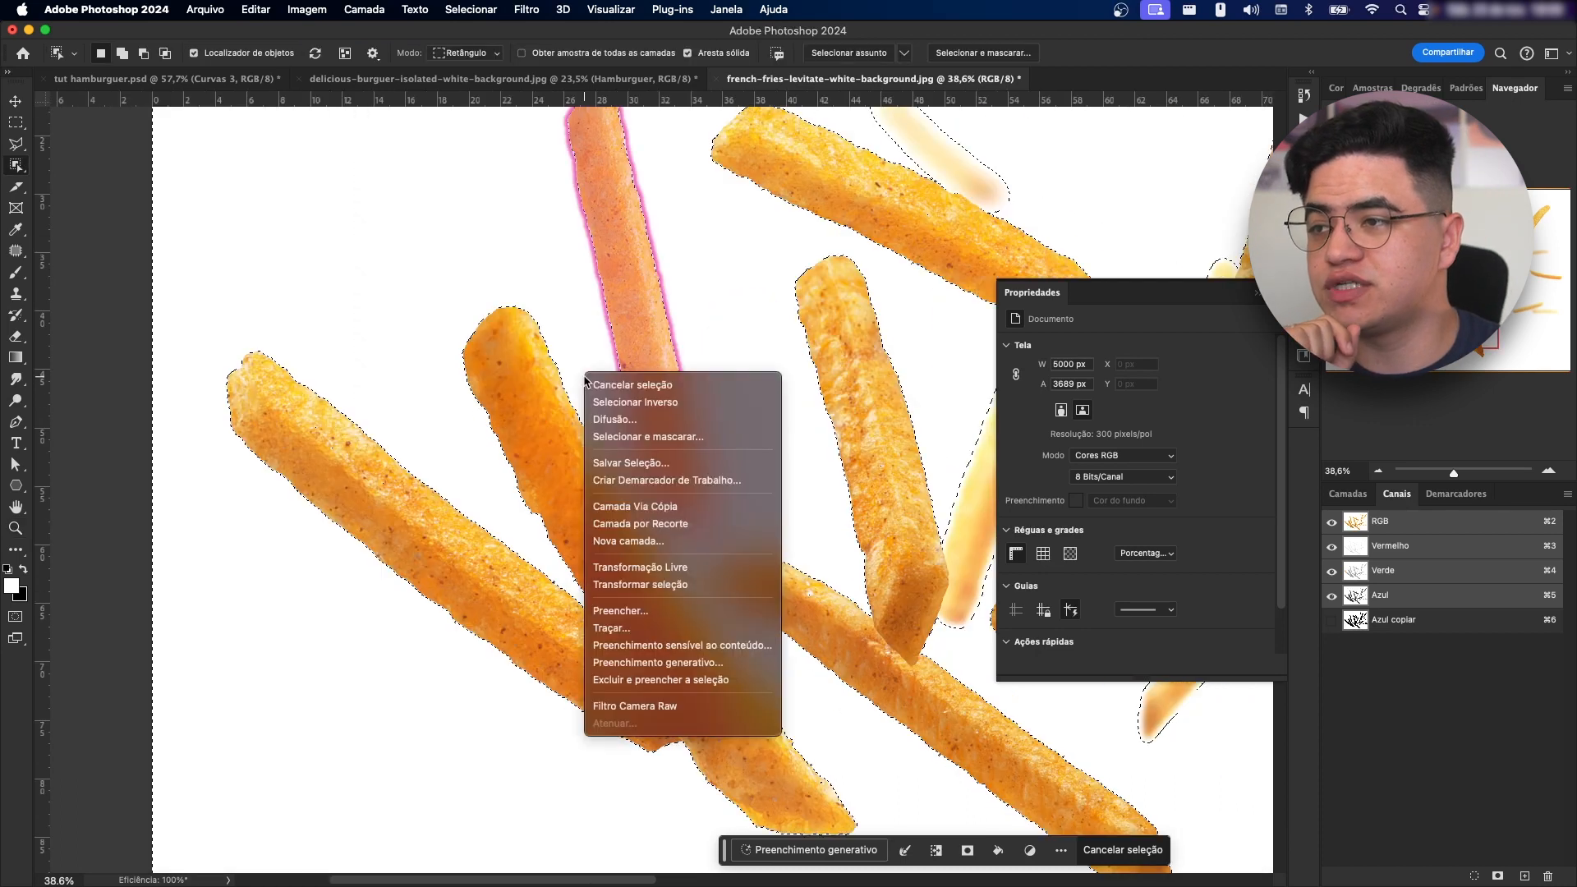
{"action": "left_click", "coordinate": [696, 408]}
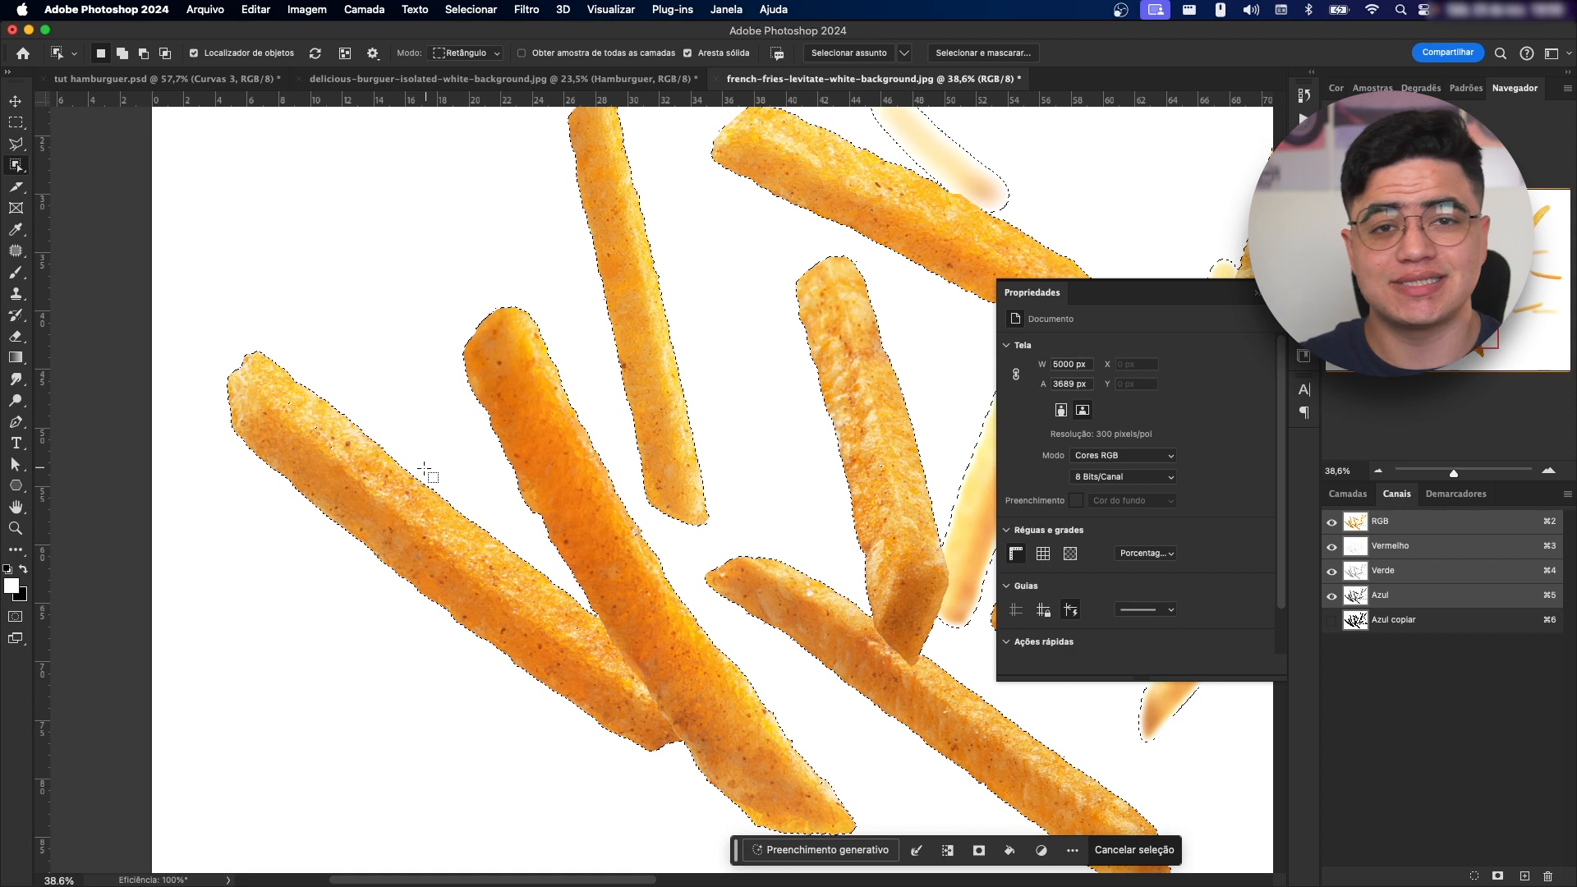
- Contract the fries selection and check its outline along the edges of the overlapping fries
{"action": "key", "text": "z"}
{"action": "left_click_drag", "start_coordinate": [438, 502], "coordinate": [565, 507]}
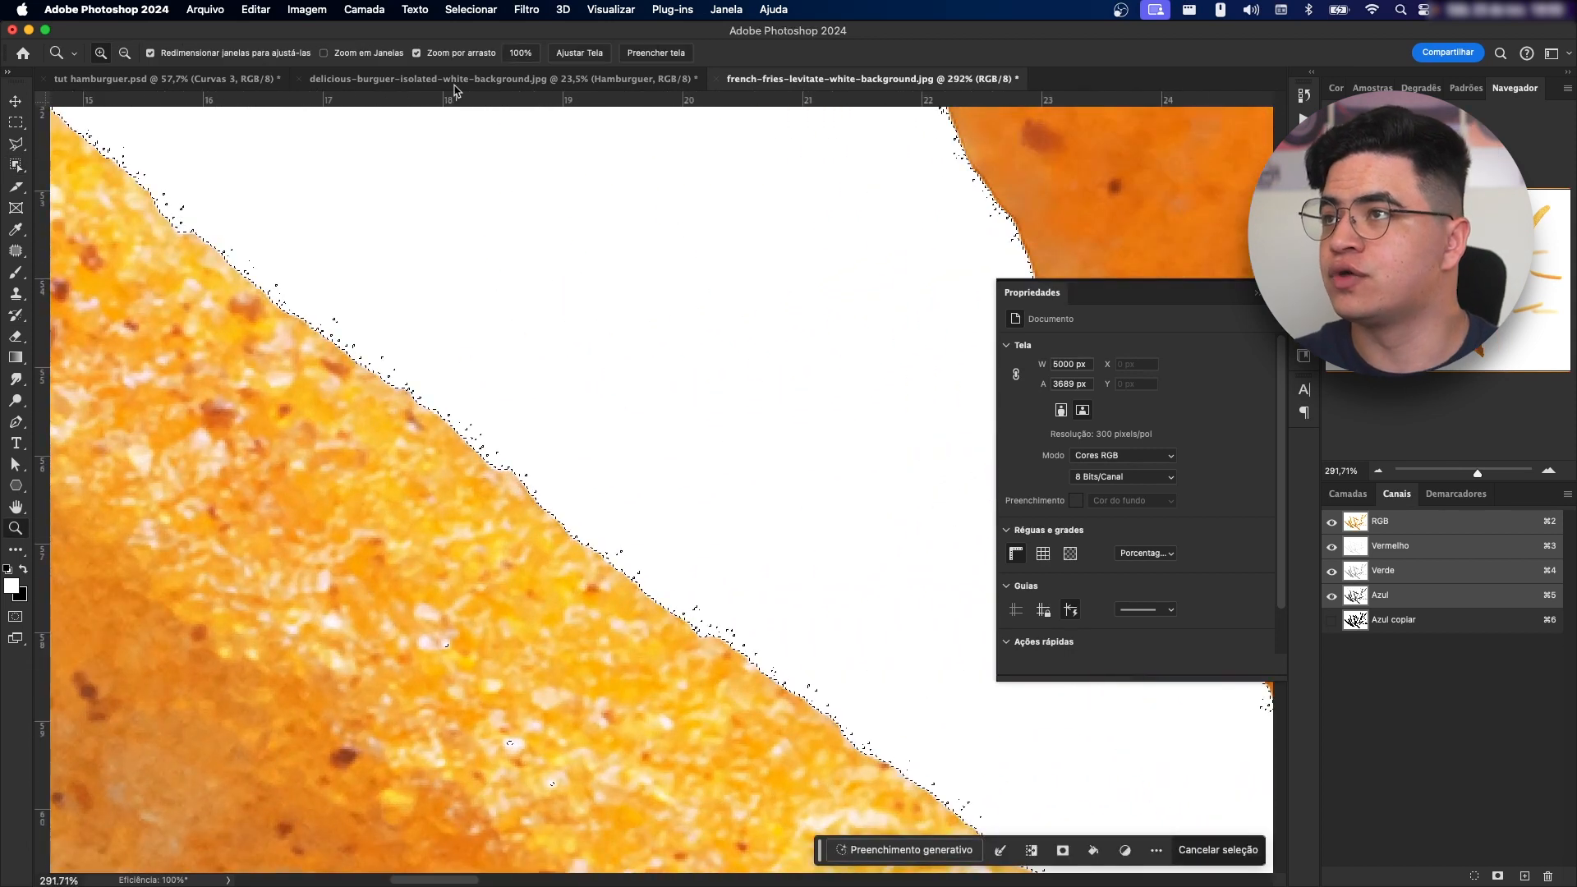
{"action": "left_click", "coordinate": [471, 9]}
{"action": "mouse_move", "coordinate": [563, 268]}
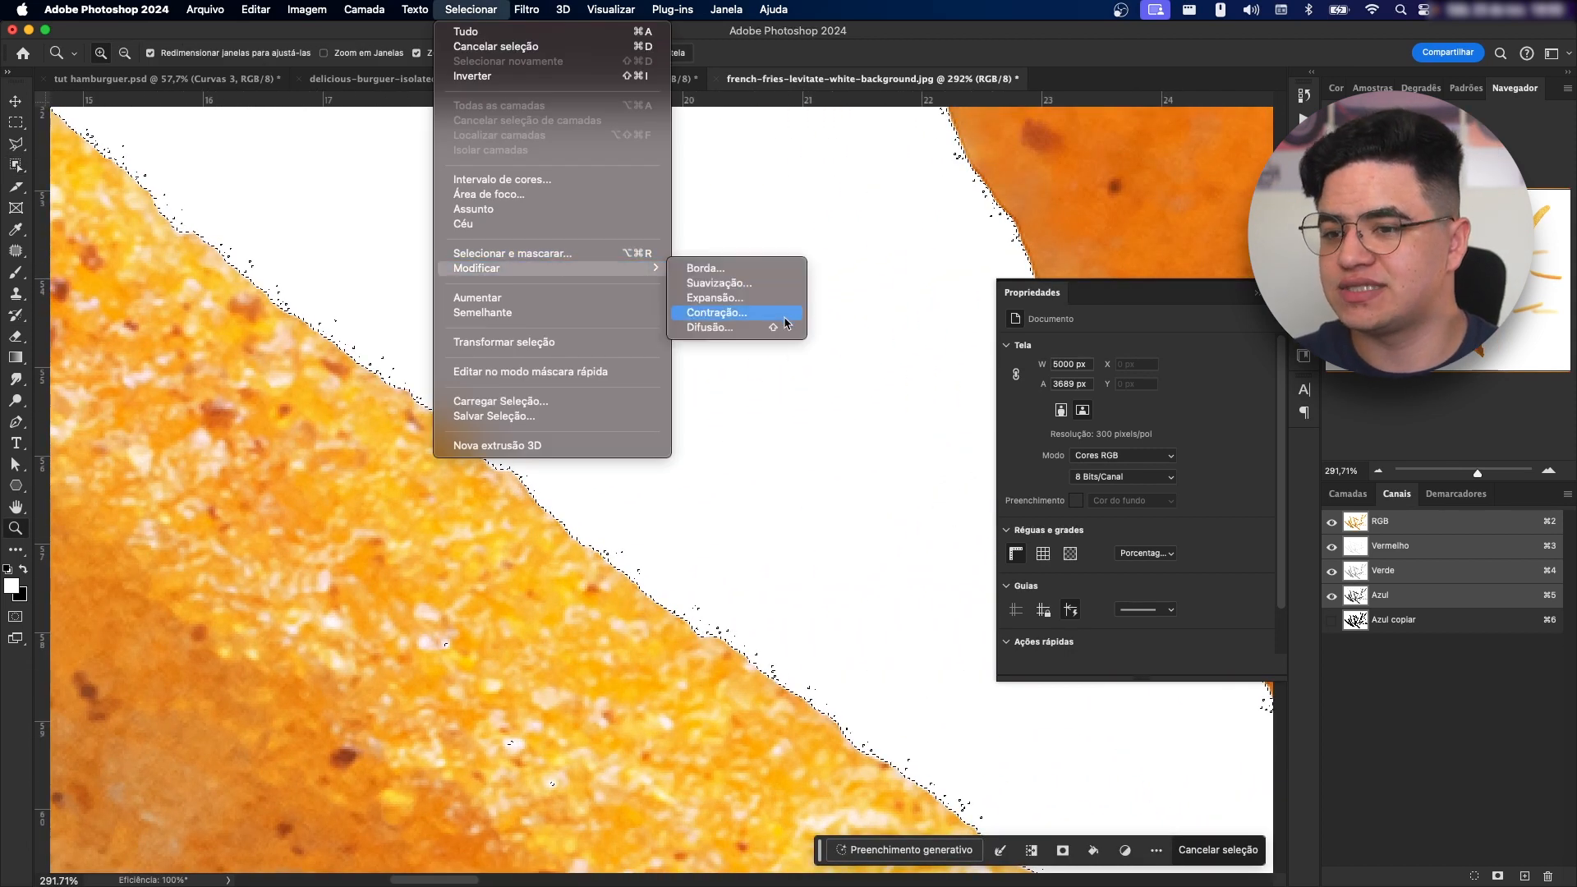
{"action": "left_click", "coordinate": [761, 323]}
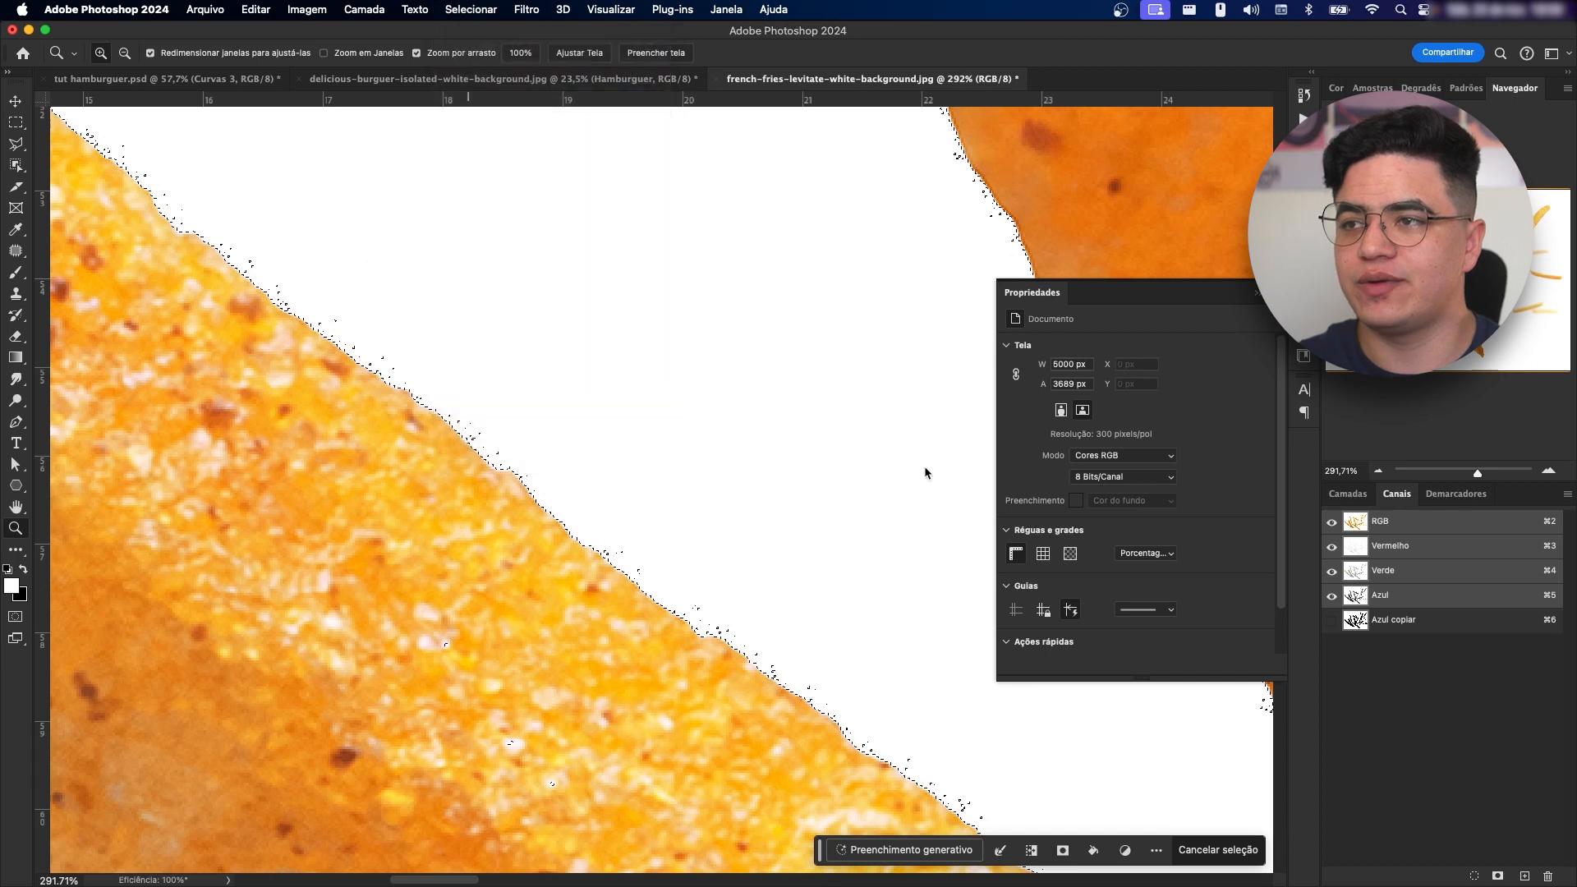
{"action": "left_click", "coordinate": [621, 291]}
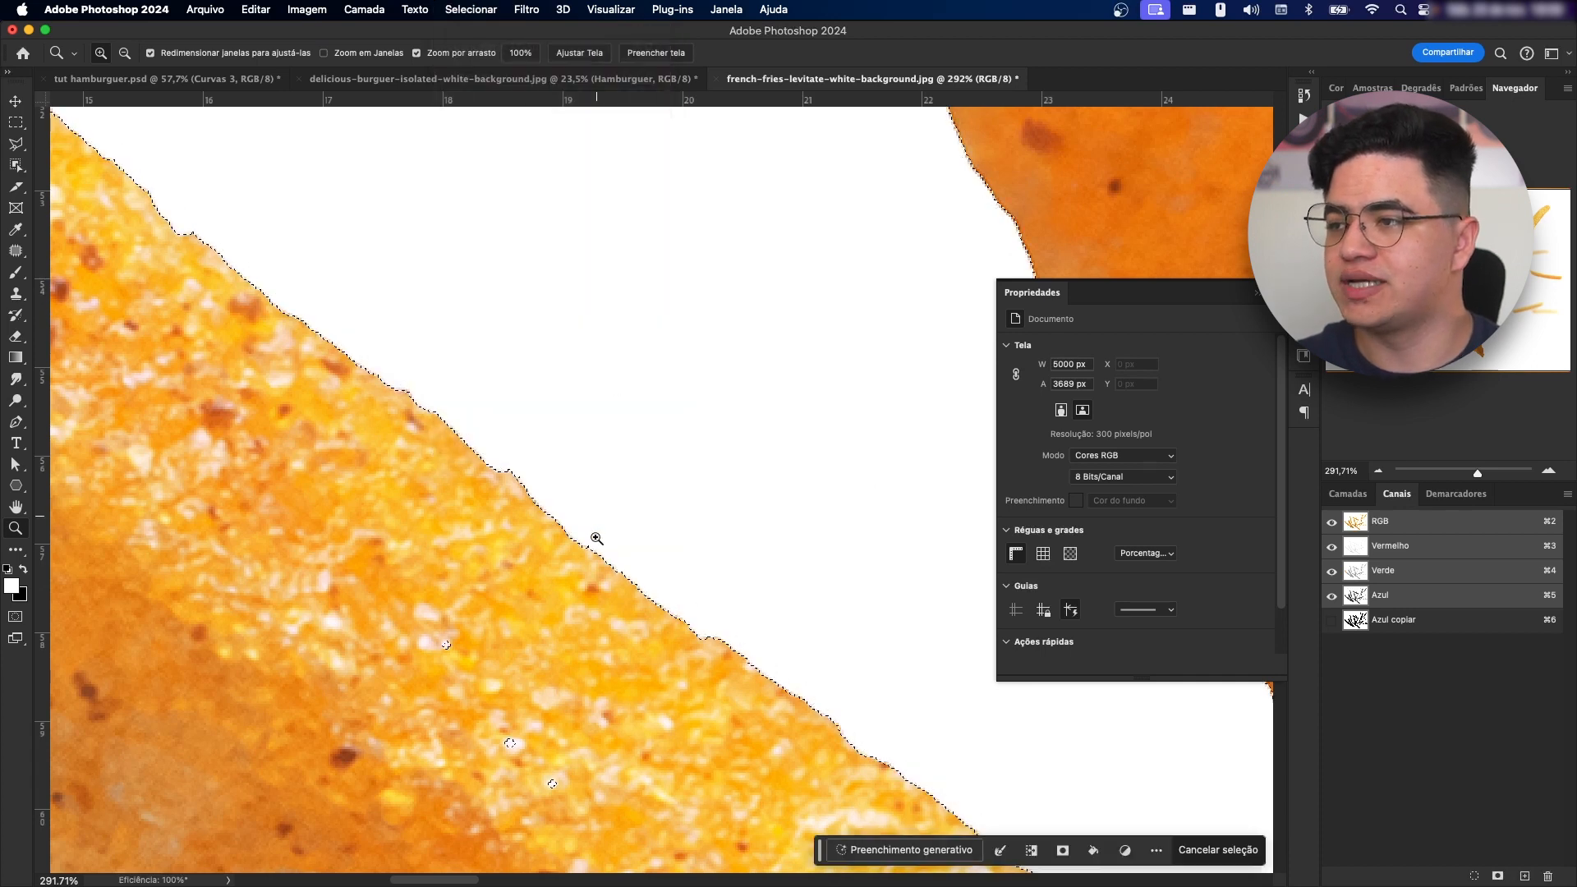
{"action": "left_click_drag", "start_coordinate": [598, 561], "coordinate": [907, 634]}
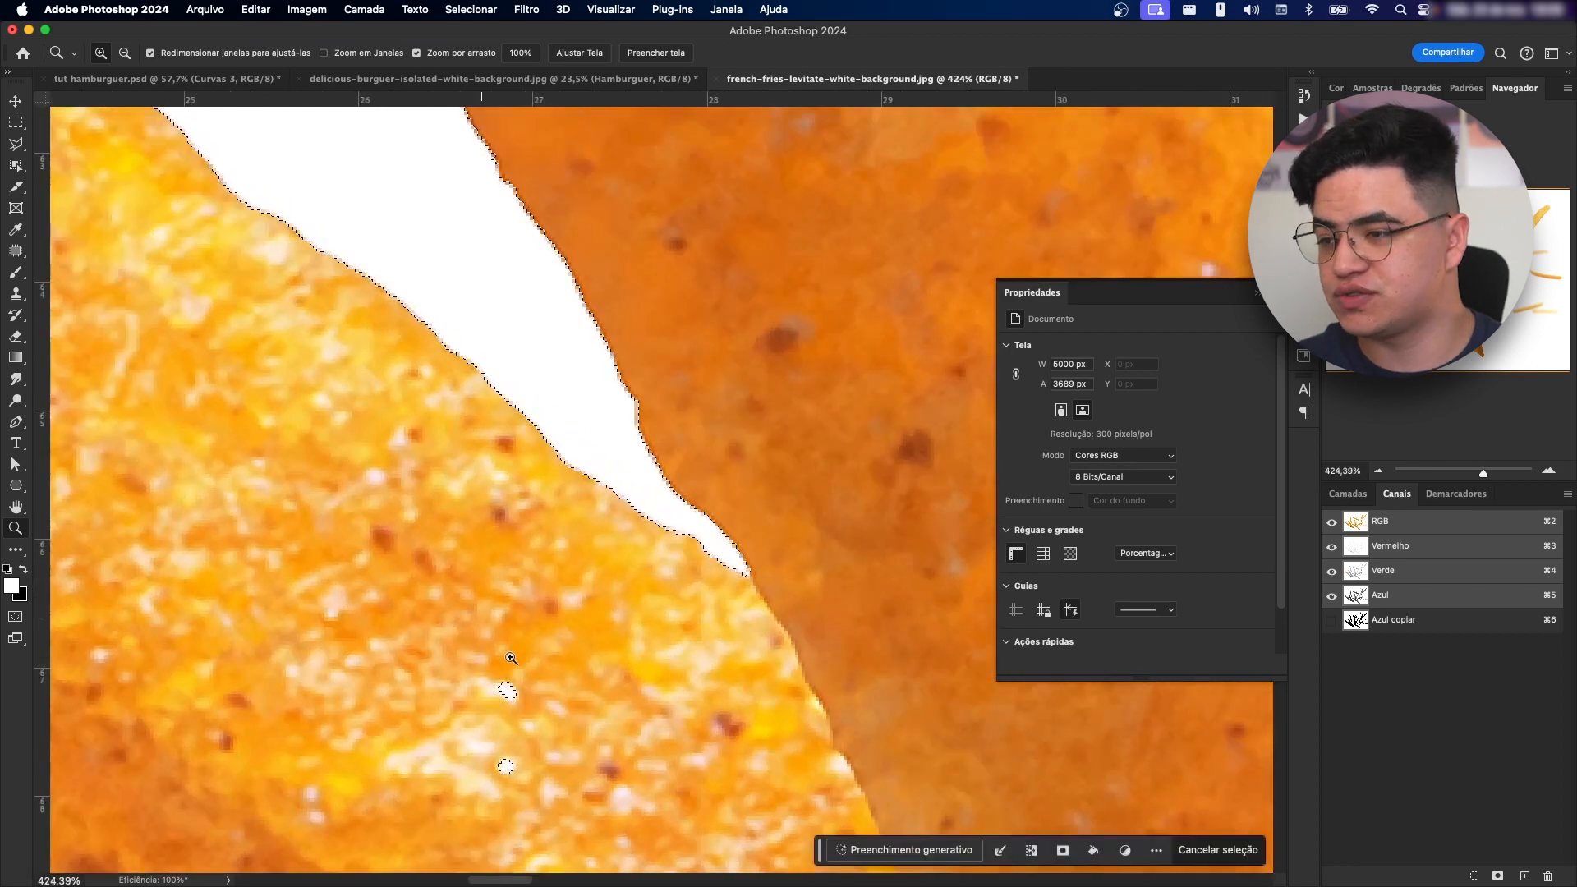
{"action": "left_click_drag", "start_coordinate": [782, 667], "coordinate": [510, 510]}
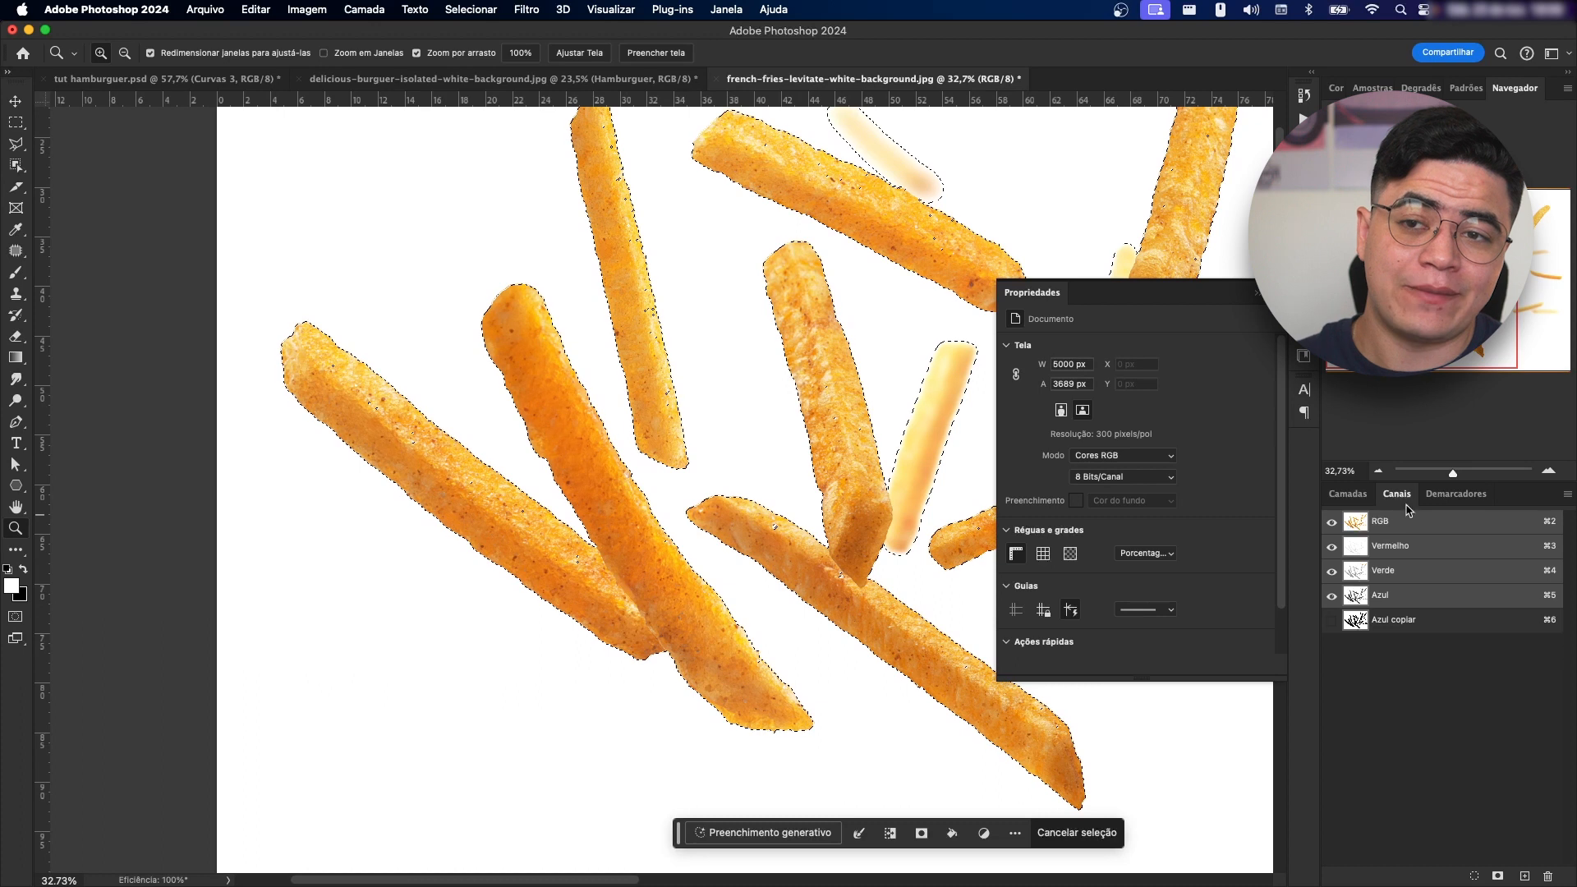
- Mask the Plano de Fundo layer with the fries selection to remove the white background
{"action": "left_click", "coordinate": [1348, 493]}
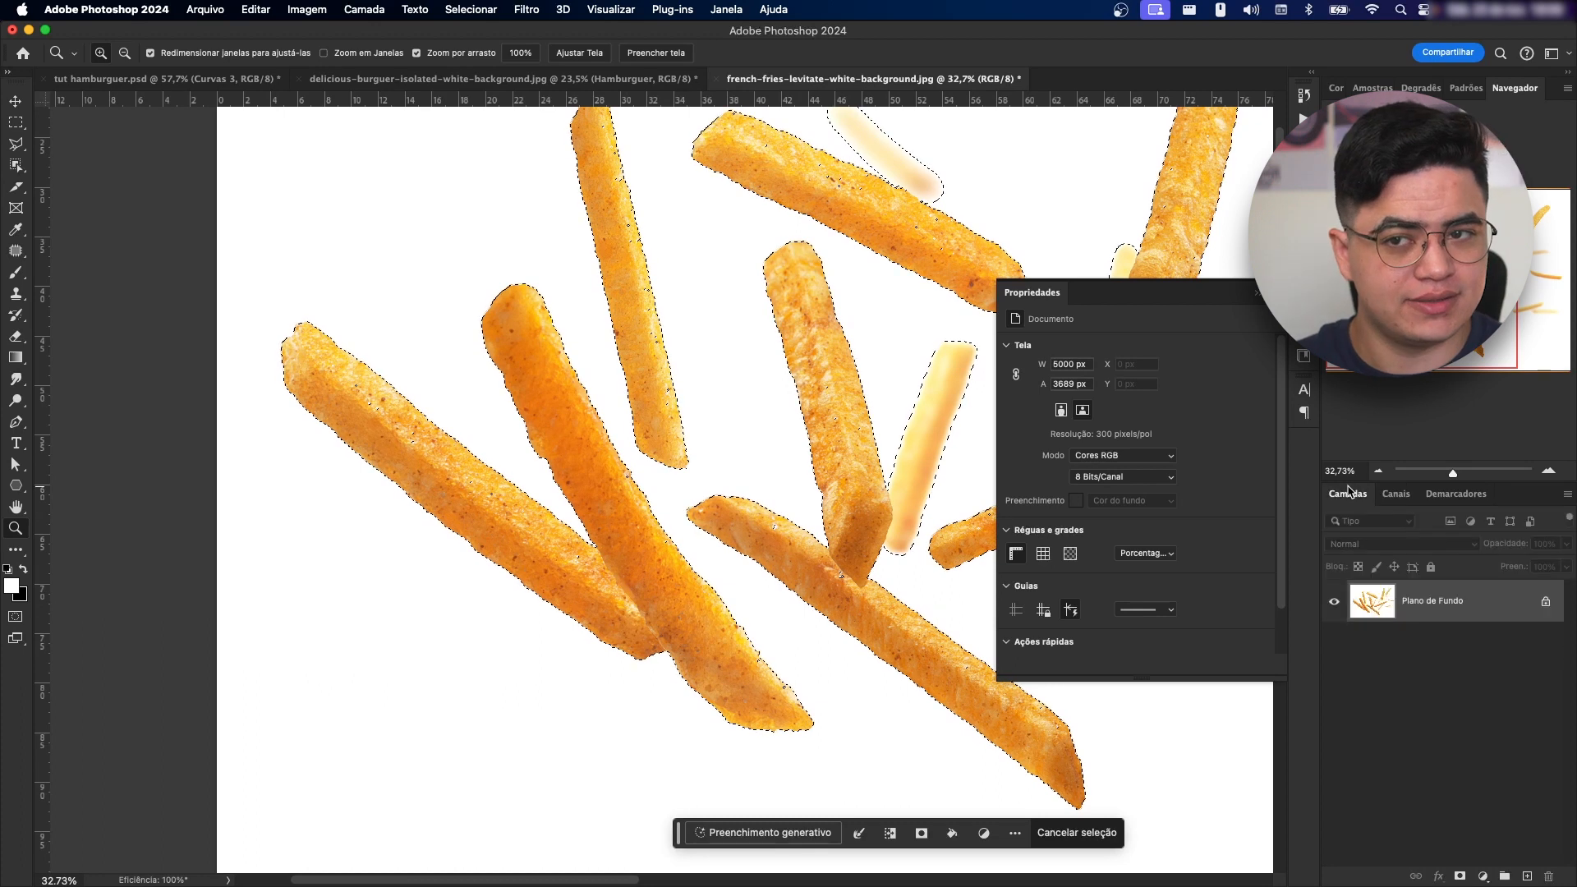
{"action": "left_click", "coordinate": [1460, 875]}
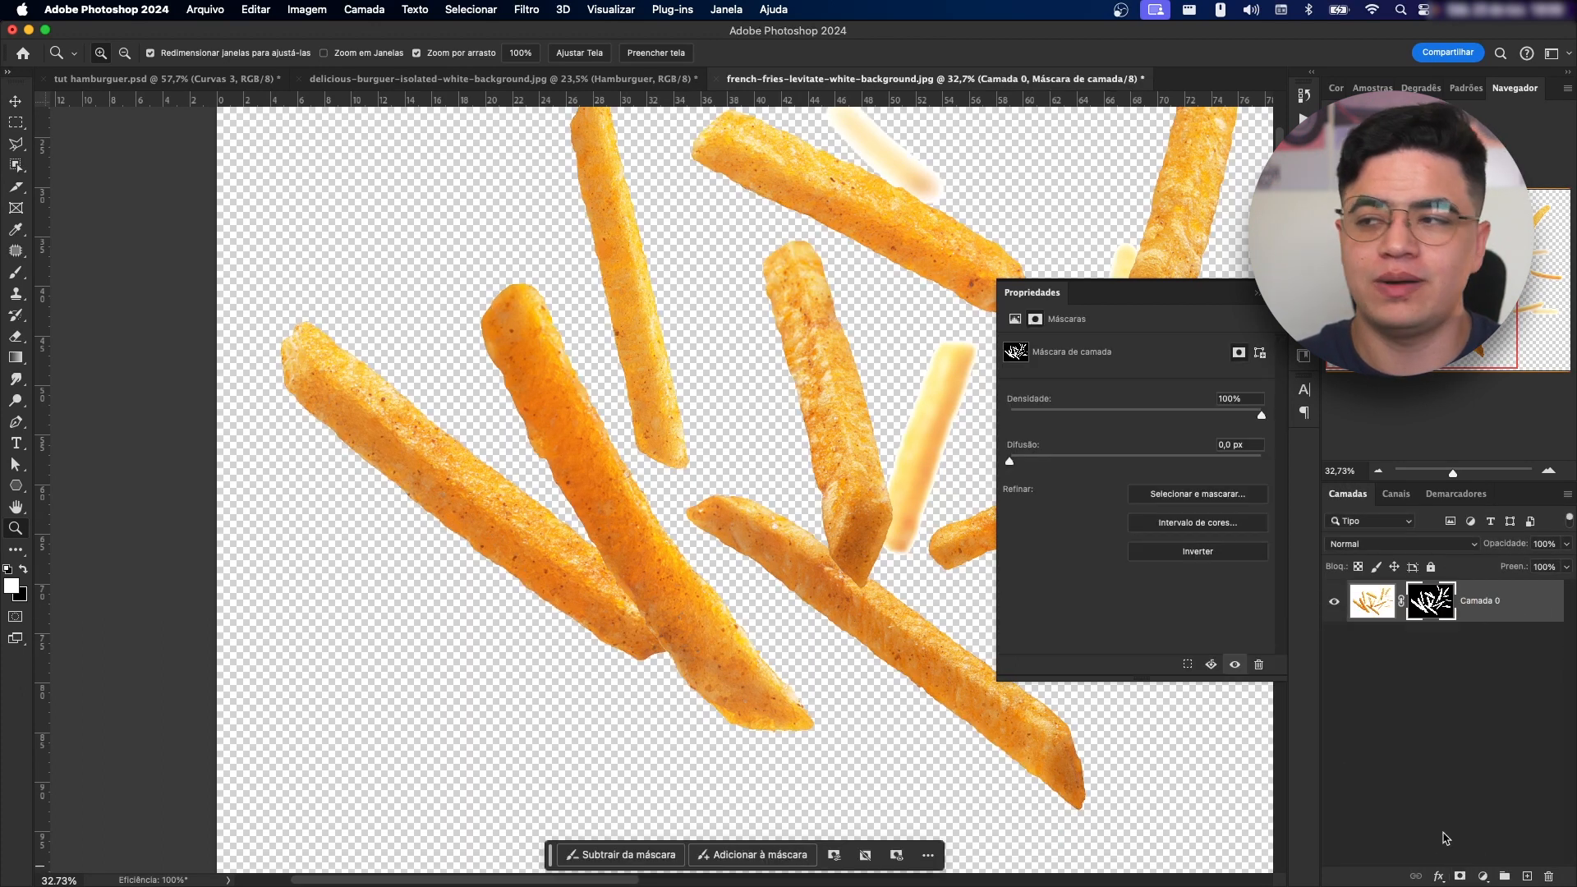
{"action": "left_click_drag", "start_coordinate": [428, 440], "coordinate": [382, 440]}
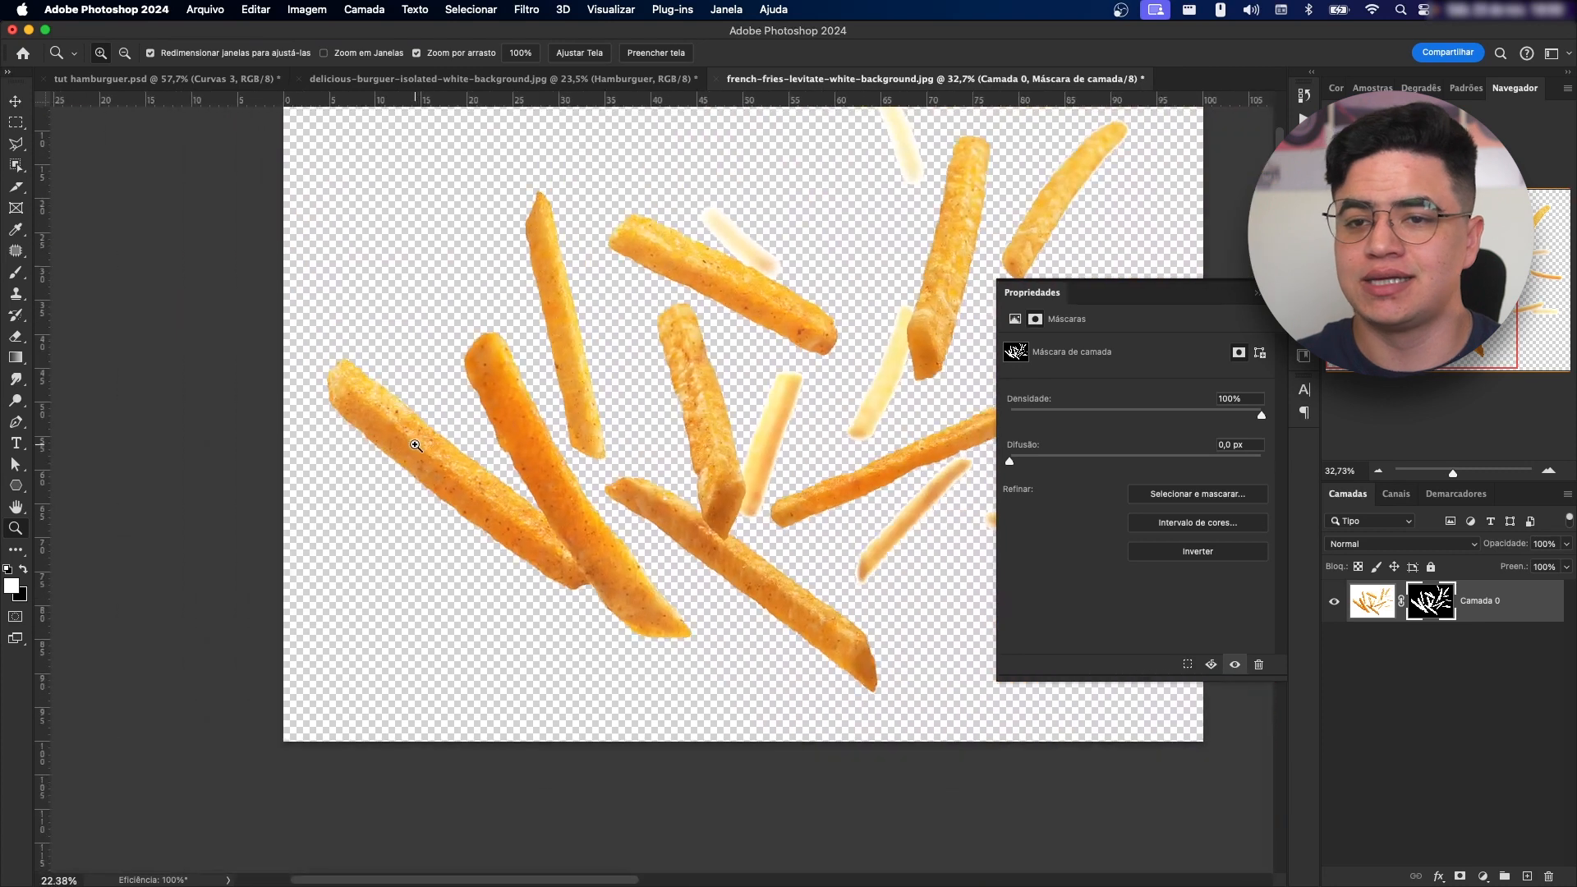
- Convert the masked fries layer Camada 0 into a smart object
{"action": "left_click", "coordinate": [1504, 608]}
{"action": "right_click", "coordinate": [1504, 608]}
{"action": "left_click", "coordinate": [1542, 612]}
{"action": "right_click", "coordinate": [1514, 609]}
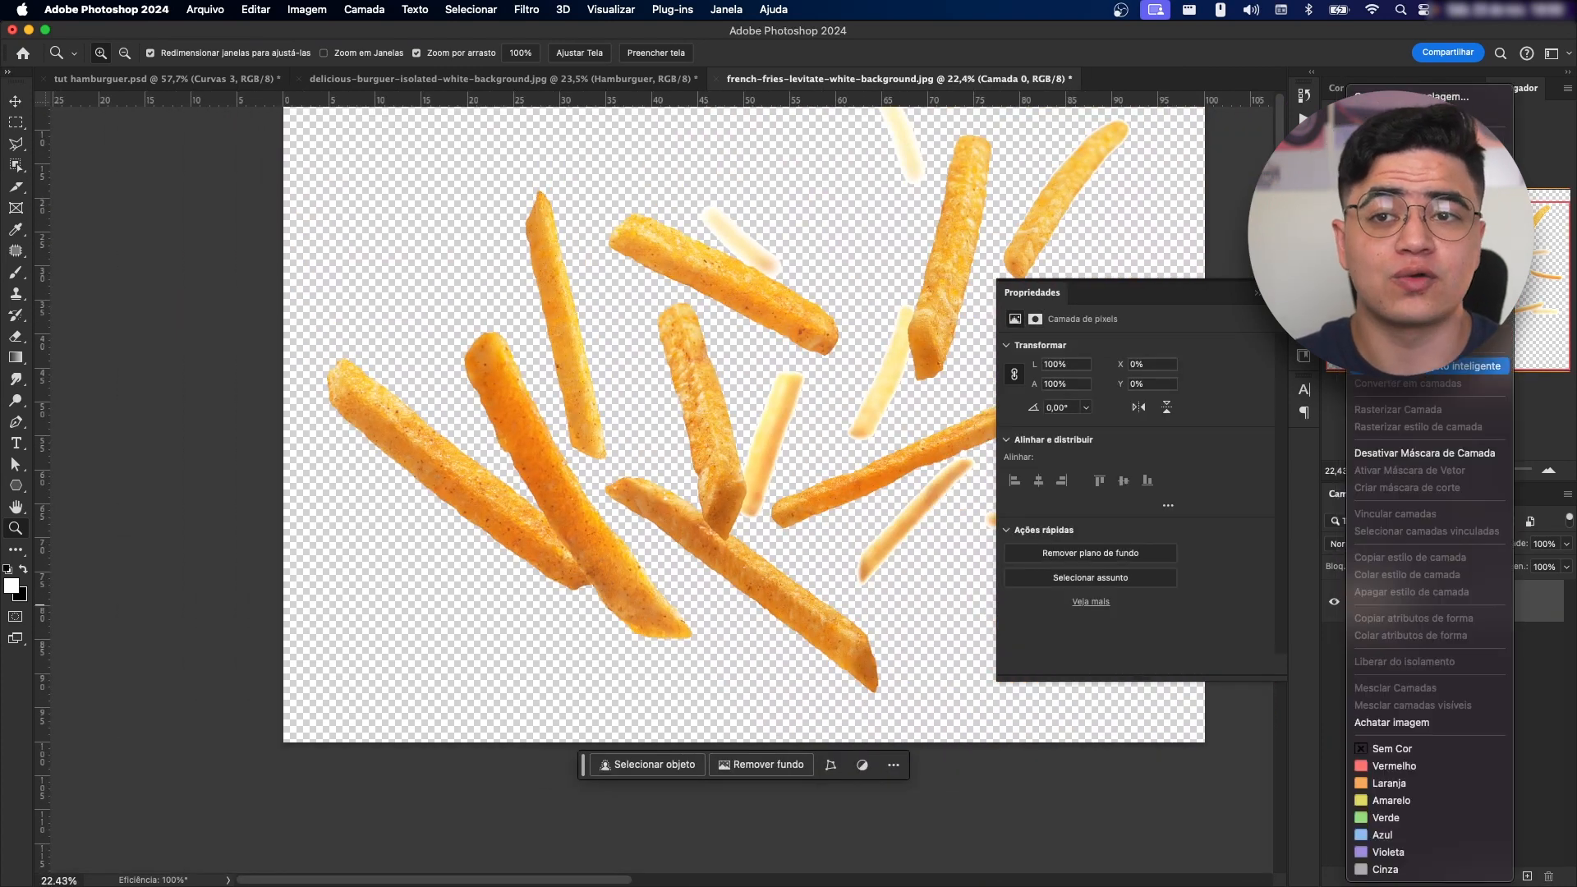
{"action": "left_click", "coordinate": [1429, 367]}
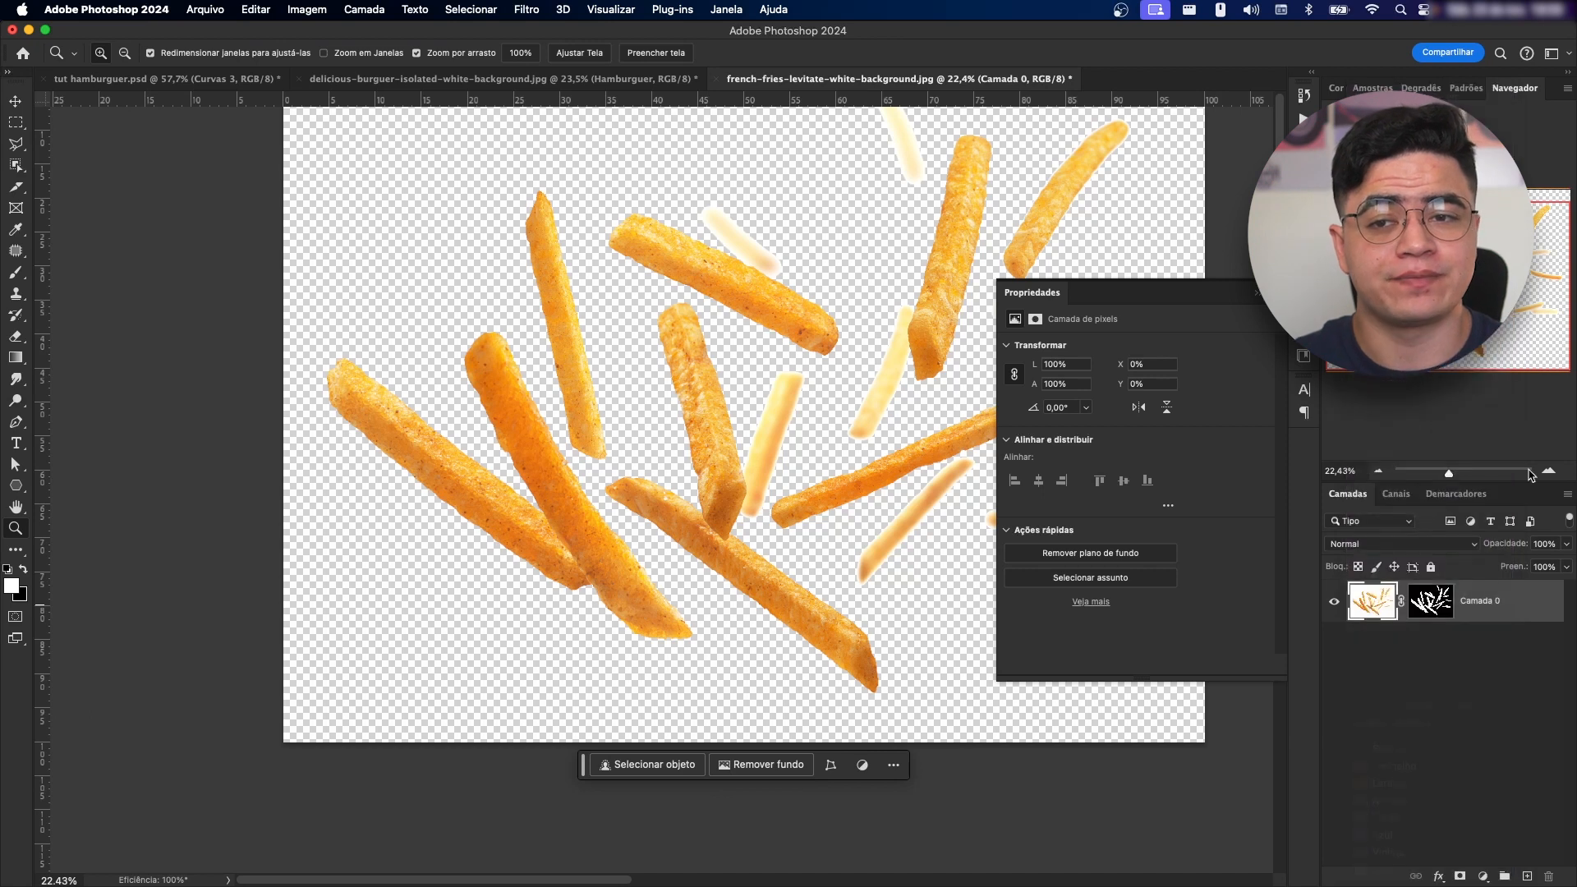
- Outline the two crossing fries at the image's far left with the Polygonal Lasso and copy them to a new layer
{"action": "left_click_drag", "start_coordinate": [869, 528], "coordinate": [801, 498]}
{"action": "key", "text": "l"}
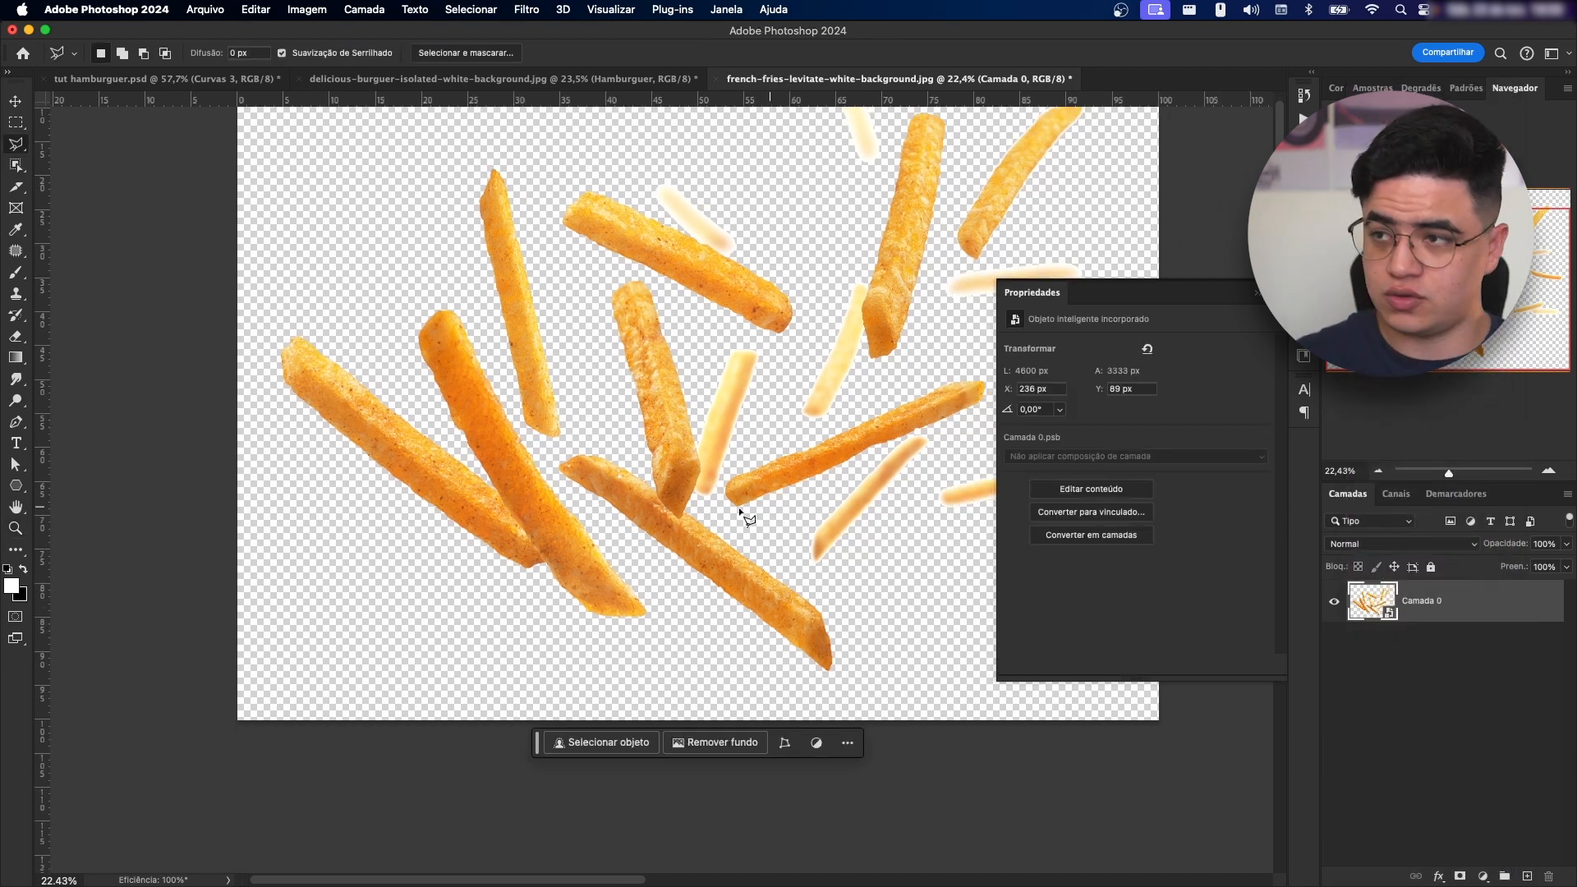
{"action": "mouse_move", "coordinate": [556, 406]}
{"action": "left_mouse_down"}
{"action": "mouse_move", "coordinate": [597, 443]}
{"action": "mouse_move", "coordinate": [550, 333]}
{"action": "left_mouse_up"}
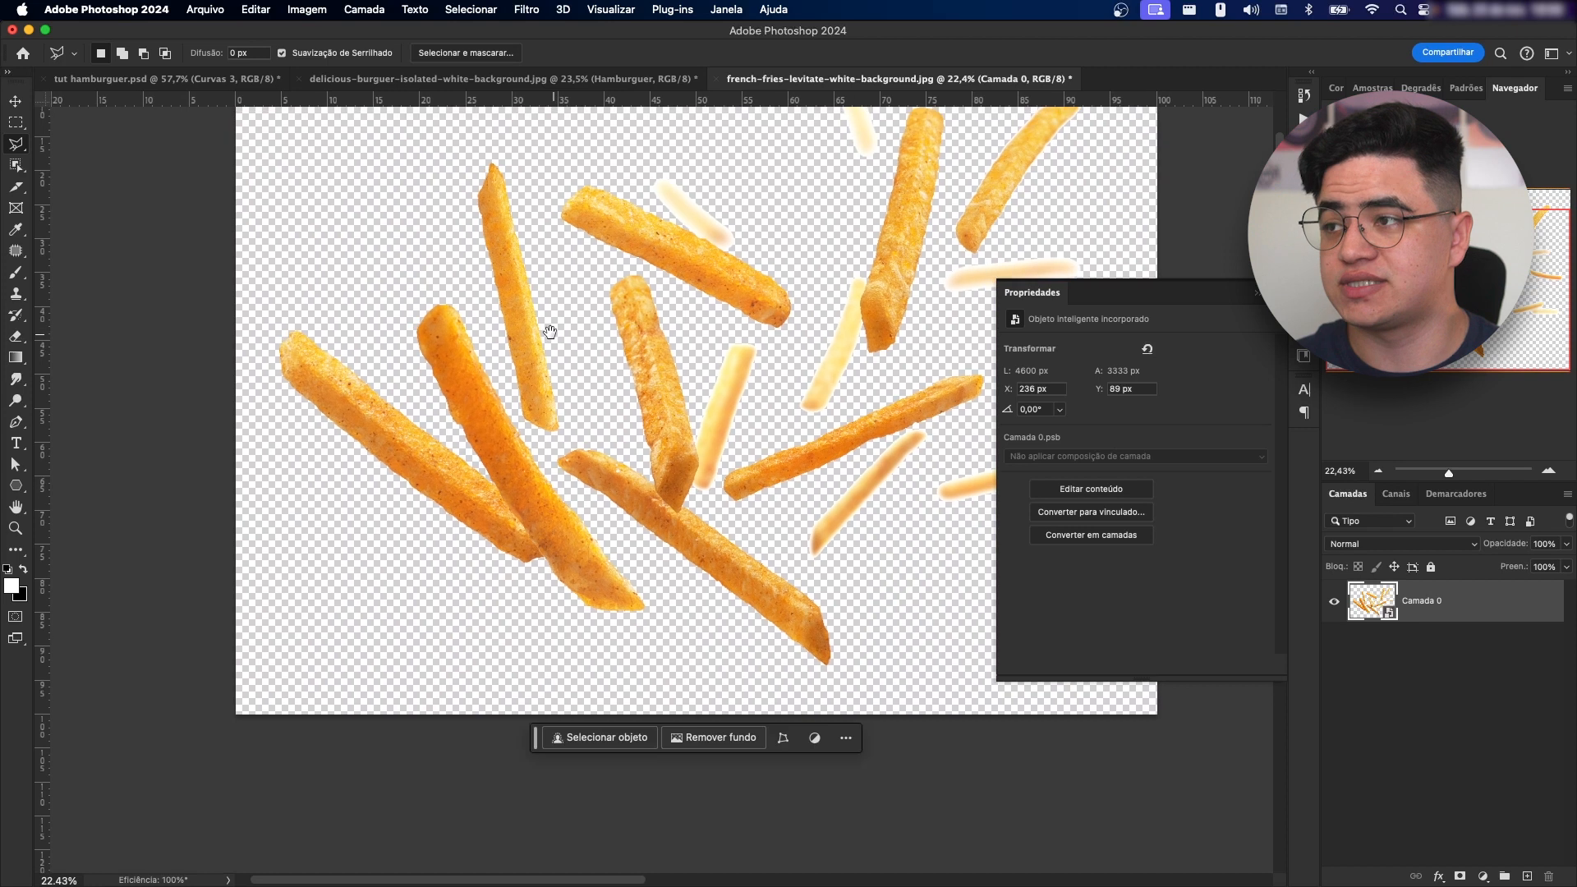
{"action": "left_click", "coordinate": [450, 255]}
{"action": "left_click", "coordinate": [516, 416]}
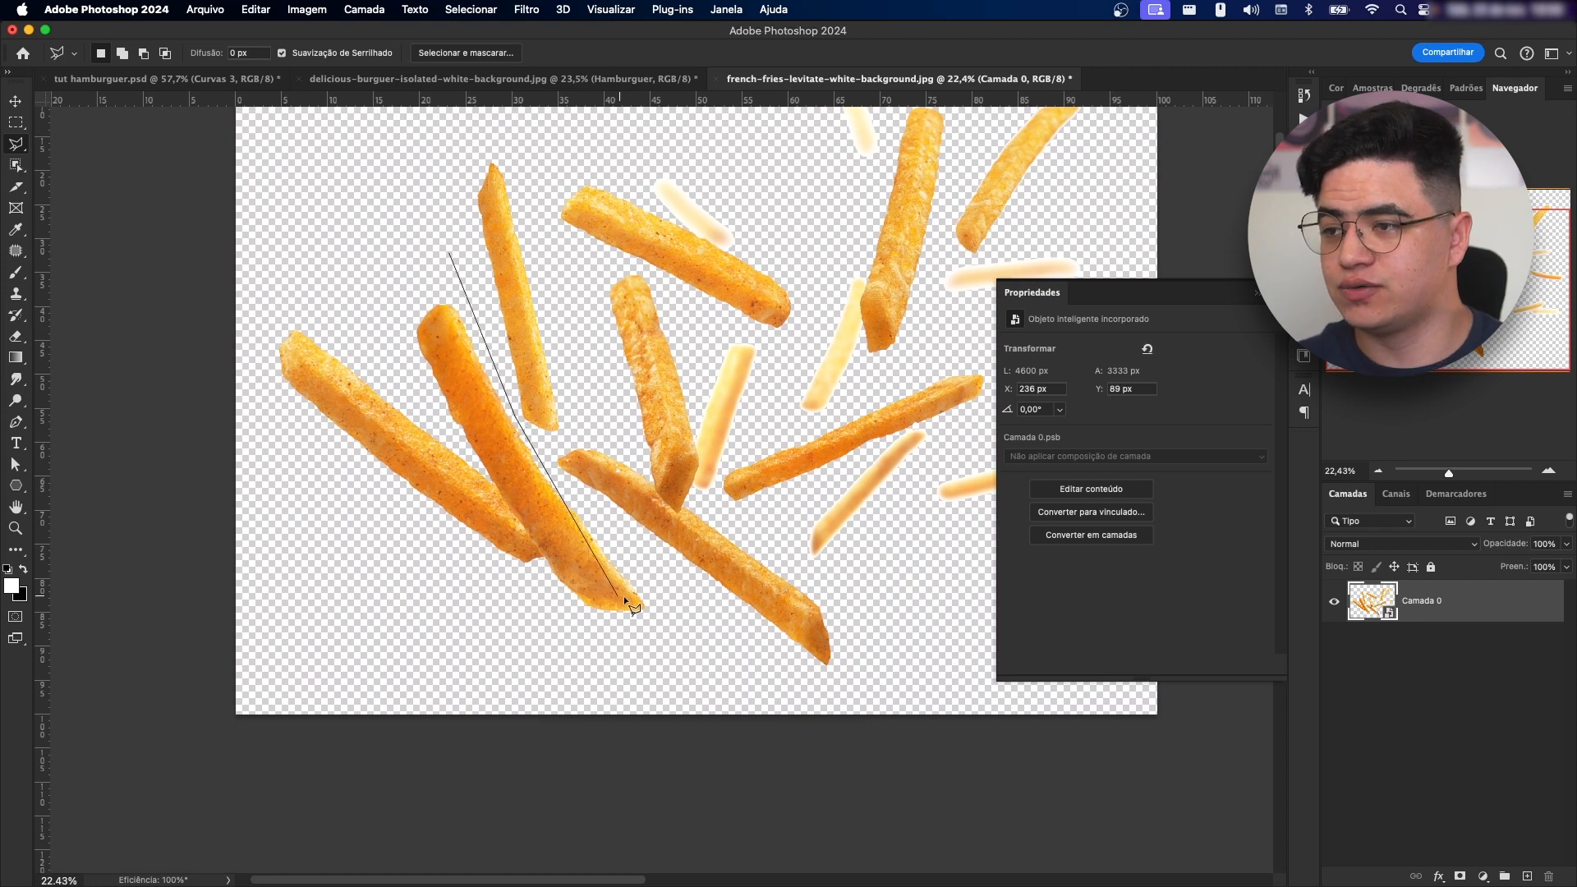
{"action": "left_click", "coordinate": [664, 614]}
{"action": "left_click", "coordinate": [586, 668]}
{"action": "left_click", "coordinate": [271, 491]}
{"action": "left_click", "coordinate": [262, 303]}
{"action": "left_click", "coordinate": [341, 215]}
{"action": "double_click", "coordinate": [412, 216]}
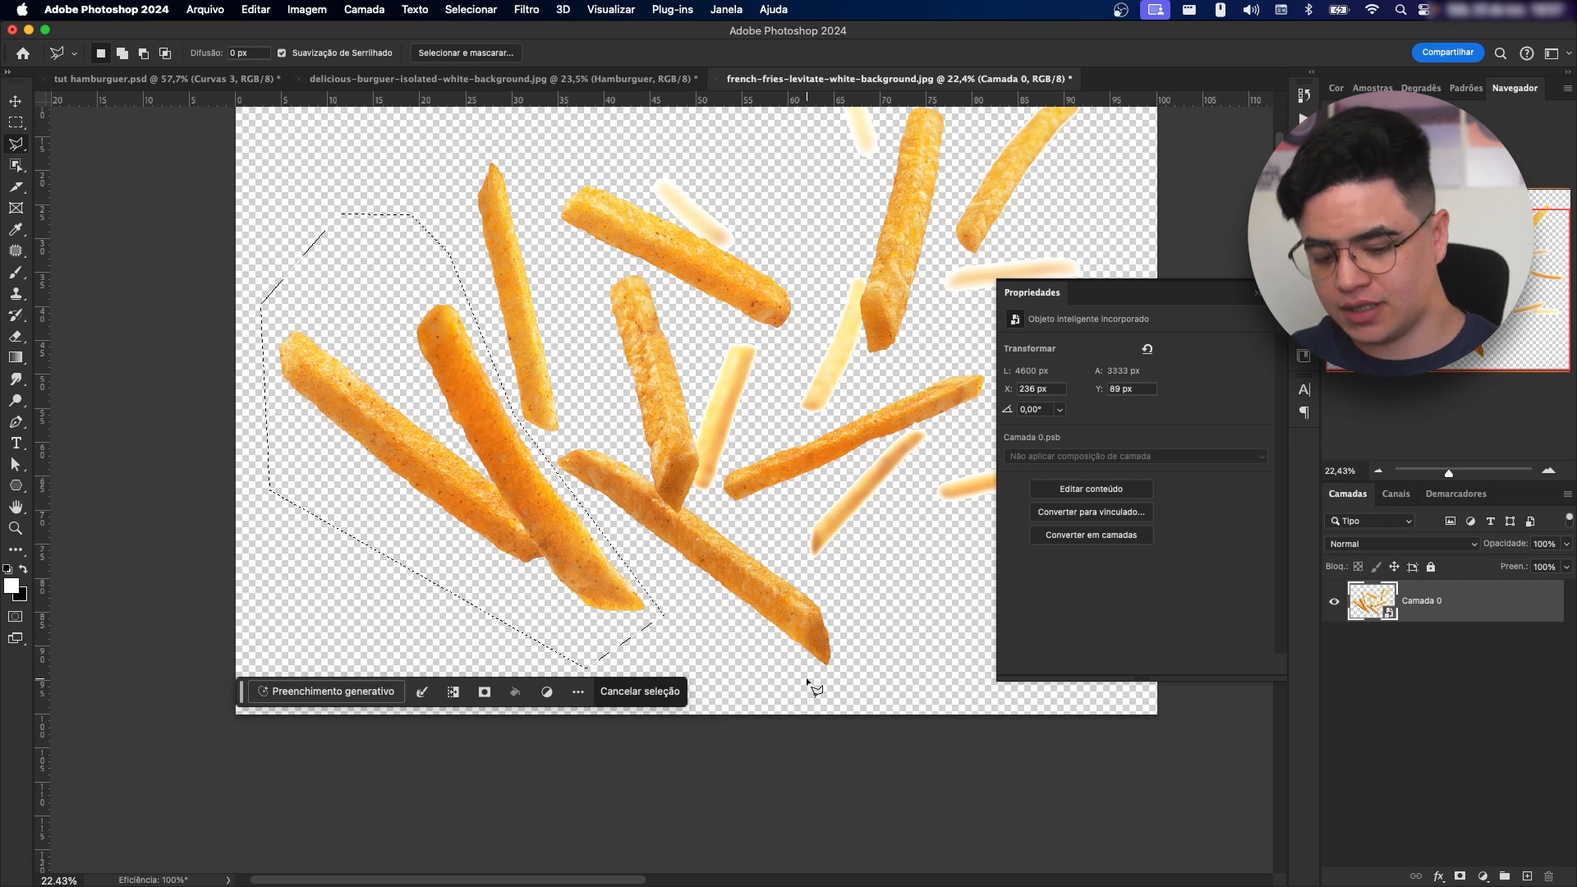
{"action": "key", "text": "super+j"}
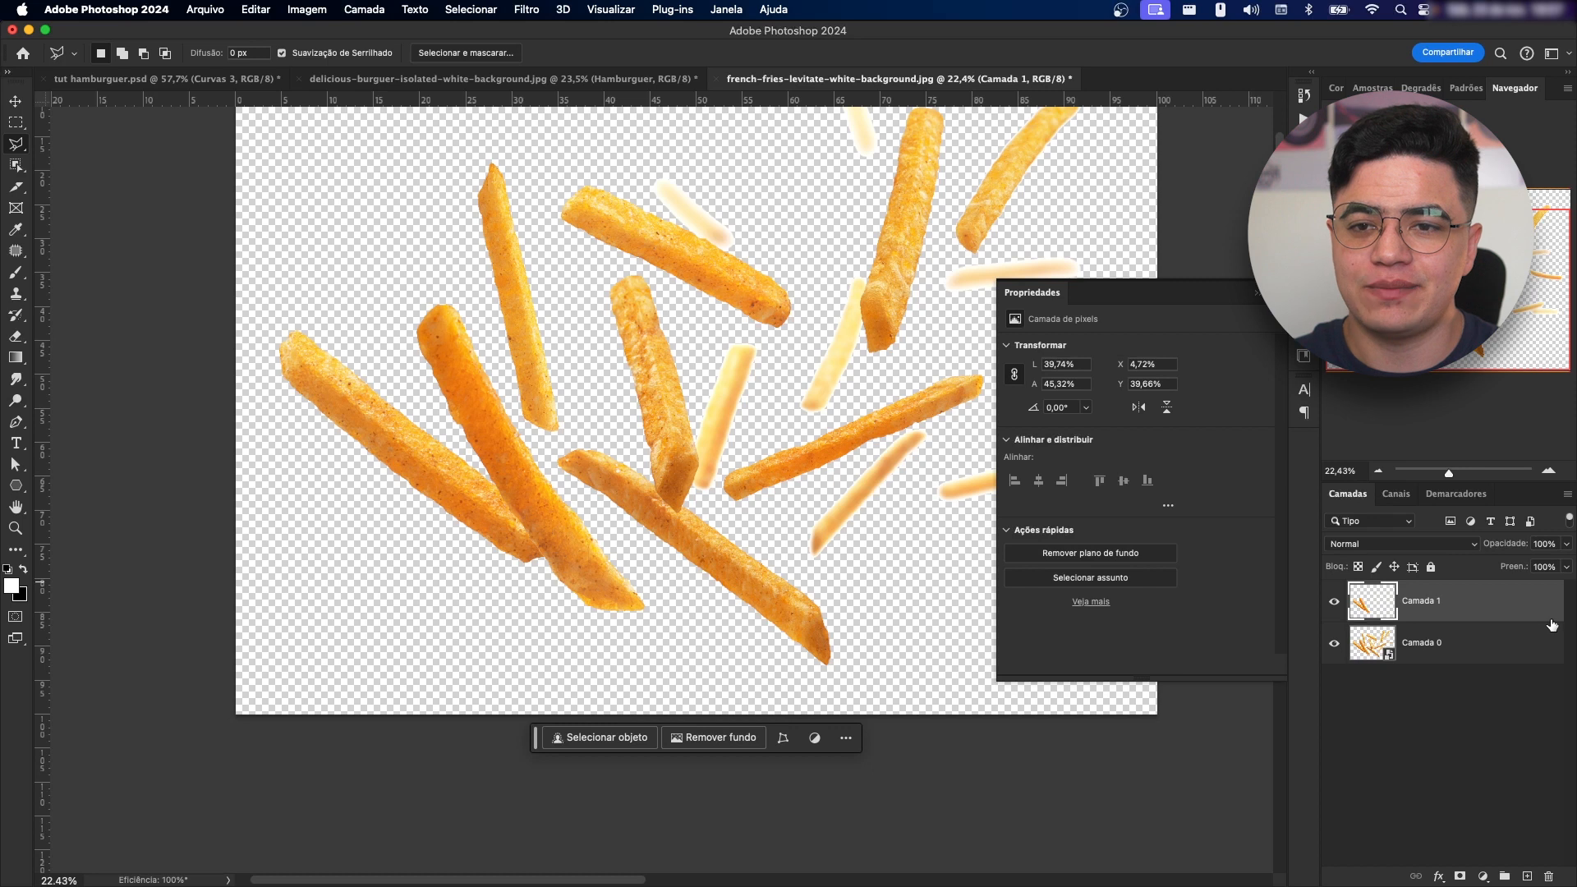
- On Camada 0, outline the two touching fries in the middle with the Polygonal Lasso and copy them to a new layer
{"action": "left_click", "coordinate": [1462, 651]}
{"action": "scroll", "coordinate": [687, 405], "scroll_direction": "right", "scroll_amount": 3}
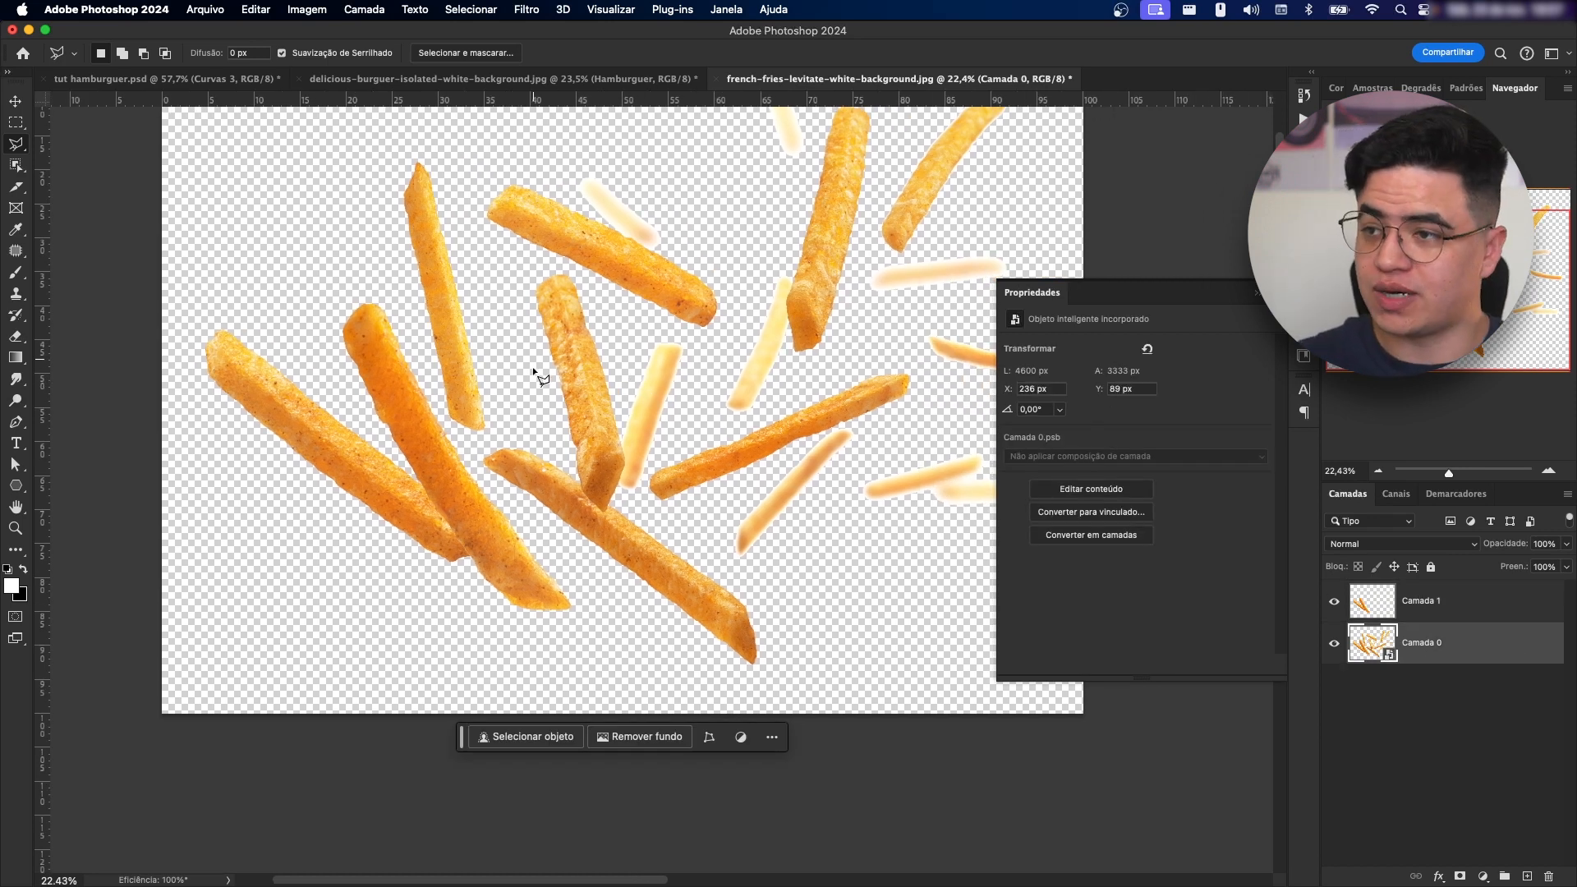
{"action": "left_click", "coordinate": [594, 301]}
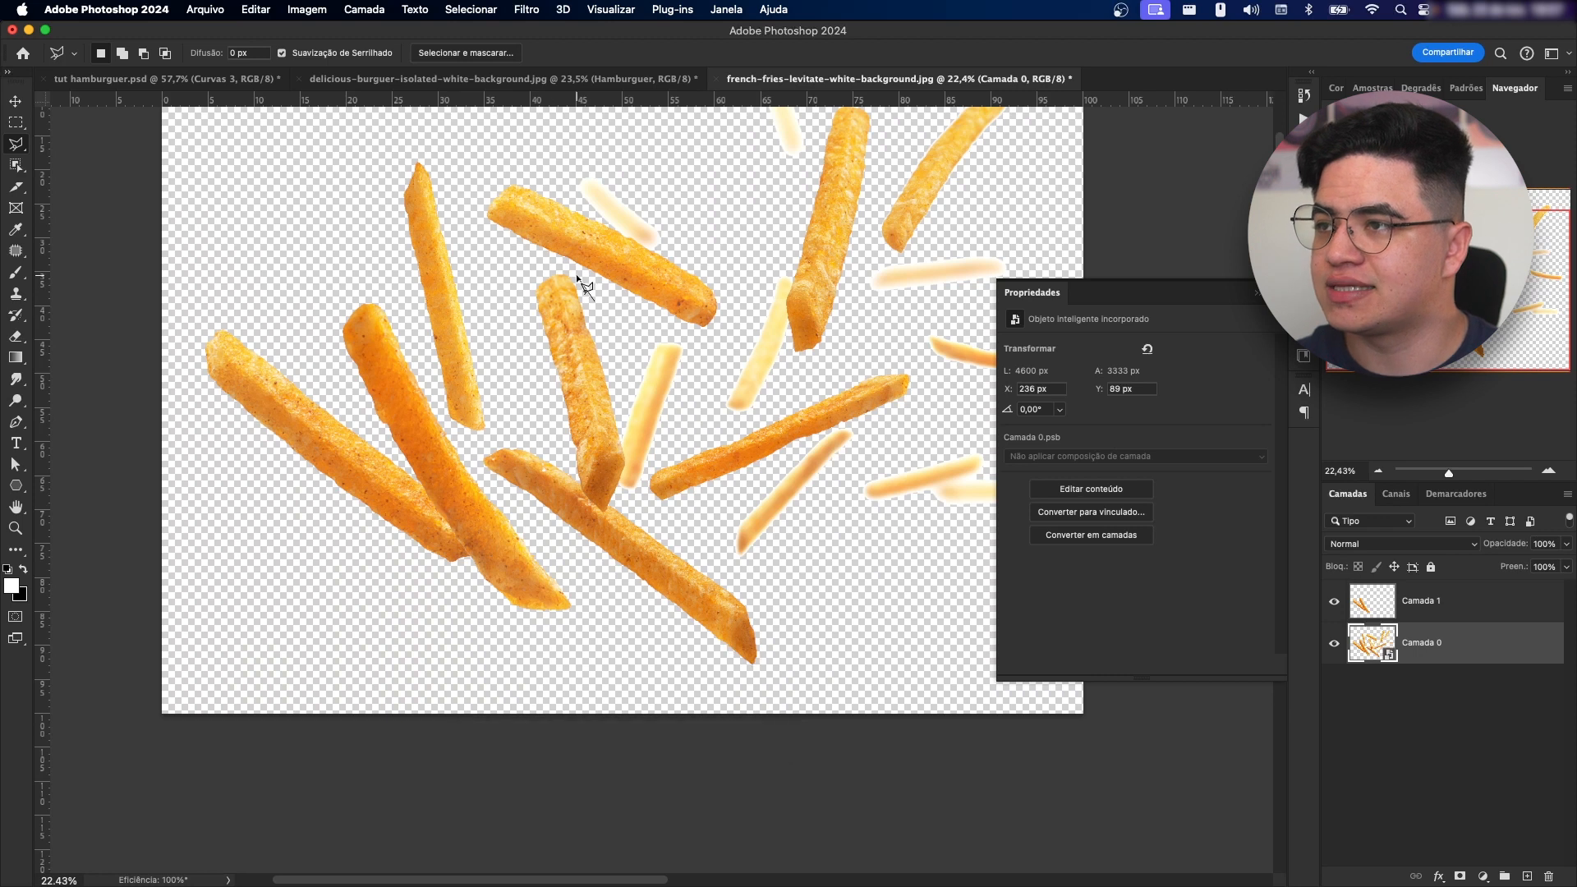
{"action": "left_click", "coordinate": [572, 270]}
{"action": "left_click", "coordinate": [528, 265]}
{"action": "left_click", "coordinate": [530, 396]}
{"action": "left_click", "coordinate": [475, 465]}
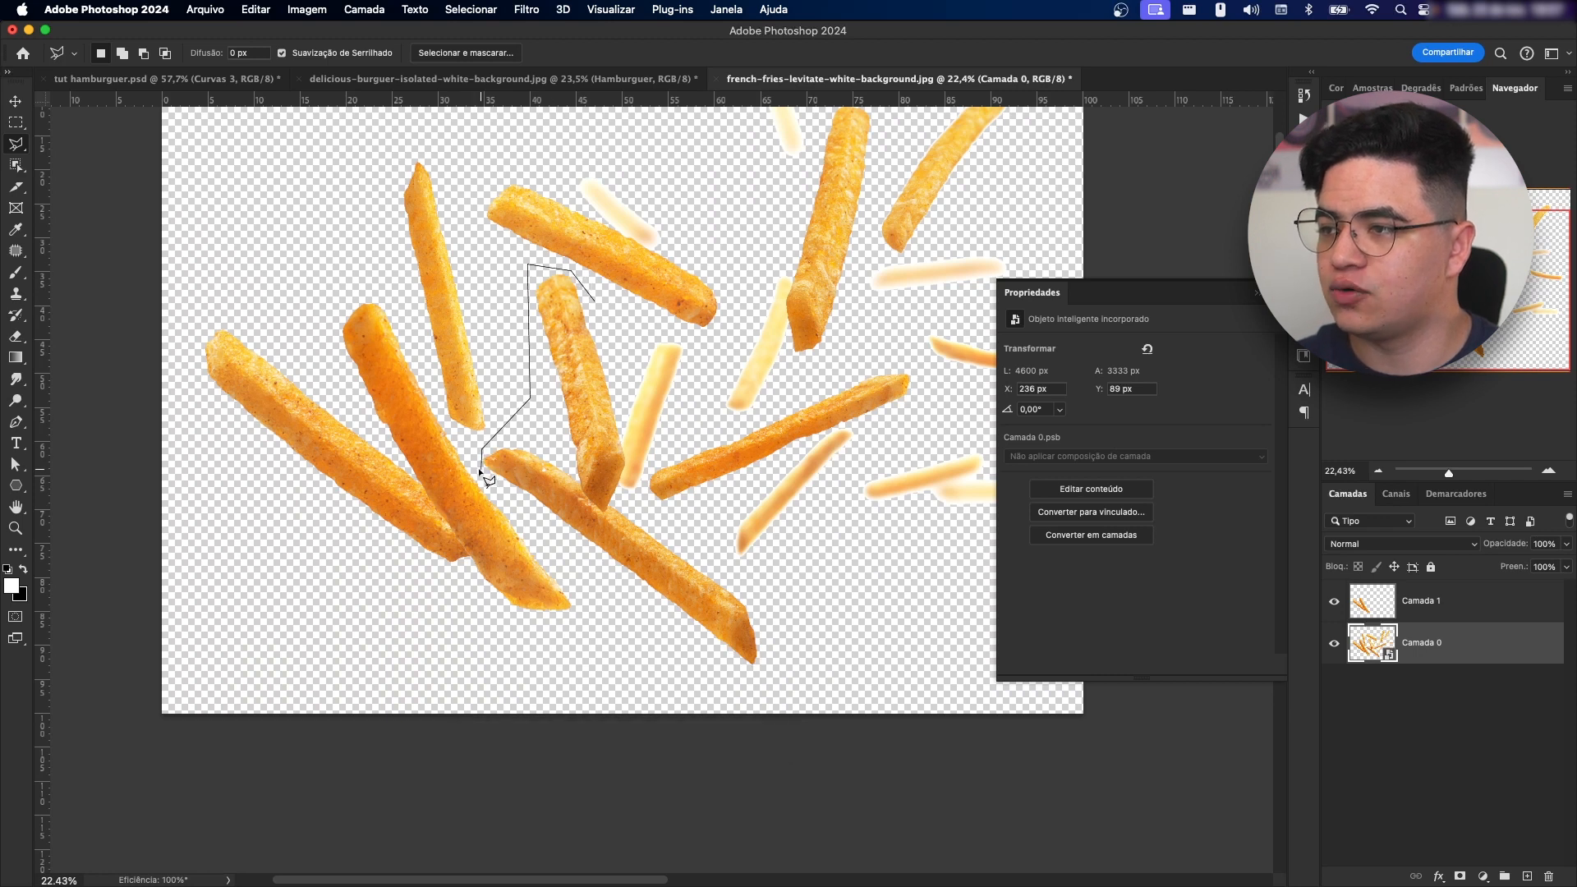
{"action": "left_click", "coordinate": [717, 696]}
{"action": "left_click", "coordinate": [845, 674]}
{"action": "left_click", "coordinate": [738, 575]}
{"action": "left_click", "coordinate": [626, 461]}
{"action": "double_click", "coordinate": [616, 322]}
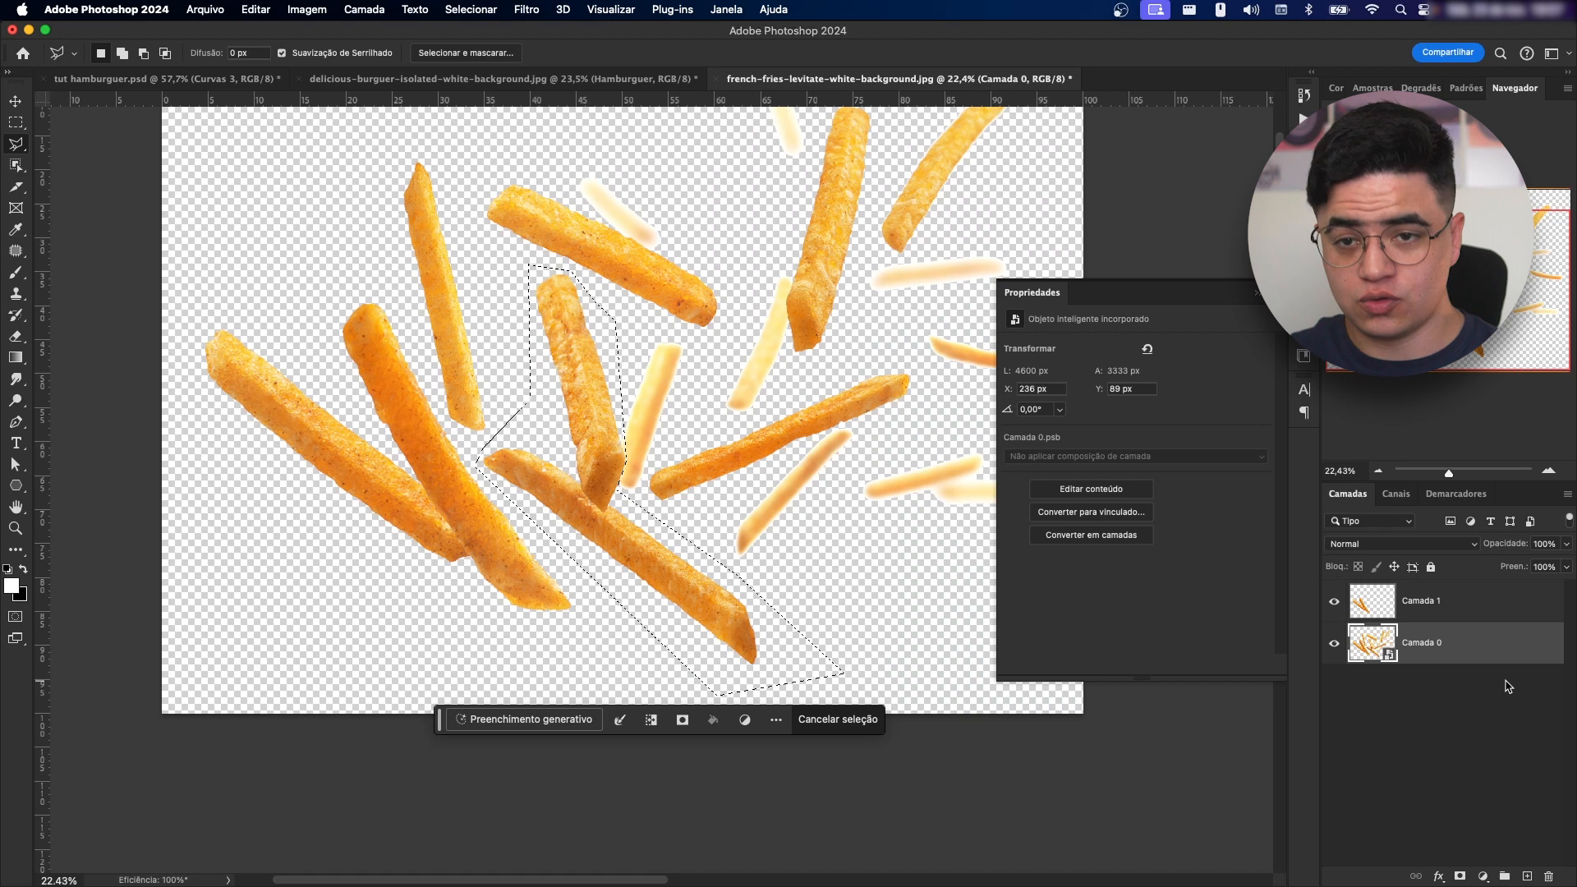
{"action": "key", "text": "super+j"}
- Hide the Camada 0 layer and check the two isolated pairs of fries
{"action": "left_click", "coordinate": [1334, 684]}
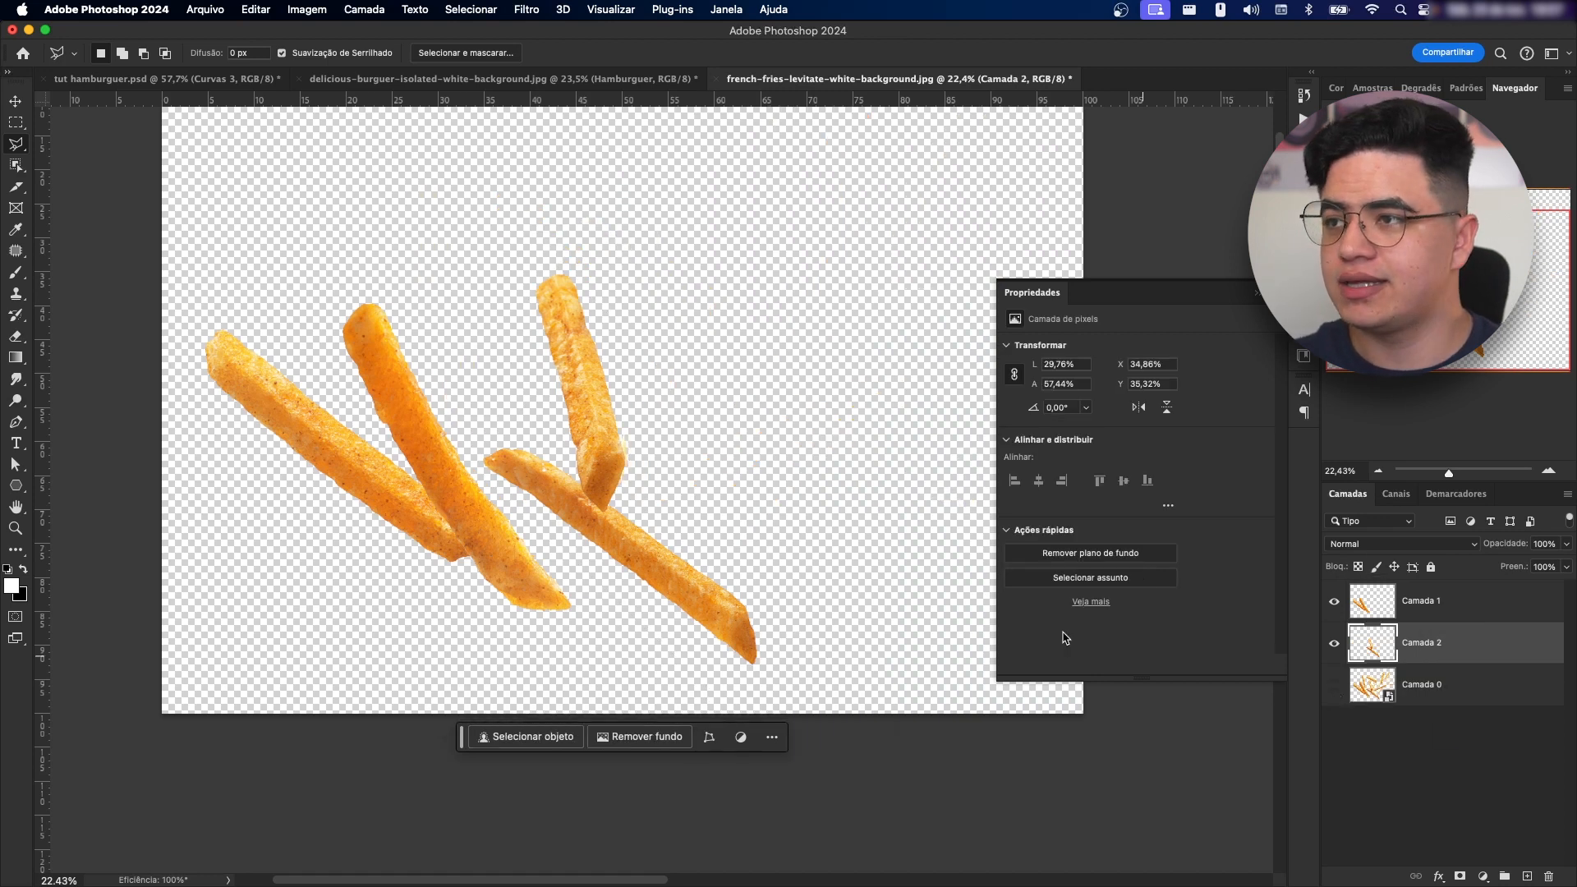
{"action": "left_click_drag", "start_coordinate": [676, 289], "coordinate": [662, 323]}
{"action": "left_click_drag", "start_coordinate": [521, 409], "coordinate": [546, 411]}
{"action": "left_click_drag", "start_coordinate": [665, 623], "coordinate": [756, 551]}
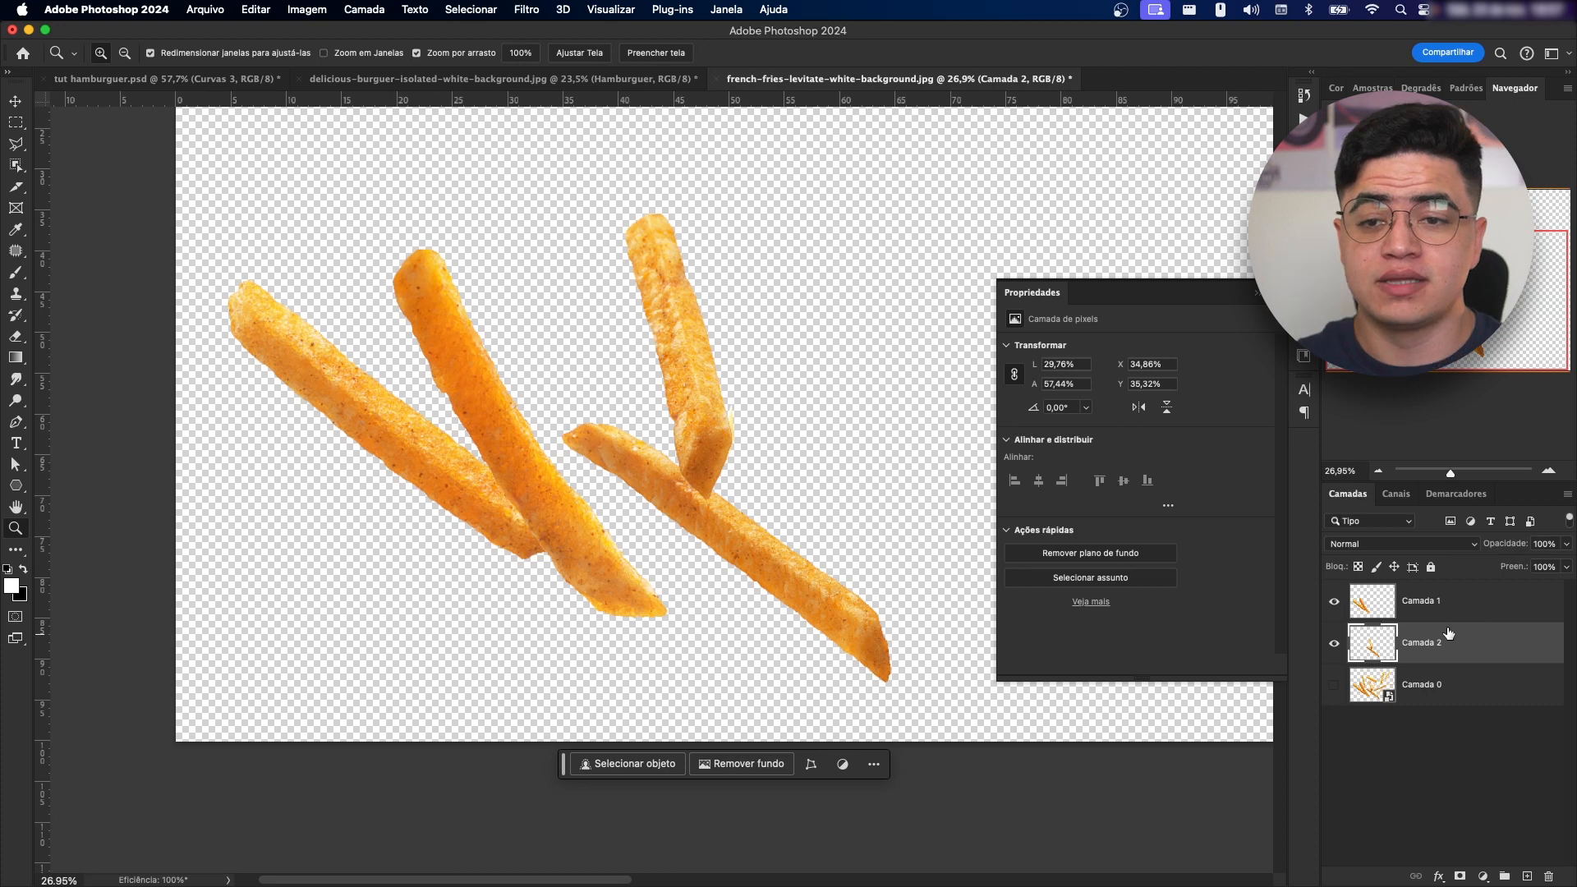
- Convert the Camada 2 and Camada 1 layers into separate smart objects
{"action": "right_click", "coordinate": [1546, 642]}
{"action": "left_click", "coordinate": [1466, 605]}
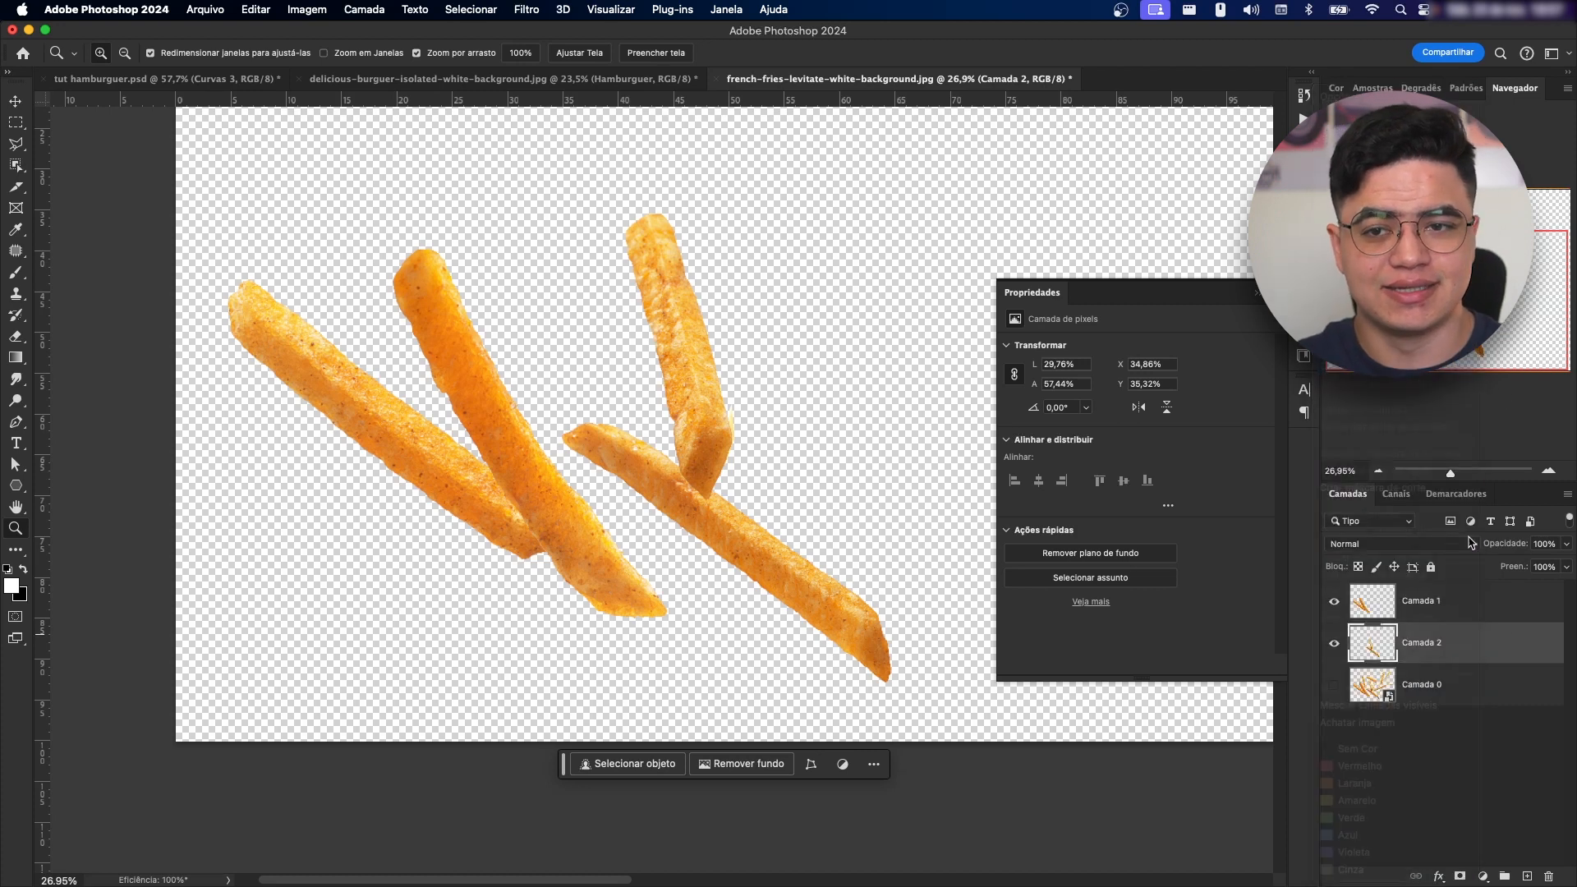
{"action": "right_click", "coordinate": [1466, 605]}
{"action": "left_click", "coordinate": [1347, 365]}
- Copy the Camada 1 and Camada 2 fries smart objects into tut hamburguer.psd, above the burger layers
{"action": "left_click", "coordinate": [1434, 645]}
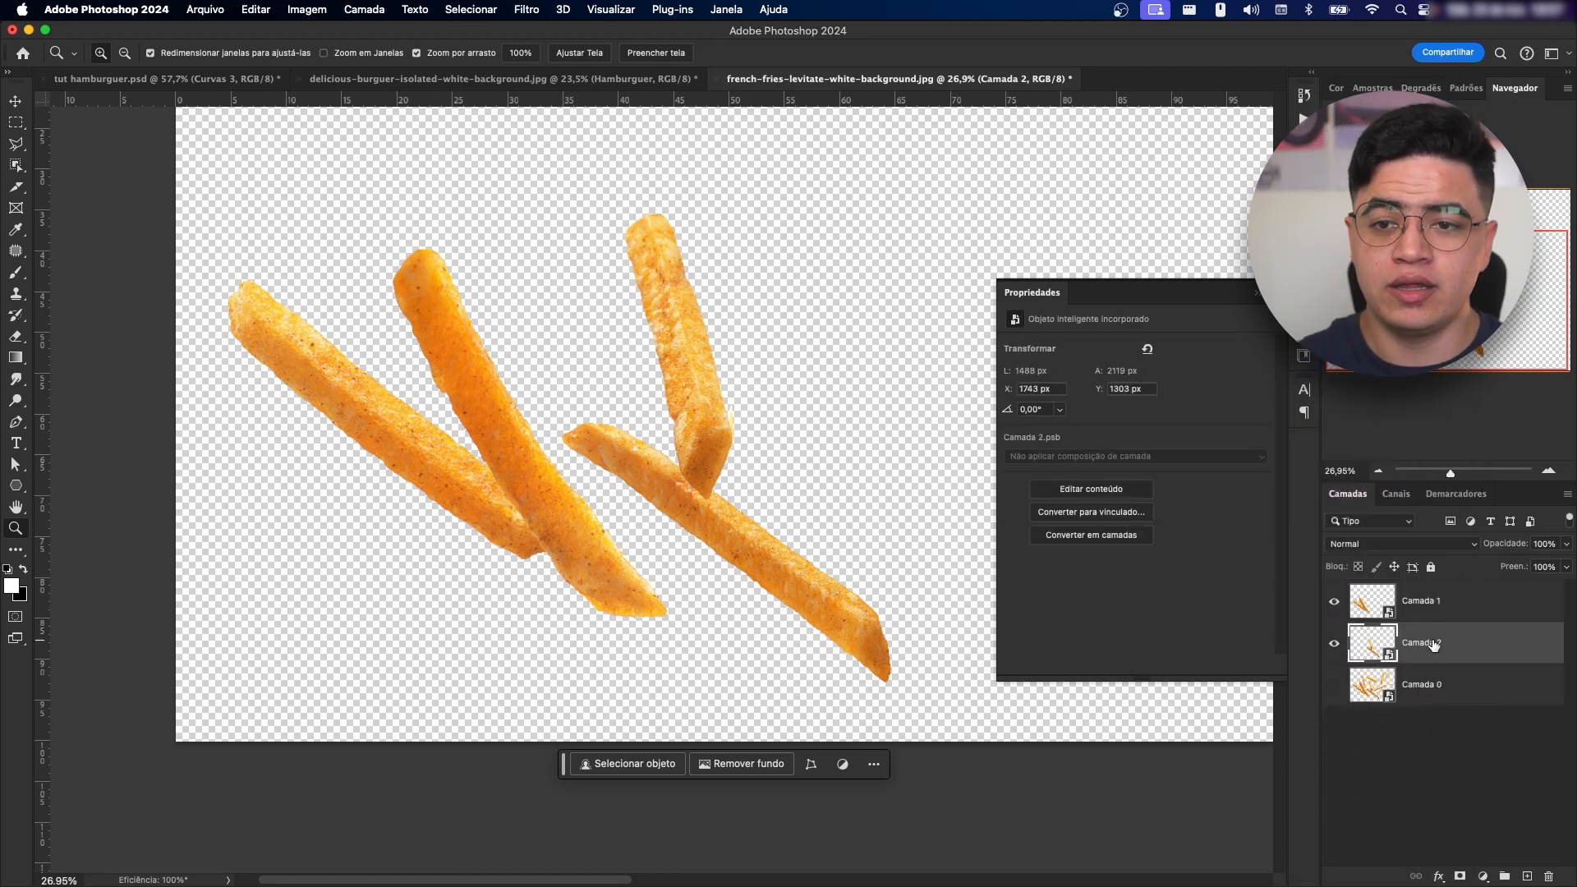
{"action": "left_click", "coordinate": [1485, 605], "text": "shift"}
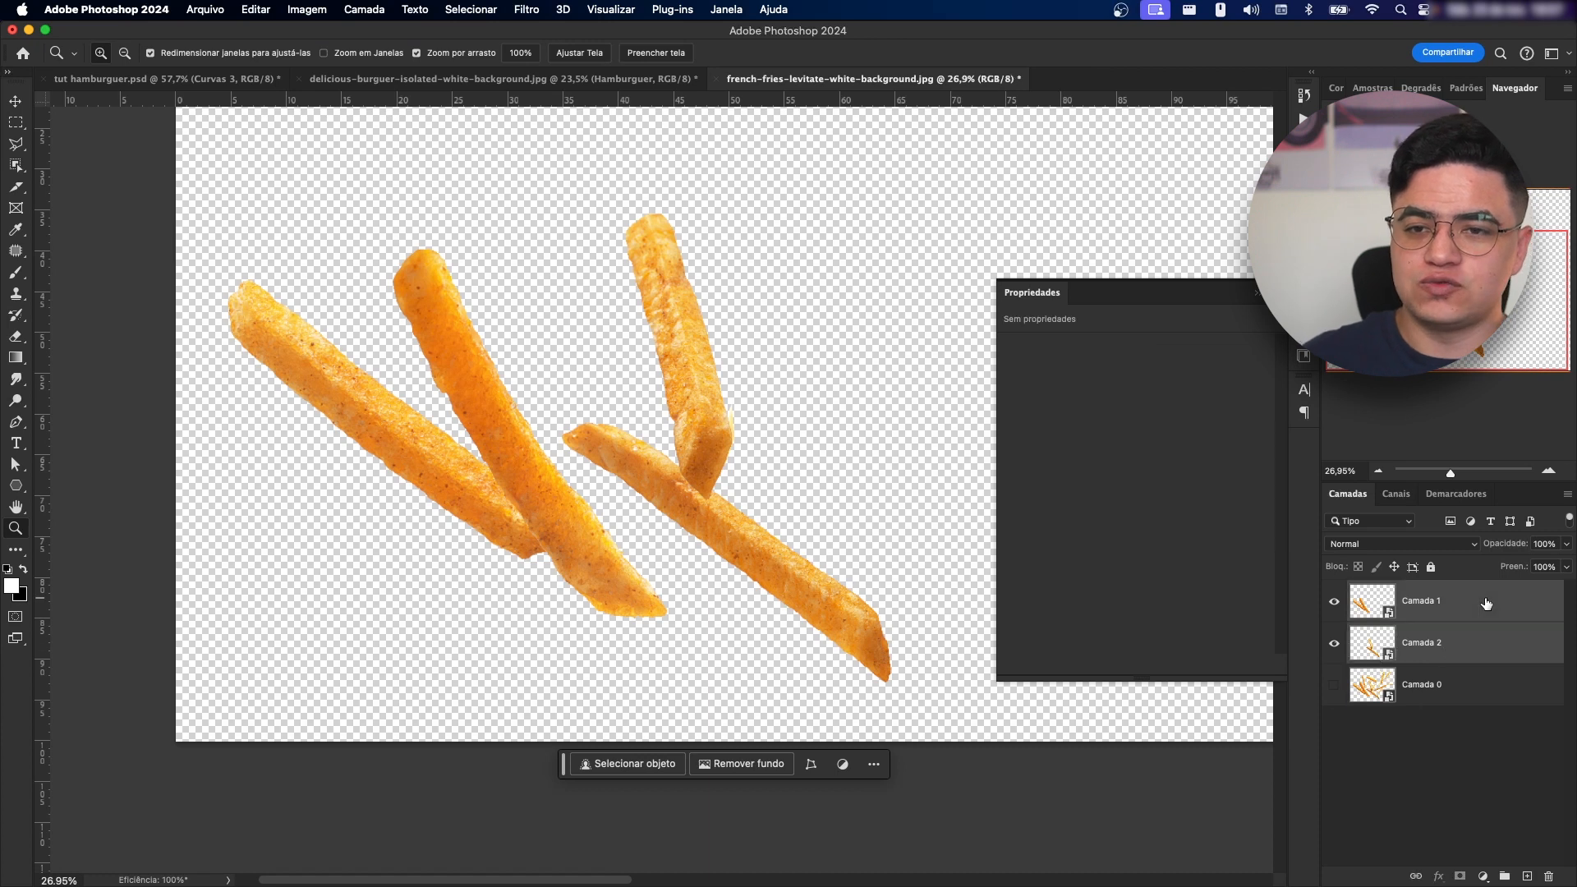
{"action": "left_click", "coordinate": [181, 79]}
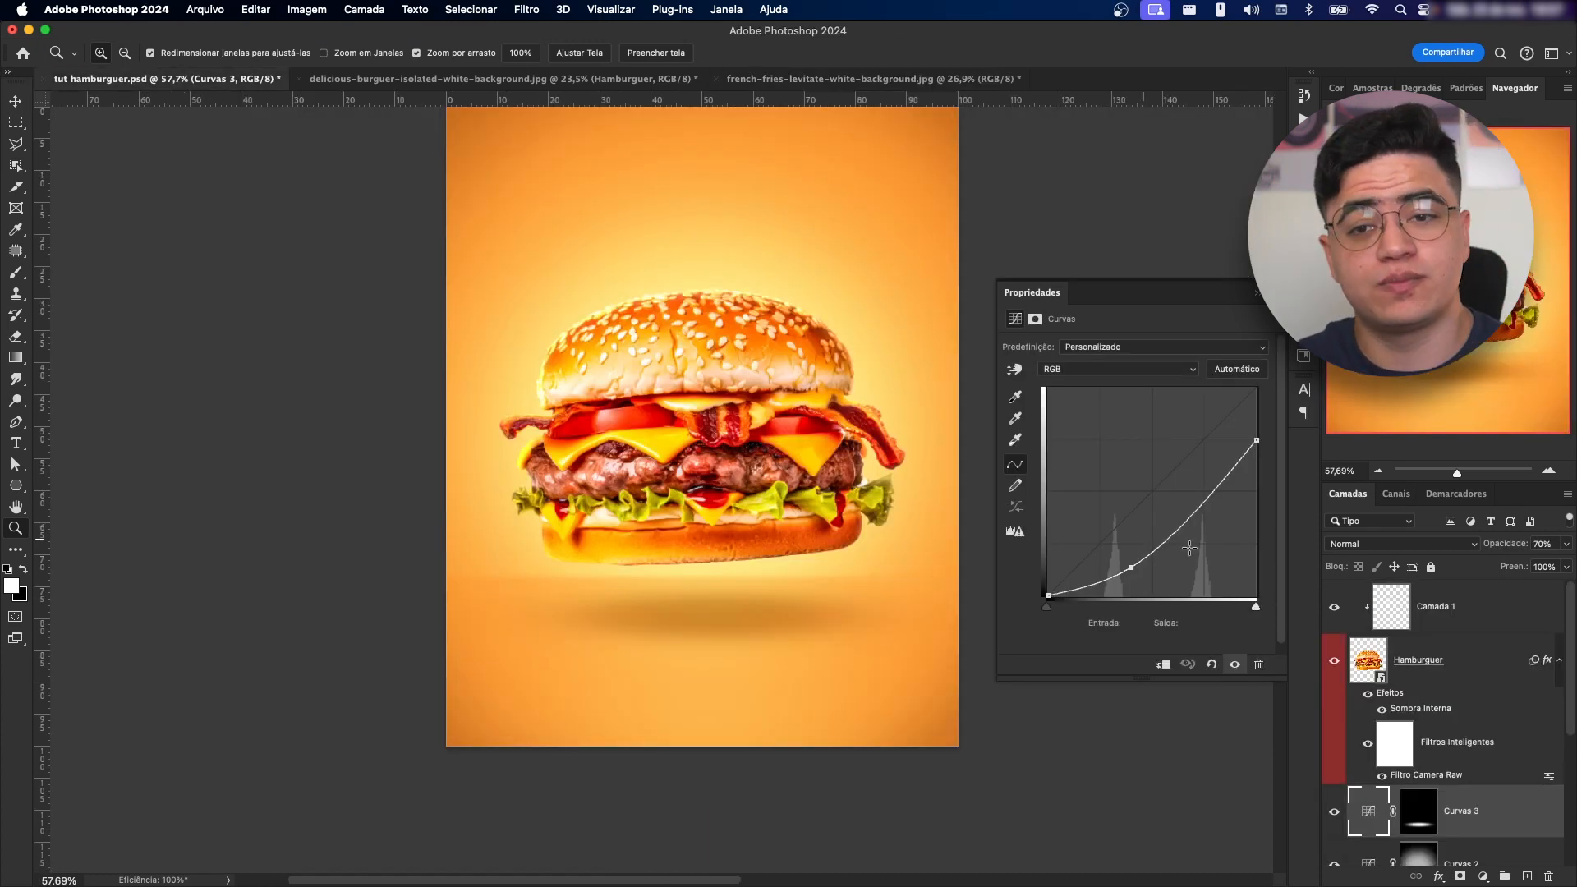
{"action": "left_click_drag", "start_coordinate": [1467, 626], "coordinate": [1468, 627]}
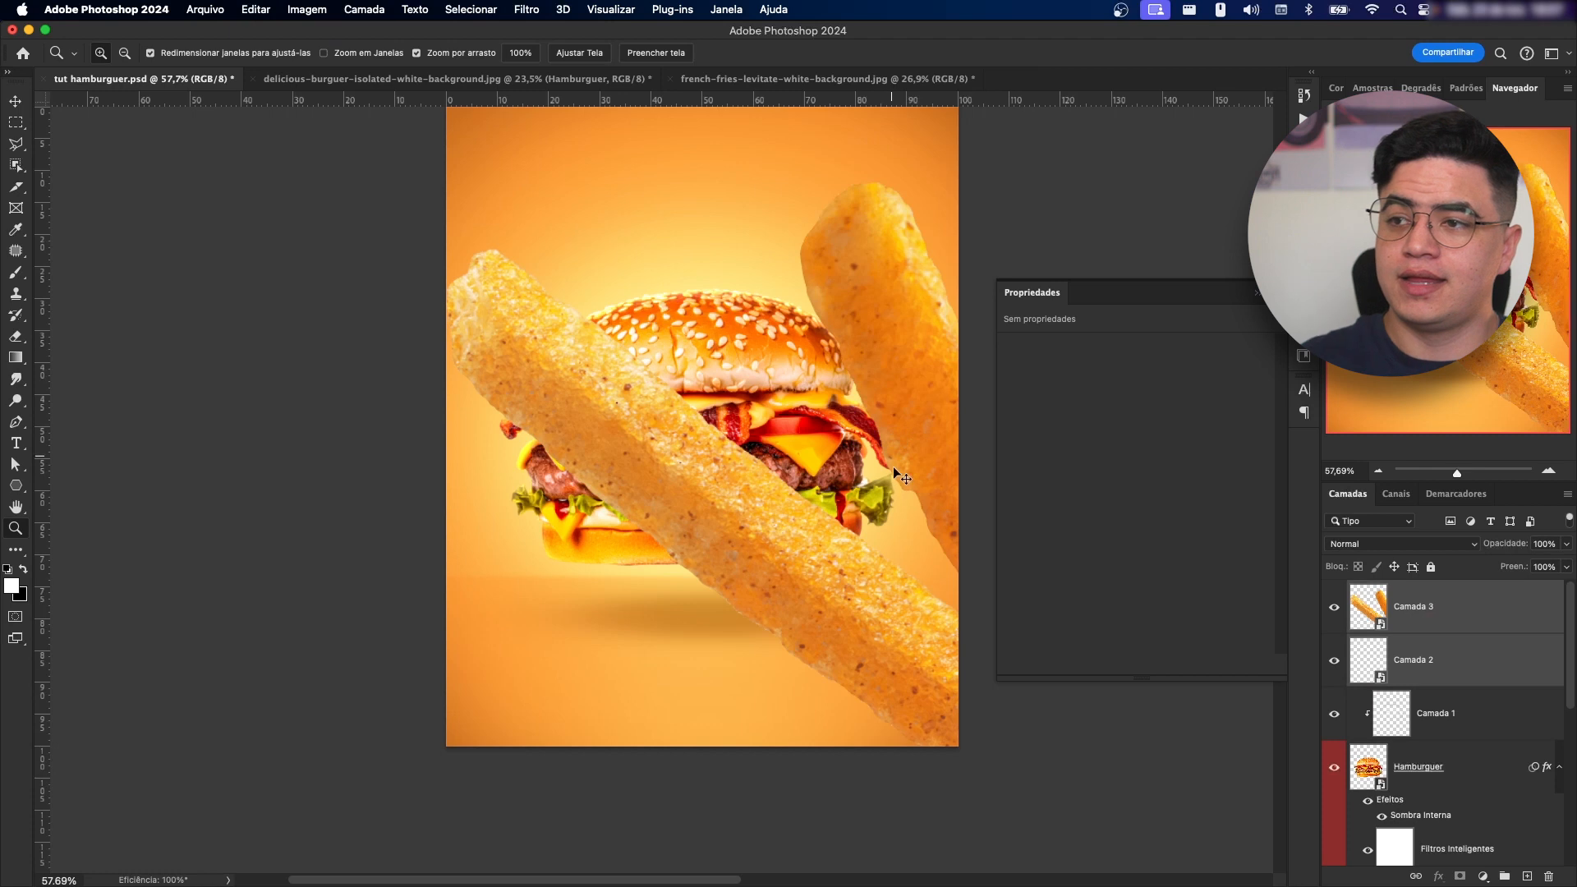
- Hide Camada 3, scale the Camada 2 fries to about 237% and place them partly off the canvas's upper-right corner
{"action": "left_click", "coordinate": [1422, 670]}
{"action": "left_click", "coordinate": [1335, 608]}
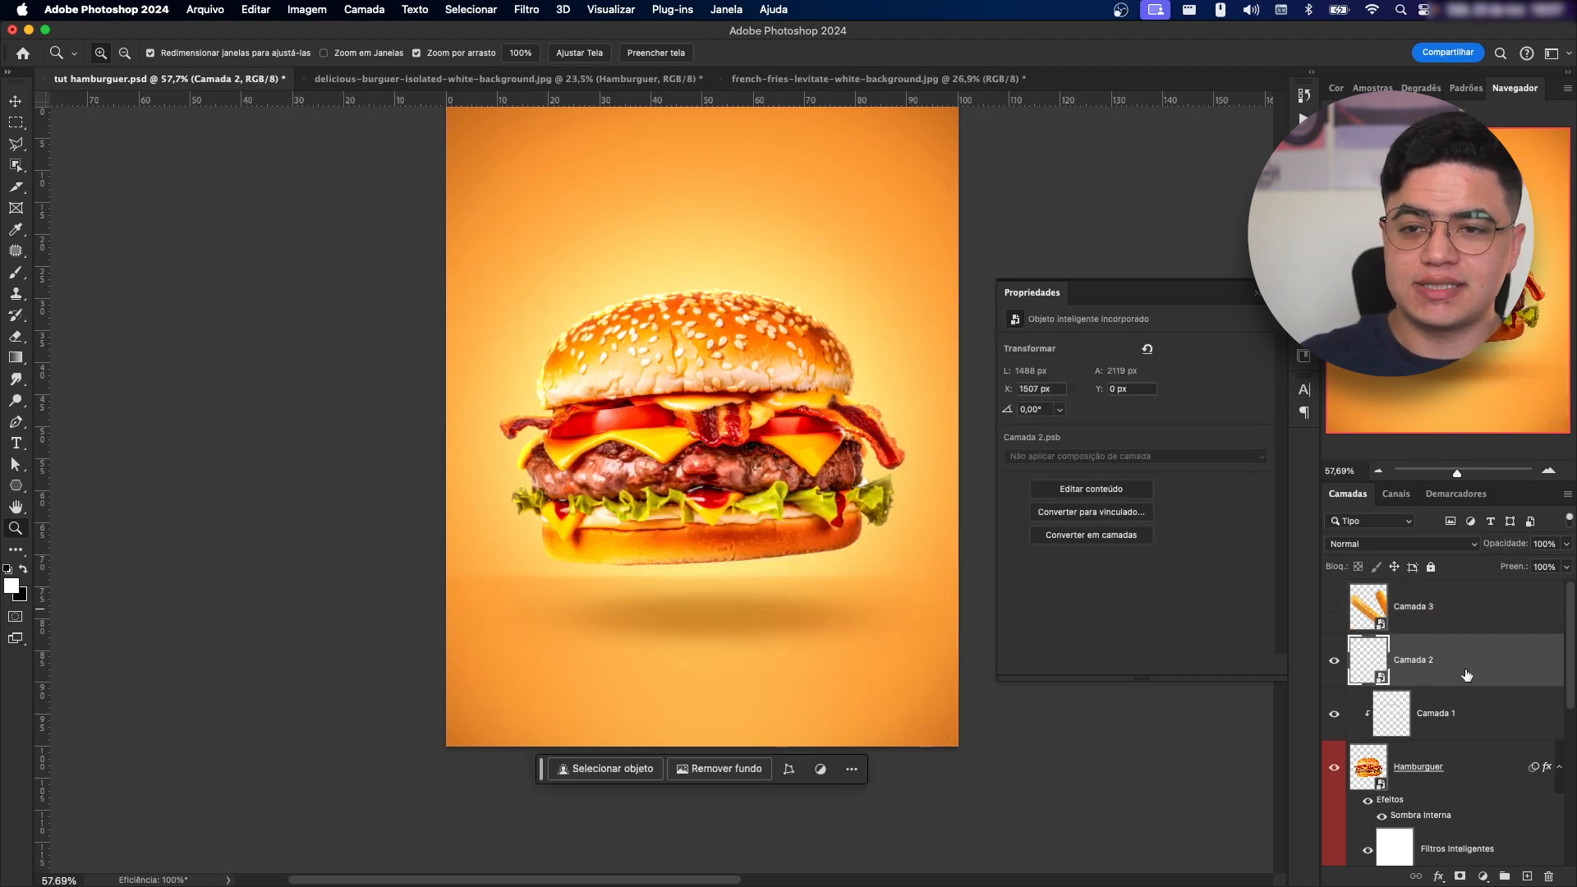
{"action": "left_click", "coordinate": [1444, 618]}
{"action": "left_click", "coordinate": [1413, 659]}
{"action": "key", "text": "ctrl+t"}
{"action": "left_click_drag", "start_coordinate": [1182, 325], "coordinate": [688, 456]}
{"action": "left_click_drag", "start_coordinate": [789, 736], "coordinate": [638, 308]}
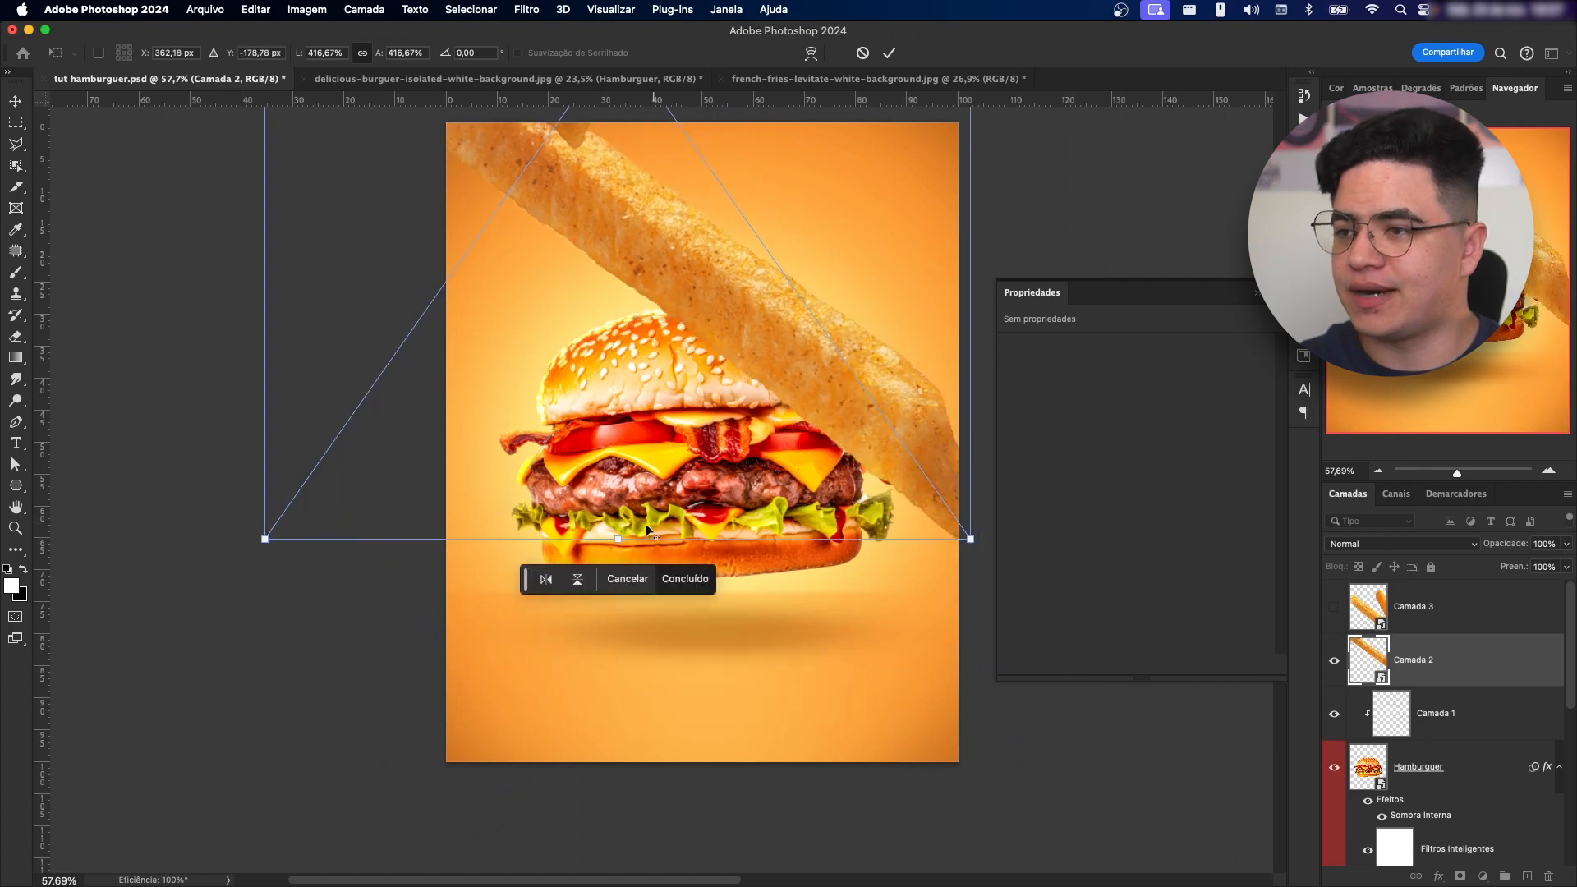
{"action": "left_click_drag", "start_coordinate": [616, 538], "coordinate": [616, 257]}
{"action": "left_click_drag", "start_coordinate": [609, 191], "coordinate": [954, 312]}
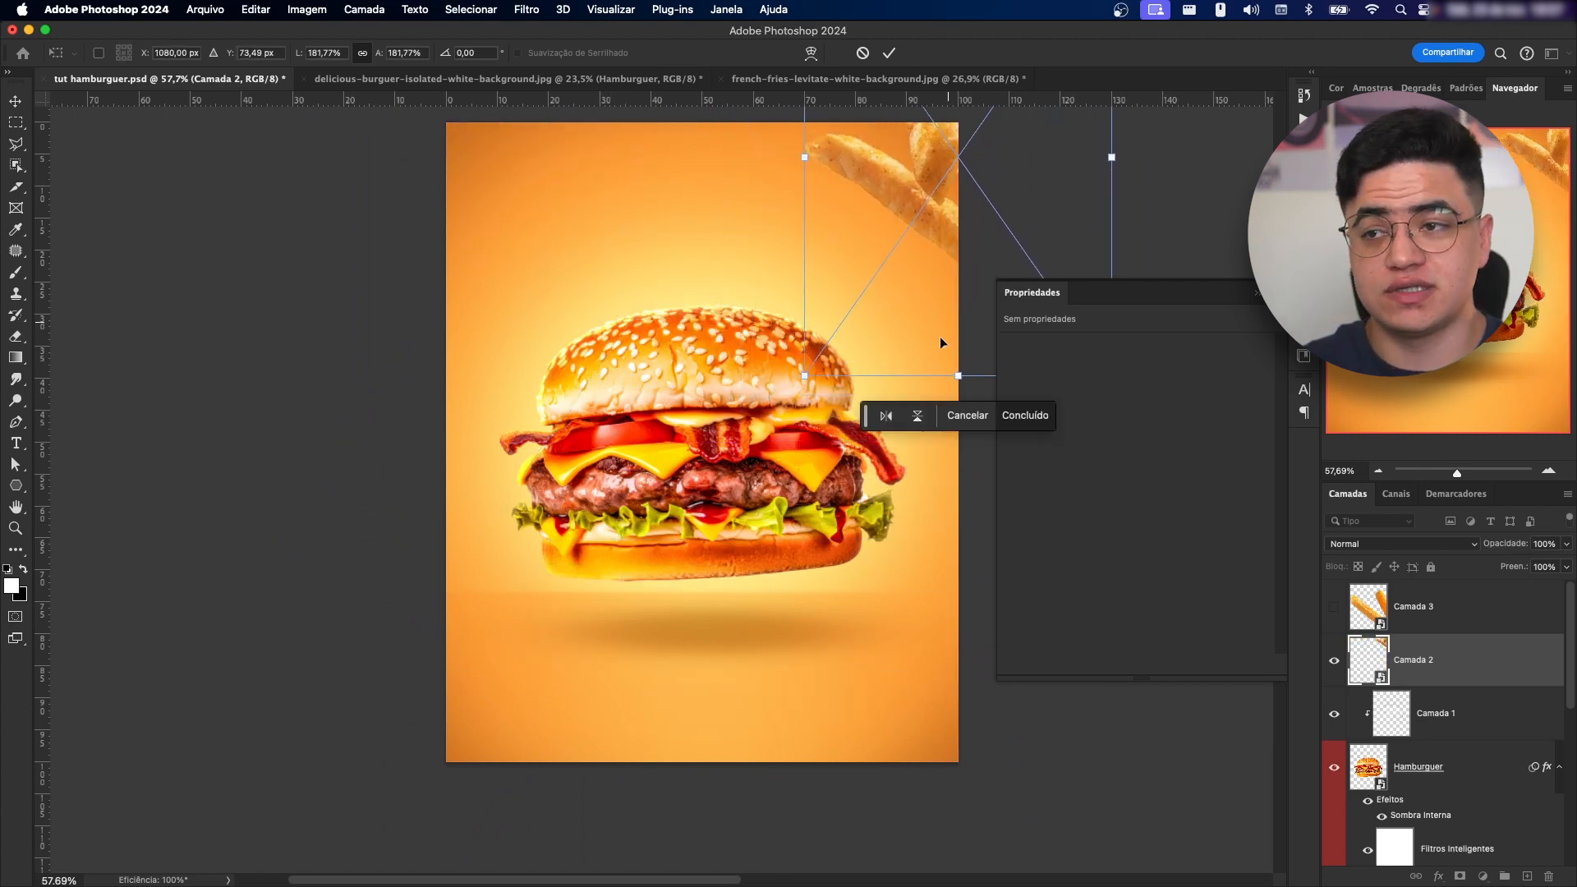
{"action": "left_click_drag", "start_coordinate": [951, 380], "coordinate": [899, 350]}
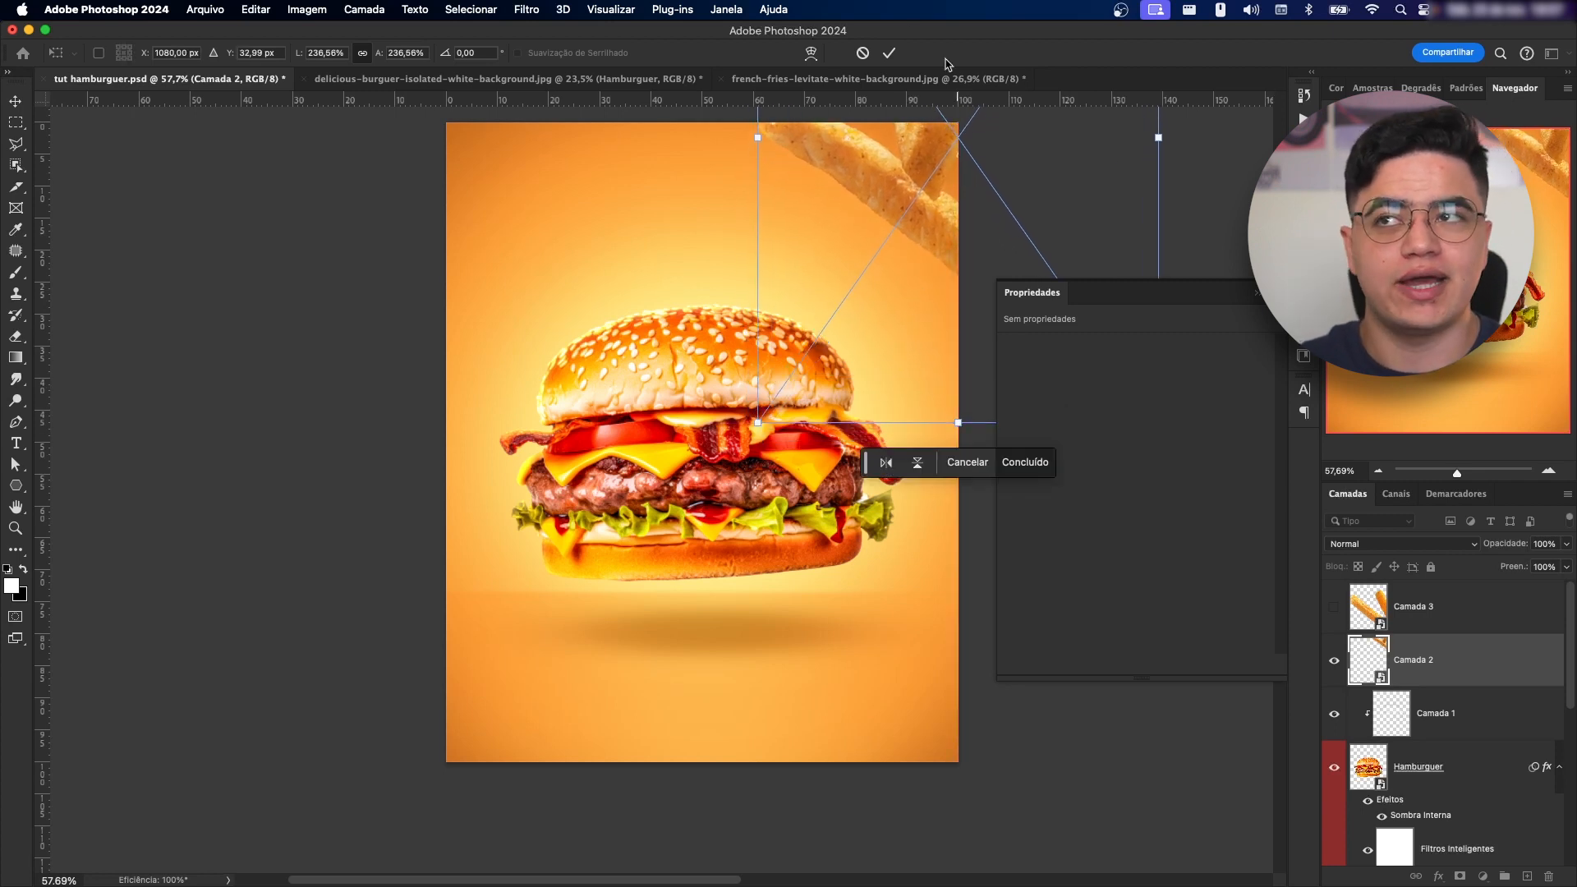
{"action": "left_click", "coordinate": [889, 53]}
- Show Camada 3, scale its fries to about 230% and place them partly off the canvas's lower-left corner
{"action": "left_click", "coordinate": [1468, 608]}
{"action": "left_click", "coordinate": [1334, 607]}
{"action": "key", "text": "cmd+t"}
{"action": "left_click_drag", "start_coordinate": [416, 406], "coordinate": [400, 407]}
{"action": "left_click_drag", "start_coordinate": [779, 386], "coordinate": [682, 518]}
{"action": "left_click_drag", "start_coordinate": [869, 257], "coordinate": [661, 409]}
{"action": "left_click_drag", "start_coordinate": [447, 542], "coordinate": [483, 583]}
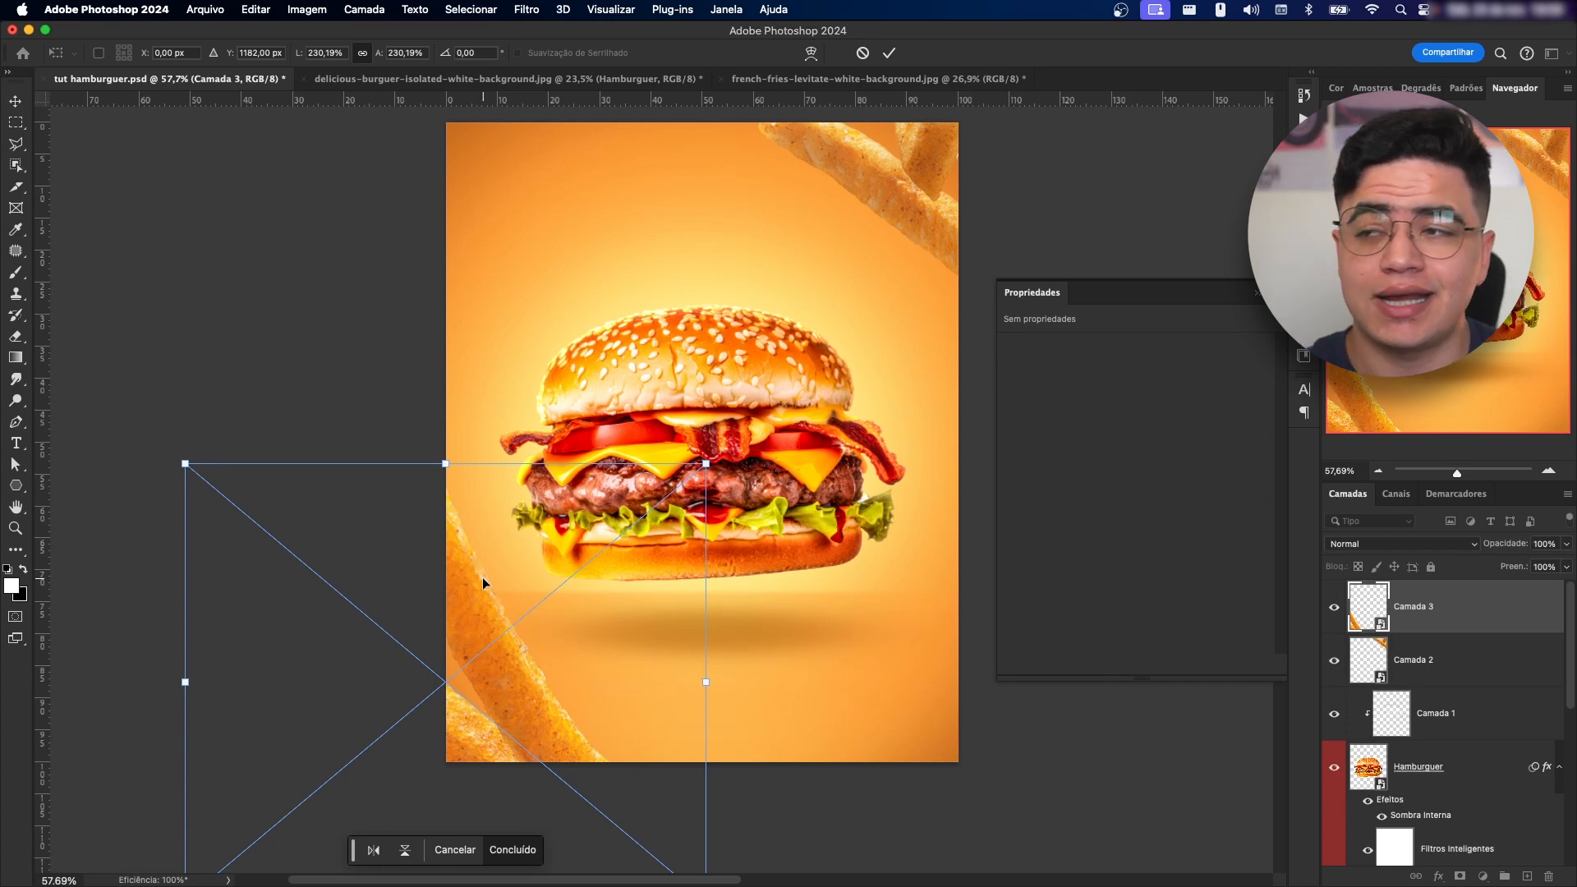
{"action": "left_click", "coordinate": [889, 53]}
{"action": "key", "text": "z"}
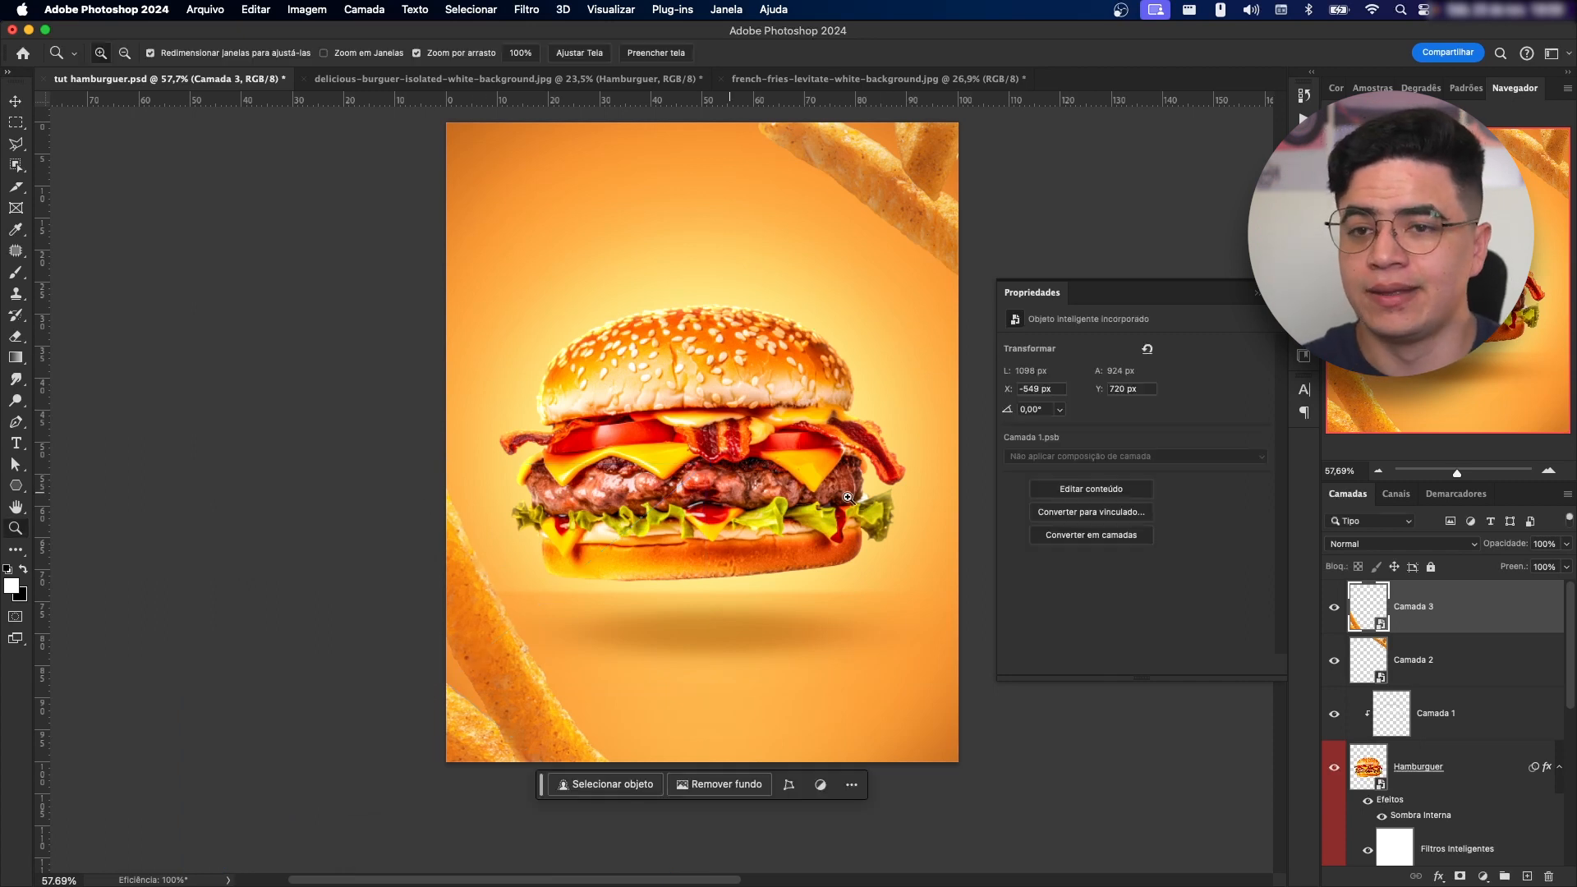
{"action": "left_click", "coordinate": [1436, 660]}
{"action": "left_click", "coordinate": [1403, 623]}
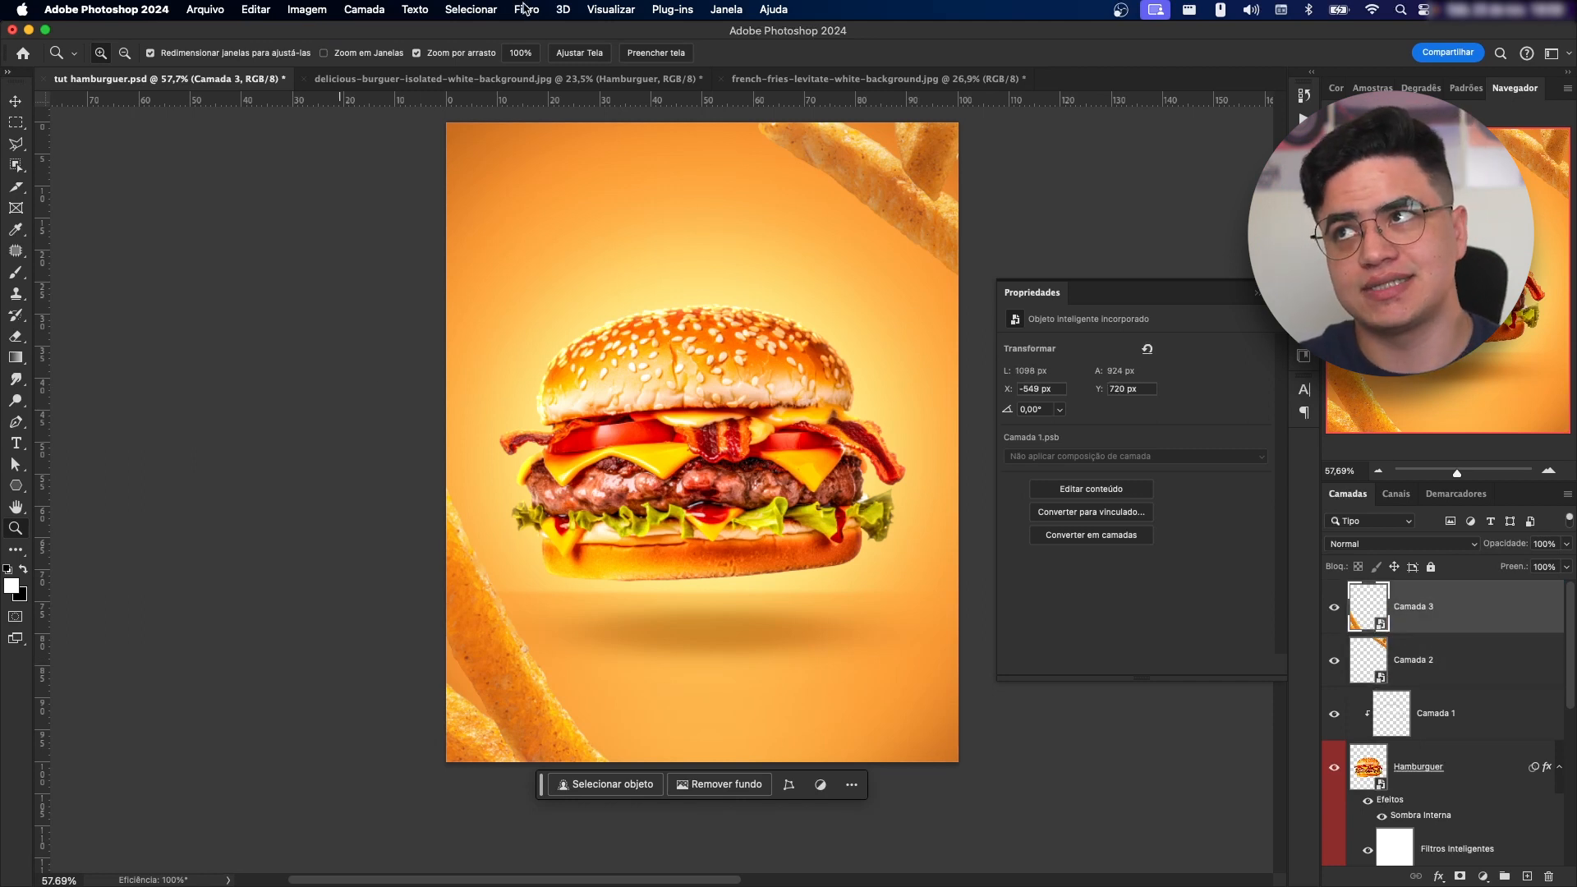
{"action": "left_click", "coordinate": [526, 10]}
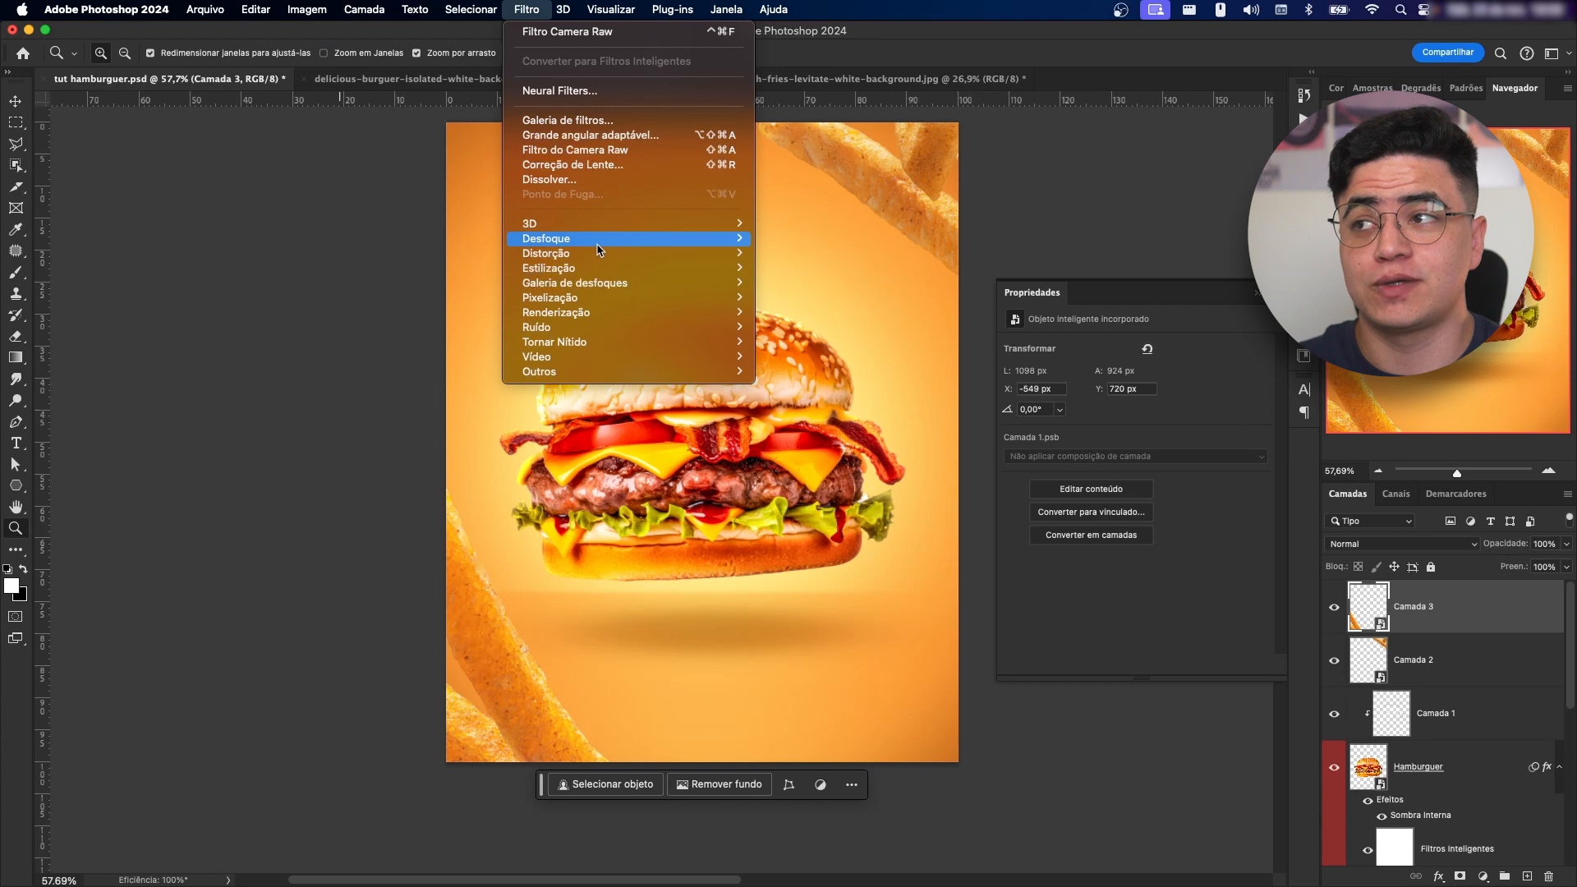
{"action": "mouse_move", "coordinate": [593, 242]}
{"action": "left_click", "coordinate": [863, 327]}
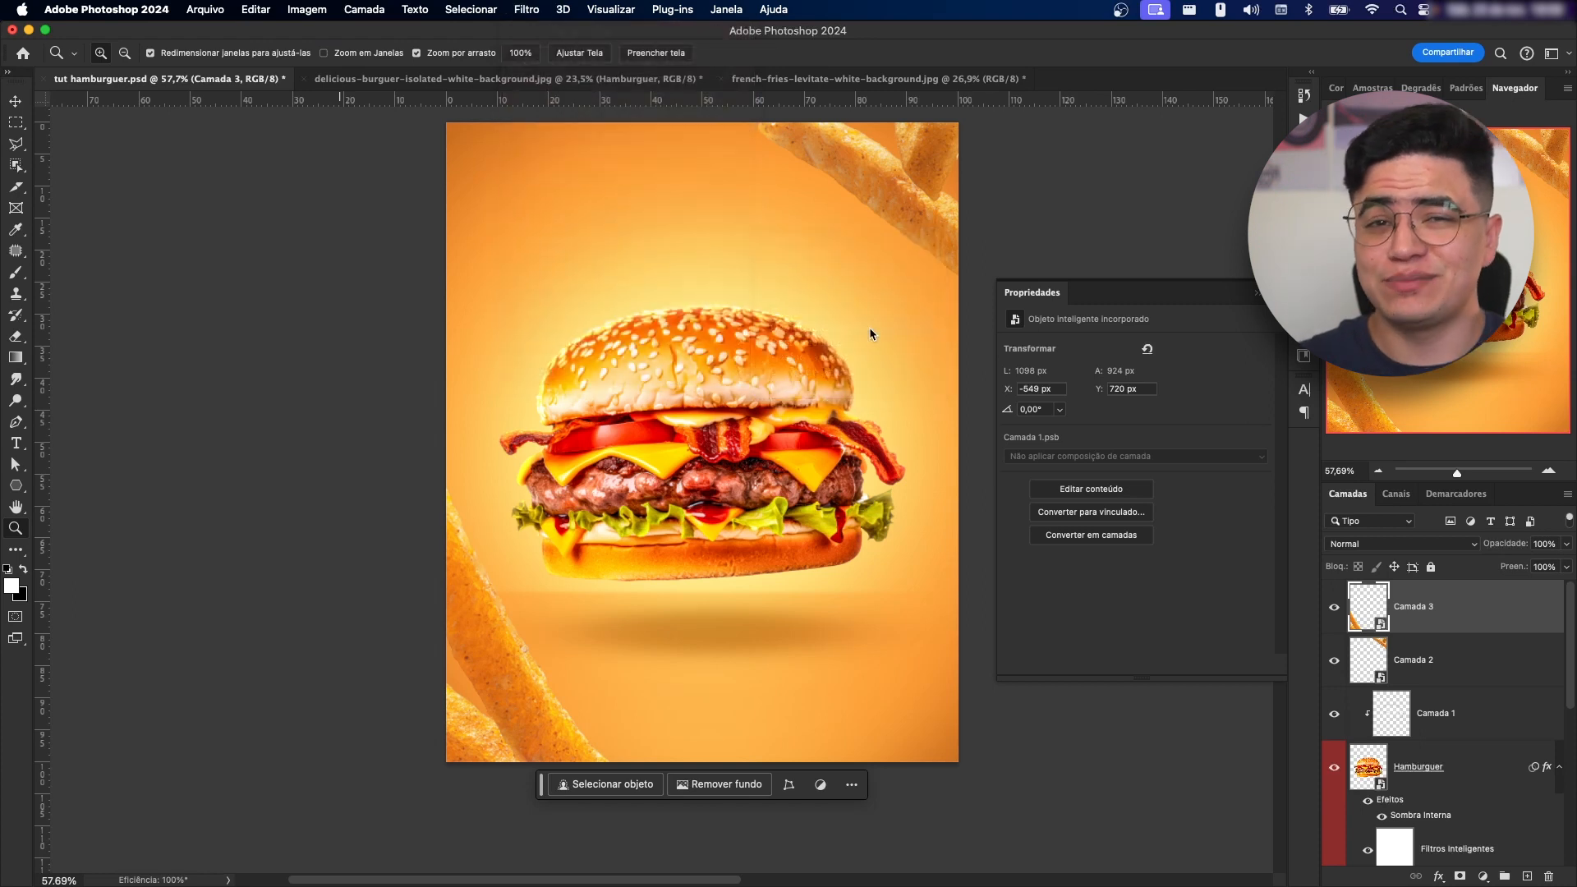
{"action": "key", "text": "Escape"}
{"action": "key", "text": "z"}
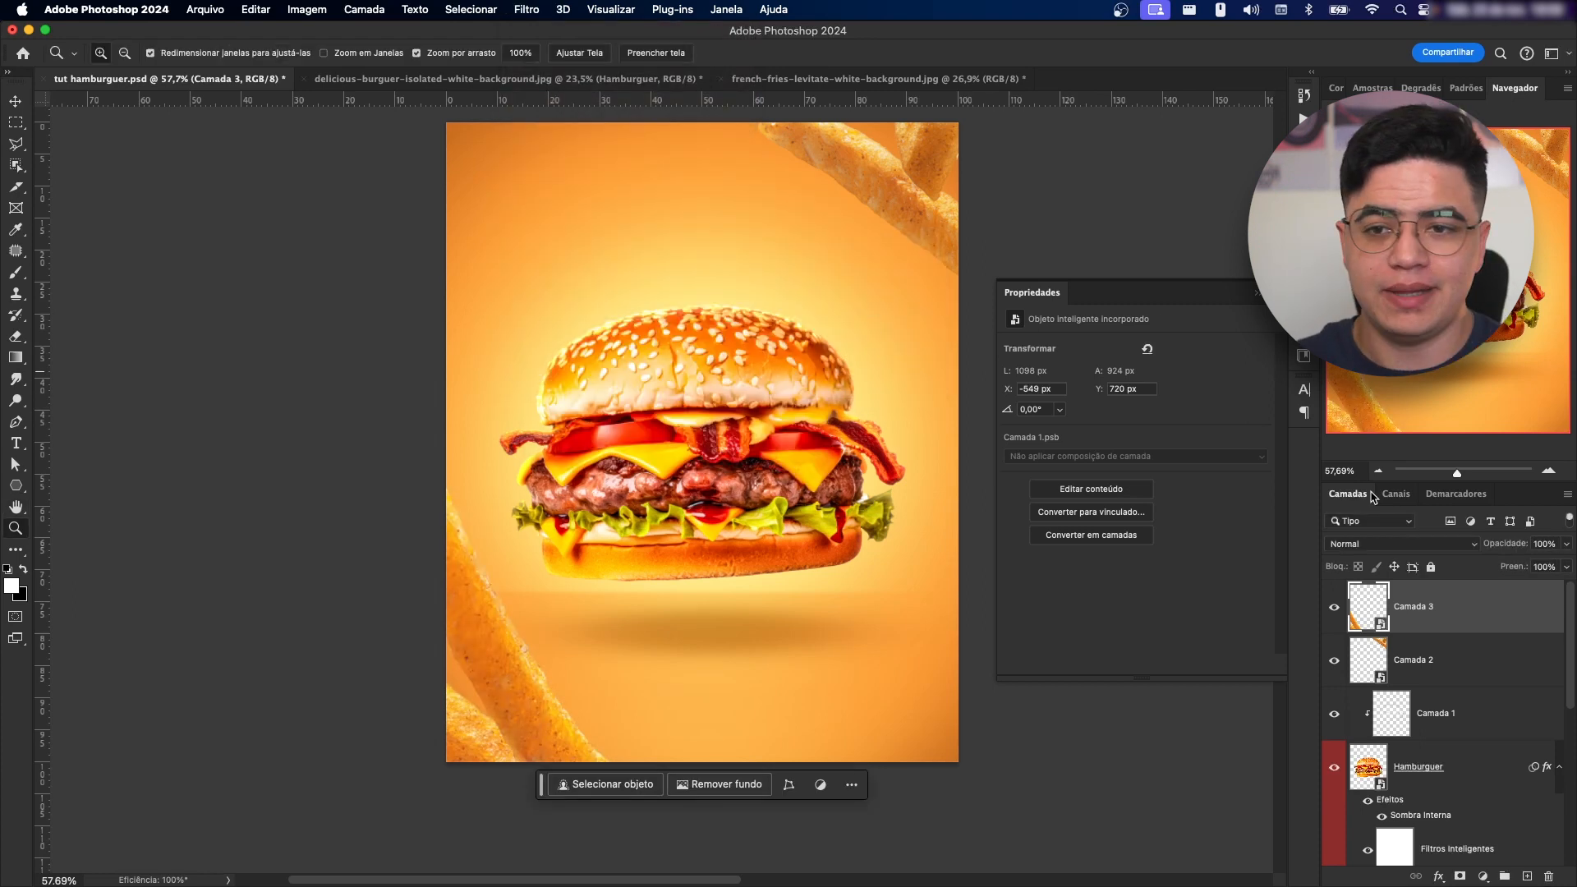
- Apply a Gaussian Blur with a 6 pixel radius to the Camada 3 fries
{"action": "left_click", "coordinate": [527, 9]}
{"action": "mouse_move", "coordinate": [536, 238]}
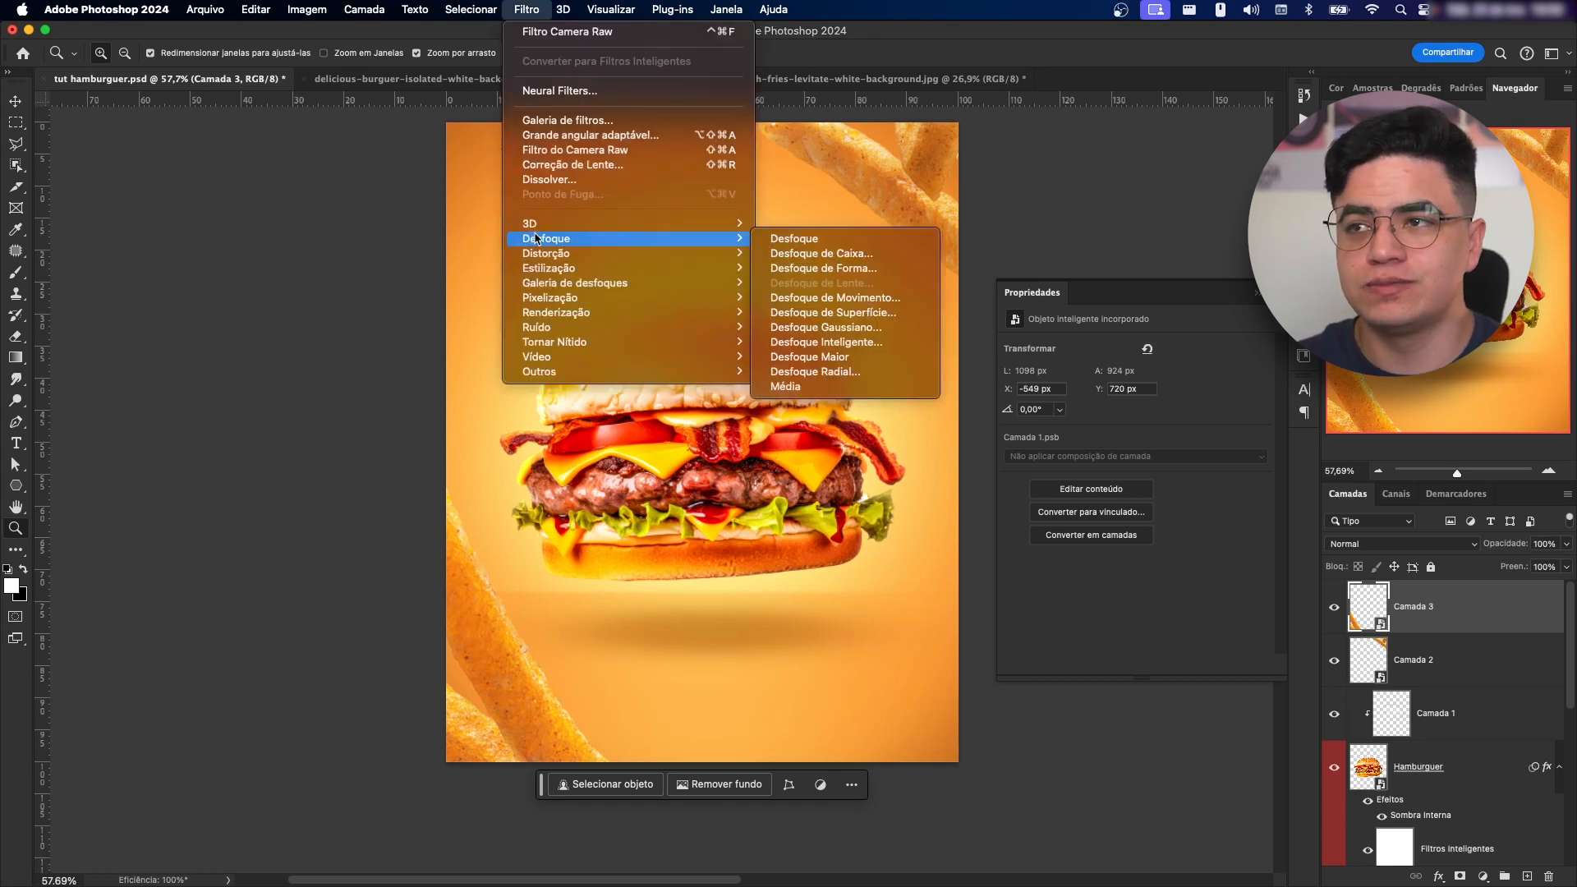
{"action": "left_click", "coordinate": [873, 331]}
{"action": "left_click_drag", "start_coordinate": [604, 462], "coordinate": [634, 460]}
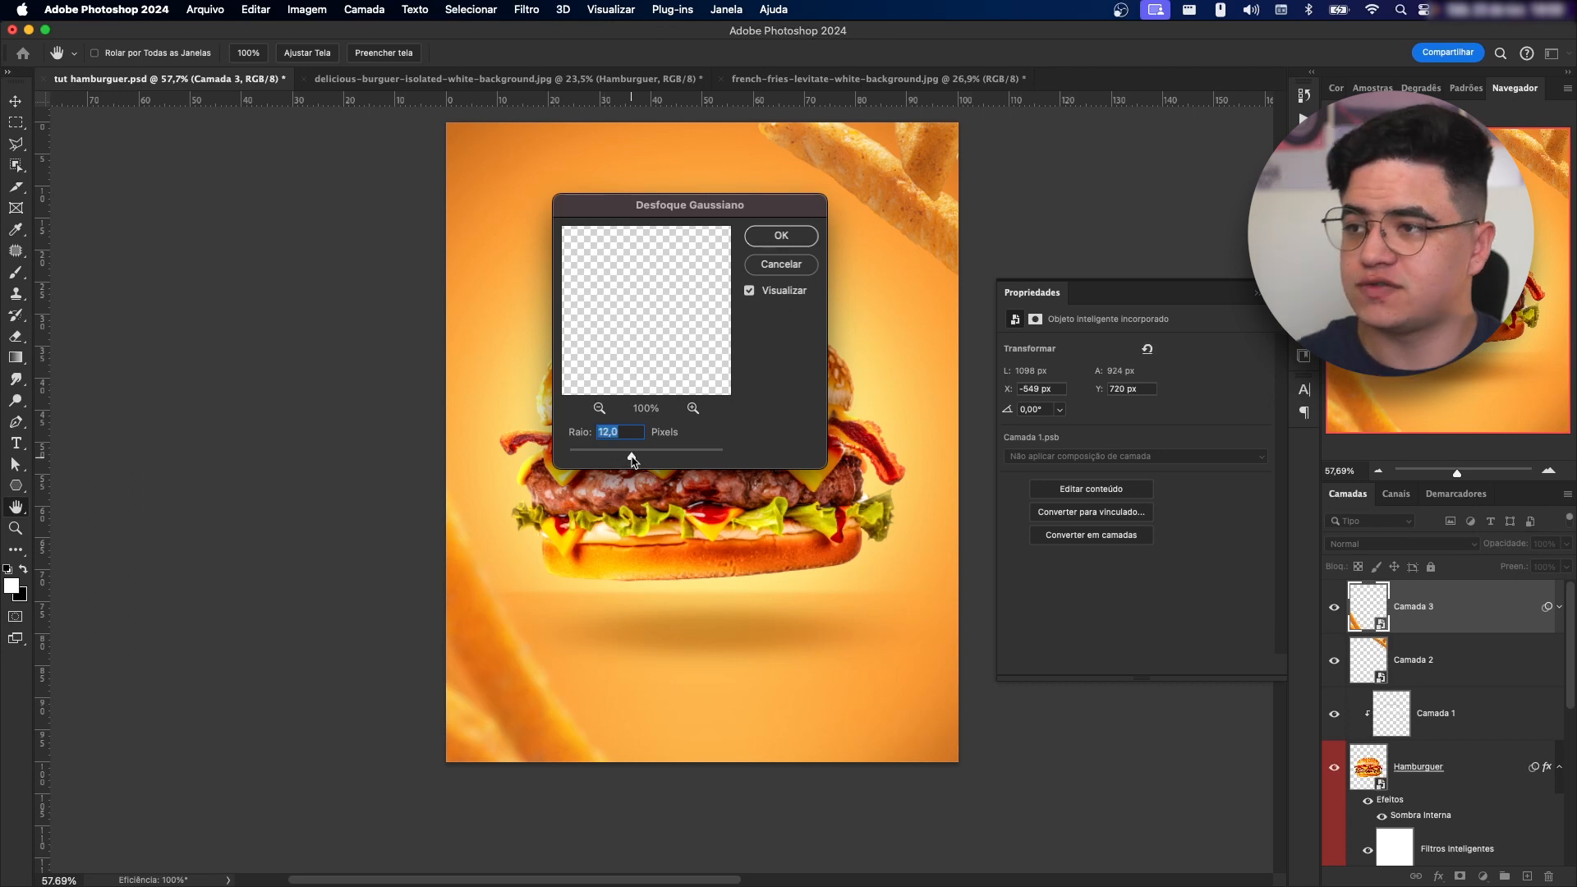
{"action": "left_click_drag", "start_coordinate": [632, 462], "coordinate": [626, 460]}
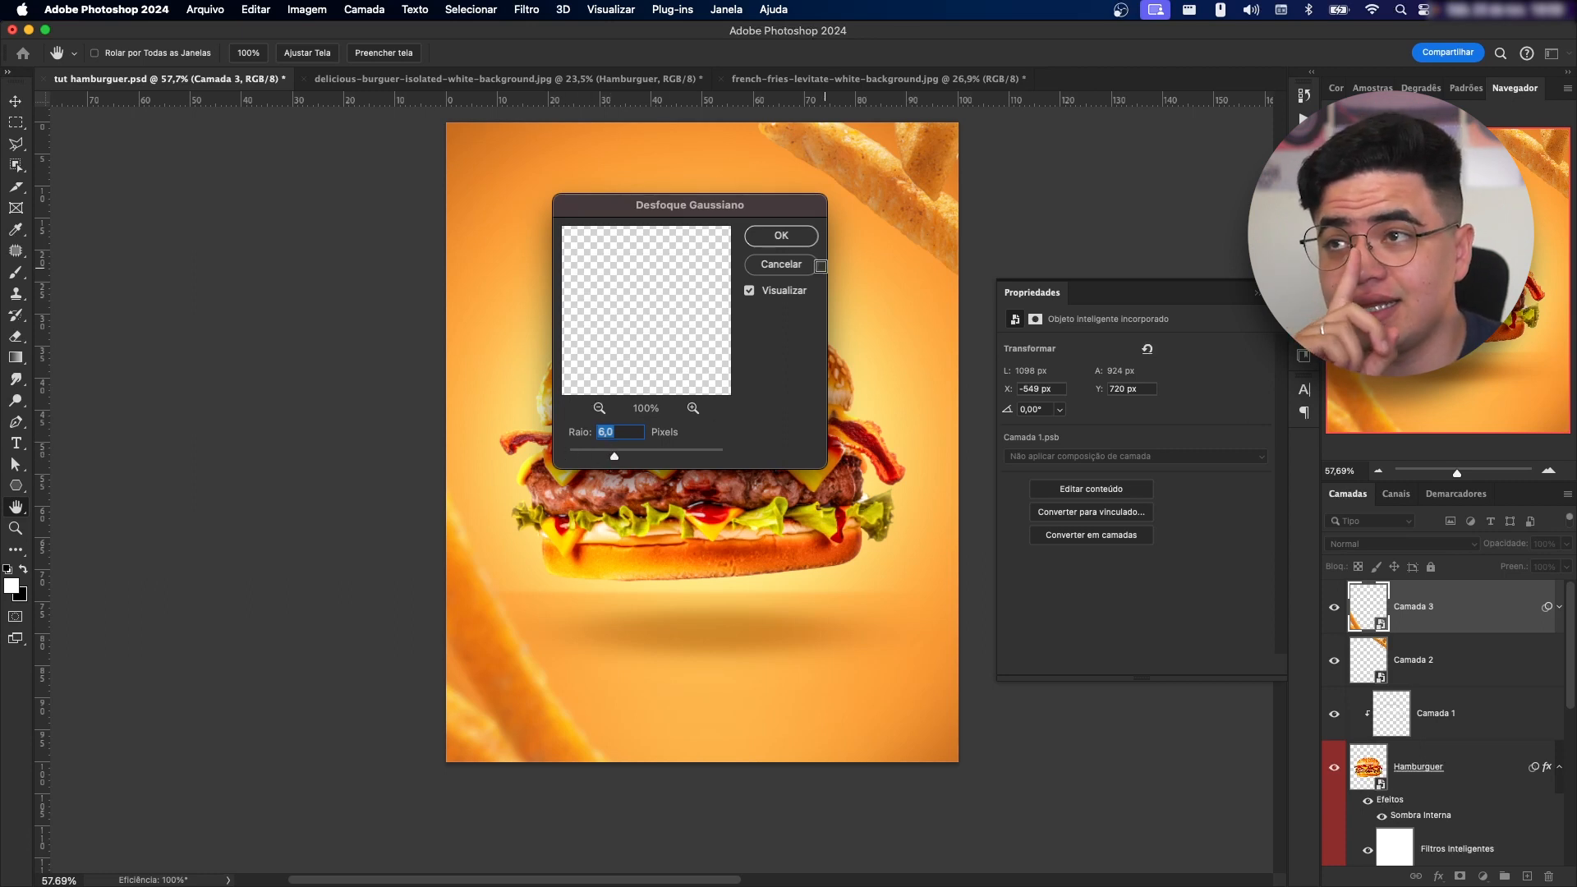
{"action": "left_click", "coordinate": [781, 236]}
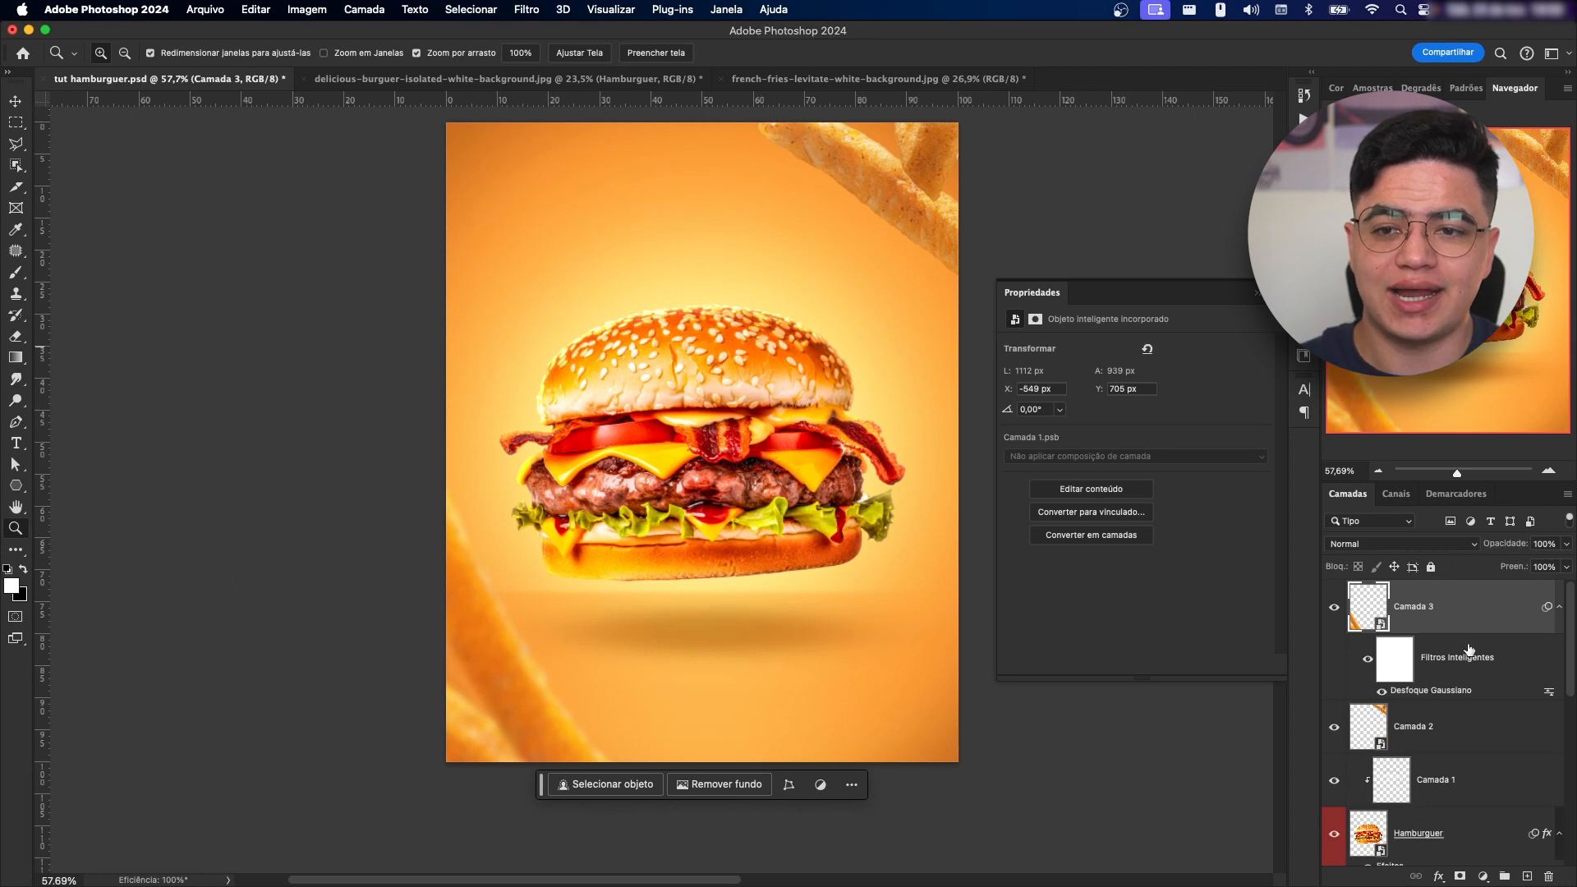
- Copy the Gaussian Blur smart filter from Camada 3 to the Camada 2 fries
{"action": "key", "text": "alt"}
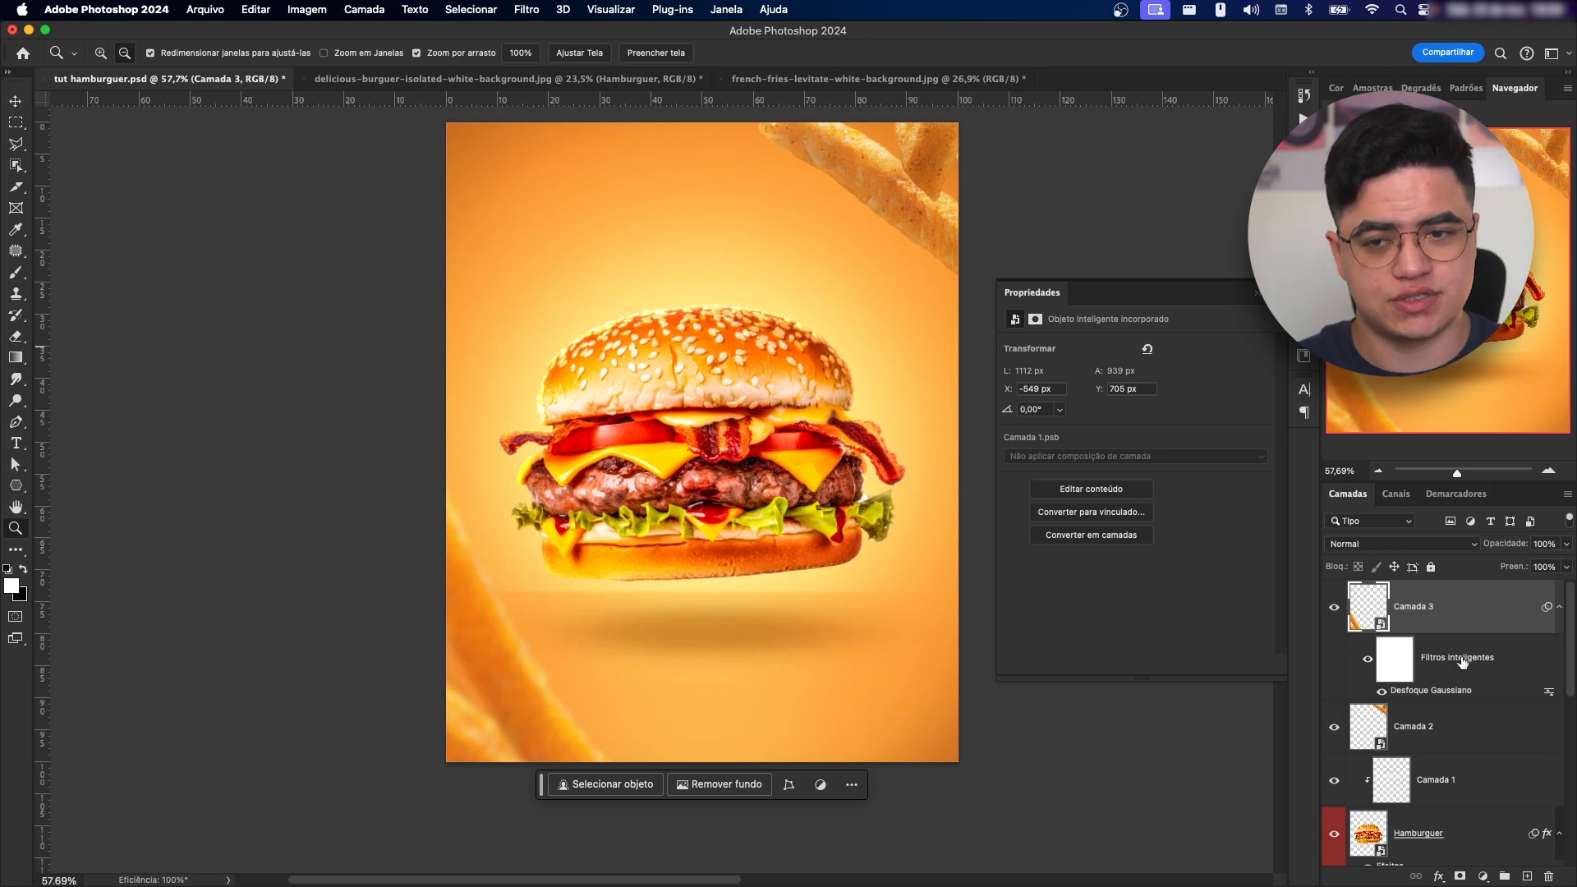
{"action": "mouse_move", "coordinate": [1406, 743]}
{"action": "left_mouse_down"}
{"action": "mouse_move", "coordinate": [1403, 723]}
{"action": "mouse_move", "coordinate": [1424, 727]}
{"action": "left_mouse_up"}
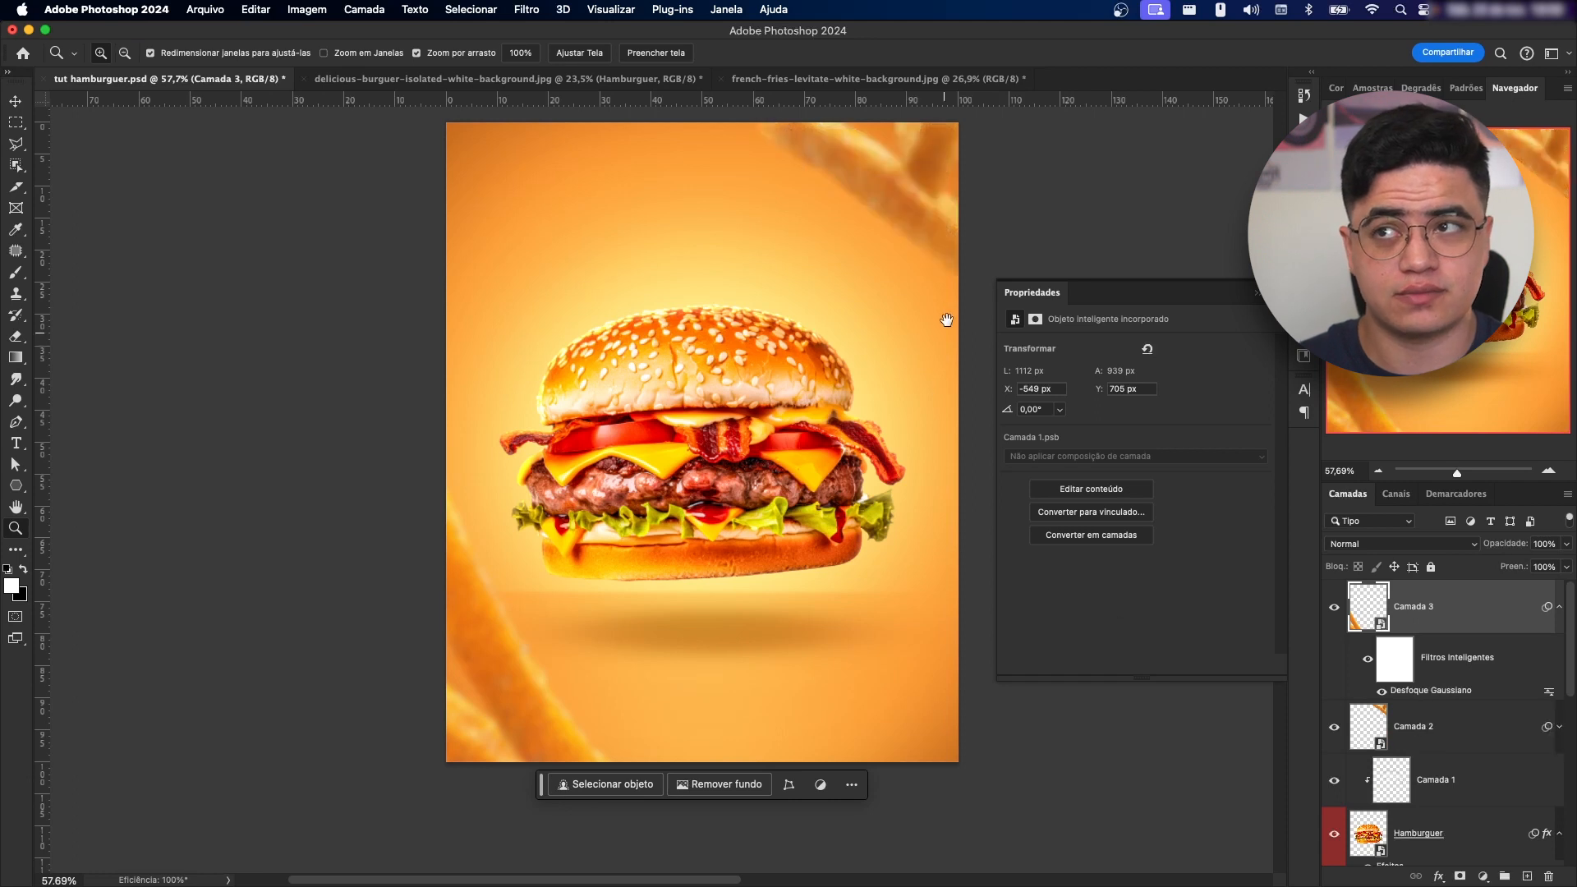
{"action": "left_click_drag", "start_coordinate": [941, 317], "coordinate": [876, 451]}
{"action": "mouse_move", "coordinate": [859, 322]}
{"action": "left_mouse_down"}
{"action": "mouse_move", "coordinate": [933, 320]}
{"action": "mouse_move", "coordinate": [843, 329]}
{"action": "left_mouse_up"}
{"action": "left_click_drag", "start_coordinate": [657, 472], "coordinate": [757, 364]}
{"action": "key", "text": "v"}
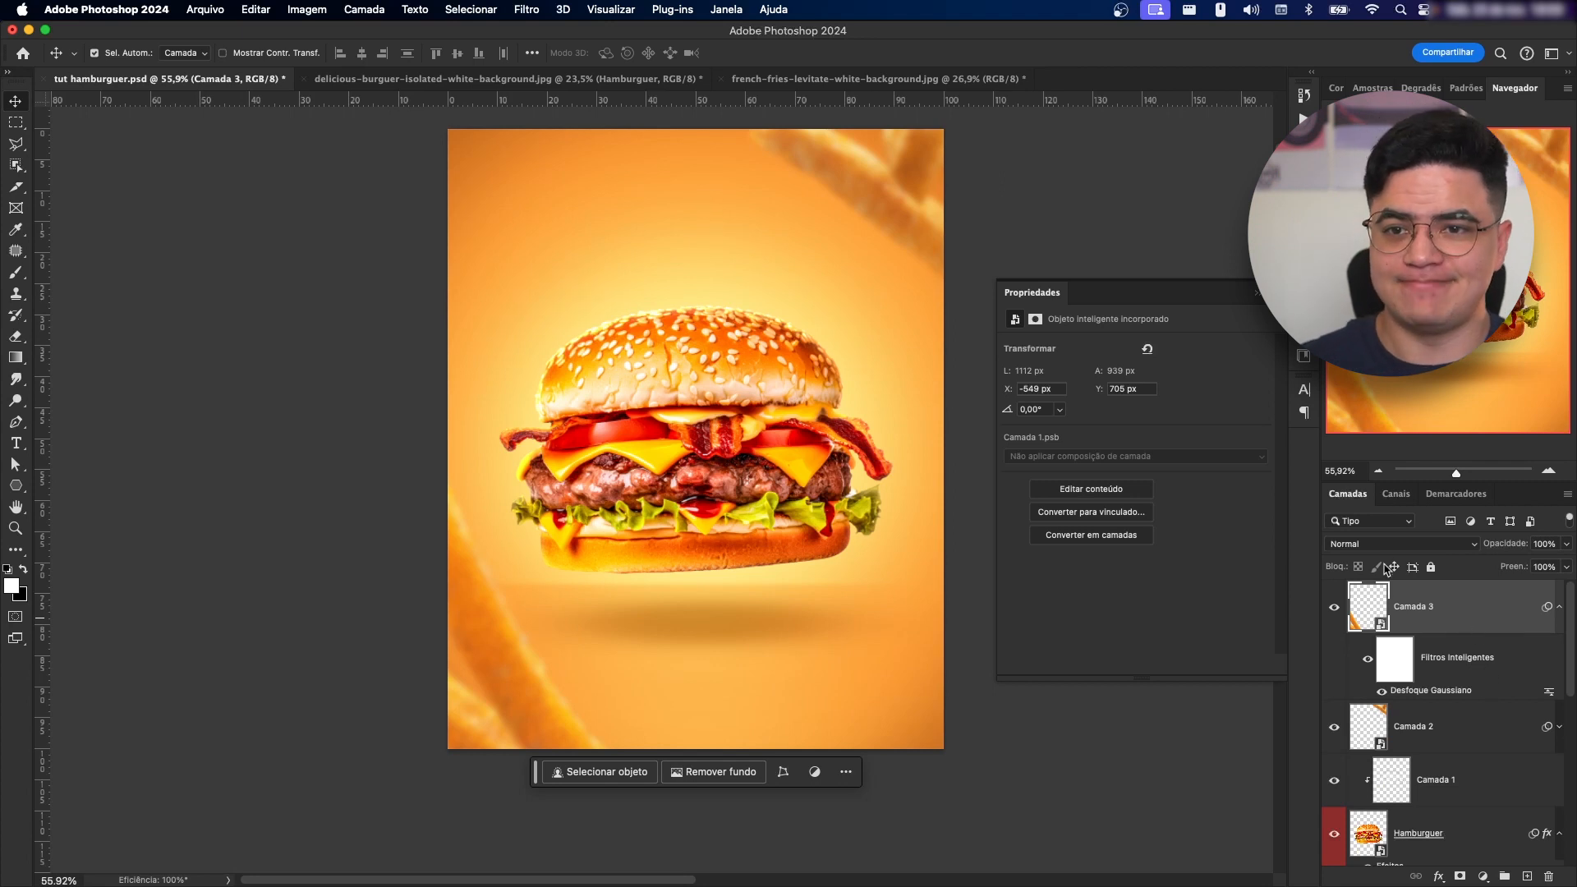
- Apply a Curves adjustment to Camada 3 with a slight S-curve, lowering the shadows and raising input 178 to output 186
{"action": "key", "text": "super+l"}
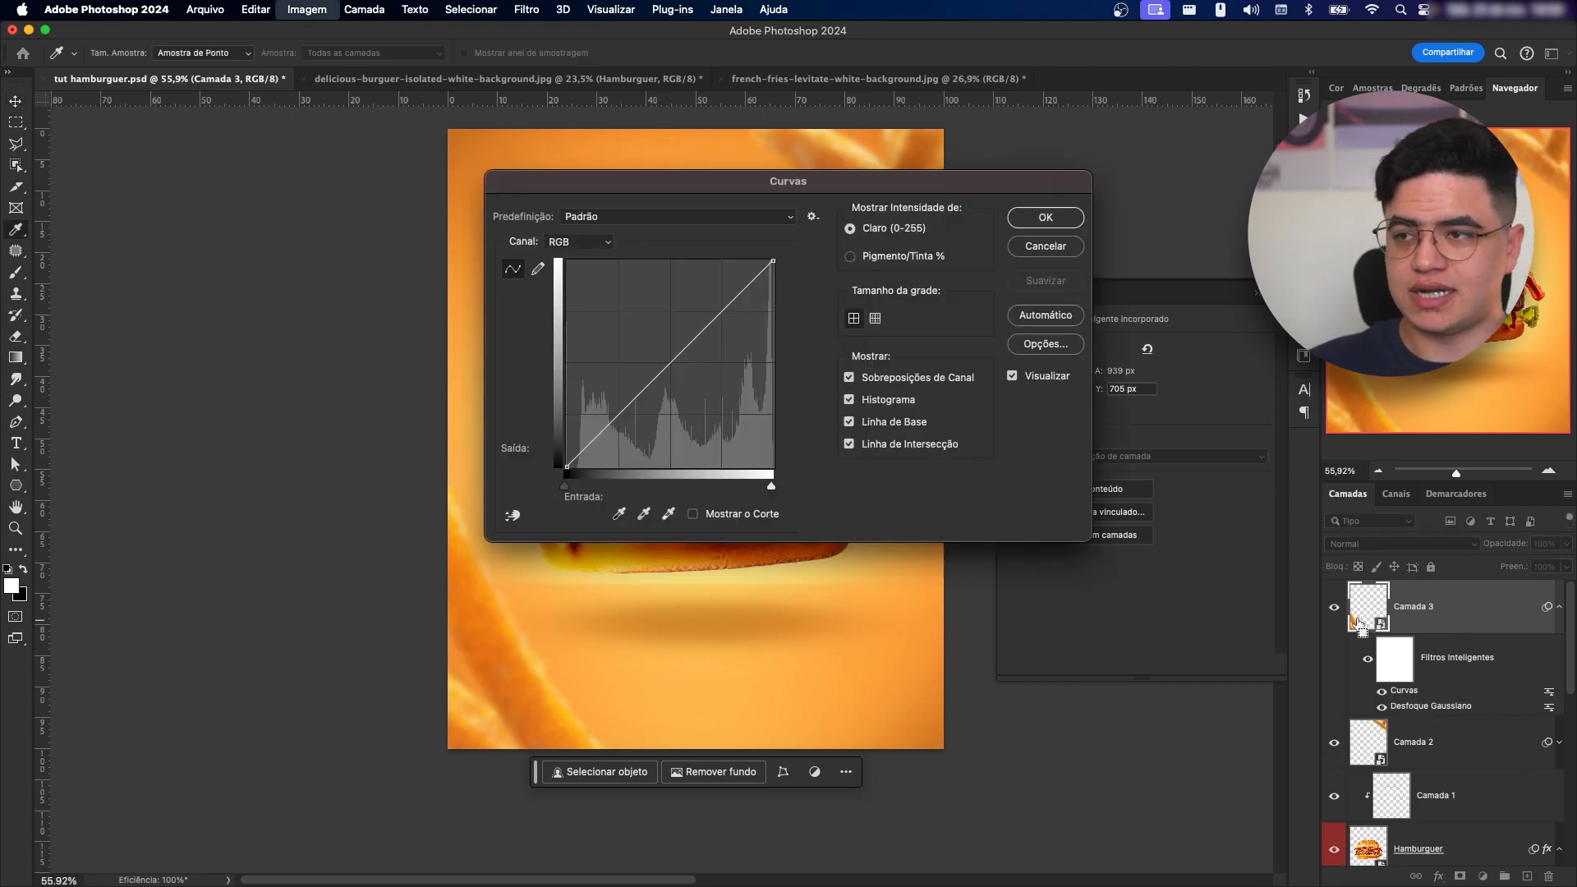
{"action": "left_click_drag", "start_coordinate": [803, 183], "coordinate": [1059, 345]}
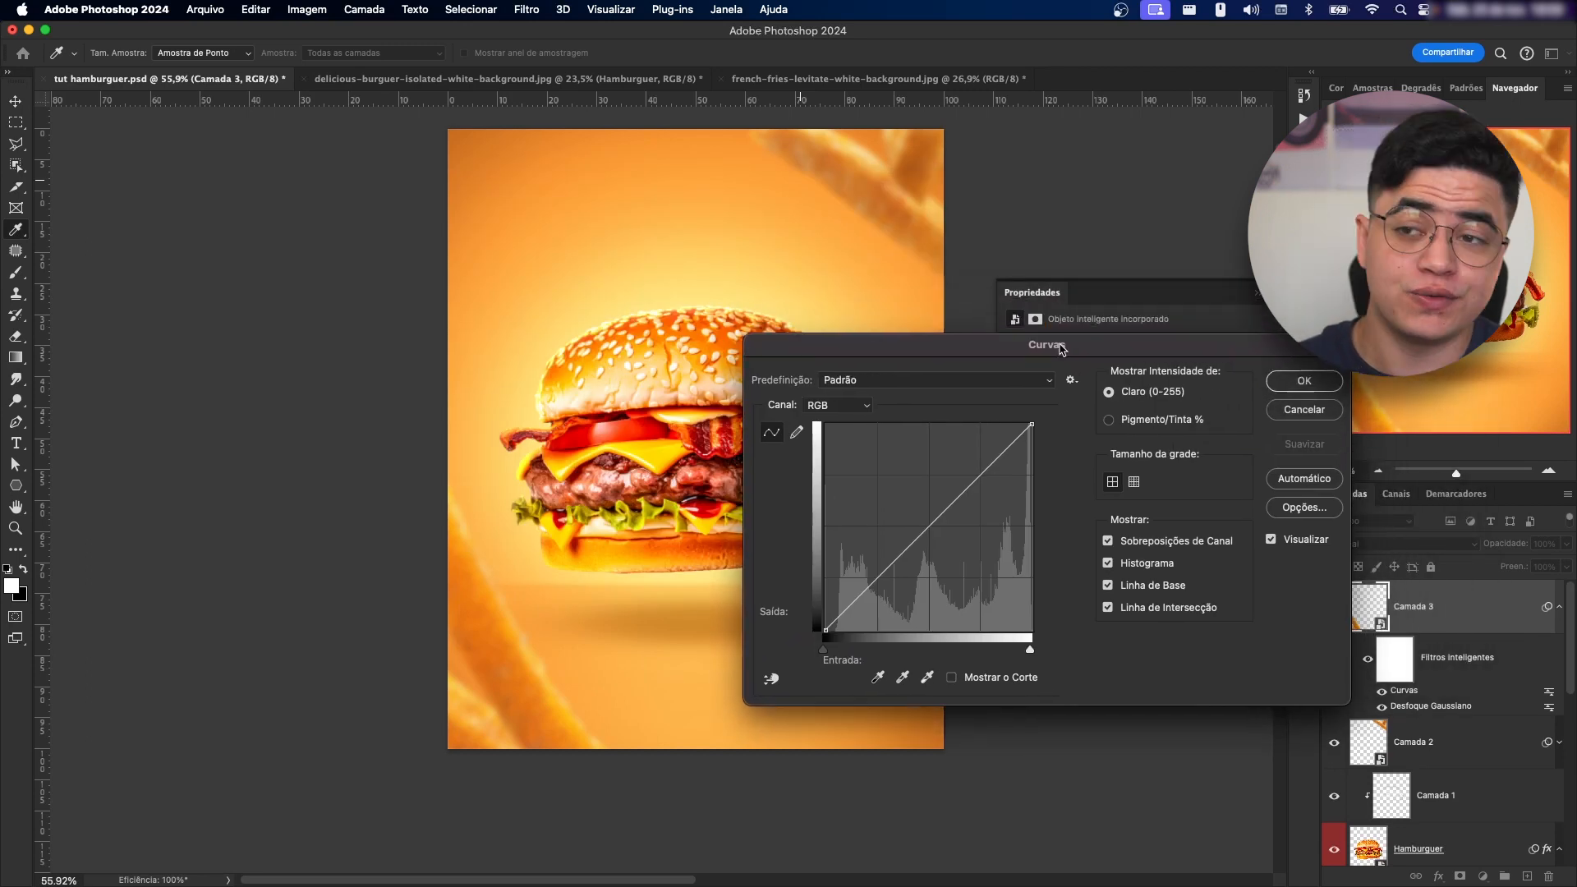
{"action": "left_click_drag", "start_coordinate": [873, 583], "coordinate": [873, 590]}
{"action": "left_click_drag", "start_coordinate": [983, 522], "coordinate": [983, 510]}
{"action": "left_click_drag", "start_coordinate": [1132, 383], "coordinate": [1037, 402]}
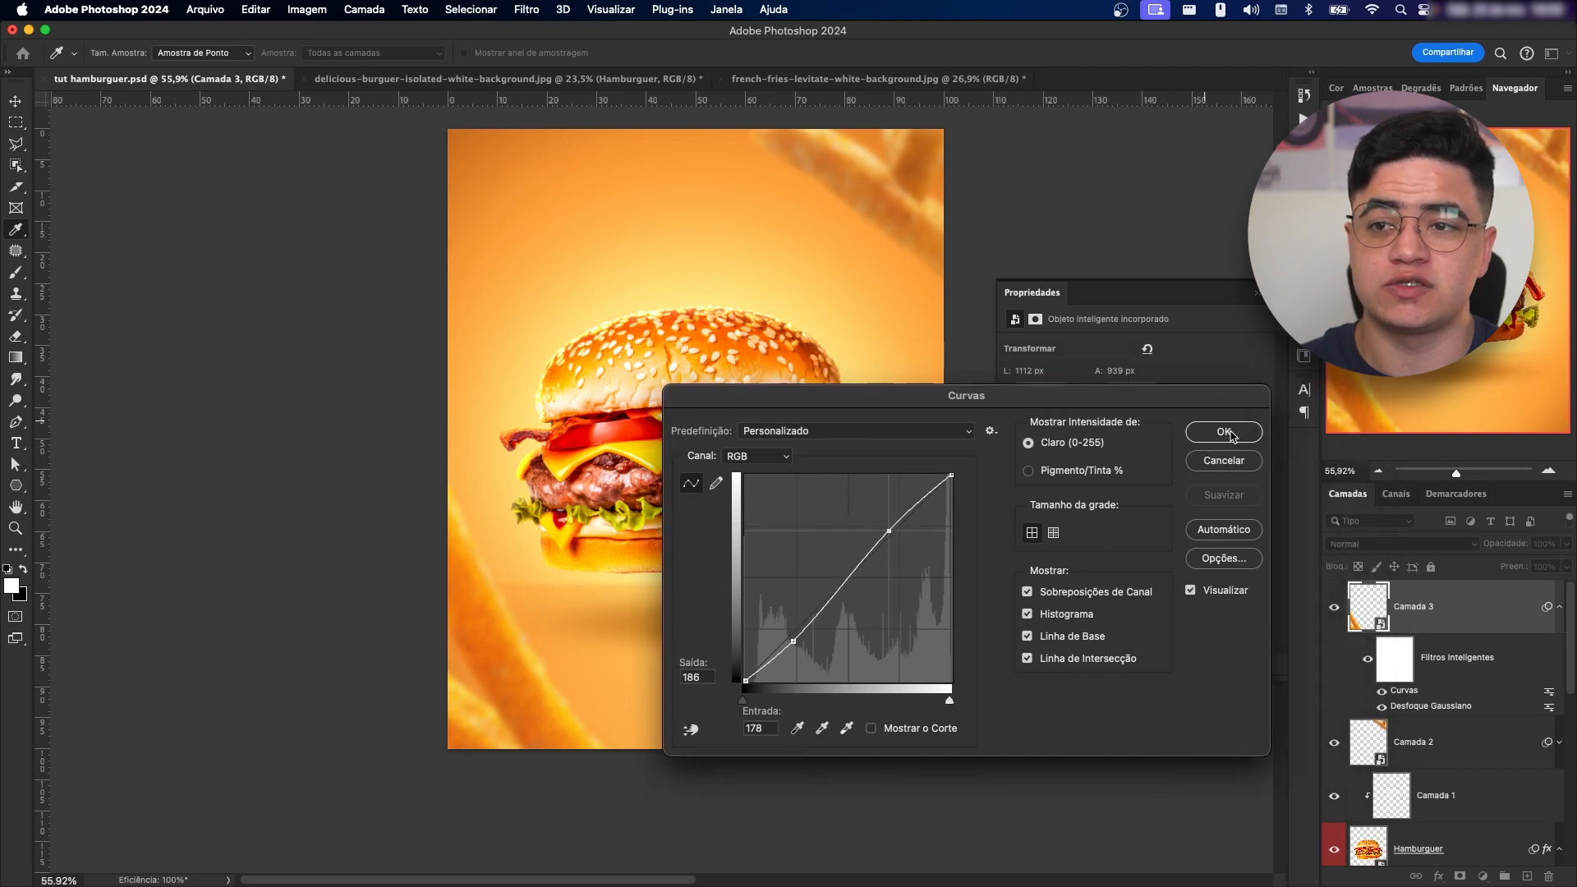
{"action": "left_click", "coordinate": [1224, 433]}
- Apply a Curves adjustment to Camada 2, lowering input 68 to output 51 and raising the highlights
{"action": "left_click_drag", "start_coordinate": [804, 448], "coordinate": [717, 623]}
{"action": "left_click_drag", "start_coordinate": [785, 364], "coordinate": [817, 362]}
{"action": "left_click", "coordinate": [816, 362]}
{"action": "left_click_drag", "start_coordinate": [848, 604], "coordinate": [808, 339]}
{"action": "left_click_drag", "start_coordinate": [827, 362], "coordinate": [820, 364]}
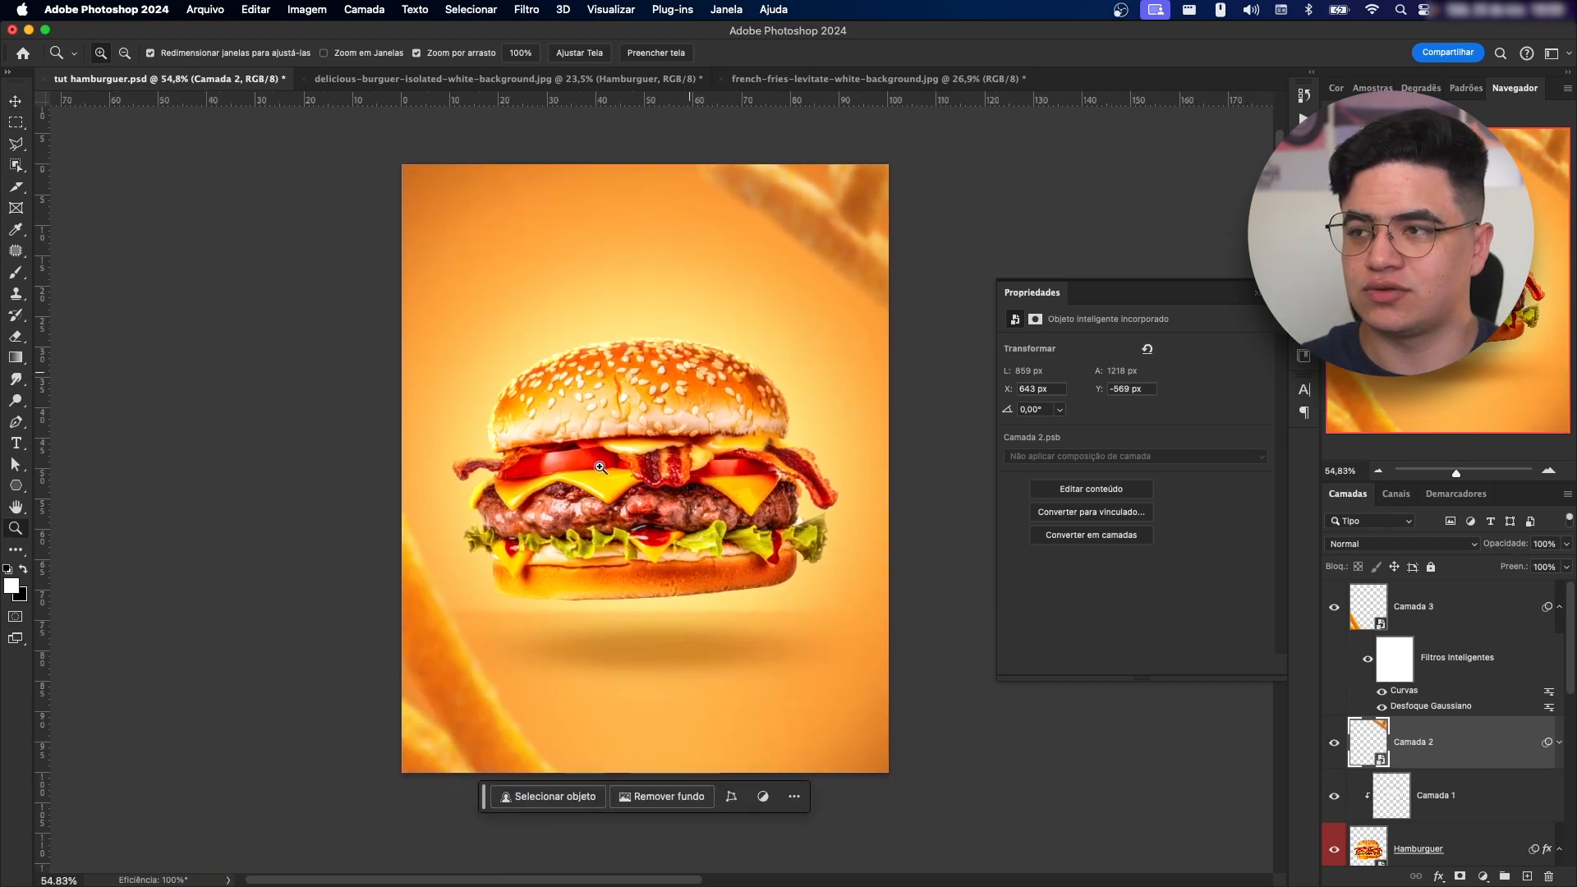
{"action": "left_click", "coordinate": [851, 270]}
{"action": "key", "text": "i"}
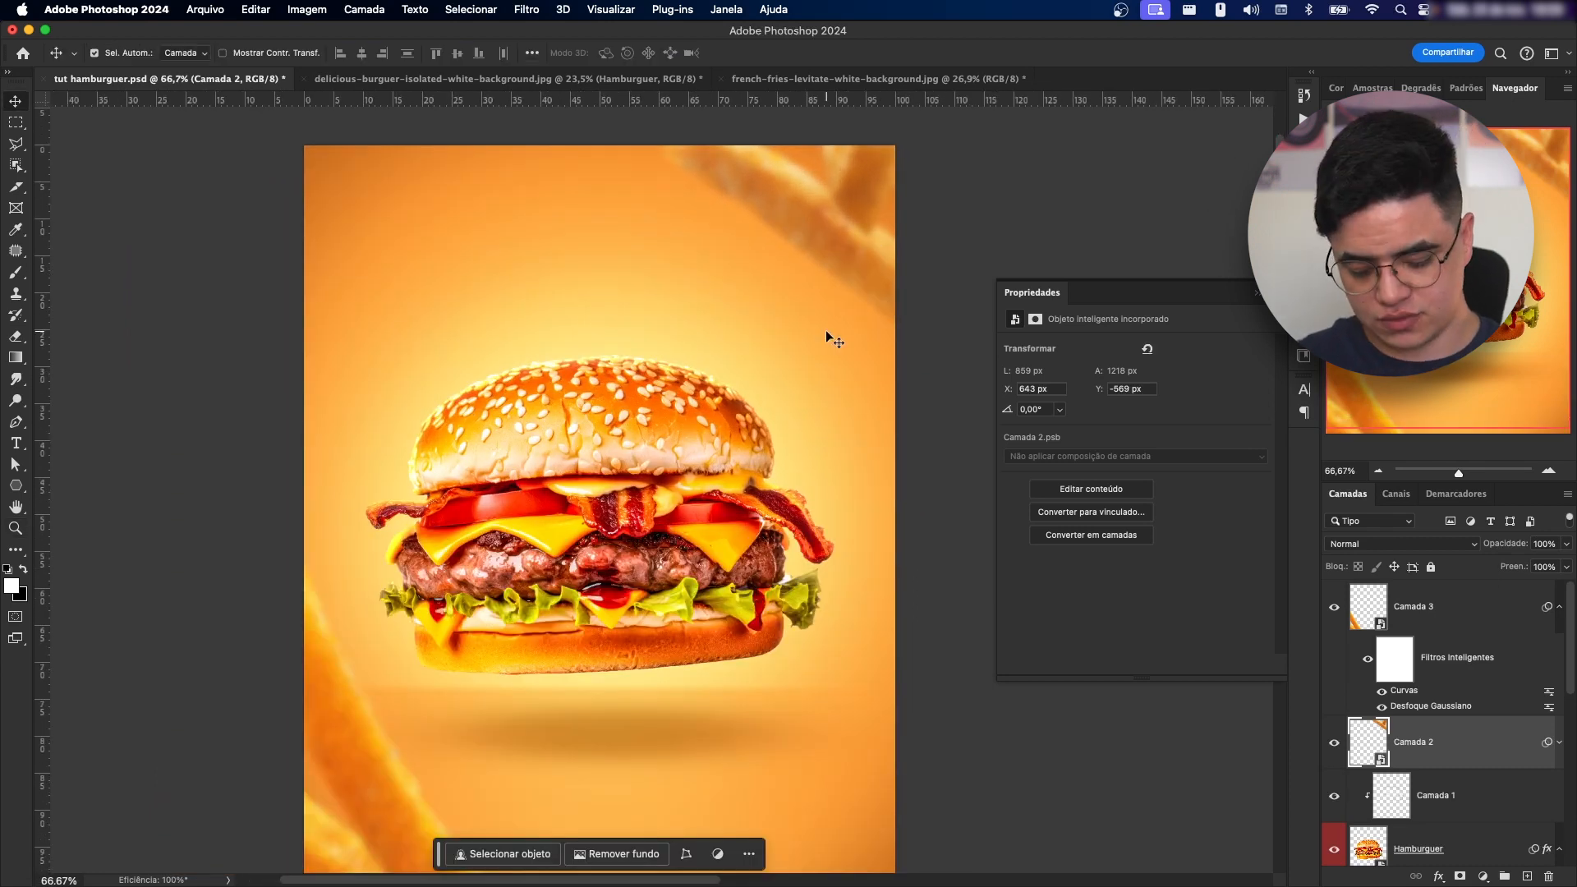
{"action": "key", "text": "super+m"}
{"action": "left_click_drag", "start_coordinate": [792, 629], "coordinate": [800, 640]}
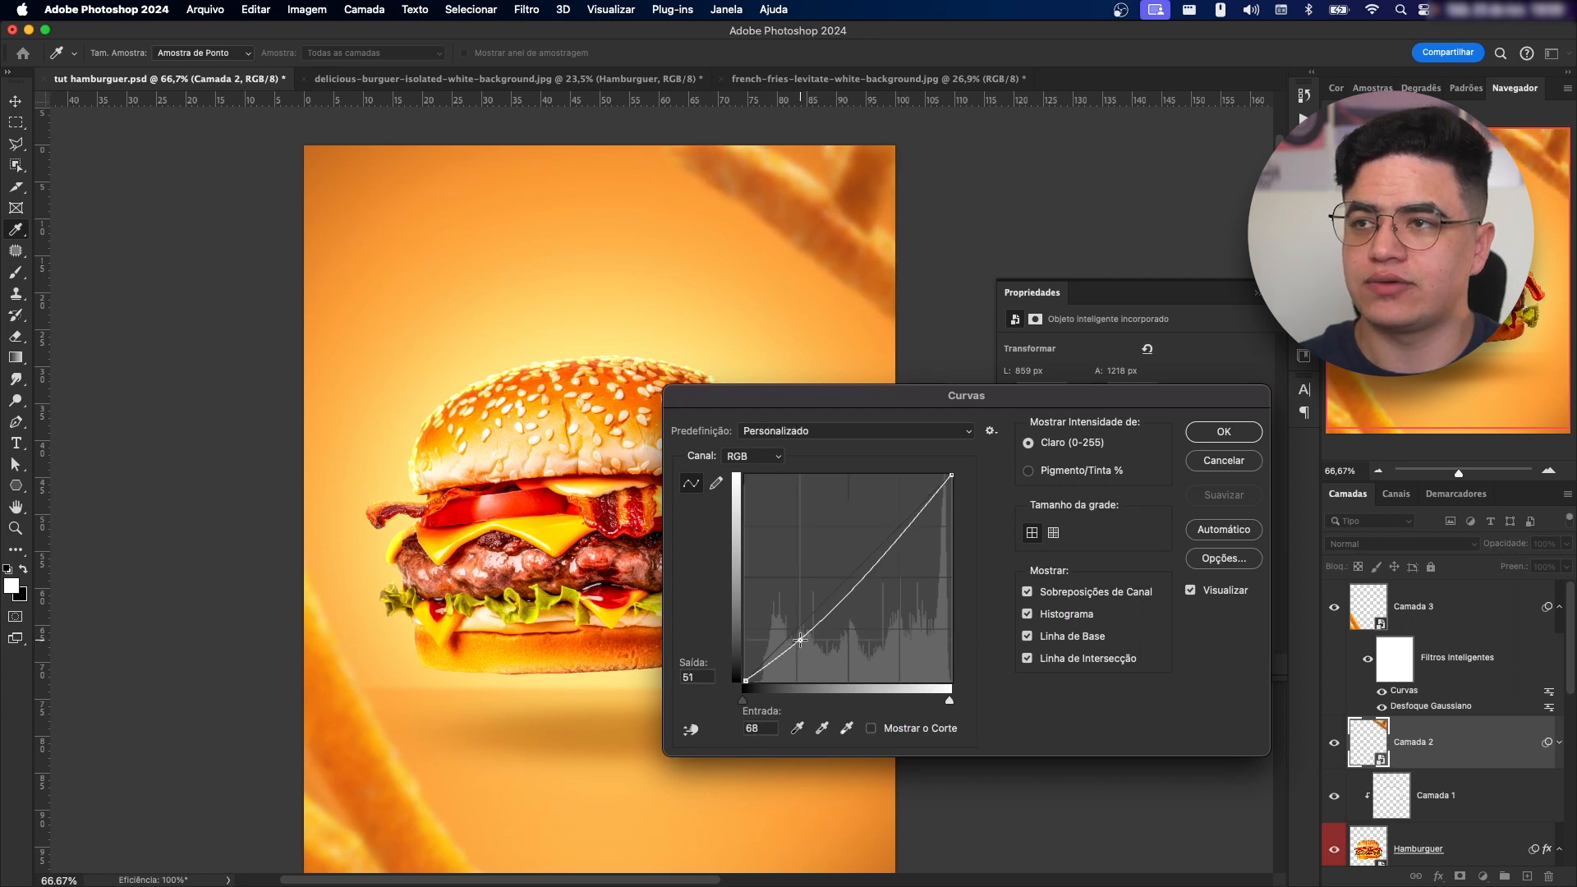
{"action": "left_click_drag", "start_coordinate": [913, 528], "coordinate": [895, 518]}
{"action": "left_click", "coordinate": [1212, 434]}
- Examine the overall burger composition with the blurred fries in the two opposite corners
{"action": "key", "text": "z"}
{"action": "mouse_move", "coordinate": [761, 487]}
{"action": "left_mouse_down"}
{"action": "mouse_move", "coordinate": [712, 489]}
{"action": "mouse_move", "coordinate": [731, 489]}
{"action": "left_mouse_up"}
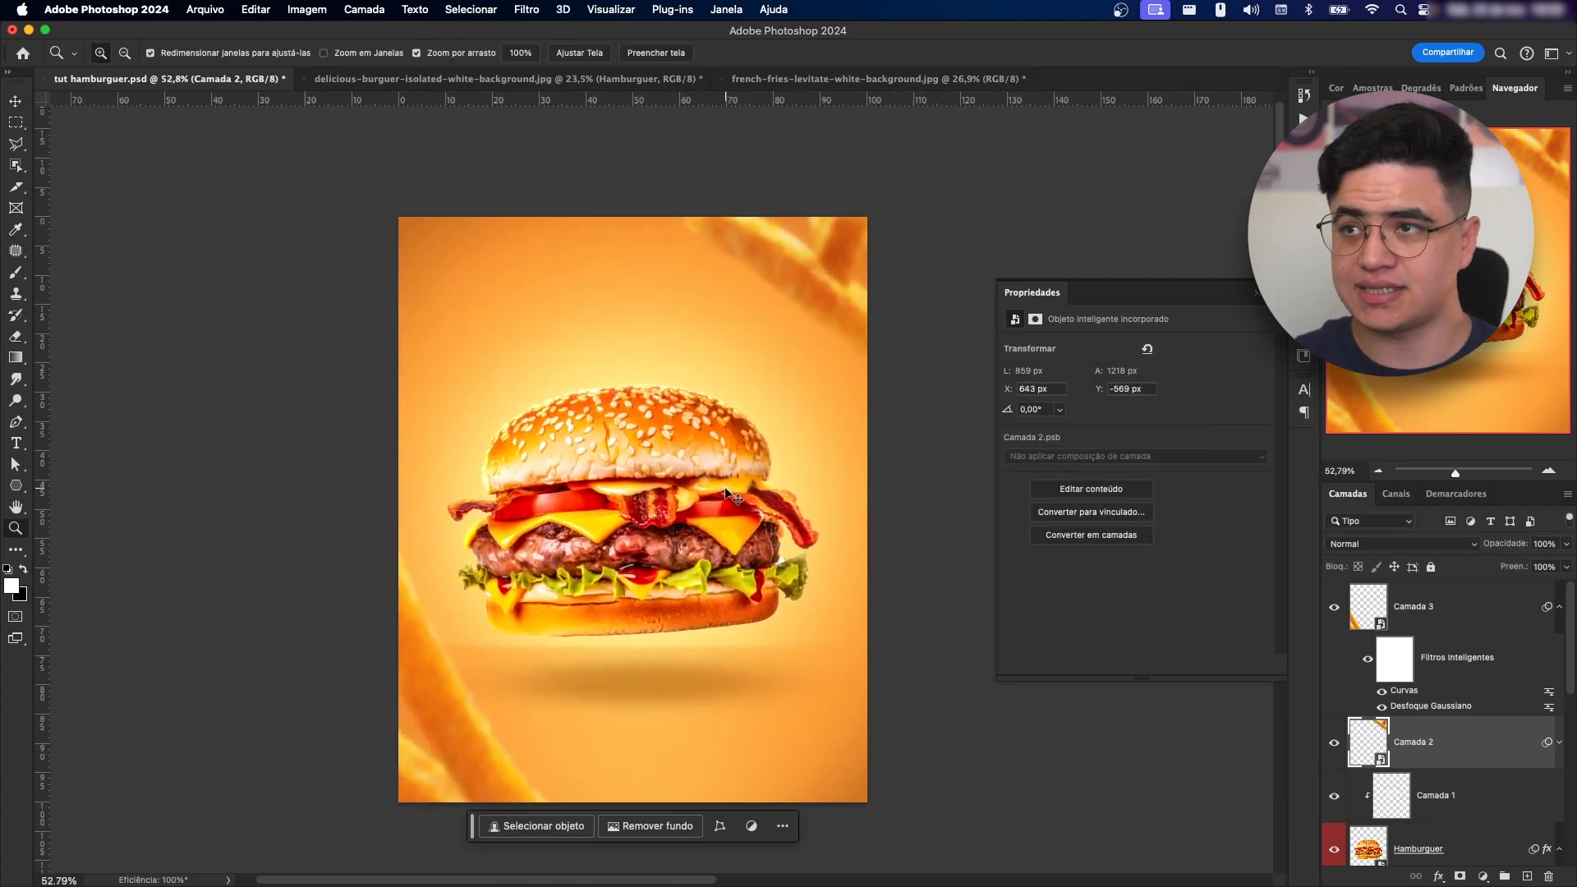
{"action": "key", "text": "super+u"}
{"action": "key", "text": "Escape"}
{"action": "left_click_drag", "start_coordinate": [632, 415], "coordinate": [574, 381]}
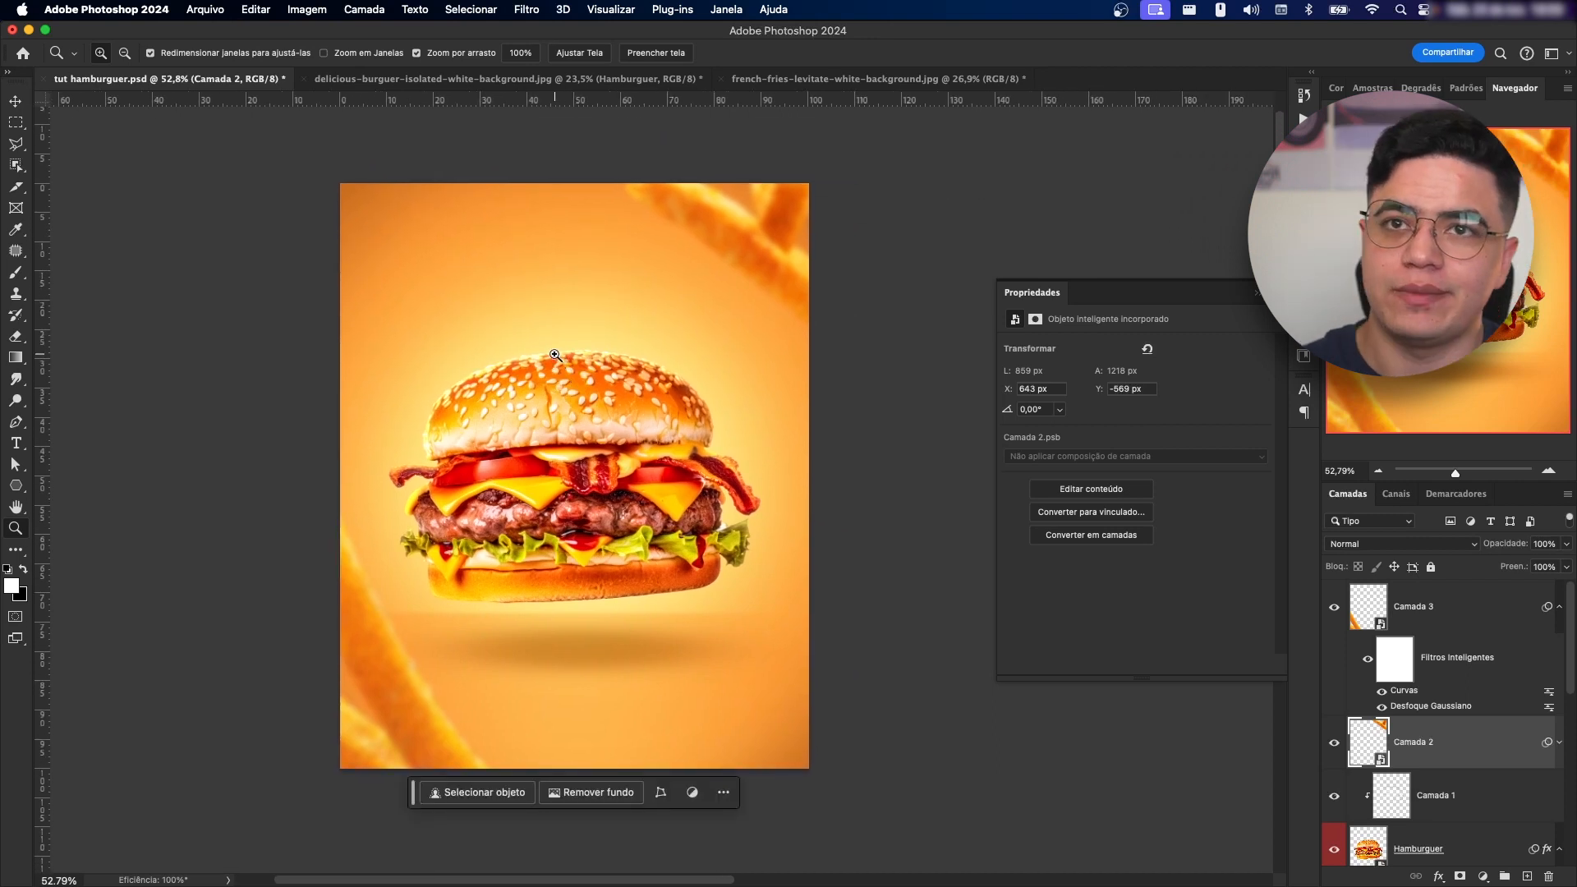
{"action": "left_click", "coordinate": [492, 442]}
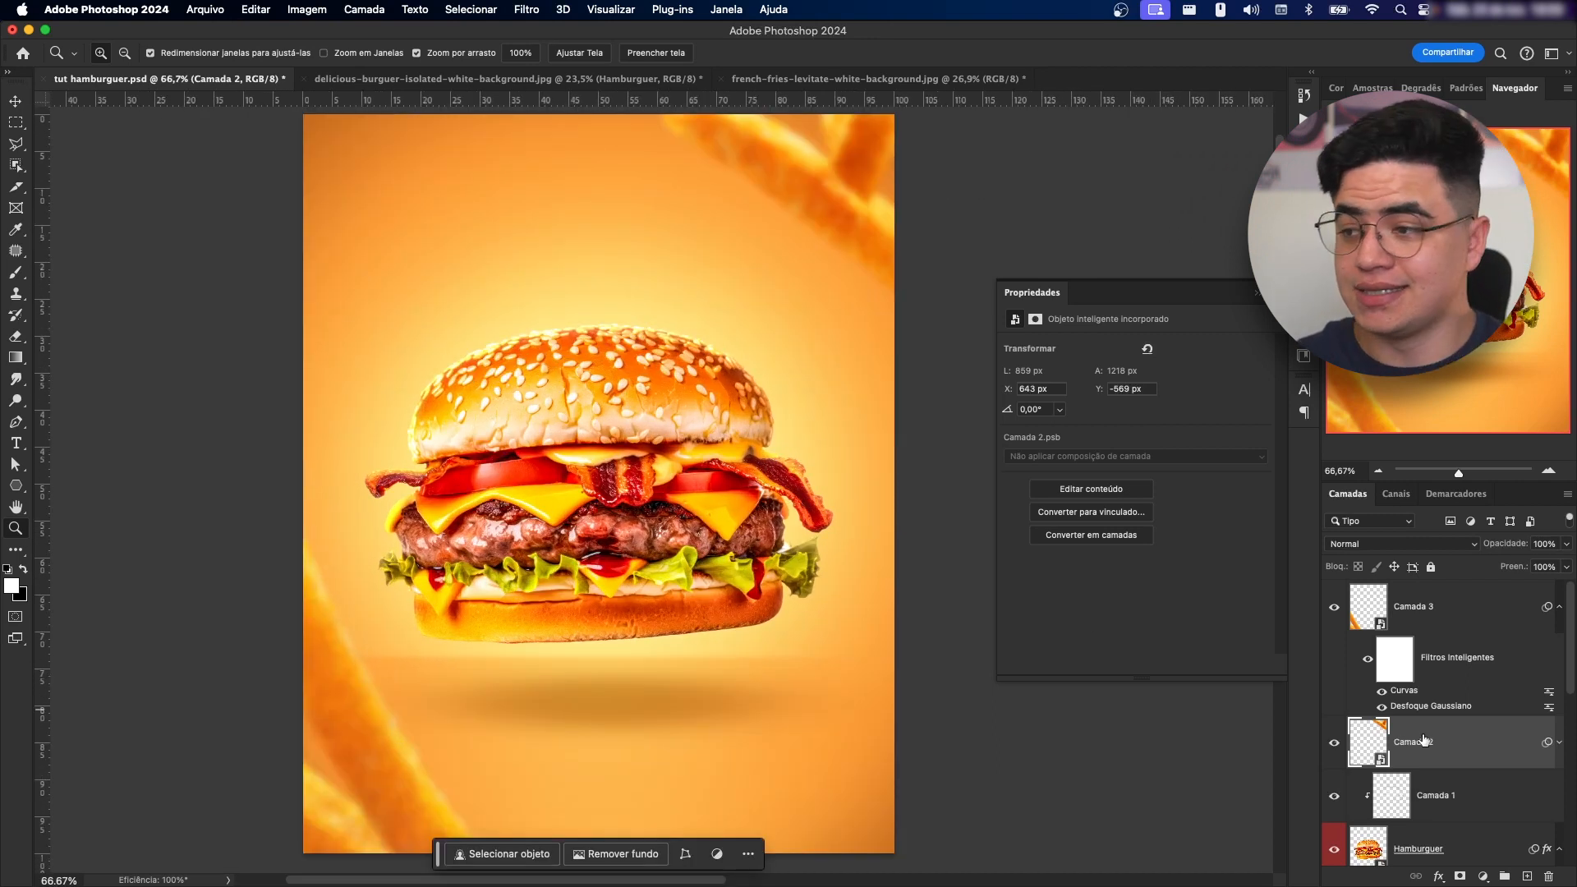
{"action": "mouse_move", "coordinate": [604, 559]}
{"action": "left_mouse_down"}
{"action": "mouse_move", "coordinate": [575, 560]}
{"action": "mouse_move", "coordinate": [578, 543]}
{"action": "left_mouse_up"}
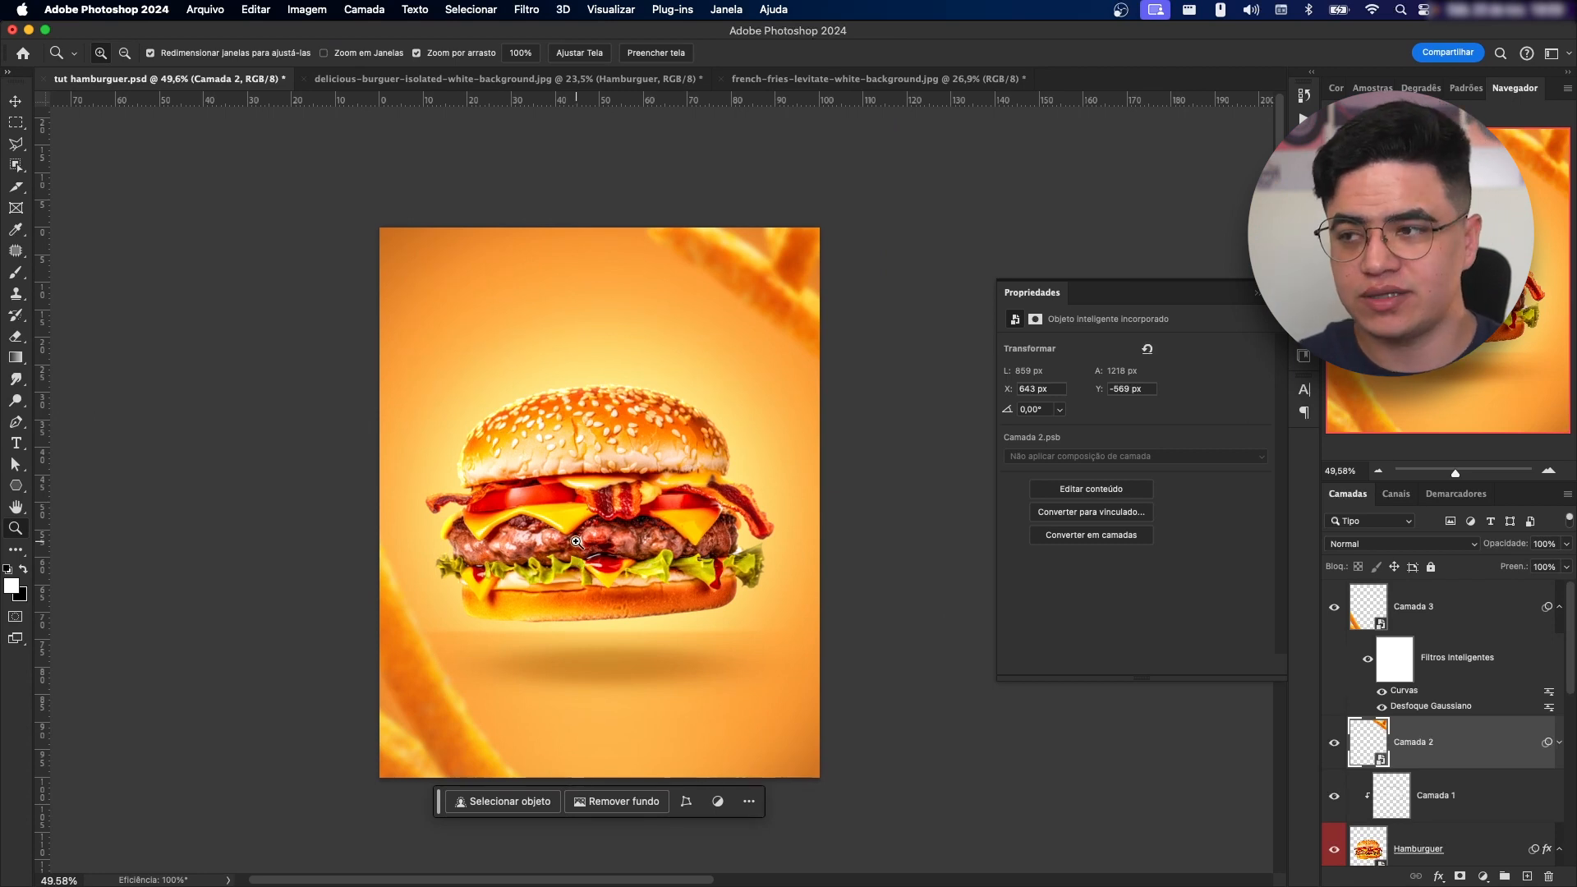
- Add the text SUCULEN just above the burger on a new text layer directly above Curvas 3
{"action": "scroll", "coordinate": [1401, 776], "scroll_direction": "down", "scroll_amount": 10}
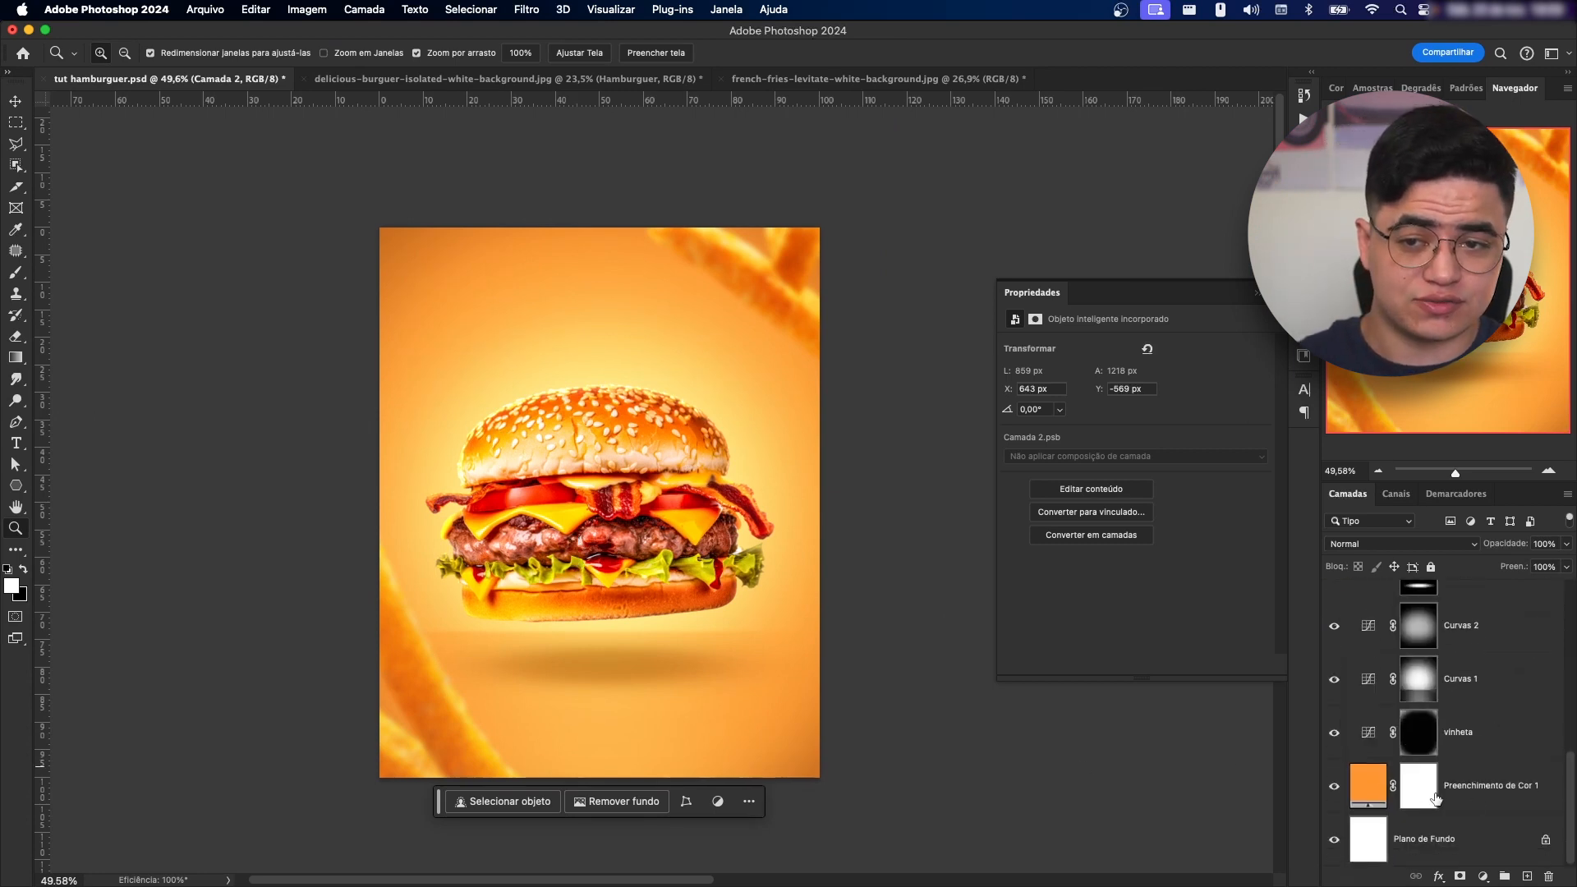
{"action": "left_click", "coordinate": [1519, 805]}
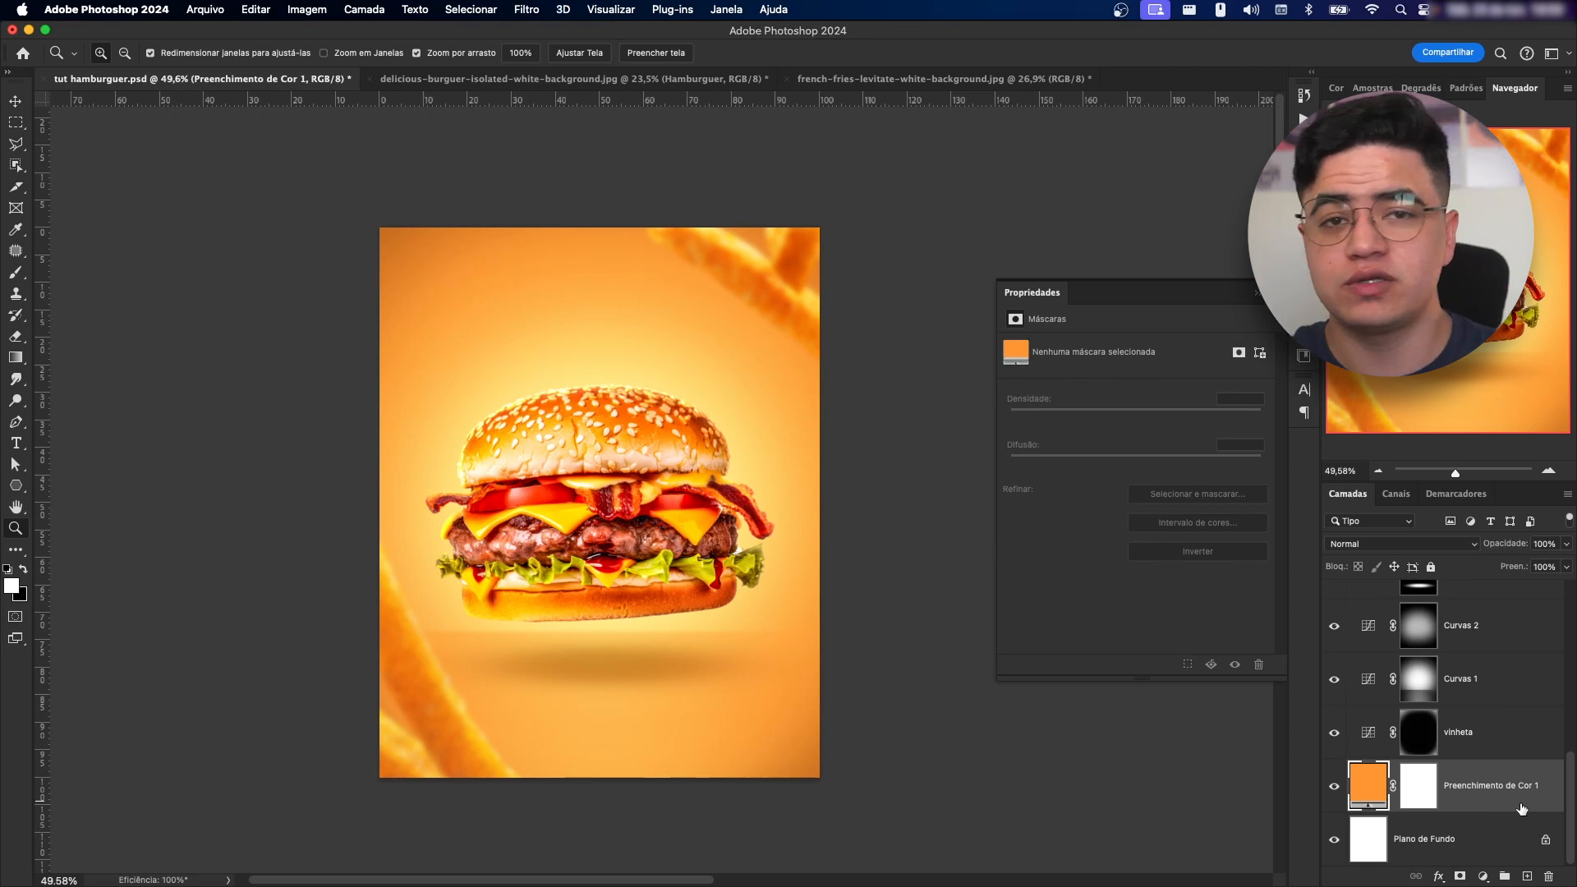
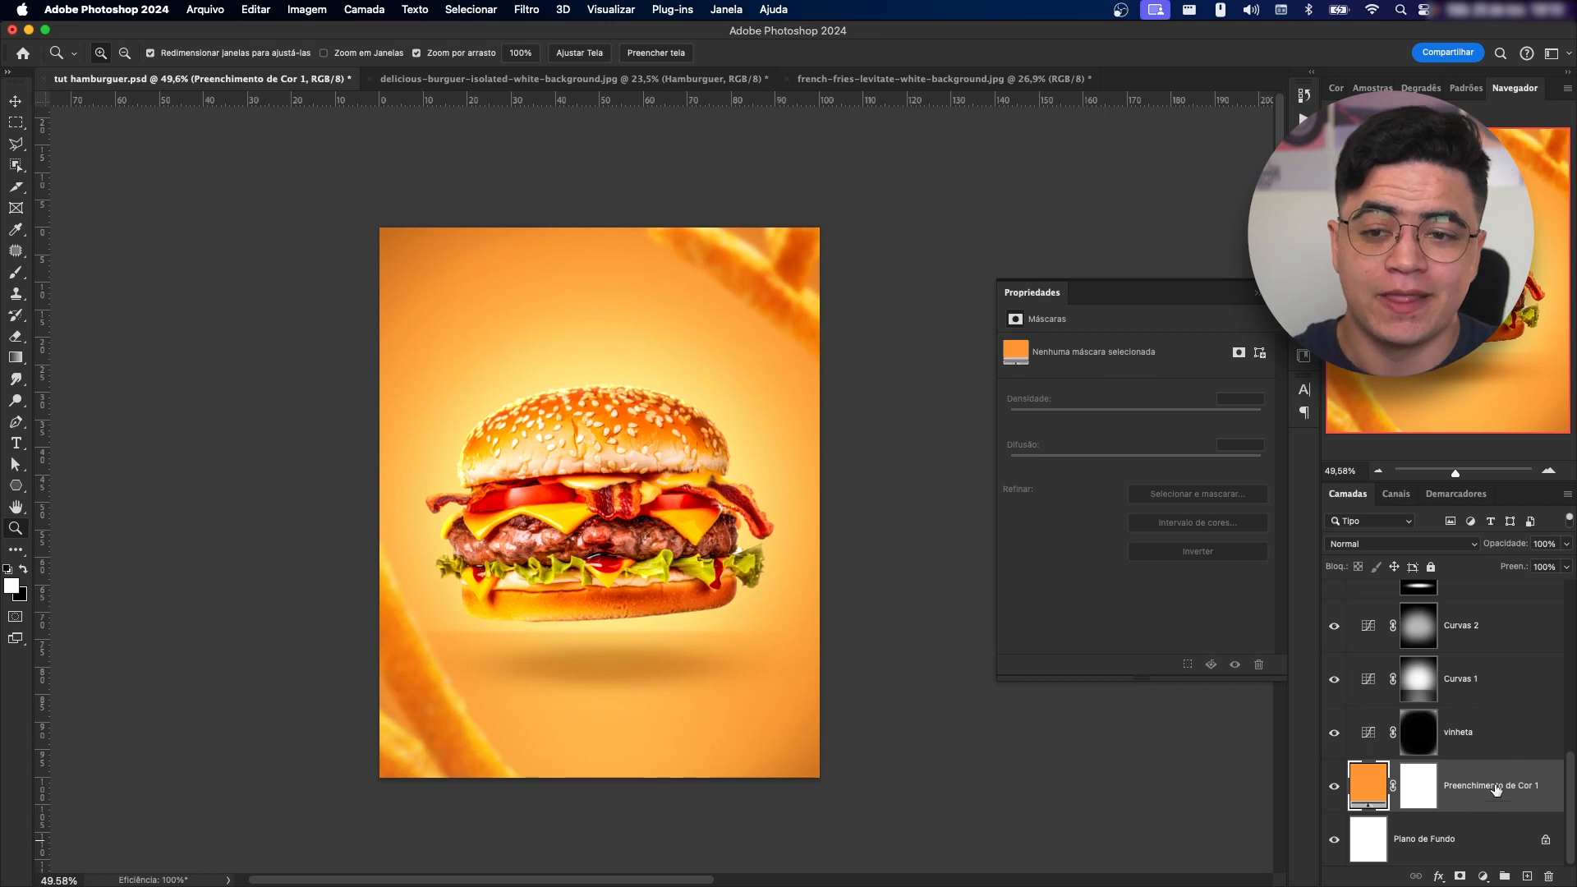
{"action": "left_click", "coordinate": [1492, 743]}
{"action": "scroll", "coordinate": [1522, 766], "scroll_direction": "up", "scroll_amount": 3}
{"action": "left_click", "coordinate": [1517, 719]}
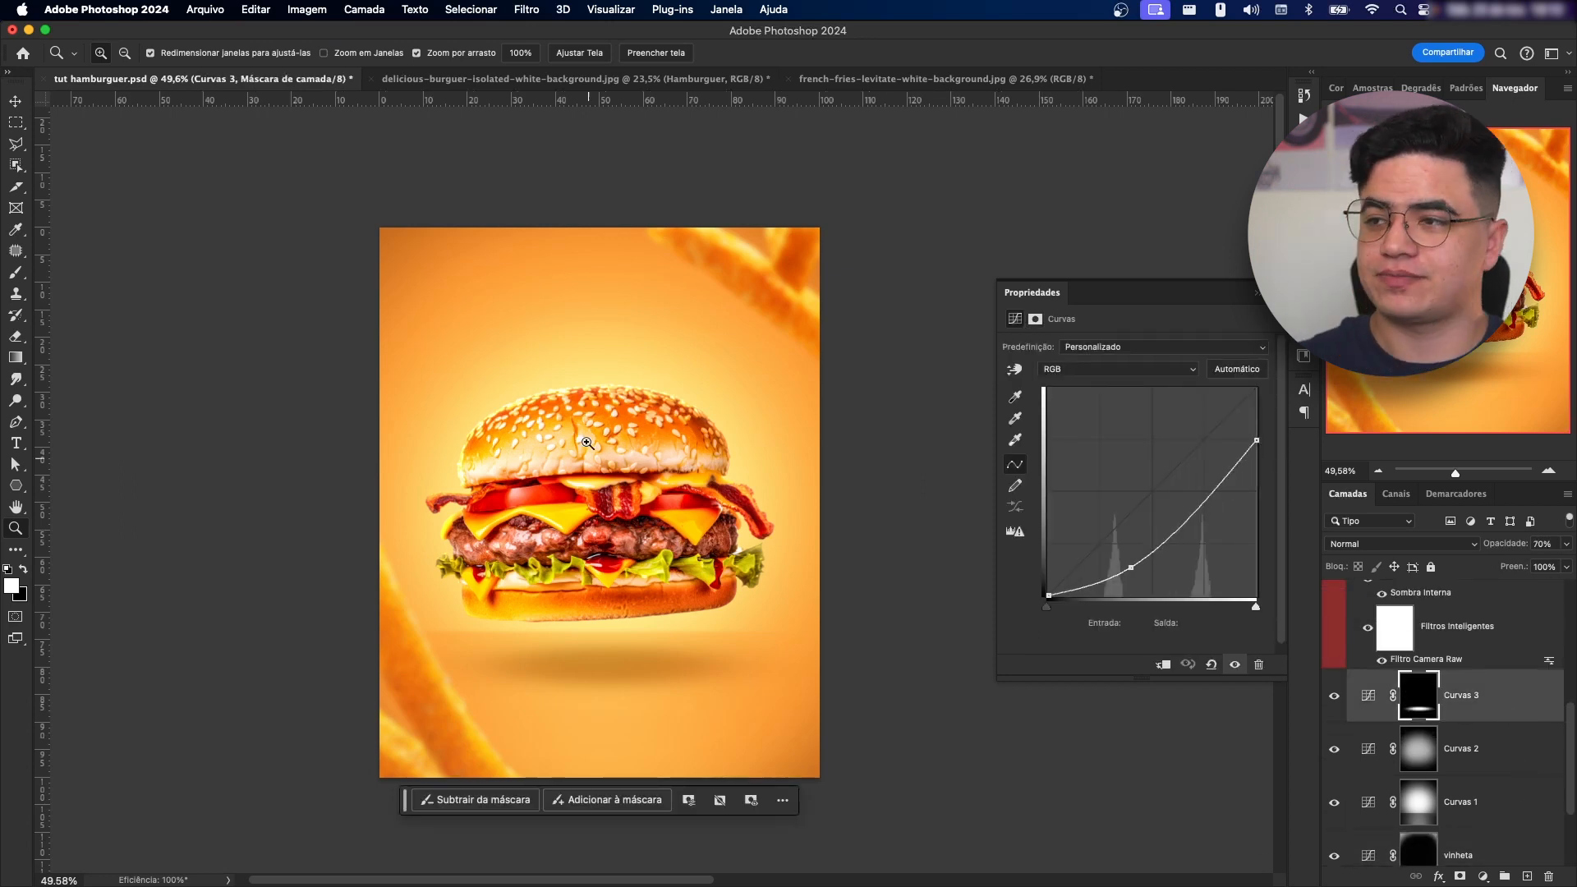
{"action": "key", "text": "t"}
{"action": "left_click", "coordinate": [579, 356]}
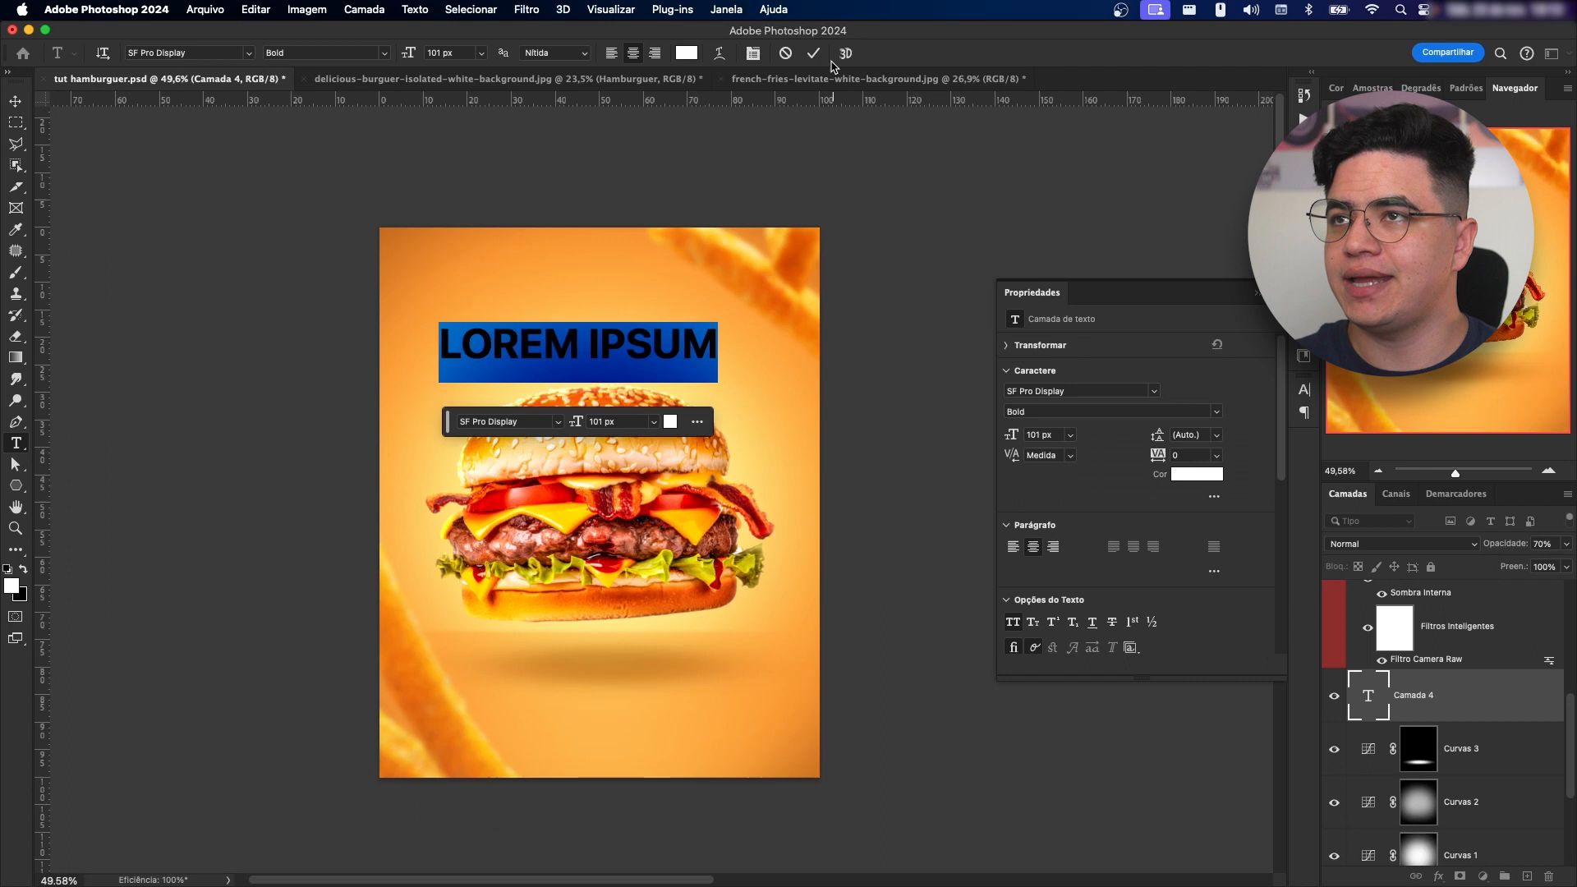
{"action": "type", "text": "SU"}
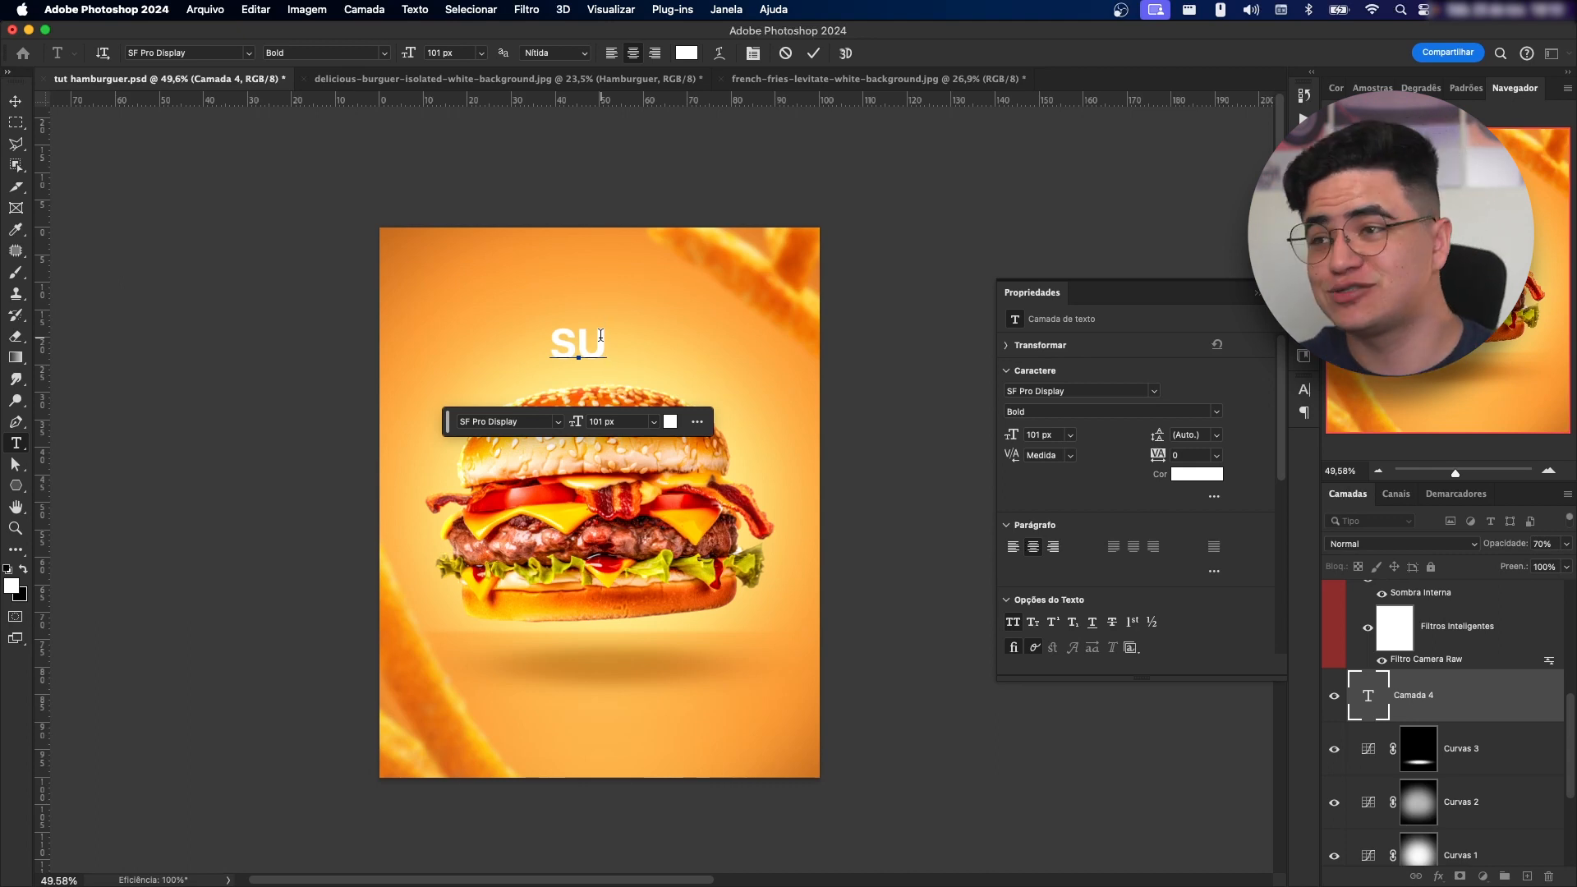
{"action": "type", "text": "CULENT"}
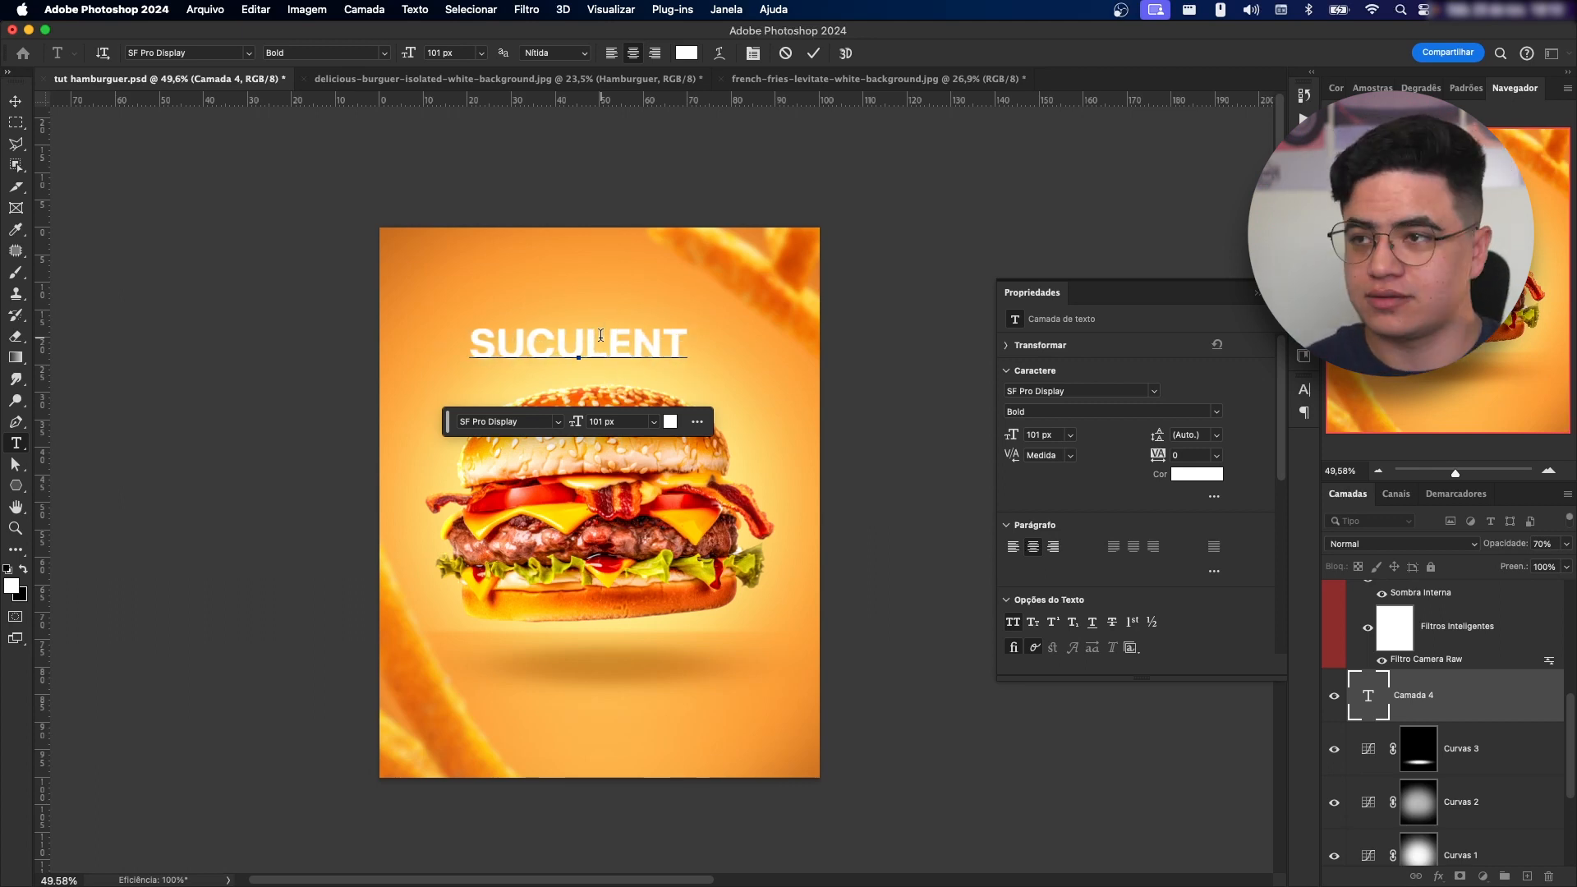
{"action": "key", "text": "BackSpace"}
{"action": "left_click", "coordinate": [813, 53]}
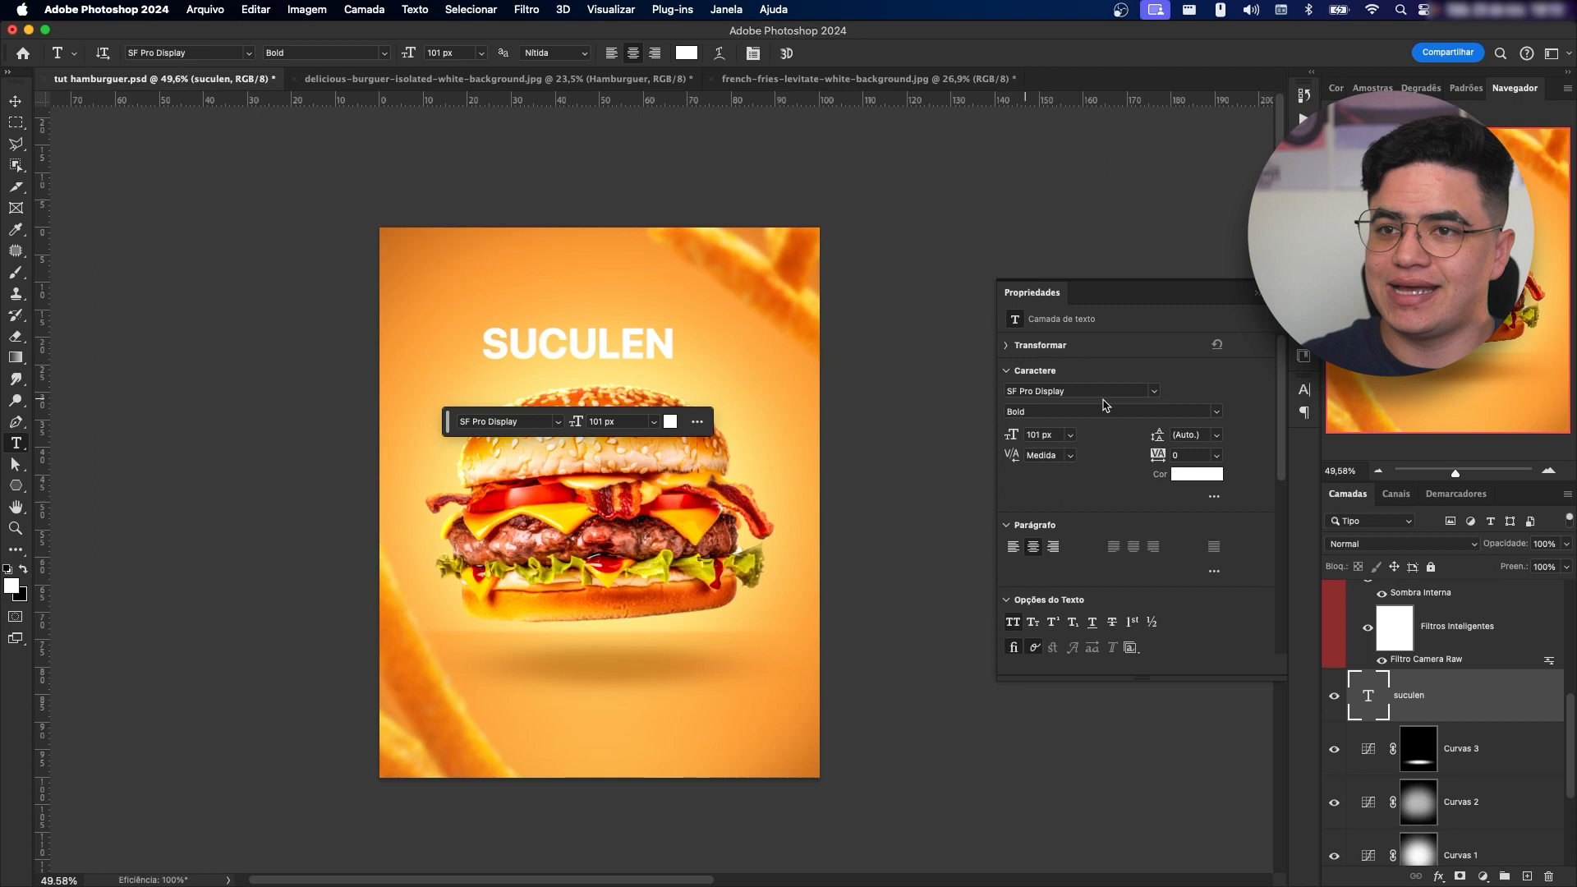
- Recolour the SUCULEN text from the colour picker to a dark burnt orange
{"action": "left_click", "coordinate": [1197, 474]}
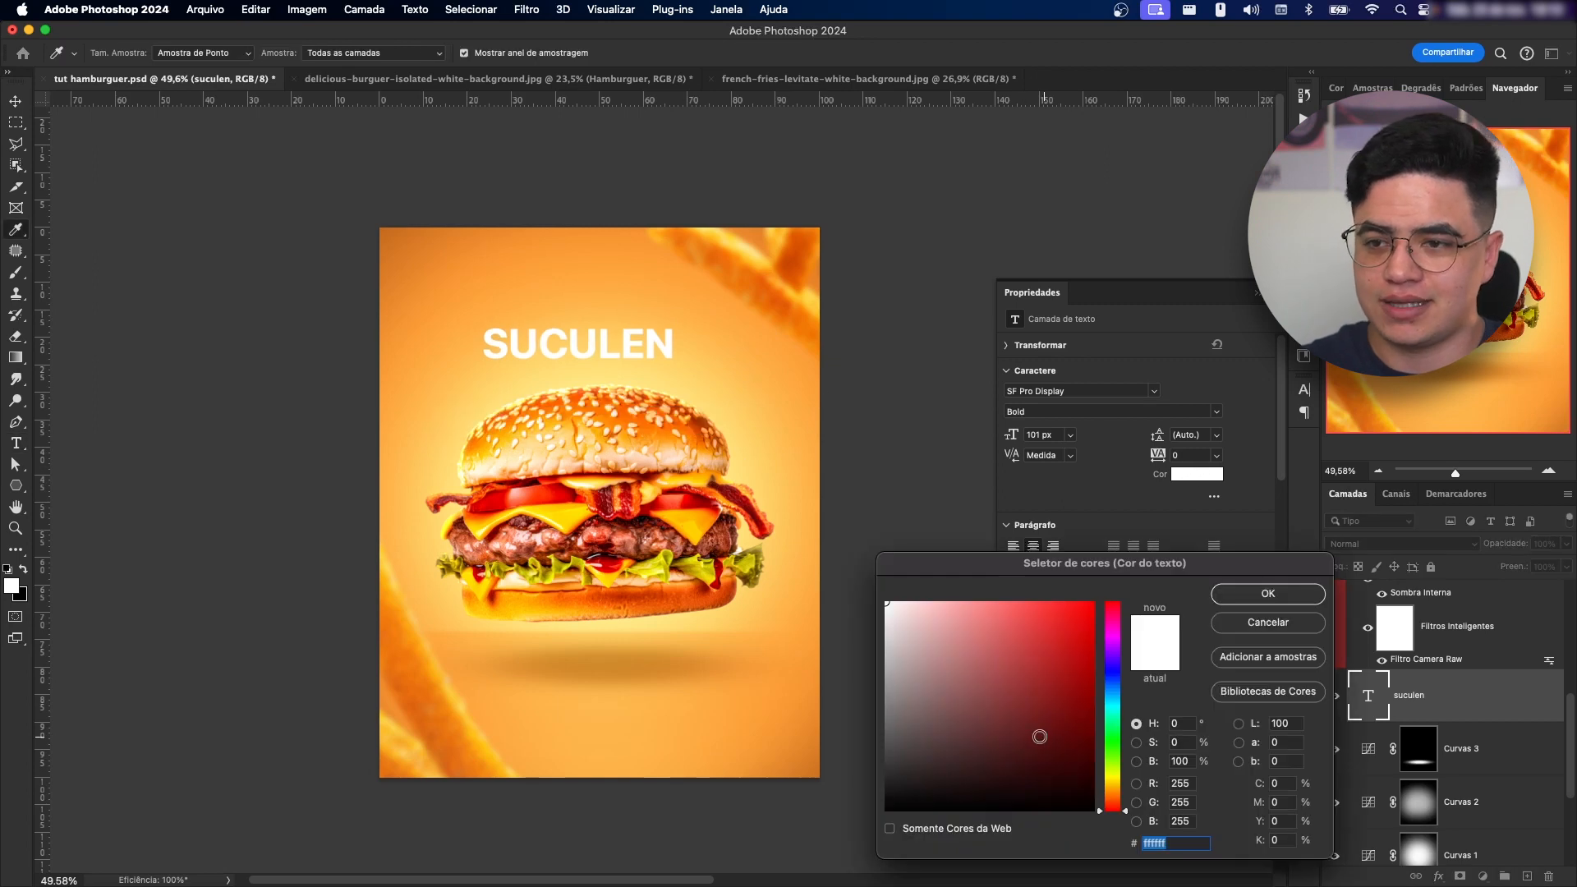
{"action": "left_click", "coordinate": [1112, 798]}
{"action": "left_click", "coordinate": [1050, 613]}
{"action": "left_click_drag", "start_coordinate": [1050, 613], "coordinate": [1076, 661]}
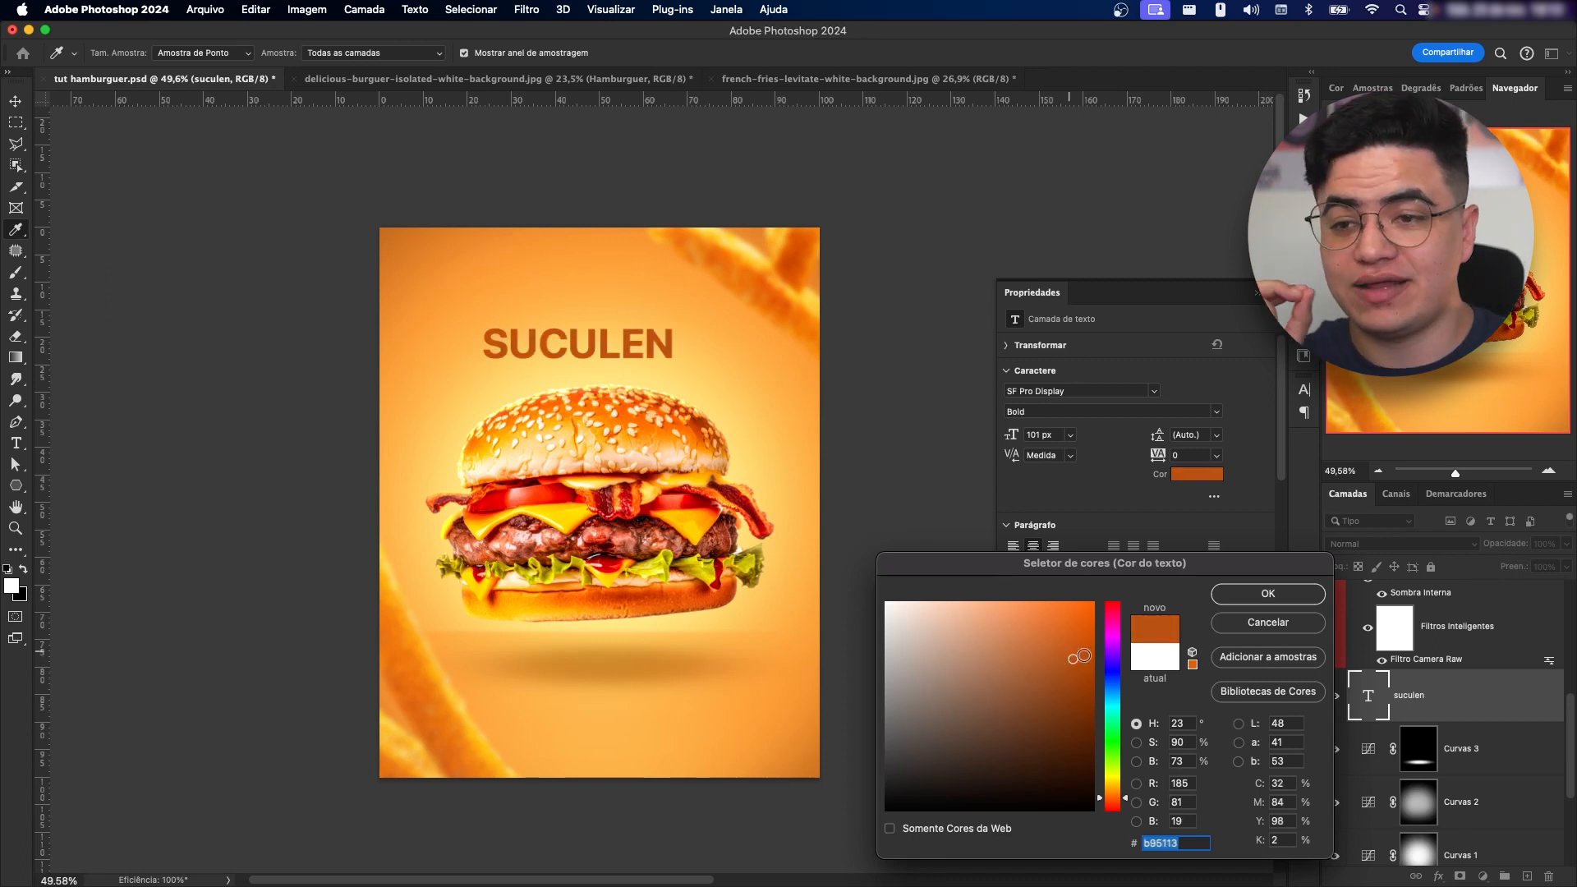
{"action": "left_click_drag", "start_coordinate": [1064, 653], "coordinate": [1062, 655]}
{"action": "left_click", "coordinate": [1283, 595]}
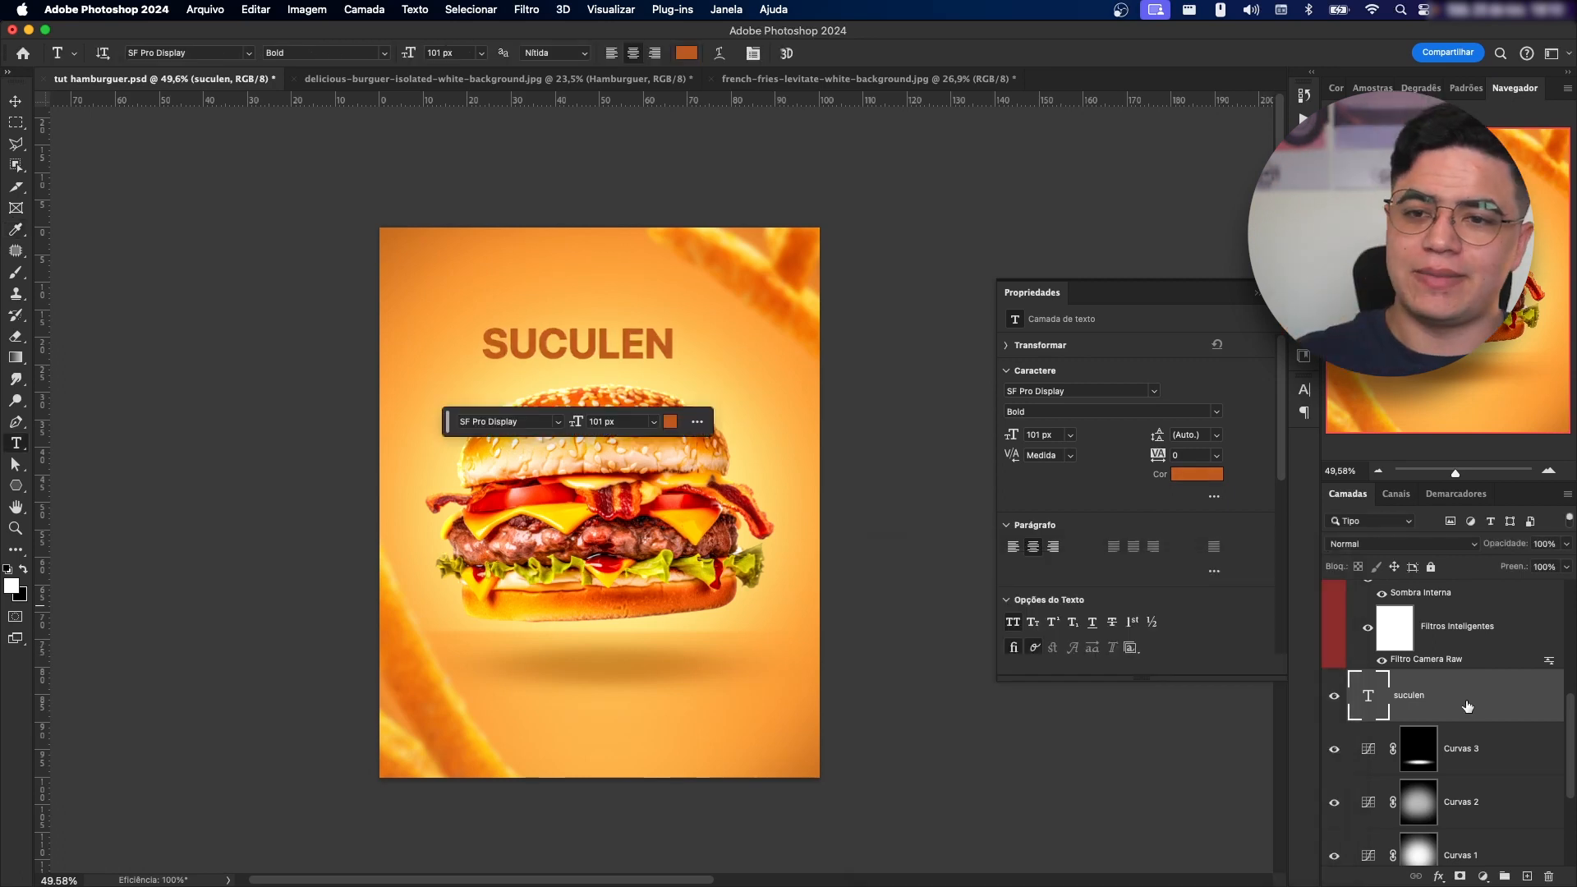
- Scale the SUCULEN text up to 149,01 px and position it so its base sits behind the top bun
{"action": "key", "text": "super+t"}
{"action": "left_click_drag", "start_coordinate": [676, 354], "coordinate": [720, 350]}
{"action": "left_click_drag", "start_coordinate": [665, 326], "coordinate": [686, 356]}
{"action": "left_click", "coordinate": [877, 53]}
- Change the SUCULEN text's font to Chalky Fingers Regular
{"action": "key", "text": "z"}
{"action": "left_click_drag", "start_coordinate": [596, 288], "coordinate": [1098, 465]}
{"action": "left_click", "coordinate": [1155, 392]}
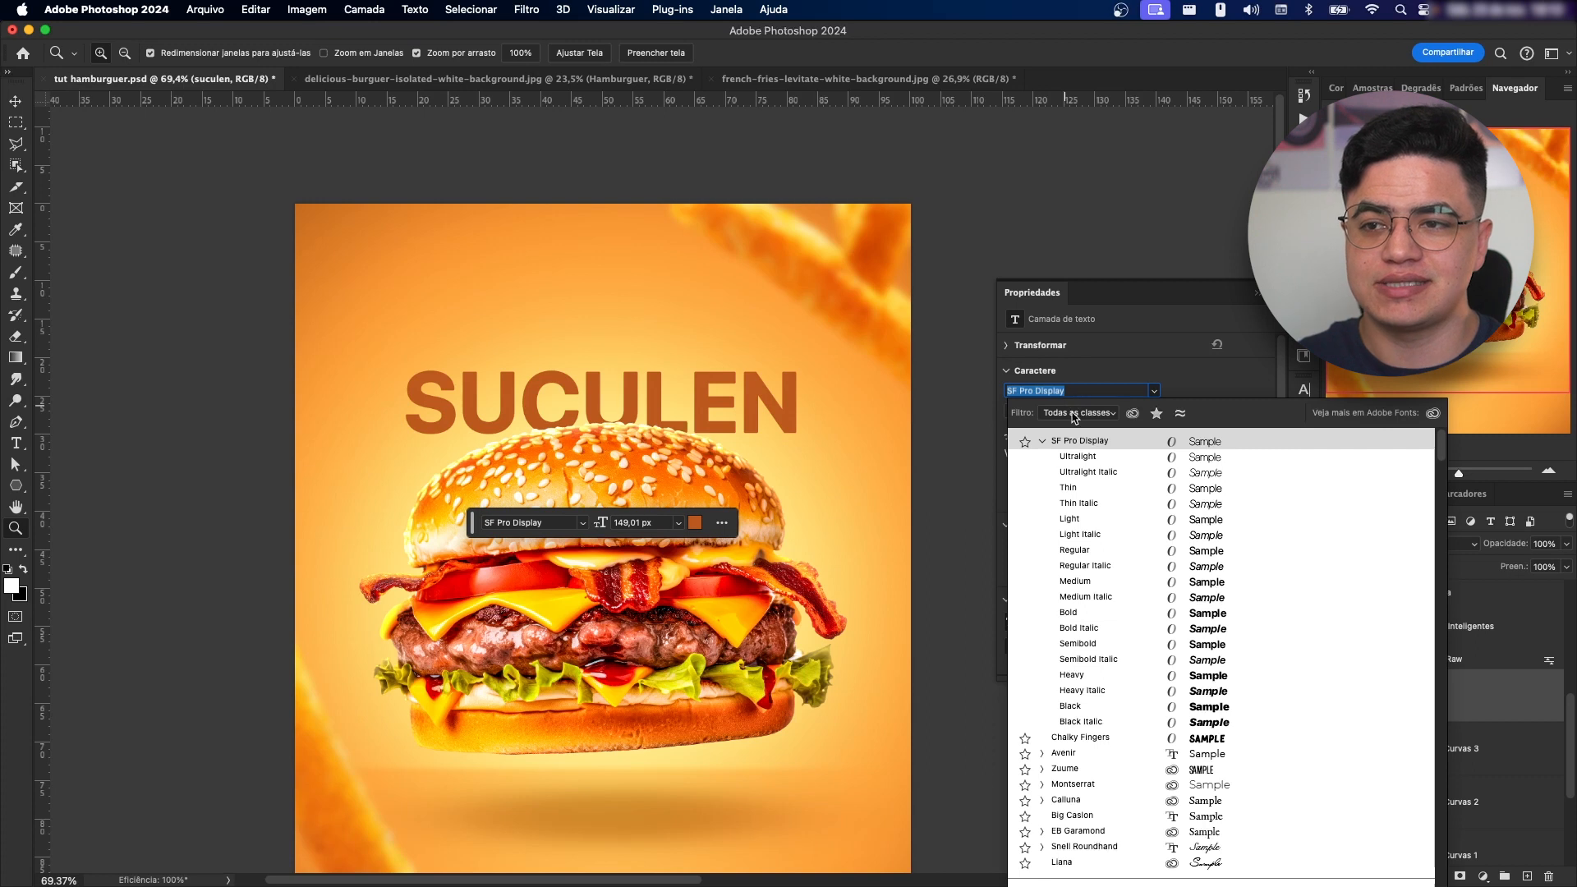
{"action": "type", "text": "c"}
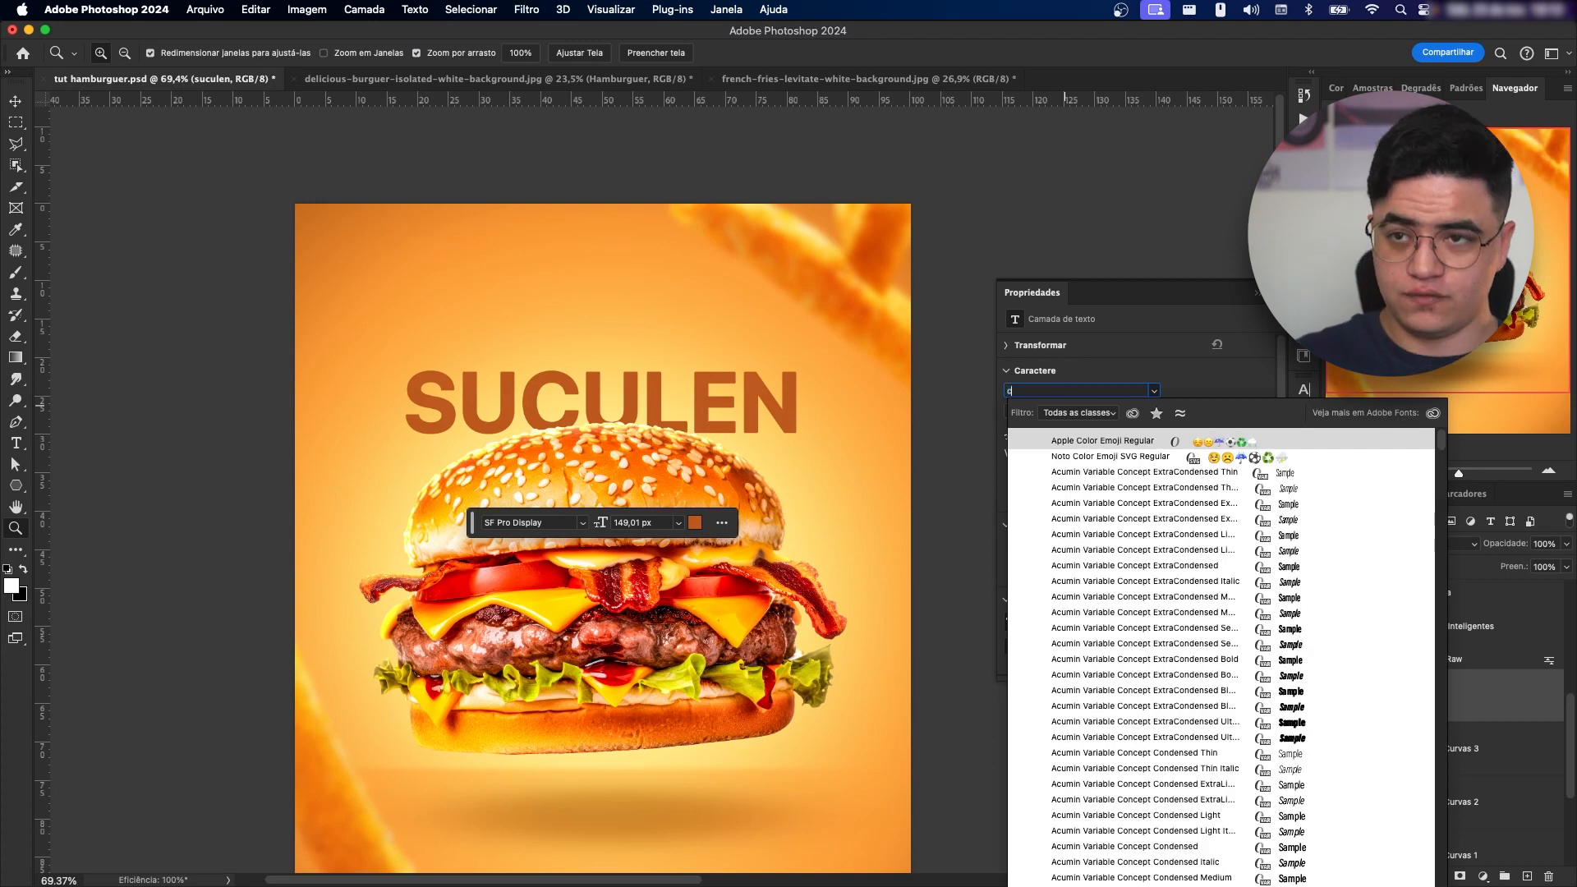
{"action": "type", "text": "halky Fingers"}
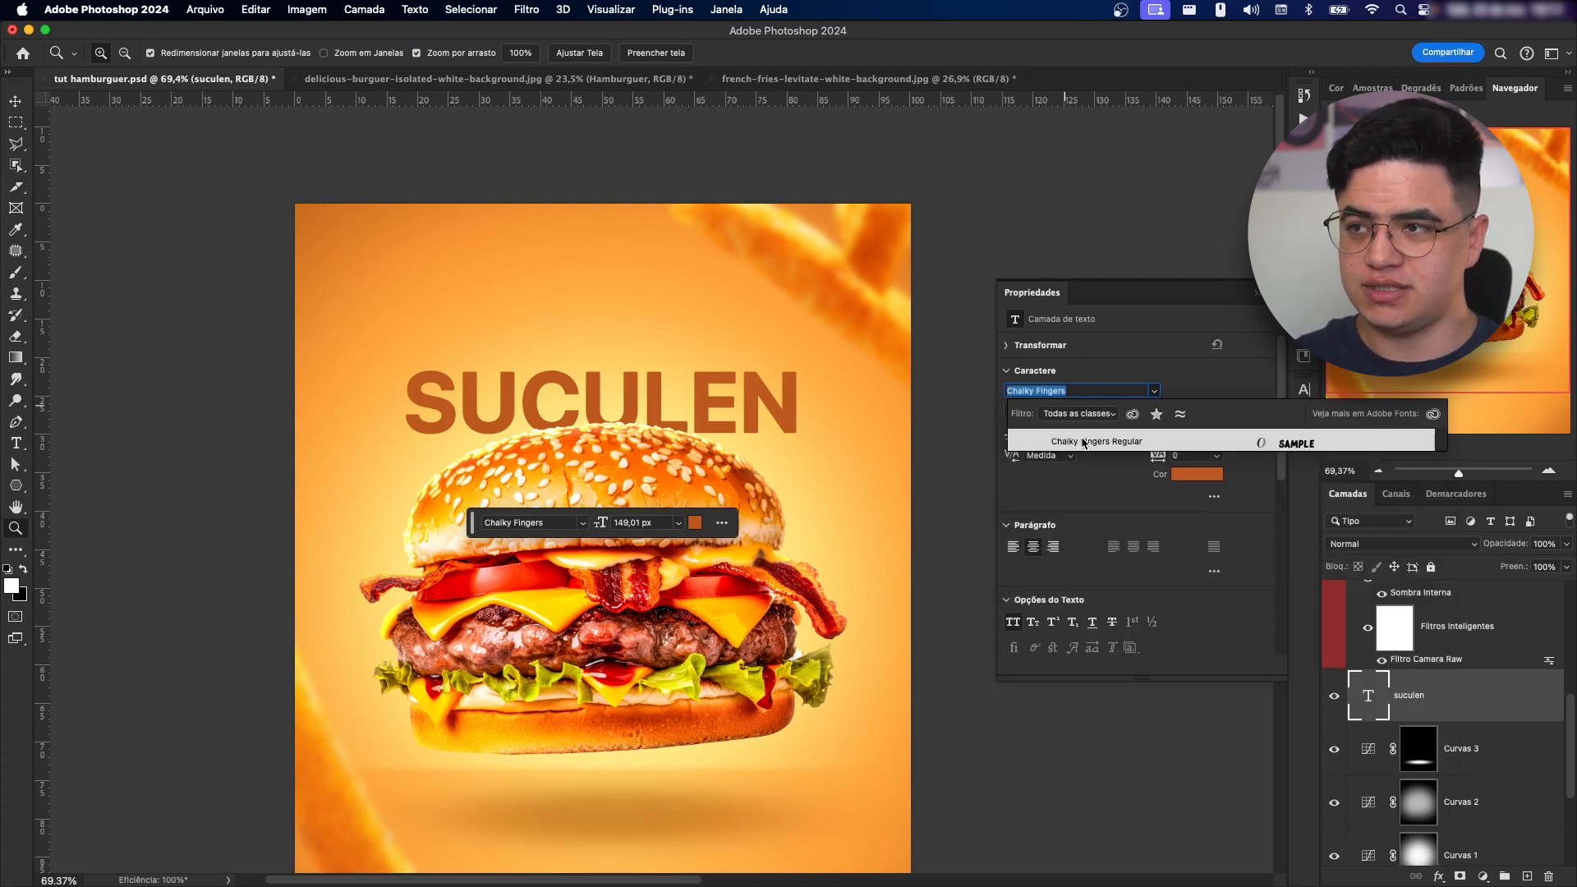
{"action": "left_click", "coordinate": [1078, 443]}
- Set the SUCULEN text's tracking to -90, then enlarge it to 181,09 px with a slight counter-clockwise tilt
{"action": "left_click_drag", "start_coordinate": [678, 378], "coordinate": [688, 371]}
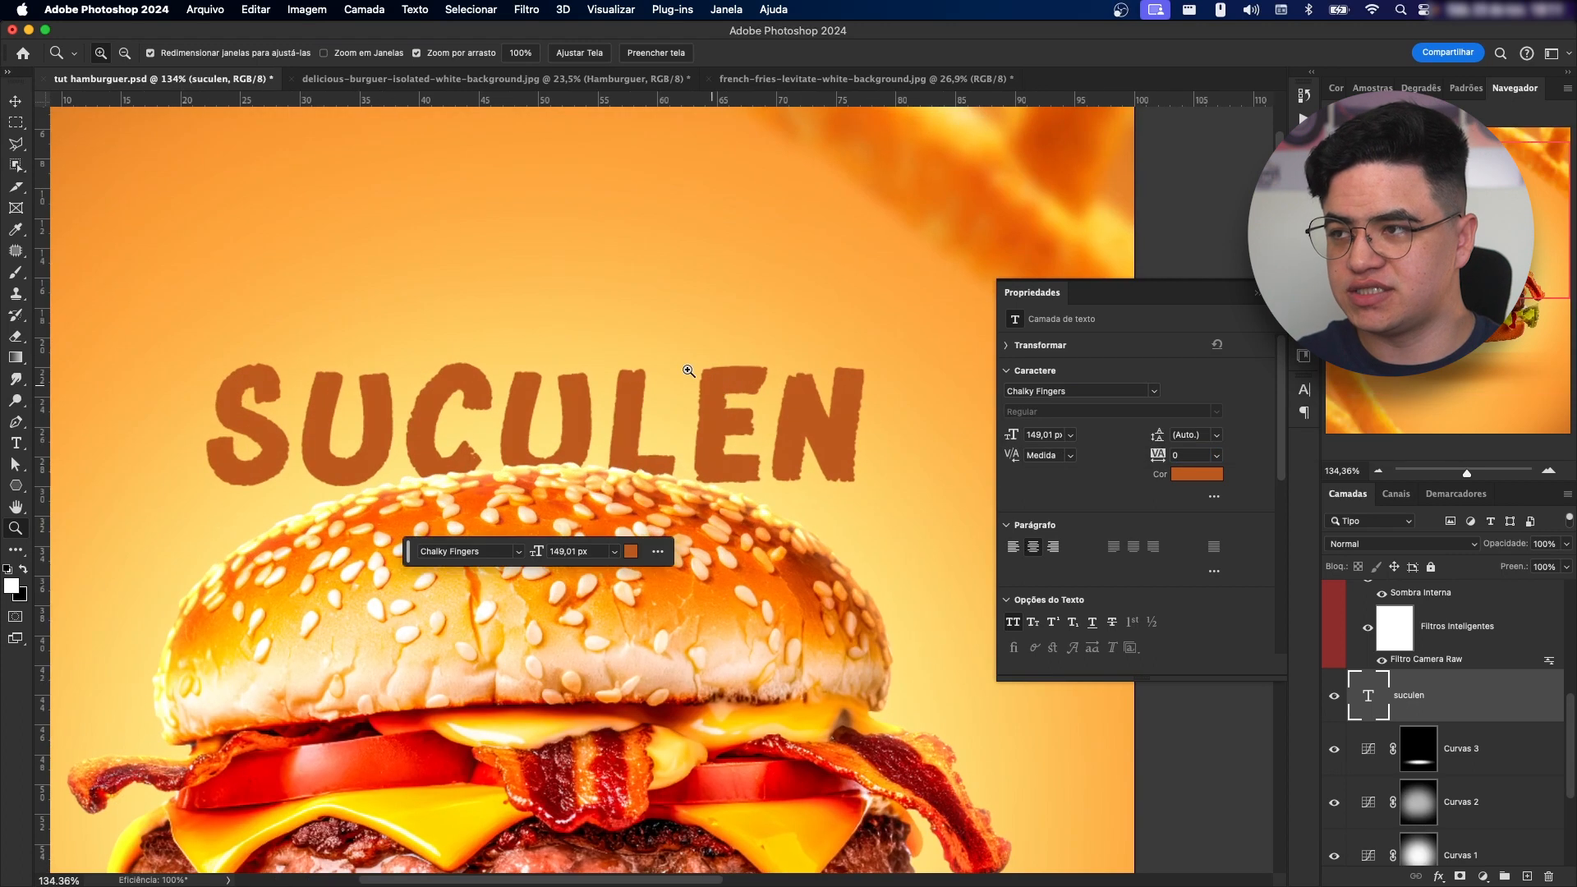
{"action": "left_click", "coordinate": [1192, 455]}
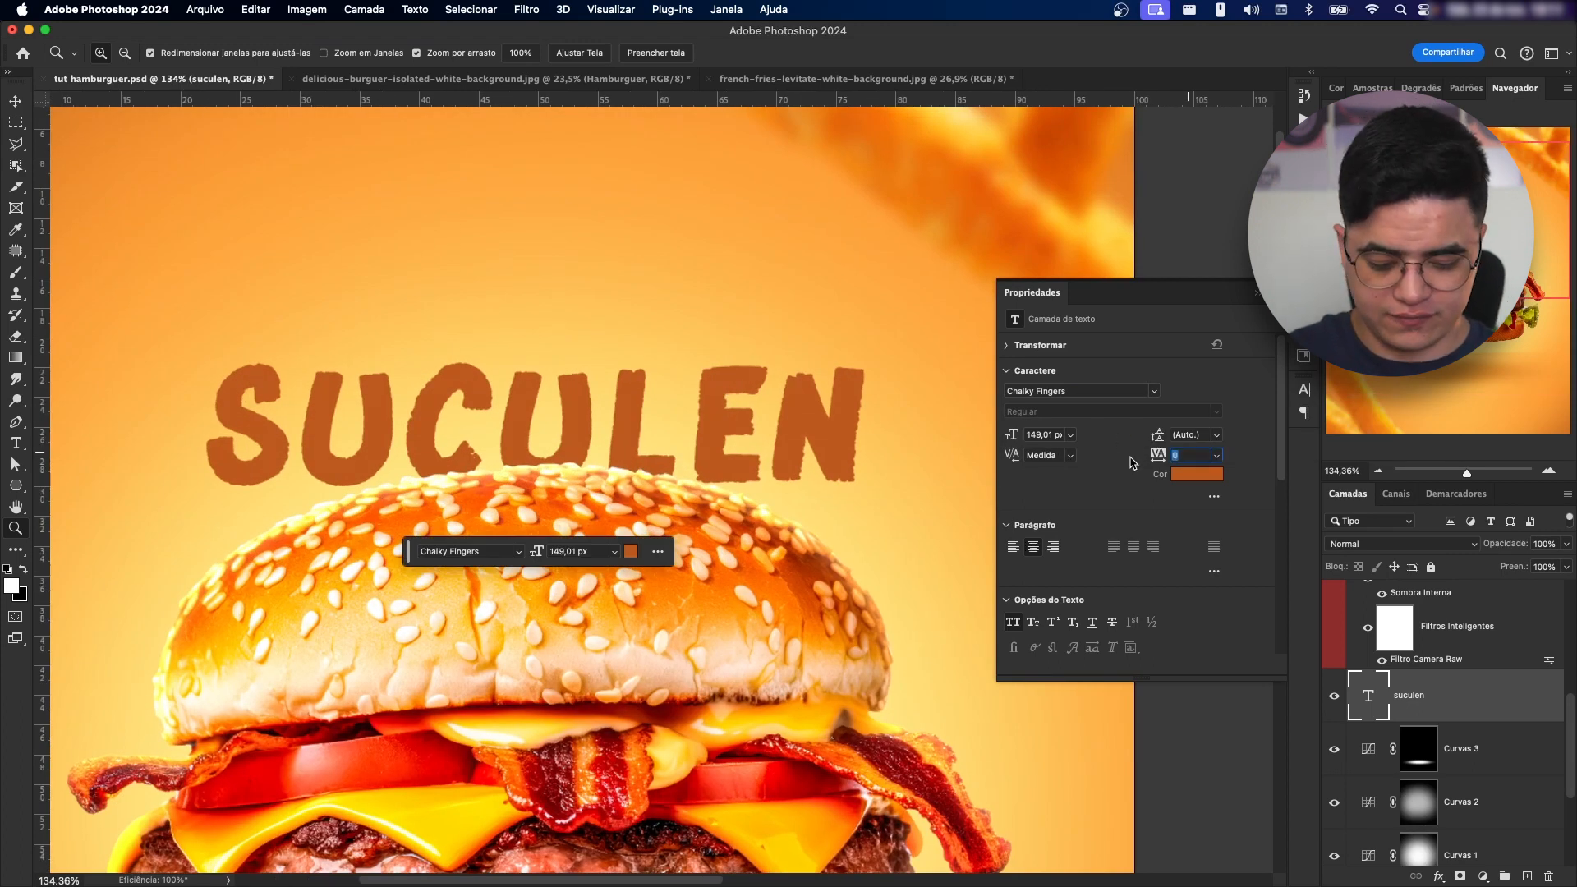
{"action": "type", "text": "-"}
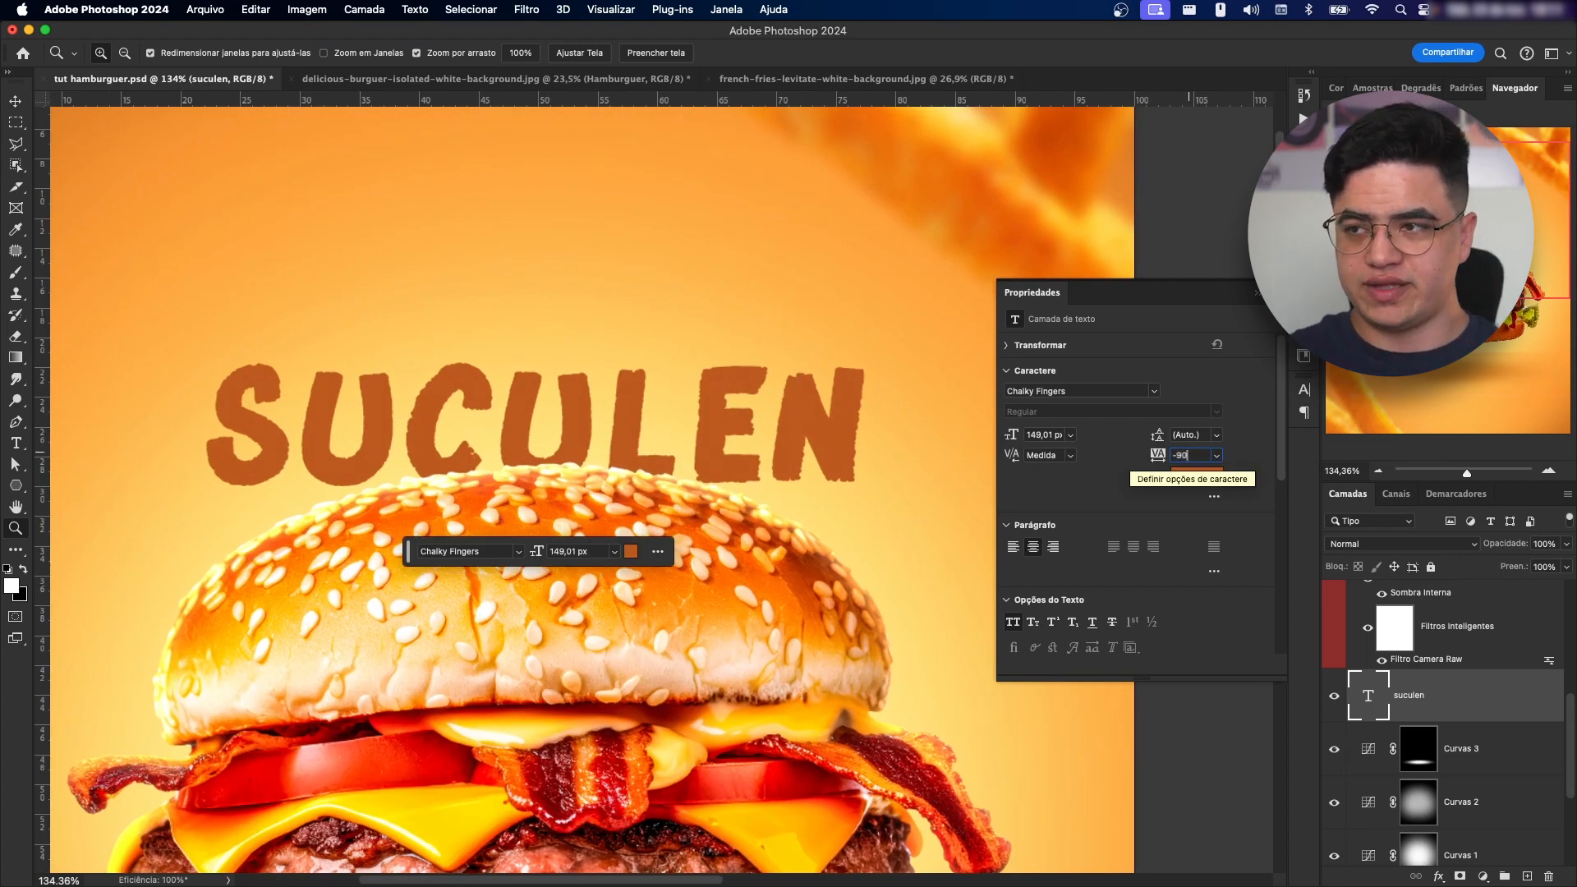
{"action": "type", "text": "90"}
{"action": "key", "text": "Return"}
{"action": "key", "text": "super+t"}
{"action": "left_click_drag", "start_coordinate": [866, 442], "coordinate": [866, 433]}
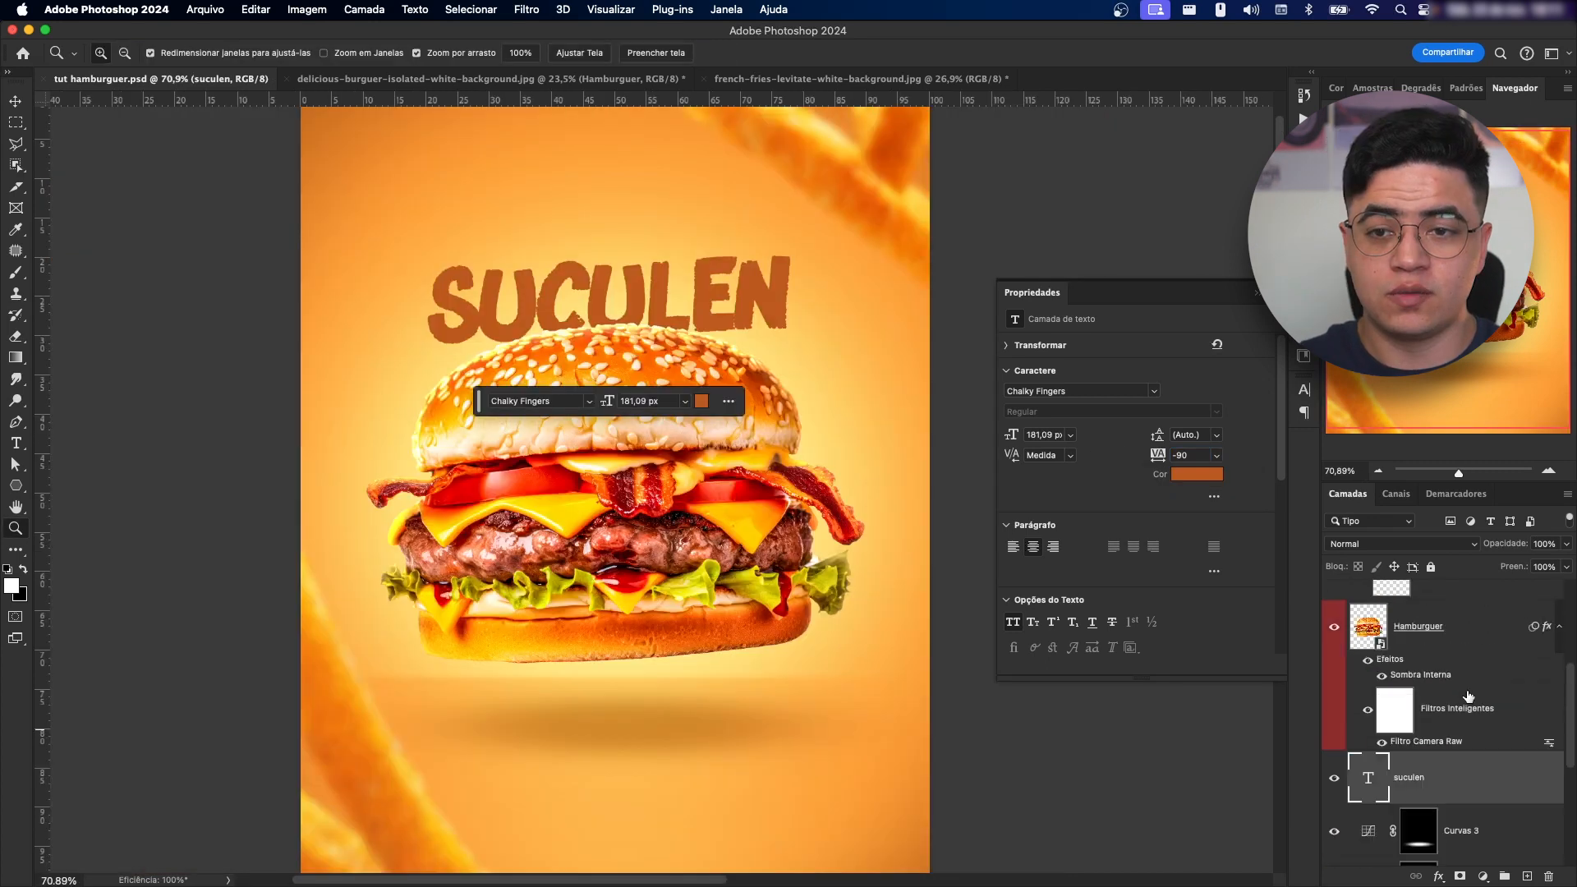
- Add a Curves adjustment clipped to the SUCULEN text layer, raising input 42 to output 108
{"action": "scroll", "coordinate": [1446, 720], "scroll_direction": "down", "scroll_amount": 3}
{"action": "left_click_drag", "start_coordinate": [573, 318], "coordinate": [670, 331]}
{"action": "left_click_drag", "start_coordinate": [776, 235], "coordinate": [578, 341]}
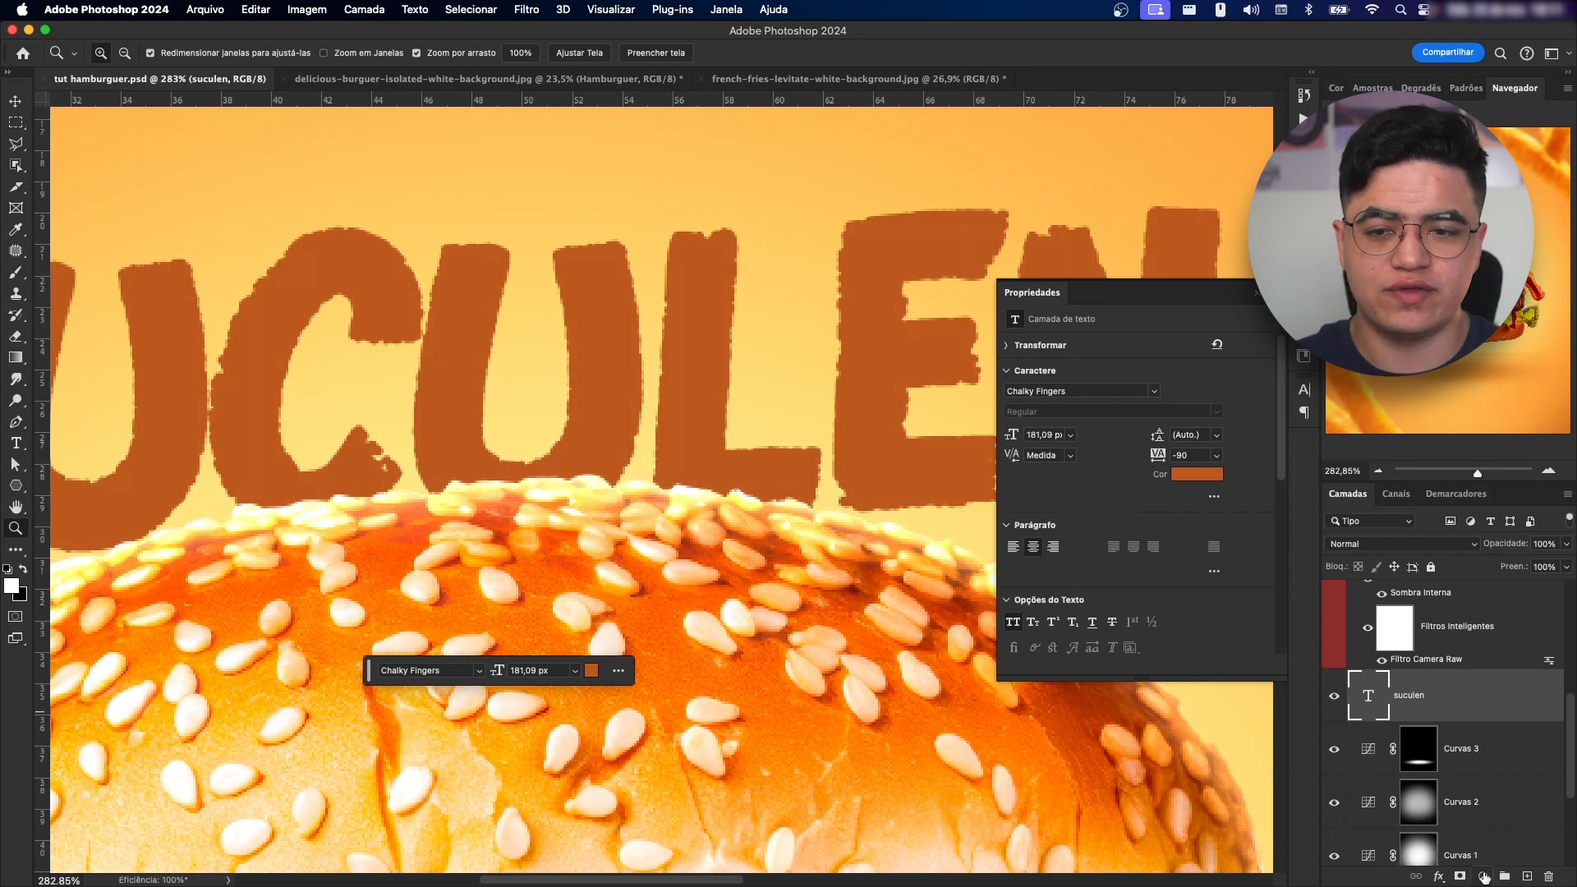
{"action": "left_click", "coordinate": [1485, 877]}
{"action": "left_click", "coordinate": [1401, 698]}
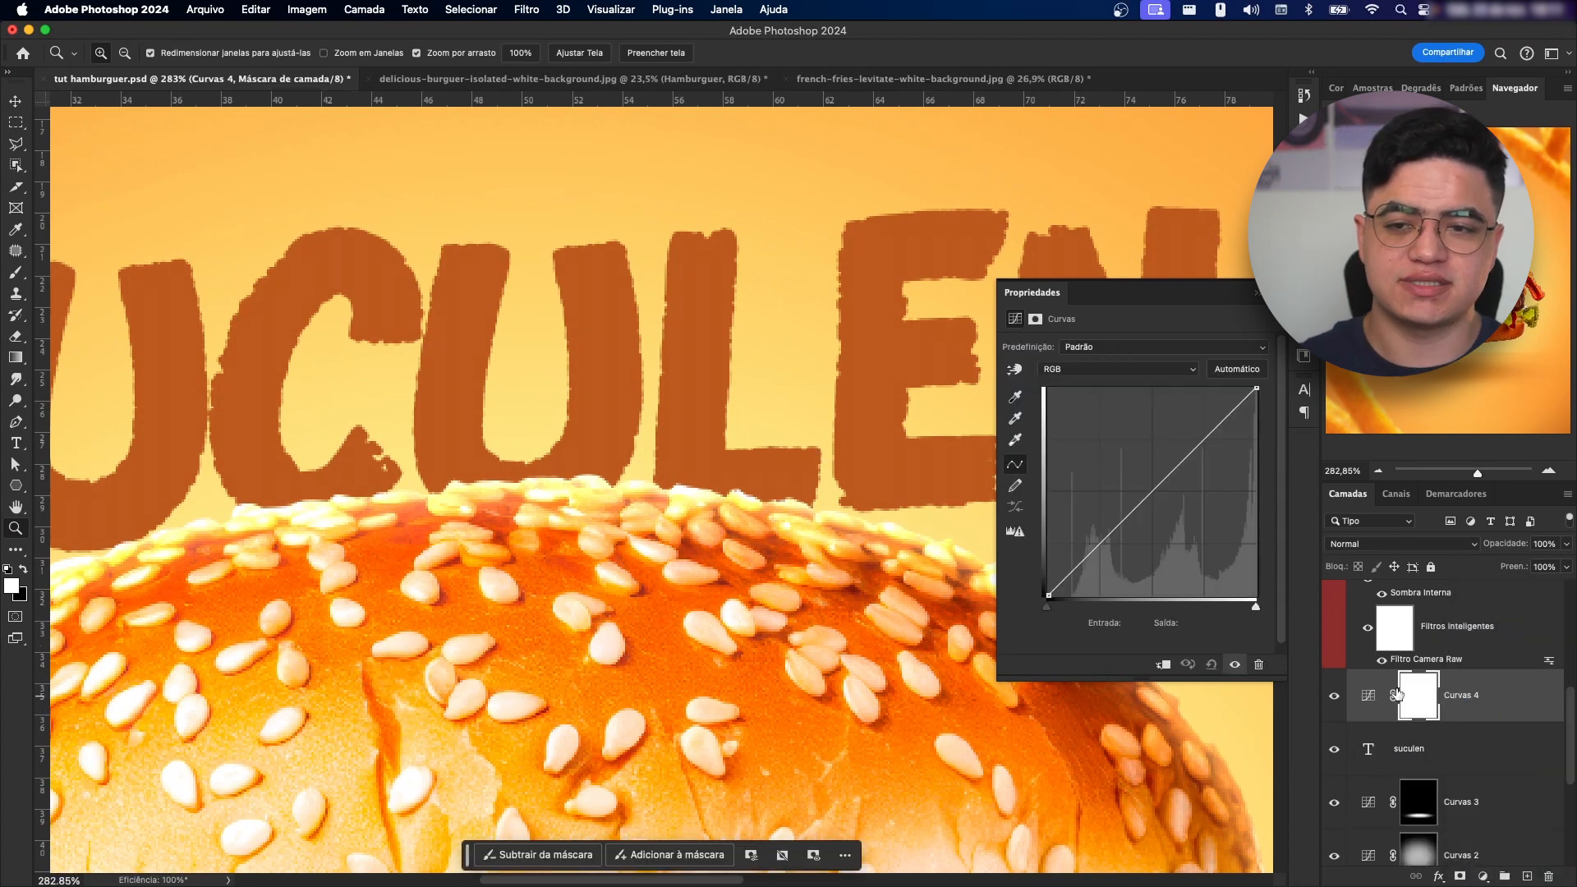
{"action": "left_click", "coordinate": [1458, 716], "text": "alt"}
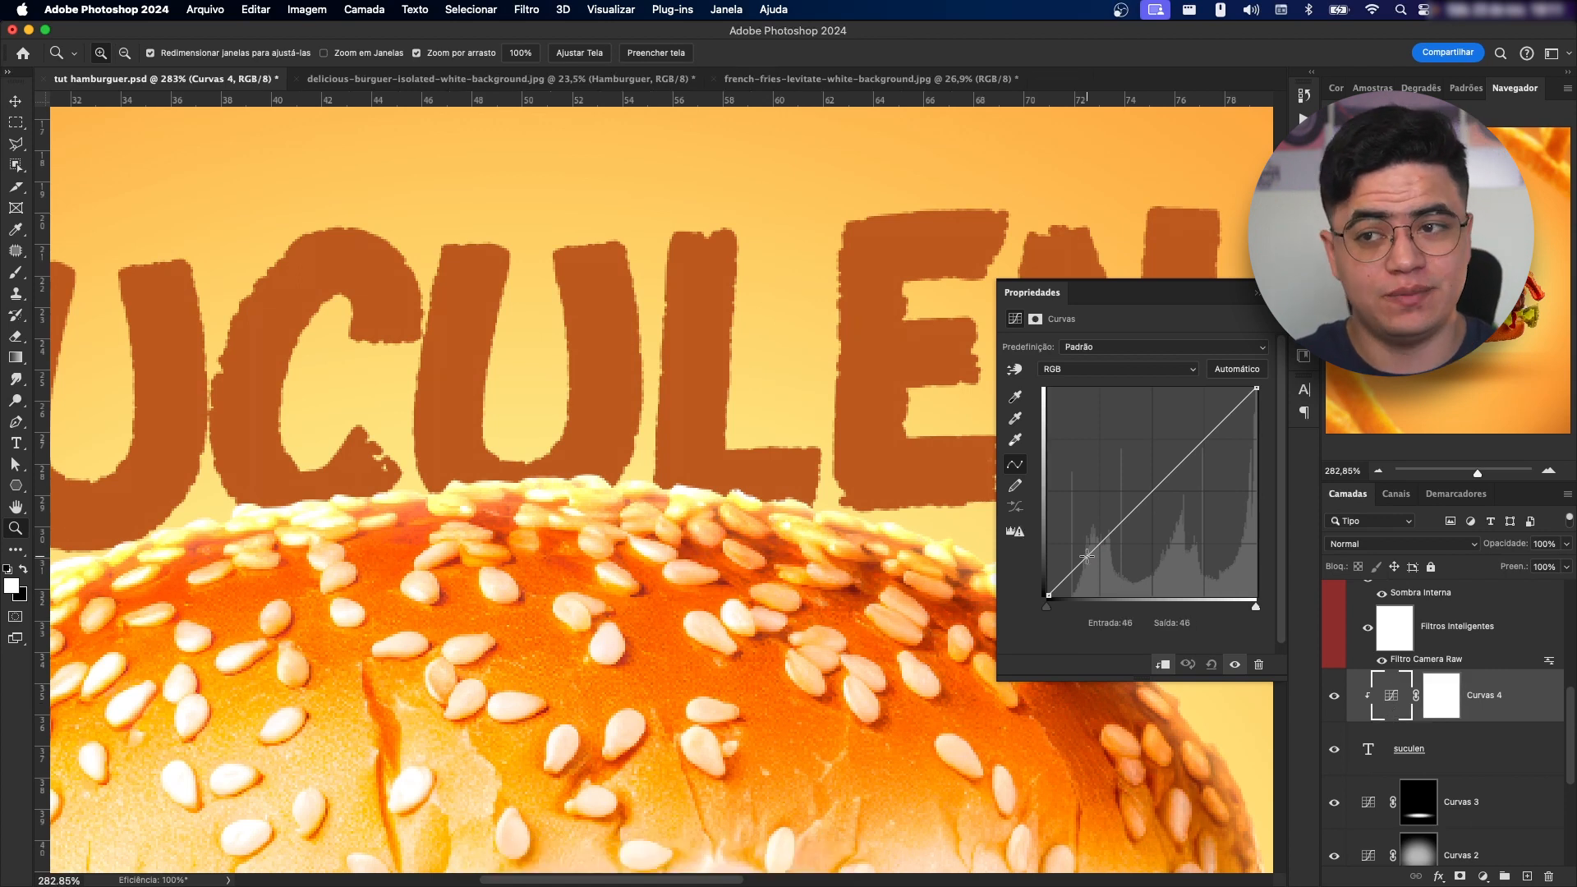
{"action": "left_click_drag", "start_coordinate": [1096, 548], "coordinate": [1081, 505]}
{"action": "left_click_drag", "start_coordinate": [910, 490], "coordinate": [895, 476]}
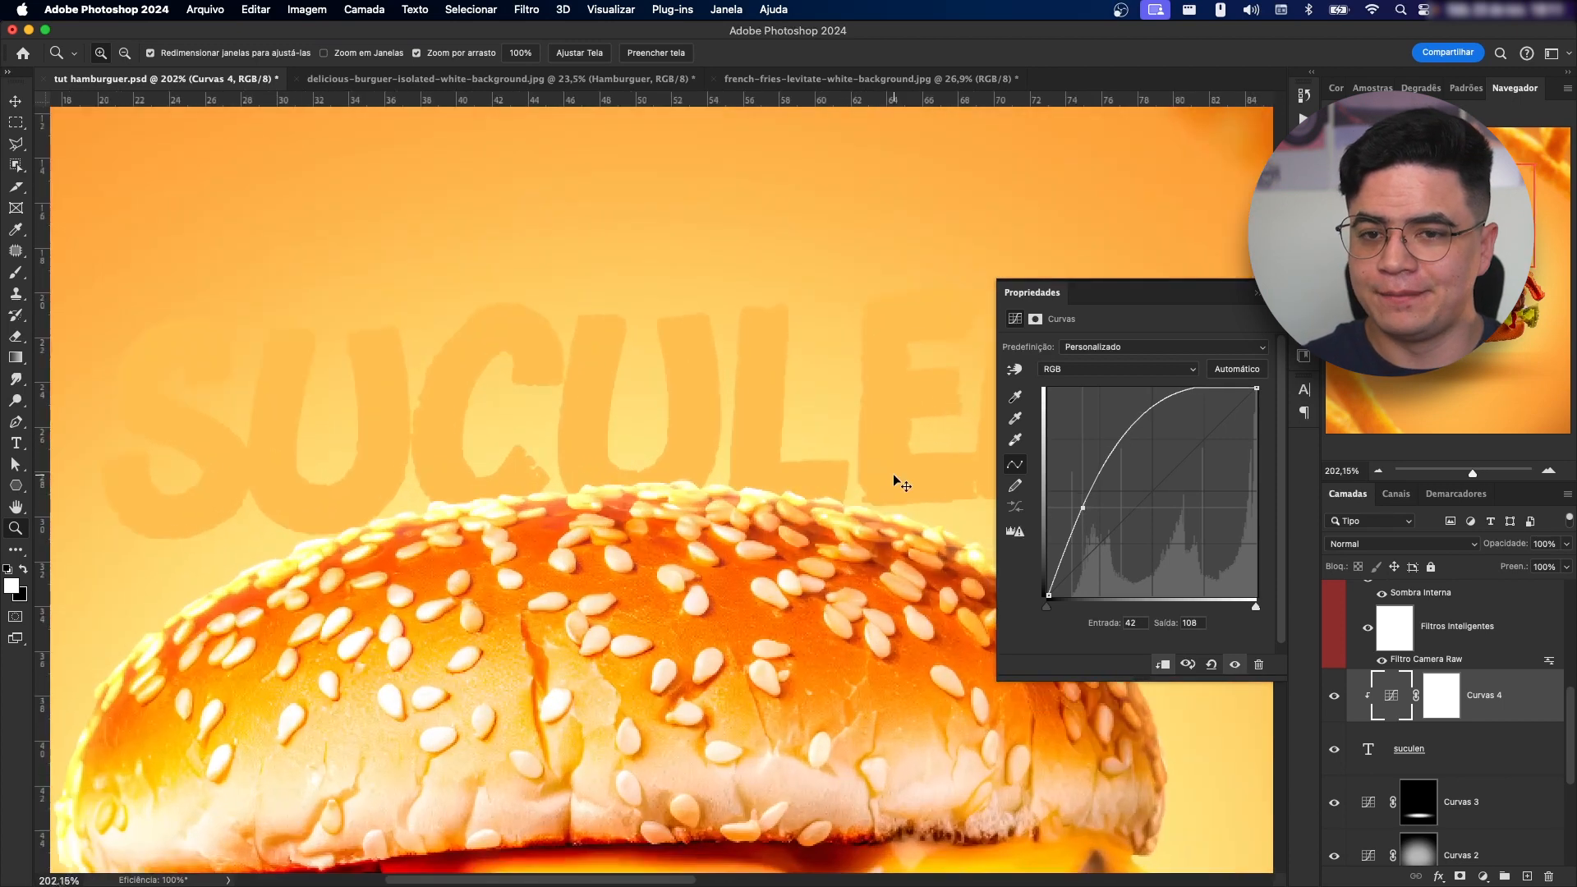
- Invert the Curvas 4 mask and paint white with a soft round brush over the lower middle letters next to the bun
{"action": "left_click", "coordinate": [1442, 696]}
{"action": "key", "text": "super+i"}
{"action": "key", "text": "b"}
{"action": "right_click", "coordinate": [724, 566]}
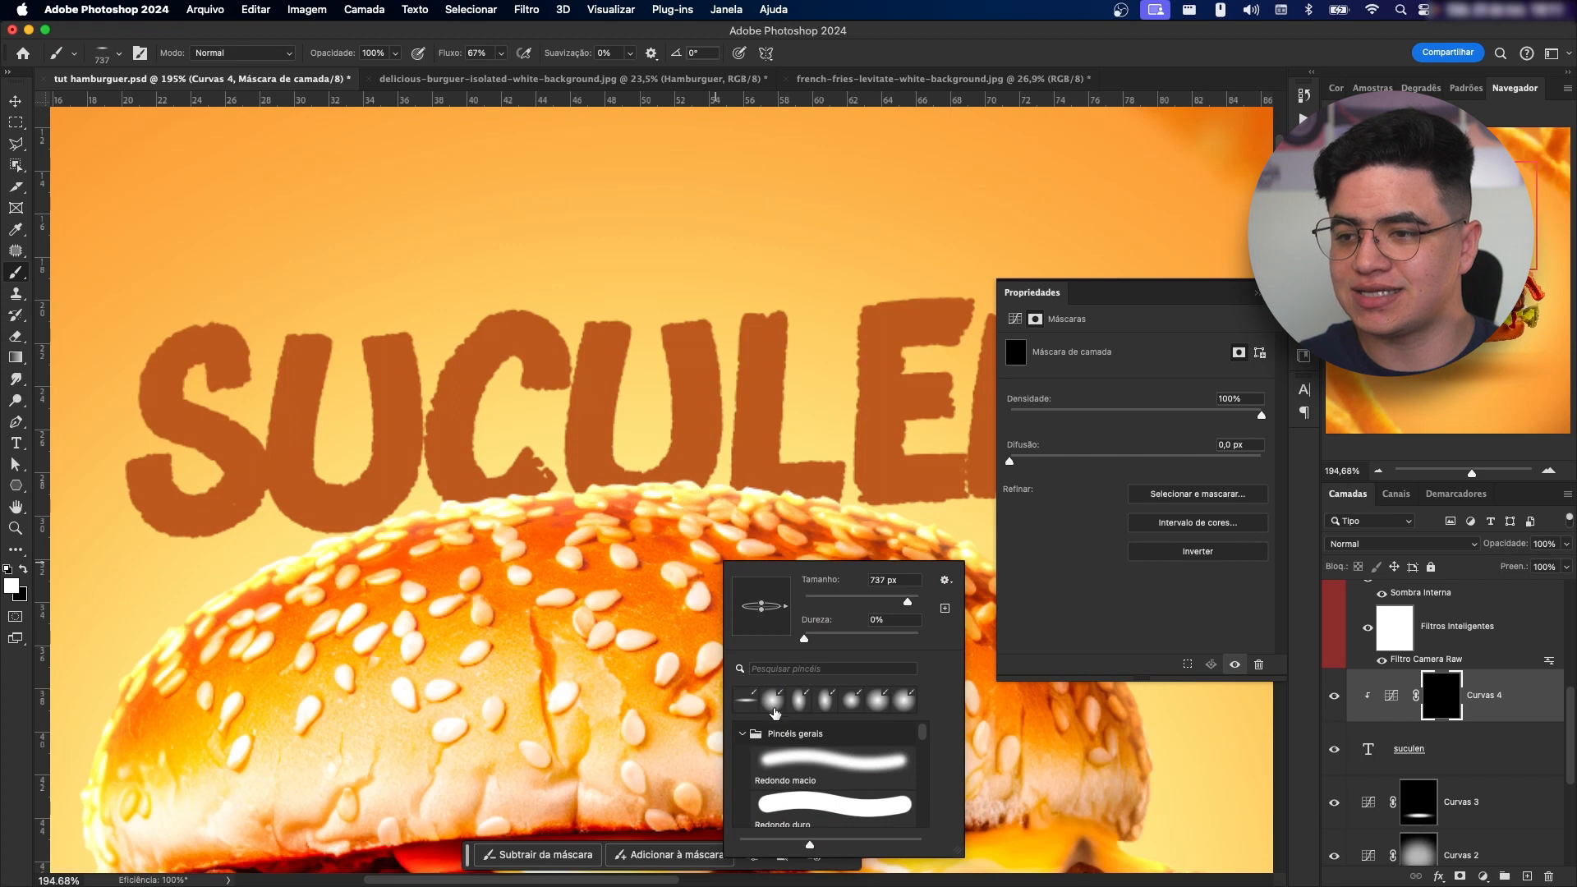
{"action": "left_click", "coordinate": [777, 711]}
{"action": "left_click_drag", "start_coordinate": [573, 520], "coordinate": [493, 530]}
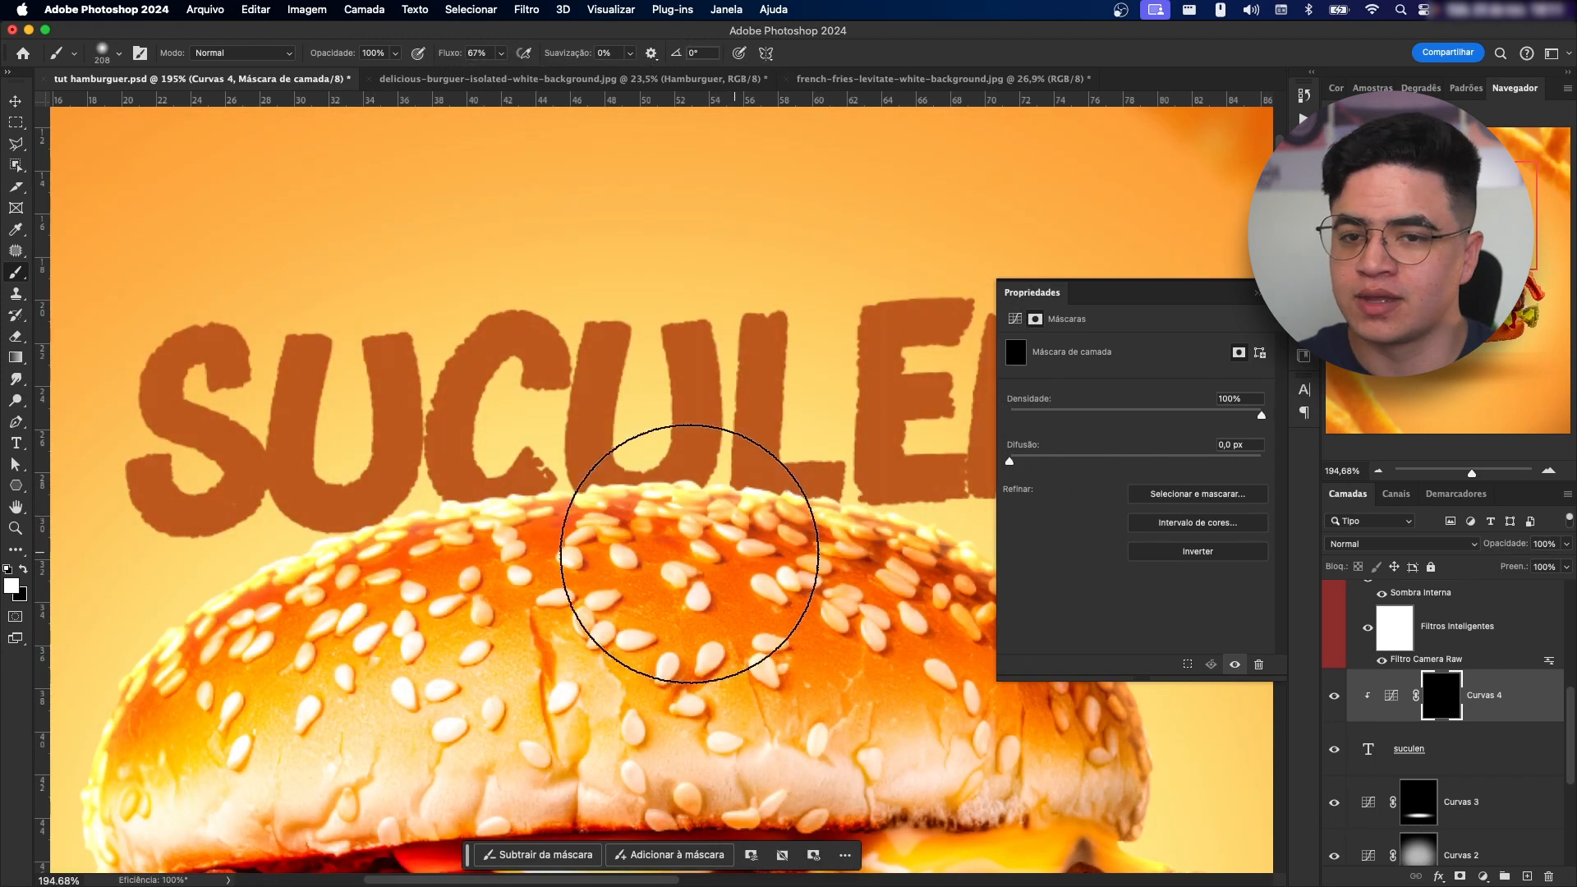
{"action": "mouse_move", "coordinate": [441, 616]}
{"action": "left_mouse_down"}
{"action": "mouse_move", "coordinate": [616, 600]}
{"action": "mouse_move", "coordinate": [898, 705]}
{"action": "mouse_move", "coordinate": [737, 603]}
{"action": "mouse_move", "coordinate": [416, 633]}
{"action": "mouse_move", "coordinate": [781, 633]}
{"action": "mouse_move", "coordinate": [342, 662]}
{"action": "left_mouse_up"}
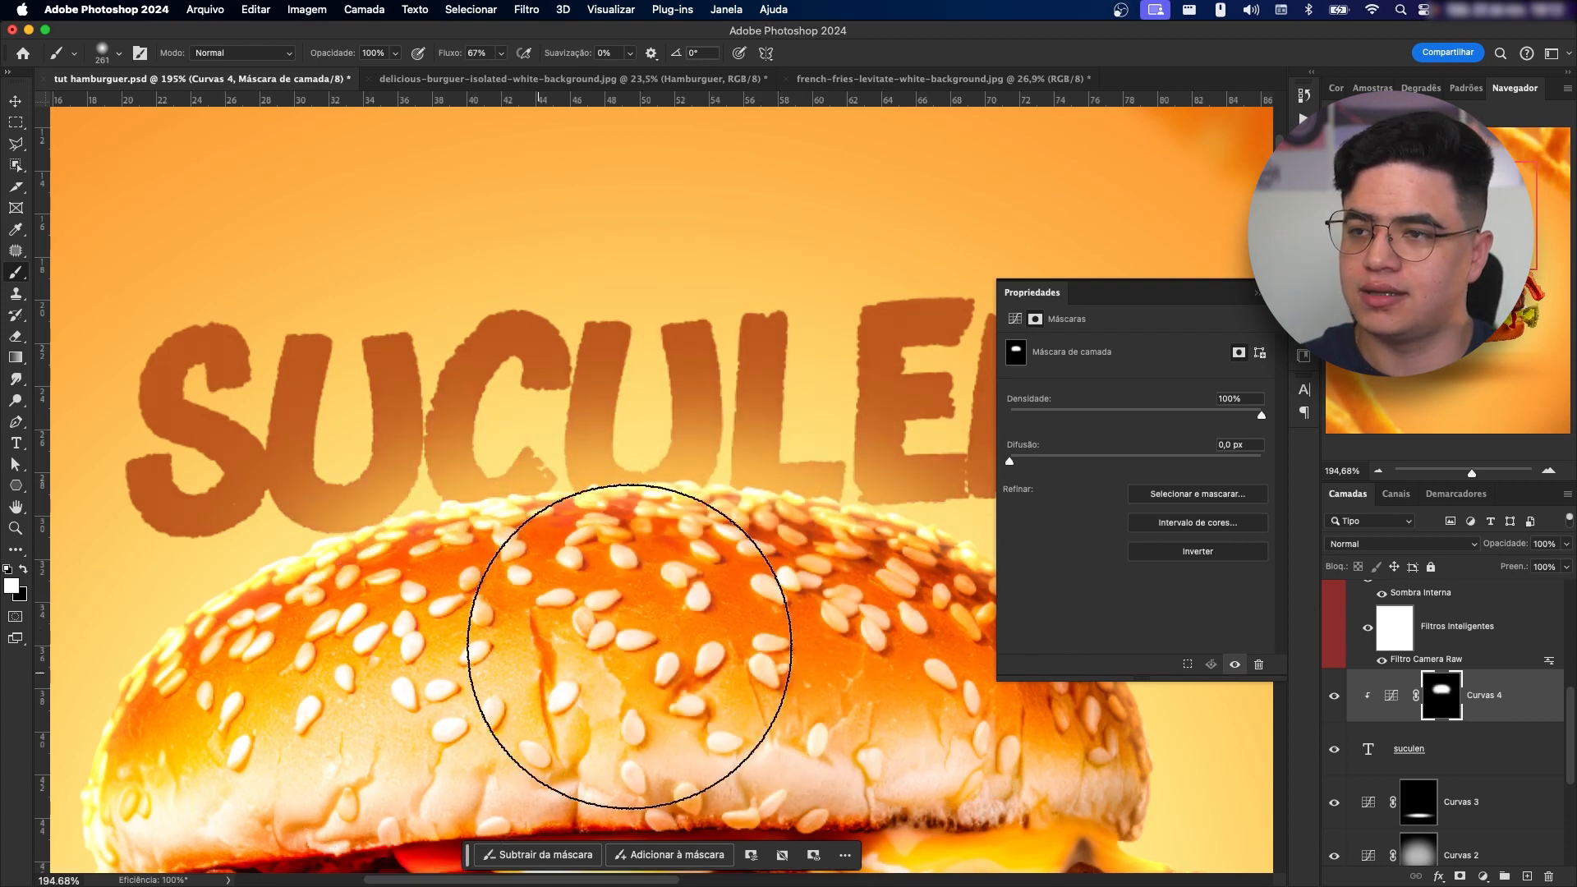
- Compare the SUCULEN text with and without the Curvas 4 glow
{"action": "key", "text": "z"}
{"action": "left_click_drag", "start_coordinate": [682, 645], "coordinate": [587, 649]}
{"action": "left_click_drag", "start_coordinate": [728, 660], "coordinate": [674, 450]}
{"action": "left_click_drag", "start_coordinate": [511, 551], "coordinate": [517, 551]}
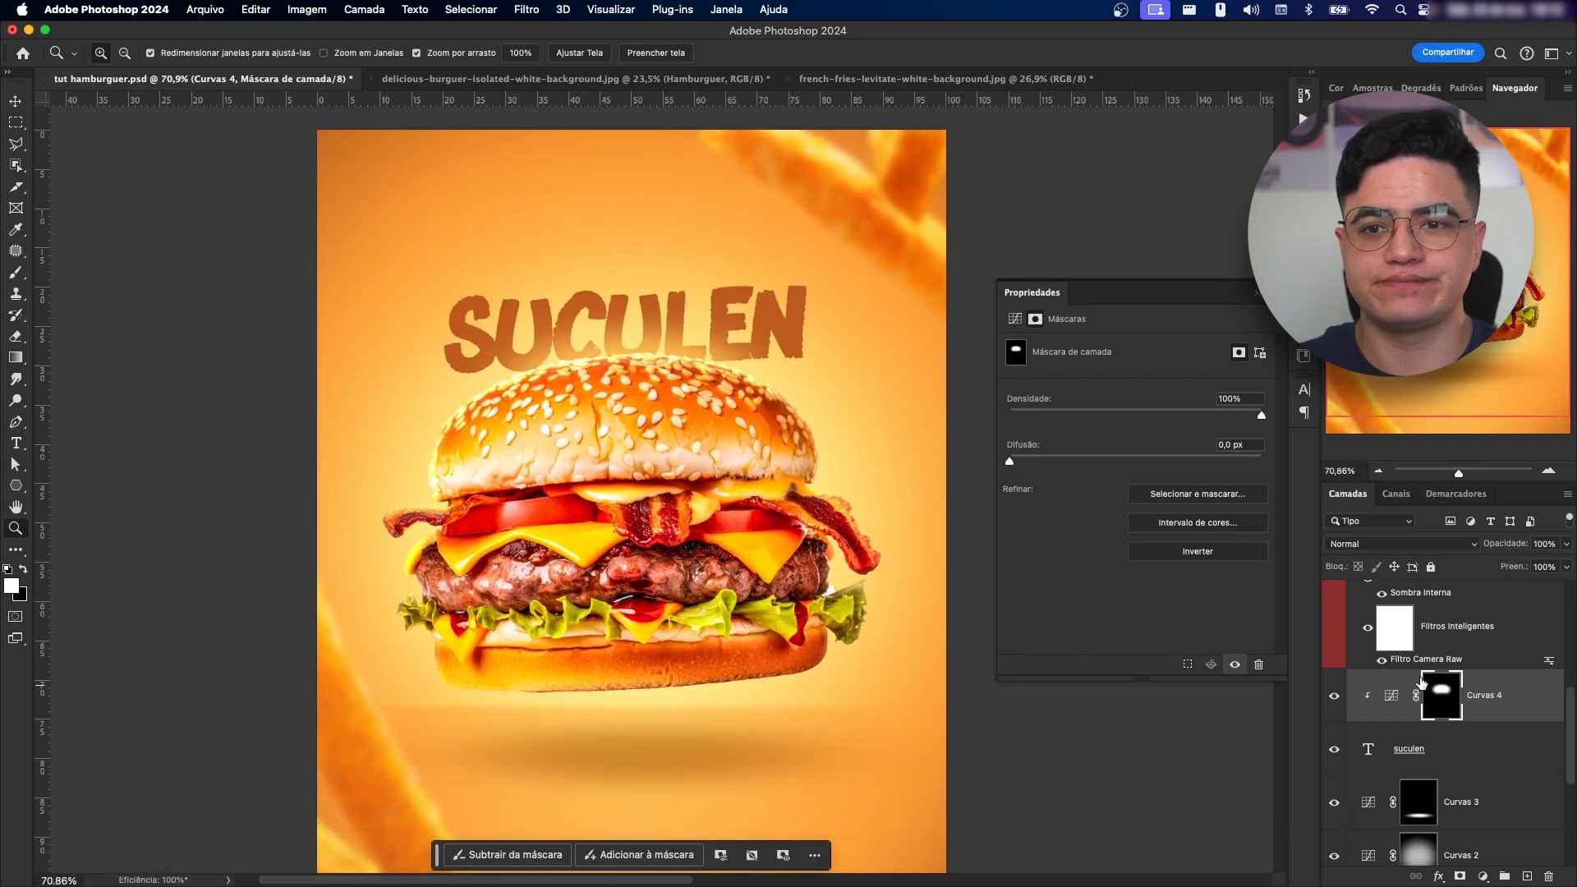
{"action": "left_click", "coordinate": [1530, 694]}
{"action": "left_click", "coordinate": [1338, 699]}
{"action": "left_click", "coordinate": [1333, 696]}
{"action": "mouse_move", "coordinate": [776, 596]}
{"action": "left_mouse_down"}
{"action": "mouse_move", "coordinate": [792, 547]}
{"action": "mouse_move", "coordinate": [805, 603]}
{"action": "left_mouse_up"}
{"action": "left_click_drag", "start_coordinate": [648, 341], "coordinate": [693, 341]}
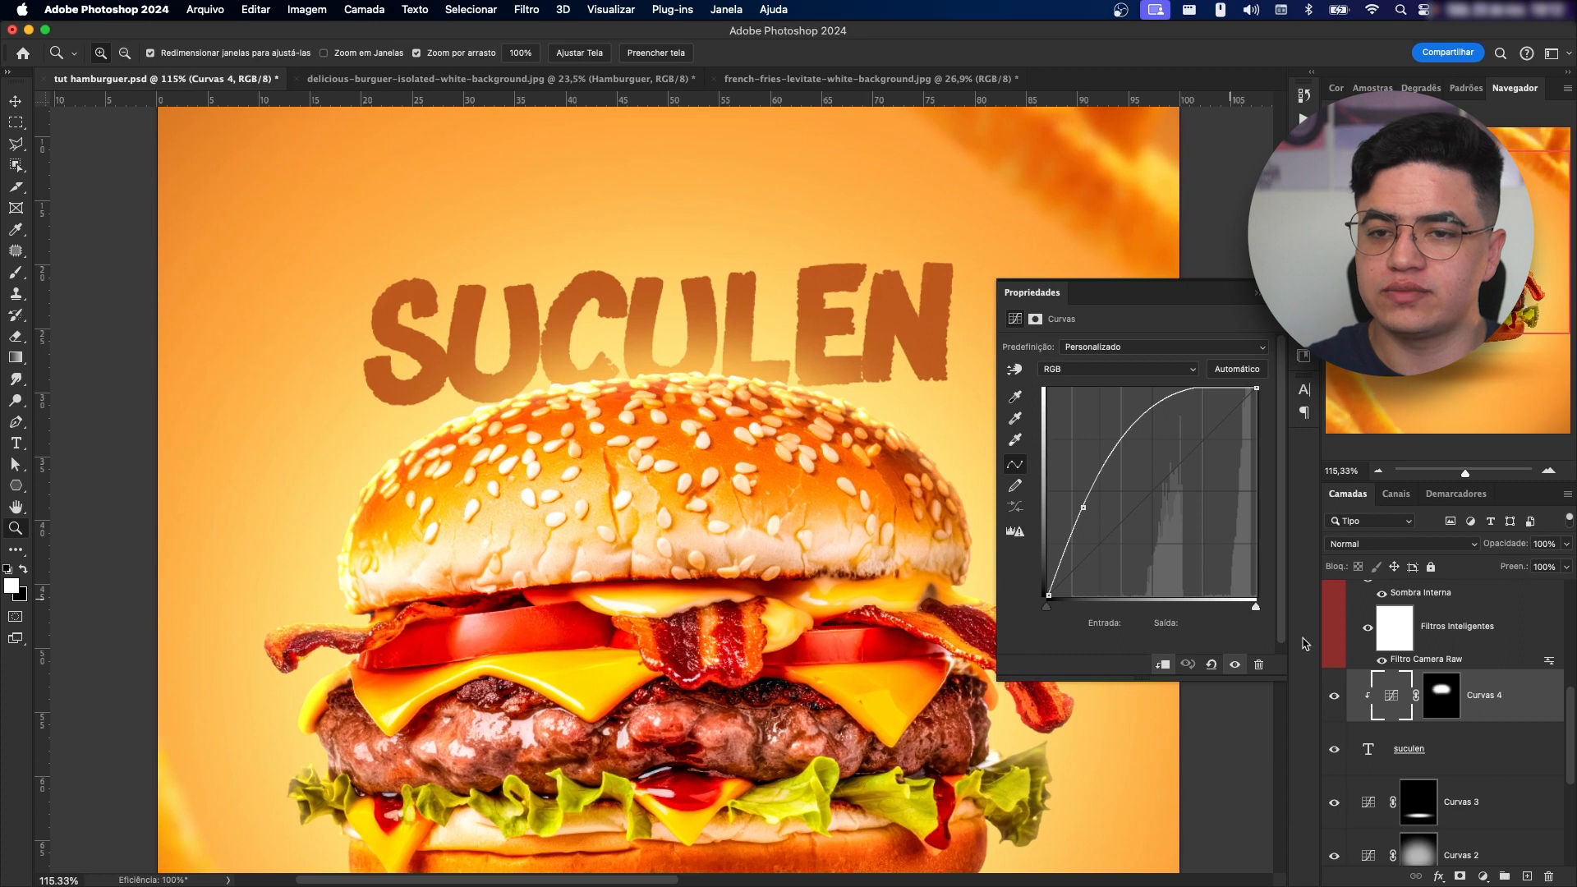
- Change the SUCULEN text colour to a brighter red-orange
{"action": "left_click", "coordinate": [1382, 748]}
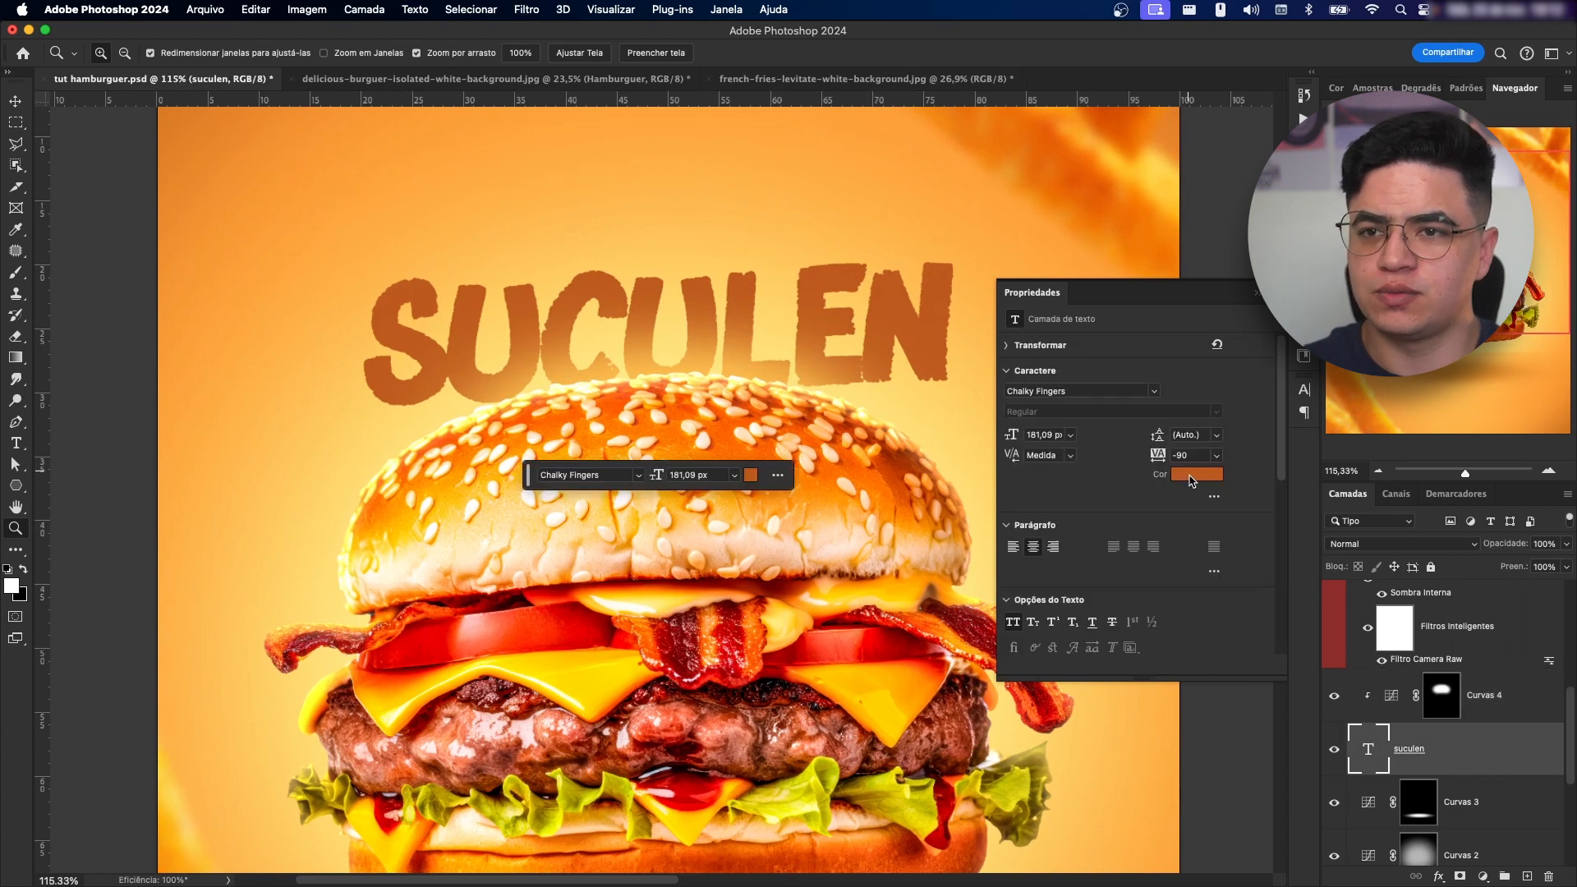
{"action": "left_click", "coordinate": [1190, 476]}
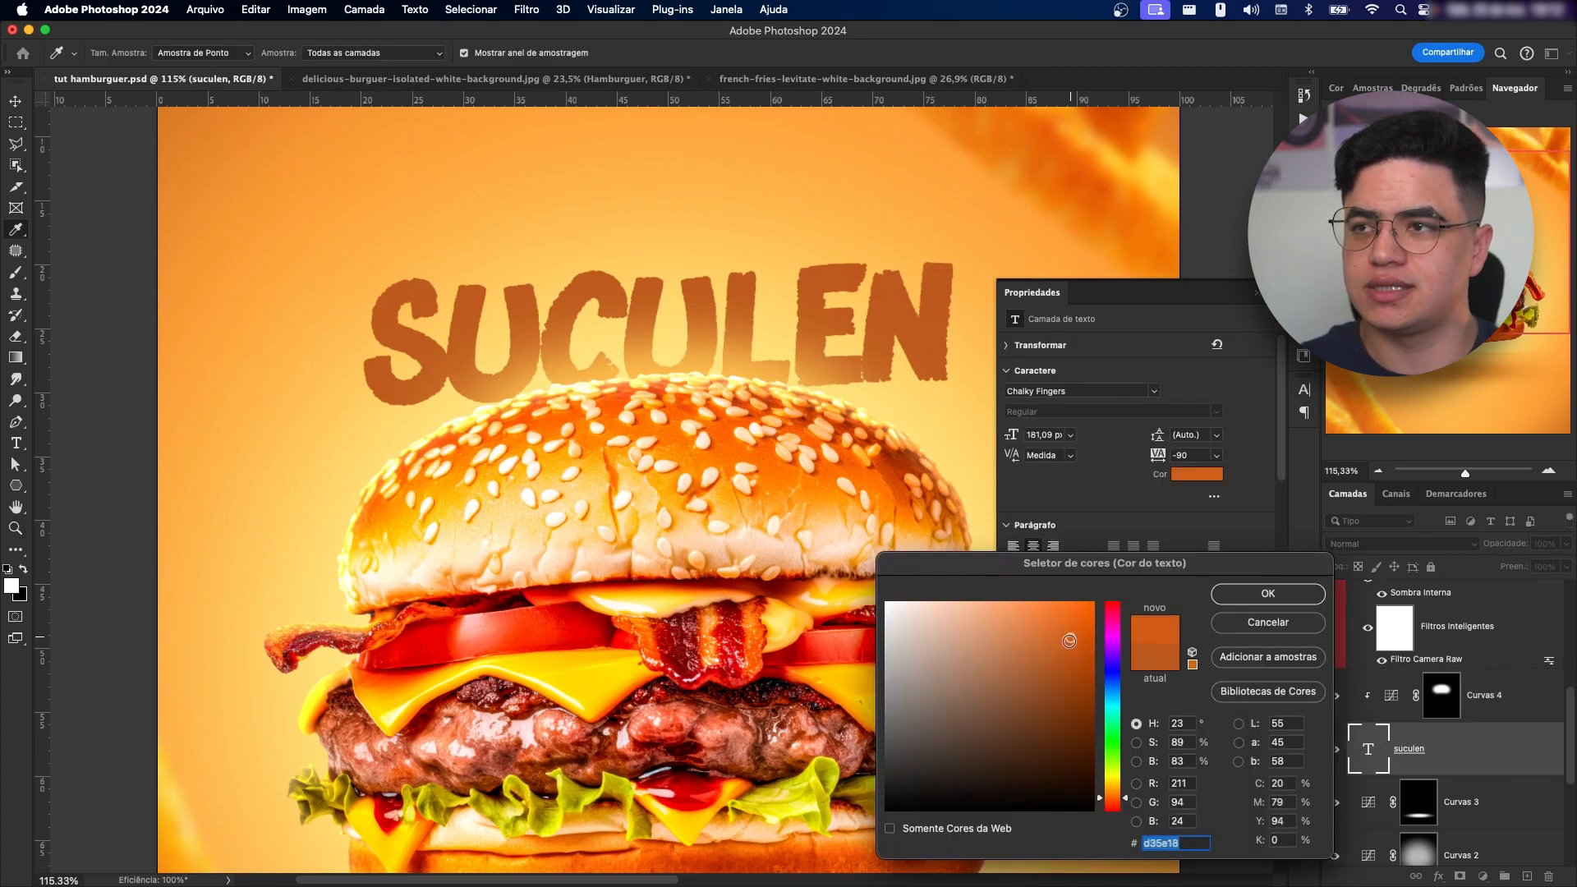
{"action": "left_click", "coordinate": [1113, 804]}
{"action": "key", "text": "Return"}
{"action": "left_click_drag", "start_coordinate": [751, 627], "coordinate": [707, 523]}
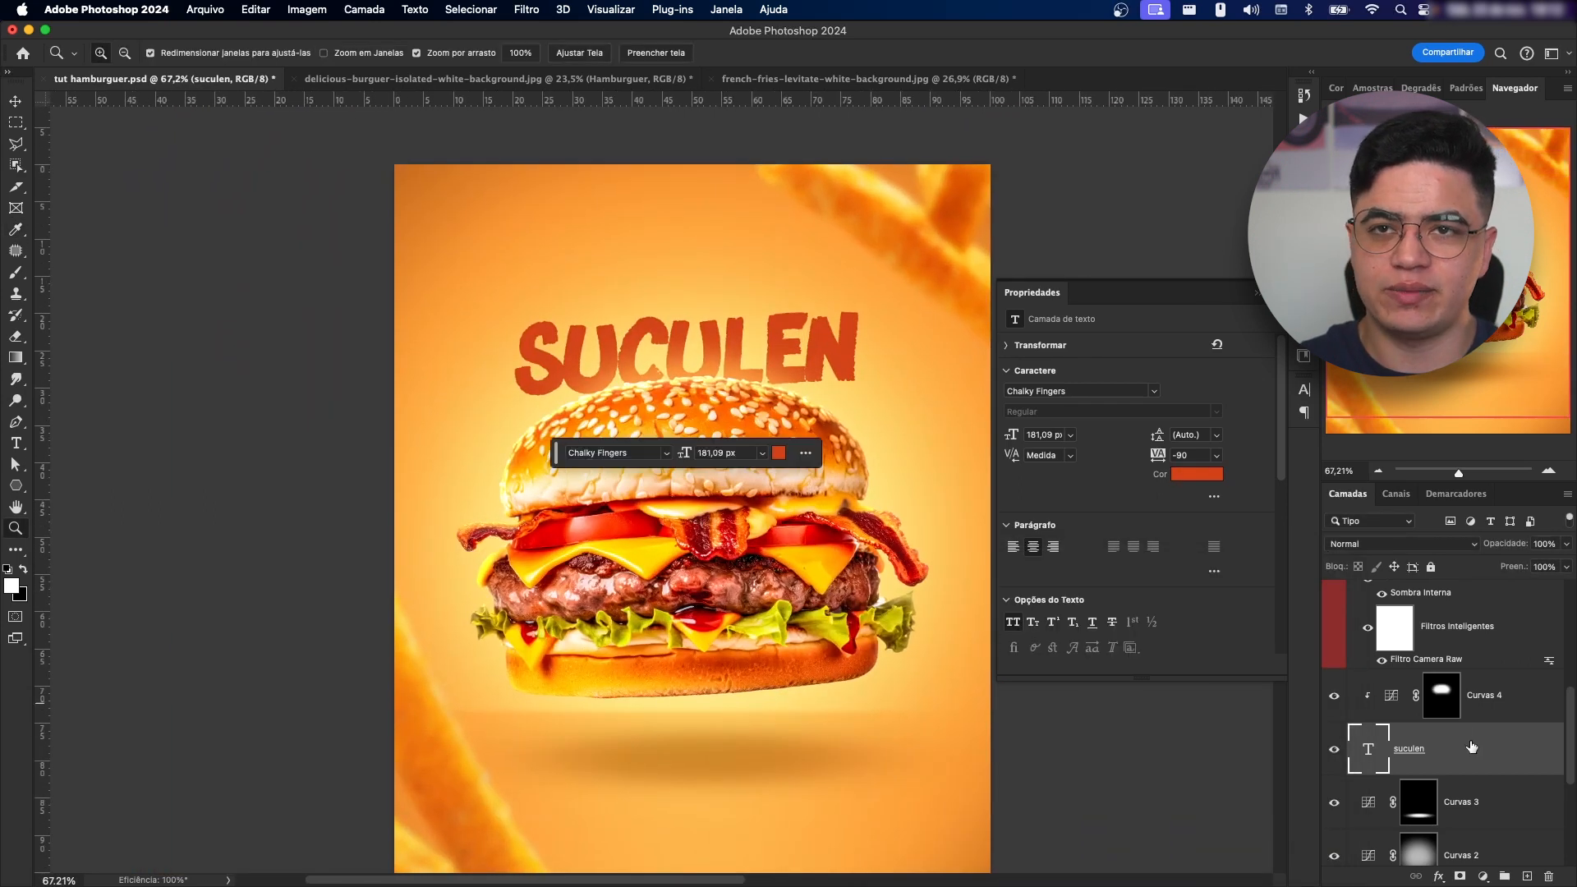
- Duplicate the SUCULEN text layer directly below Camada 2 and move the copy straight down over the bottom bun
{"action": "key", "text": "v"}
{"action": "scroll", "coordinate": [1467, 756], "scroll_direction": "up", "scroll_amount": 10}
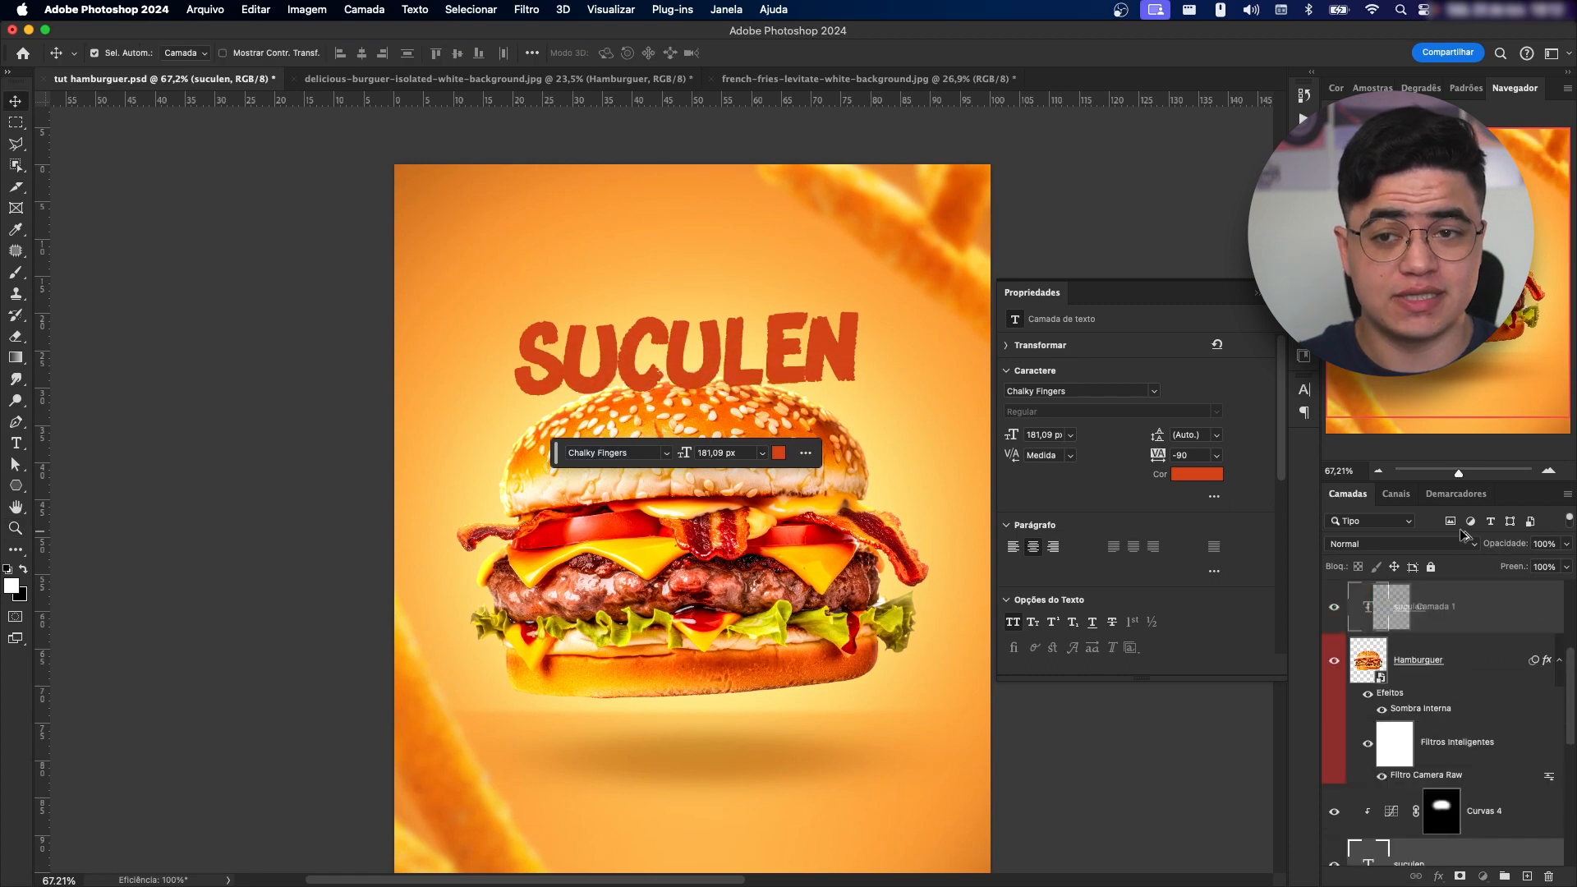
{"action": "left_click_drag", "start_coordinate": [1467, 548], "coordinate": [1434, 786]}
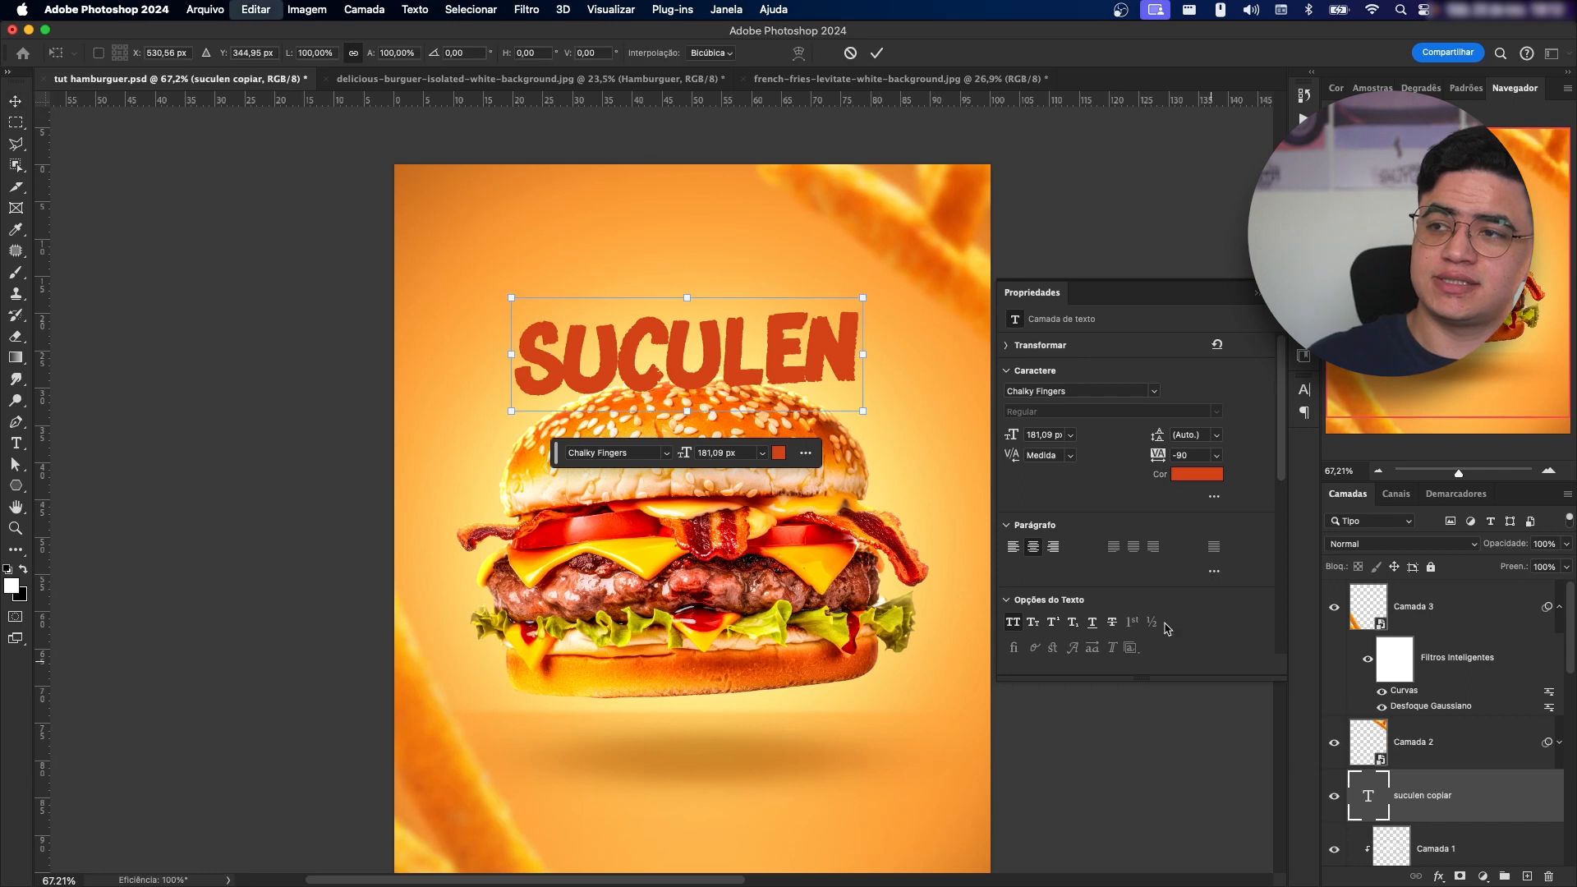
{"action": "key", "text": "ctrl+t"}
{"action": "left_click_drag", "start_coordinate": [835, 376], "coordinate": [820, 691]}
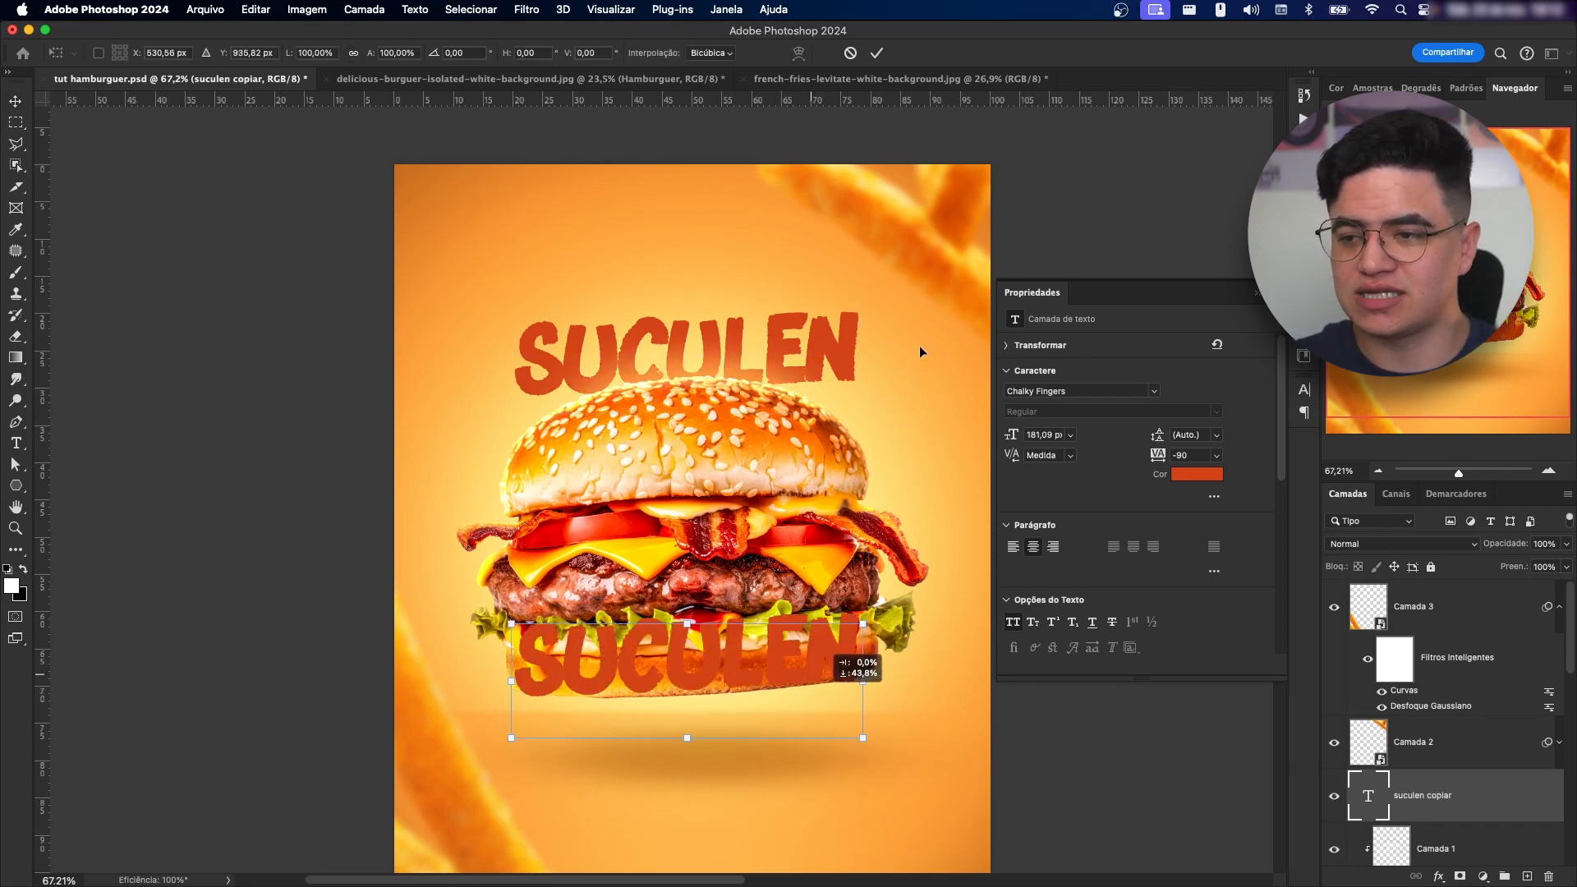
{"action": "left_click", "coordinate": [877, 52]}
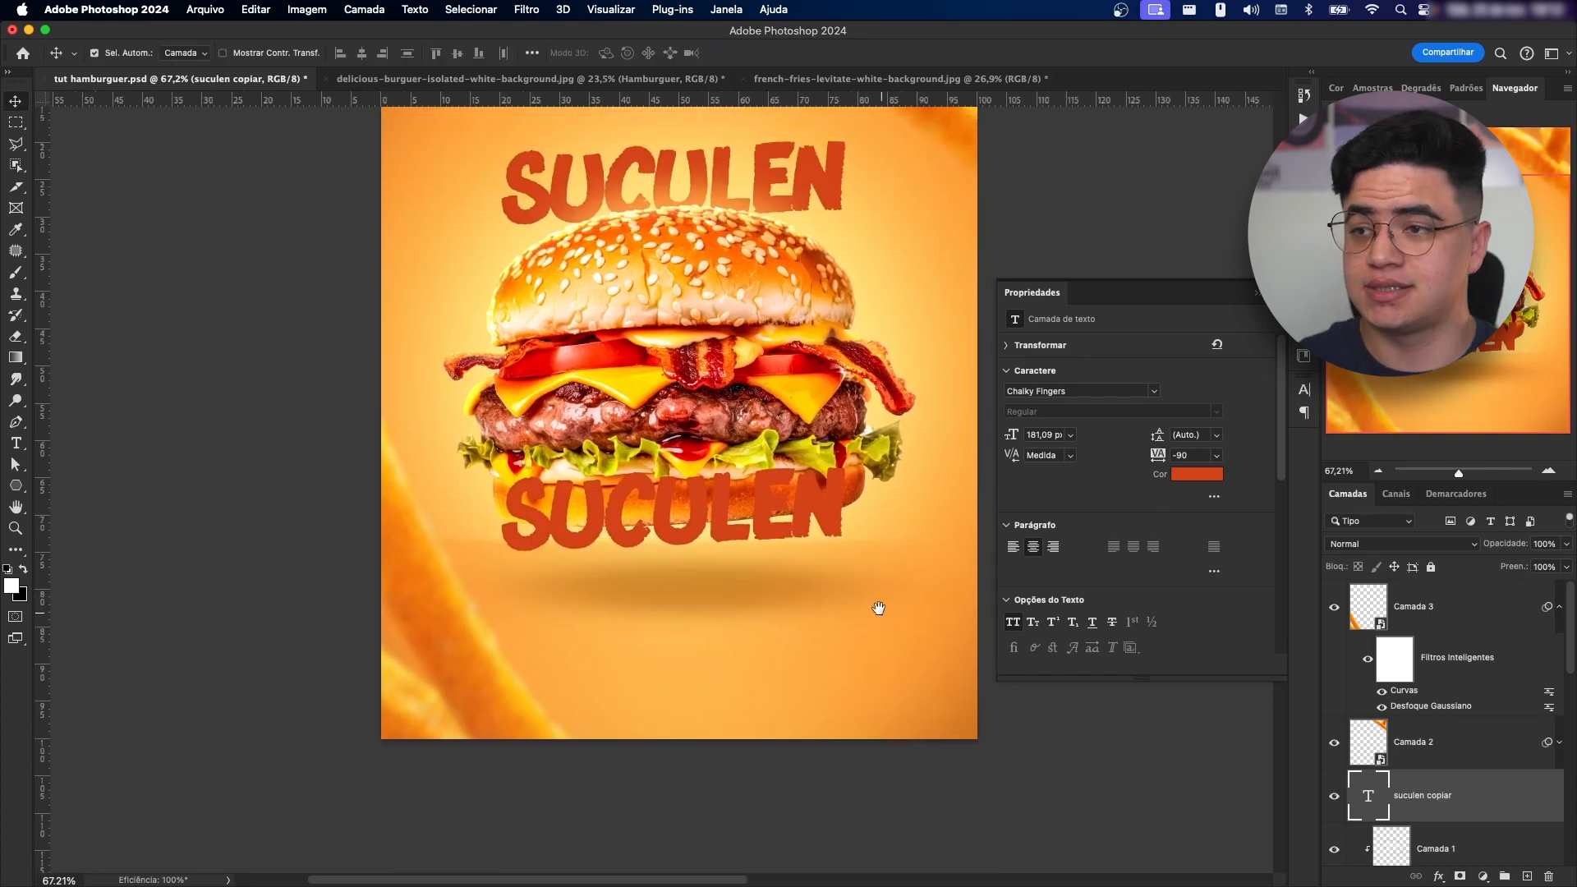
- Replace the lower SUCULEN copy's wording with "tíssimo" and set its text colour to white (ffffff)
{"action": "left_click", "coordinate": [801, 491]}
{"action": "double_click", "coordinate": [801, 491]}
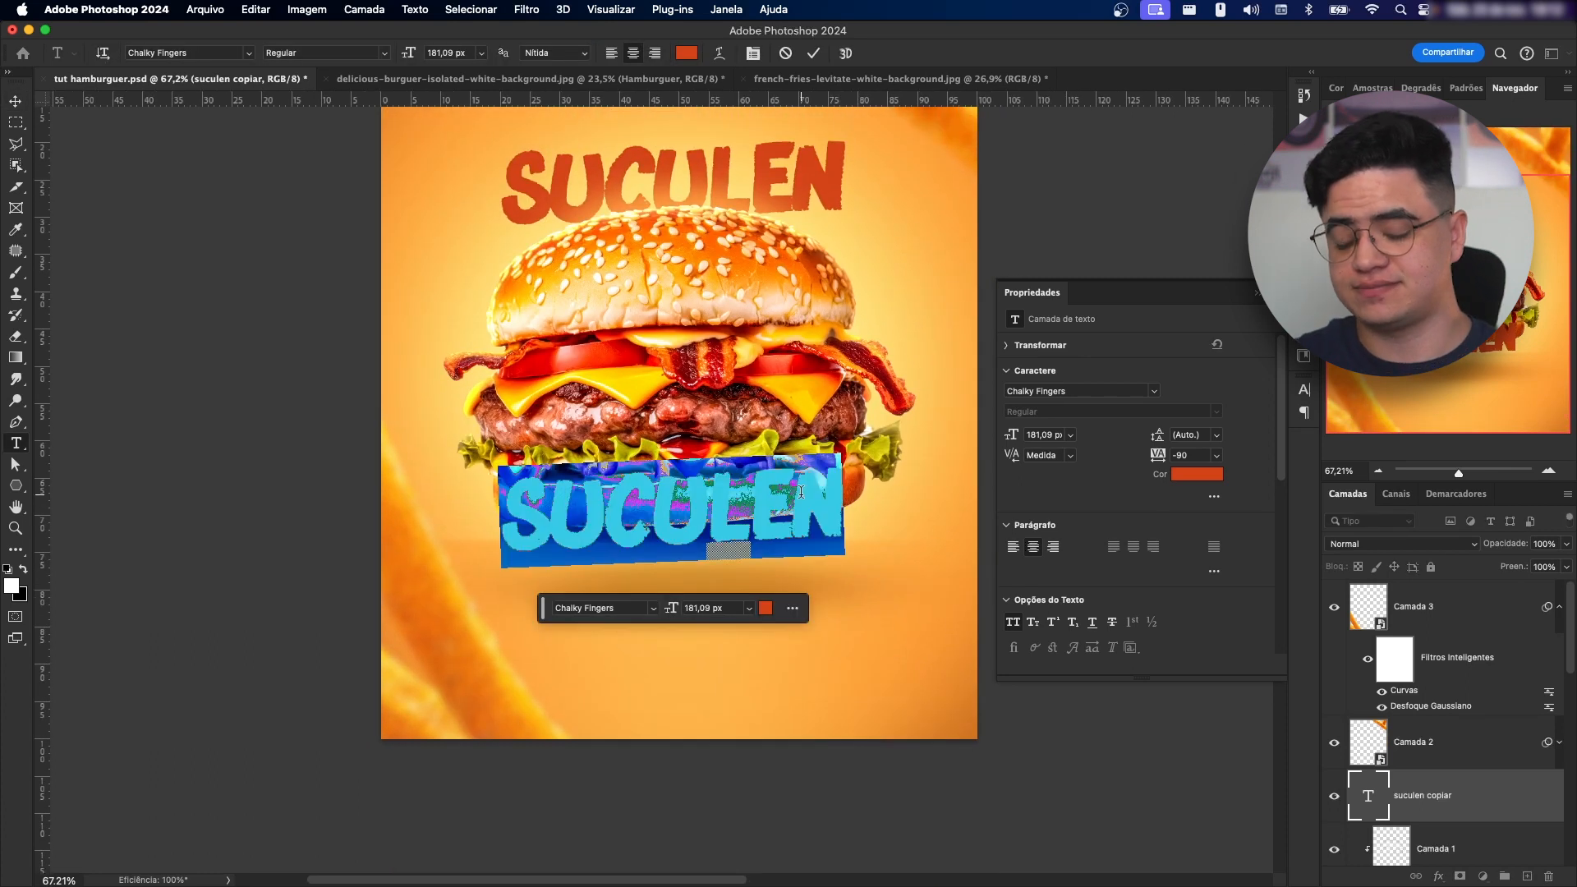
{"action": "type", "text": "tíssimo"}
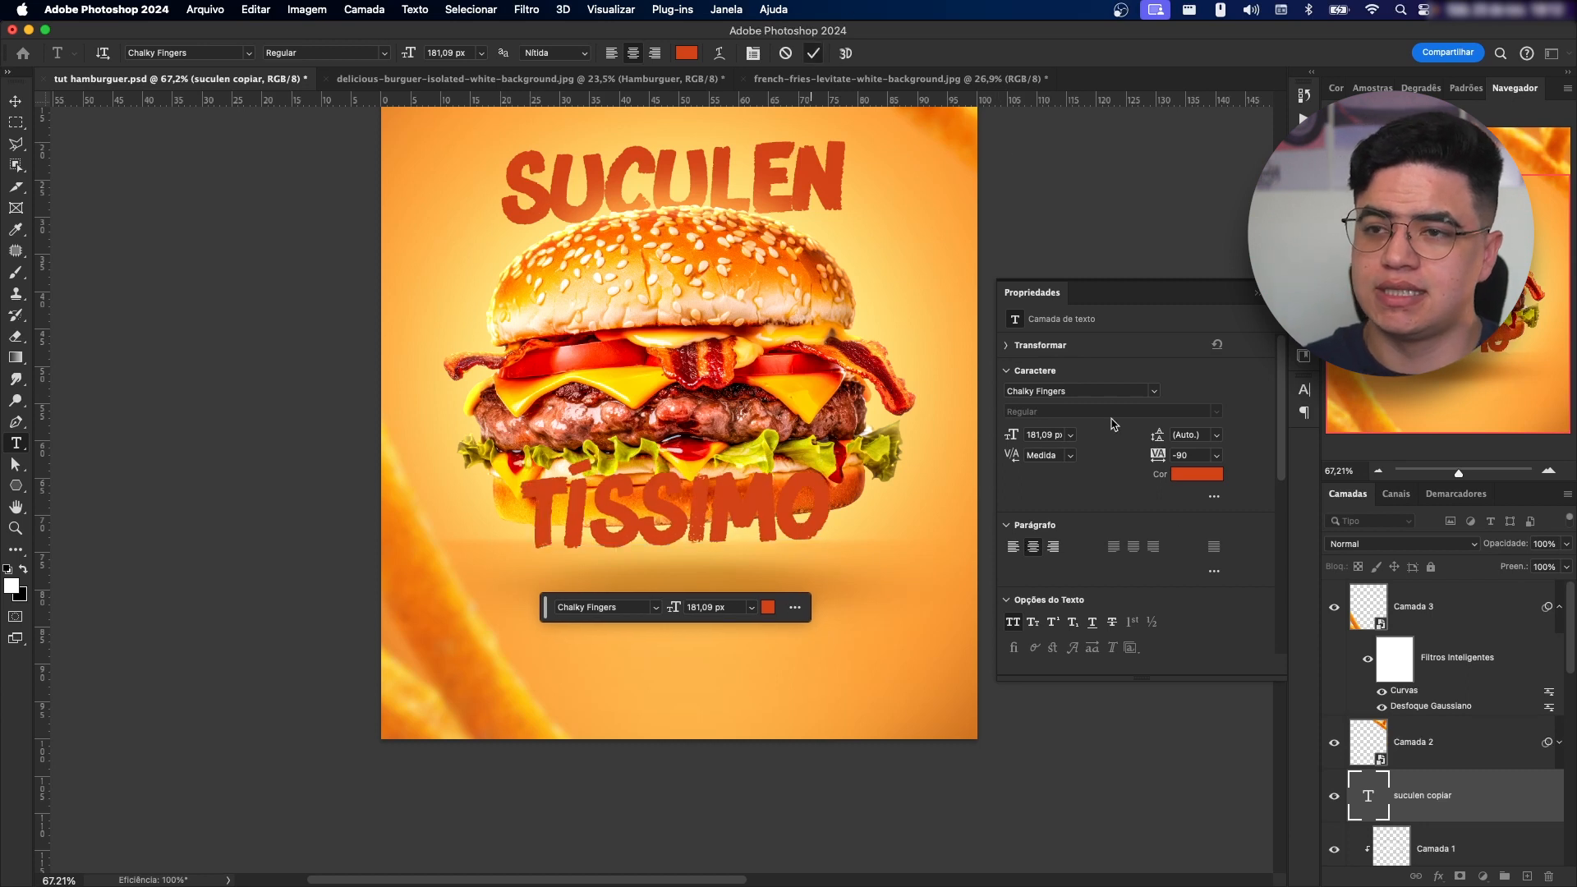
{"action": "left_click", "coordinate": [1181, 474]}
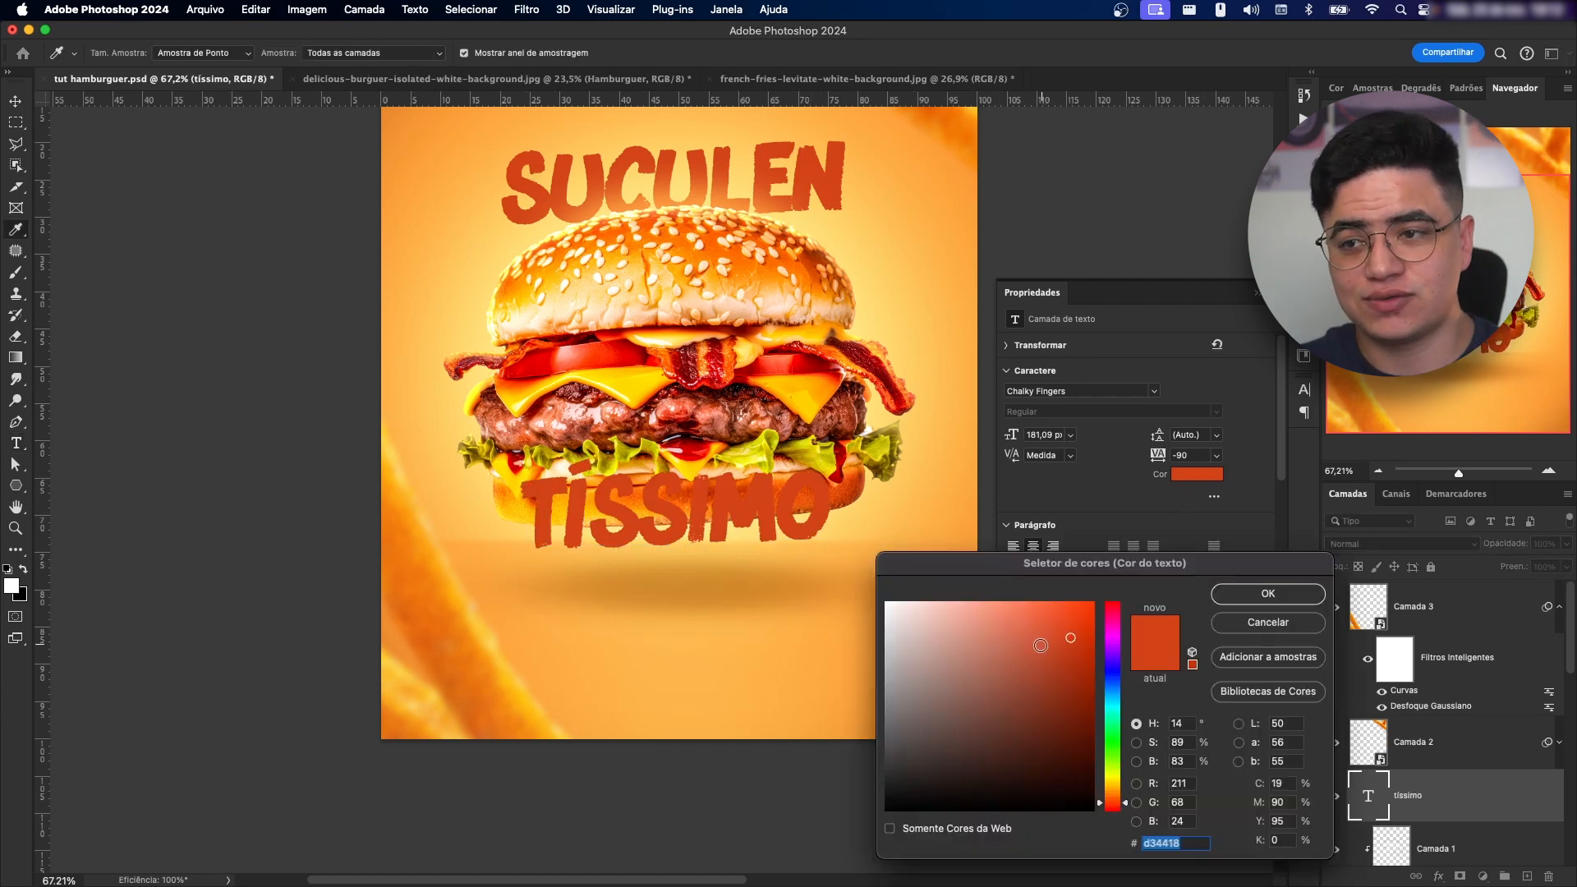
{"action": "type", "text": "ffffff"}
{"action": "key", "text": "Return"}
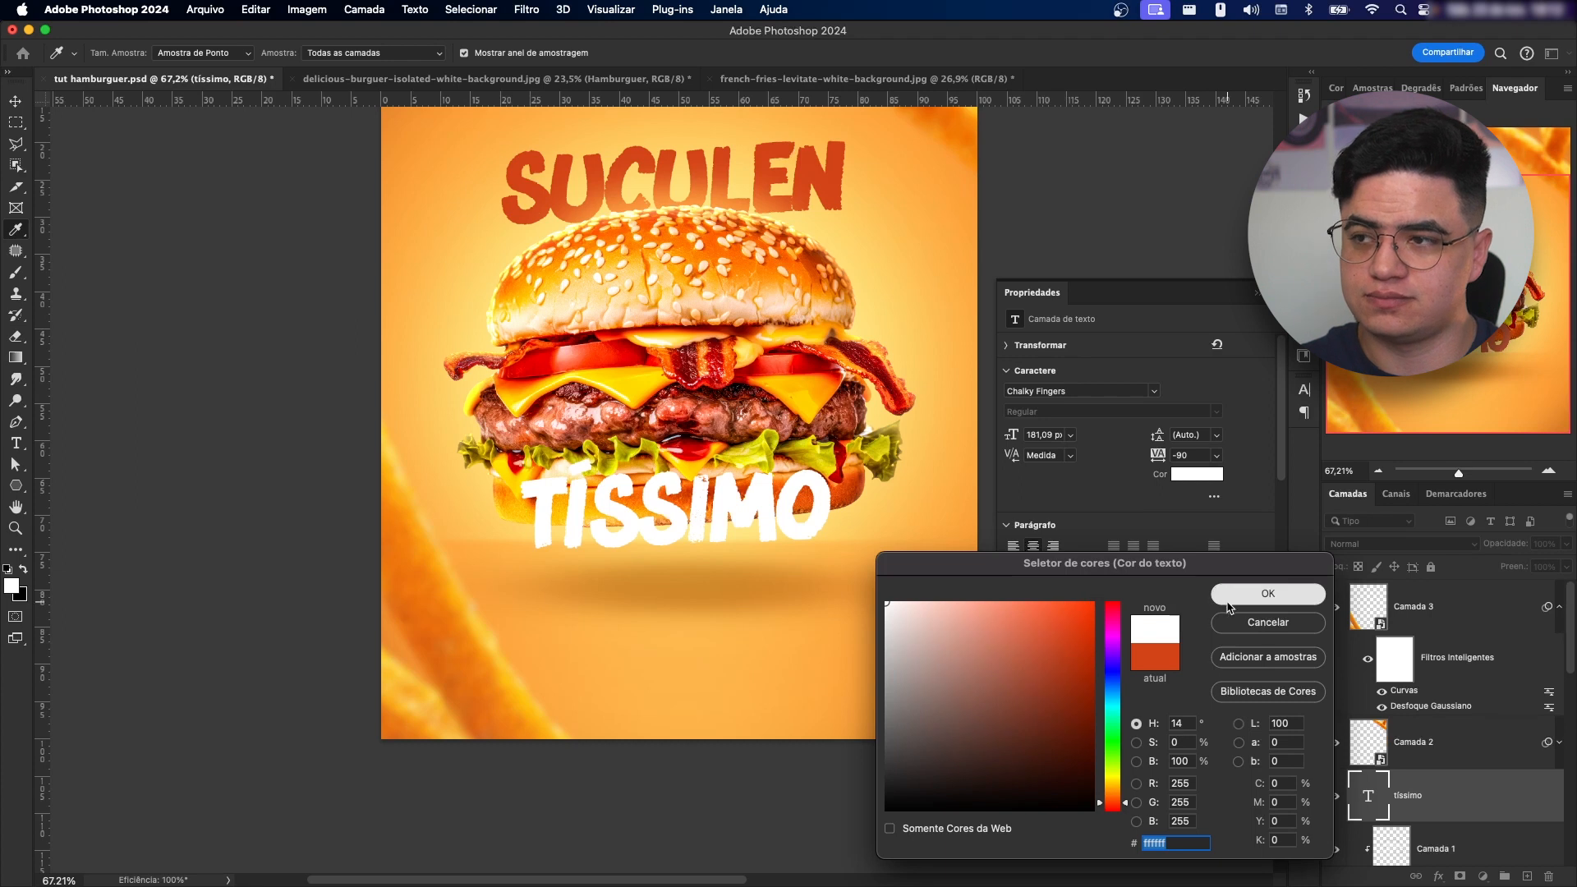
- Enlarge the TÍSSIMO text to about 125% and position it centred over the bottom bun
{"action": "key", "text": "super+t"}
{"action": "left_click_drag", "start_coordinate": [831, 510], "coordinate": [874, 509]}
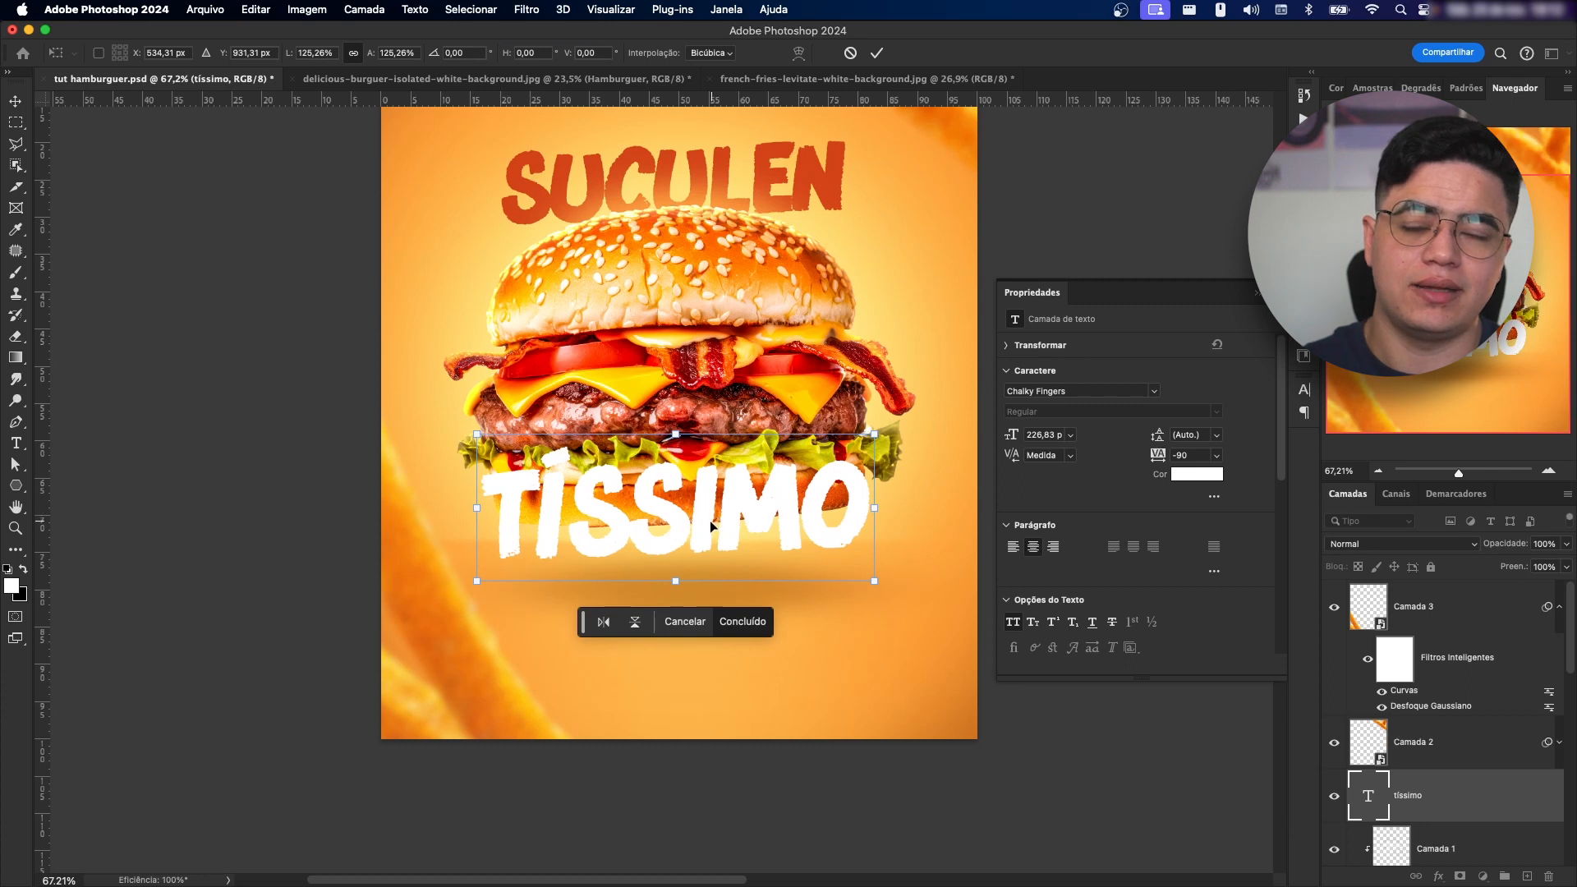
{"action": "left_click_drag", "start_coordinate": [687, 495], "coordinate": [684, 493]}
{"action": "left_click", "coordinate": [876, 53]}
- Add a drop shadow to the TÍSSIMO text with 55% opacity, 90° angle, 35 px distance and 33 px size
{"action": "left_click_drag", "start_coordinate": [761, 538], "coordinate": [795, 411]}
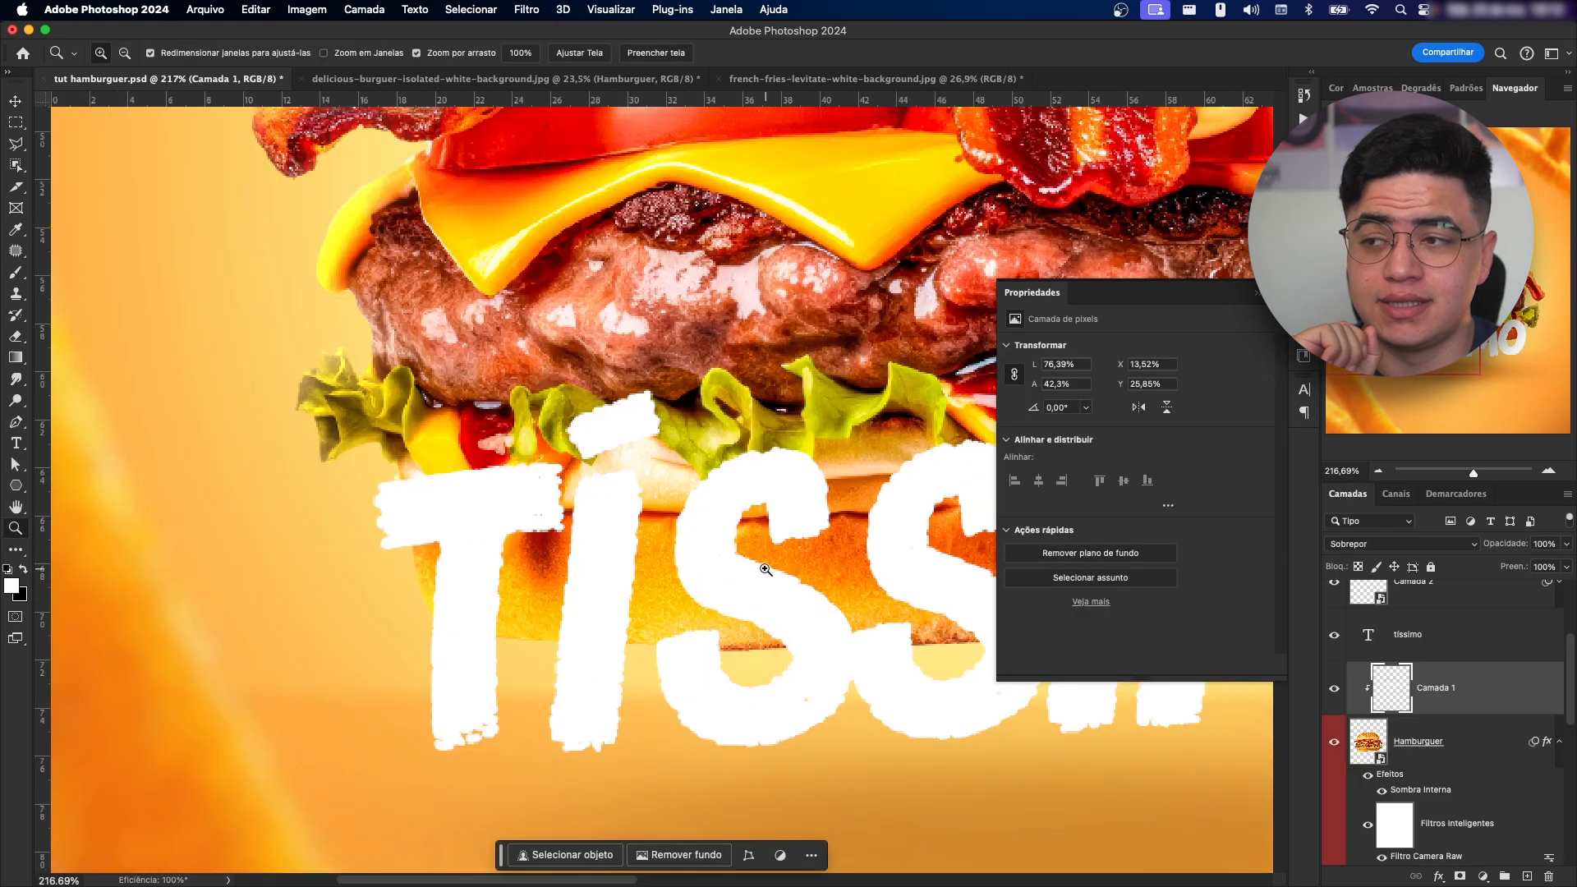
{"action": "left_click_drag", "start_coordinate": [801, 486], "coordinate": [776, 486]}
{"action": "left_click_drag", "start_coordinate": [914, 463], "coordinate": [638, 451]}
{"action": "key", "text": "v"}
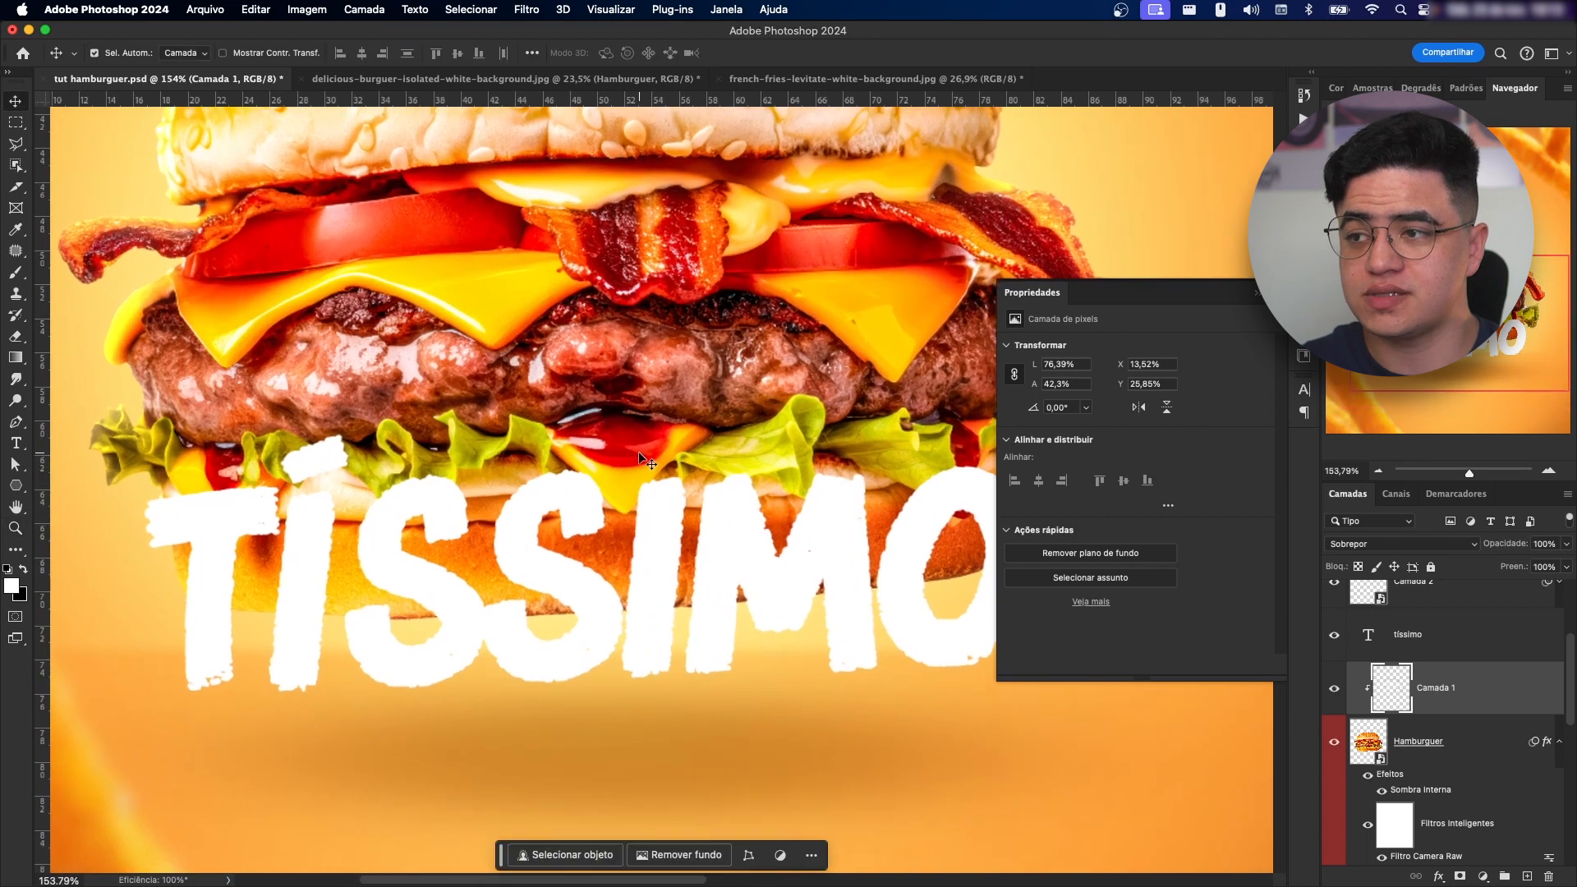
{"action": "left_click", "coordinate": [899, 528]}
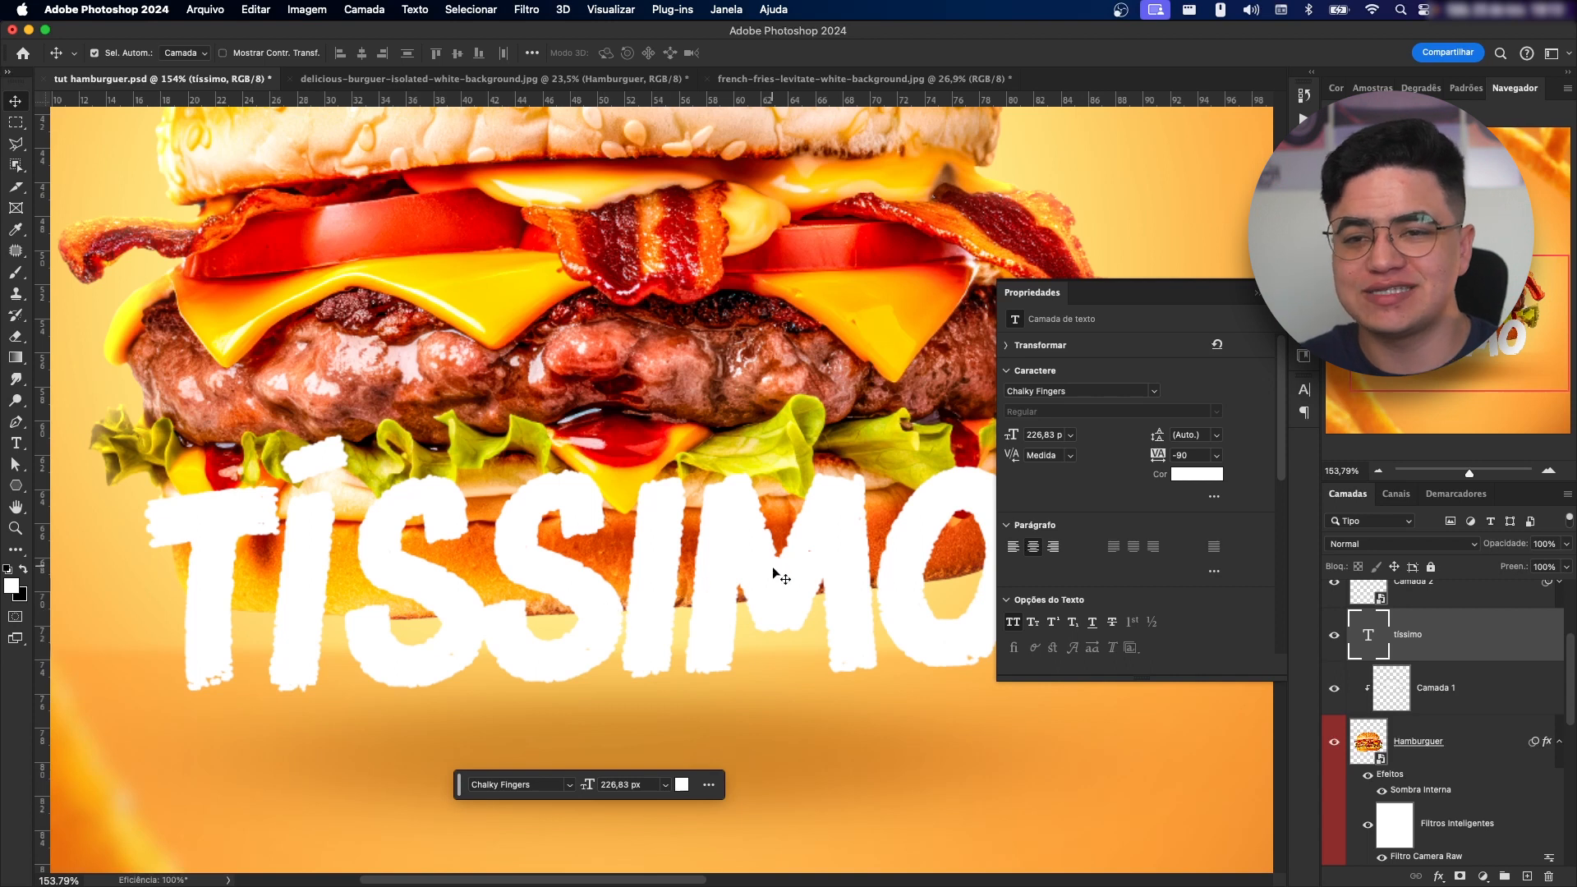
{"action": "left_click", "coordinate": [1437, 877]}
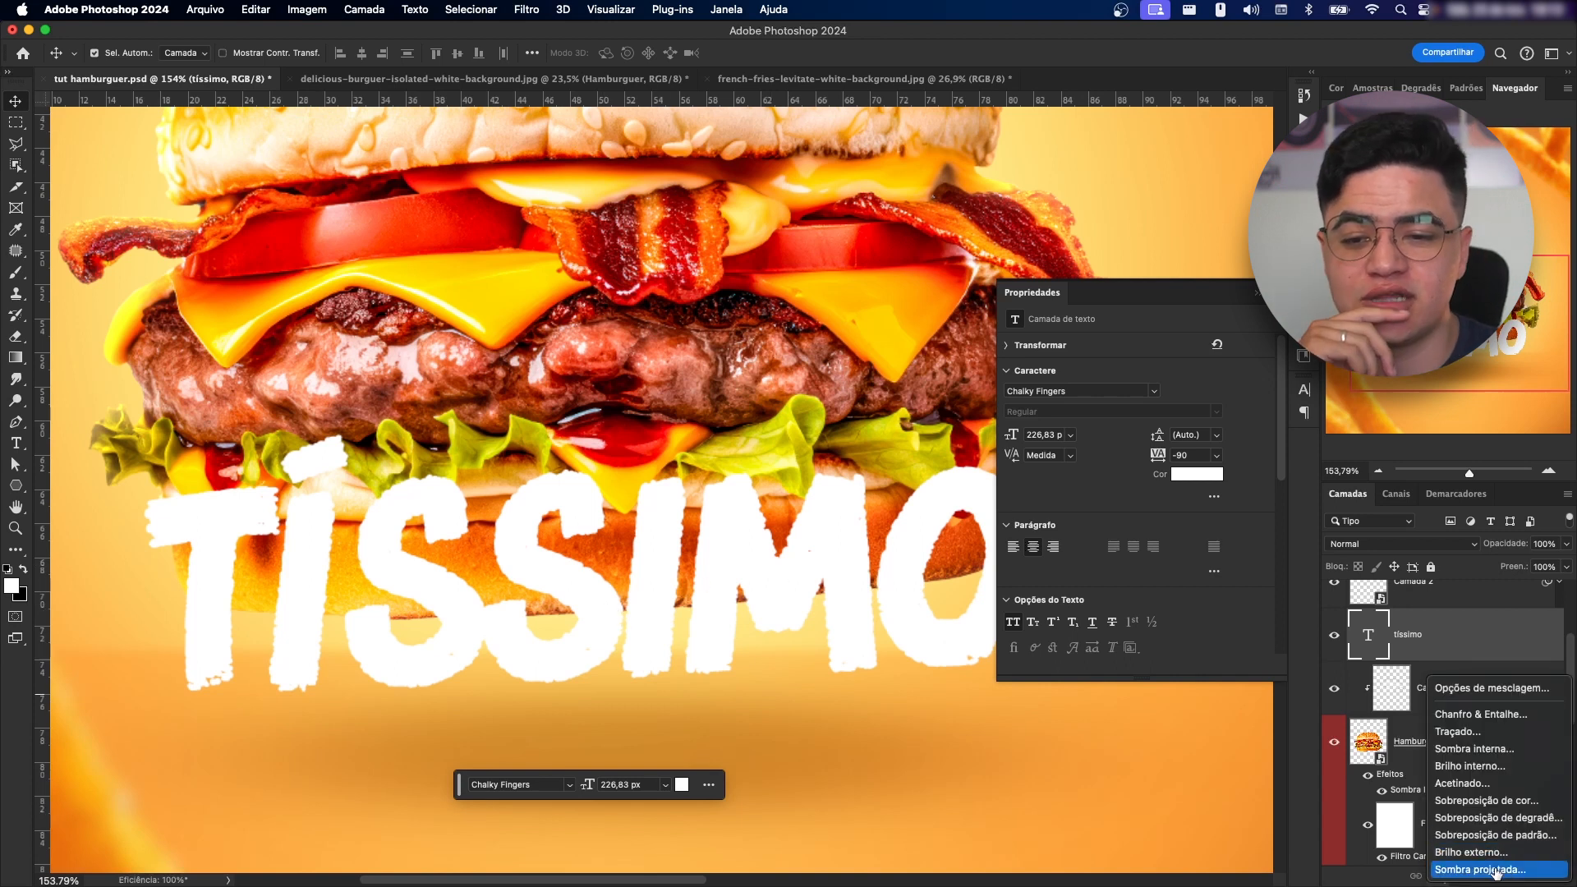
{"action": "left_click", "coordinate": [1265, 867]}
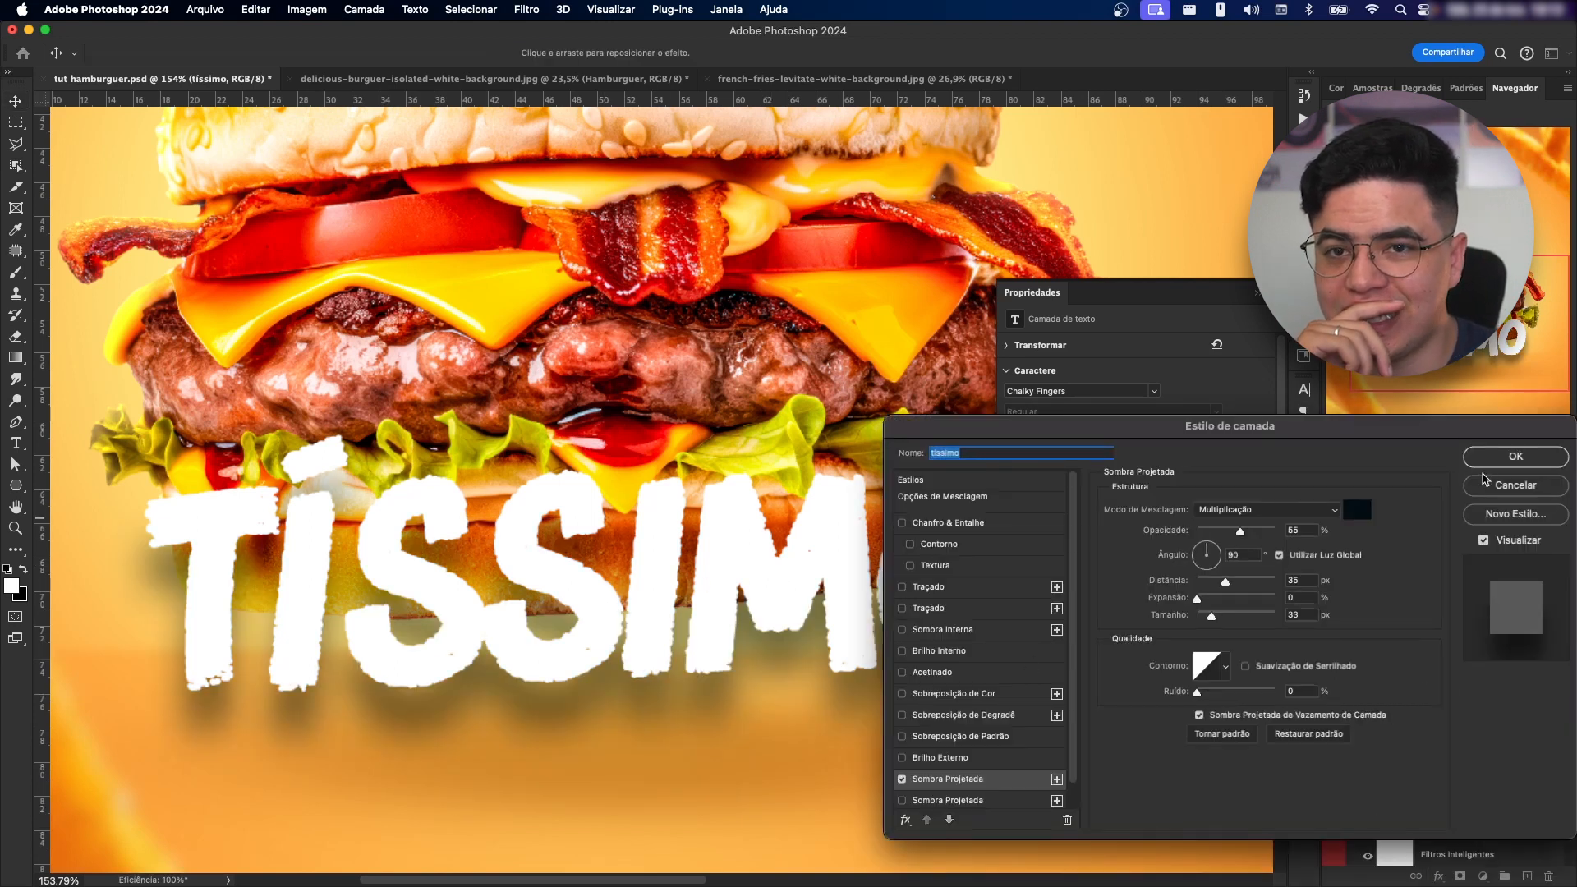
{"action": "left_click", "coordinate": [1504, 456]}
- Hide the drop shadow effect on the TÍSSIMO text layer
{"action": "key", "text": "z"}
{"action": "mouse_move", "coordinate": [700, 540]}
{"action": "left_mouse_down"}
{"action": "mouse_move", "coordinate": [620, 519]}
{"action": "mouse_move", "coordinate": [689, 521]}
{"action": "left_mouse_up"}
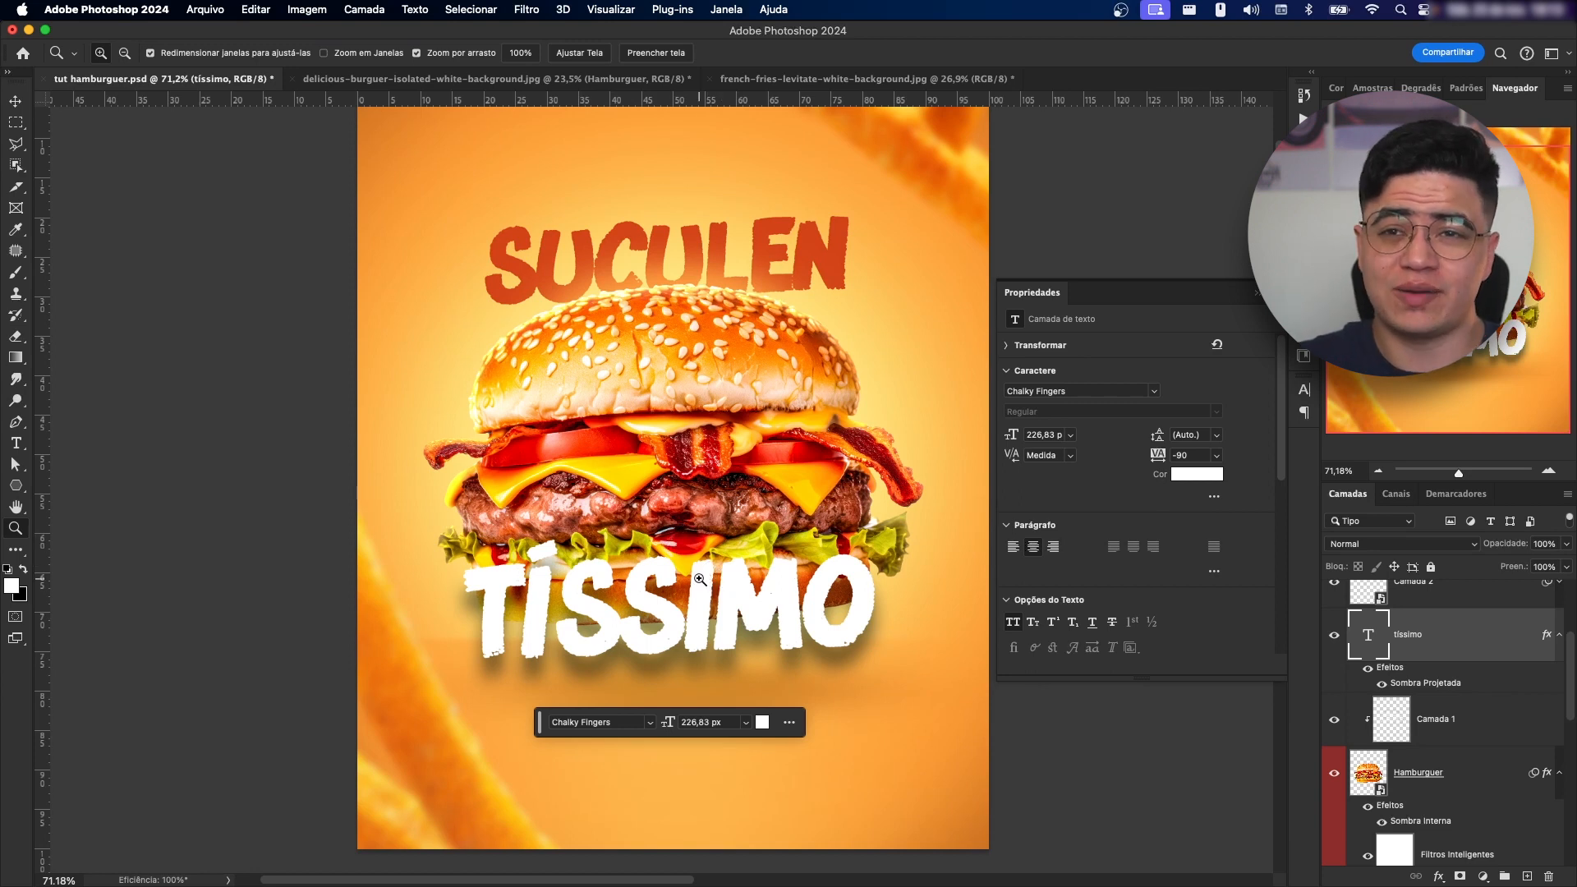
{"action": "left_click_drag", "start_coordinate": [635, 581], "coordinate": [786, 657]}
{"action": "left_click", "coordinate": [1382, 684]}
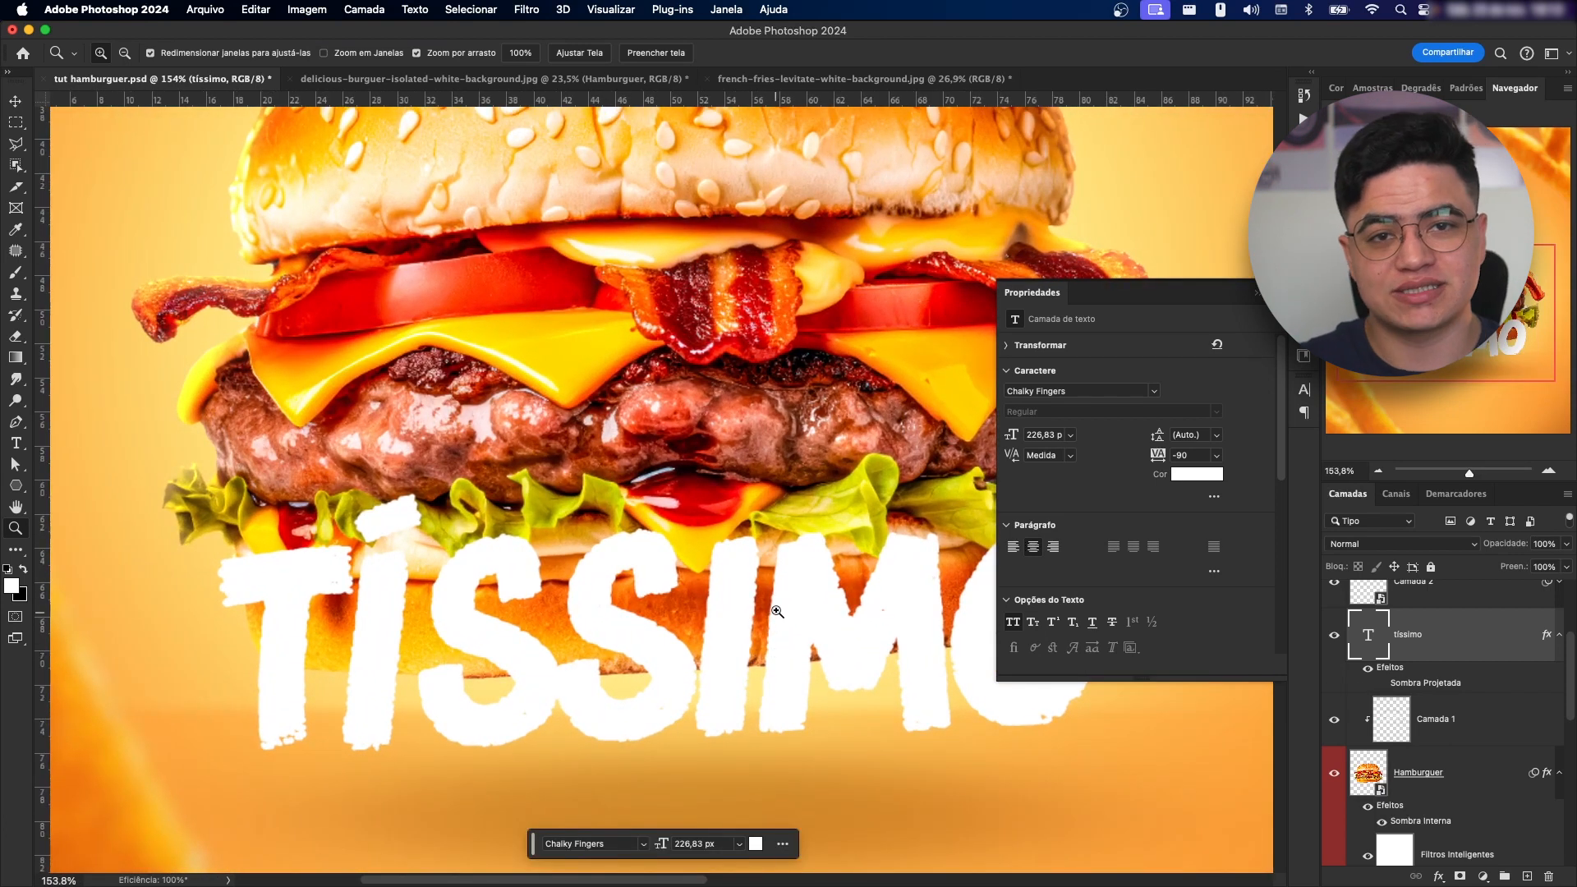
- Add a Curves adjustment clipped above Camada 1, lowering the white output and setting a midpoint of input 87, output 41
{"action": "key", "text": "v"}
{"action": "left_click_drag", "start_coordinate": [507, 649], "coordinate": [390, 526]}
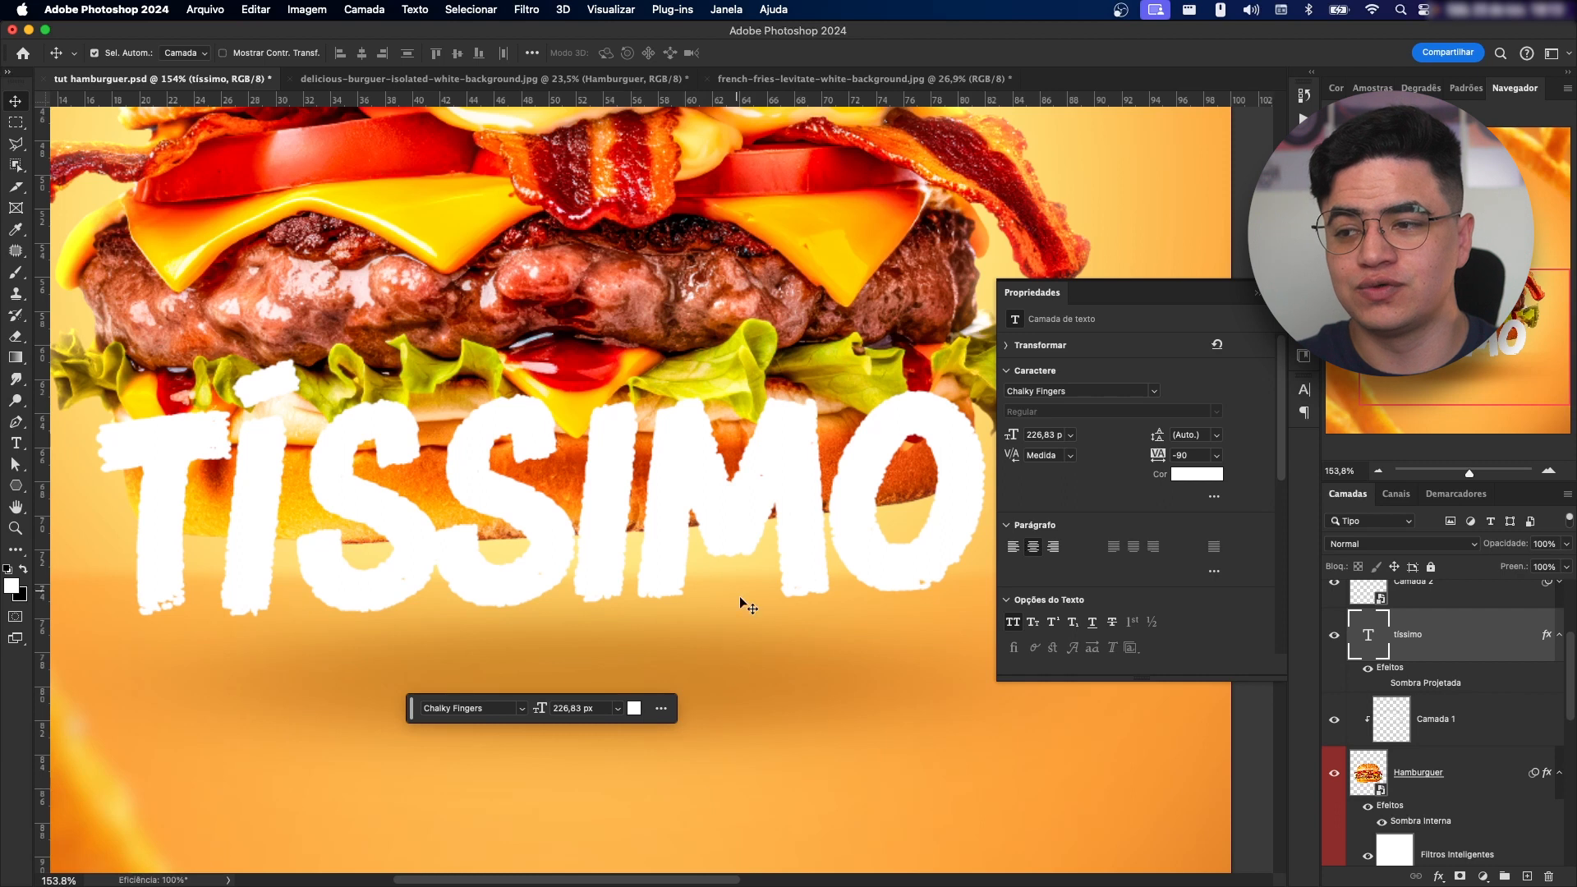
{"action": "left_click", "coordinate": [1439, 723]}
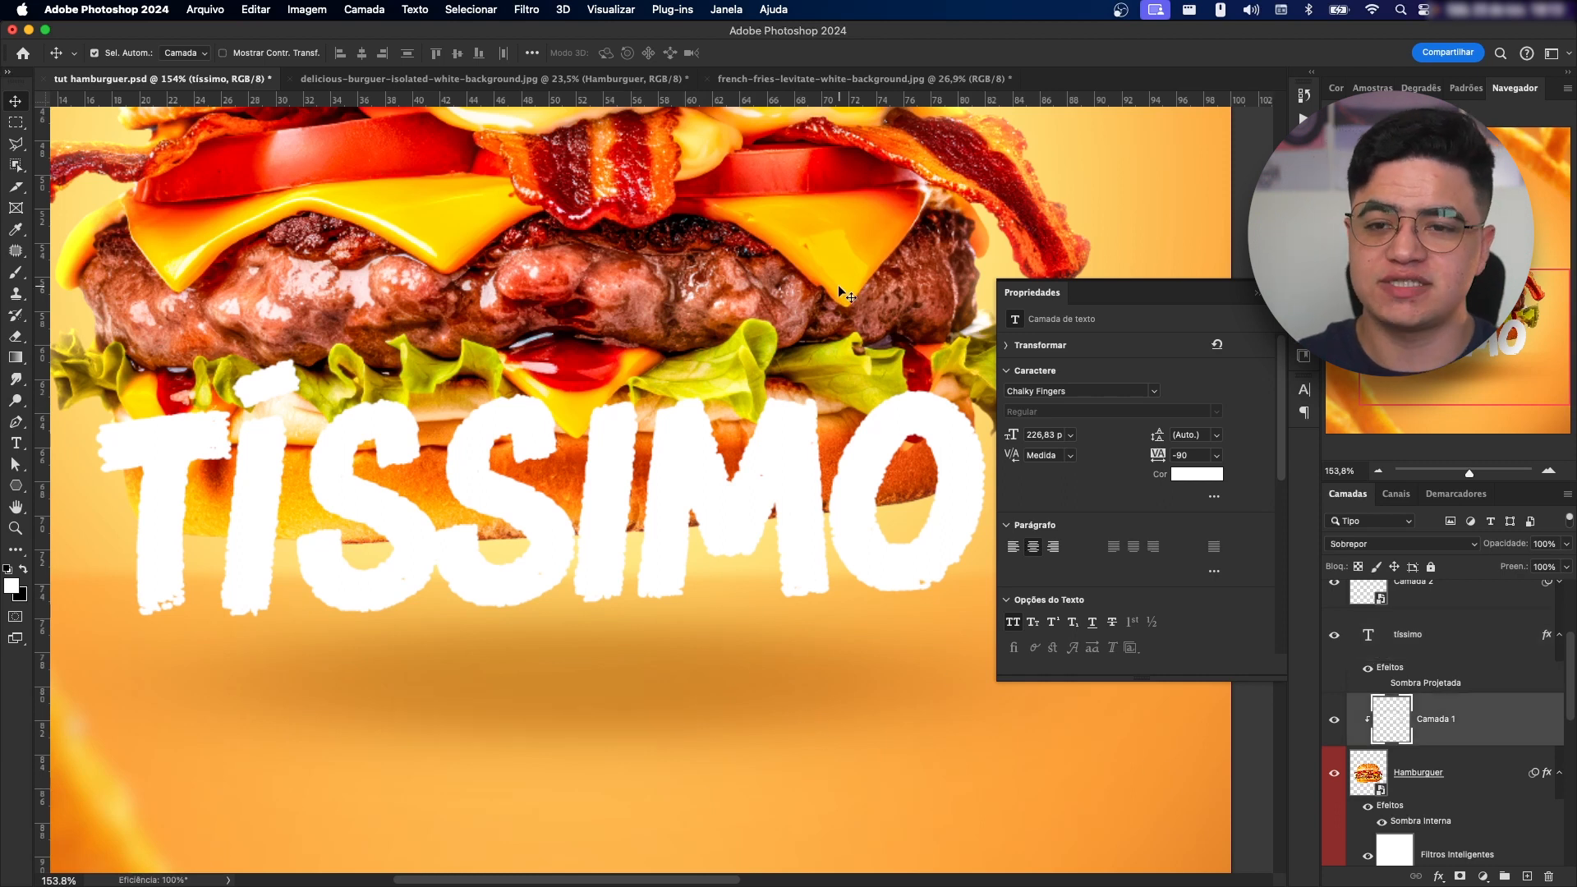
{"action": "left_click", "coordinate": [1483, 876]}
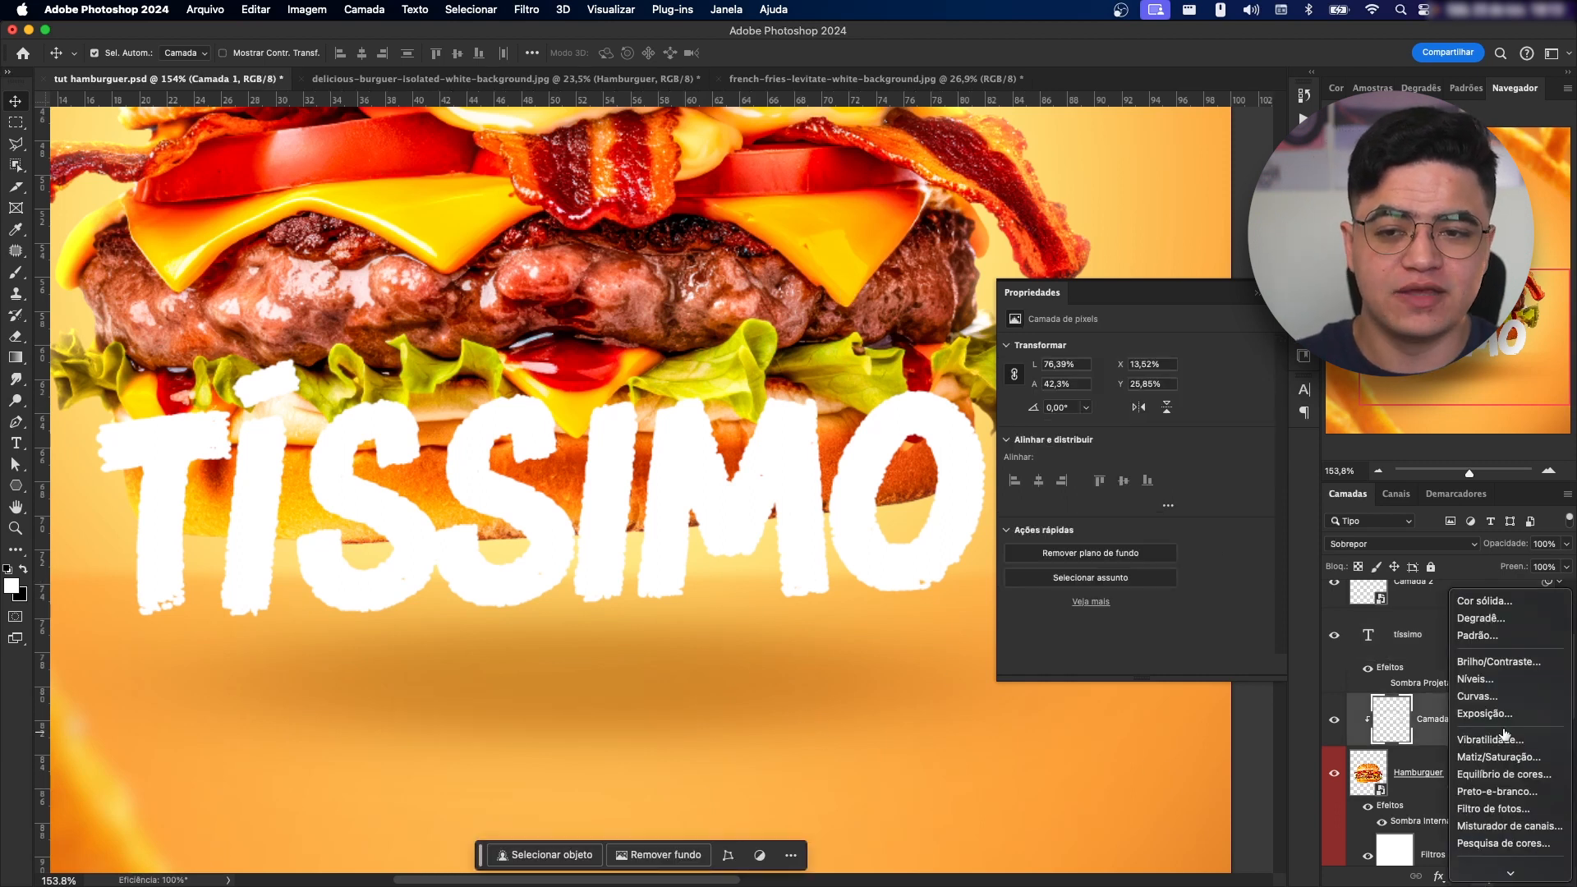
{"action": "left_click", "coordinate": [1509, 703]}
{"action": "key", "text": "super+alt+g"}
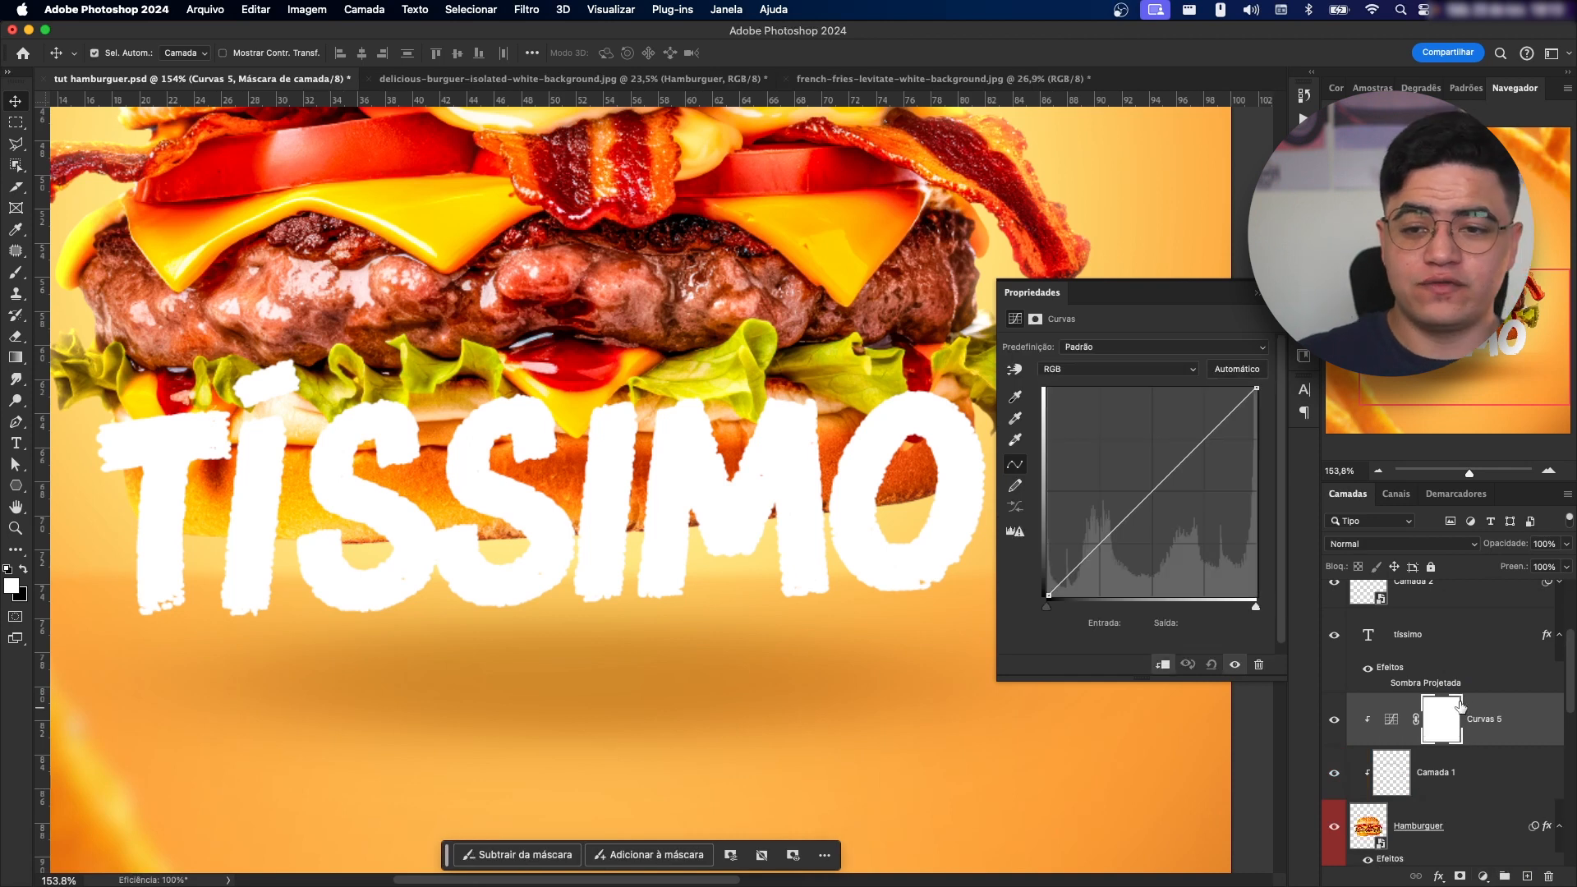
{"action": "left_click_drag", "start_coordinate": [1254, 394], "coordinate": [1273, 448]}
{"action": "left_click_drag", "start_coordinate": [1086, 569], "coordinate": [1109, 562]}
- Invert the Curvas 5 mask to black and reduce the brush size to 34 for detail work around the letters
{"action": "left_click_drag", "start_coordinate": [577, 521], "coordinate": [841, 470]}
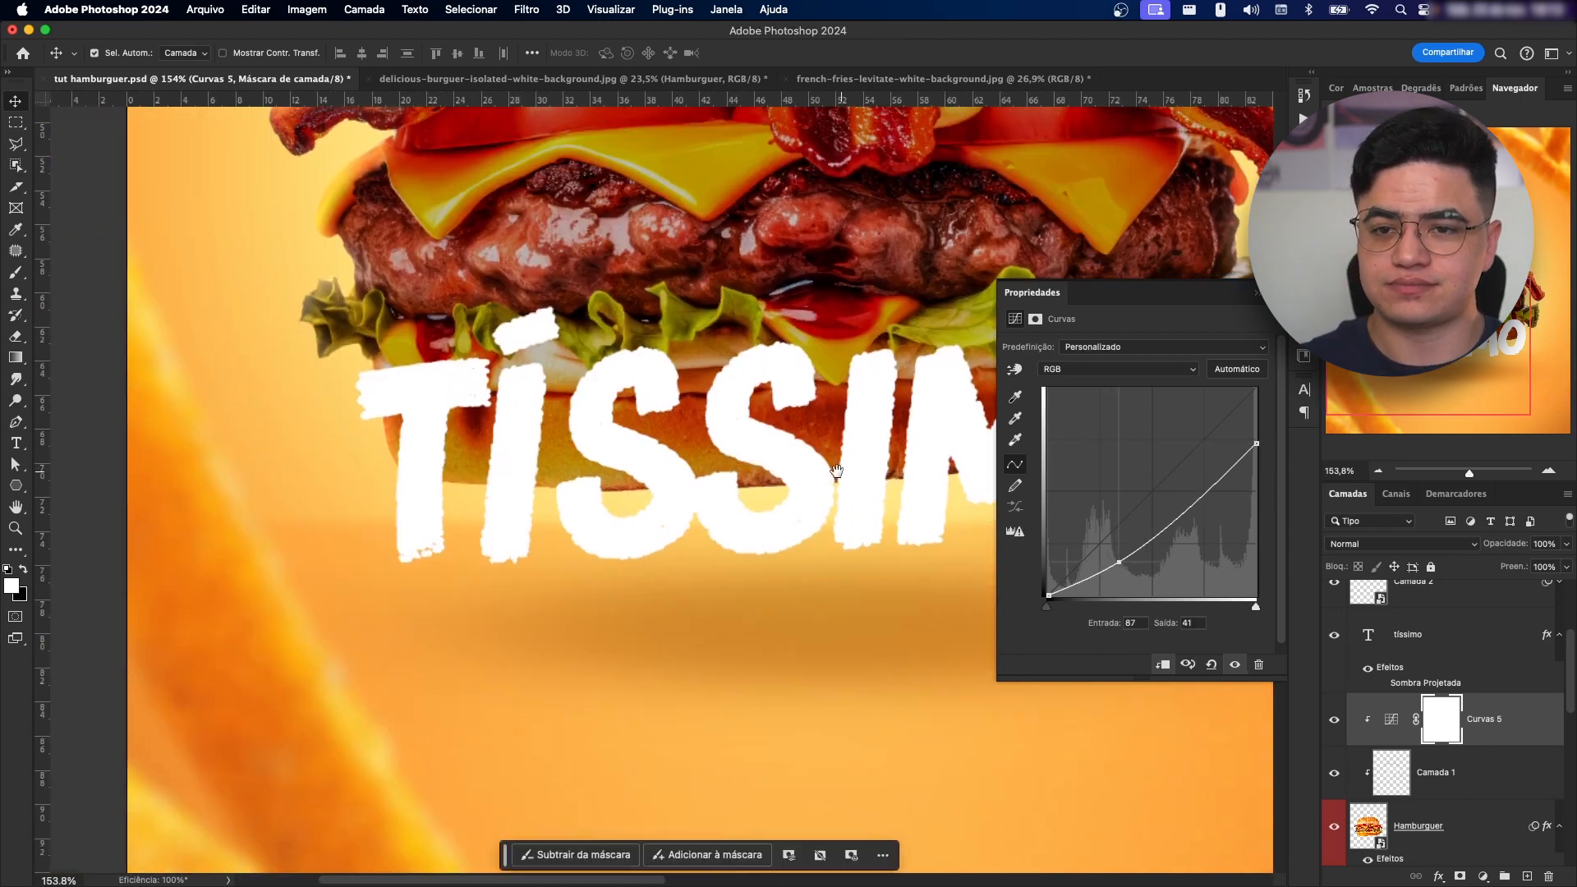
{"action": "left_click_drag", "start_coordinate": [557, 439], "coordinate": [582, 441]}
{"action": "key", "text": "super+i"}
{"action": "key", "text": "b"}
{"action": "key", "text": "z"}
{"action": "left_click_drag", "start_coordinate": [369, 493], "coordinate": [440, 475]}
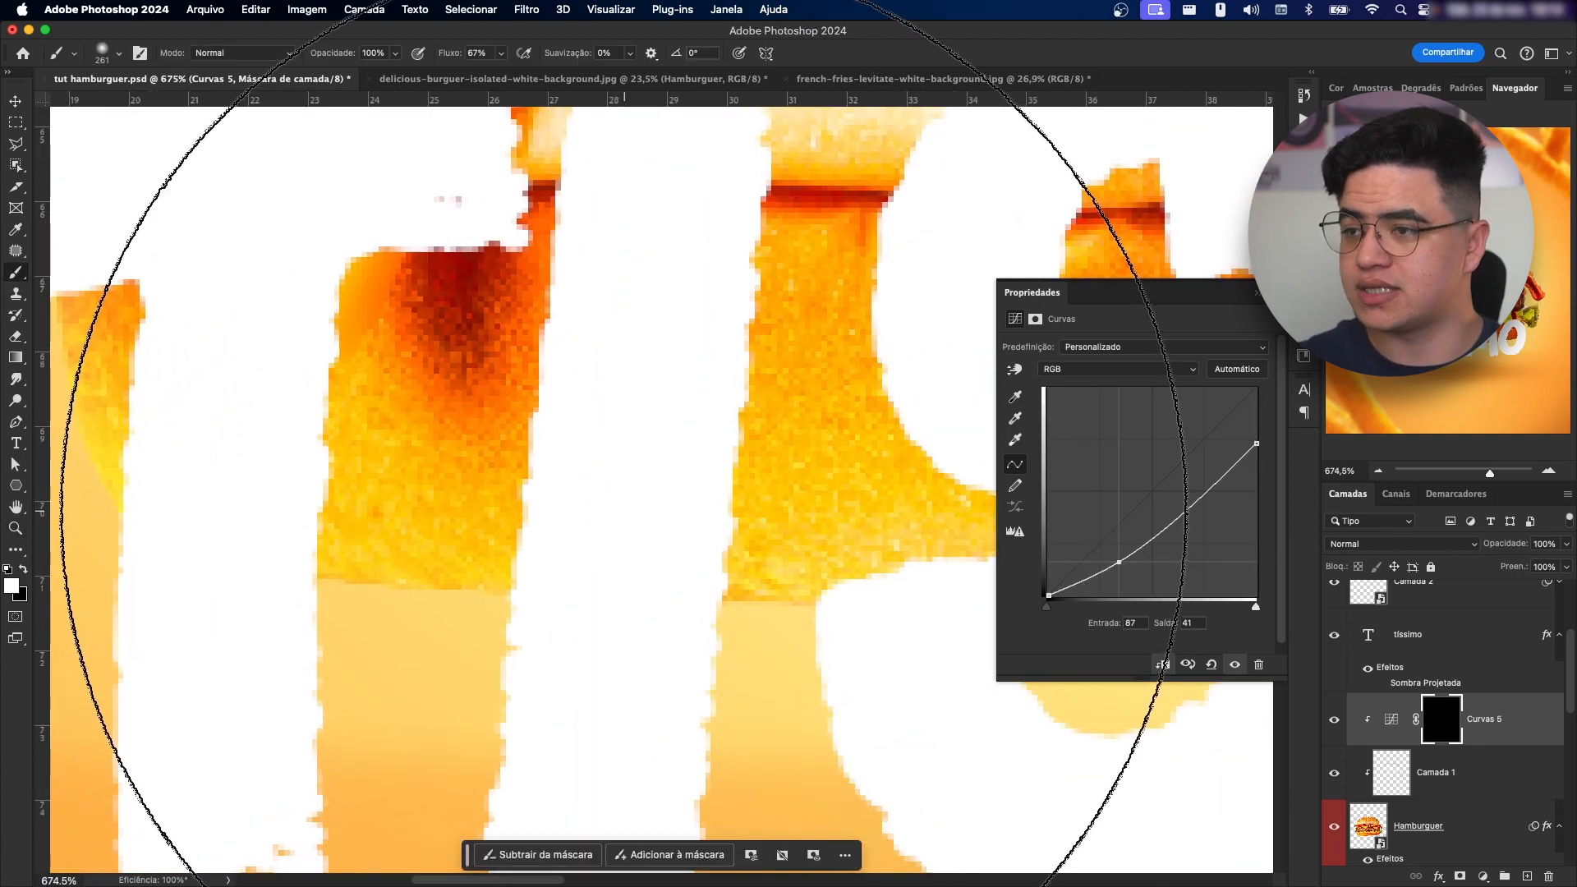
{"action": "left_click", "coordinate": [16, 272]}
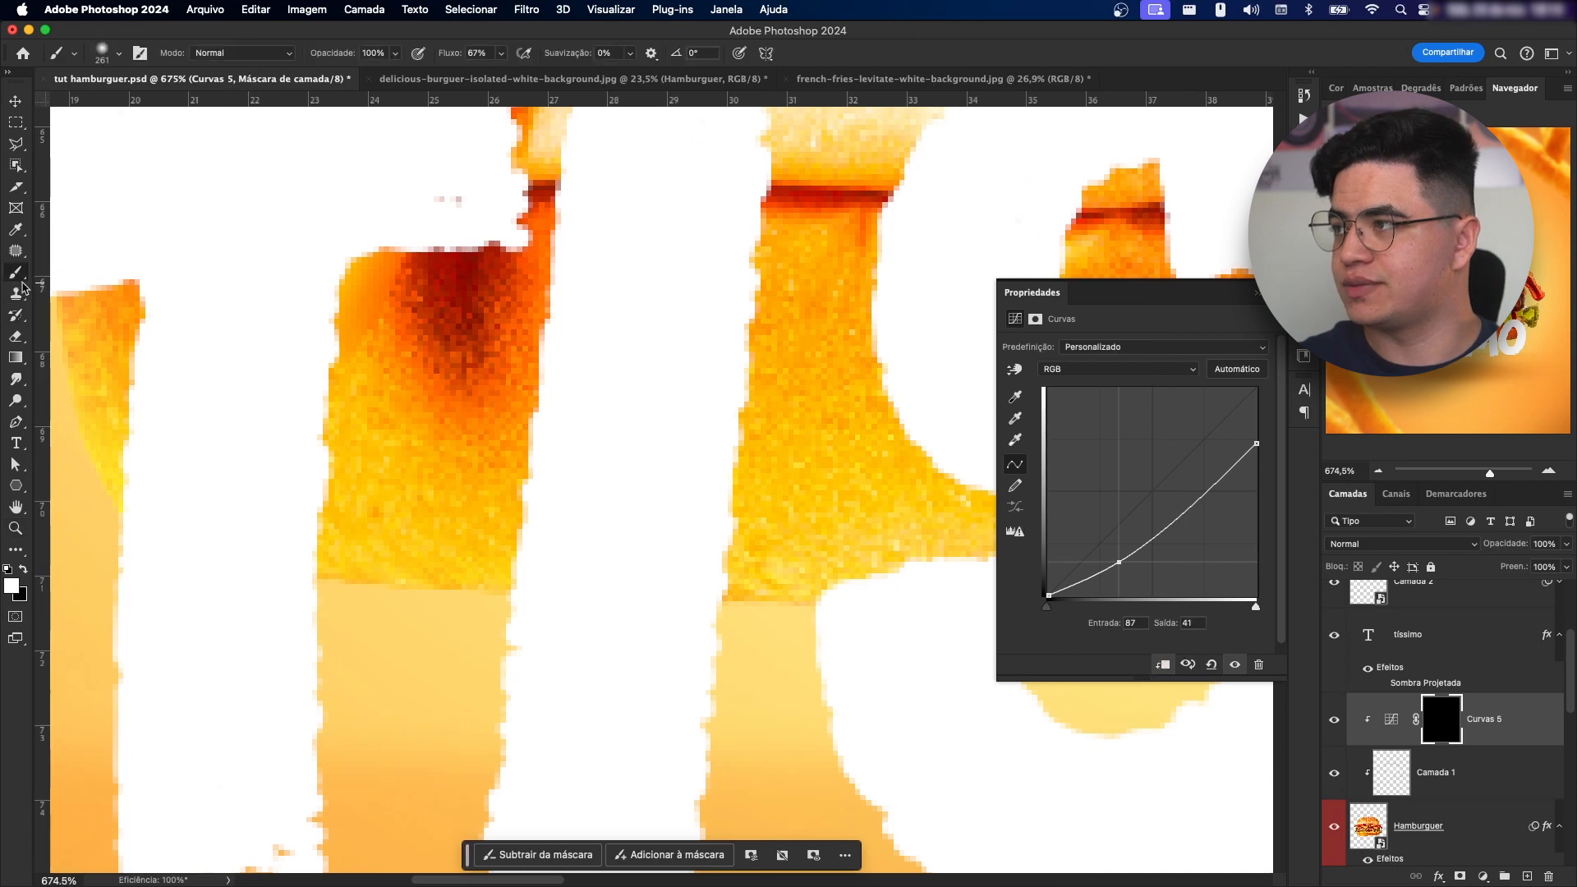
{"action": "left_click_drag", "start_coordinate": [402, 496], "coordinate": [304, 498]}
- Paint white on the Curvas 5 mask along the edges of the T and Í to shade the bun beside them
{"action": "left_click_drag", "start_coordinate": [367, 401], "coordinate": [374, 441]}
{"action": "mouse_move", "coordinate": [350, 352]}
{"action": "left_mouse_down"}
{"action": "mouse_move", "coordinate": [334, 620]}
{"action": "mouse_move", "coordinate": [314, 635]}
{"action": "left_mouse_up"}
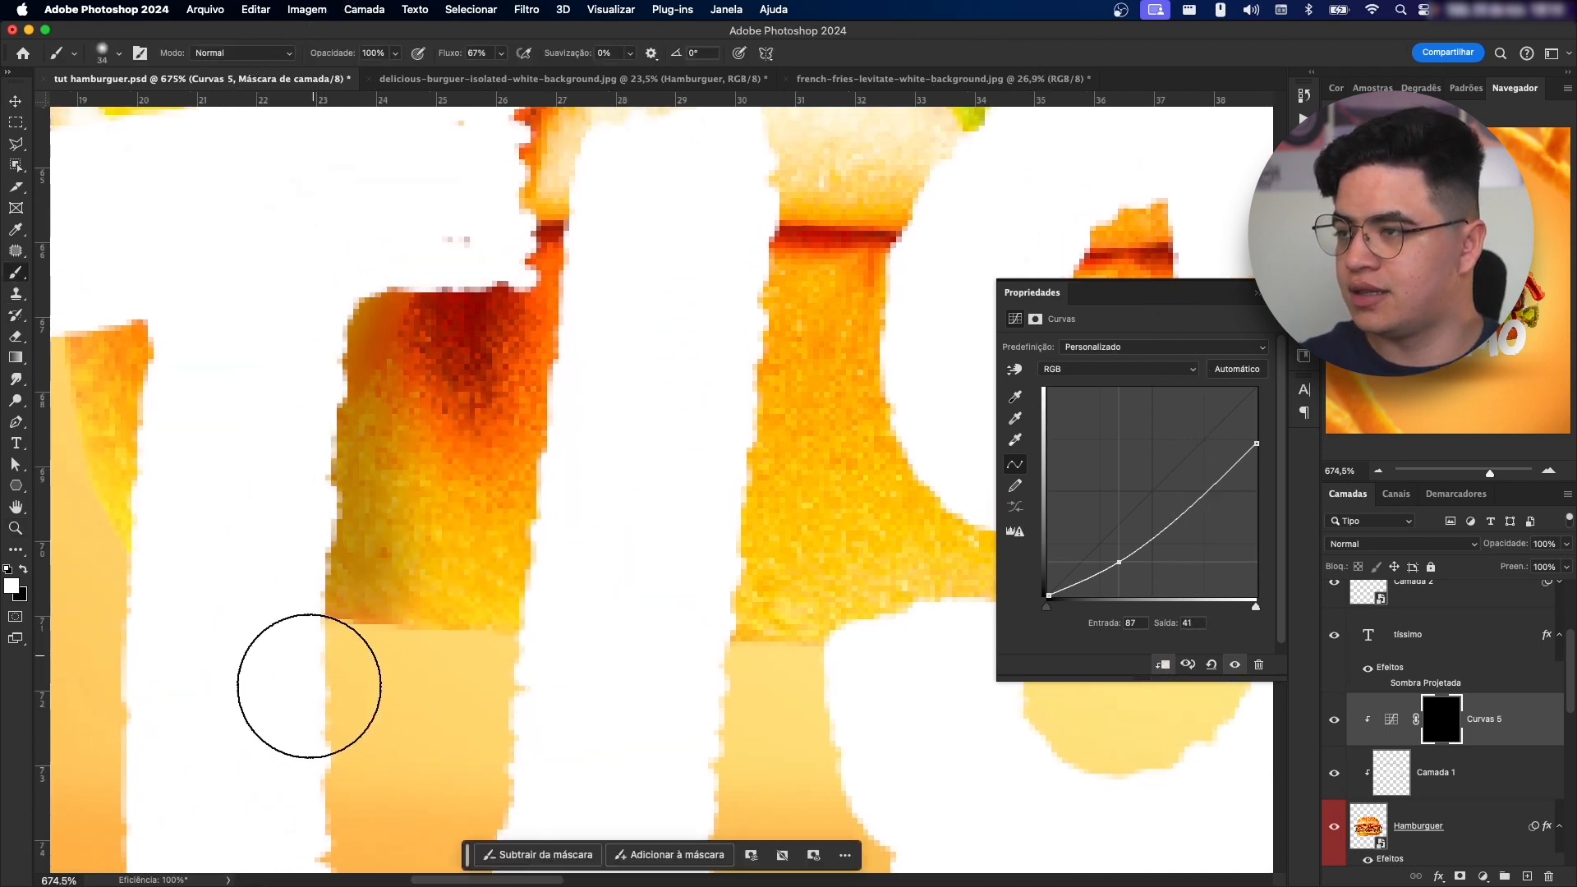
{"action": "mouse_move", "coordinate": [354, 284]}
{"action": "left_mouse_down"}
{"action": "mouse_move", "coordinate": [312, 491]}
{"action": "mouse_move", "coordinate": [480, 381]}
{"action": "left_mouse_up"}
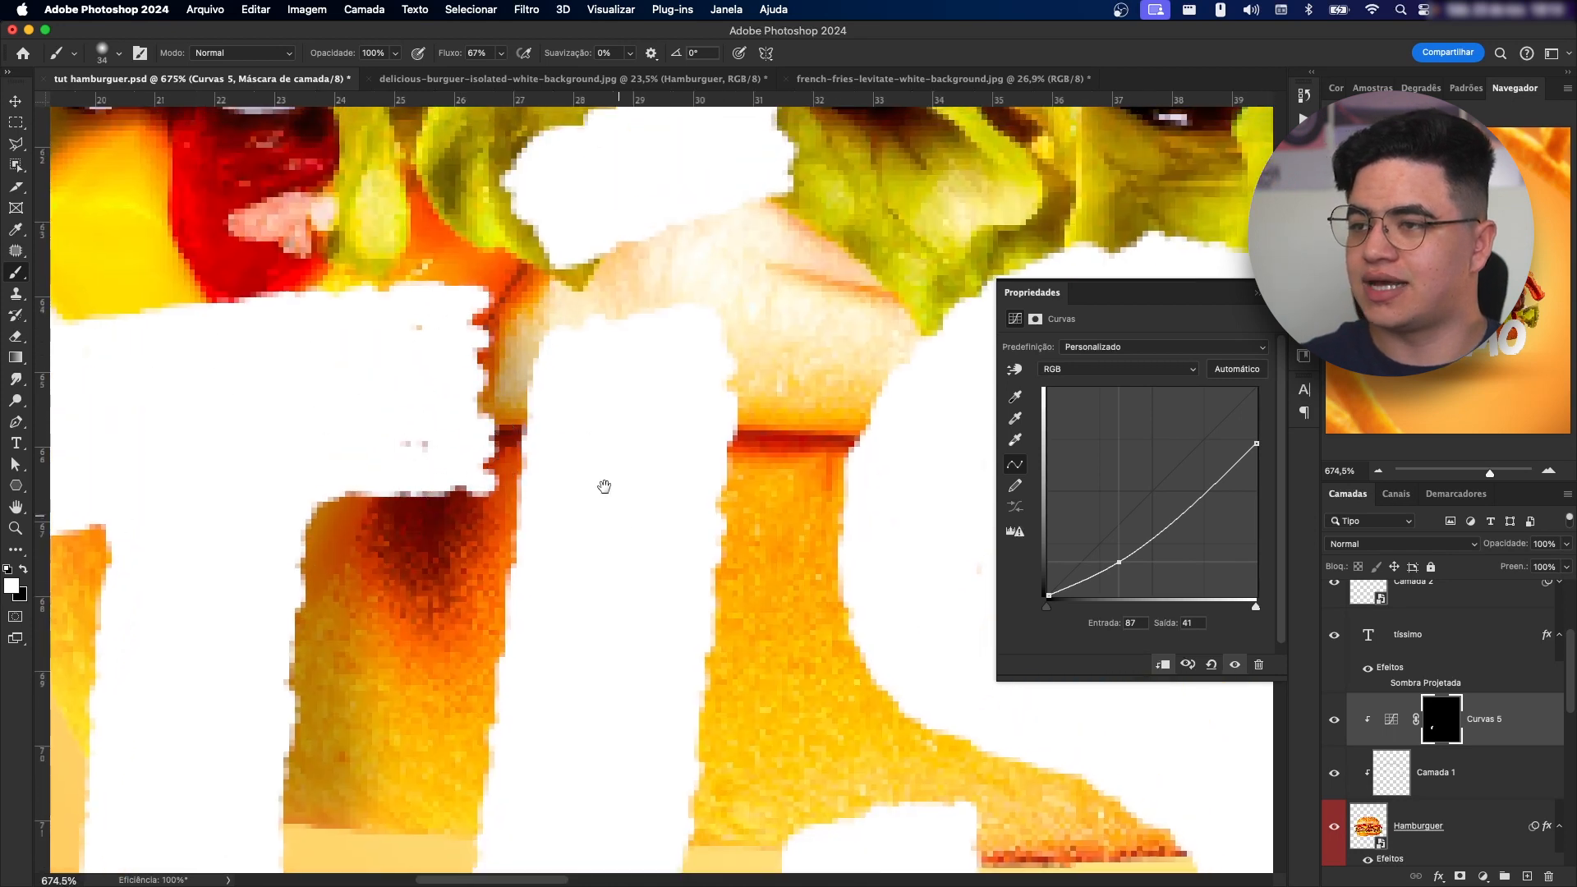
{"action": "left_click_drag", "start_coordinate": [624, 525], "coordinate": [541, 400]}
{"action": "mouse_move", "coordinate": [567, 282]}
{"action": "left_mouse_down"}
{"action": "mouse_move", "coordinate": [602, 274]}
{"action": "mouse_move", "coordinate": [639, 644]}
{"action": "left_mouse_up"}
{"action": "left_click_drag", "start_coordinate": [579, 215], "coordinate": [618, 212]}
- Paint white on the Curvas 5 mask around both S letters to build their contact shadows on the bun
{"action": "left_click_drag", "start_coordinate": [717, 667], "coordinate": [355, 444]}
{"action": "left_click_drag", "start_coordinate": [567, 523], "coordinate": [524, 515]}
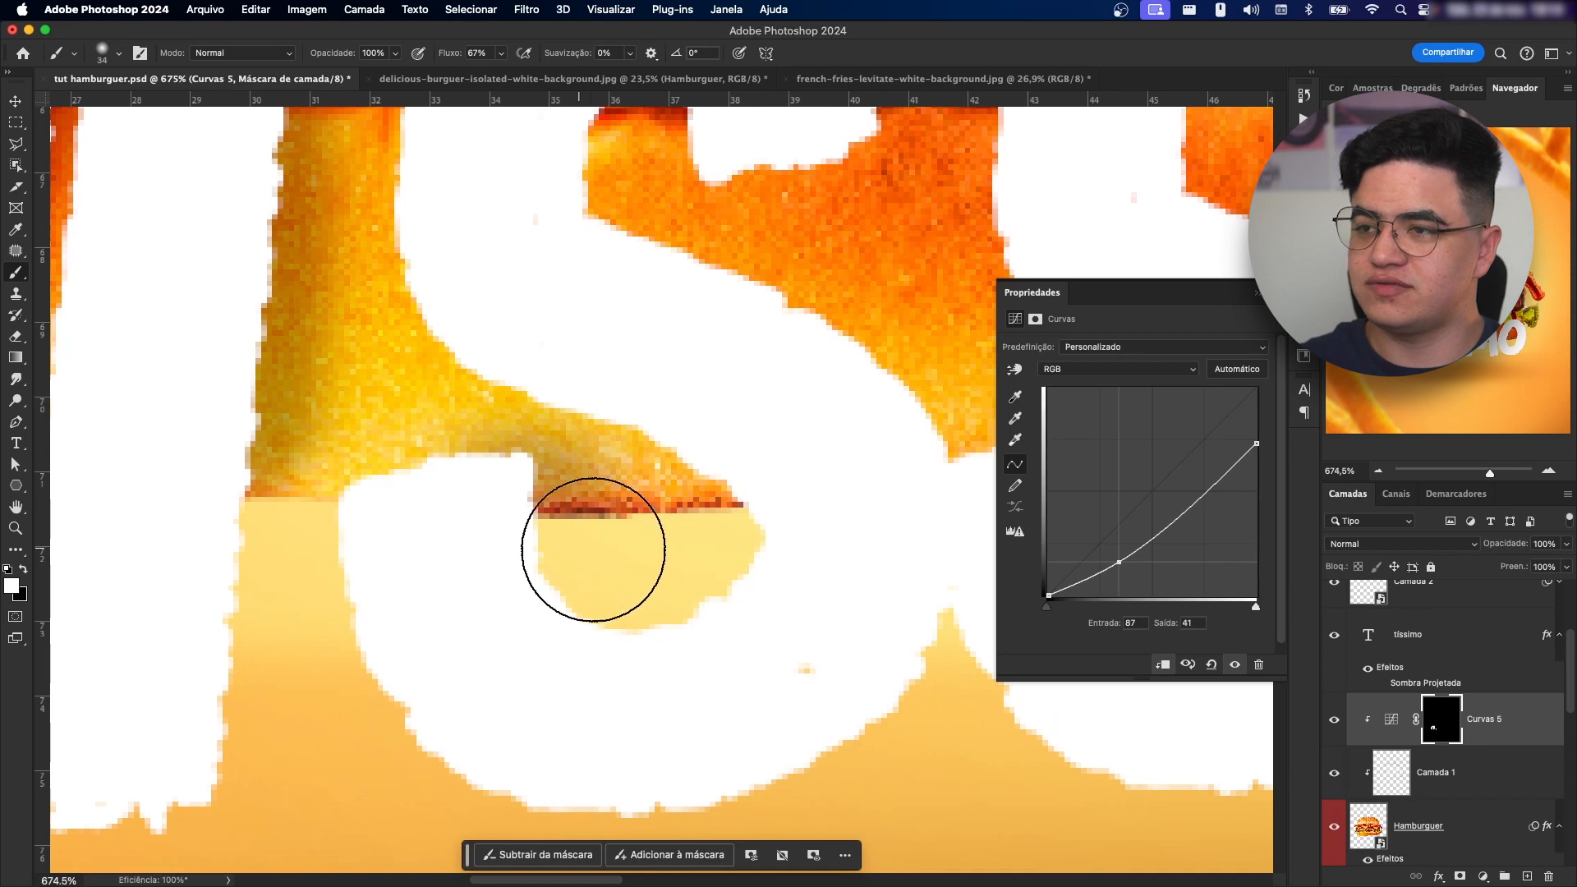
{"action": "left_click_drag", "start_coordinate": [820, 489], "coordinate": [627, 676]}
{"action": "mouse_move", "coordinate": [582, 557]}
{"action": "left_mouse_down"}
{"action": "mouse_move", "coordinate": [408, 353]}
{"action": "mouse_move", "coordinate": [387, 274]}
{"action": "left_mouse_up"}
{"action": "left_click_drag", "start_coordinate": [569, 585], "coordinate": [474, 302]}
{"action": "mouse_move", "coordinate": [641, 239]}
{"action": "left_mouse_down"}
{"action": "mouse_move", "coordinate": [608, 500]}
{"action": "mouse_move", "coordinate": [618, 367]}
{"action": "mouse_move", "coordinate": [606, 343]}
{"action": "left_mouse_up"}
{"action": "left_click_drag", "start_coordinate": [608, 471], "coordinate": [291, 180]}
{"action": "mouse_move", "coordinate": [599, 553]}
{"action": "left_mouse_down"}
{"action": "mouse_move", "coordinate": [627, 506]}
{"action": "mouse_move", "coordinate": [830, 511]}
{"action": "mouse_move", "coordinate": [680, 362]}
{"action": "mouse_move", "coordinate": [613, 331]}
{"action": "left_mouse_up"}
{"action": "left_click_drag", "start_coordinate": [552, 413], "coordinate": [611, 764]}
{"action": "mouse_move", "coordinate": [552, 619]}
{"action": "left_mouse_down"}
{"action": "mouse_move", "coordinate": [722, 447]}
{"action": "mouse_move", "coordinate": [760, 342]}
{"action": "mouse_move", "coordinate": [788, 352]}
{"action": "left_mouse_up"}
{"action": "left_click_drag", "start_coordinate": [759, 448], "coordinate": [433, 327]}
{"action": "mouse_move", "coordinate": [423, 502]}
{"action": "left_mouse_down"}
{"action": "mouse_move", "coordinate": [556, 563]}
{"action": "mouse_move", "coordinate": [697, 739]}
{"action": "left_mouse_up"}
{"action": "left_click_drag", "start_coordinate": [603, 414], "coordinate": [606, 630]}
{"action": "mouse_move", "coordinate": [569, 584]}
{"action": "left_mouse_down"}
{"action": "mouse_move", "coordinate": [658, 535]}
{"action": "mouse_move", "coordinate": [581, 387]}
{"action": "mouse_move", "coordinate": [515, 355]}
{"action": "left_mouse_up"}
- Paint black on the Curvas 5 mask over the cheese tip beside the second S to remove excess shading
{"action": "key", "text": "x"}
{"action": "mouse_move", "coordinate": [698, 361]}
{"action": "left_mouse_down"}
{"action": "mouse_move", "coordinate": [747, 406]}
{"action": "mouse_move", "coordinate": [703, 377]}
{"action": "left_mouse_up"}
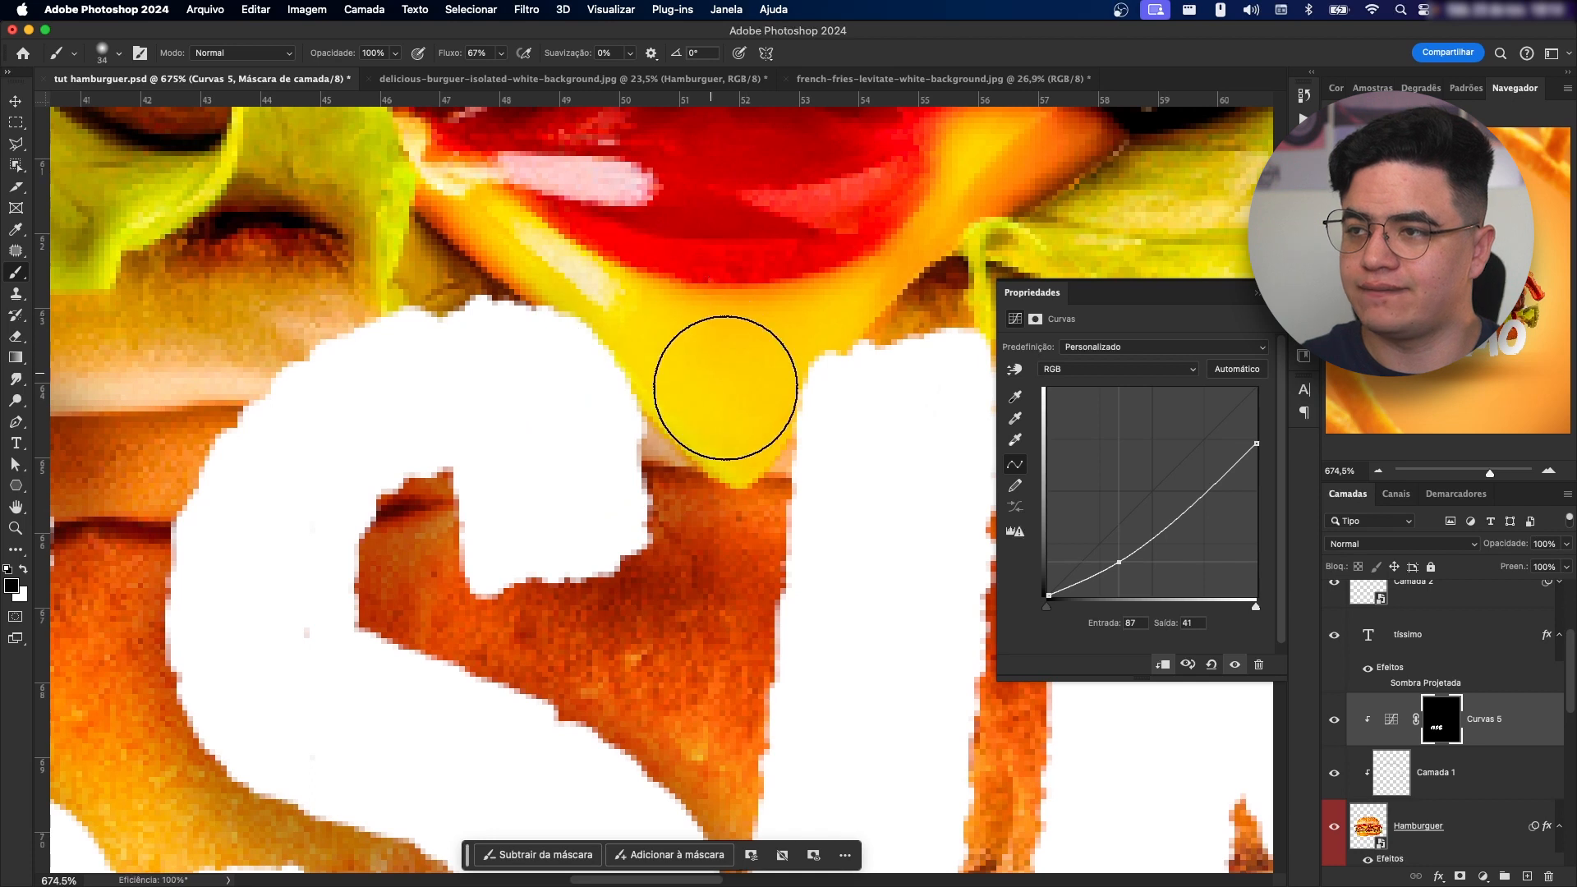
{"action": "left_click_drag", "start_coordinate": [838, 534], "coordinate": [562, 281]}
- Paint white on the Curvas 5 mask around the second I, the M and the O to shade the bun
{"action": "key", "text": "x"}
{"action": "mouse_move", "coordinate": [658, 204]}
{"action": "left_mouse_down"}
{"action": "mouse_move", "coordinate": [594, 750]}
{"action": "mouse_move", "coordinate": [620, 662]}
{"action": "left_mouse_up"}
{"action": "mouse_move", "coordinate": [784, 417]}
{"action": "left_mouse_down"}
{"action": "mouse_move", "coordinate": [288, 247]}
{"action": "mouse_move", "coordinate": [275, 267]}
{"action": "left_mouse_up"}
{"action": "left_click_drag", "start_coordinate": [392, 371], "coordinate": [428, 384]}
{"action": "mouse_move", "coordinate": [593, 345]}
{"action": "left_mouse_down"}
{"action": "mouse_move", "coordinate": [501, 707]}
{"action": "mouse_move", "coordinate": [423, 398]}
{"action": "mouse_move", "coordinate": [440, 481]}
{"action": "left_mouse_up"}
{"action": "left_click_drag", "start_coordinate": [569, 615], "coordinate": [244, 483]}
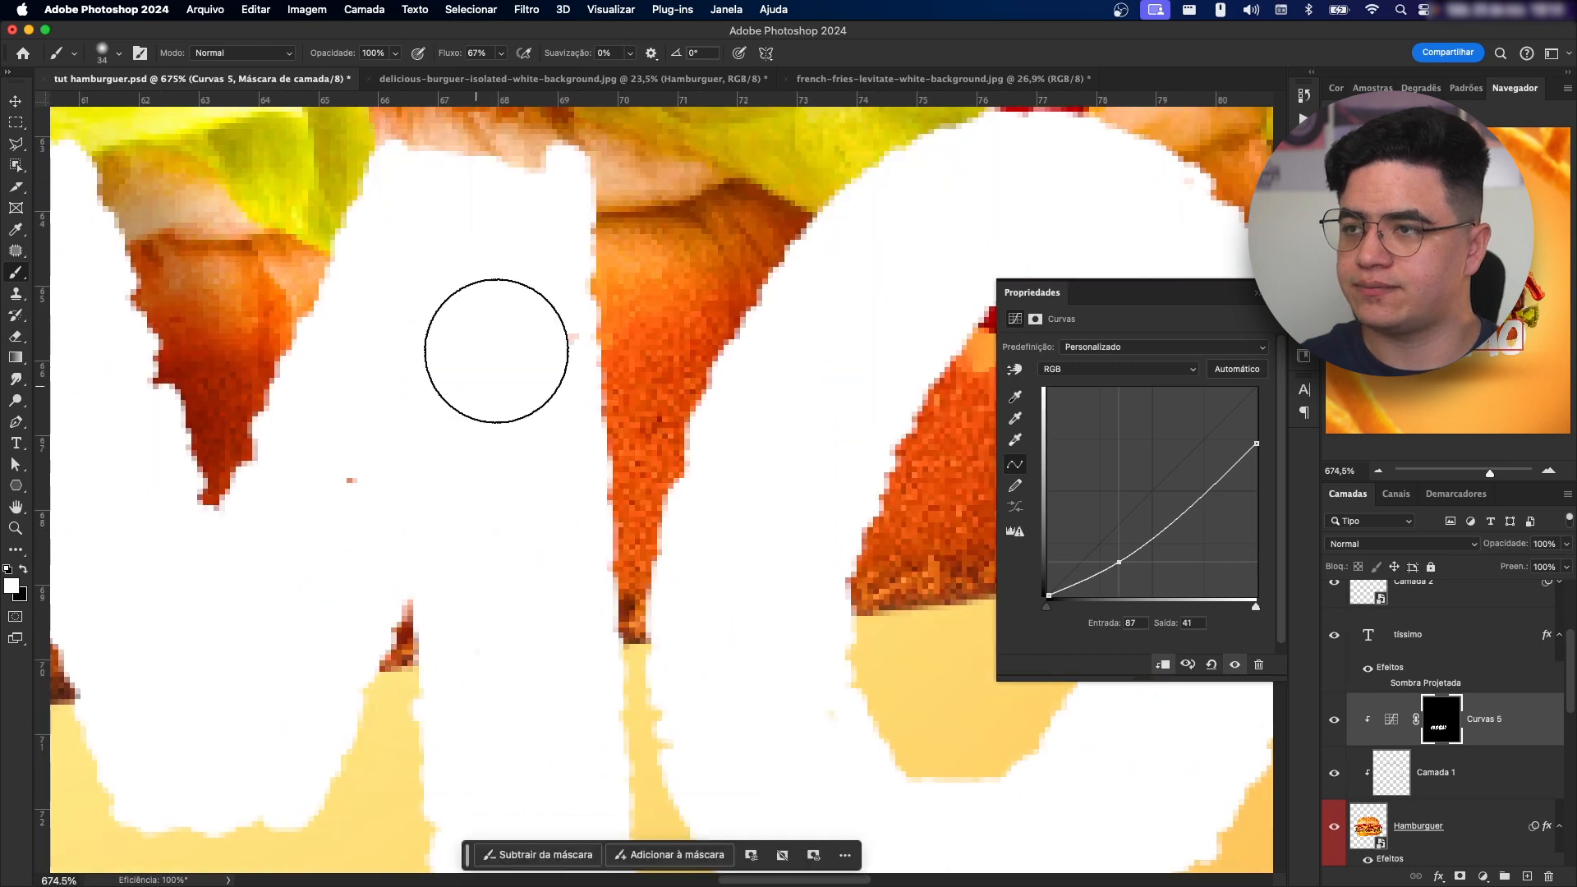
{"action": "left_click_drag", "start_coordinate": [398, 612], "coordinate": [396, 559]}
- Compare the TÍSSIMO text with its drop shadow effect against the hand-painted Curvas 5 shading
{"action": "key", "text": "z"}
{"action": "mouse_move", "coordinate": [794, 641]}
{"action": "left_mouse_down"}
{"action": "mouse_move", "coordinate": [698, 616]}
{"action": "mouse_move", "coordinate": [799, 670]}
{"action": "mouse_move", "coordinate": [708, 556]}
{"action": "left_mouse_up"}
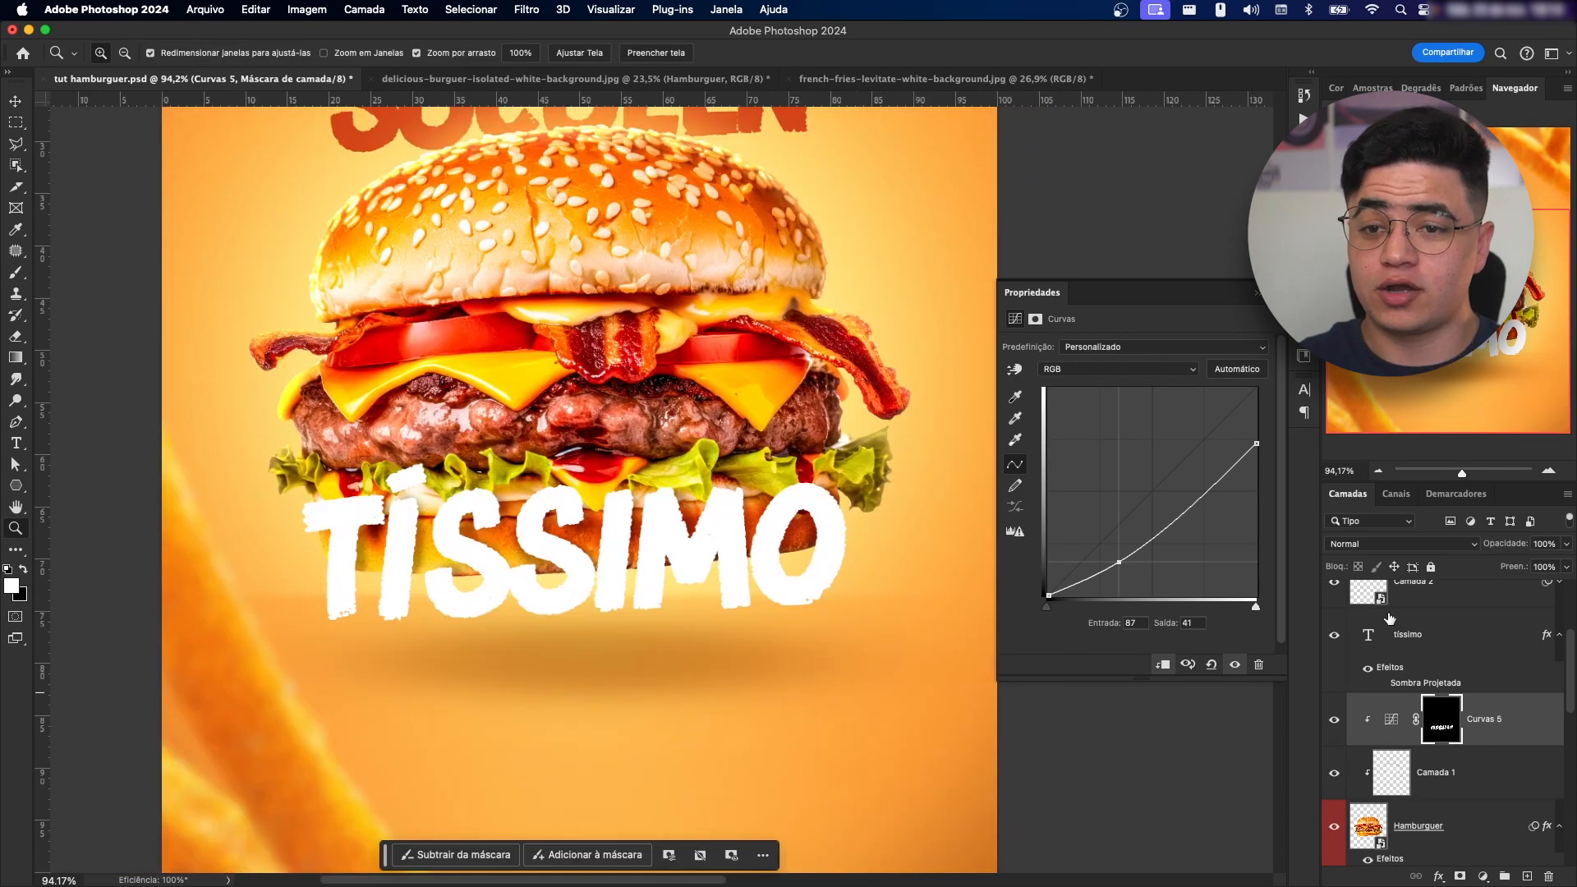
{"action": "left_click_drag", "start_coordinate": [759, 538], "coordinate": [737, 608]}
{"action": "left_click", "coordinate": [1336, 719]}
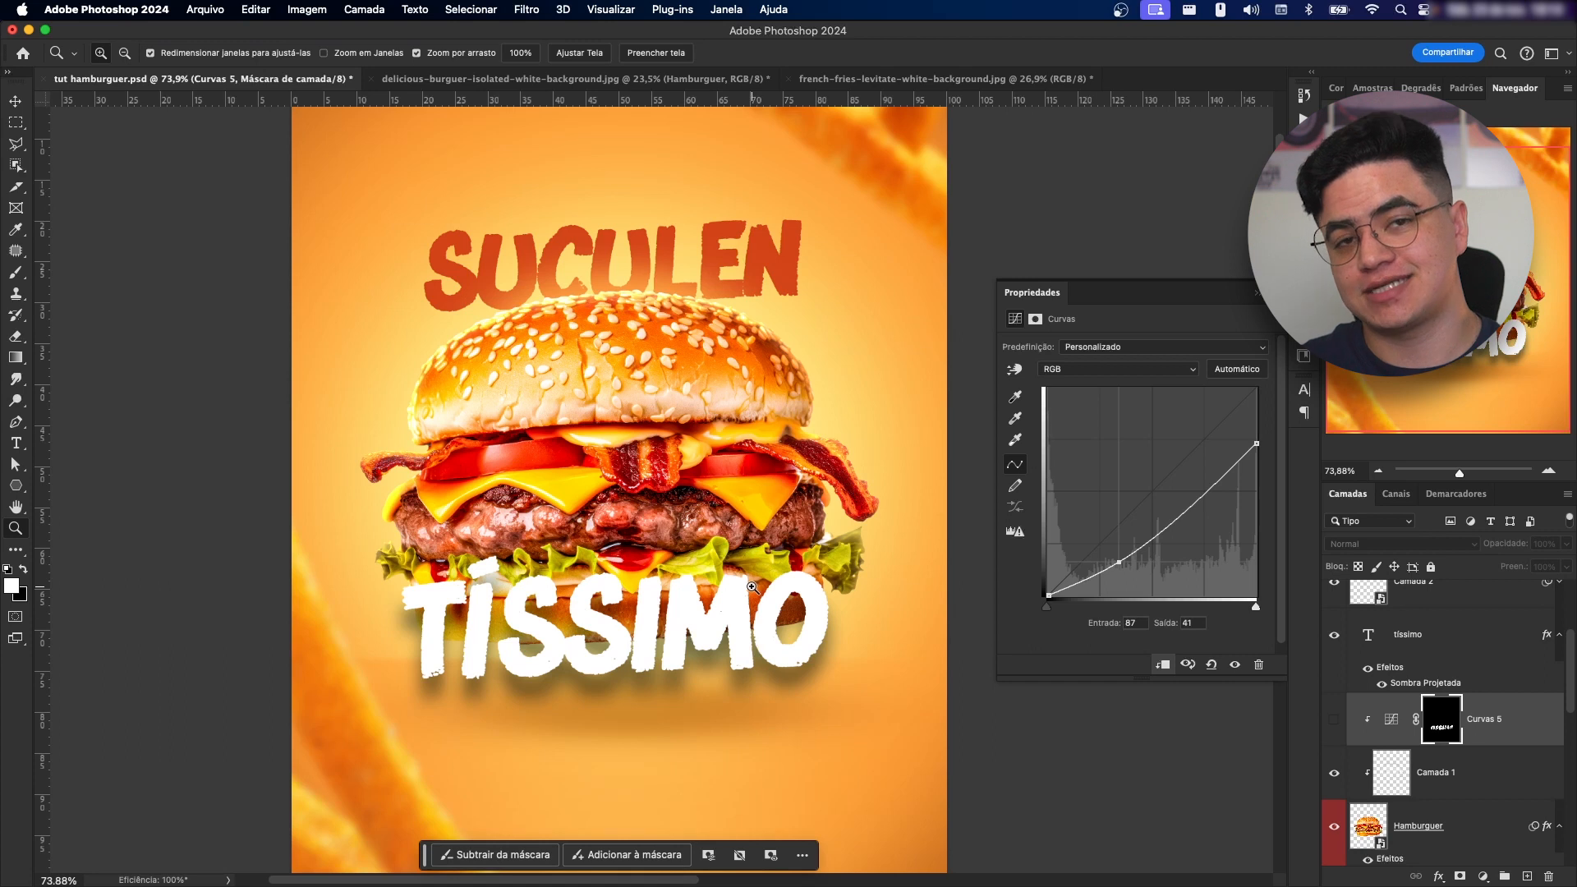
{"action": "left_click_drag", "start_coordinate": [726, 579], "coordinate": [1030, 559]}
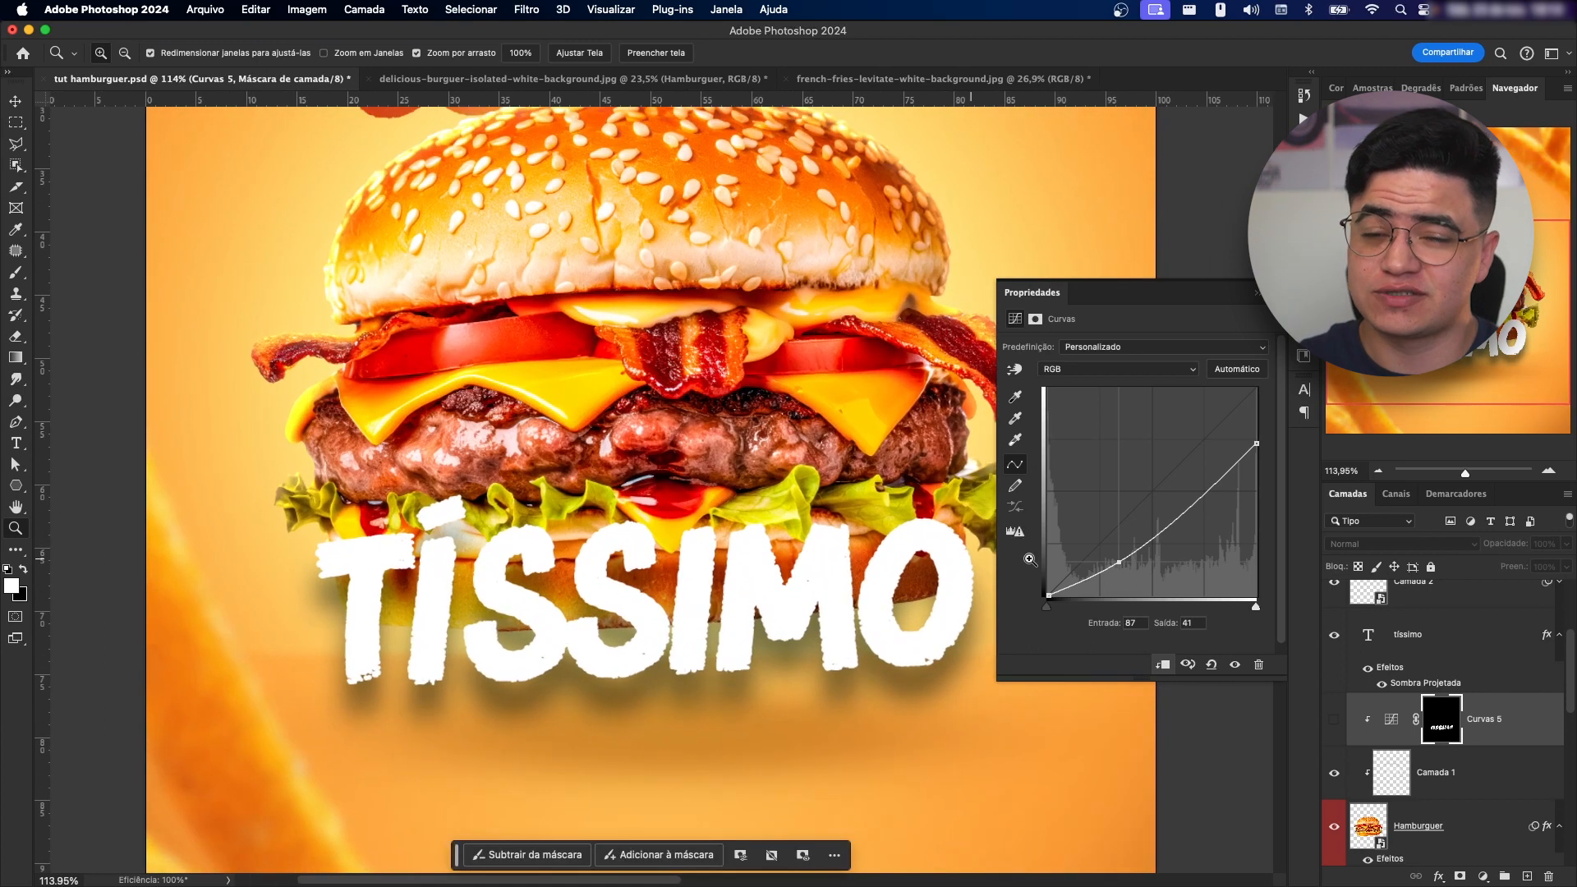
{"action": "left_click", "coordinate": [1383, 687]}
{"action": "left_click", "coordinate": [1334, 722]}
{"action": "left_click_drag", "start_coordinate": [699, 609], "coordinate": [696, 440]}
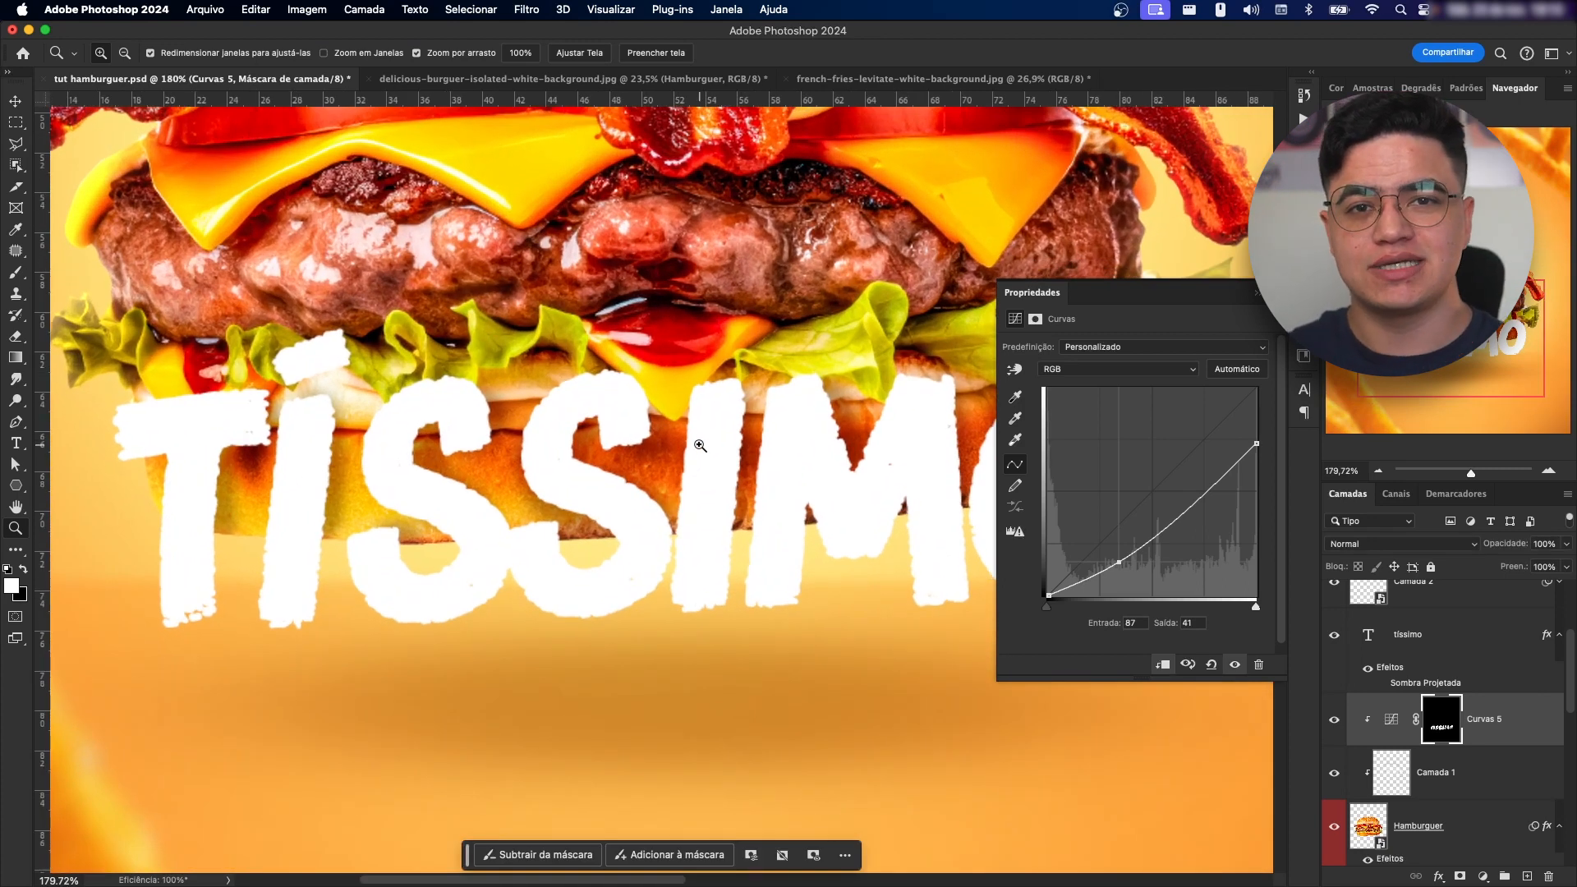
{"action": "left_click_drag", "start_coordinate": [751, 579], "coordinate": [712, 594]}
{"action": "left_click_drag", "start_coordinate": [538, 653], "coordinate": [692, 546]}
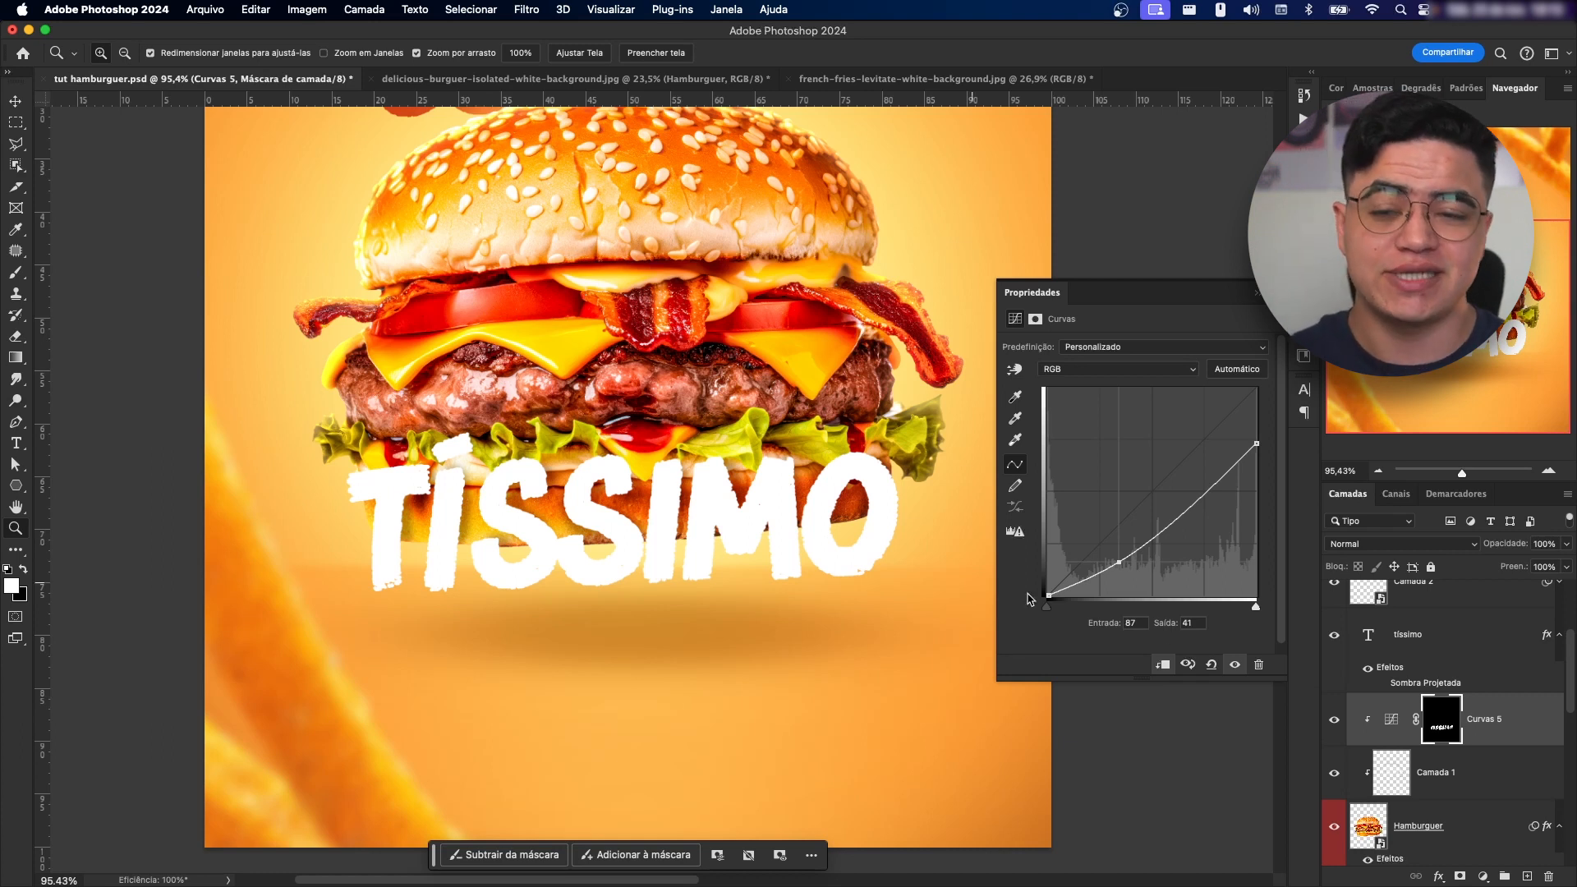
- Add a white Lorem Ipsum placeholder text line in Chalky Fingers just below TÍSSIMO
{"action": "left_click", "coordinate": [1512, 713]}
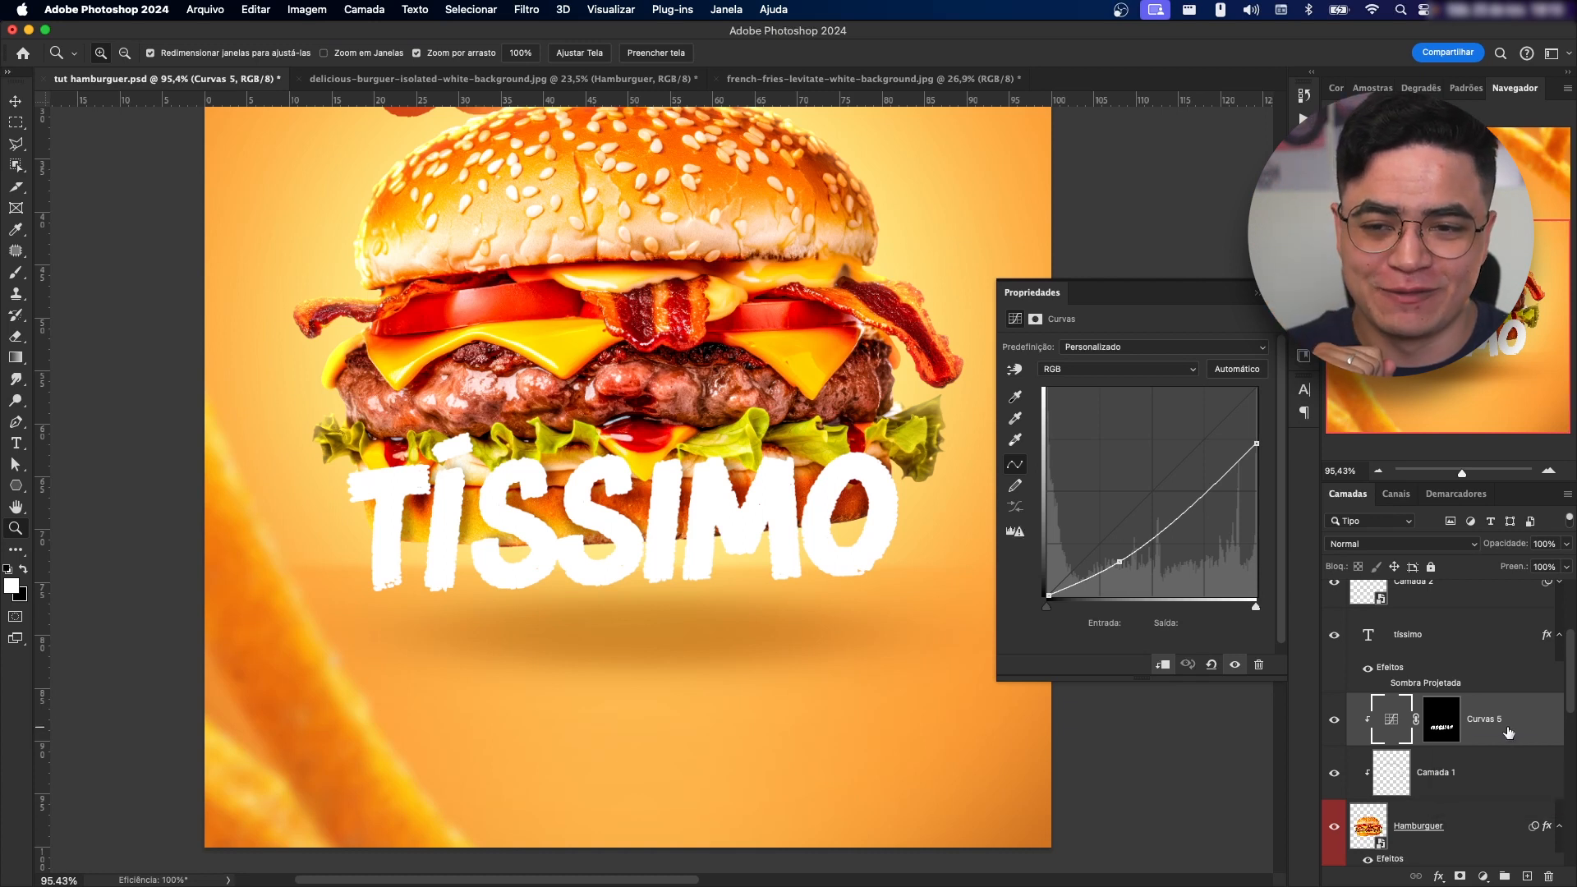
{"action": "scroll", "coordinate": [1504, 721], "scroll_direction": "up", "scroll_amount": 2}
{"action": "key", "text": "t"}
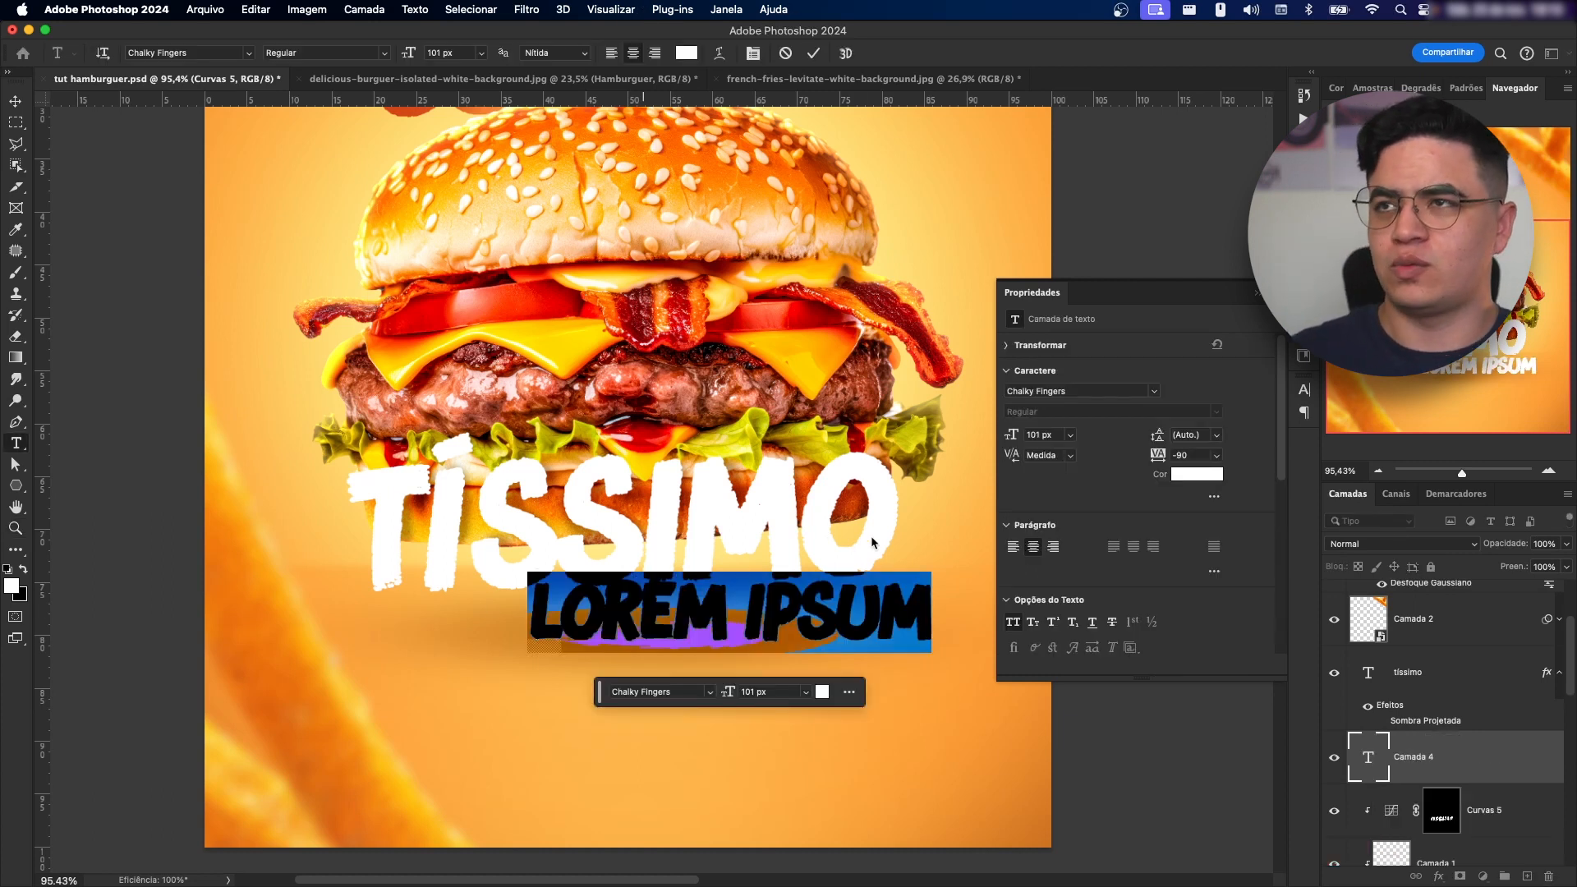
{"action": "key", "text": "Right"}
{"action": "left_click", "coordinate": [814, 55]}
- Scale the Lorem Ipsum text down to about 51% and tilt it slightly counterclockwise below the MO letters
{"action": "key", "text": "super+t"}
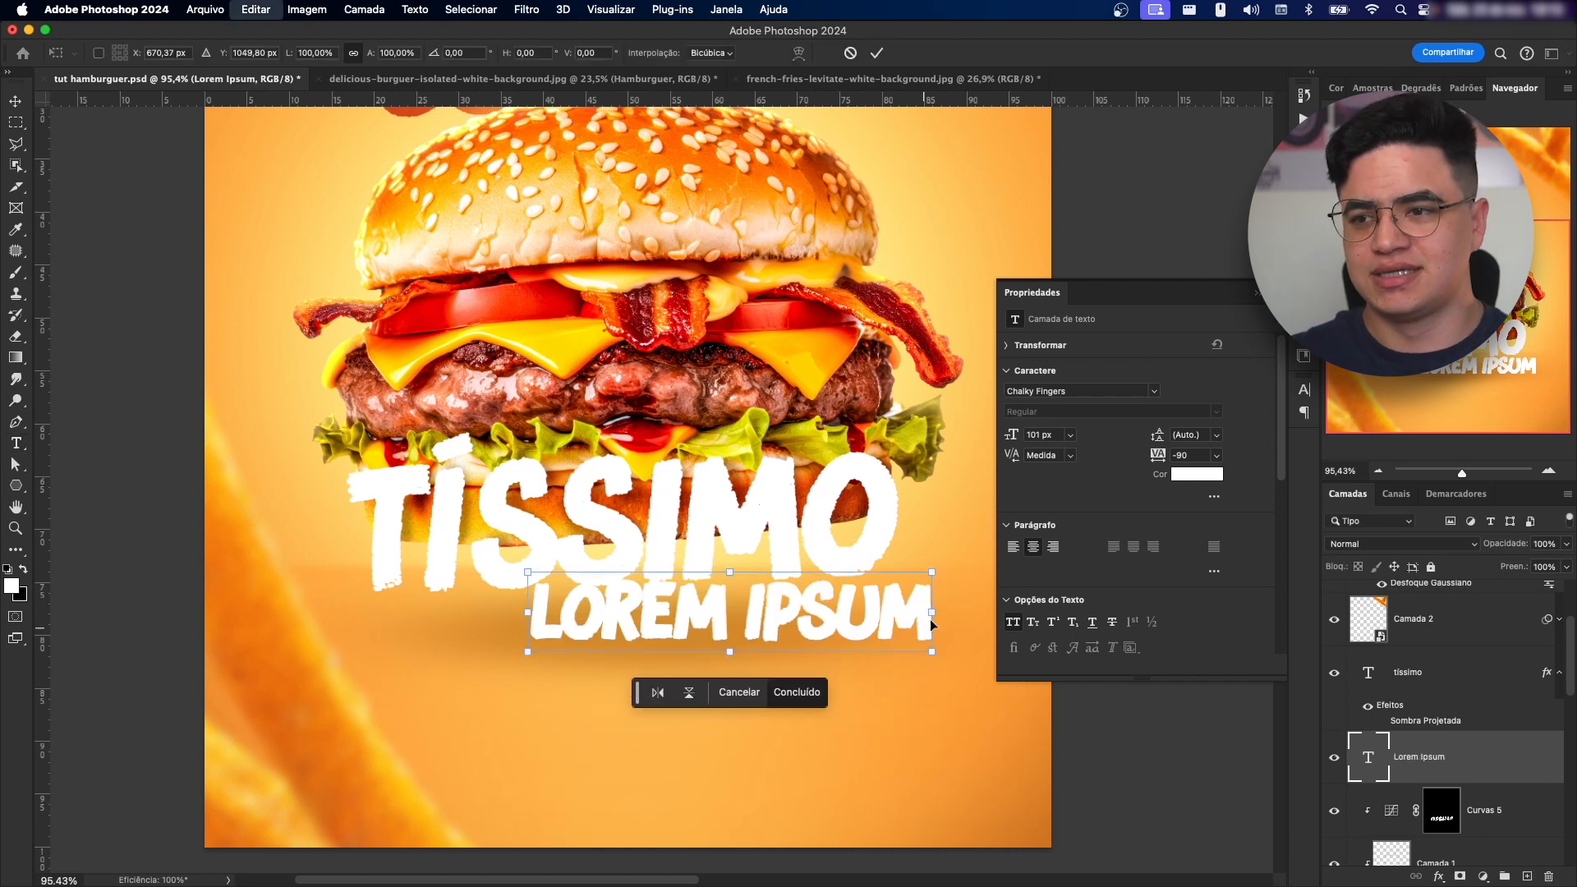
{"action": "left_click_drag", "start_coordinate": [933, 583], "coordinate": [834, 593]}
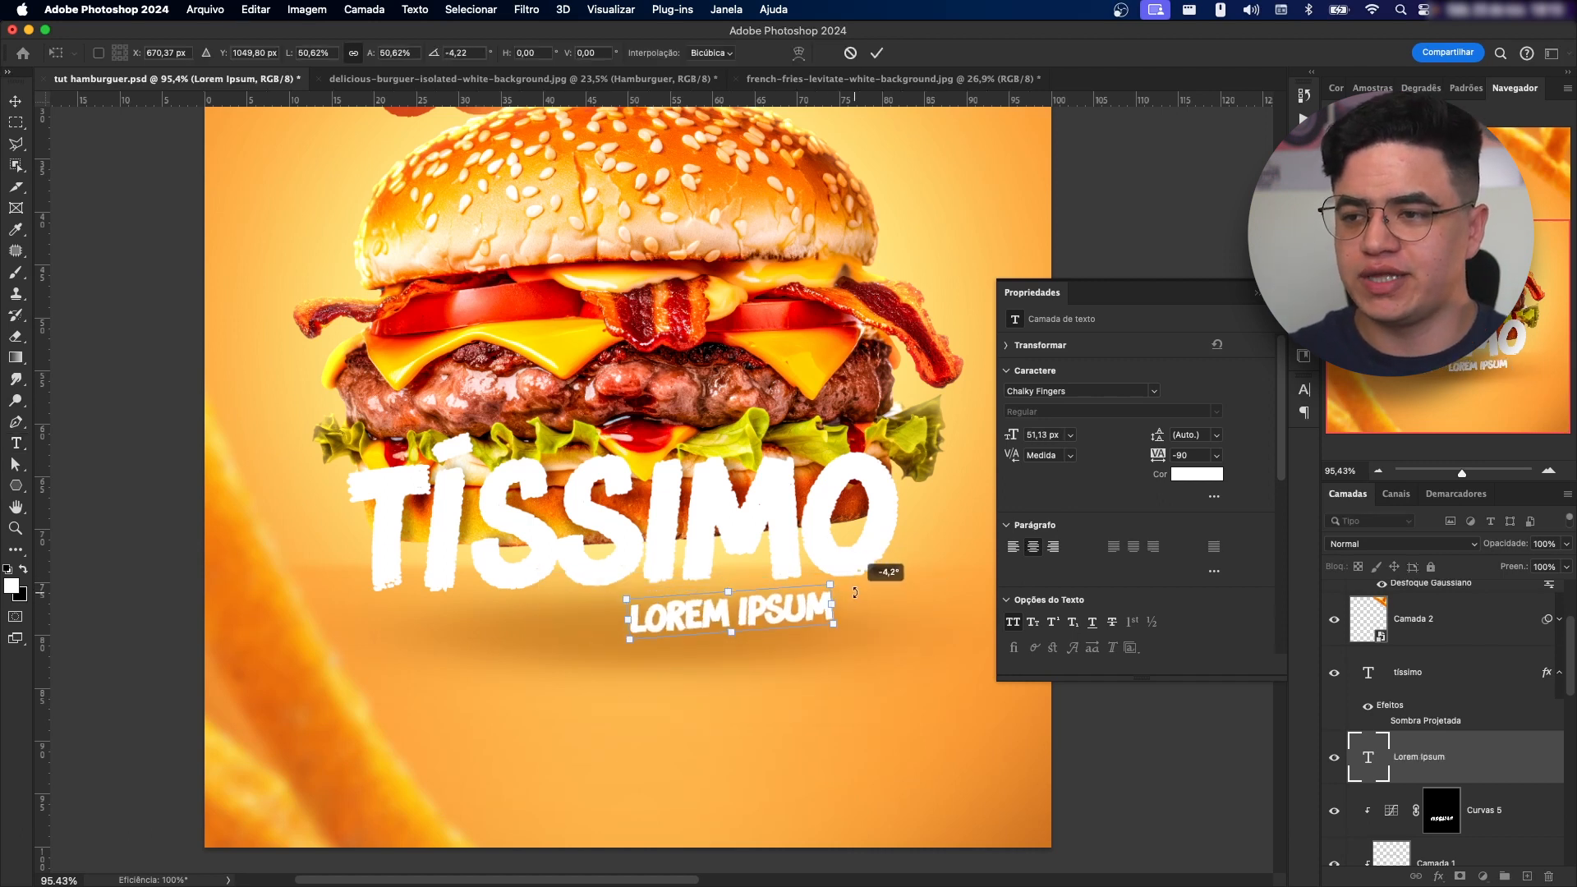
{"action": "left_click", "coordinate": [877, 53]}
- Change the font of the Lorem Ipsum line to SF Pro Display Light
{"action": "left_click", "coordinate": [1093, 389]}
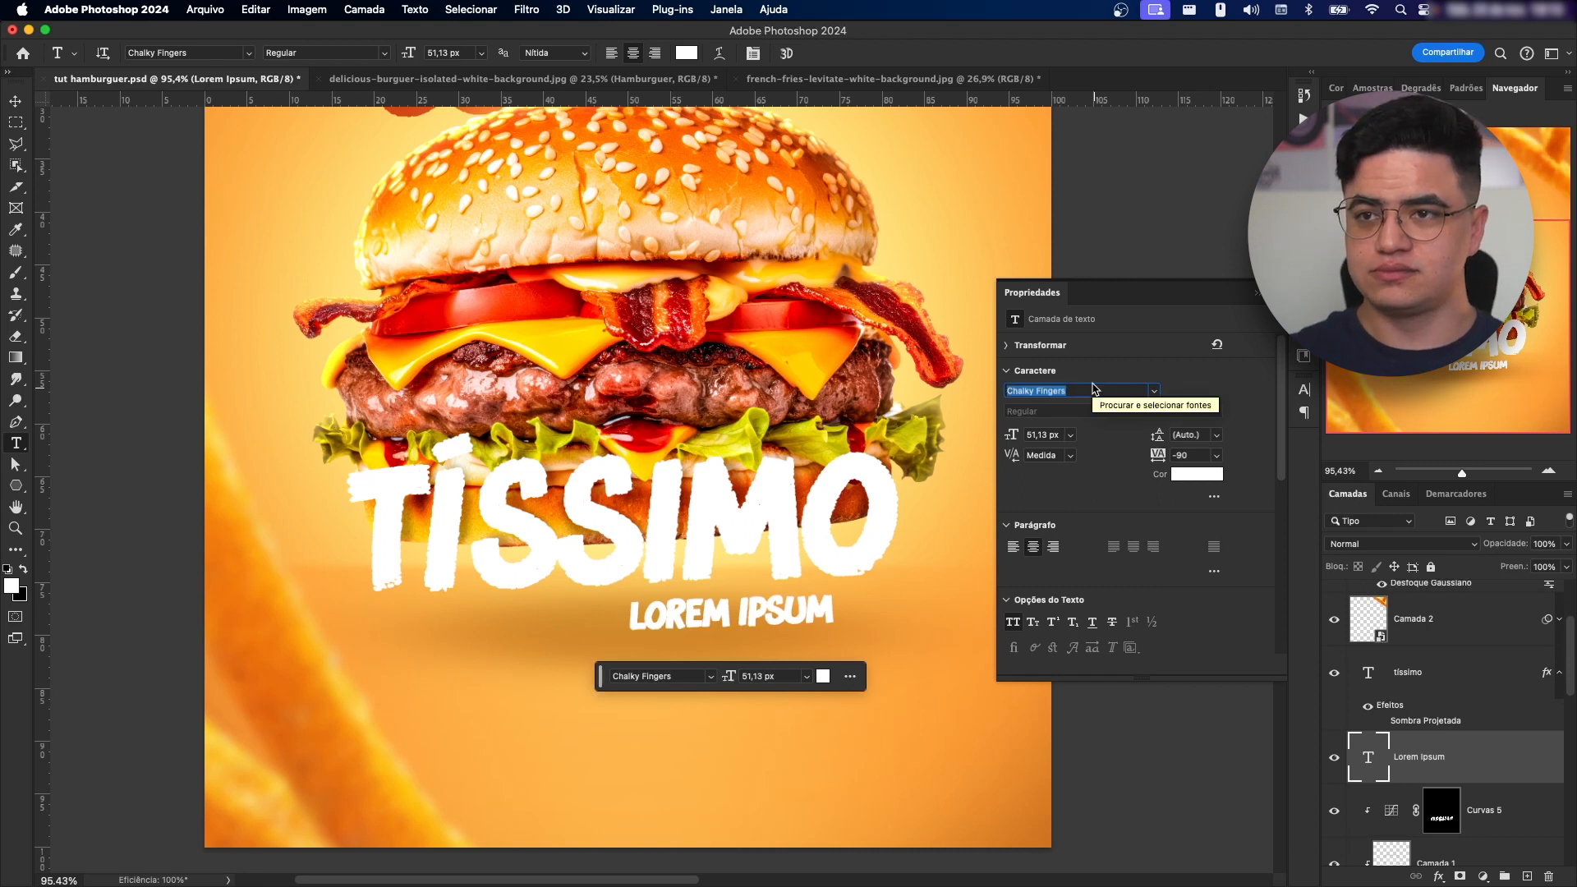
{"action": "type", "text": "sf"}
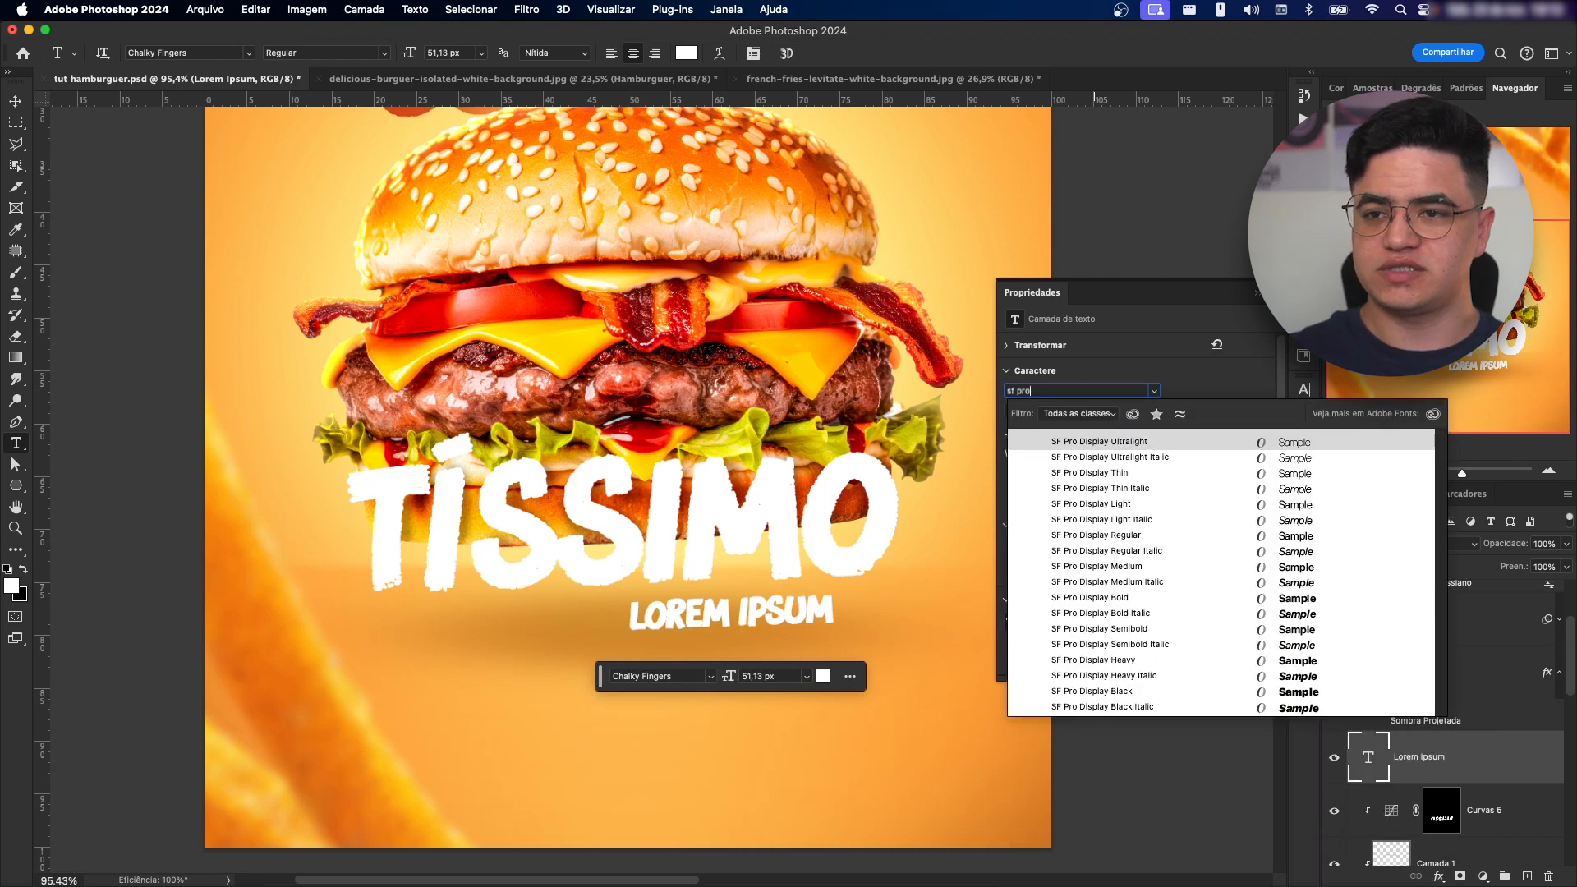
{"action": "left_click", "coordinate": [1133, 508]}
- Scale the Lorem Ipsum line down to about 37.38 px and place it below the O of TÍSSIMO
{"action": "key", "text": "super+t"}
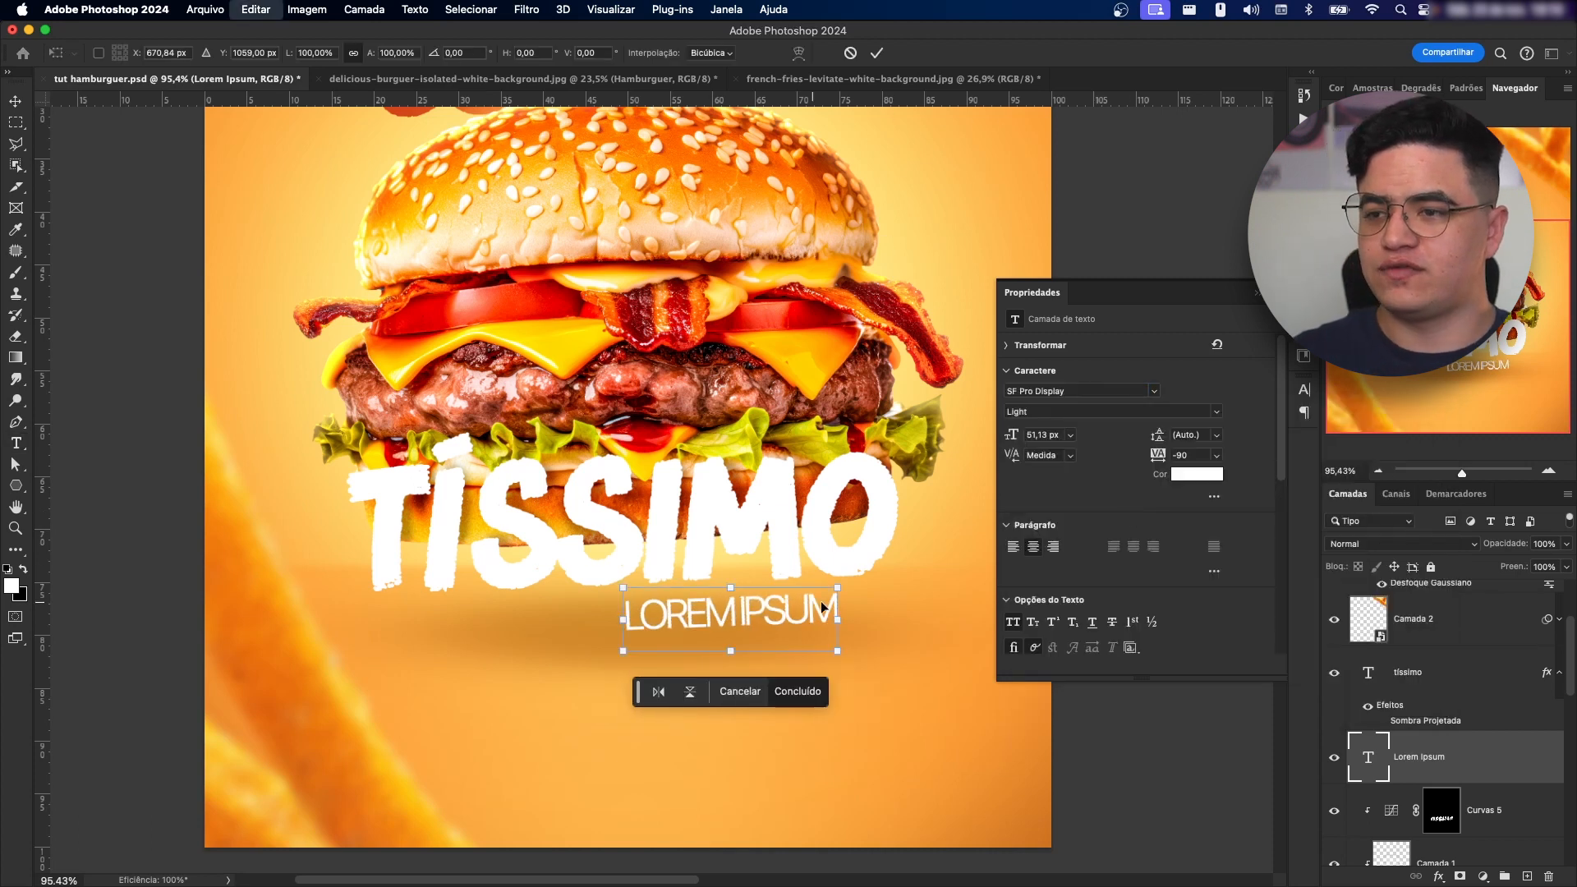
{"action": "left_click_drag", "start_coordinate": [836, 588], "coordinate": [809, 596]}
{"action": "left_click_drag", "start_coordinate": [775, 613], "coordinate": [858, 611]}
{"action": "left_click", "coordinate": [880, 56]}
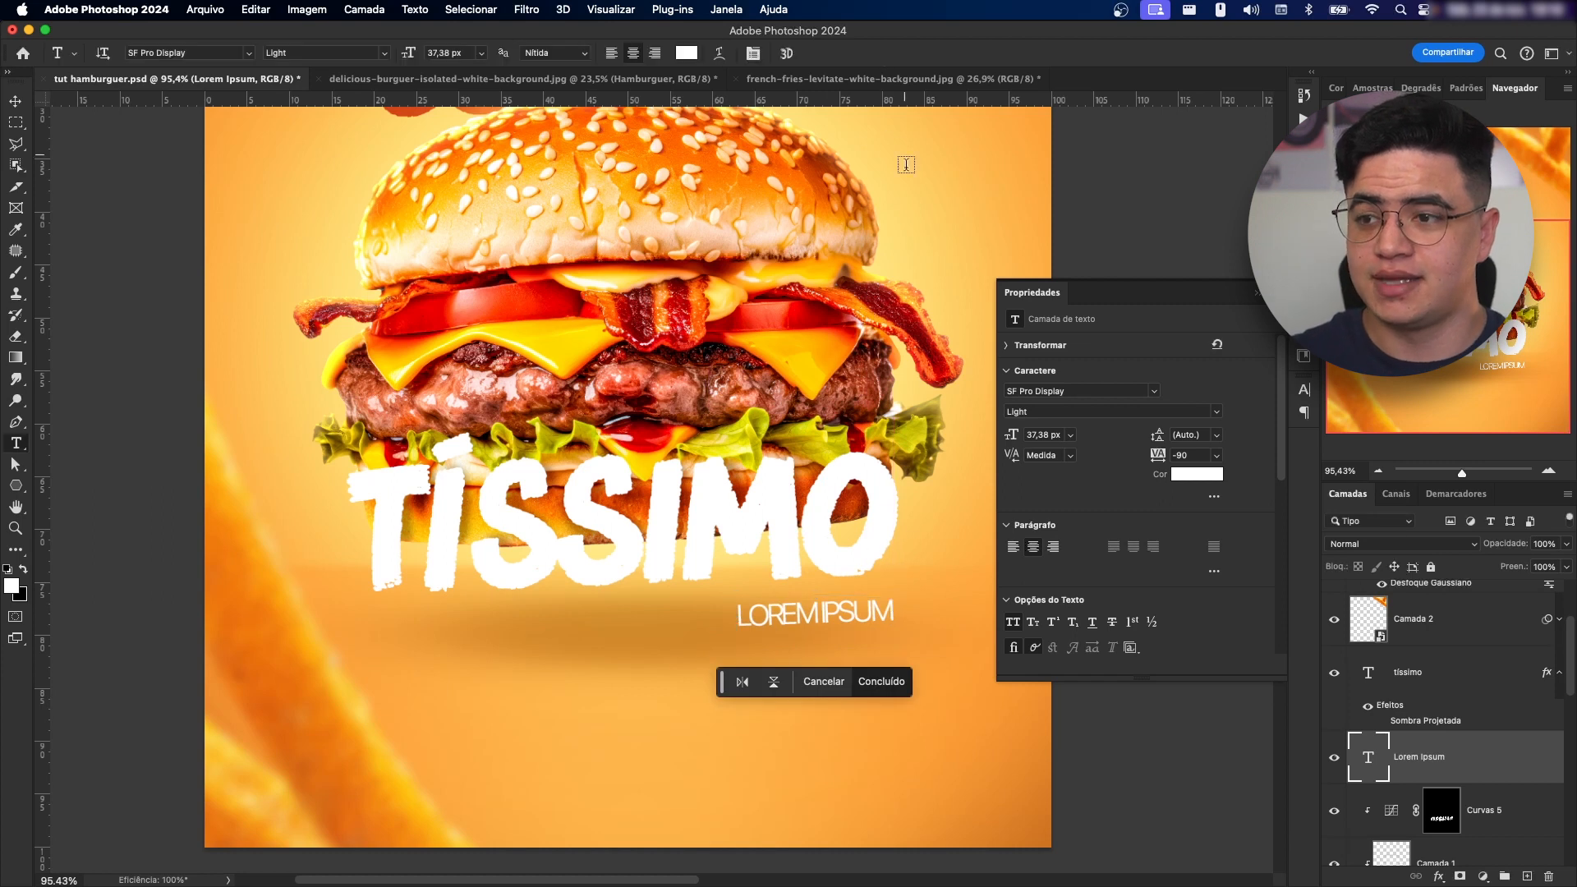
- Adjust the tracking of the Lorem Ipsum line, trying 200 and settling on 0
{"action": "scroll", "coordinate": [926, 574], "scroll_direction": "up", "scroll_amount": 5}
{"action": "left_click", "coordinate": [1188, 457]}
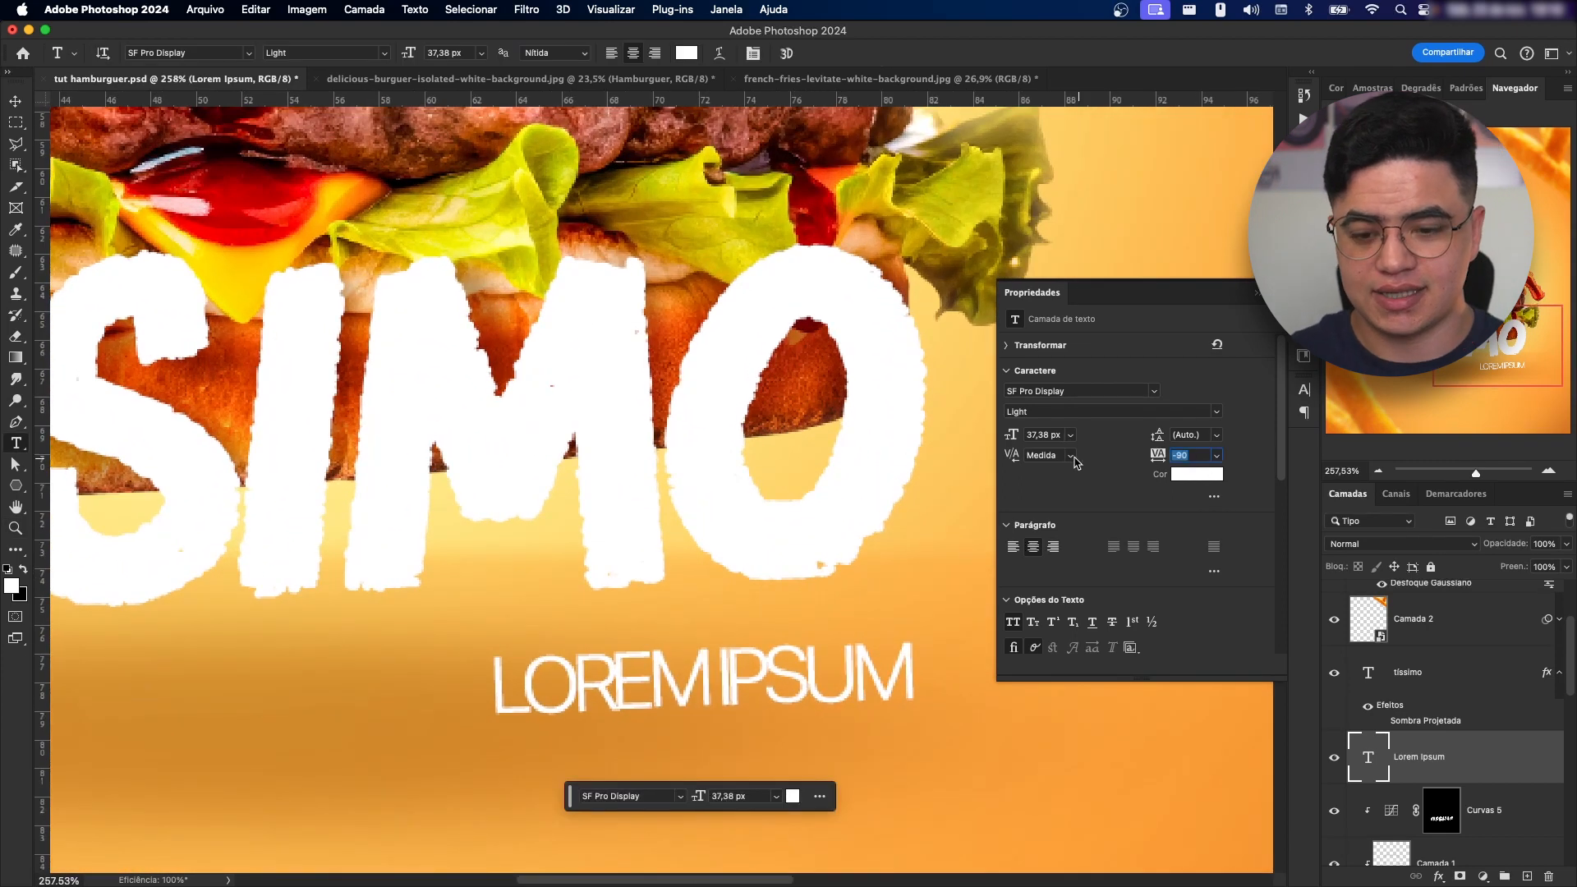
{"action": "type", "text": "200"}
{"action": "key", "text": "Return"}
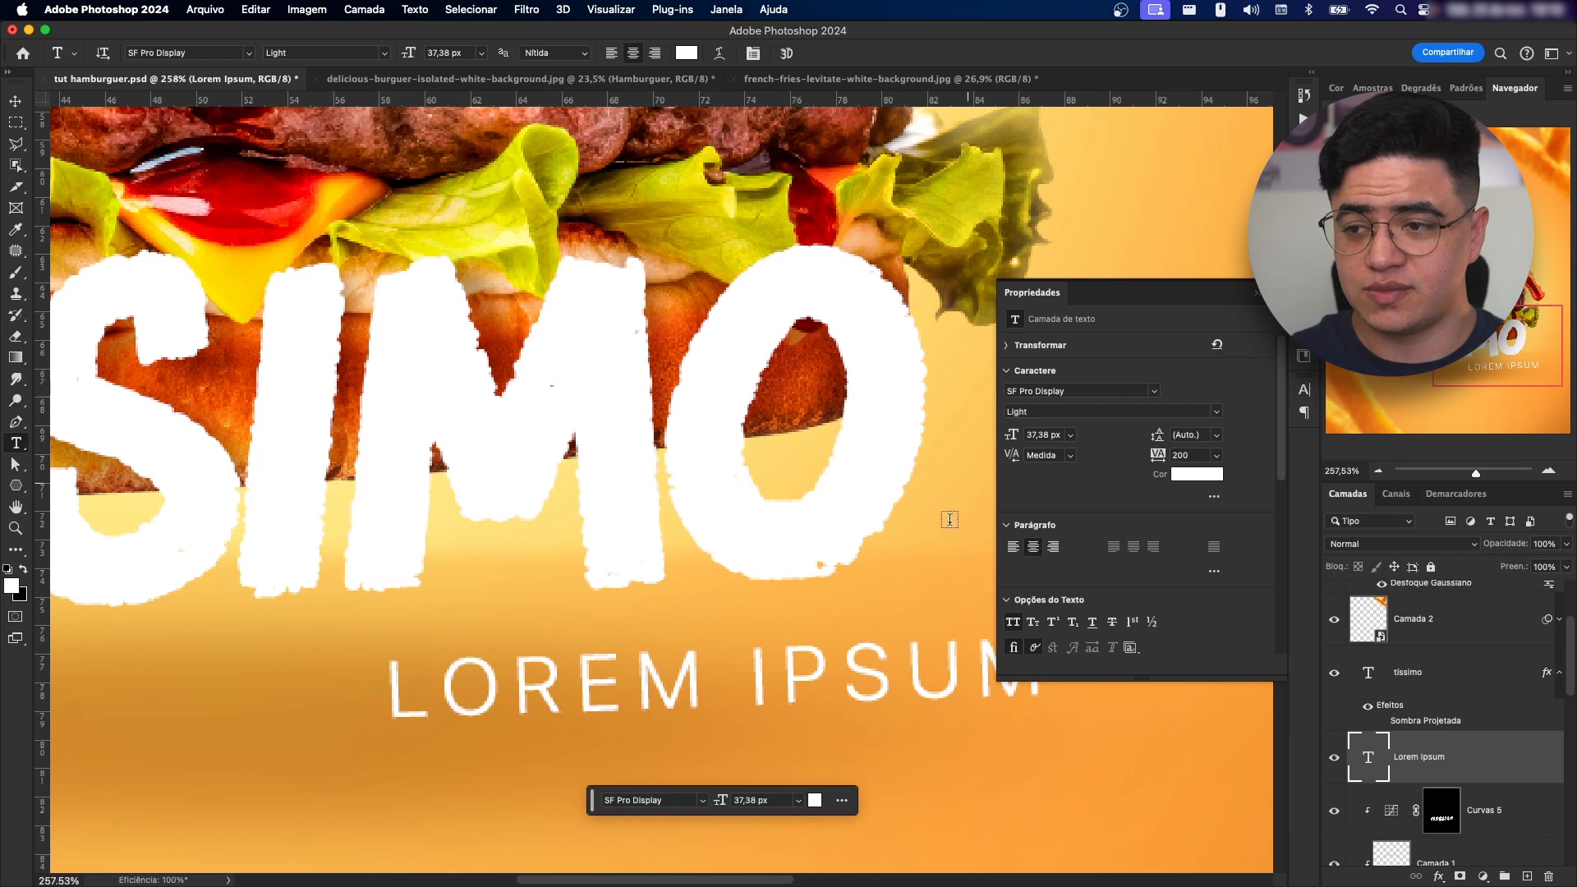
{"action": "left_click", "coordinate": [1196, 461]}
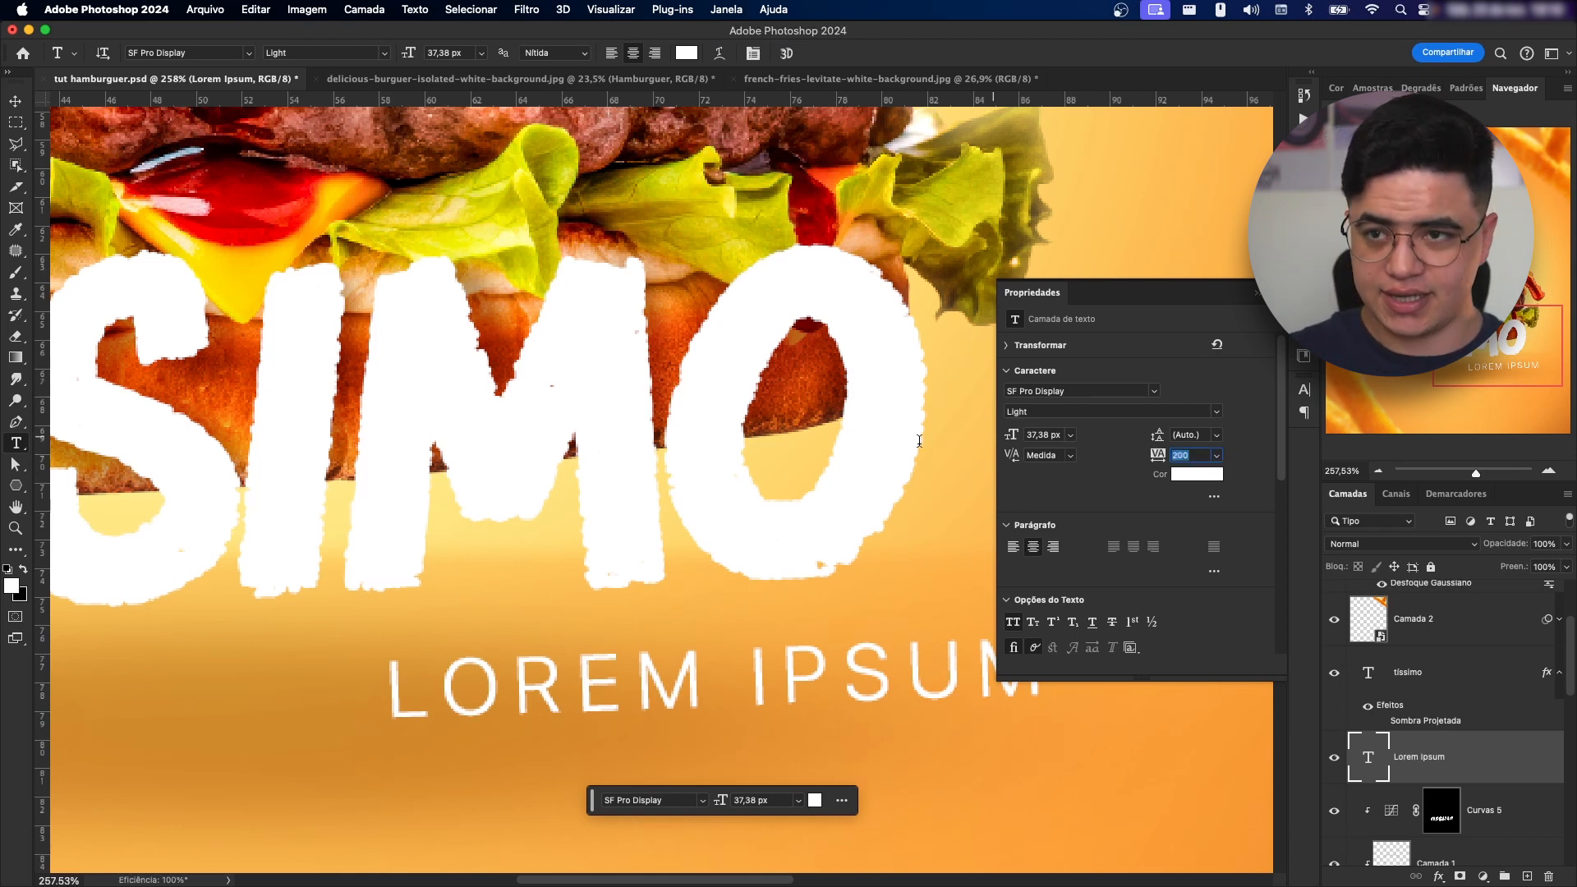
{"action": "type", "text": "0"}
{"action": "key", "text": "Return"}
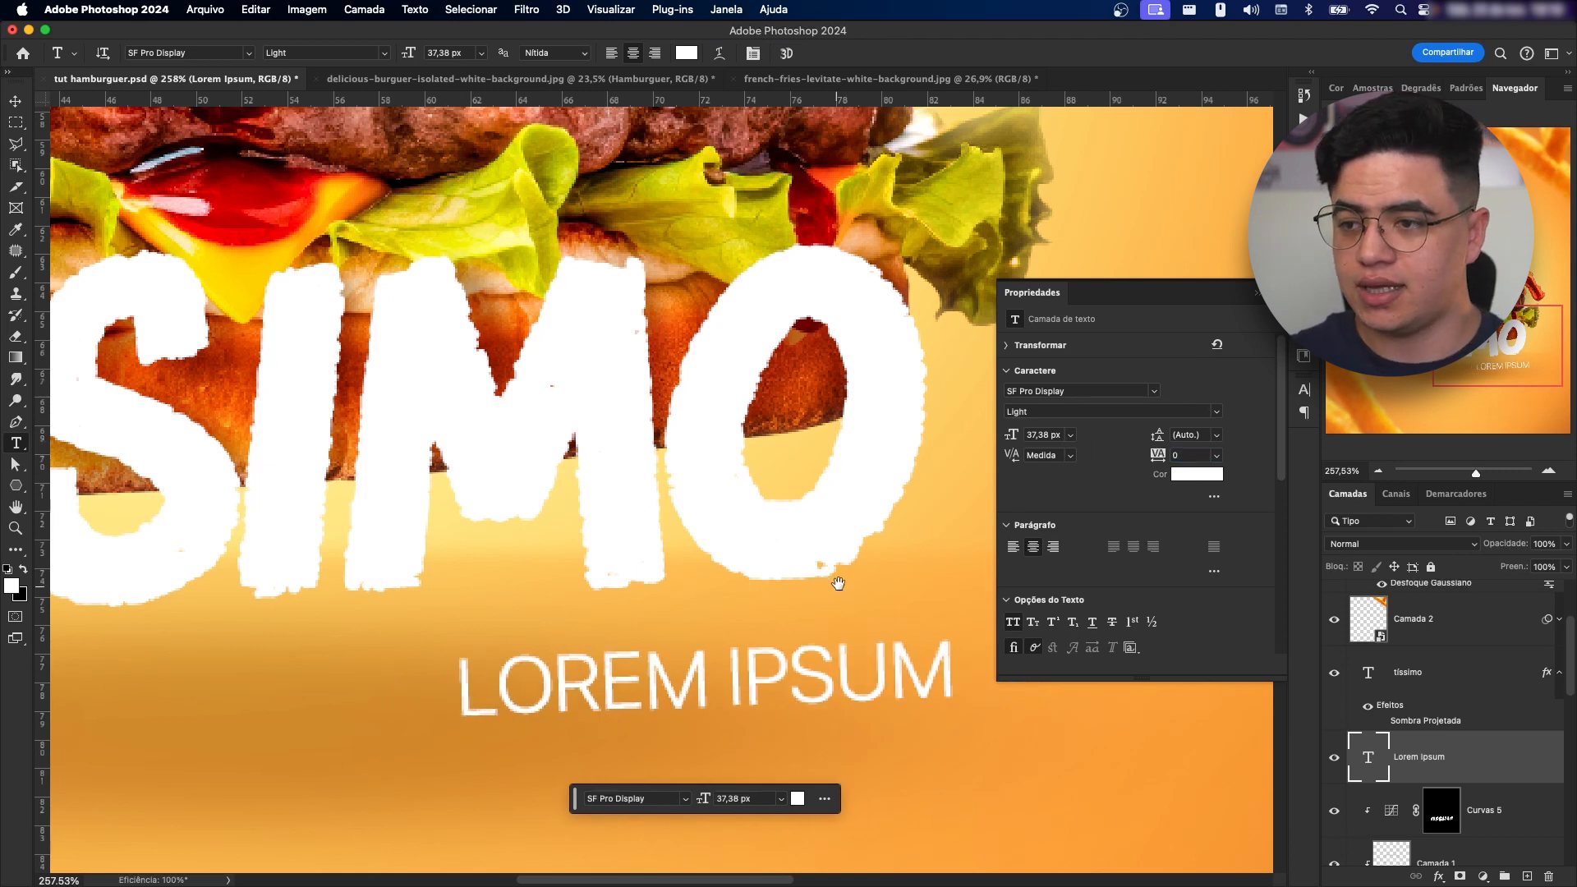
- Move the Lorem Ipsum line slightly left so that it ends under the O of TÍSSIMO
{"action": "left_click_drag", "start_coordinate": [838, 583], "coordinate": [846, 474]}
{"action": "key", "text": "v"}
{"action": "left_click_drag", "start_coordinate": [879, 553], "coordinate": [832, 545]}
{"action": "key", "text": "super+t"}
{"action": "left_click_drag", "start_coordinate": [885, 470], "coordinate": [883, 474]}
{"action": "key", "text": "Return"}
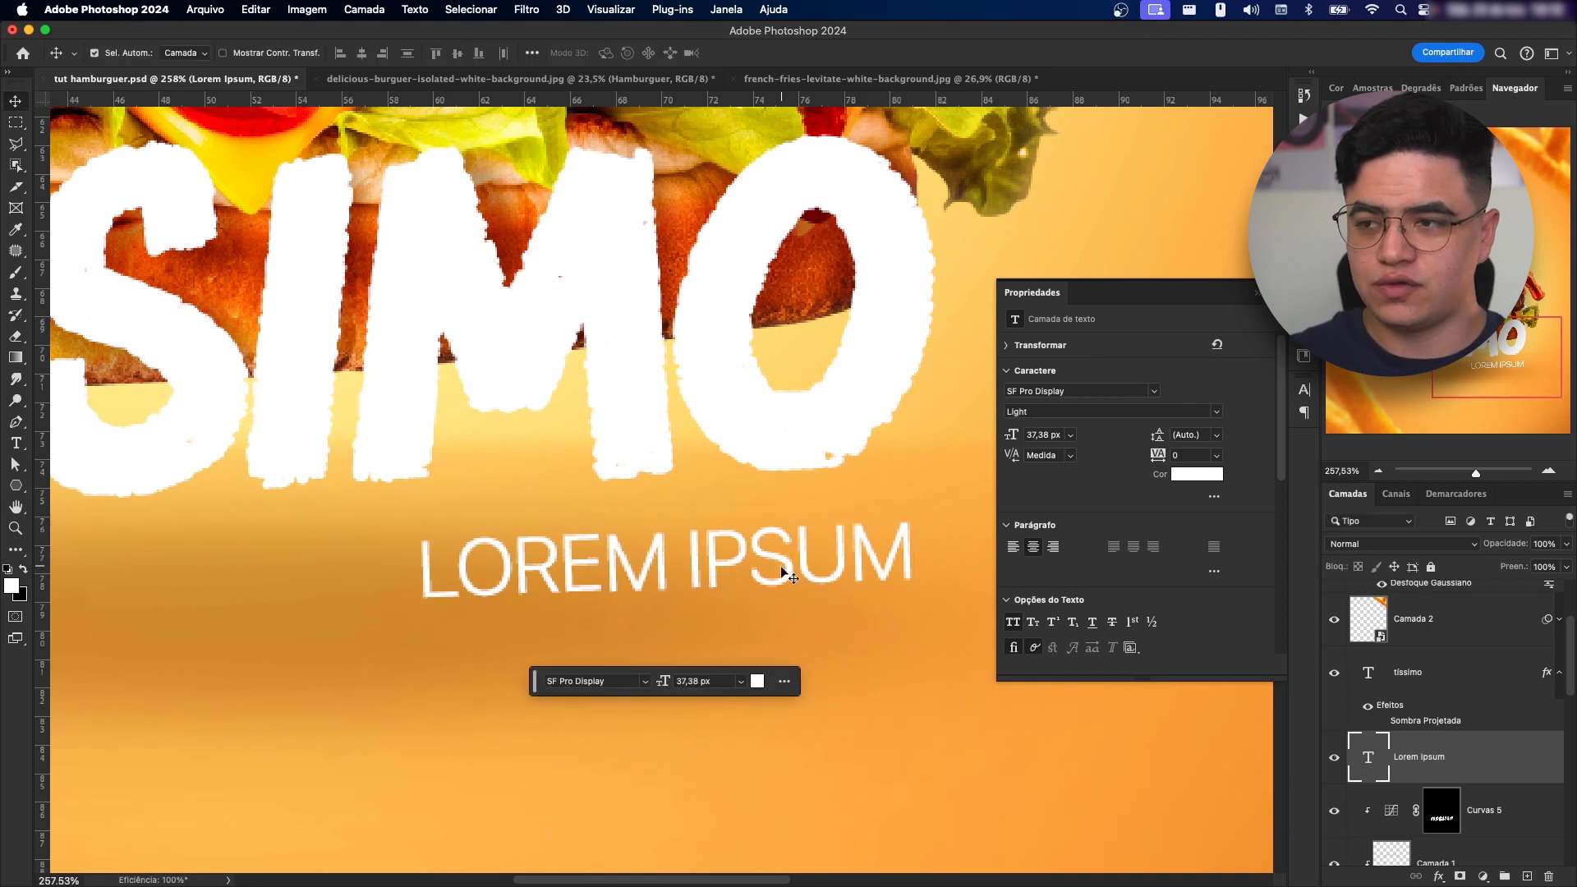
- Replace the placeholder text with "E NO PRECINHO!" and move the line up and left, ending under the O of TÍSSIMO
{"action": "double_click", "coordinate": [782, 567]}
{"action": "type", "text": "E NO PRECINHO!"}
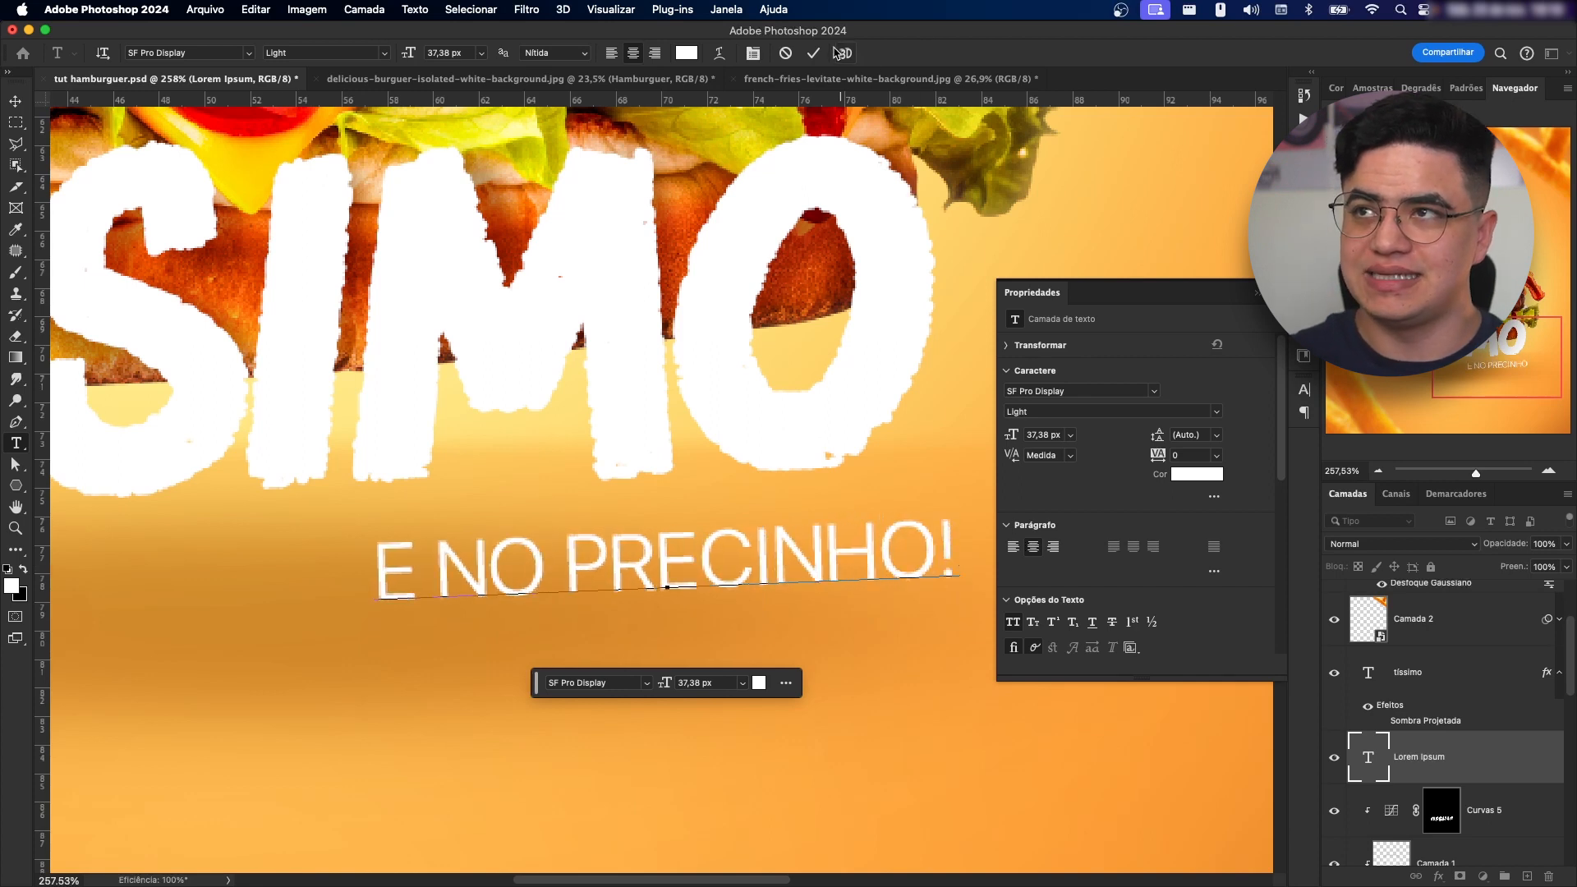
{"action": "left_click", "coordinate": [812, 54]}
{"action": "left_click_drag", "start_coordinate": [858, 562], "coordinate": [826, 546]}
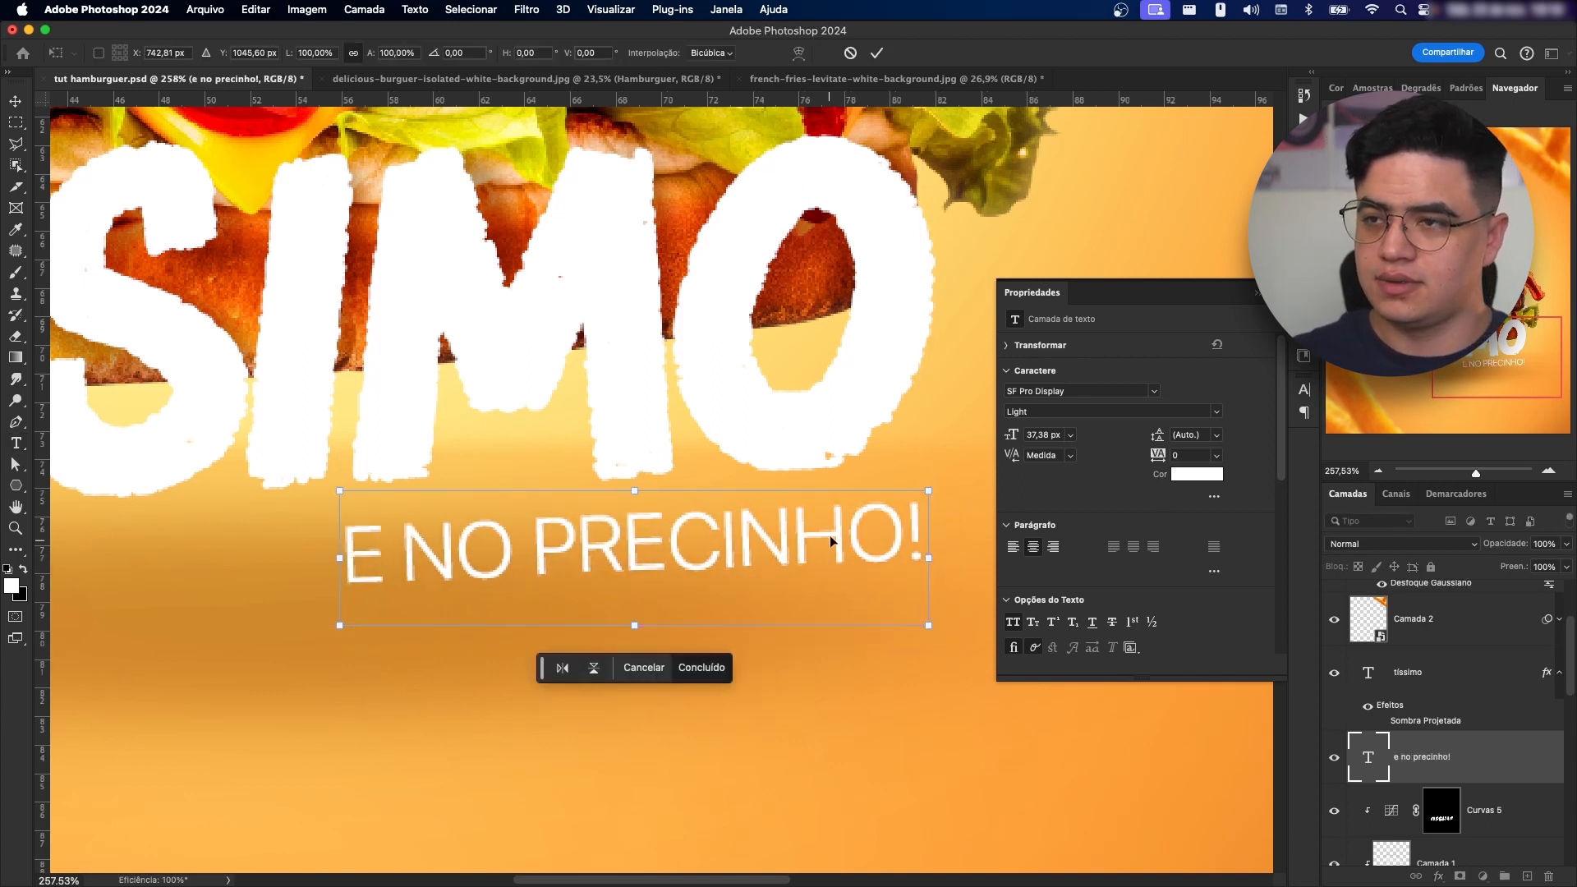
{"action": "key", "text": "Return"}
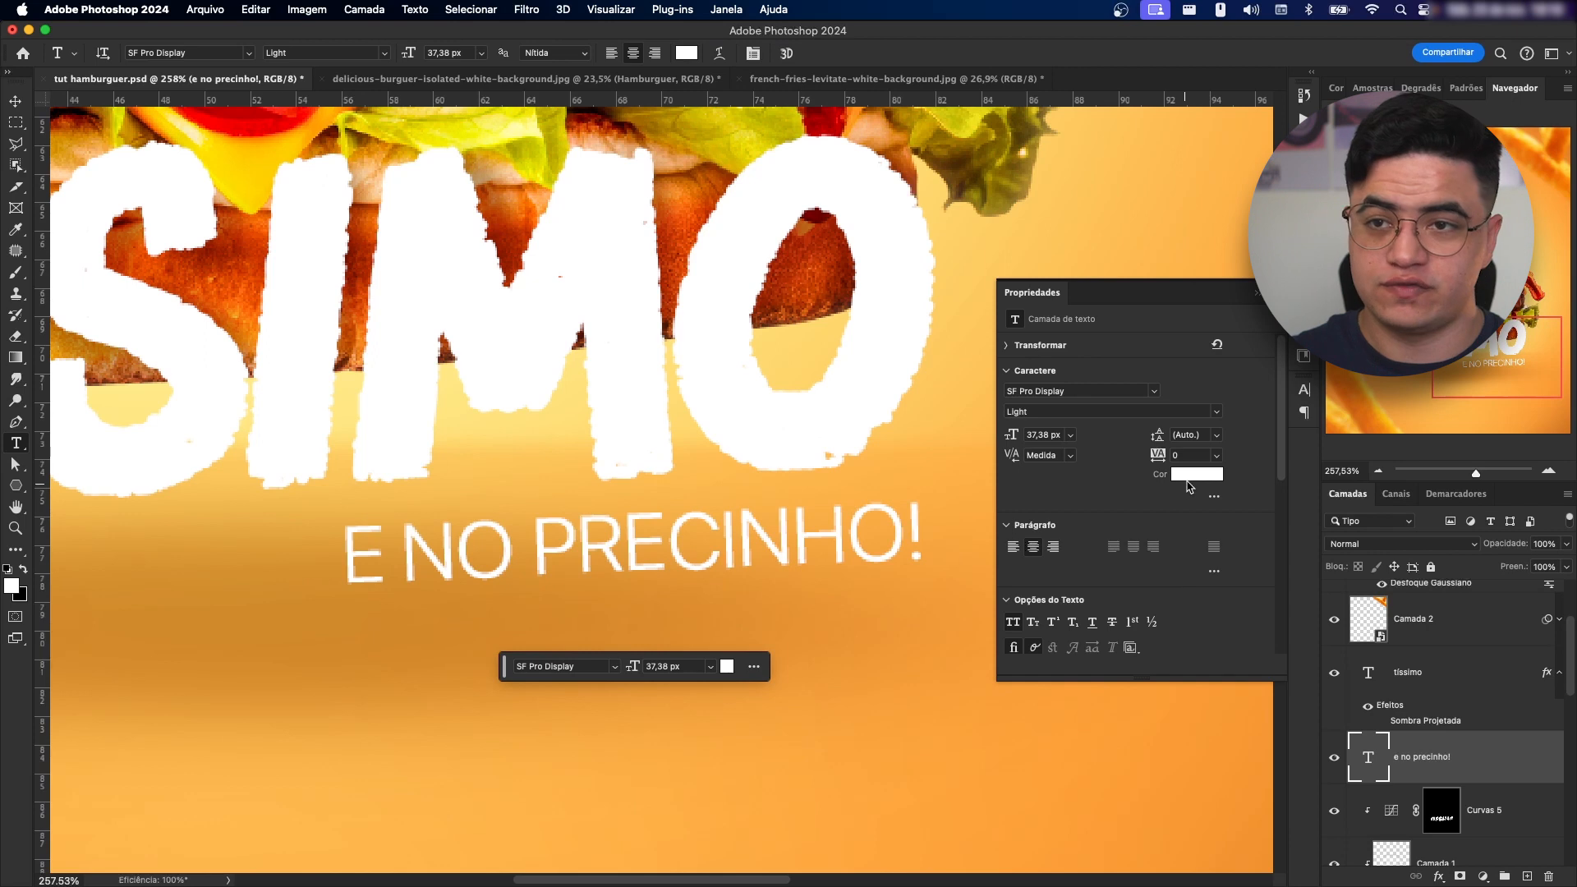
- Set the E NO PRECINHO! line to Bold and fine-tune its size to 37.35 px and its position under TÍSSIMO
{"action": "left_click", "coordinate": [1211, 419]}
{"action": "left_click", "coordinate": [1068, 528]}
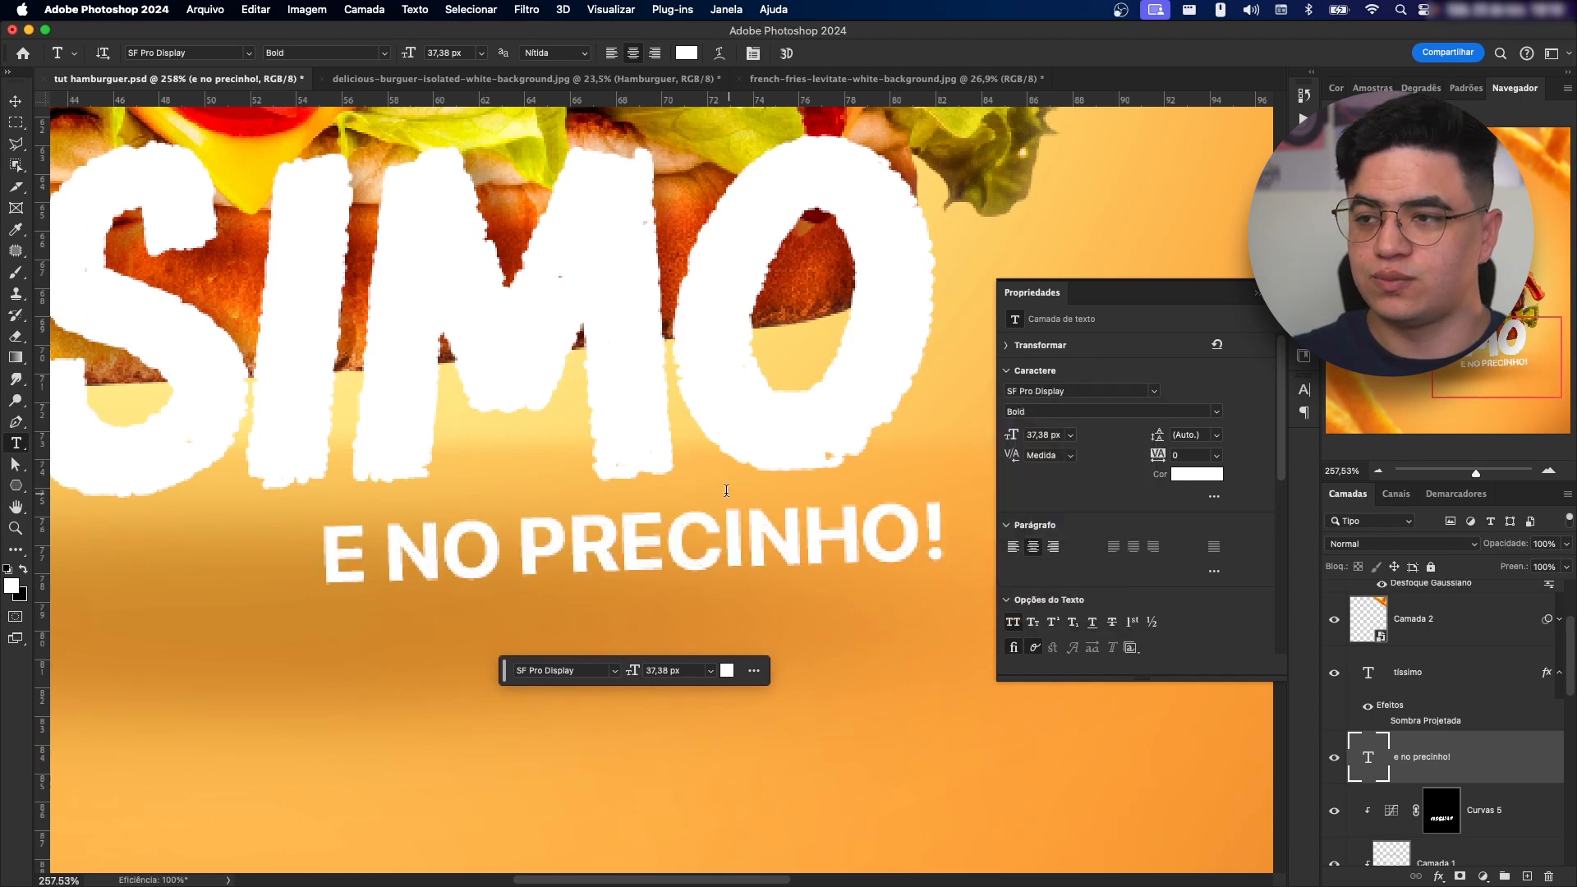
{"action": "key", "text": "super+t"}
{"action": "left_click_drag", "start_coordinate": [634, 492], "coordinate": [639, 493]}
{"action": "left_click_drag", "start_coordinate": [838, 538], "coordinate": [801, 537]}
{"action": "left_click_drag", "start_coordinate": [950, 694], "coordinate": [950, 690]}
{"action": "left_click", "coordinate": [877, 52]}
{"action": "key", "text": "z"}
{"action": "key", "text": "super+0"}
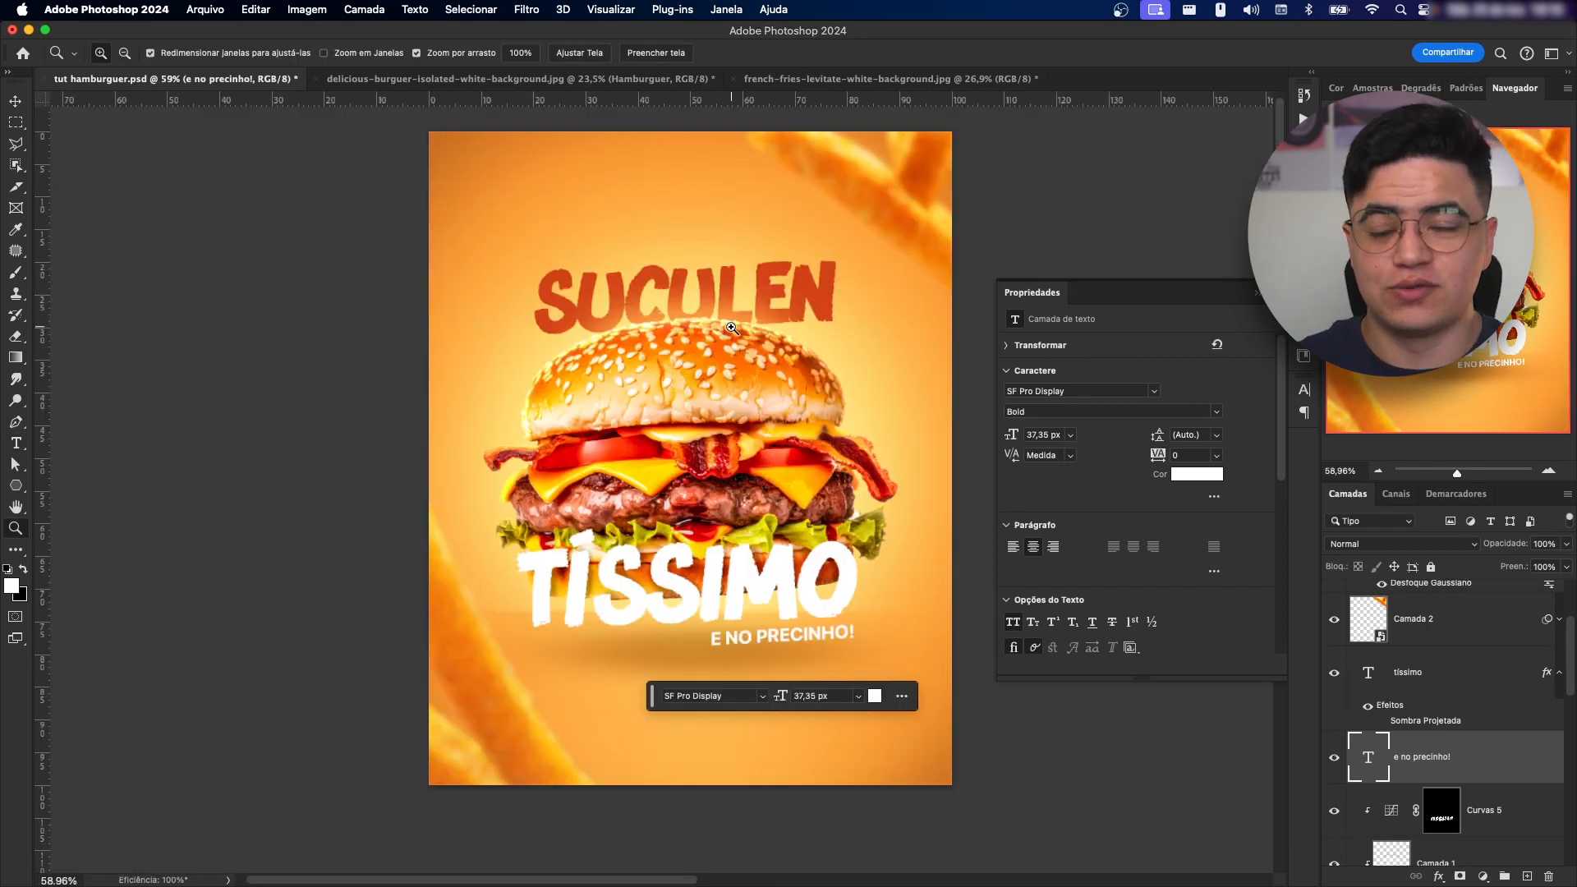
- Select the topmost layer, Camada 3, which holds the lower-left fries
{"action": "key", "text": "v"}
{"action": "left_click", "coordinate": [1487, 637]}
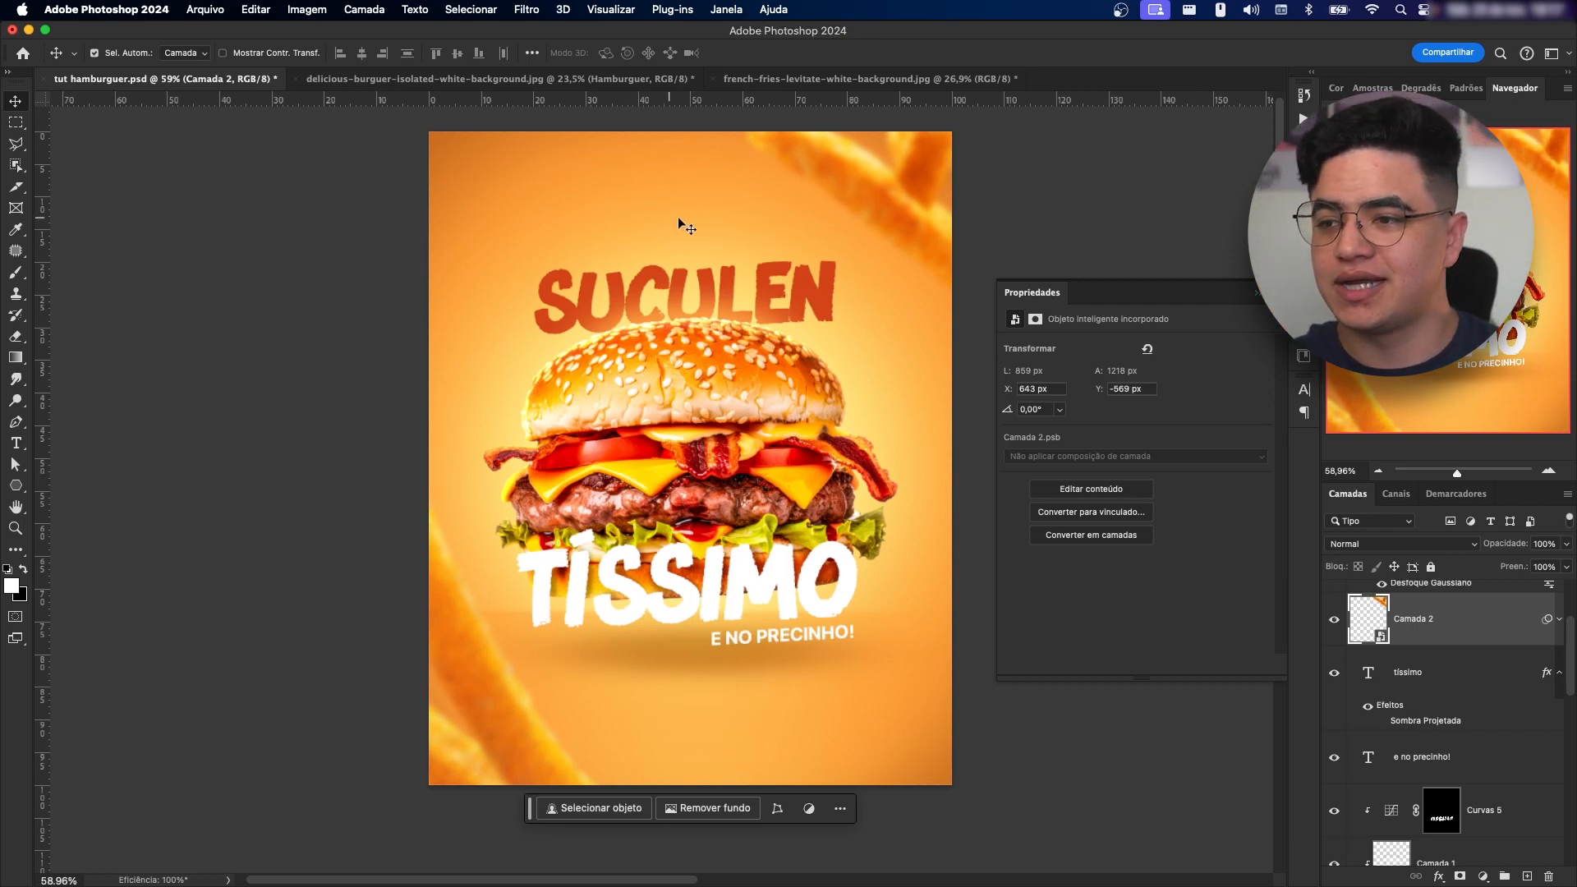
{"action": "scroll", "coordinate": [1451, 607], "scroll_direction": "up", "scroll_amount": 3}
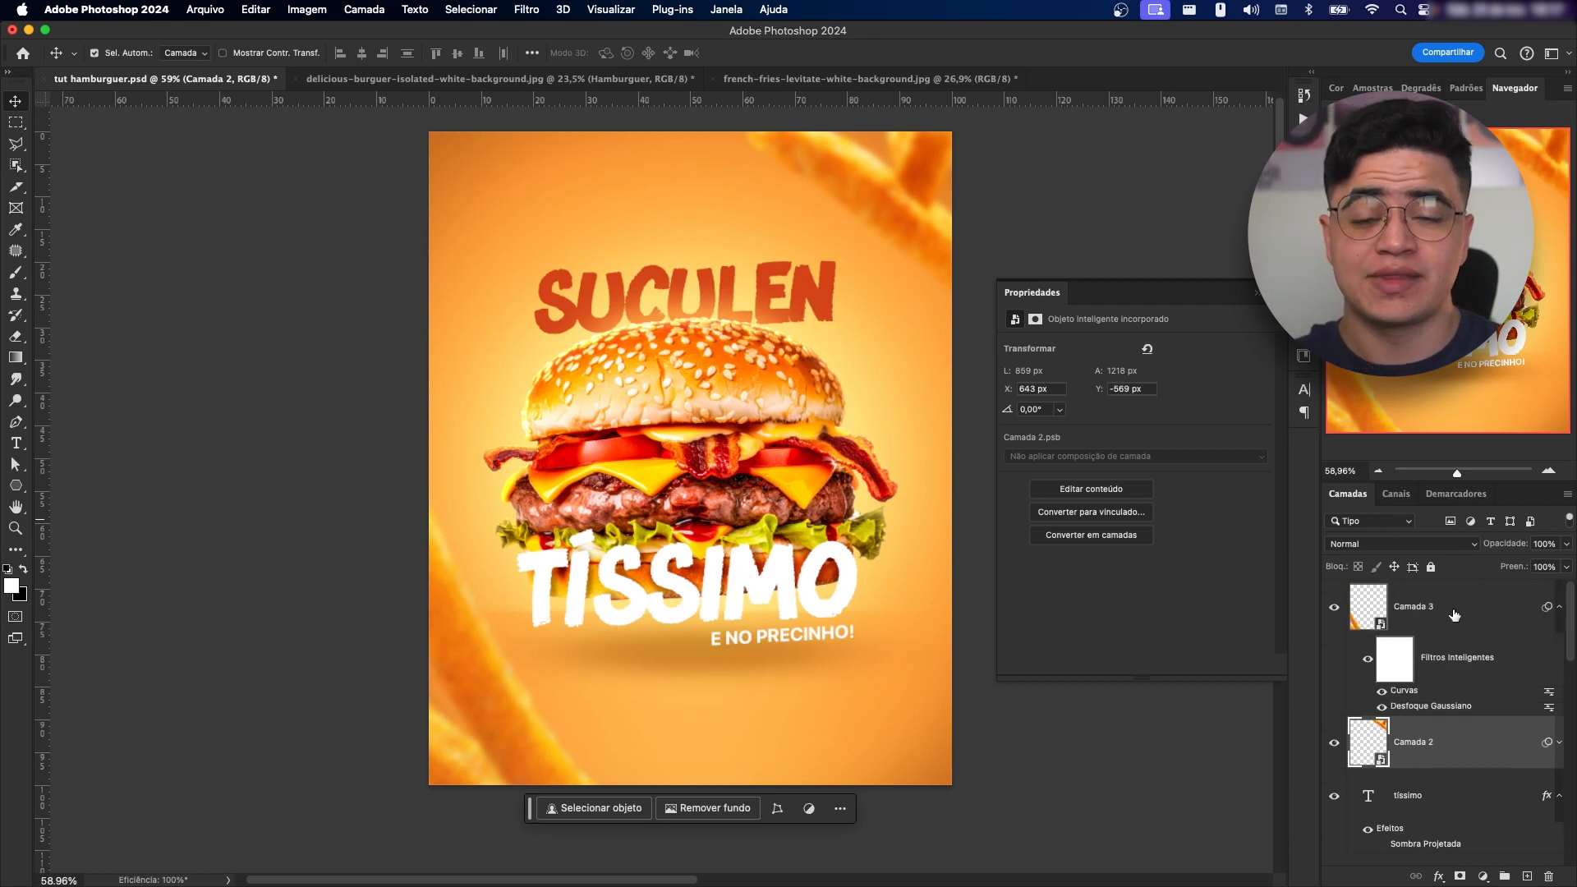
{"action": "left_click", "coordinate": [1456, 608]}
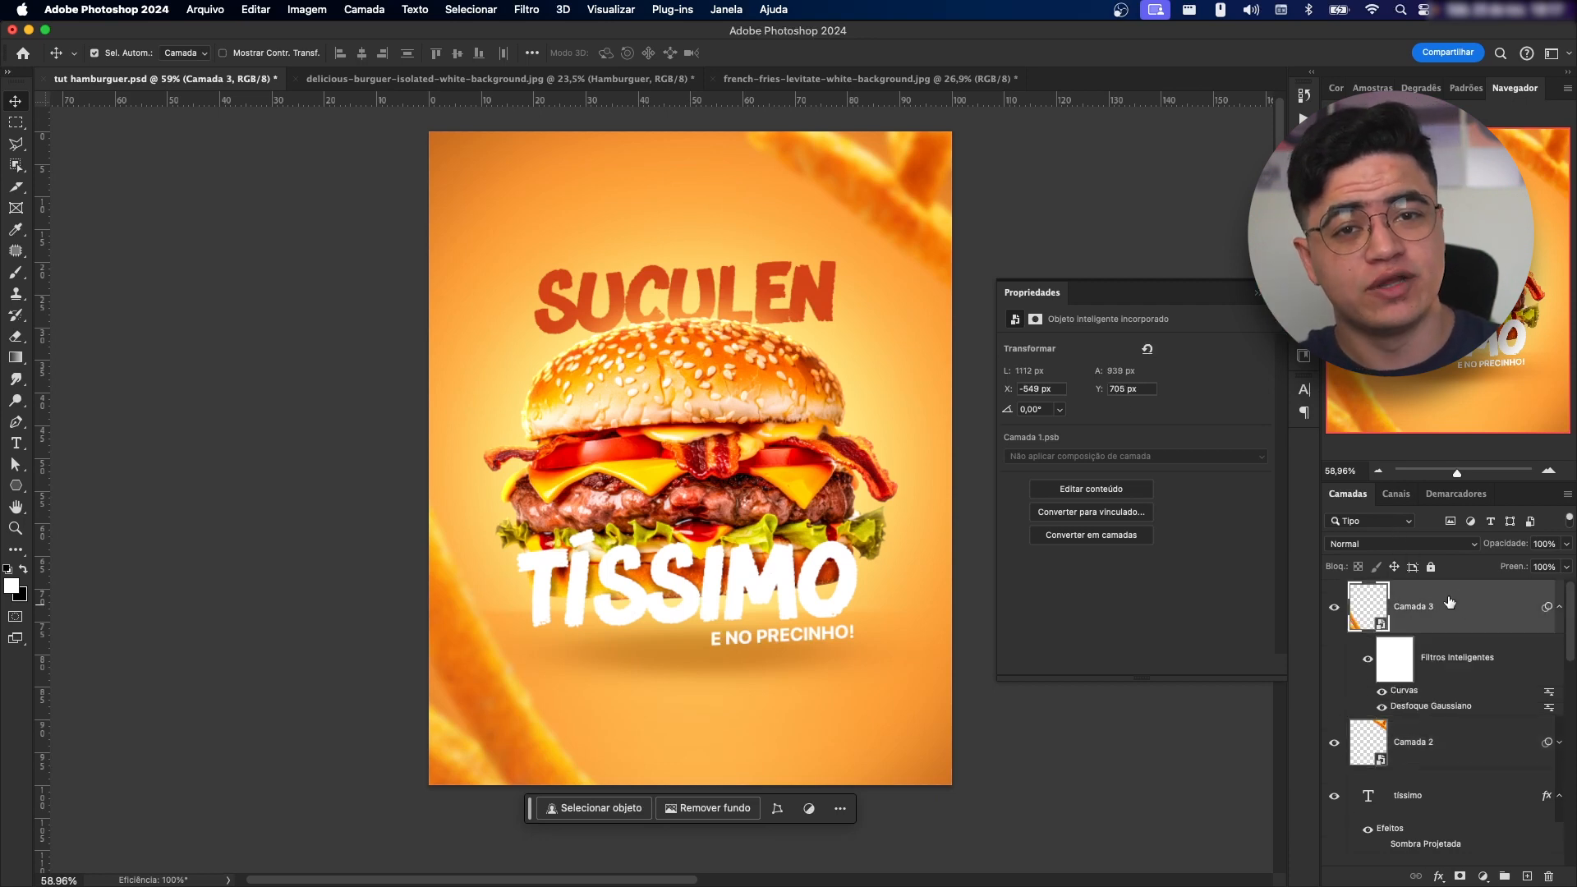